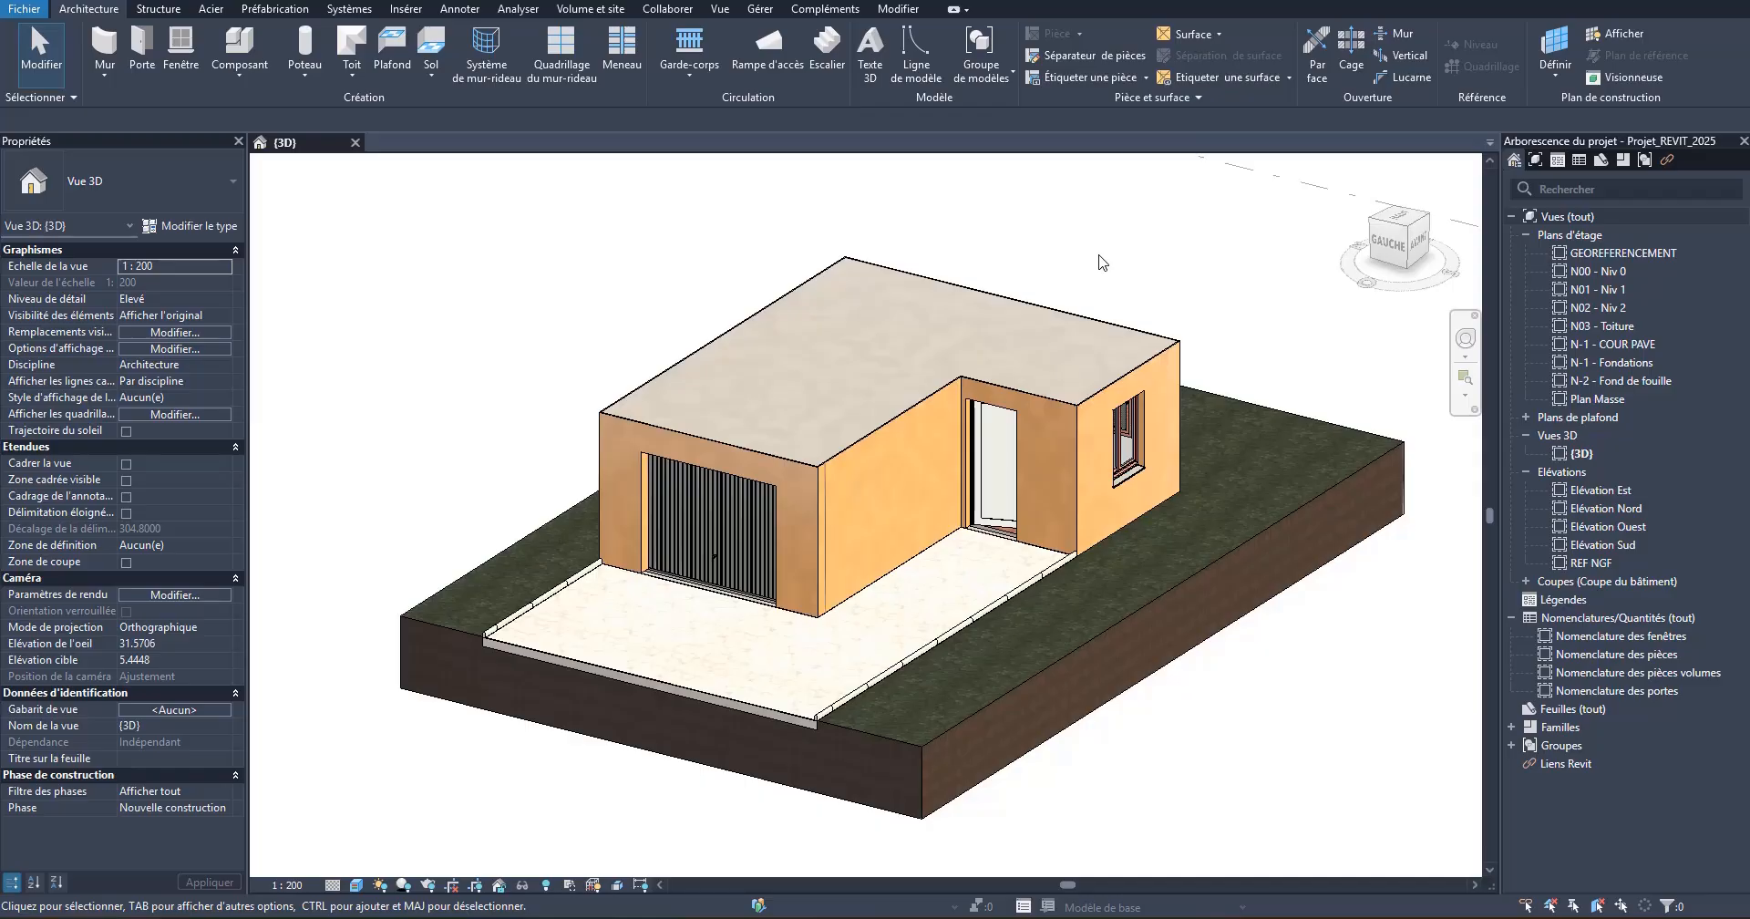
Step: Try to filter the elements selected in the N00 - Niv 0 floor plan down to walls only, and return to the 3D view
{"action": "scroll", "coordinate": [886, 373], "scroll_direction": "up", "scroll_amount": 3}
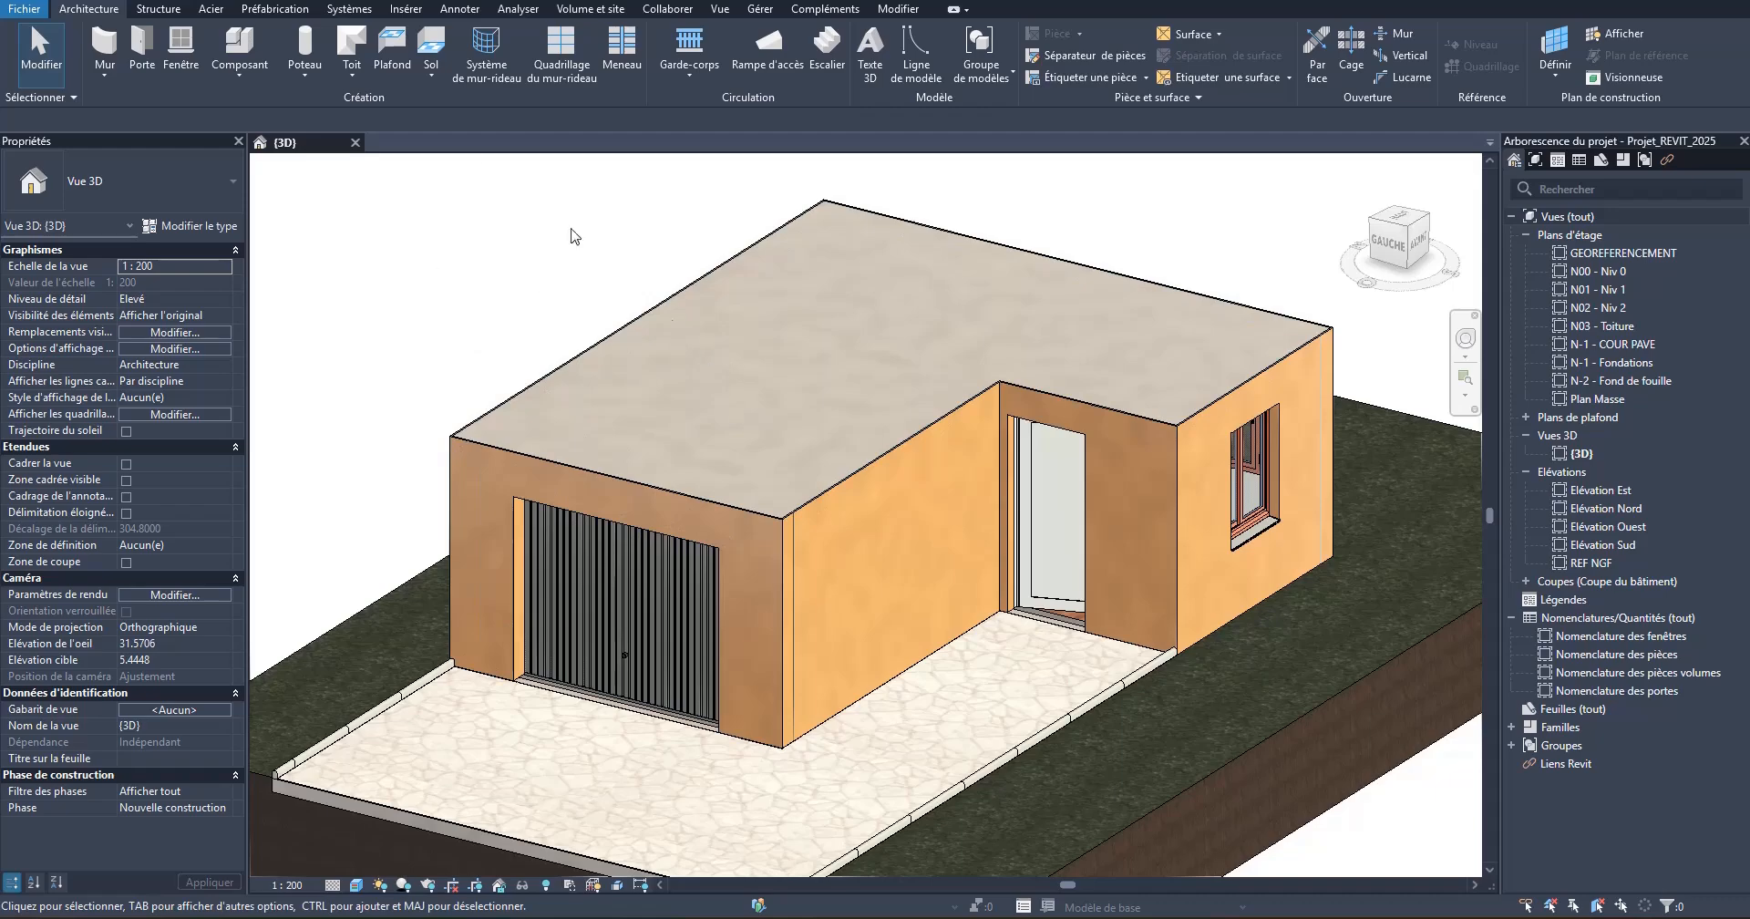
{"action": "double_click", "coordinate": [1602, 273]}
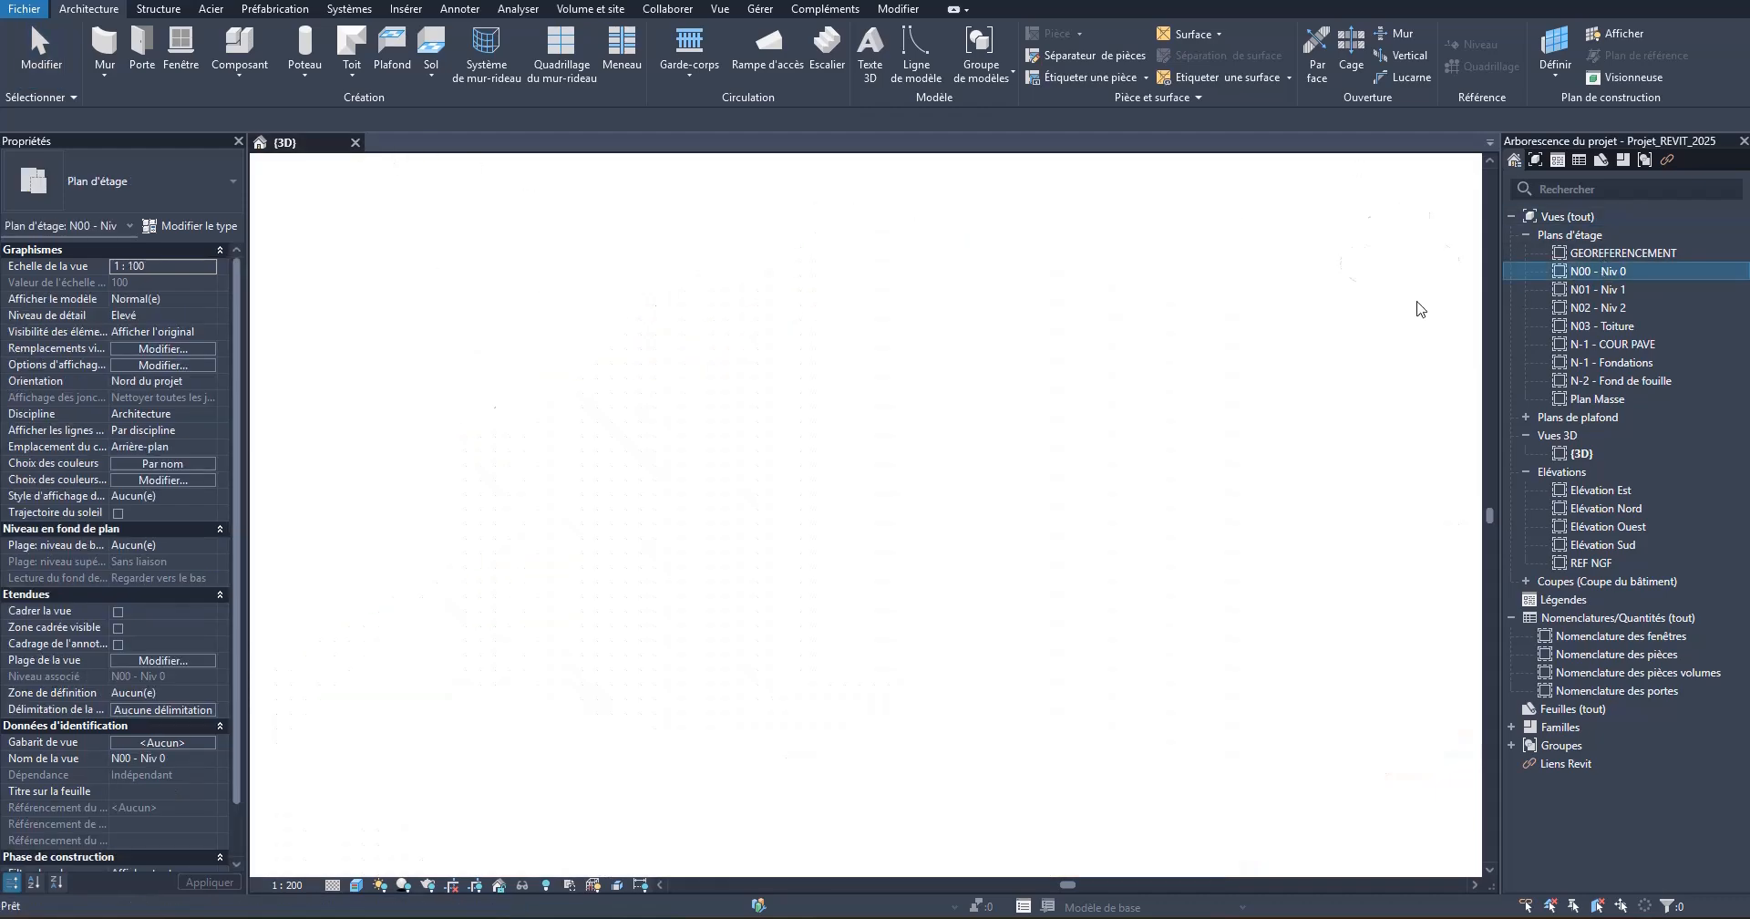
{"action": "scroll", "coordinate": [919, 539], "scroll_direction": "up", "scroll_amount": 6}
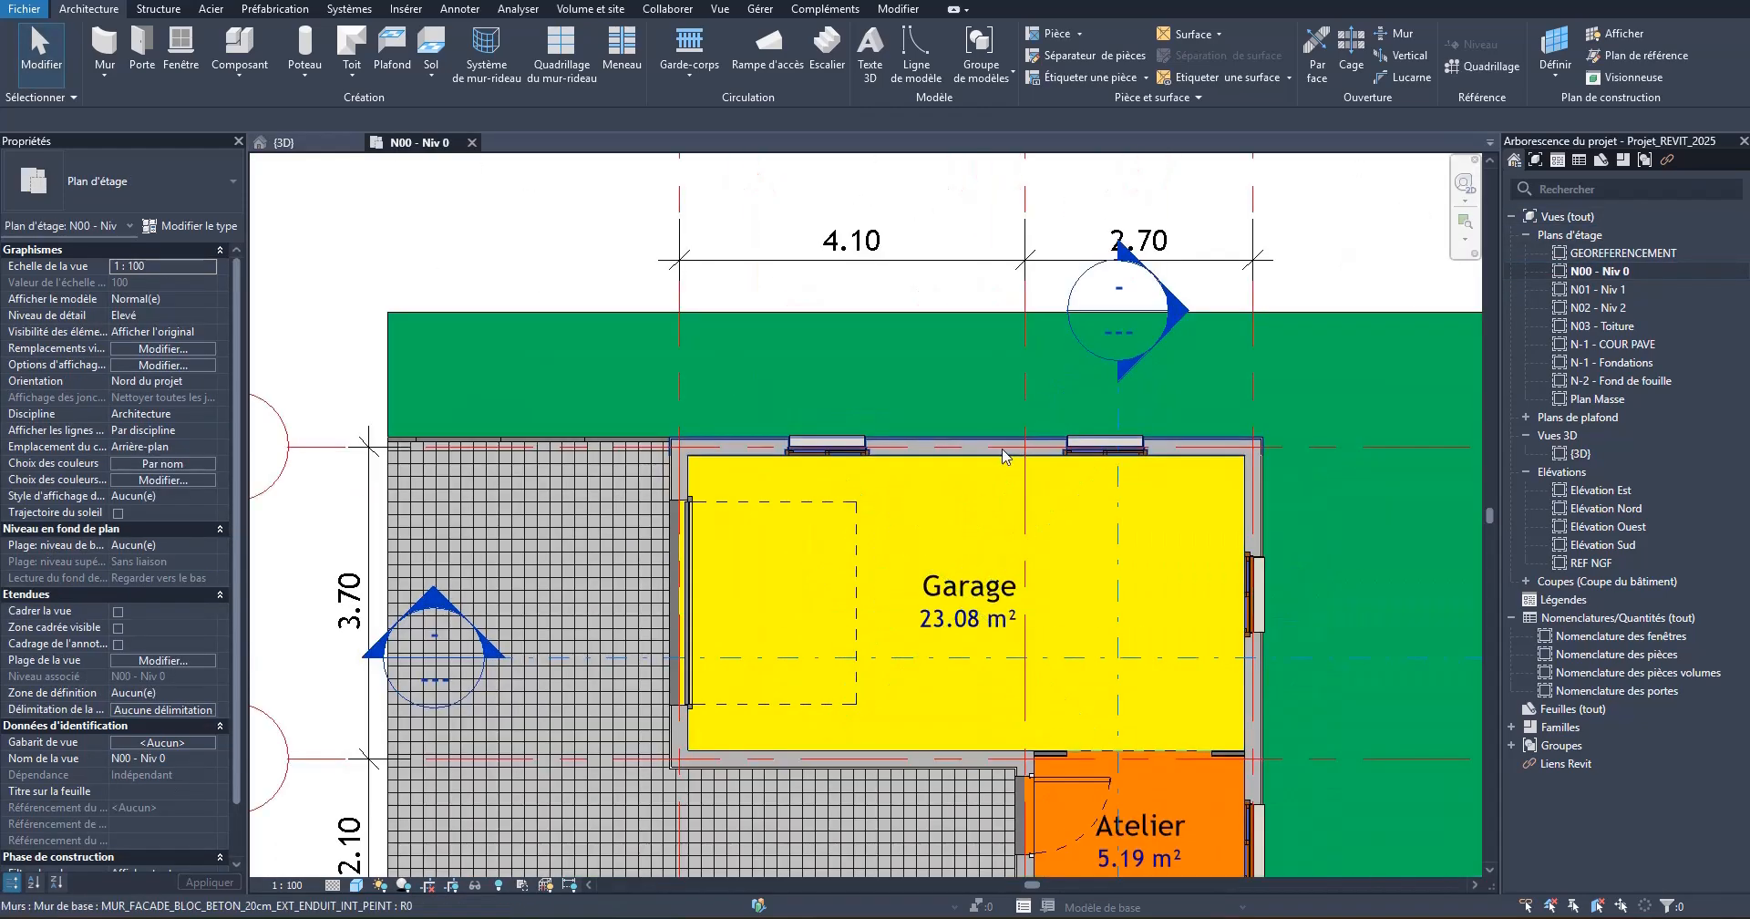
{"action": "scroll", "coordinate": [966, 524], "scroll_direction": "down", "scroll_amount": 4}
{"action": "left_click_drag", "start_coordinate": [1004, 502], "coordinate": [892, 364]}
{"action": "left_click", "coordinate": [1665, 906]}
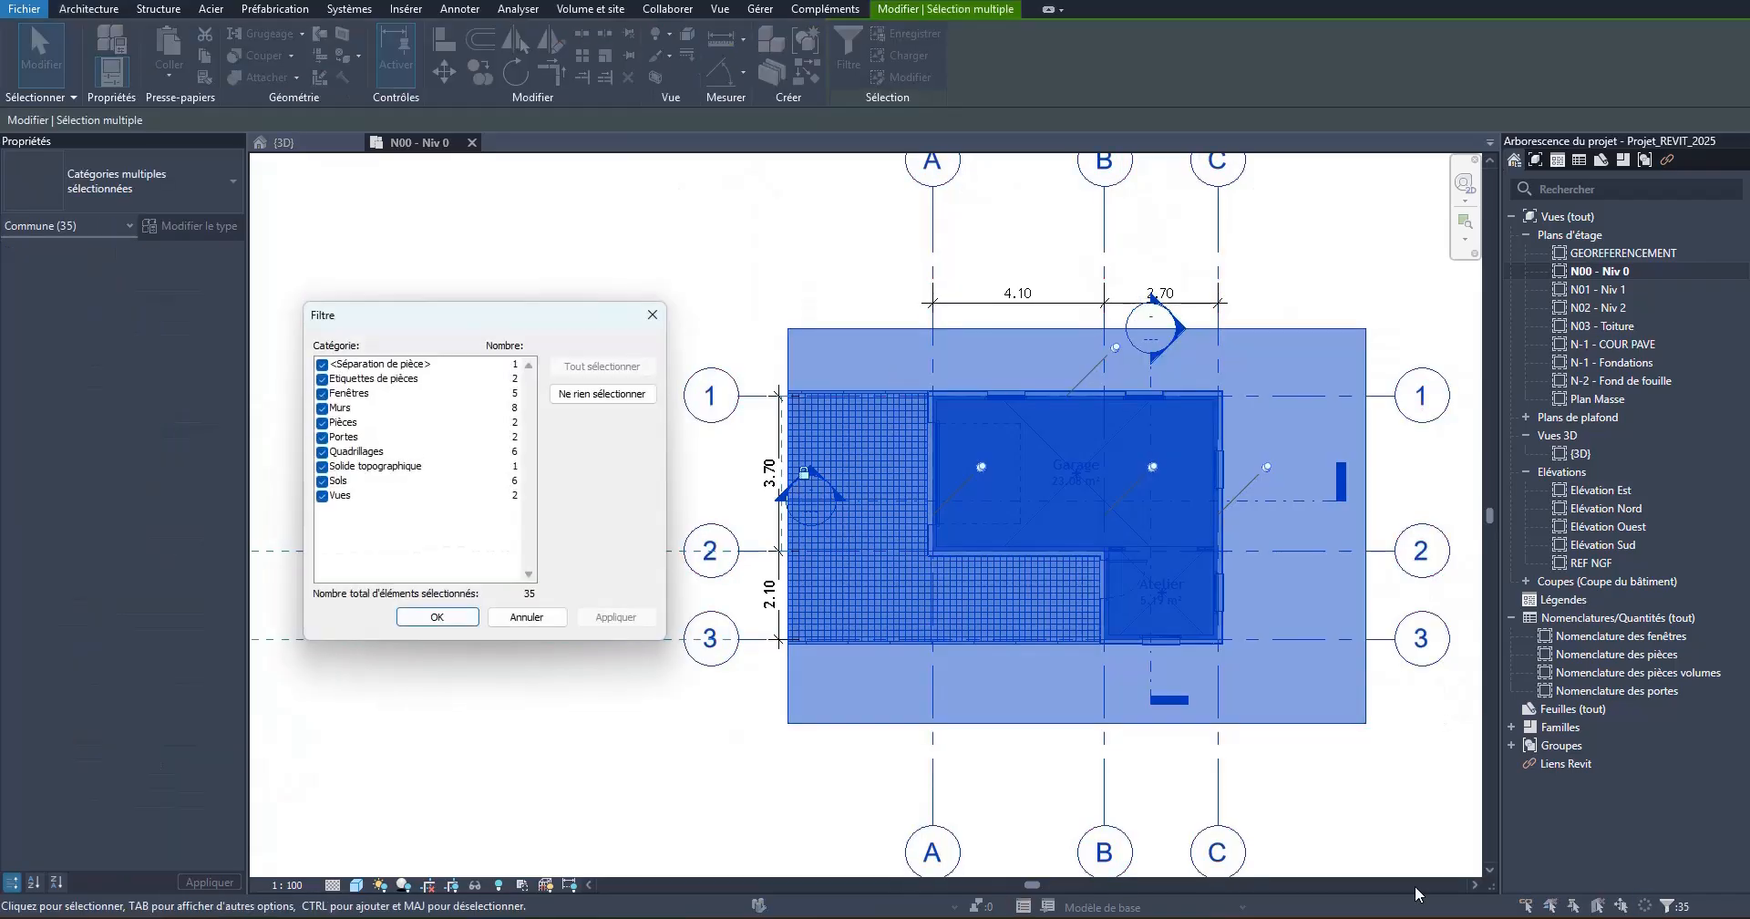
{"action": "left_click", "coordinate": [602, 393]}
{"action": "left_click", "coordinate": [330, 410]}
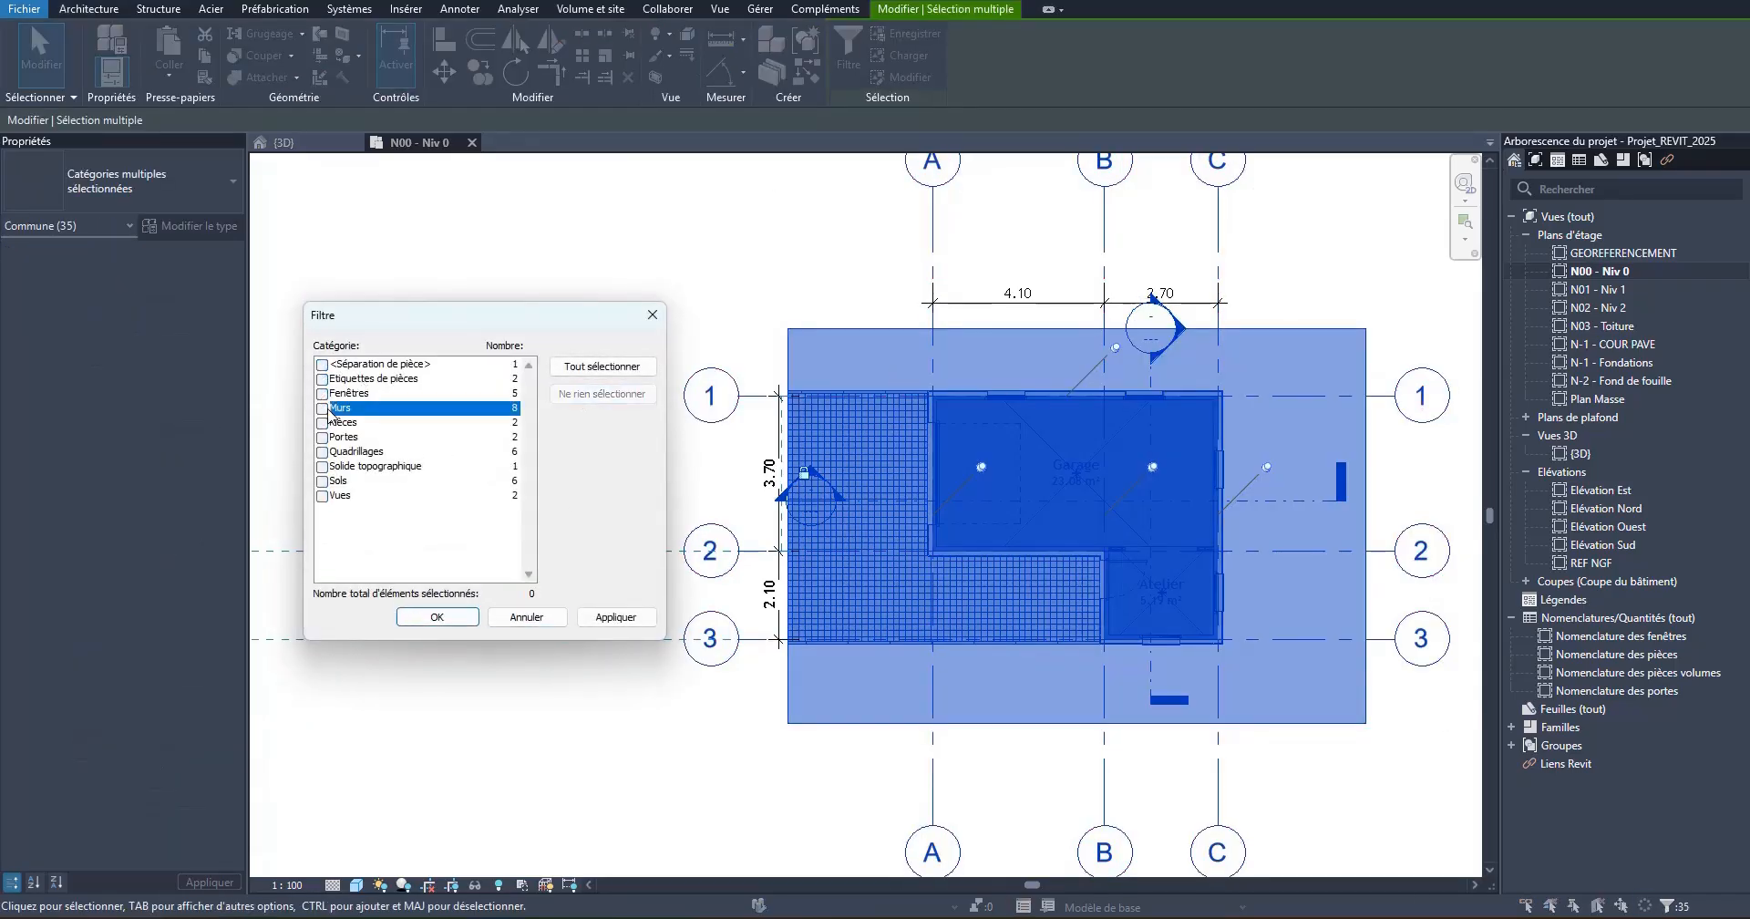
{"action": "left_click", "coordinate": [615, 618]}
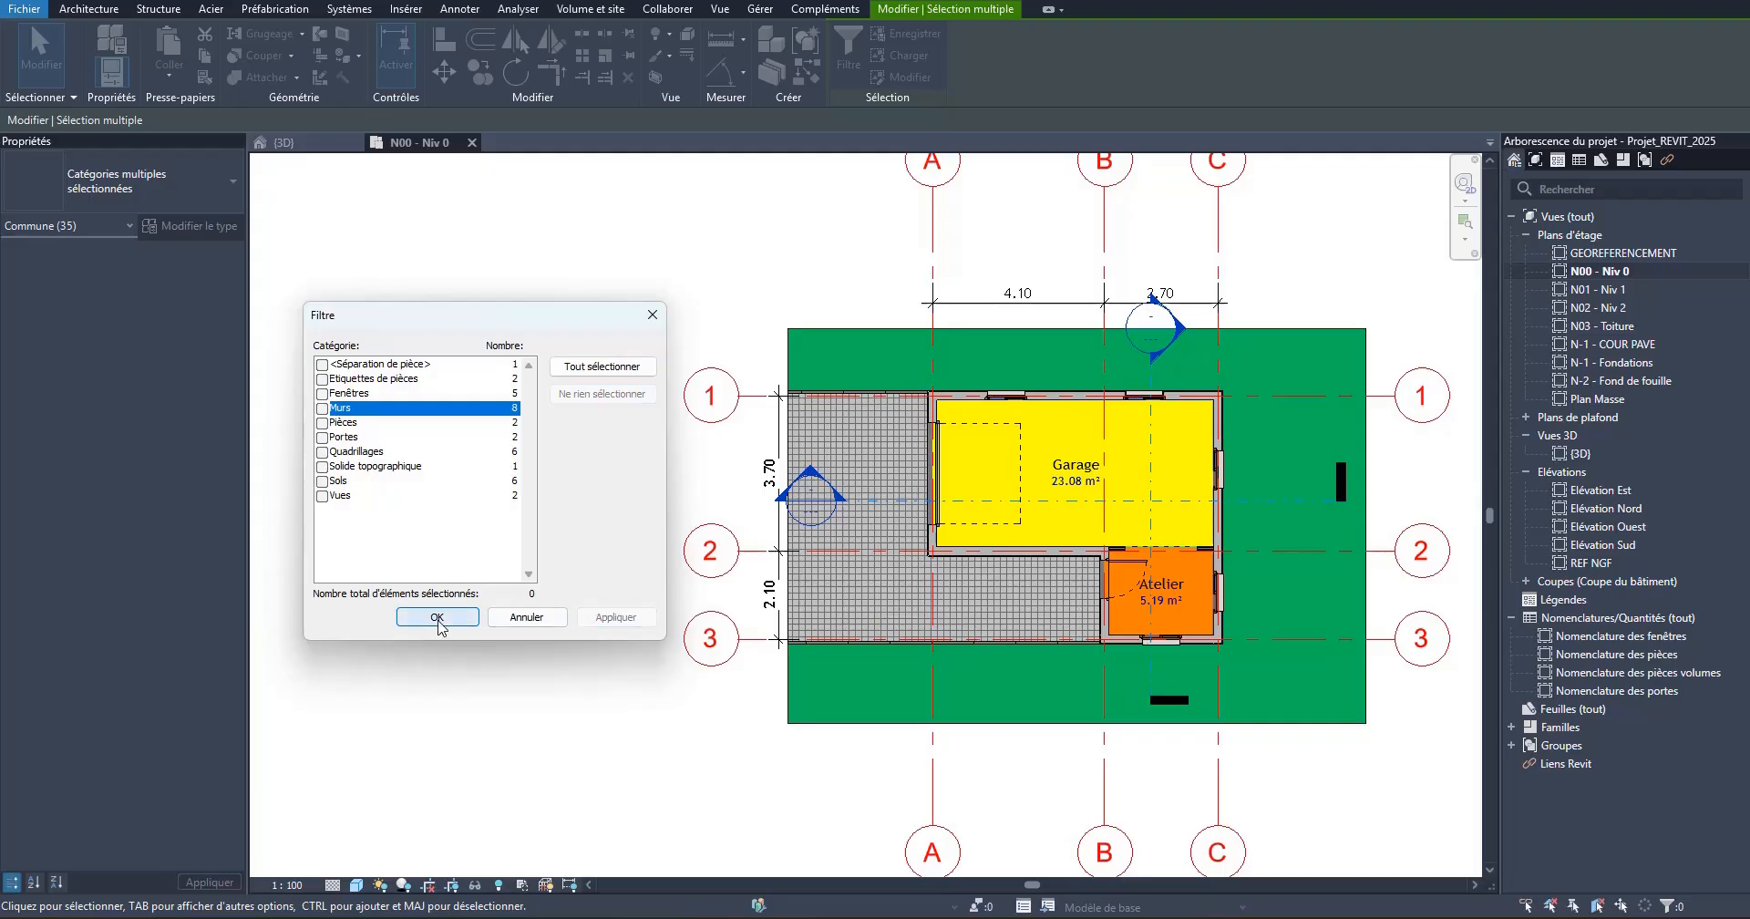
{"action": "left_click", "coordinate": [424, 622]}
{"action": "left_click", "coordinate": [285, 143]}
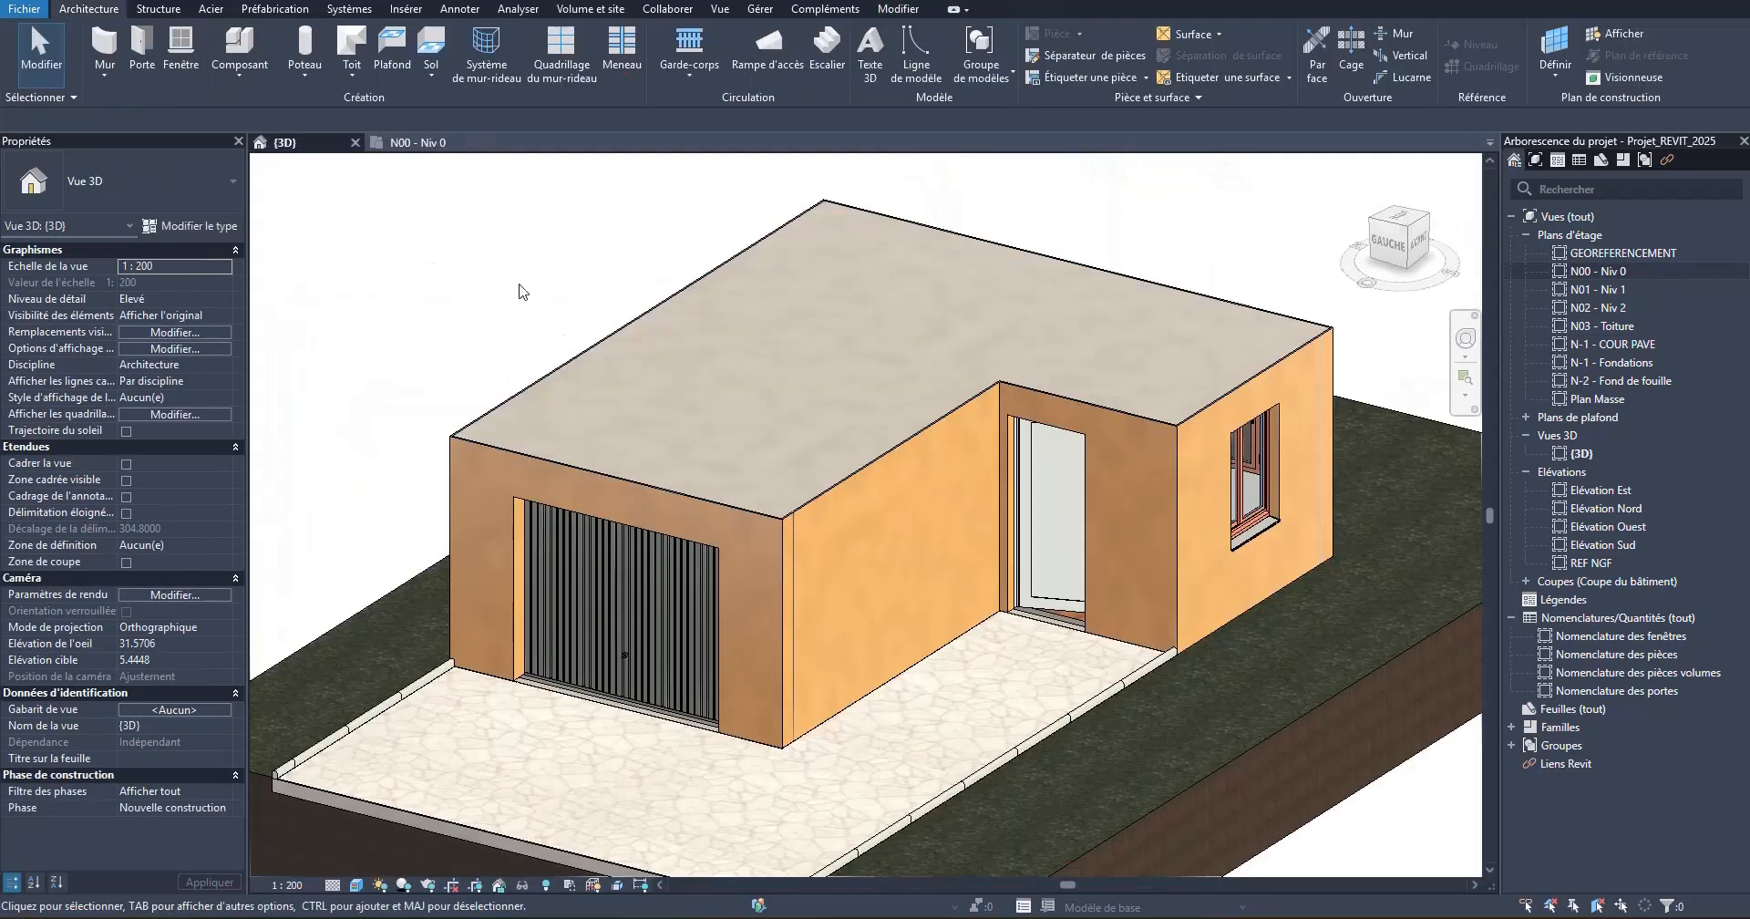
{"action": "scroll", "coordinate": [698, 576], "scroll_direction": "down", "scroll_amount": 2}
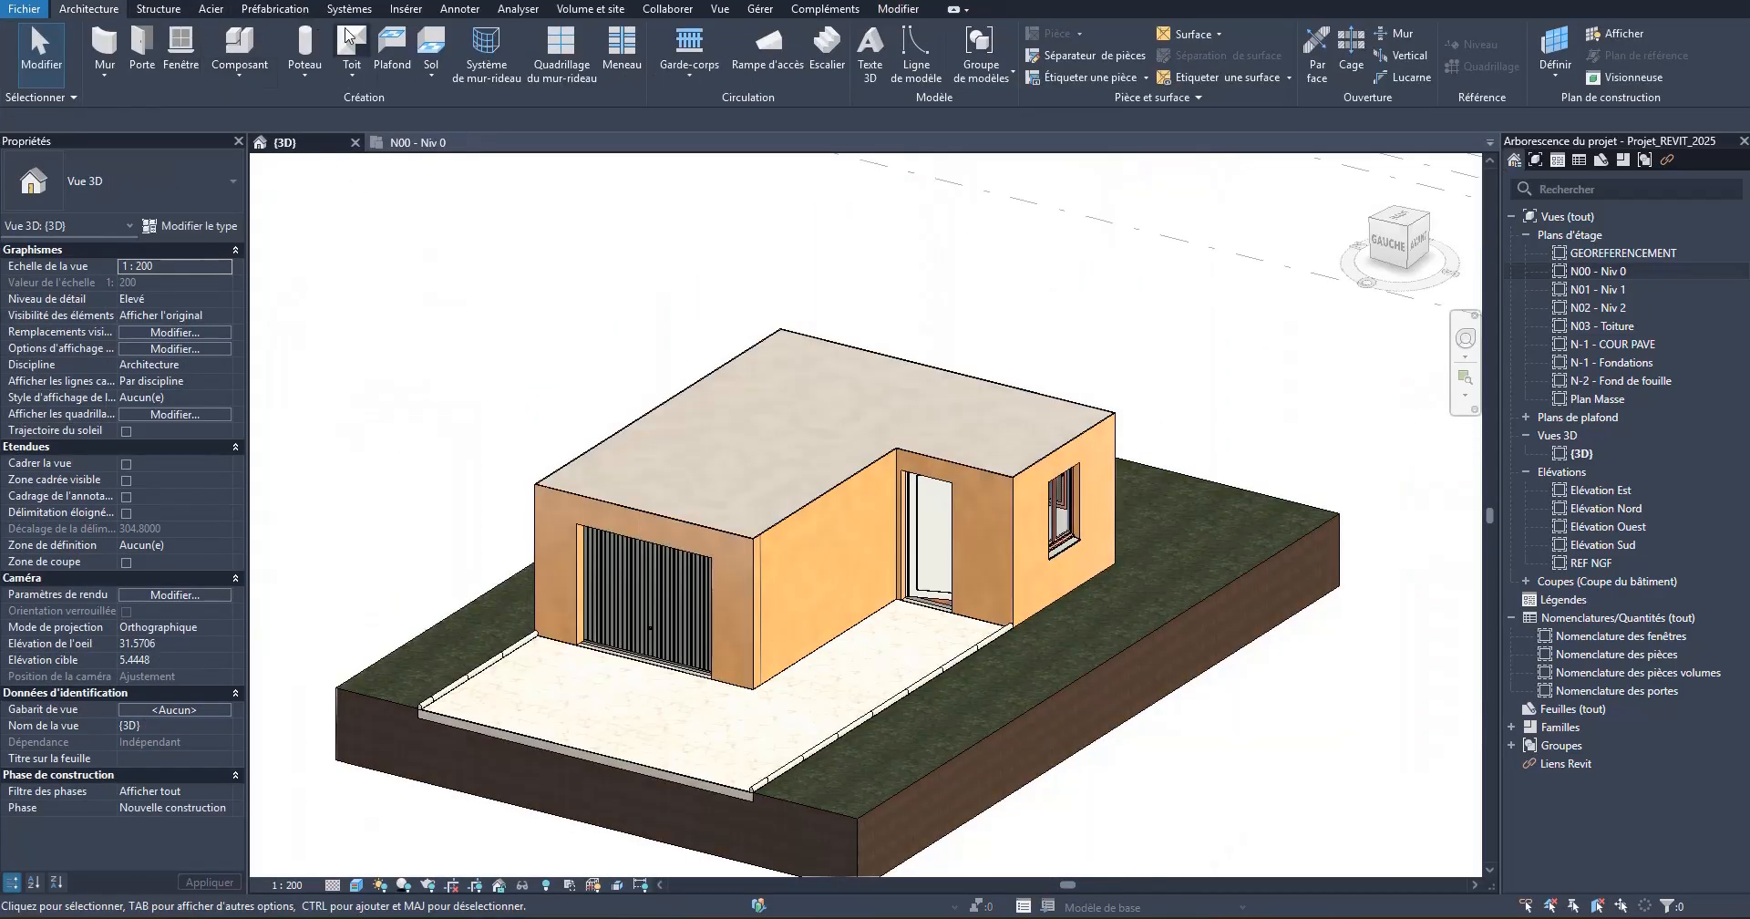
{"action": "left_click", "coordinate": [159, 8]}
{"action": "left_click", "coordinate": [210, 8]}
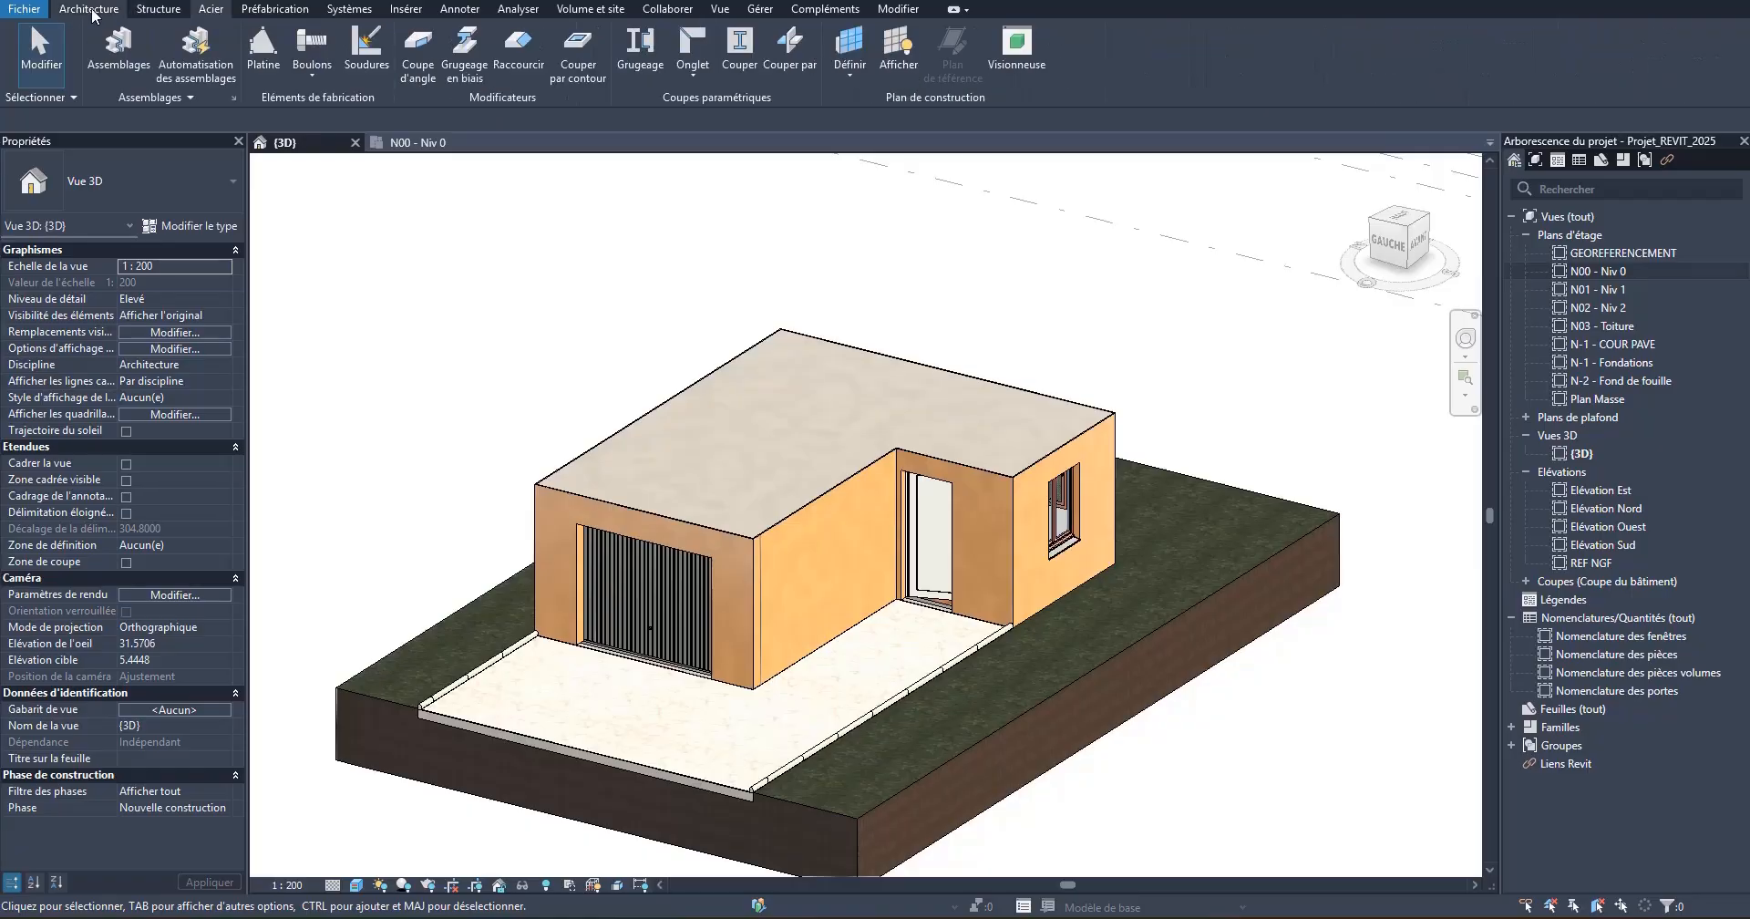
{"action": "left_click", "coordinate": [88, 8]}
{"action": "left_click", "coordinate": [898, 8]}
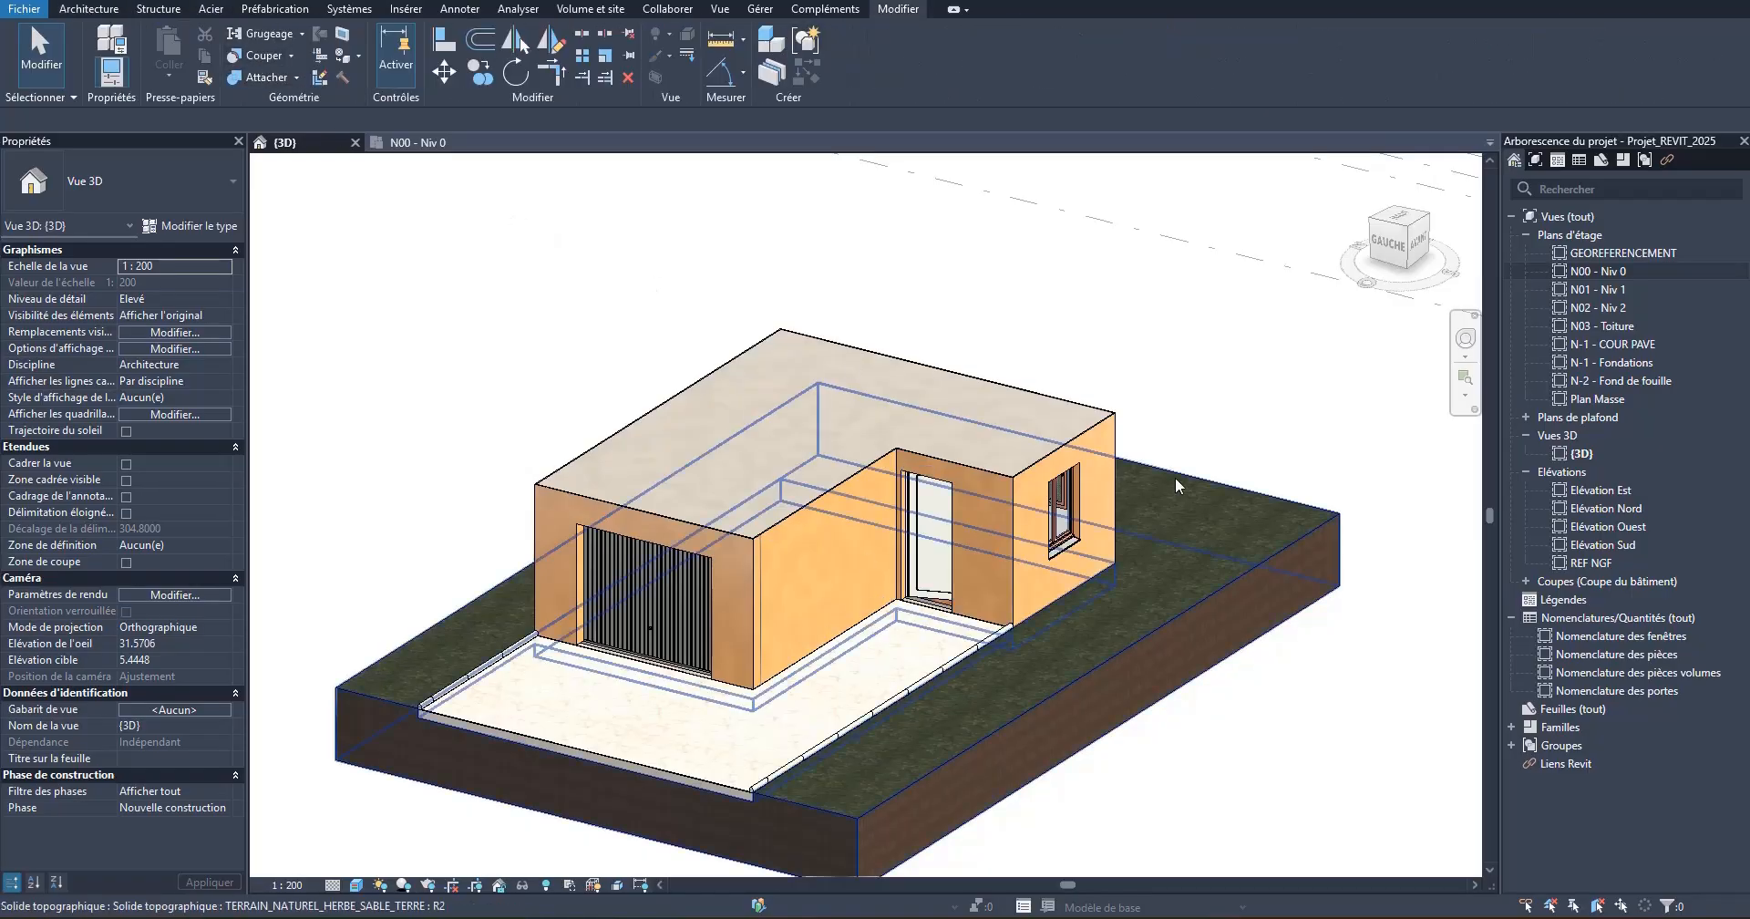
Step: Select the whole building in the 3D view and filter the selection down to the Murs category
{"action": "left_click_drag", "start_coordinate": [1246, 799], "coordinate": [603, 368]}
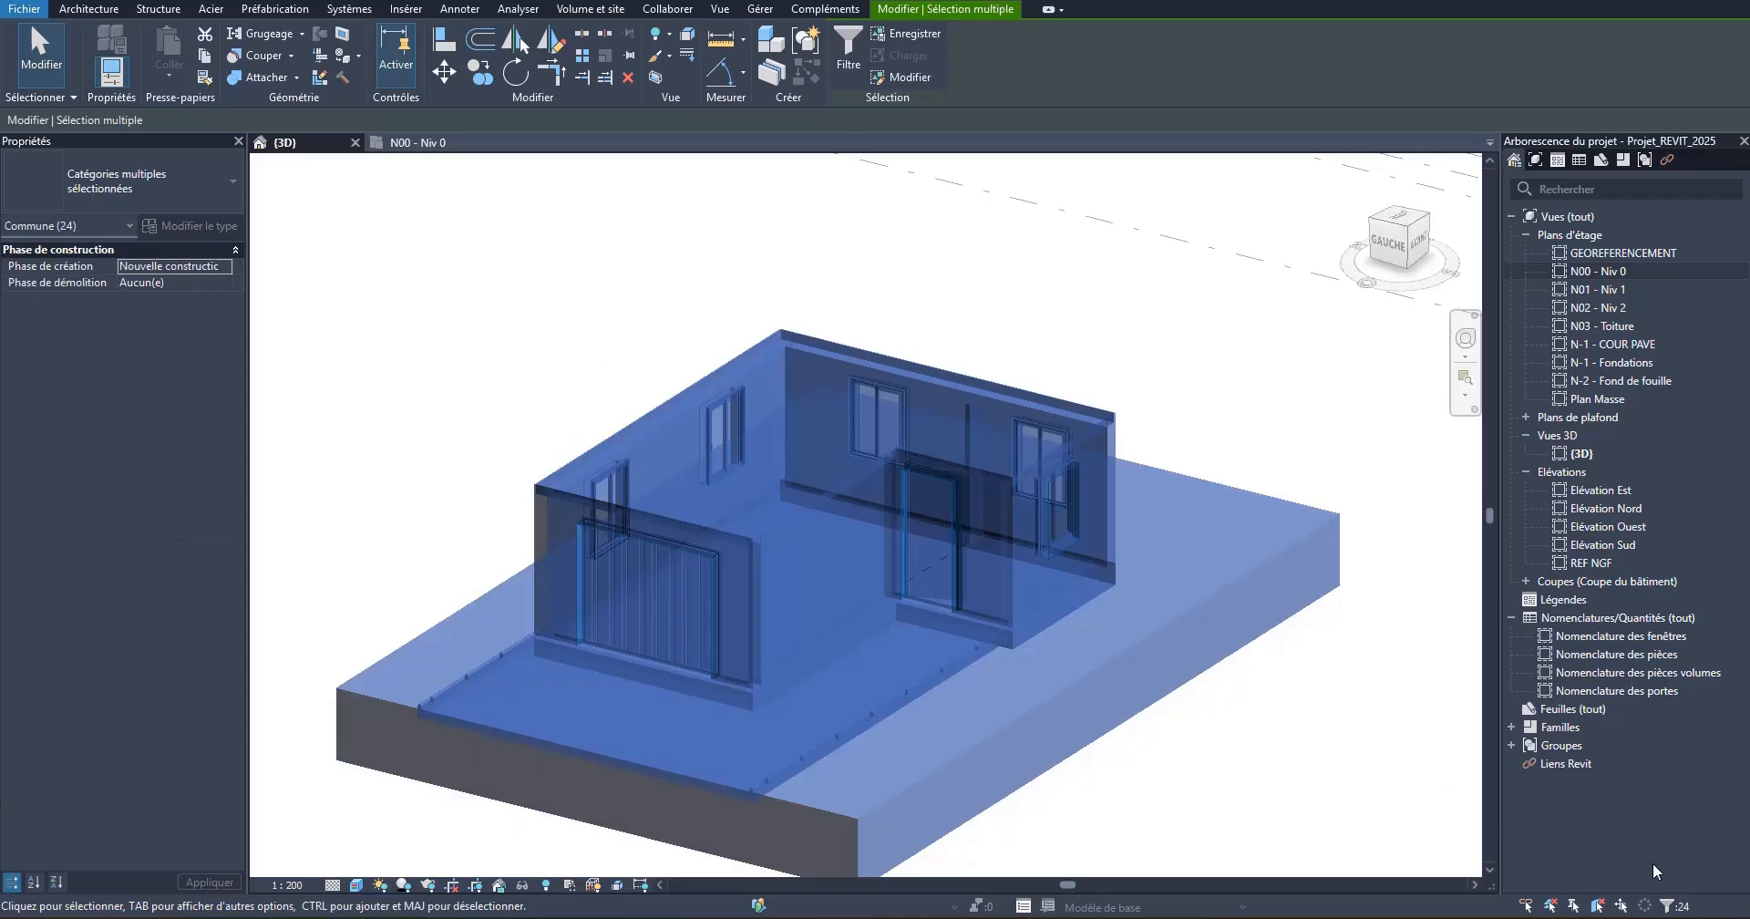
{"action": "left_click", "coordinate": [1669, 906]}
{"action": "left_click", "coordinate": [602, 393]}
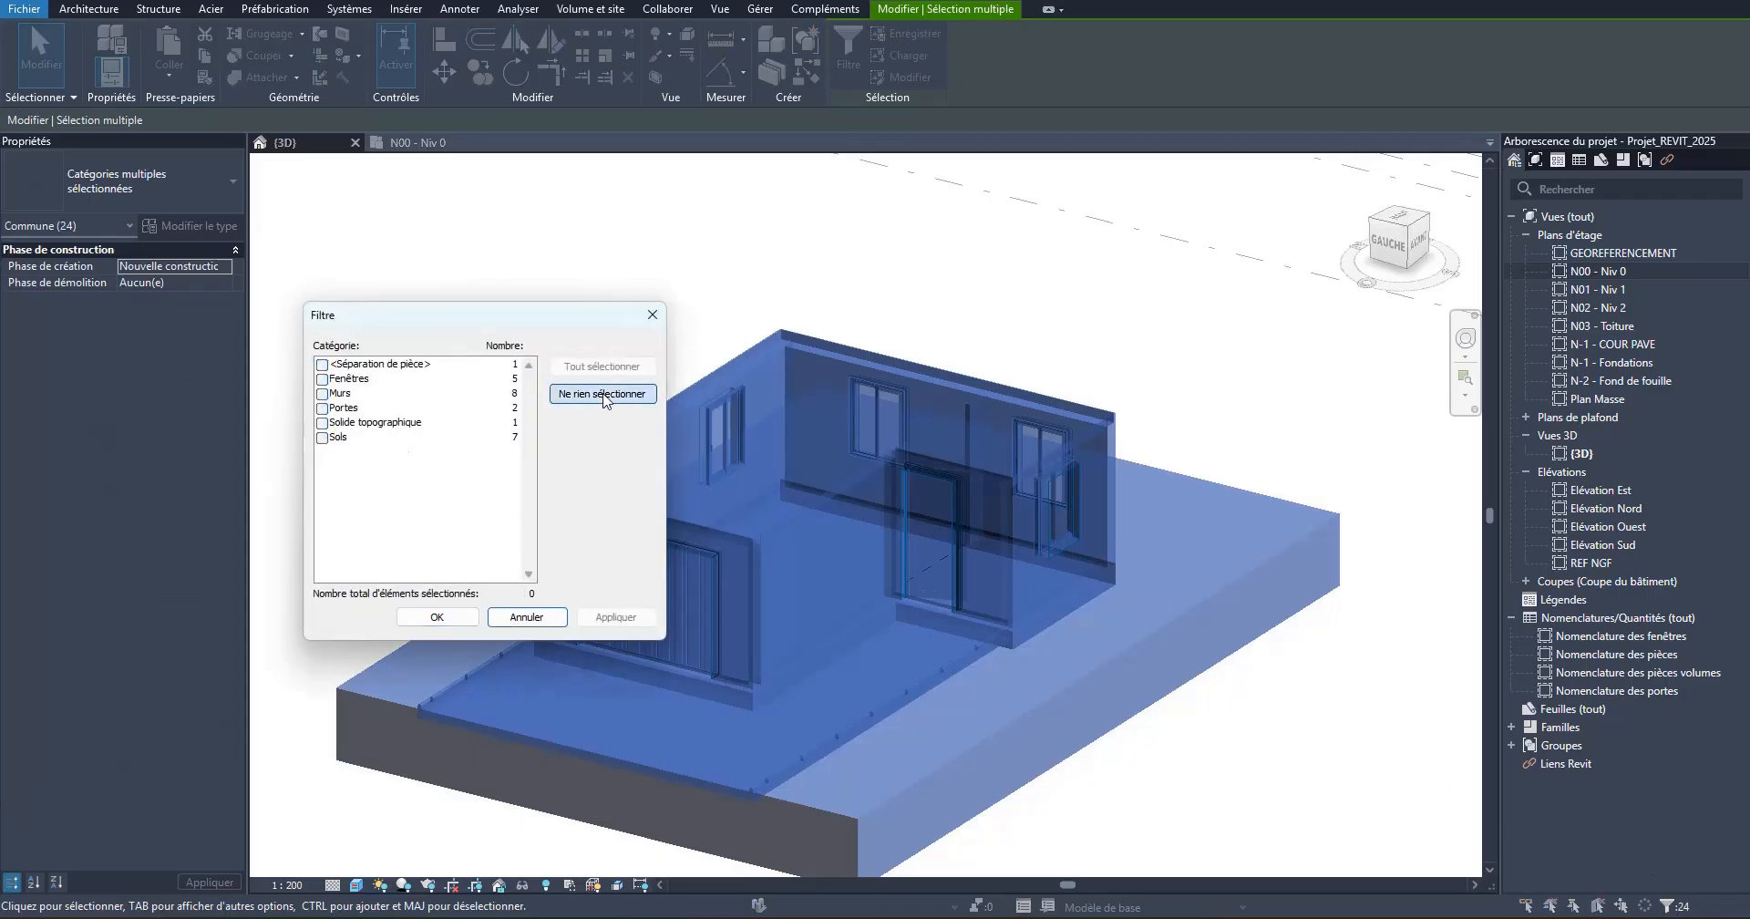
{"action": "left_click", "coordinate": [322, 394]}
{"action": "left_click", "coordinate": [608, 619]}
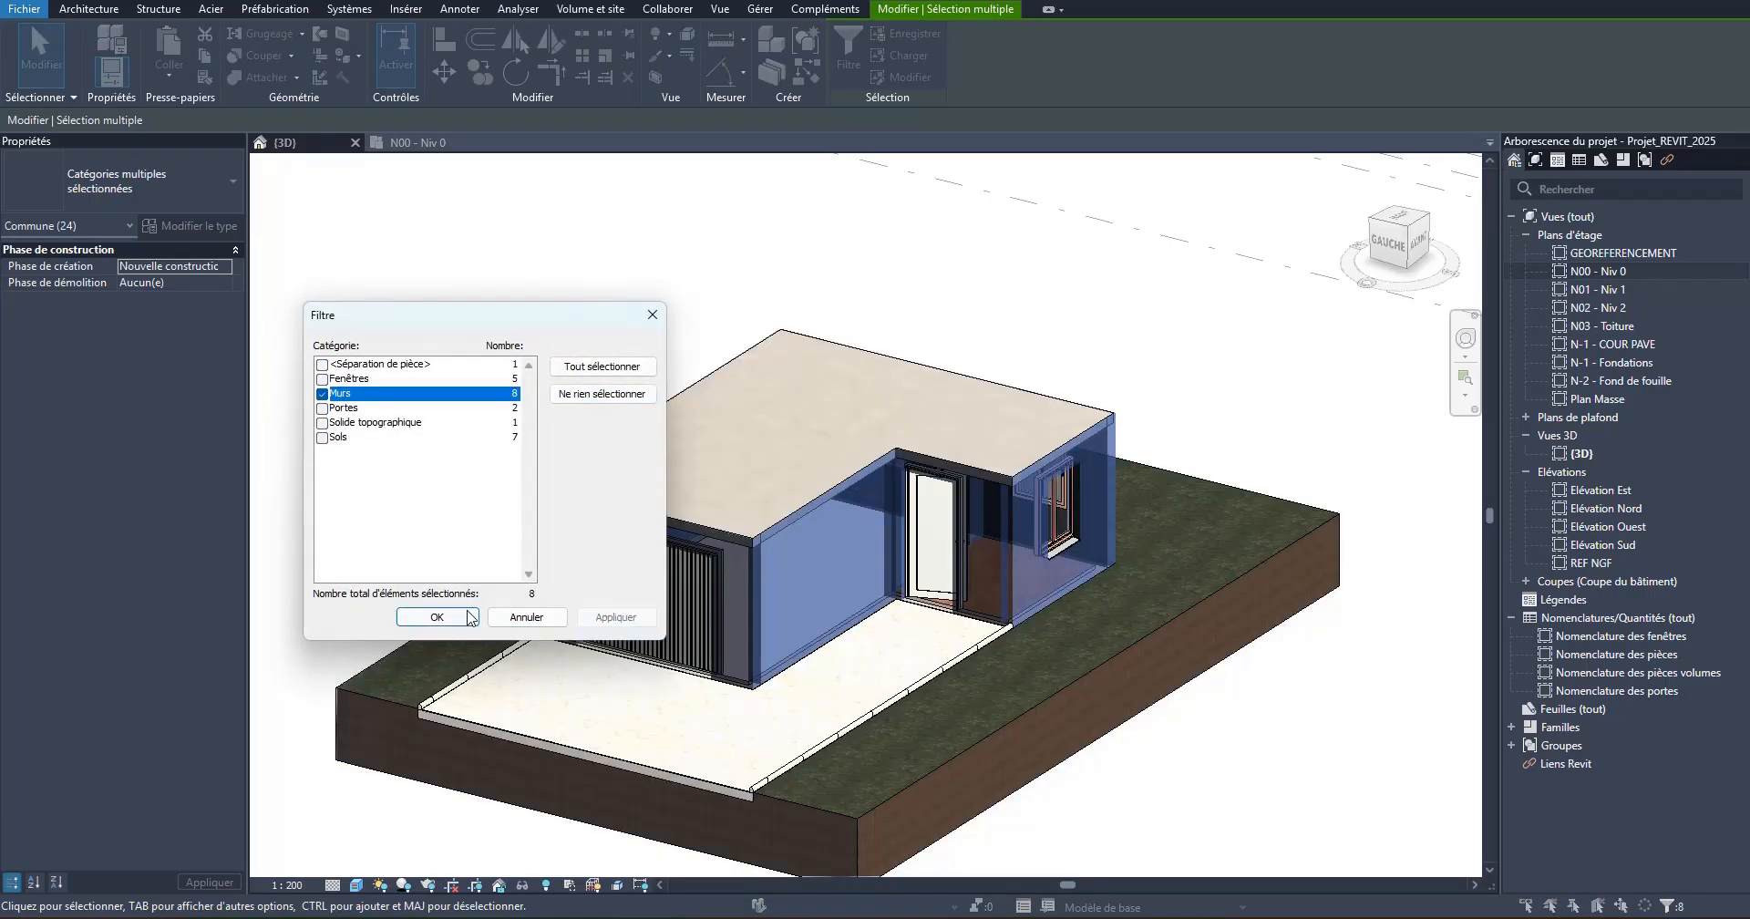
{"action": "left_click", "coordinate": [438, 617]}
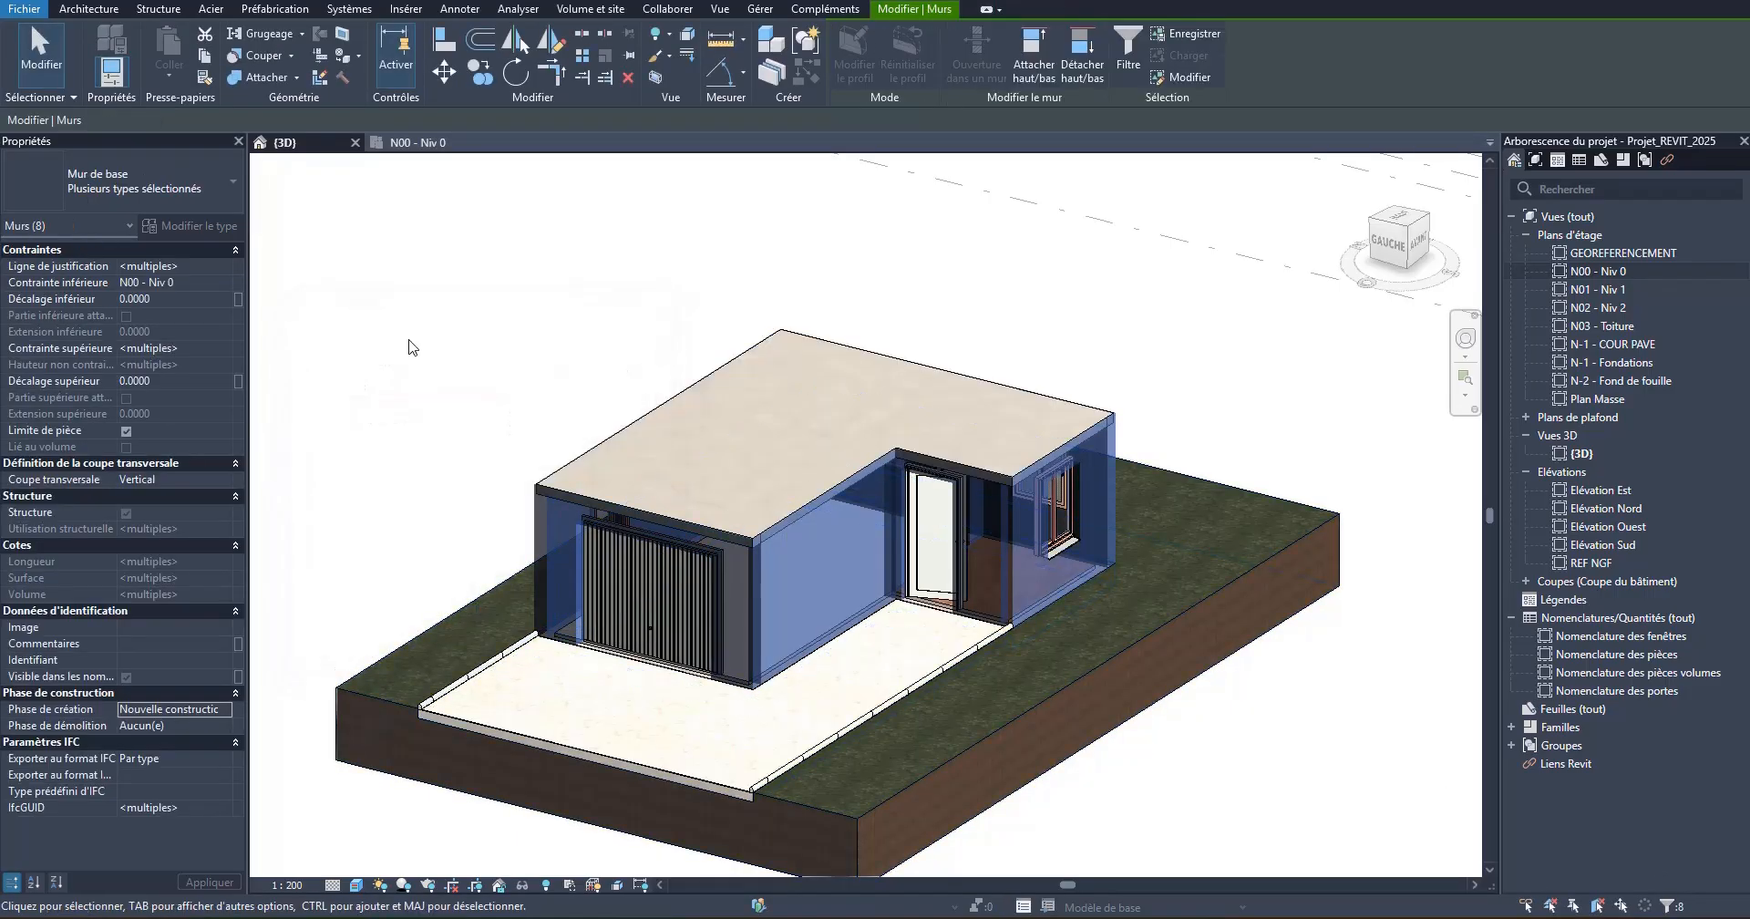
Step: Copy the selected walls and paste them aligned to the level N01 - Niv 1
{"action": "left_click", "coordinate": [204, 60]}
{"action": "left_click", "coordinate": [175, 65]}
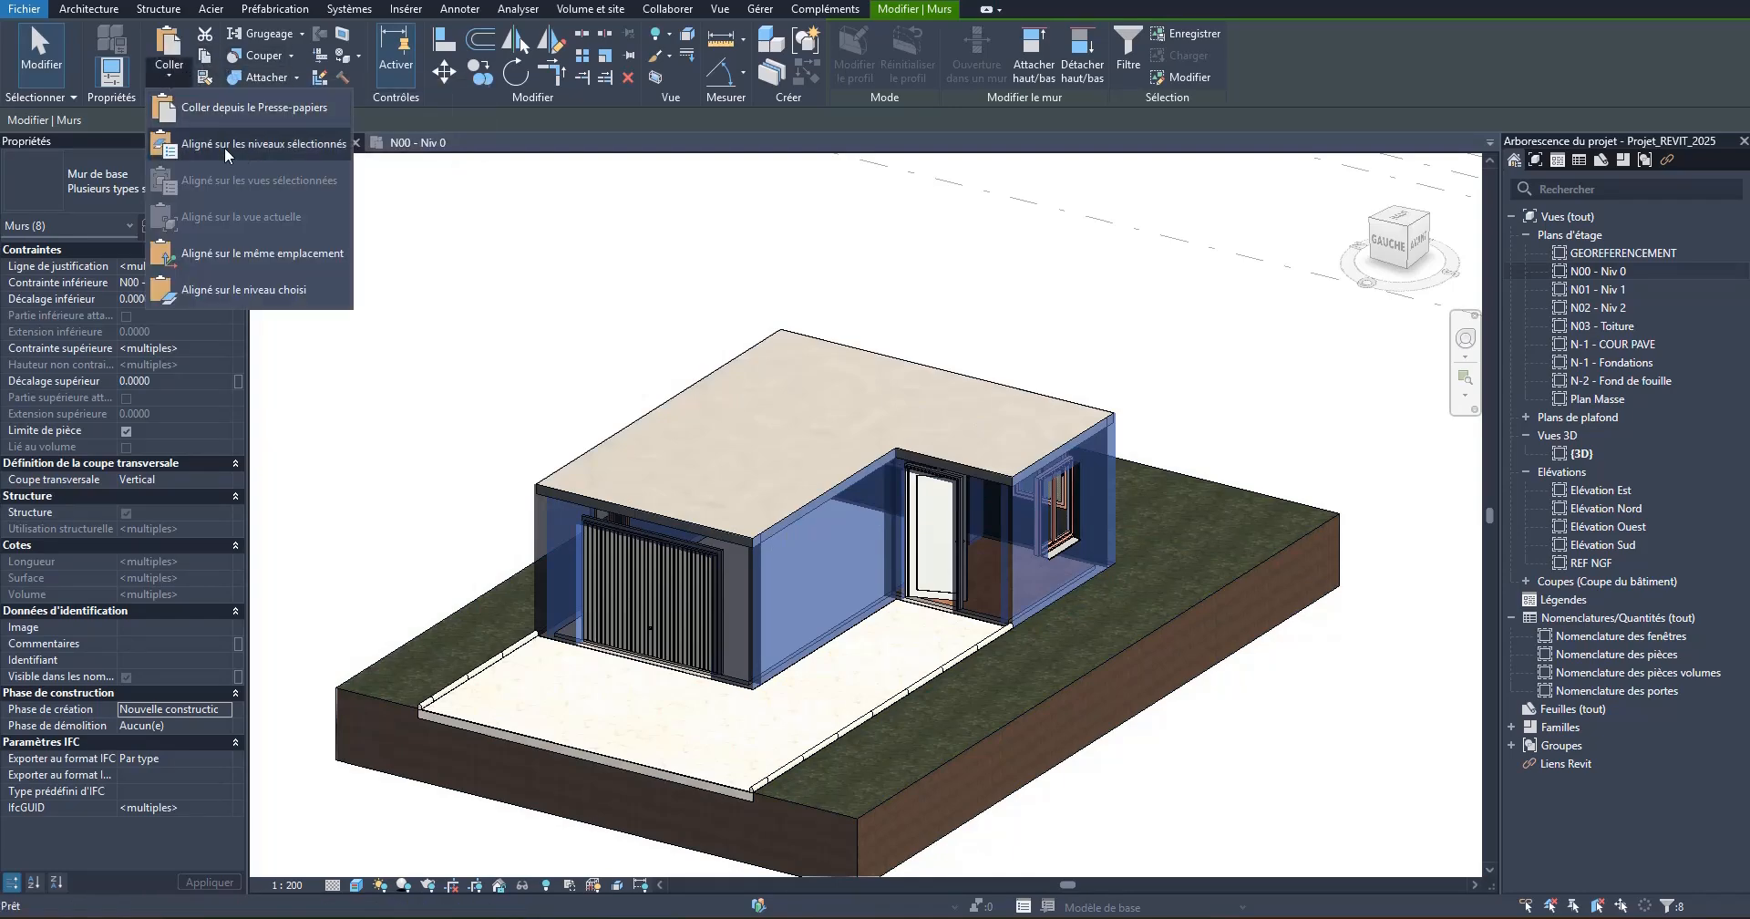
{"action": "left_click", "coordinate": [258, 142]}
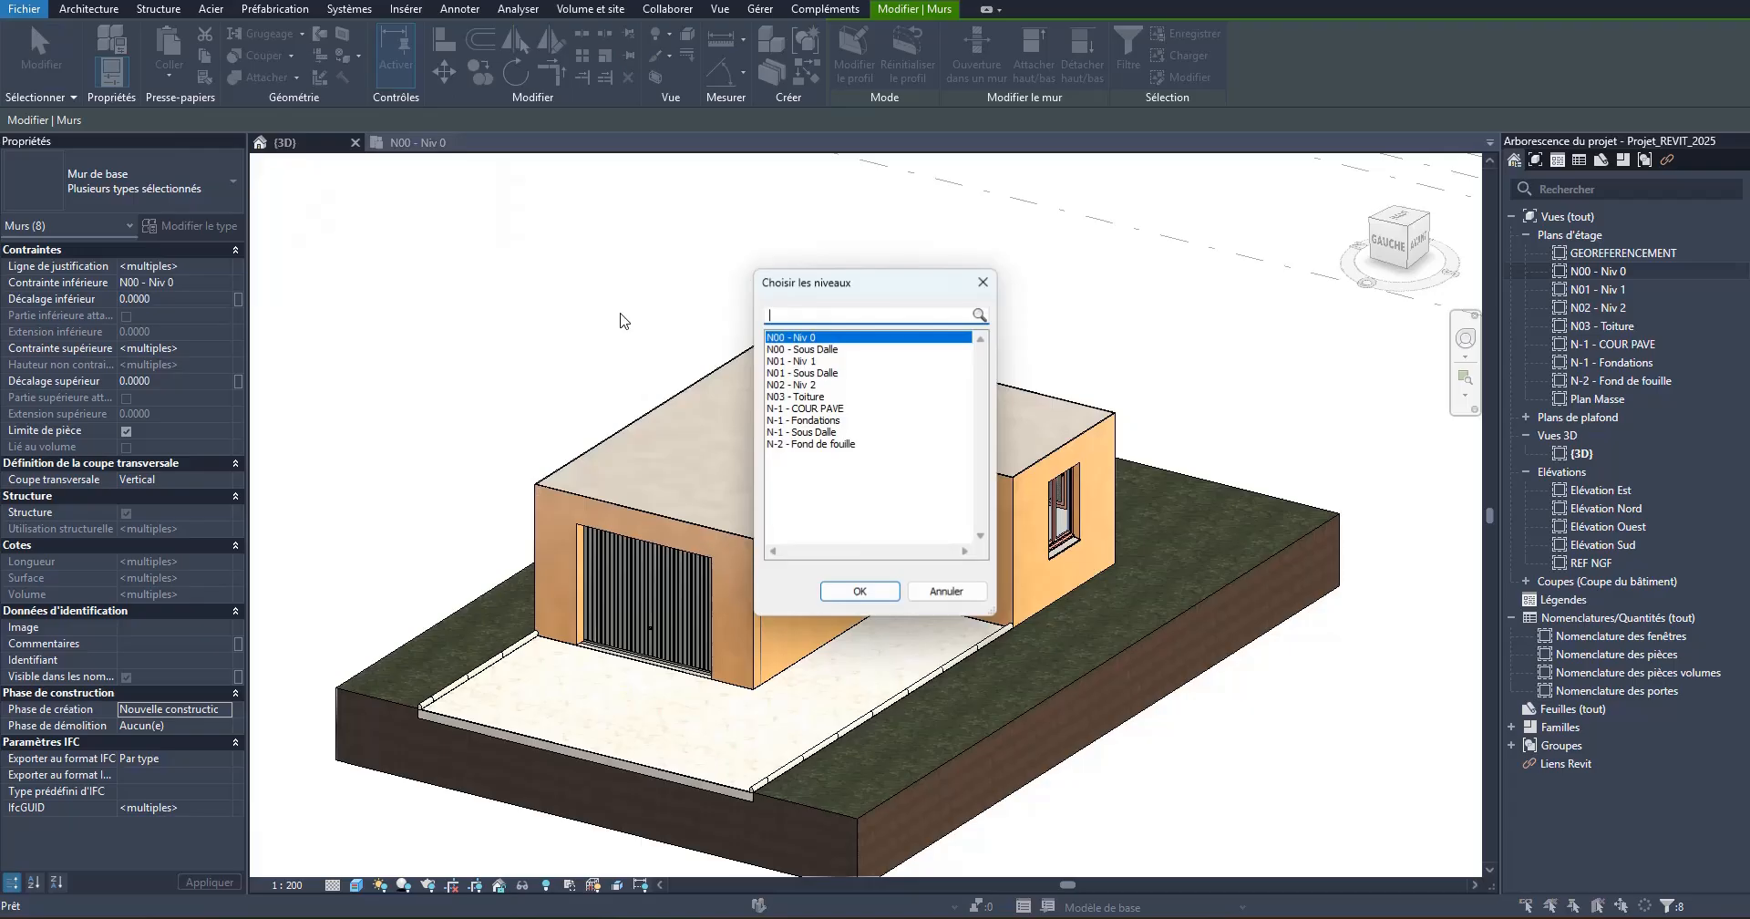
{"action": "left_click", "coordinate": [805, 362]}
{"action": "left_click", "coordinate": [860, 592]}
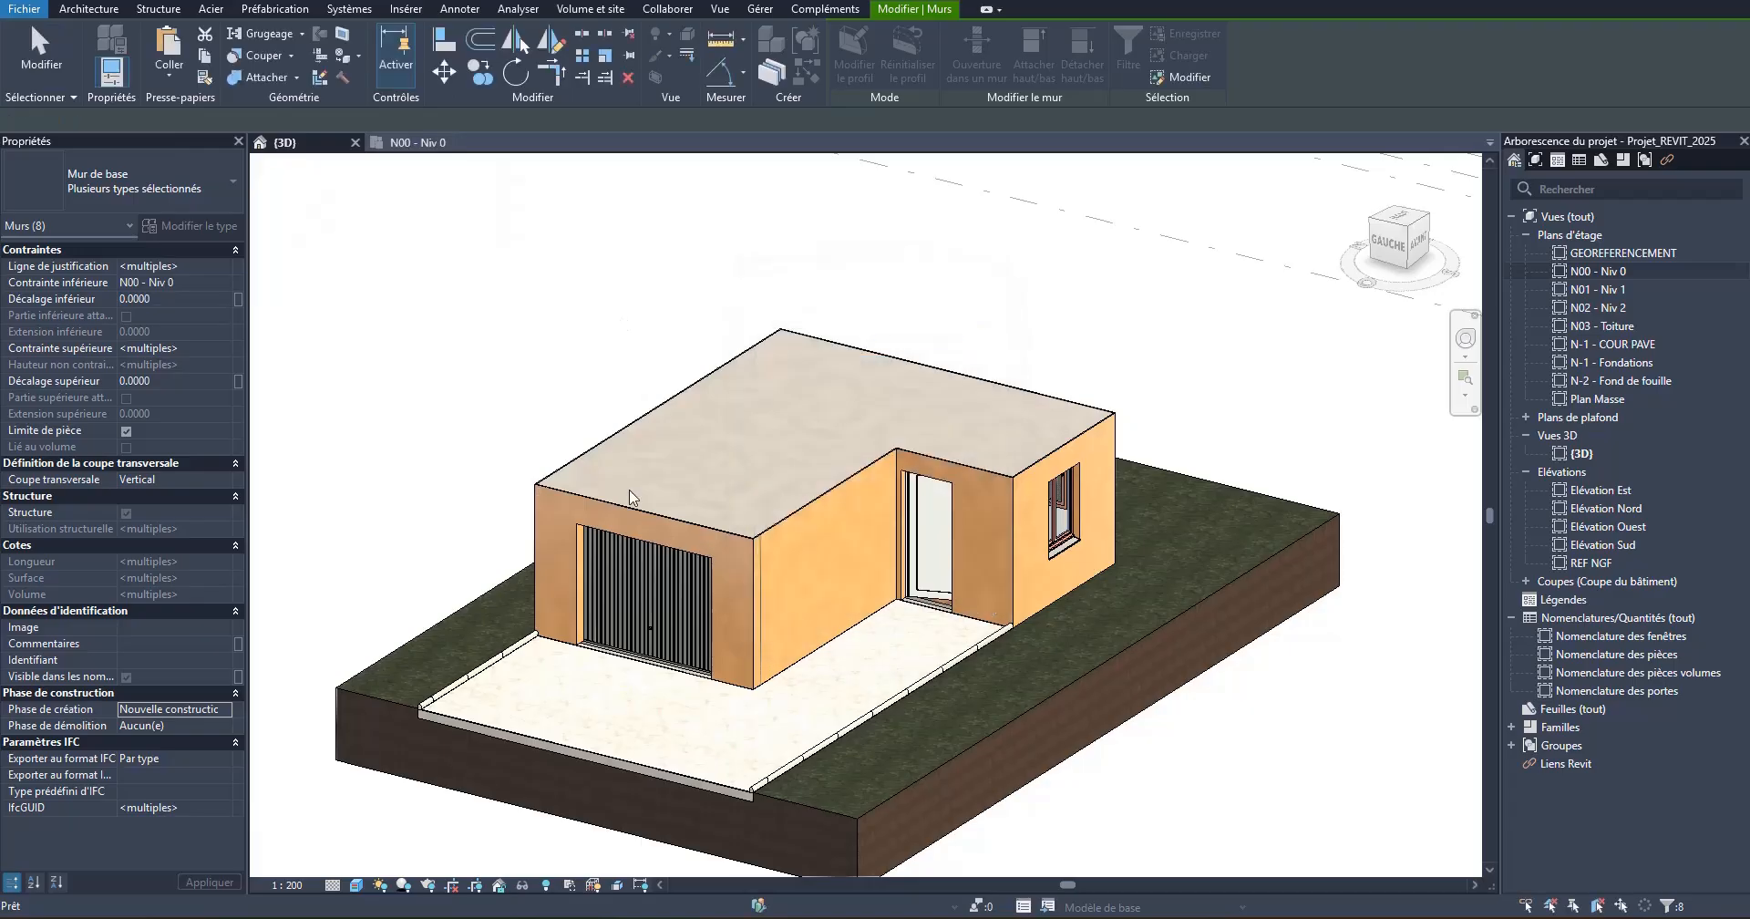
{"action": "left_click", "coordinate": [451, 373]}
{"action": "scroll", "coordinate": [879, 325], "scroll_direction": "up", "scroll_amount": 2}
{"action": "scroll", "coordinate": [898, 511], "scroll_direction": "down", "scroll_amount": 5}
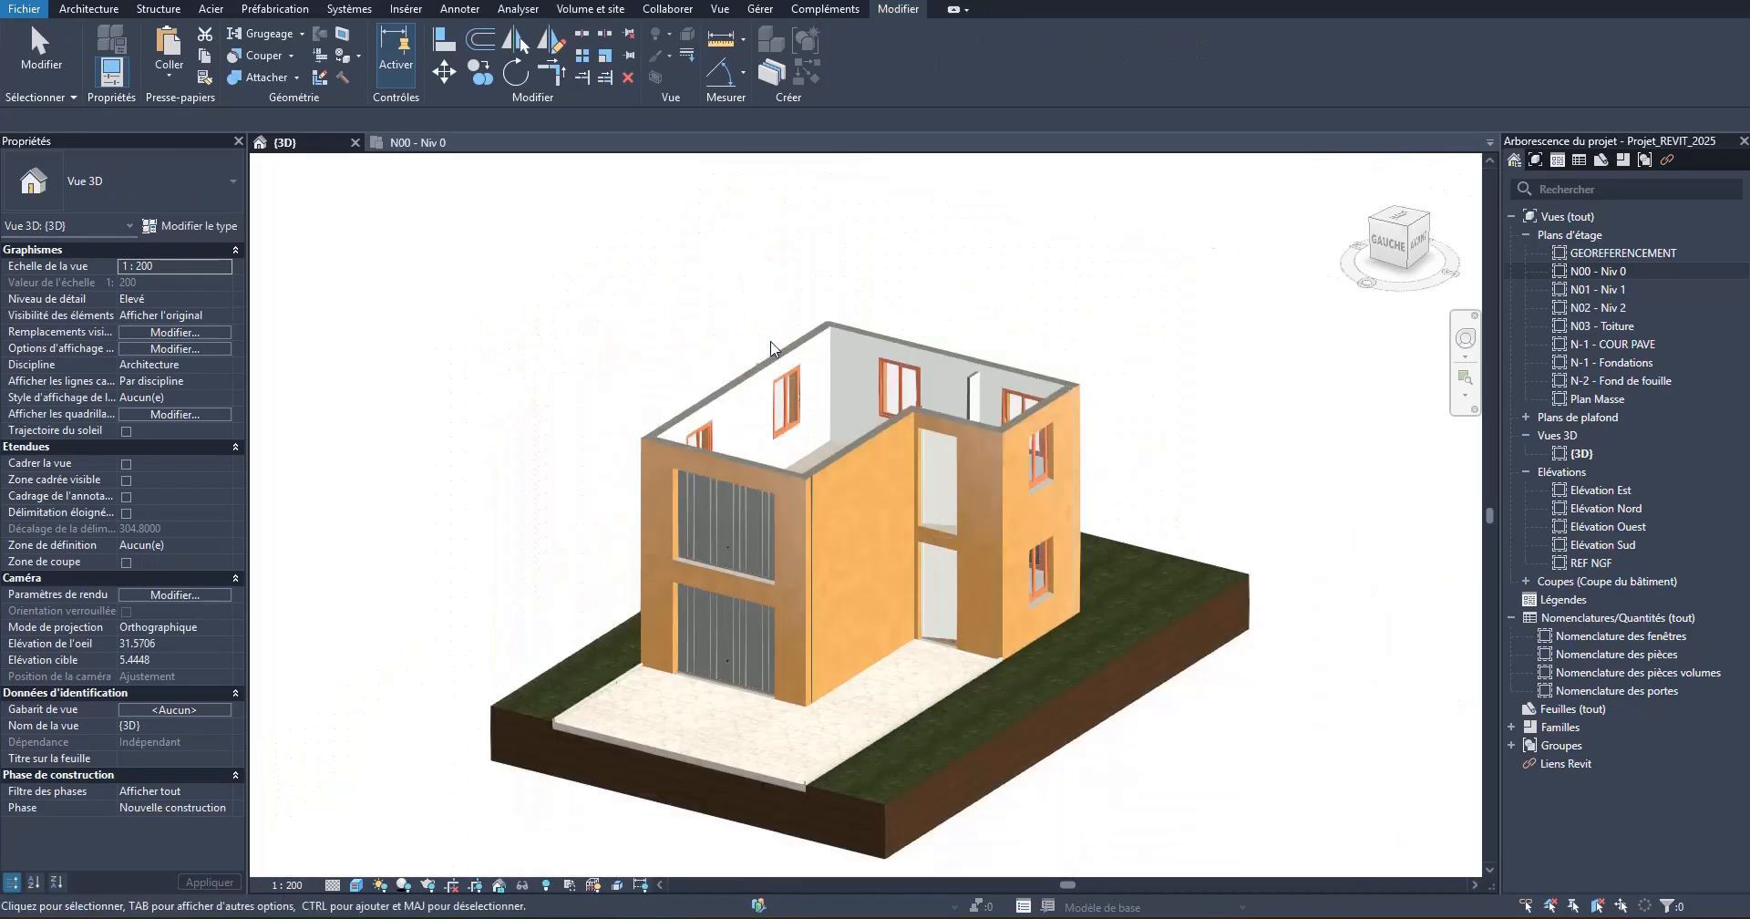
Step: Delete the copied entrance door, the two windows nearest to it and the partition on the back wall of level N01 - Niv 1
{"action": "scroll", "coordinate": [789, 348], "scroll_direction": "up", "scroll_amount": 5}
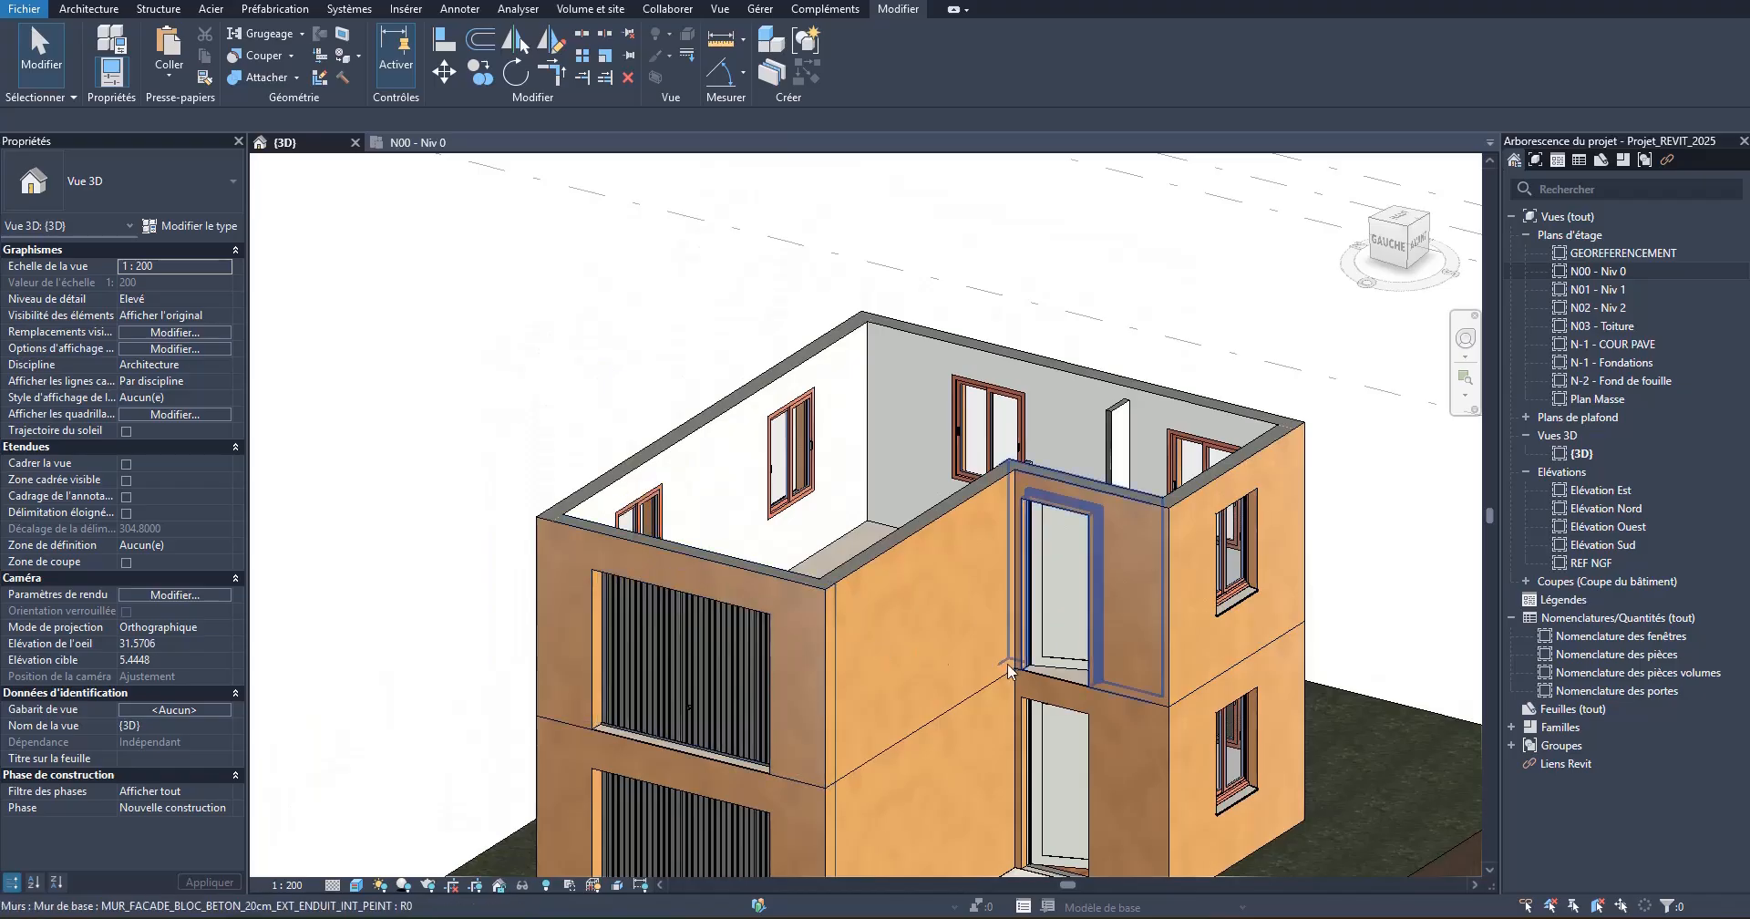
{"action": "scroll", "coordinate": [1146, 616], "scroll_direction": "up", "scroll_amount": 1}
{"action": "left_click", "coordinate": [1026, 564]}
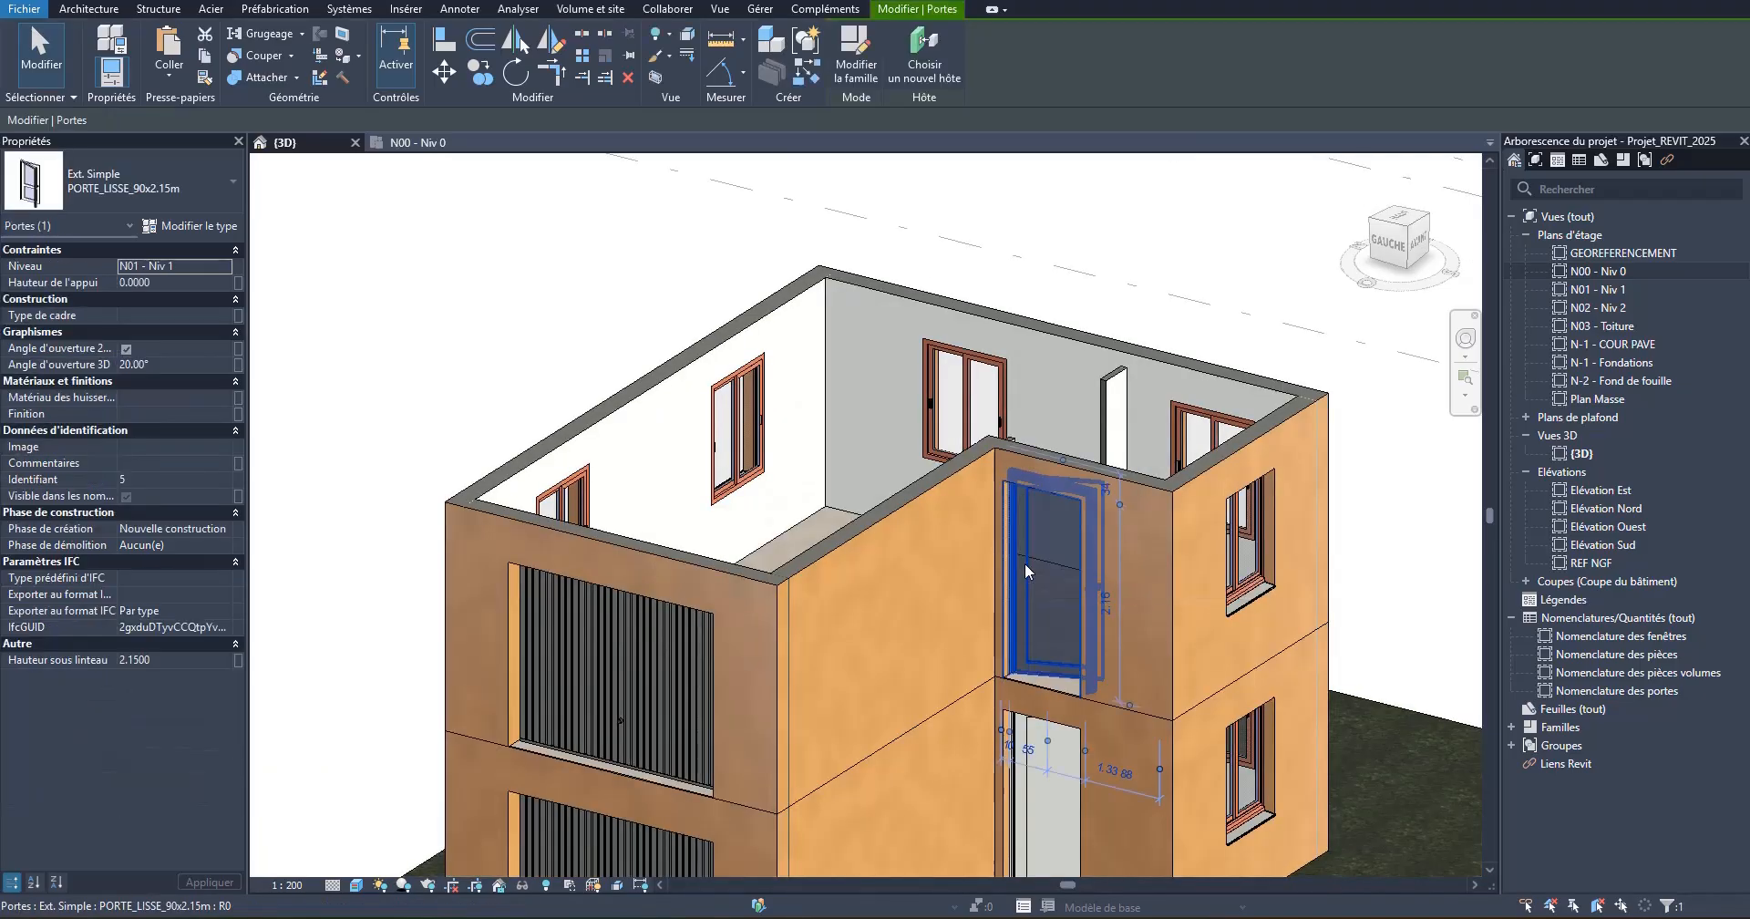
{"action": "key", "text": "Delete"}
{"action": "left_click", "coordinate": [1260, 531]}
{"action": "key", "text": "Delete"}
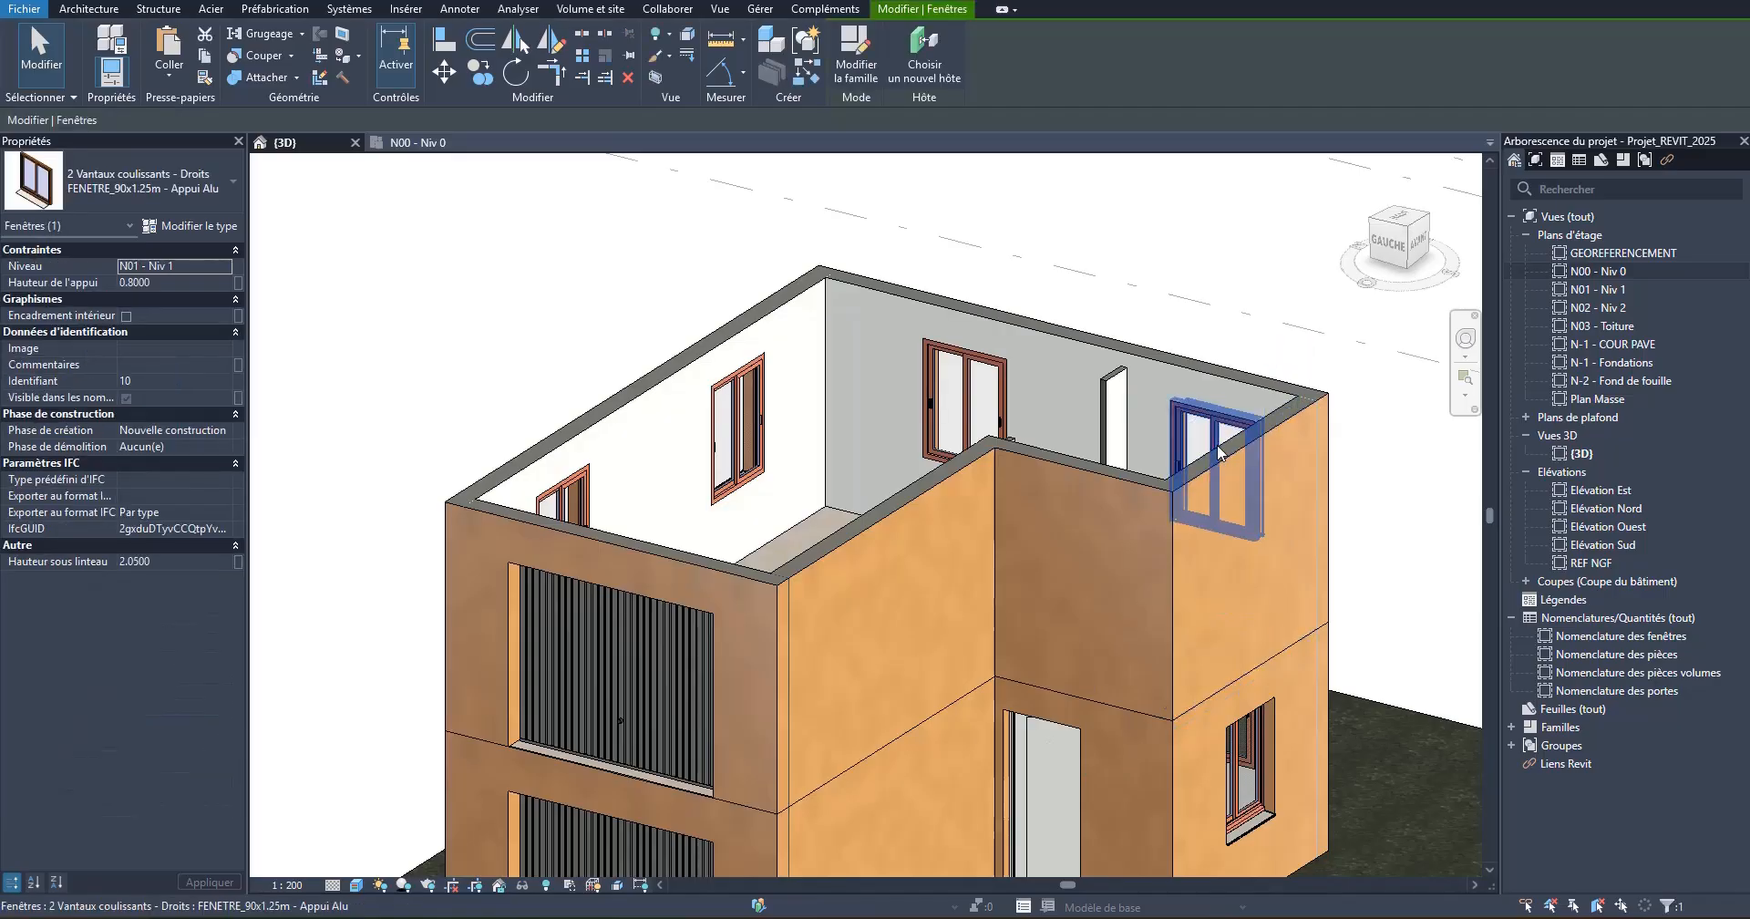
{"action": "left_click", "coordinate": [1216, 434]}
{"action": "key", "text": "Delete"}
{"action": "left_click", "coordinate": [1120, 395]}
{"action": "key", "text": "Delete"}
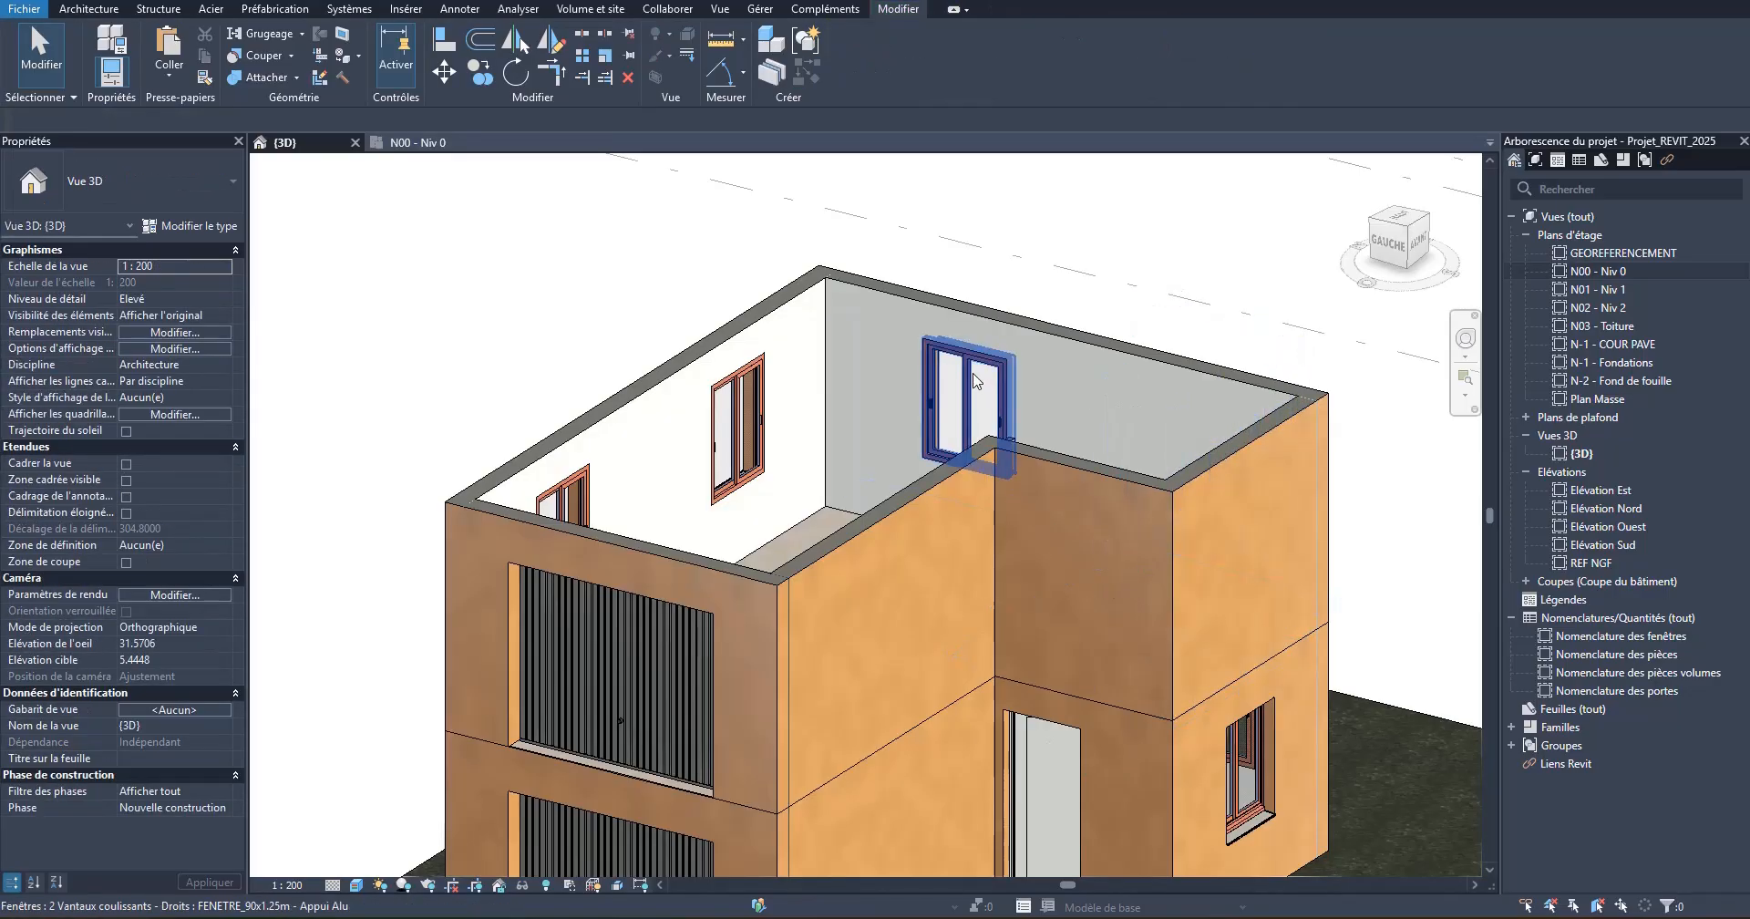
Step: Delete the three remaining copied windows and the copied garage door on the upper level
{"action": "left_click", "coordinate": [965, 401]}
{"action": "key", "text": "Delete"}
{"action": "left_click", "coordinate": [739, 424]}
{"action": "key", "text": "Delete"}
{"action": "left_click", "coordinate": [562, 499]}
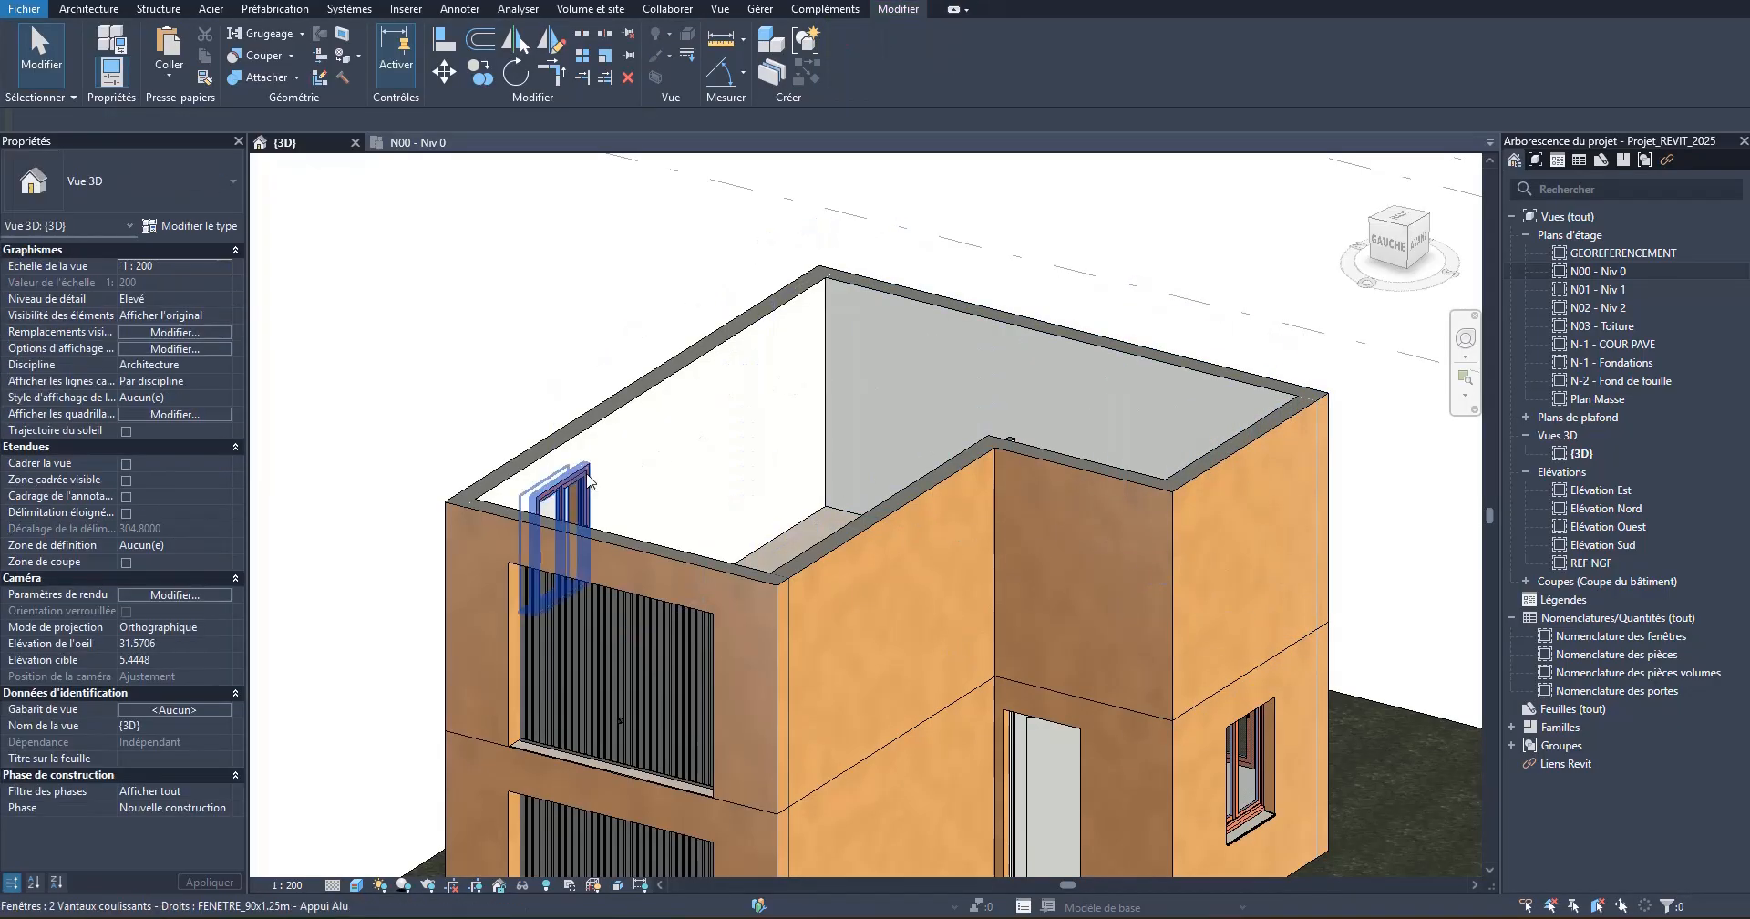
{"action": "key", "text": "Delete"}
{"action": "left_click", "coordinate": [589, 588]}
{"action": "left_click_drag", "start_coordinate": [589, 588], "coordinate": [932, 462]}
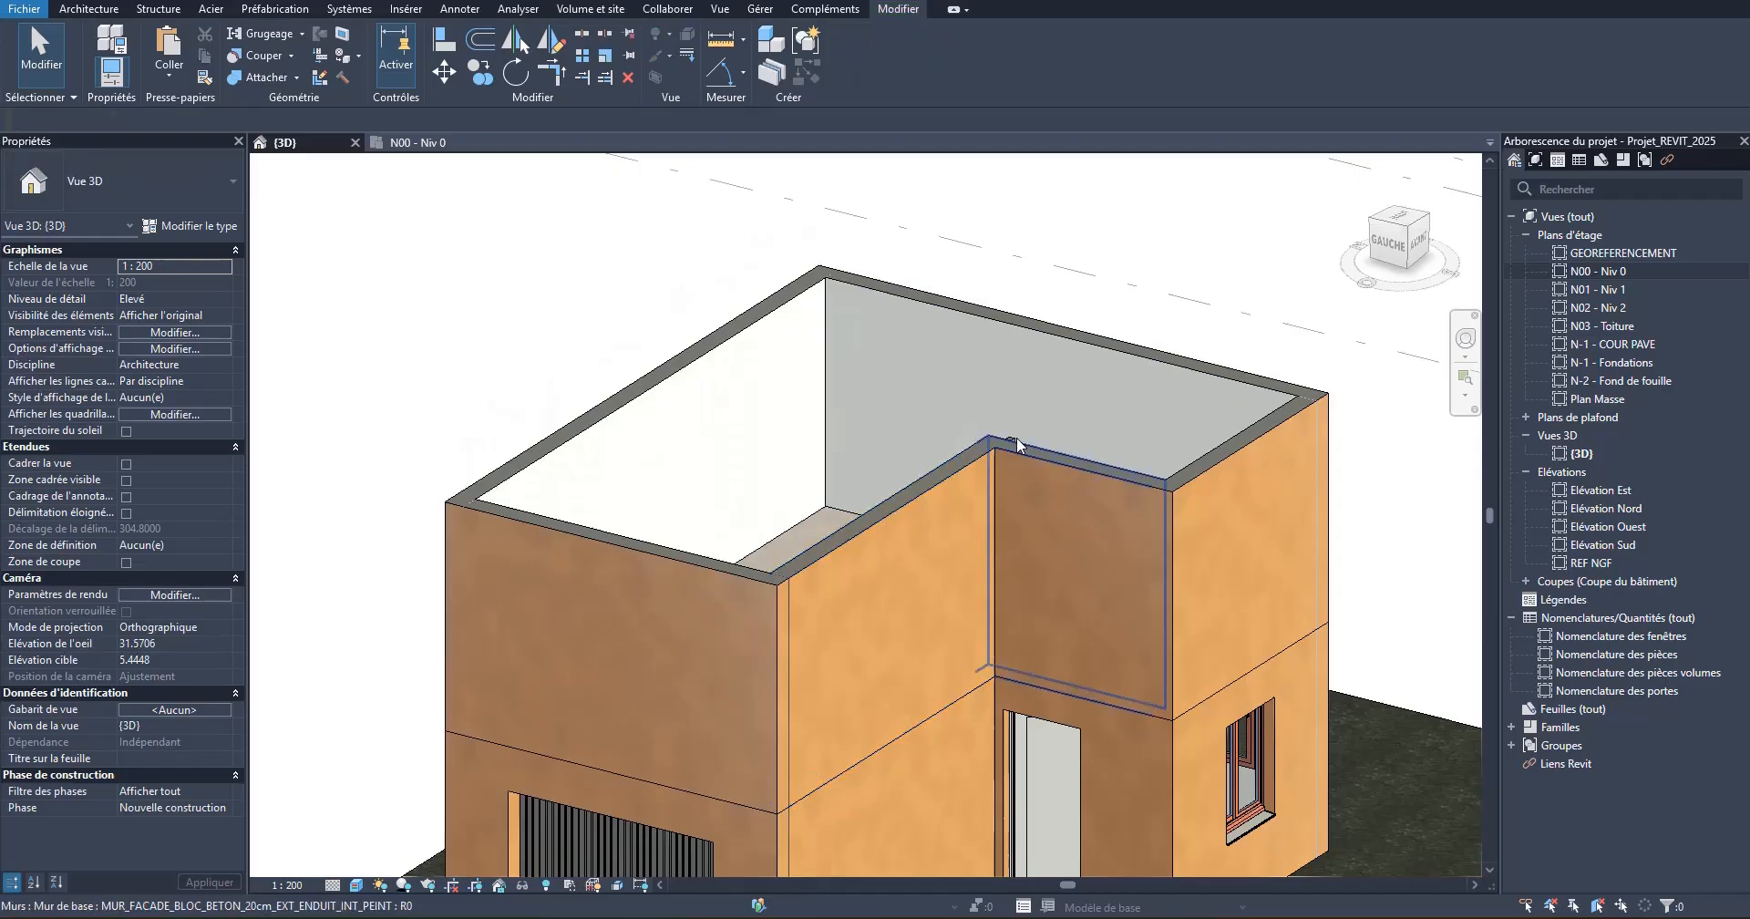
Step: Delete the remaining copied partition wall beside the inner corner of the upper level
{"action": "scroll", "coordinate": [1141, 433], "scroll_direction": "down", "scroll_amount": 2}
{"action": "scroll", "coordinate": [1134, 446], "scroll_direction": "up", "scroll_amount": 5}
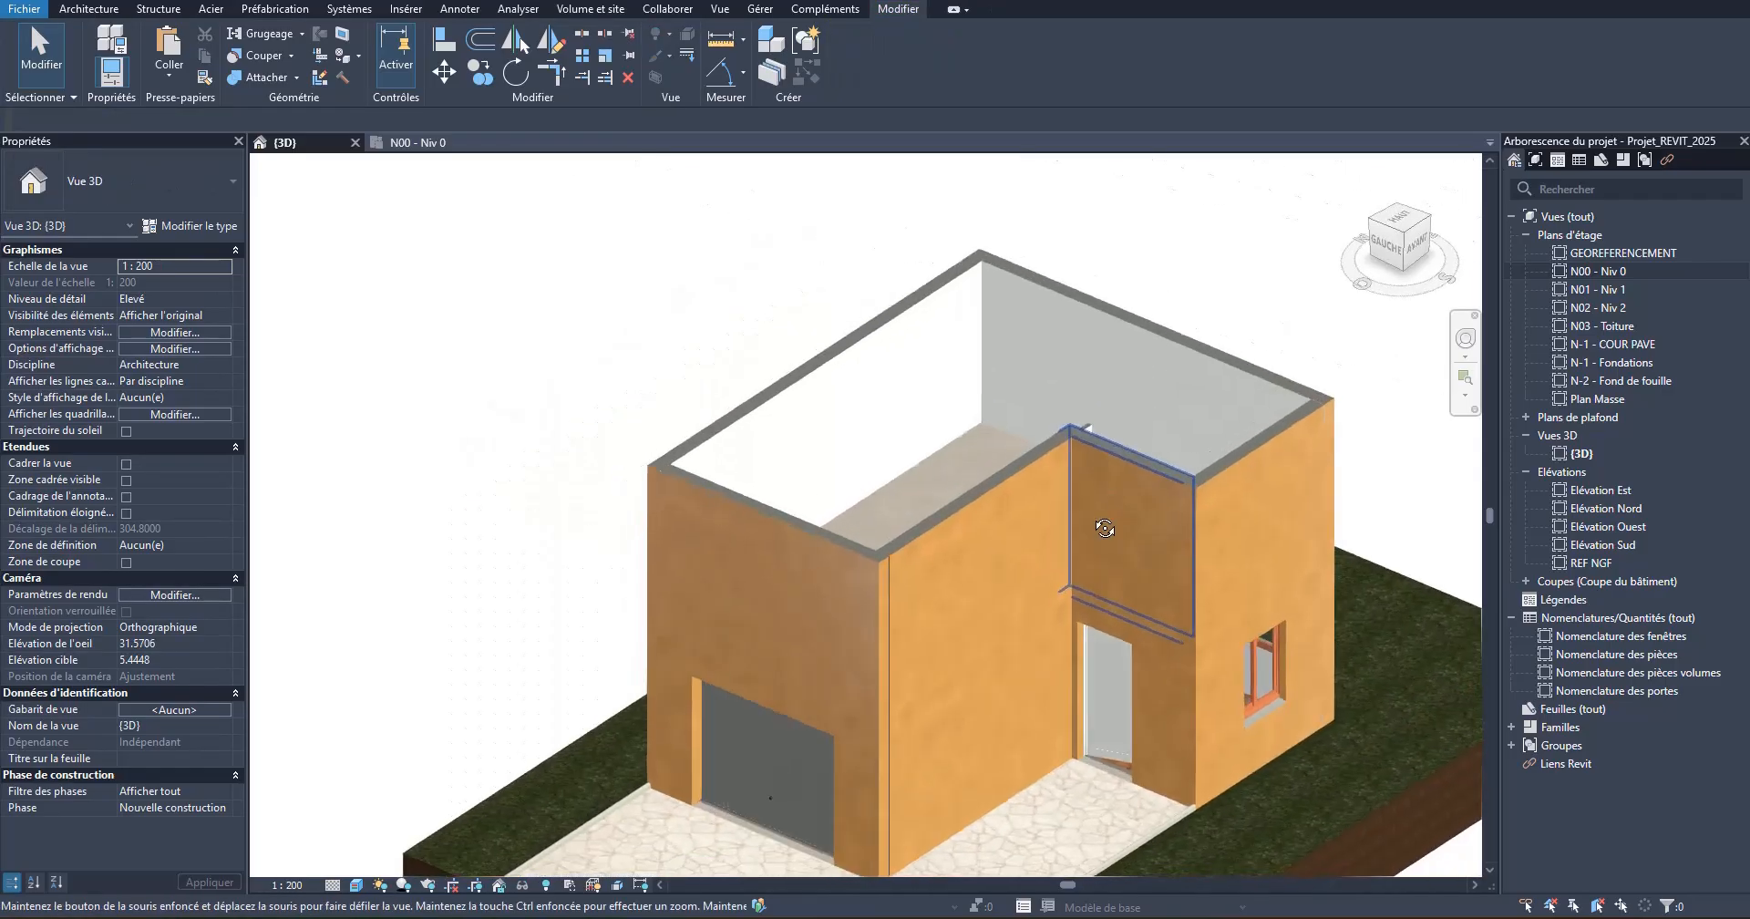
{"action": "left_click", "coordinate": [1075, 394]}
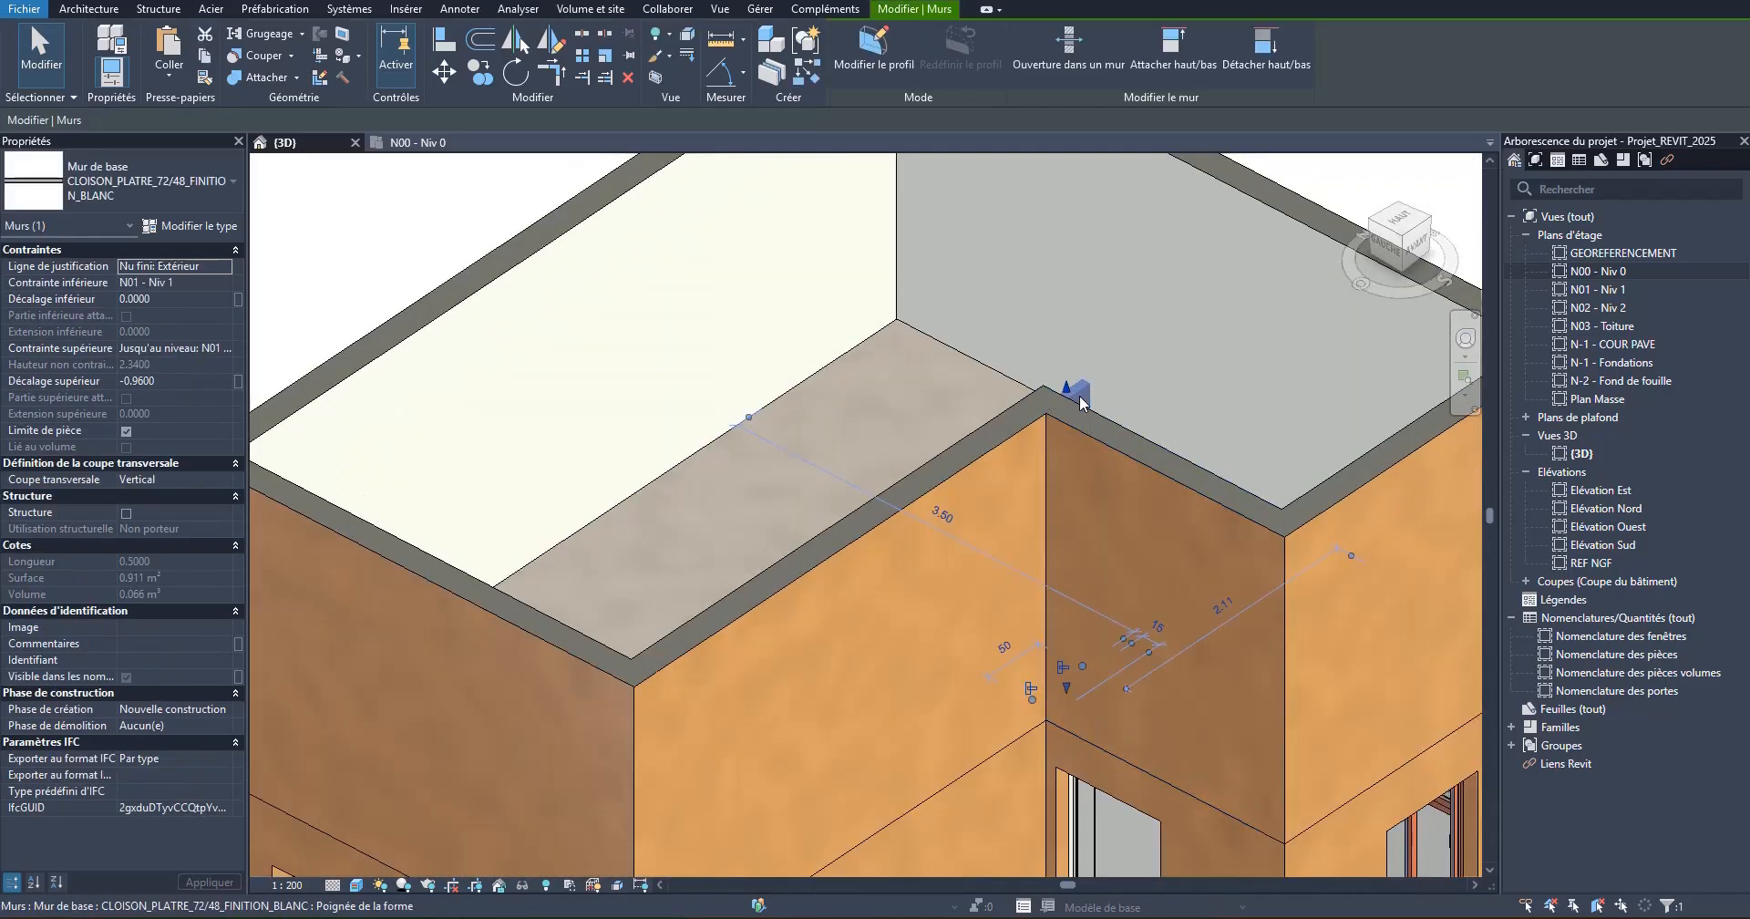
{"action": "key", "text": "Escape"}
{"action": "scroll", "coordinate": [1122, 408], "scroll_direction": "down", "scroll_amount": 4}
{"action": "scroll", "coordinate": [1268, 351], "scroll_direction": "up", "scroll_amount": 2}
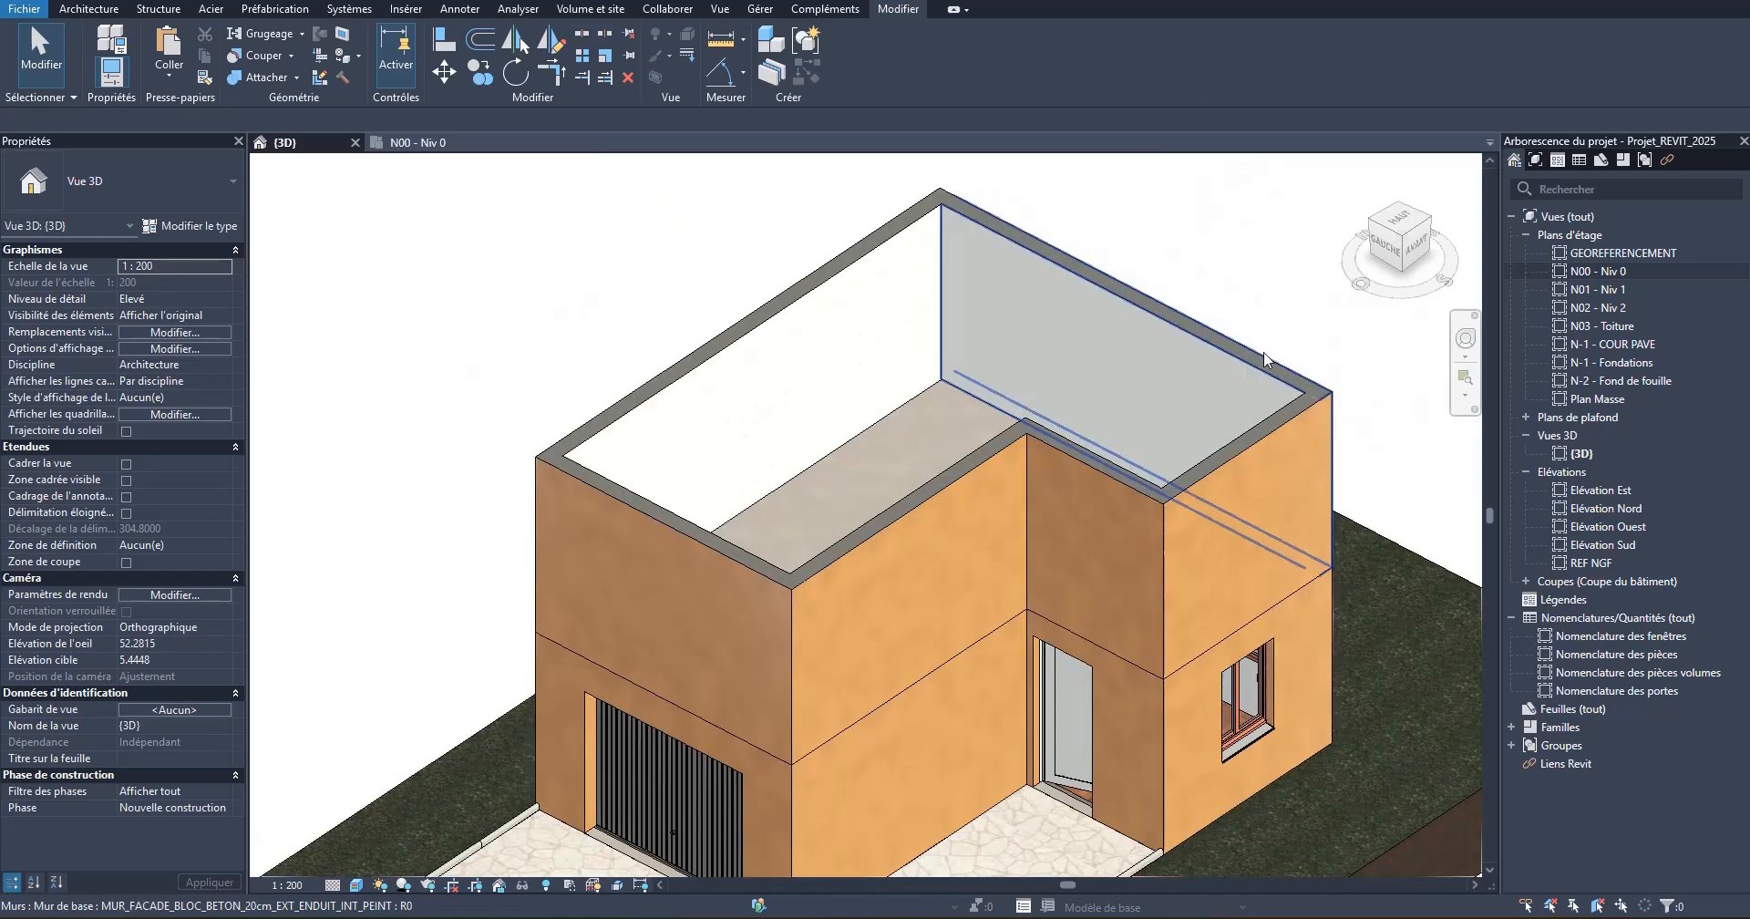
Step: Select all six upper-level façade walls together
{"action": "left_click", "coordinate": [1263, 363]}
{"action": "left_click", "coordinate": [1145, 481], "text": "ctrl"}
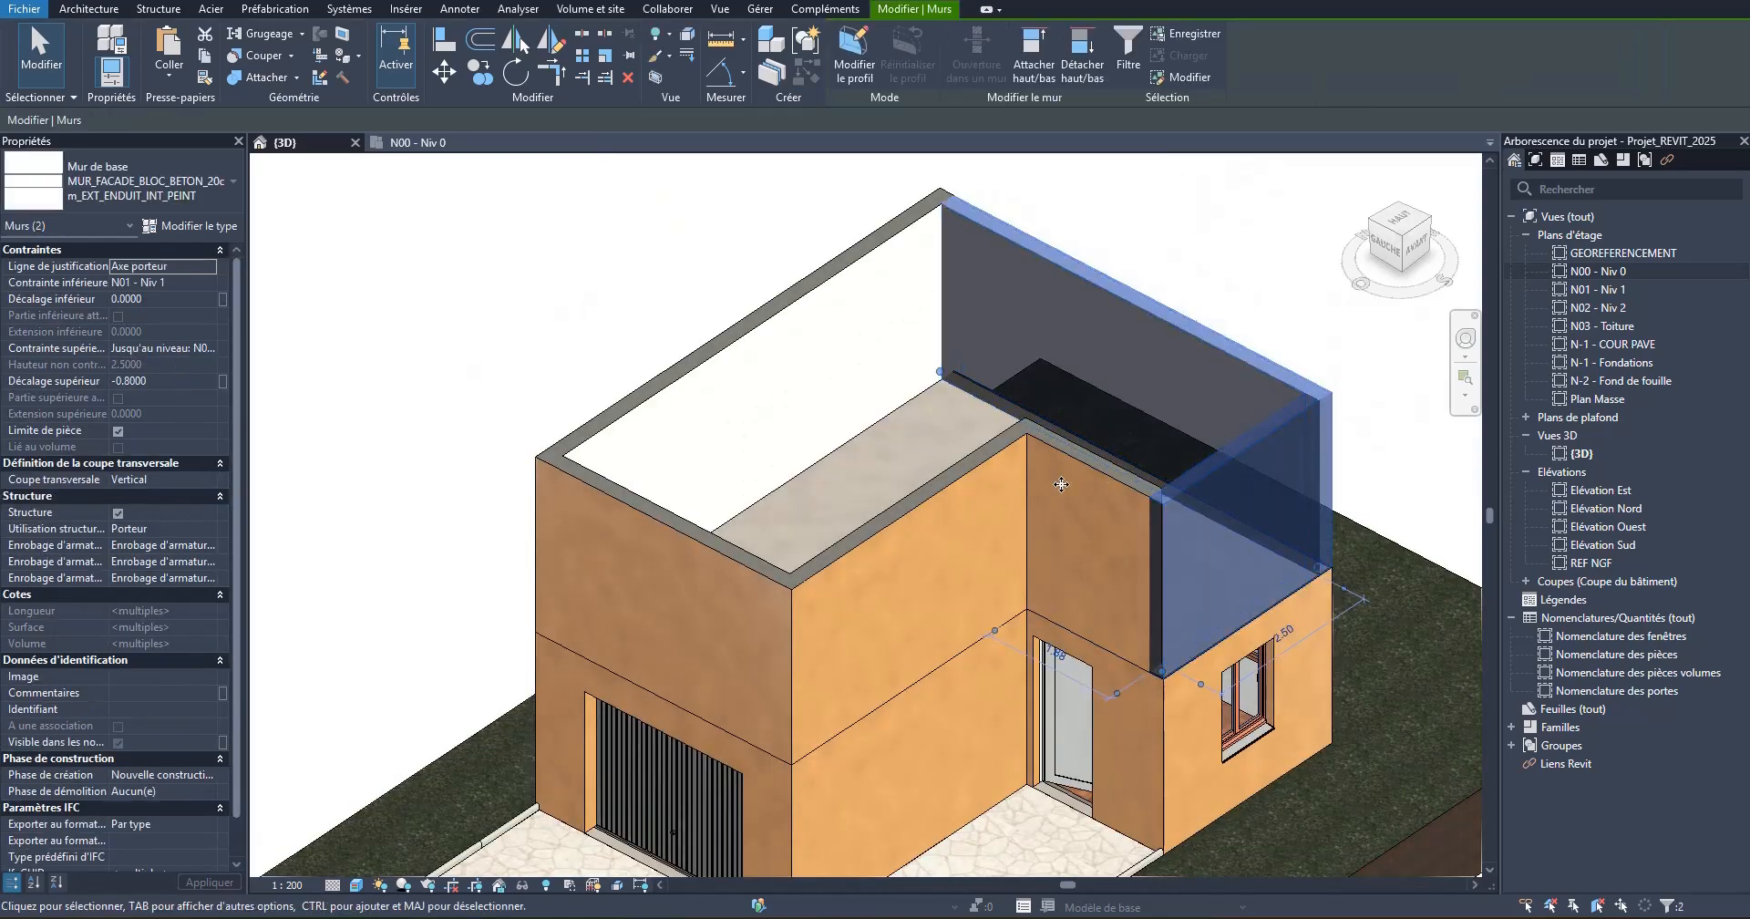
{"action": "left_click", "coordinate": [1061, 445]}
{"action": "left_click", "coordinate": [1063, 447]}
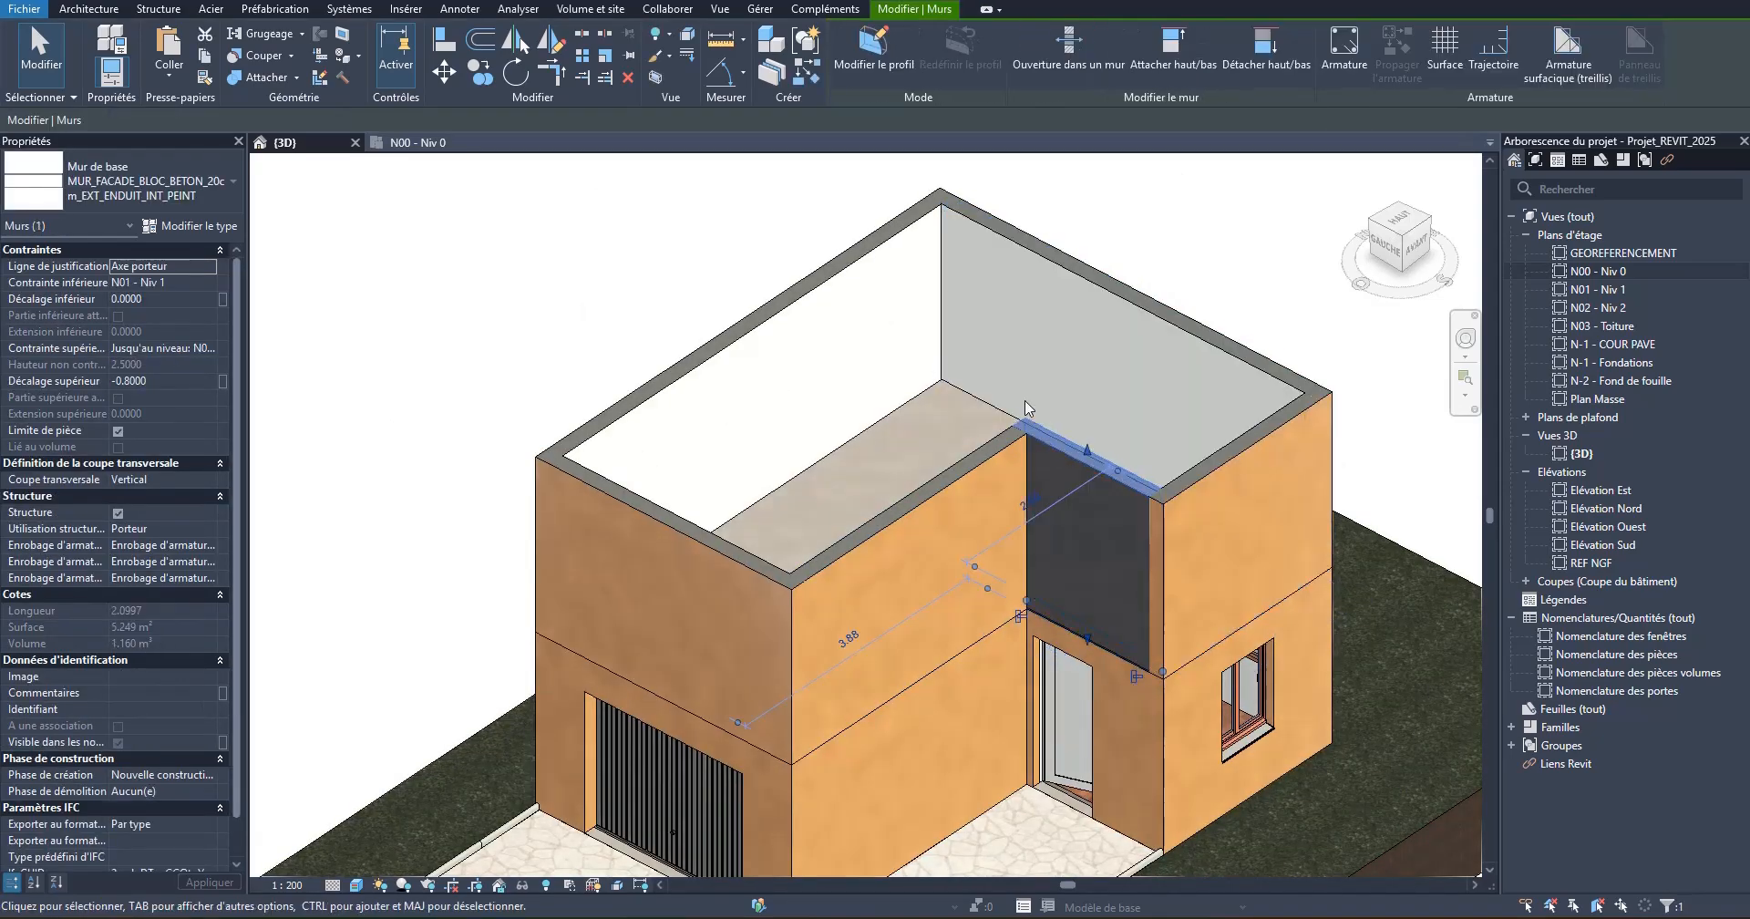
{"action": "left_click", "coordinate": [1130, 278], "text": "ctrl"}
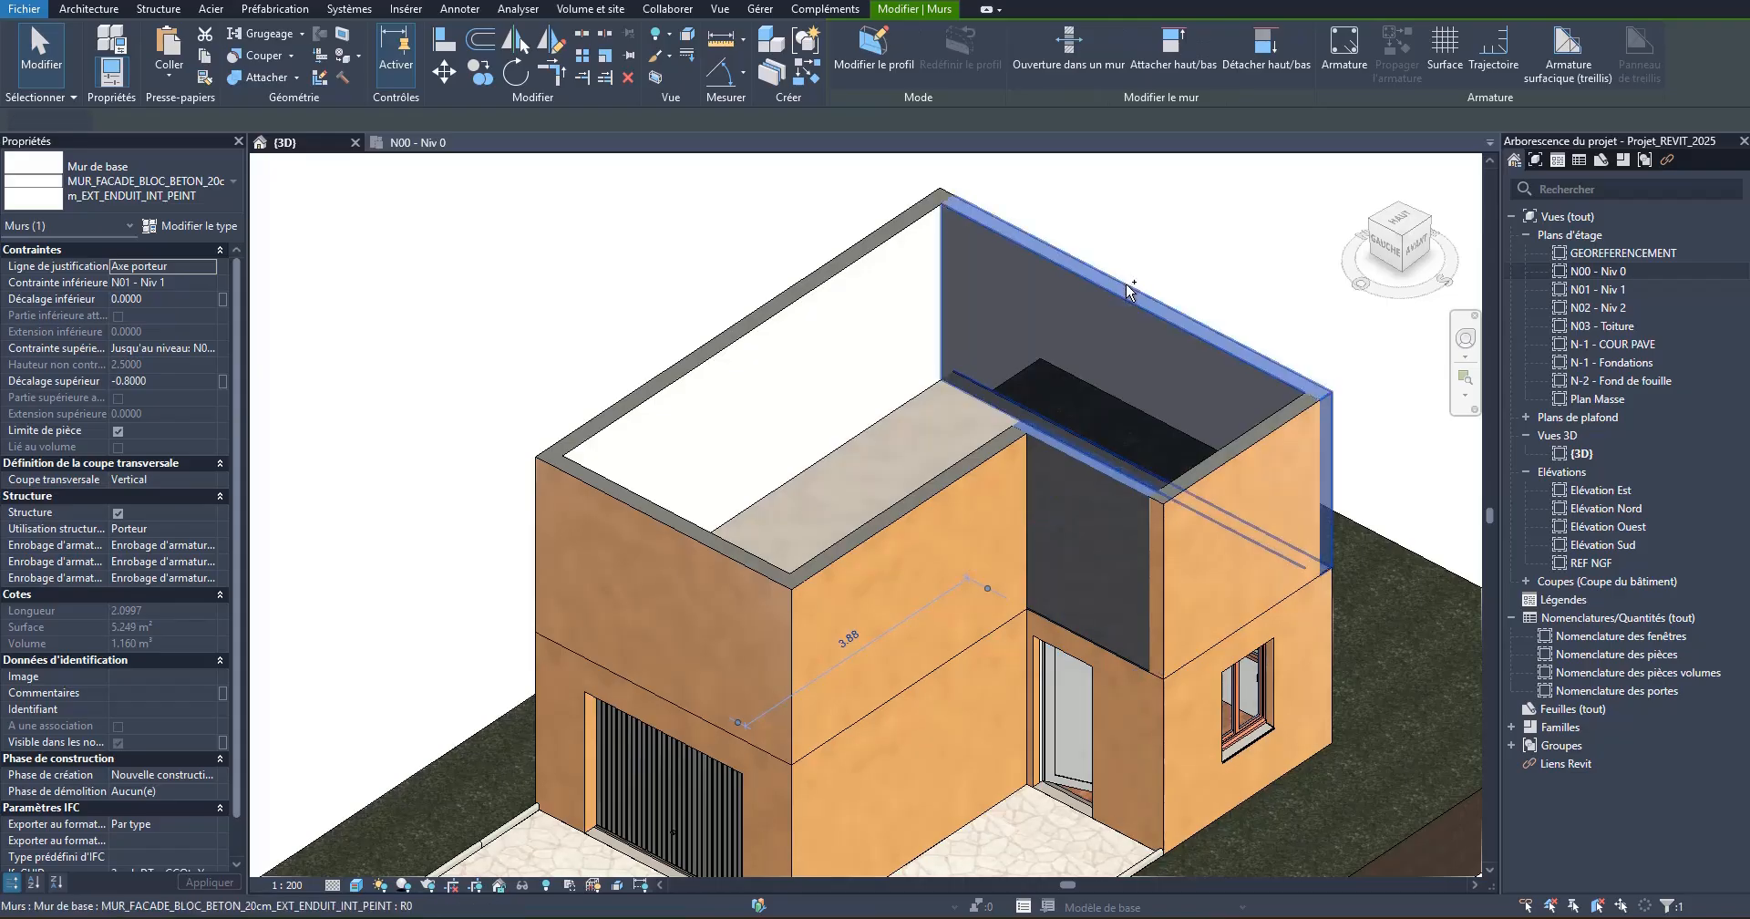
{"action": "left_click", "coordinate": [1243, 434], "text": "ctrl"}
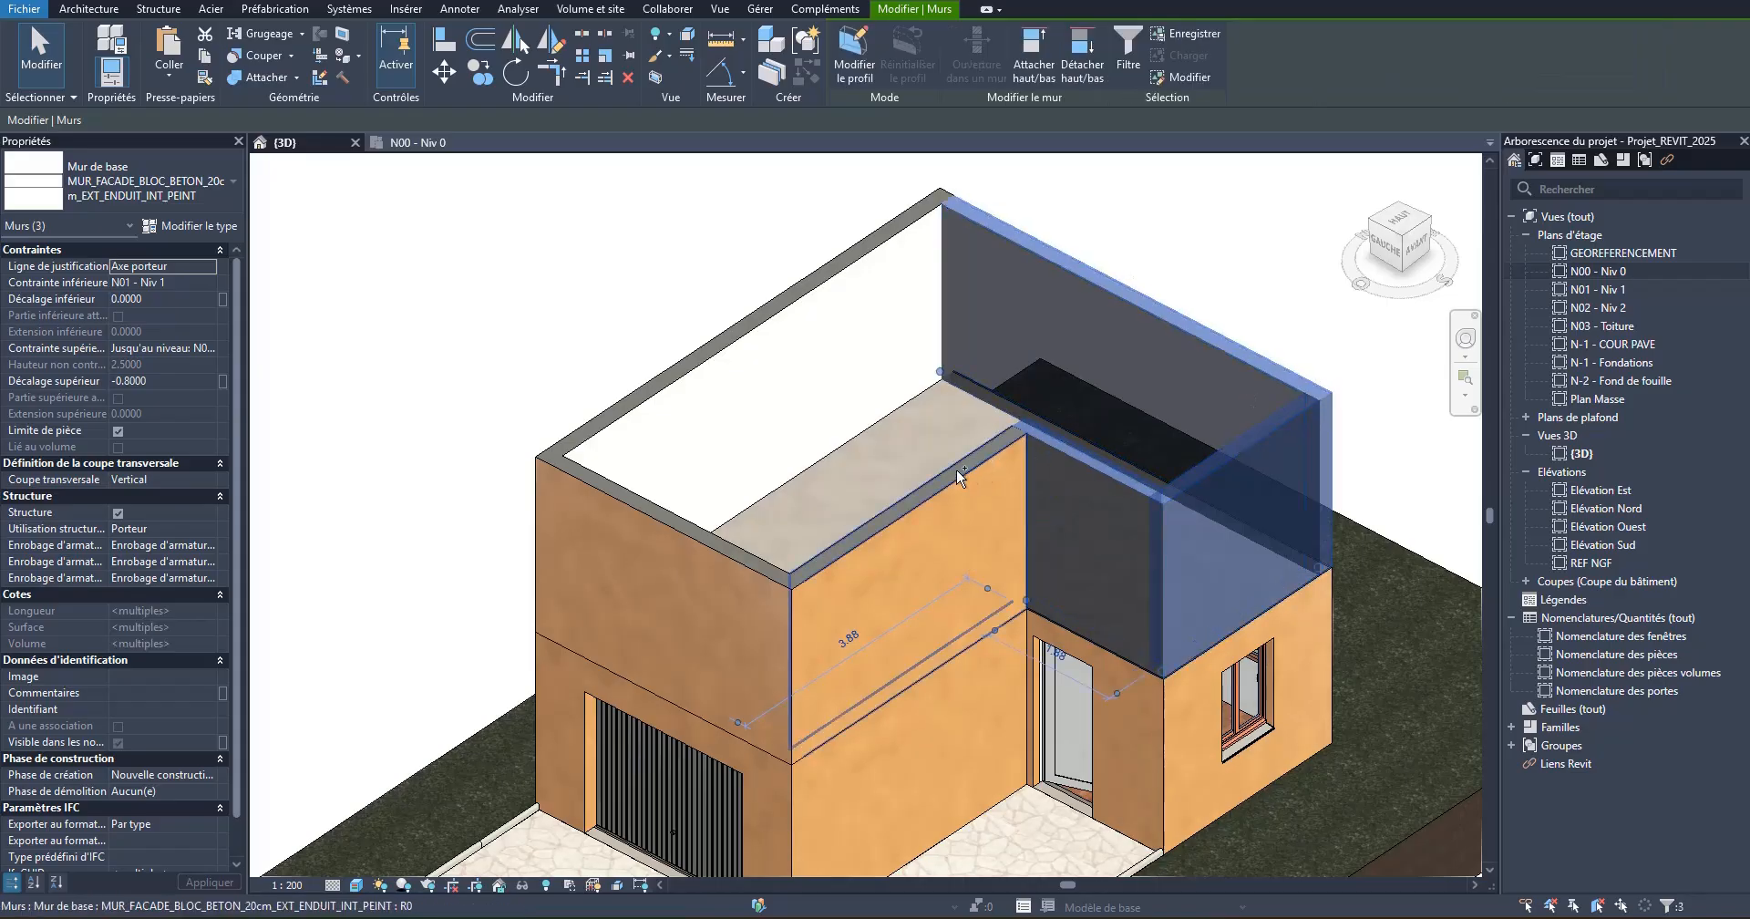
{"action": "left_click", "coordinate": [713, 543], "text": "ctrl"}
{"action": "left_click", "coordinate": [670, 386], "text": "ctrl"}
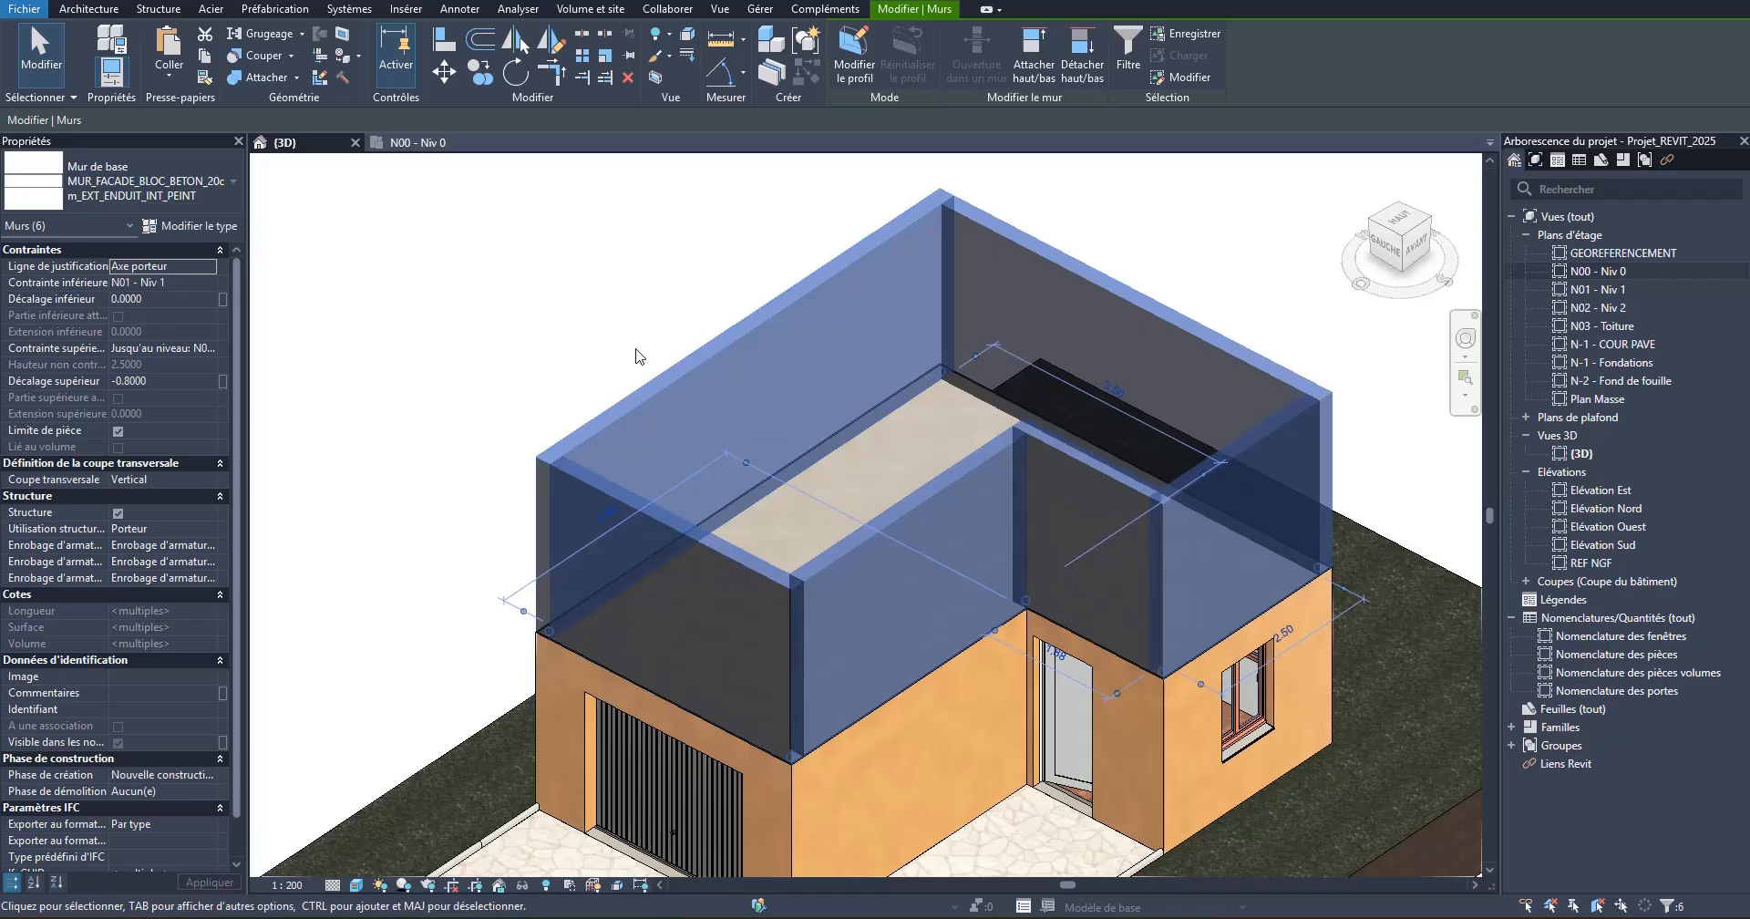
Step: Duplicate the six selected walls' type as MUR_ACROTERE_BLOC_BETON_20cm_EXT_ENDUIT_INT_PEINT and apply it to them
{"action": "left_click", "coordinate": [199, 227]}
{"action": "left_click", "coordinate": [1659, 128]}
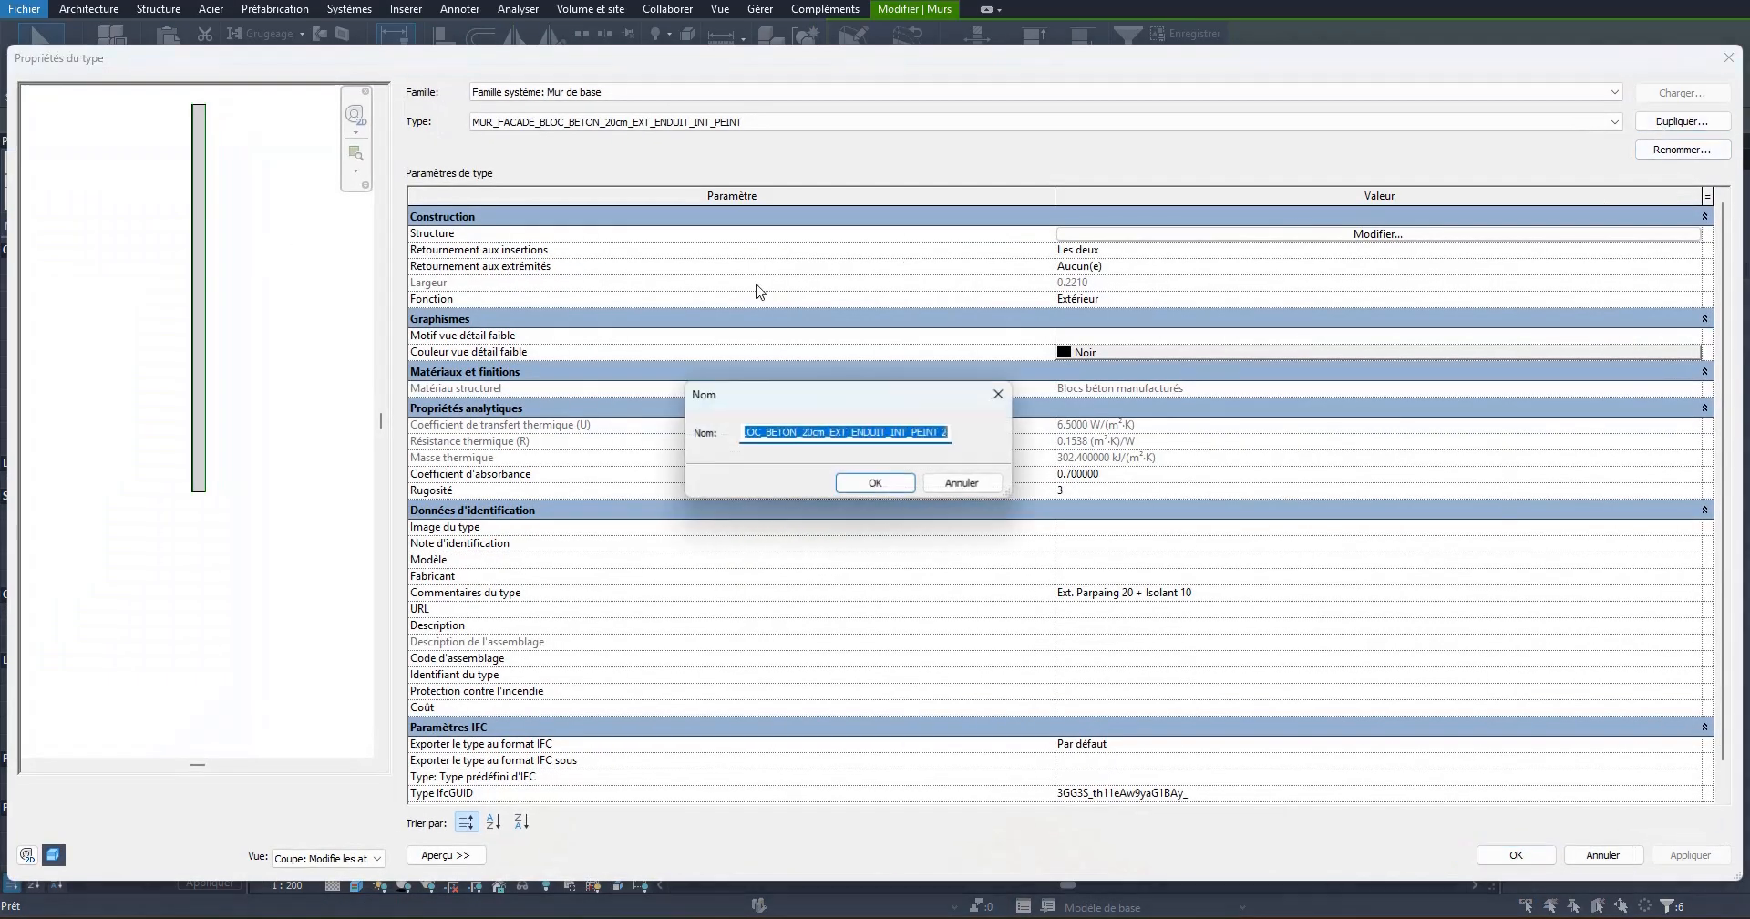
{"action": "left_click", "coordinate": [849, 432]}
{"action": "mouse_move", "coordinate": [783, 433]}
{"action": "left_mouse_down"}
{"action": "mouse_move", "coordinate": [717, 436]}
{"action": "mouse_move", "coordinate": [789, 434]}
{"action": "left_mouse_up"}
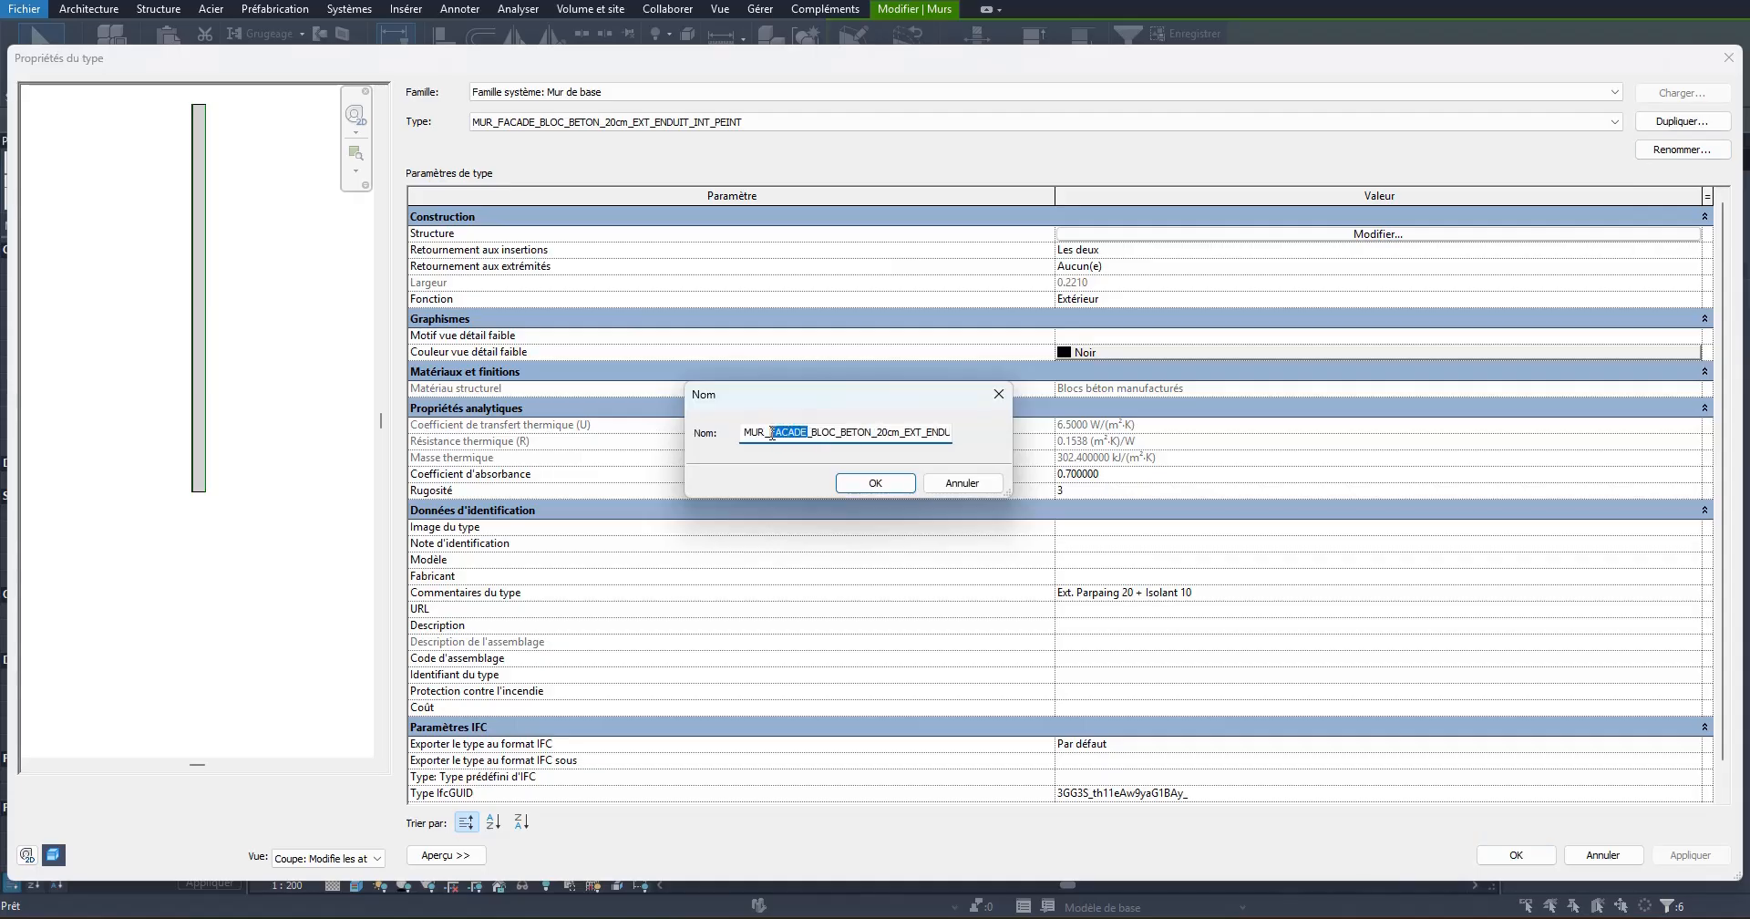
{"action": "type", "text": "ACROT"}
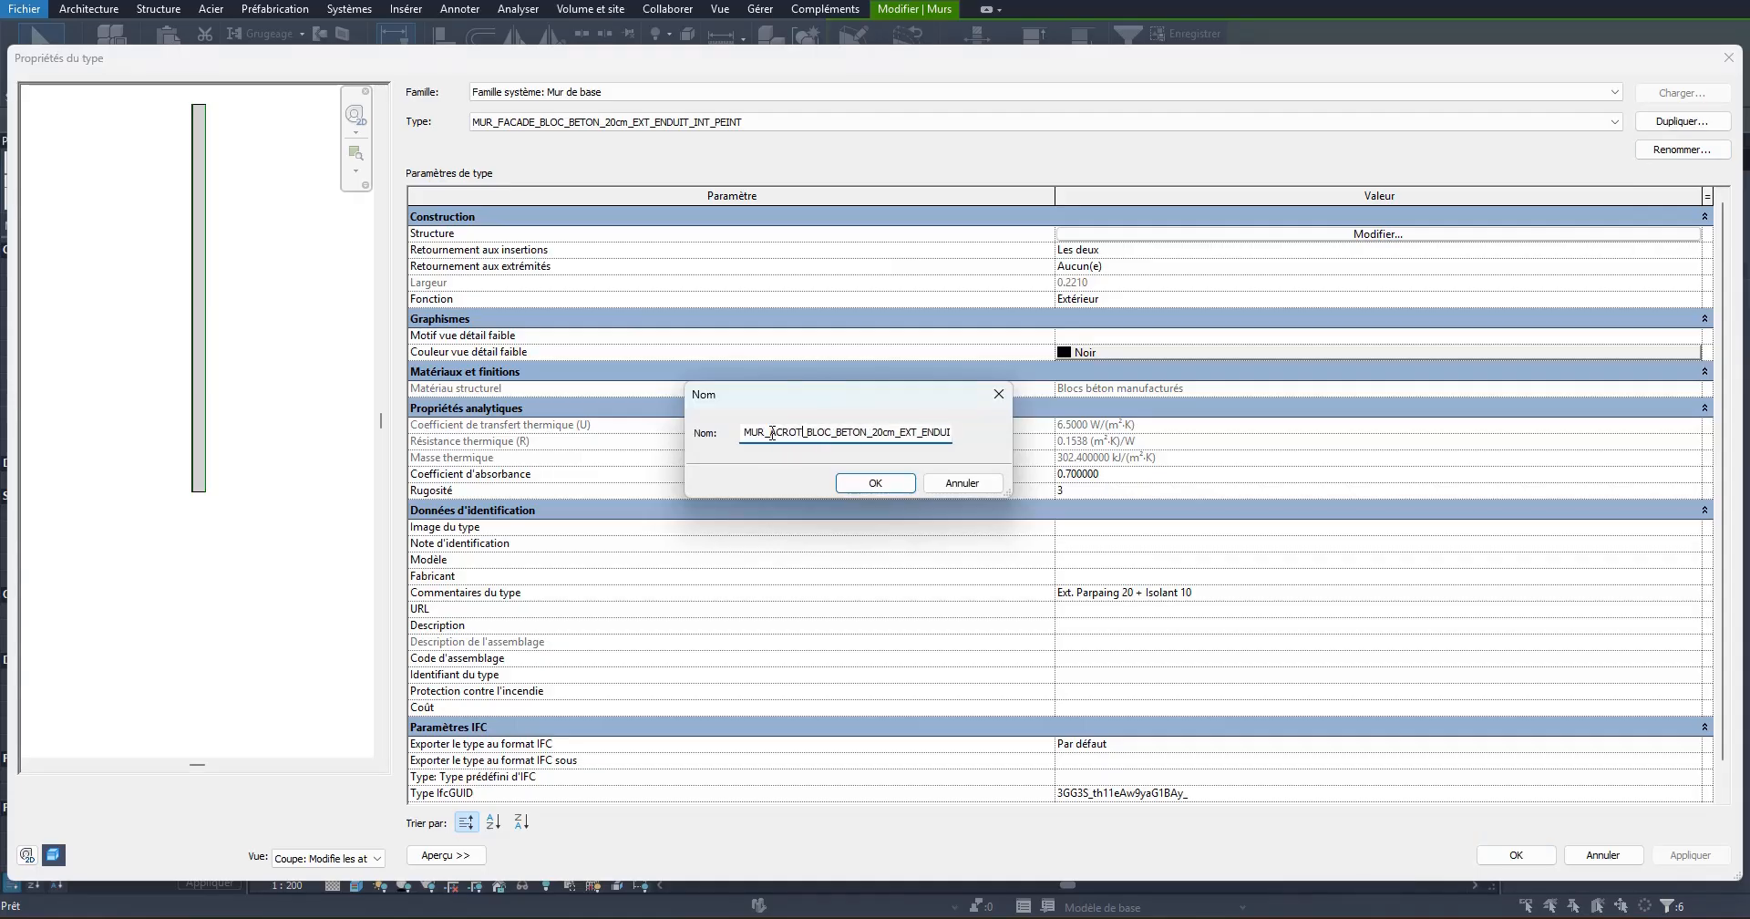
{"action": "type", "text": "ERE"}
{"action": "left_click_drag", "start_coordinate": [916, 435], "coordinate": [947, 435]}
{"action": "left_click", "coordinate": [949, 434]}
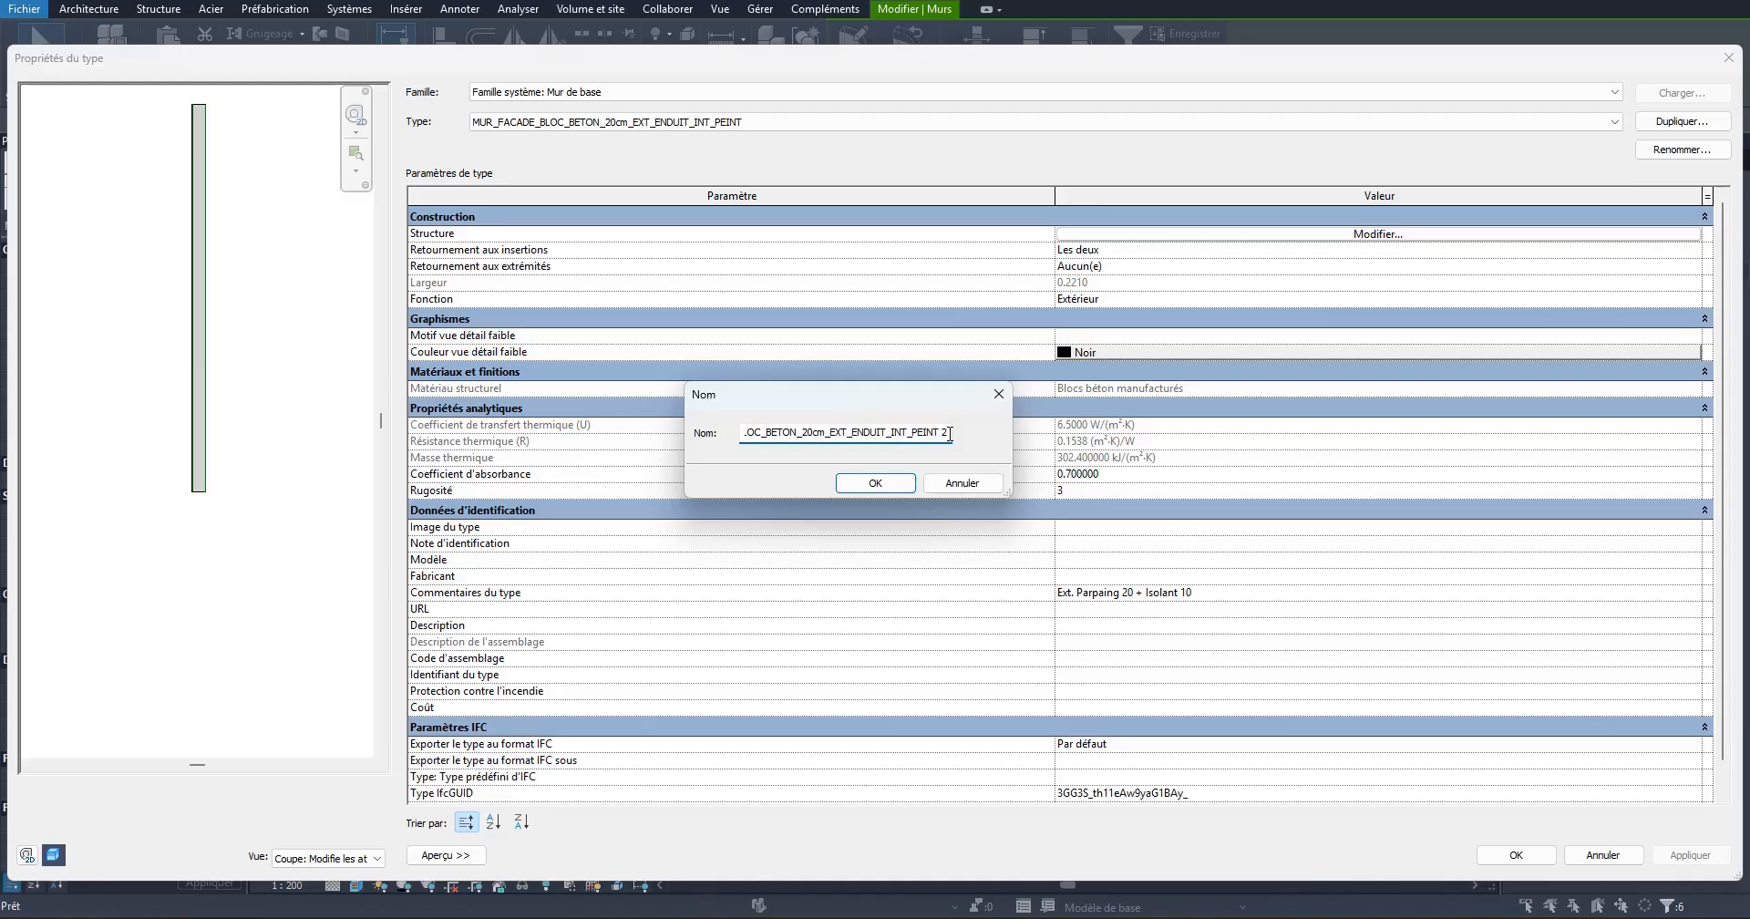
{"action": "key", "text": "BackSpace"}
{"action": "key", "text": "BackSpace"}
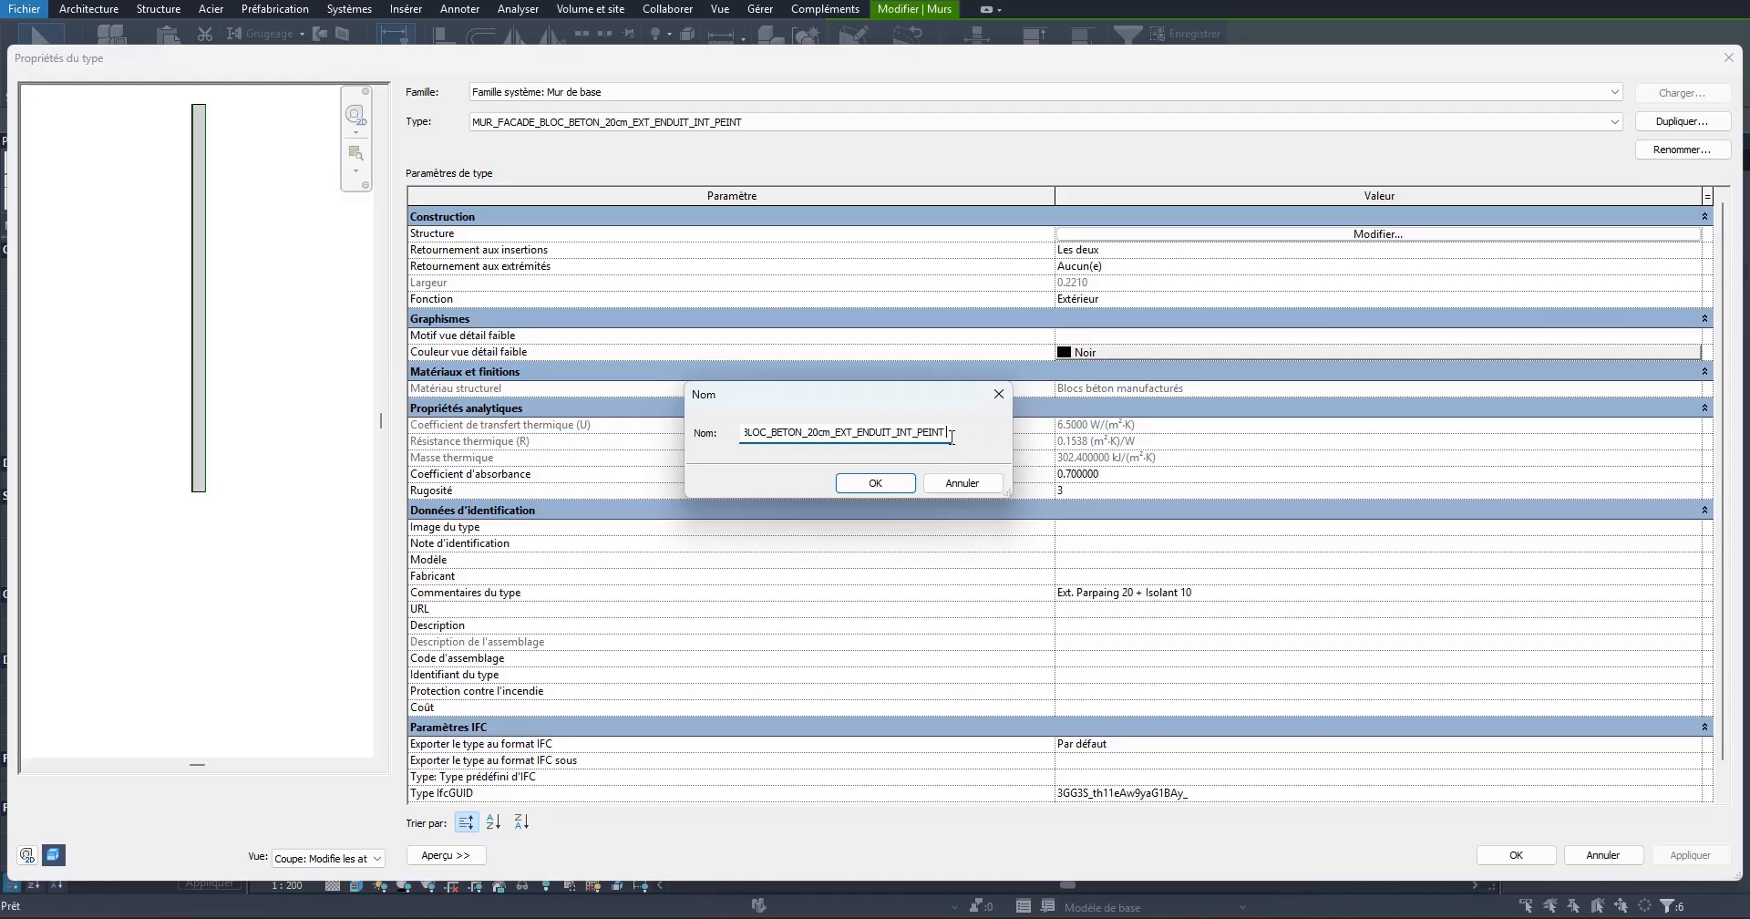
{"action": "left_click", "coordinate": [875, 483]}
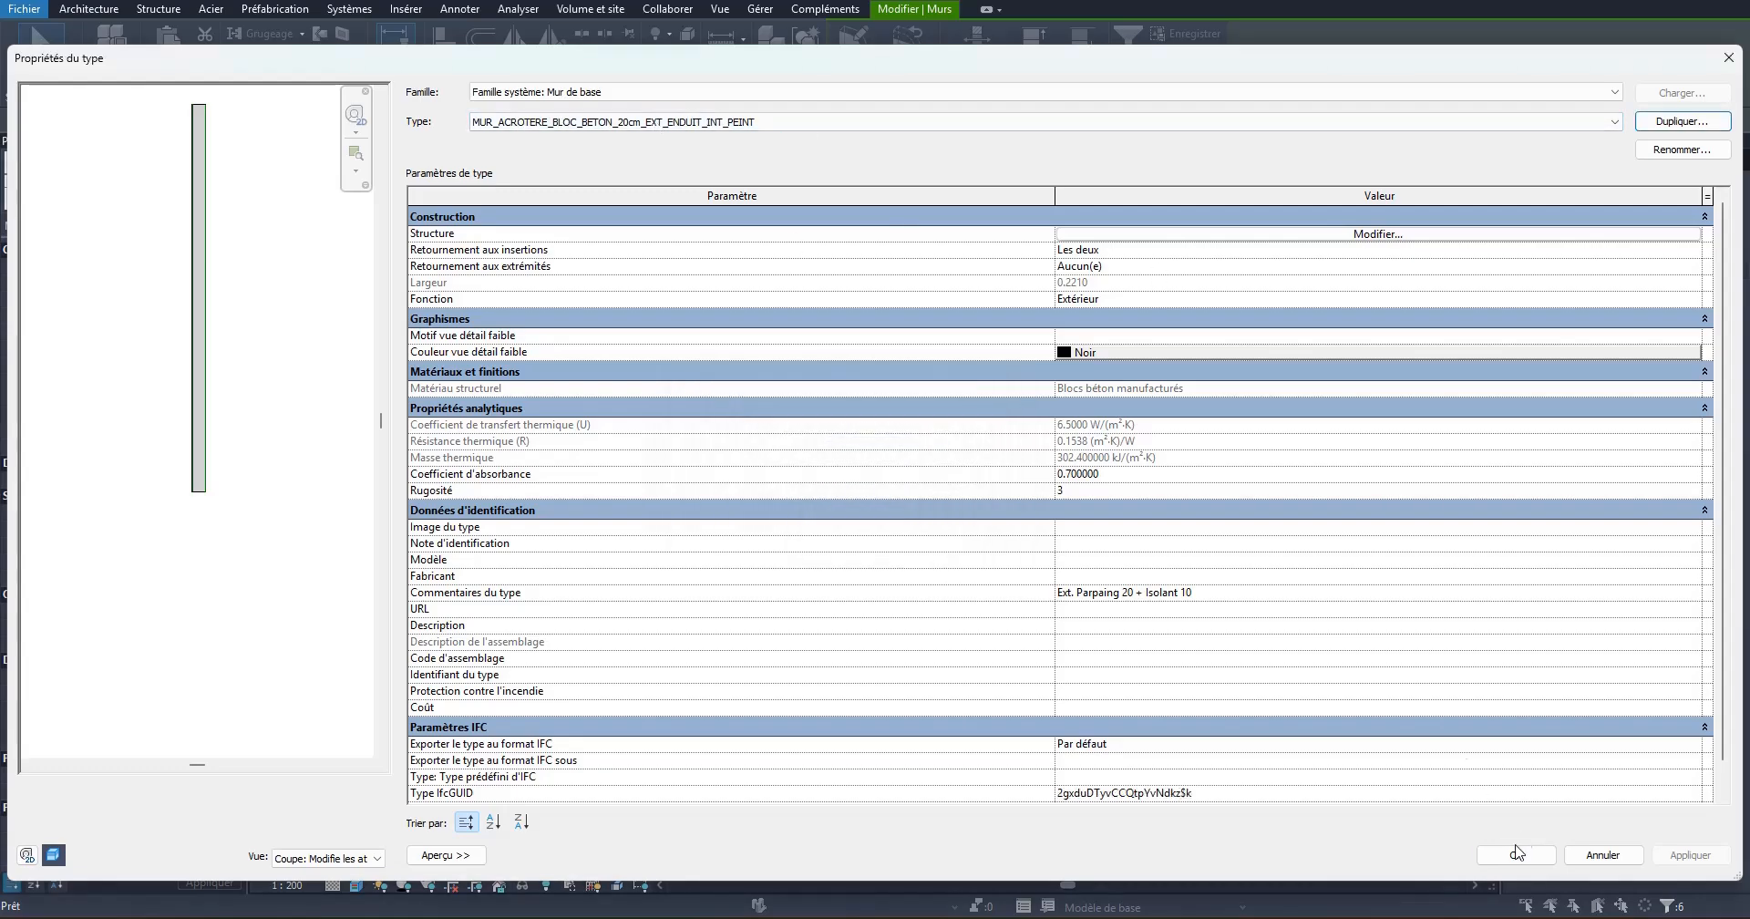
{"action": "left_click", "coordinate": [1516, 855]}
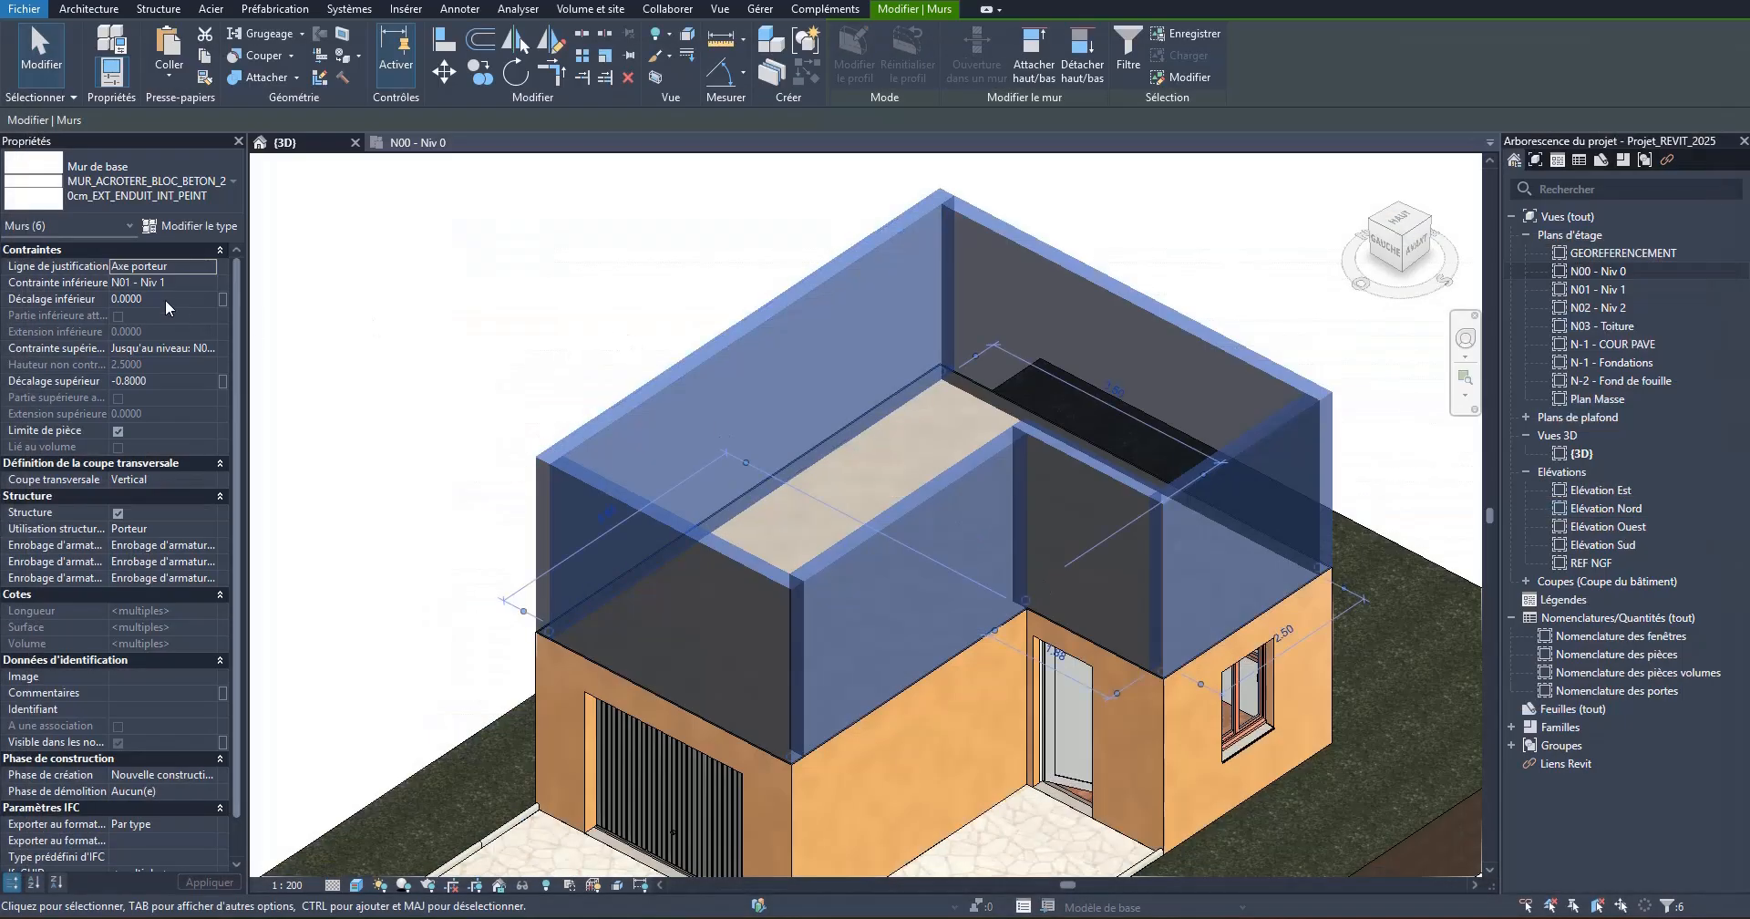
Step: Set the six parapet walls' top constraint to Sans contrainte and their unconnected height to 0.5 m
{"action": "left_click", "coordinate": [209, 347]}
{"action": "left_click", "coordinate": [209, 347]}
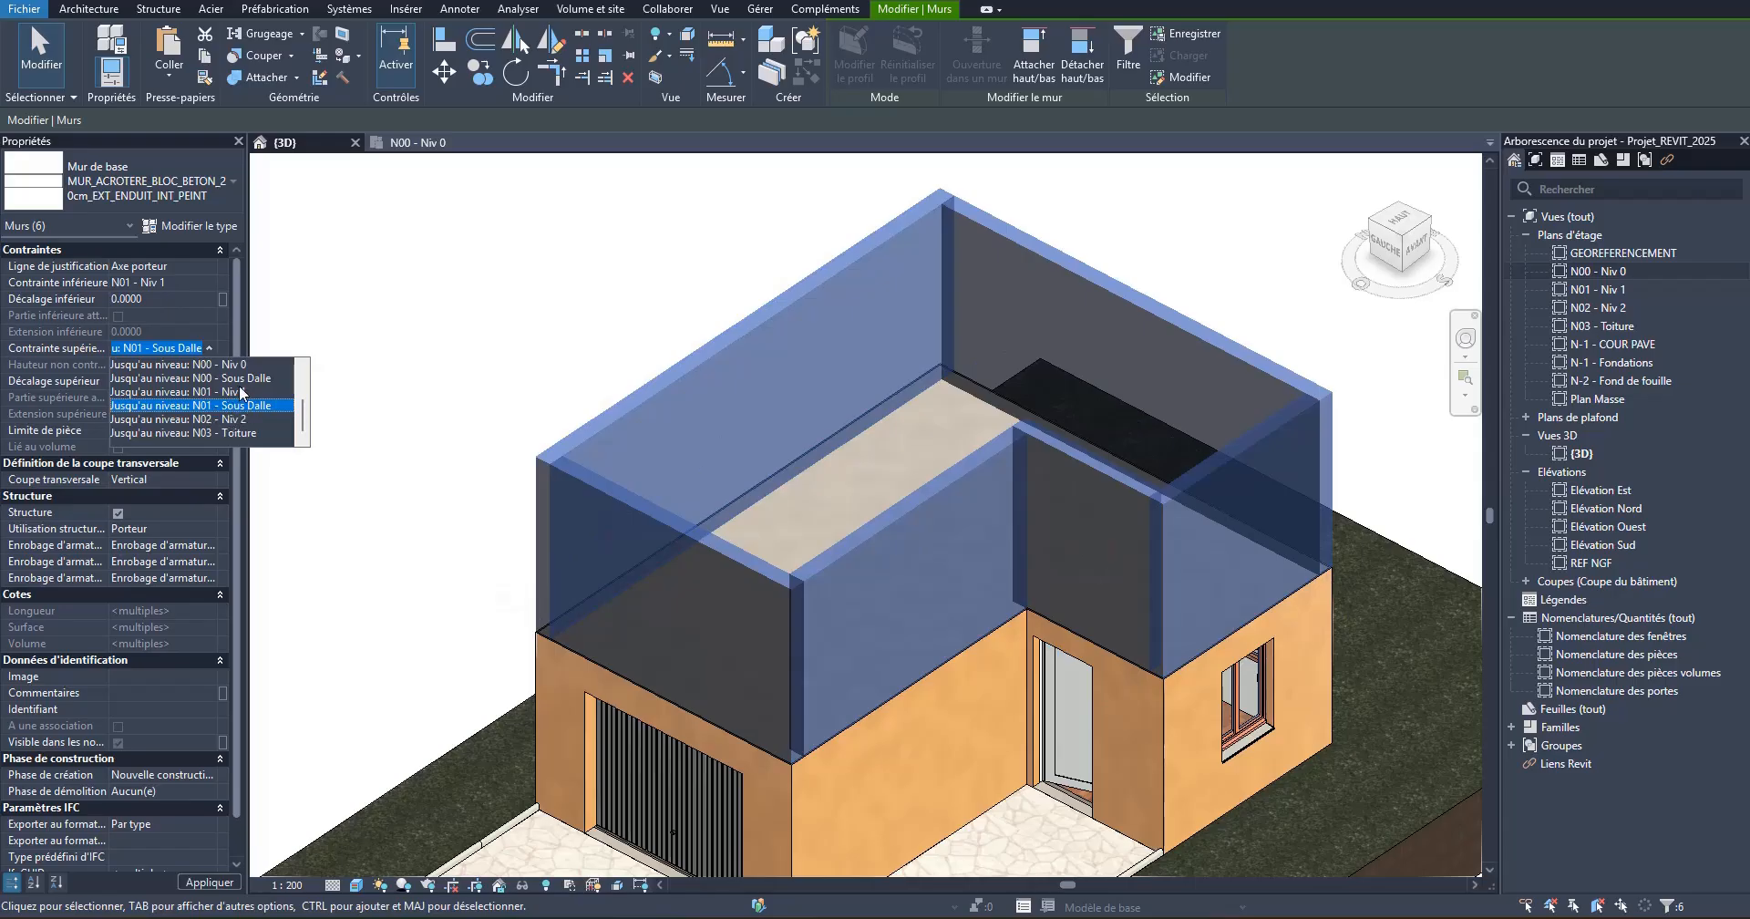
{"action": "scroll", "coordinate": [246, 392], "scroll_direction": "up", "scroll_amount": 2}
{"action": "left_click", "coordinate": [149, 365]}
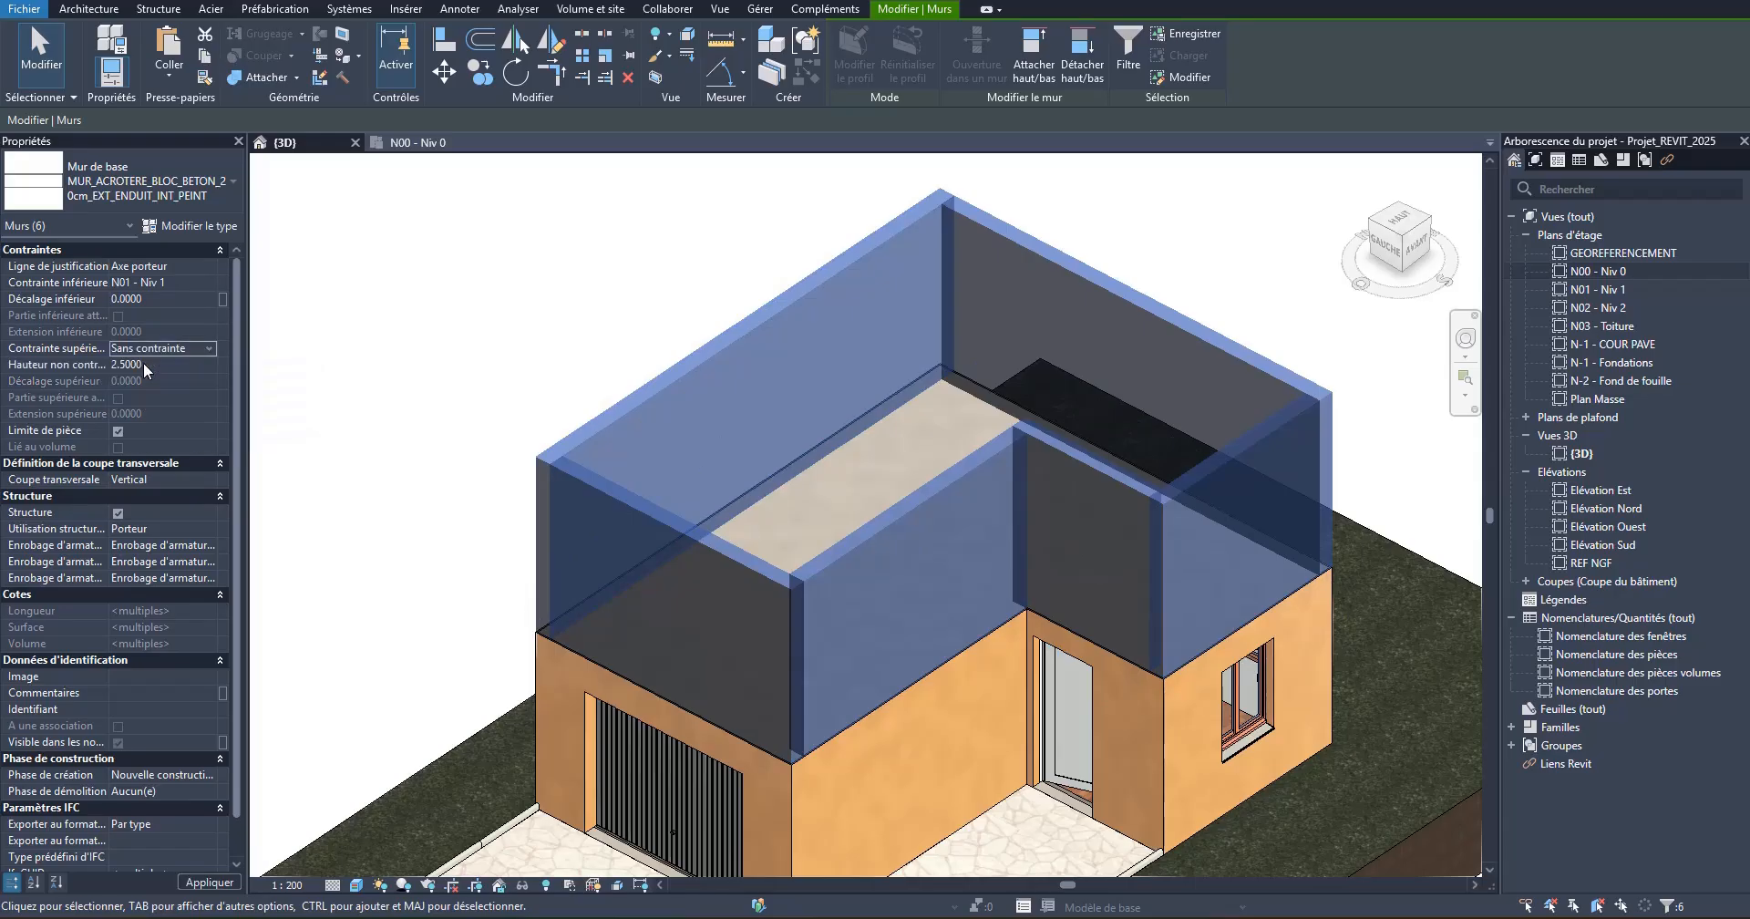
{"action": "left_click", "coordinate": [155, 363]}
{"action": "left_click", "coordinate": [367, 378]}
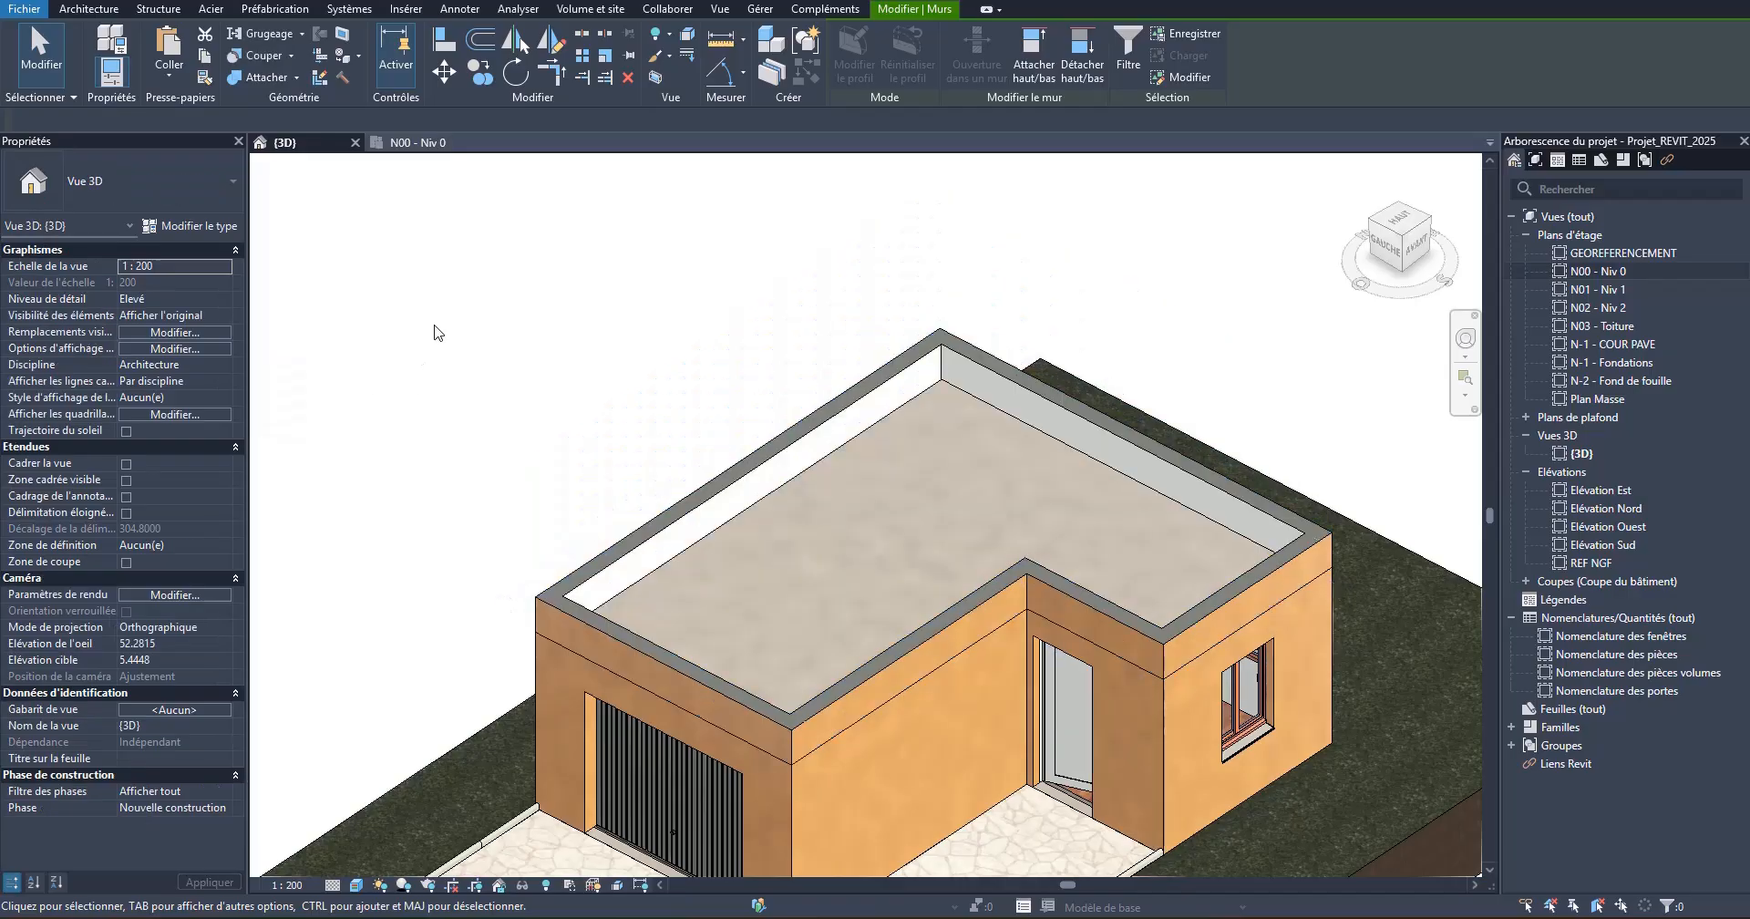
{"action": "scroll", "coordinate": [637, 277], "scroll_direction": "down", "scroll_amount": 3}
{"action": "scroll", "coordinate": [716, 622], "scroll_direction": "up", "scroll_amount": 4}
{"action": "scroll", "coordinate": [714, 627], "scroll_direction": "down", "scroll_amount": 4}
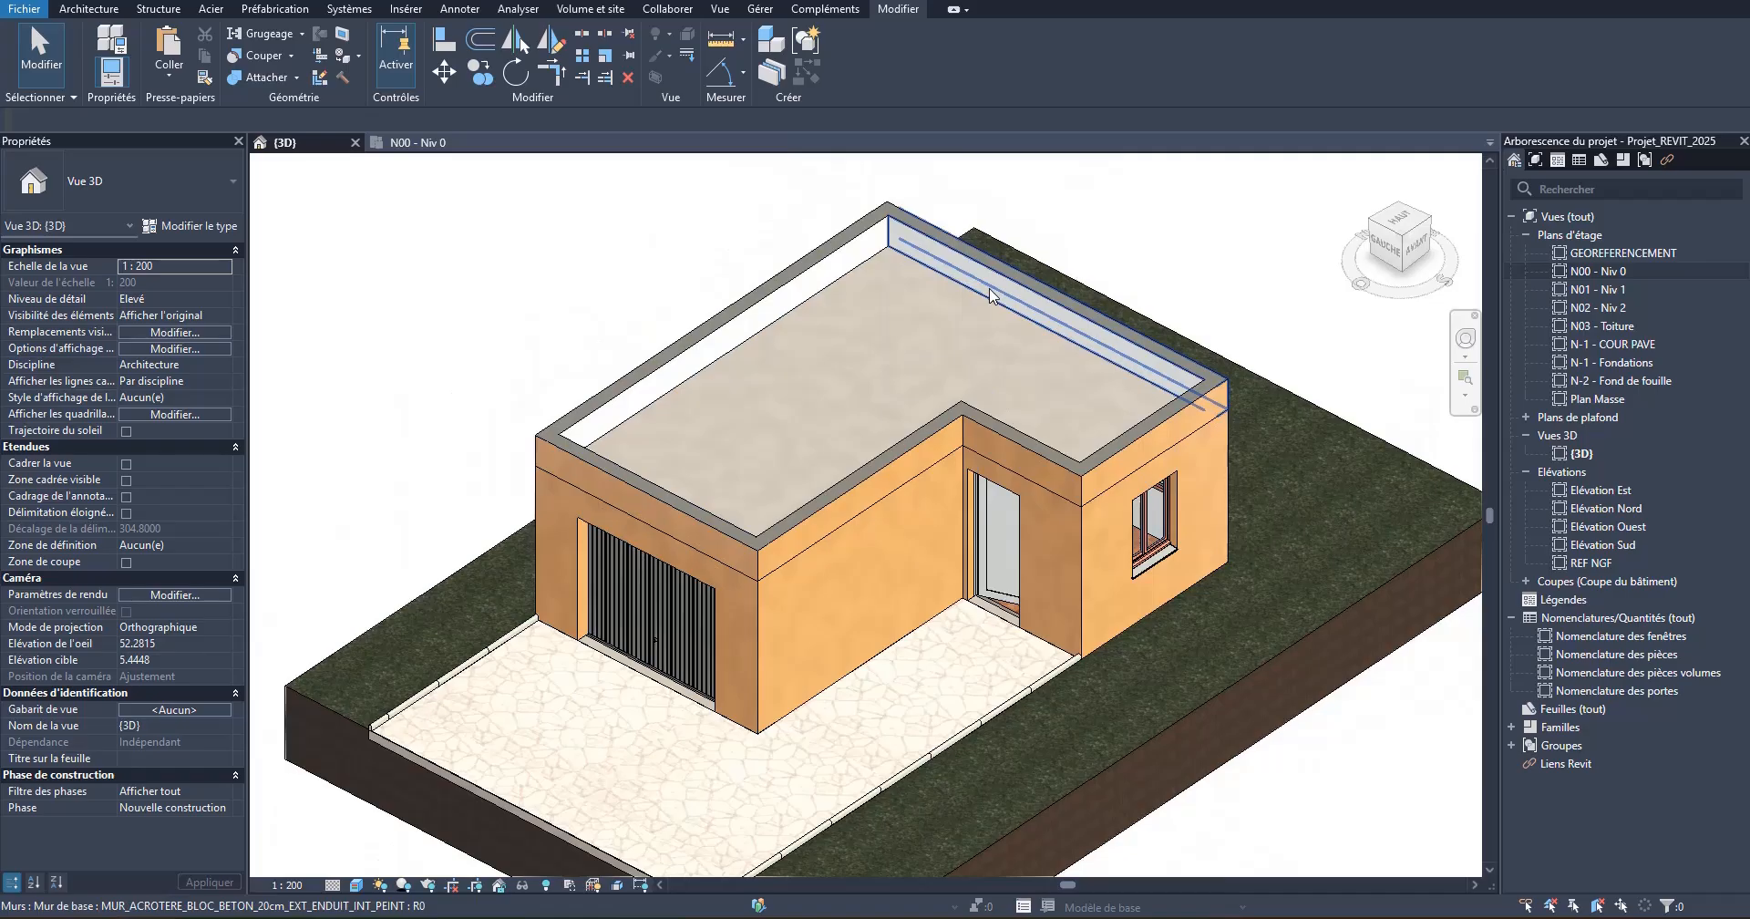
{"action": "scroll", "coordinate": [992, 295], "scroll_direction": "up", "scroll_amount": 3}
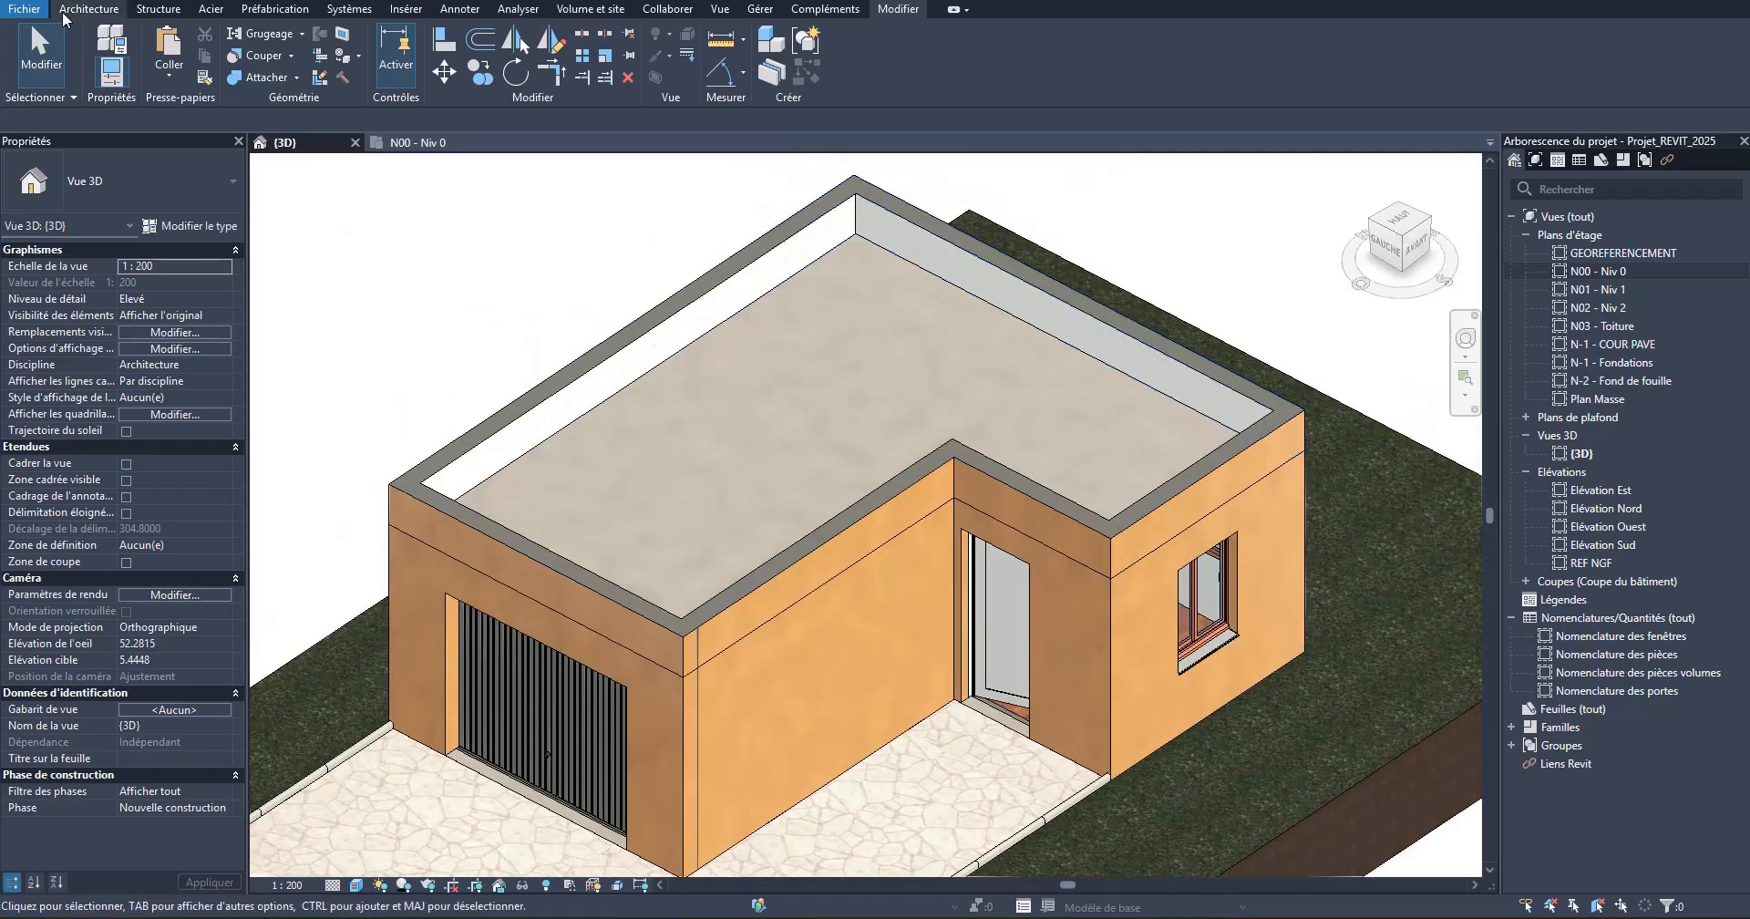
Step: Create a new family from the Profil métrique template
{"action": "left_click", "coordinate": [25, 9]}
{"action": "mouse_move", "coordinate": [67, 86]}
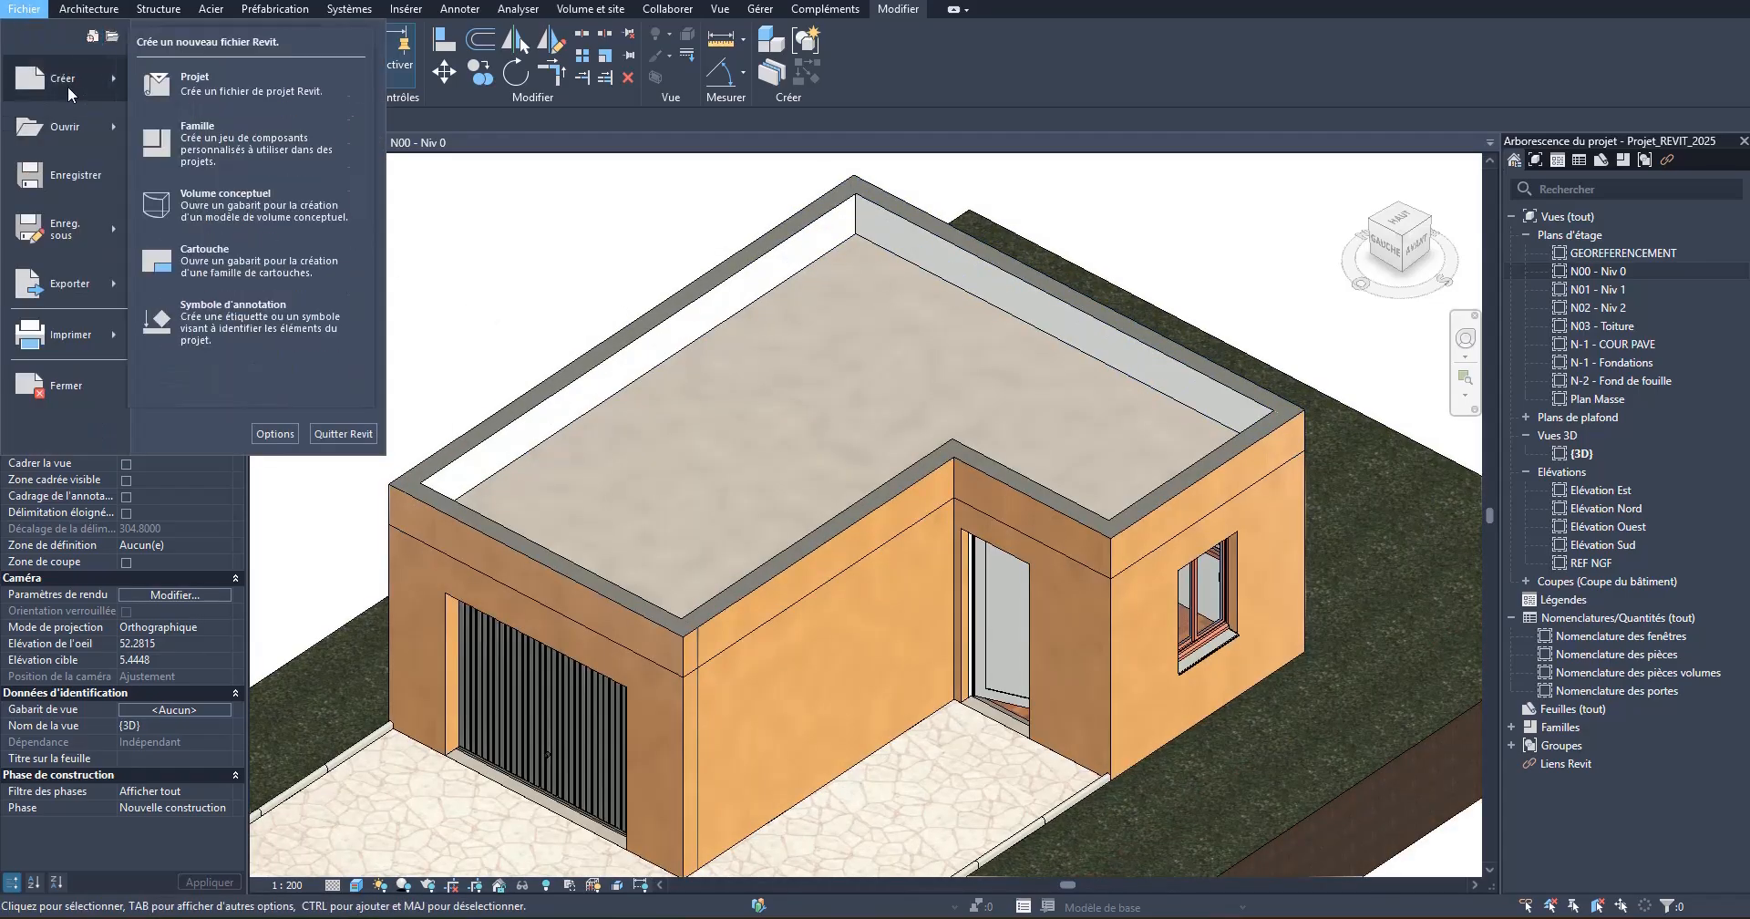
{"action": "left_click", "coordinate": [253, 136]}
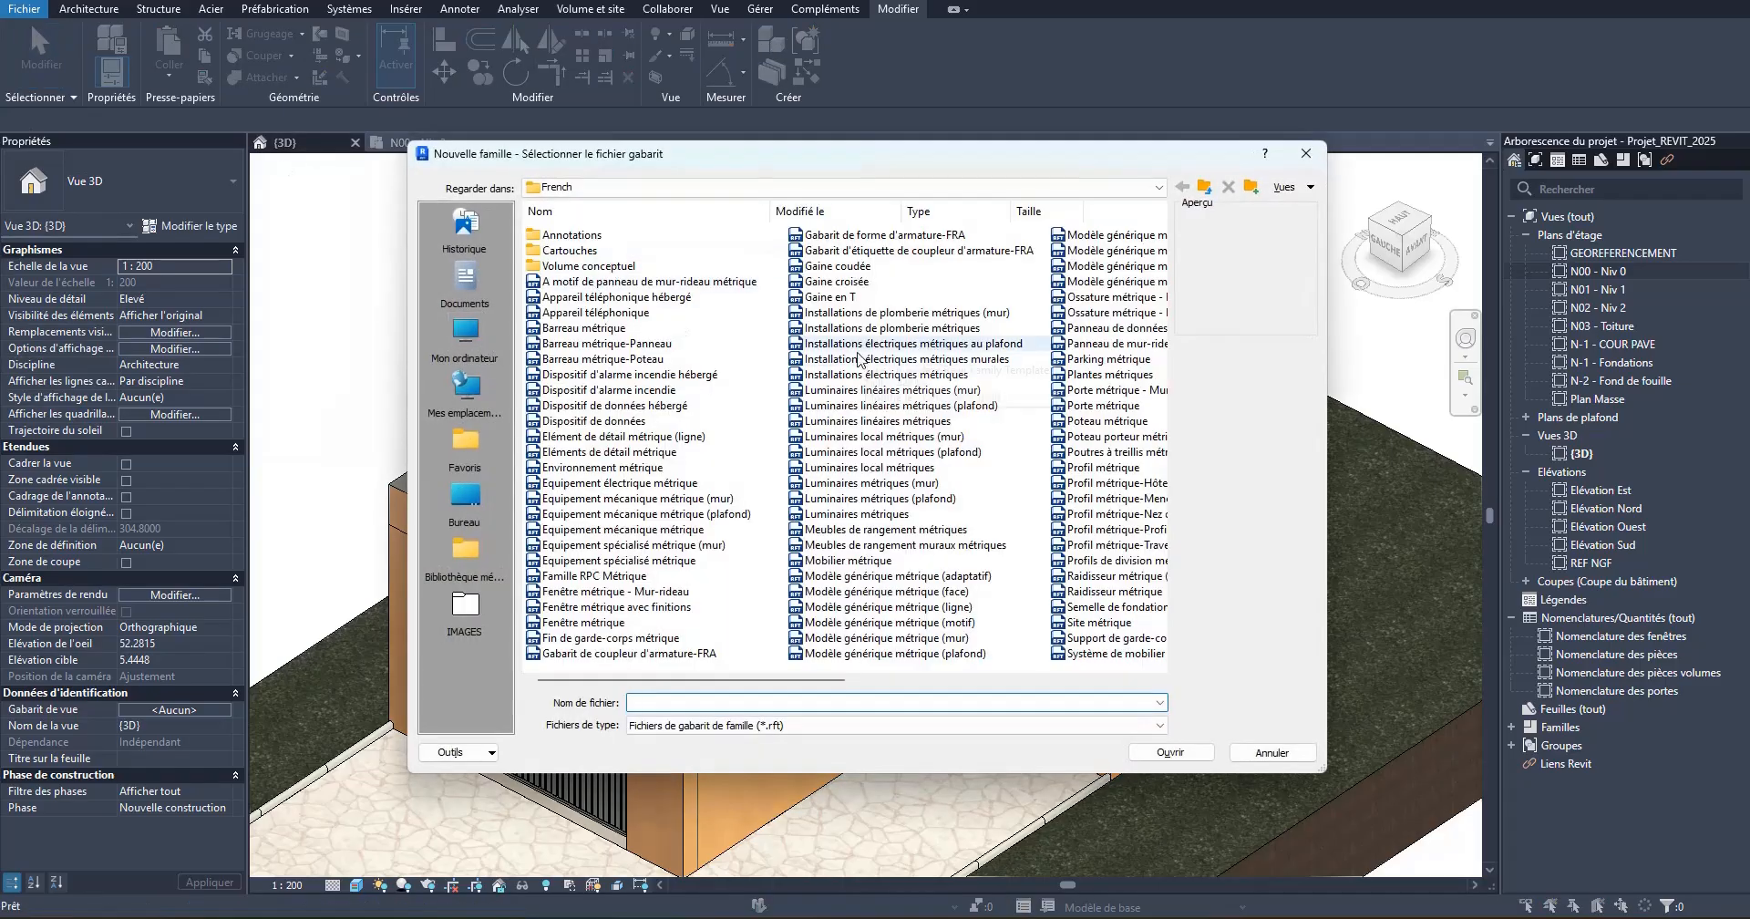
{"action": "scroll", "coordinate": [856, 366], "scroll_direction": "down", "scroll_amount": 3}
{"action": "scroll", "coordinate": [598, 479], "scroll_direction": "up", "scroll_amount": 3}
{"action": "left_click", "coordinate": [597, 469]}
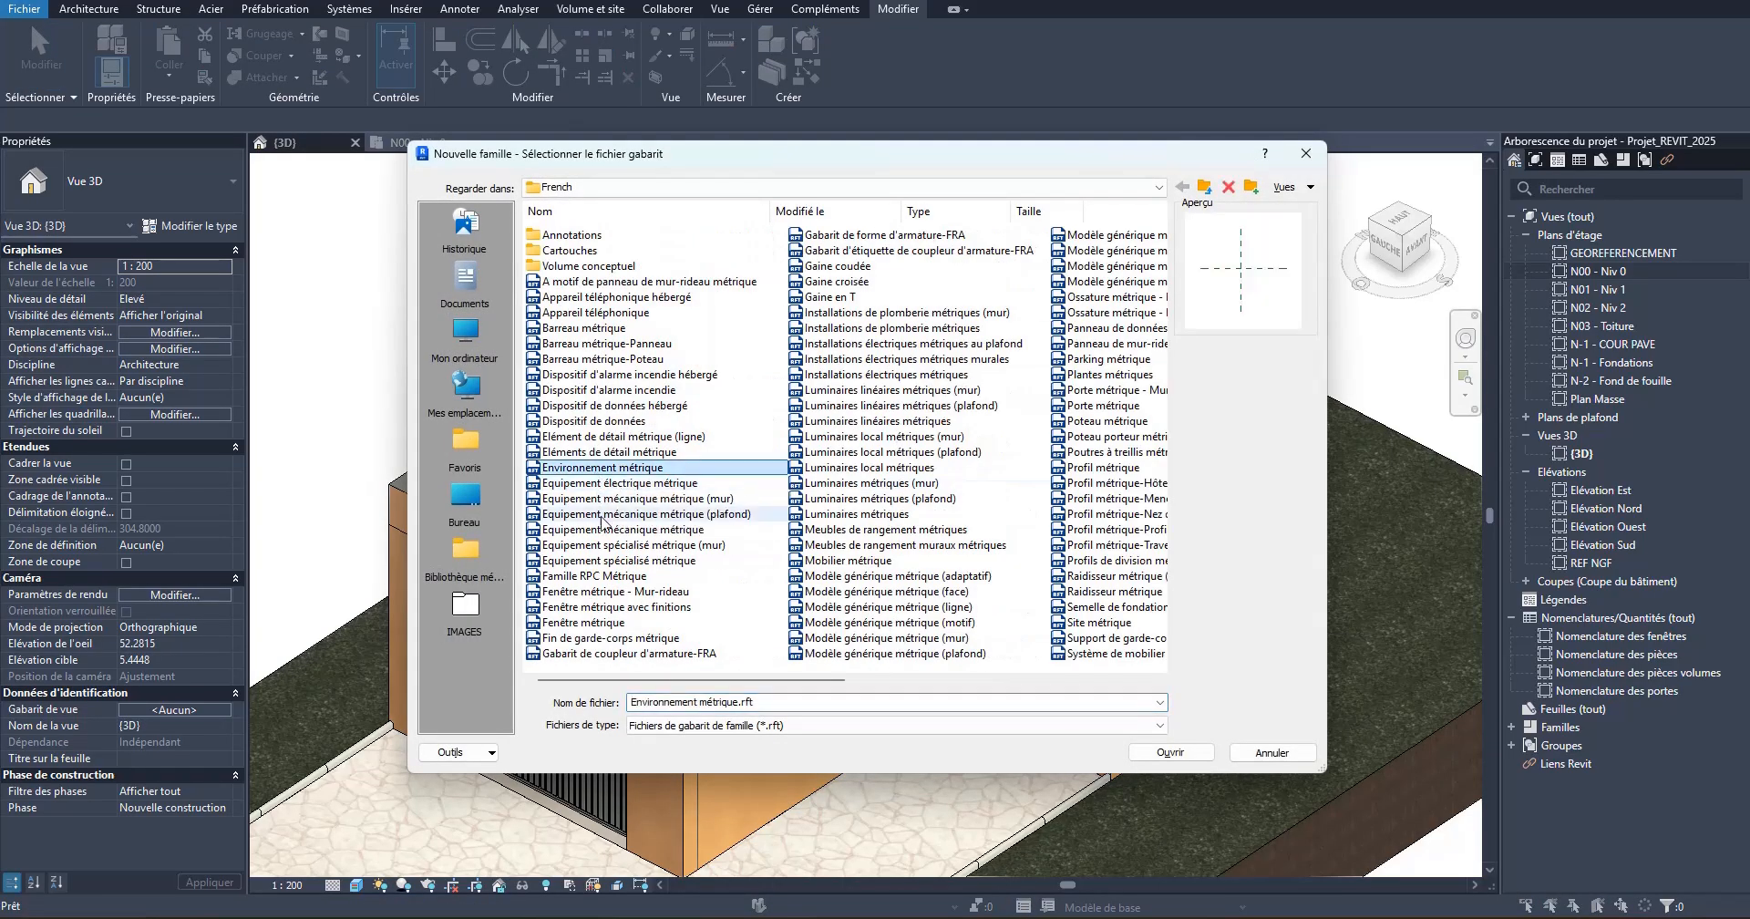
{"action": "left_click", "coordinate": [629, 528]}
{"action": "left_click", "coordinate": [884, 435]}
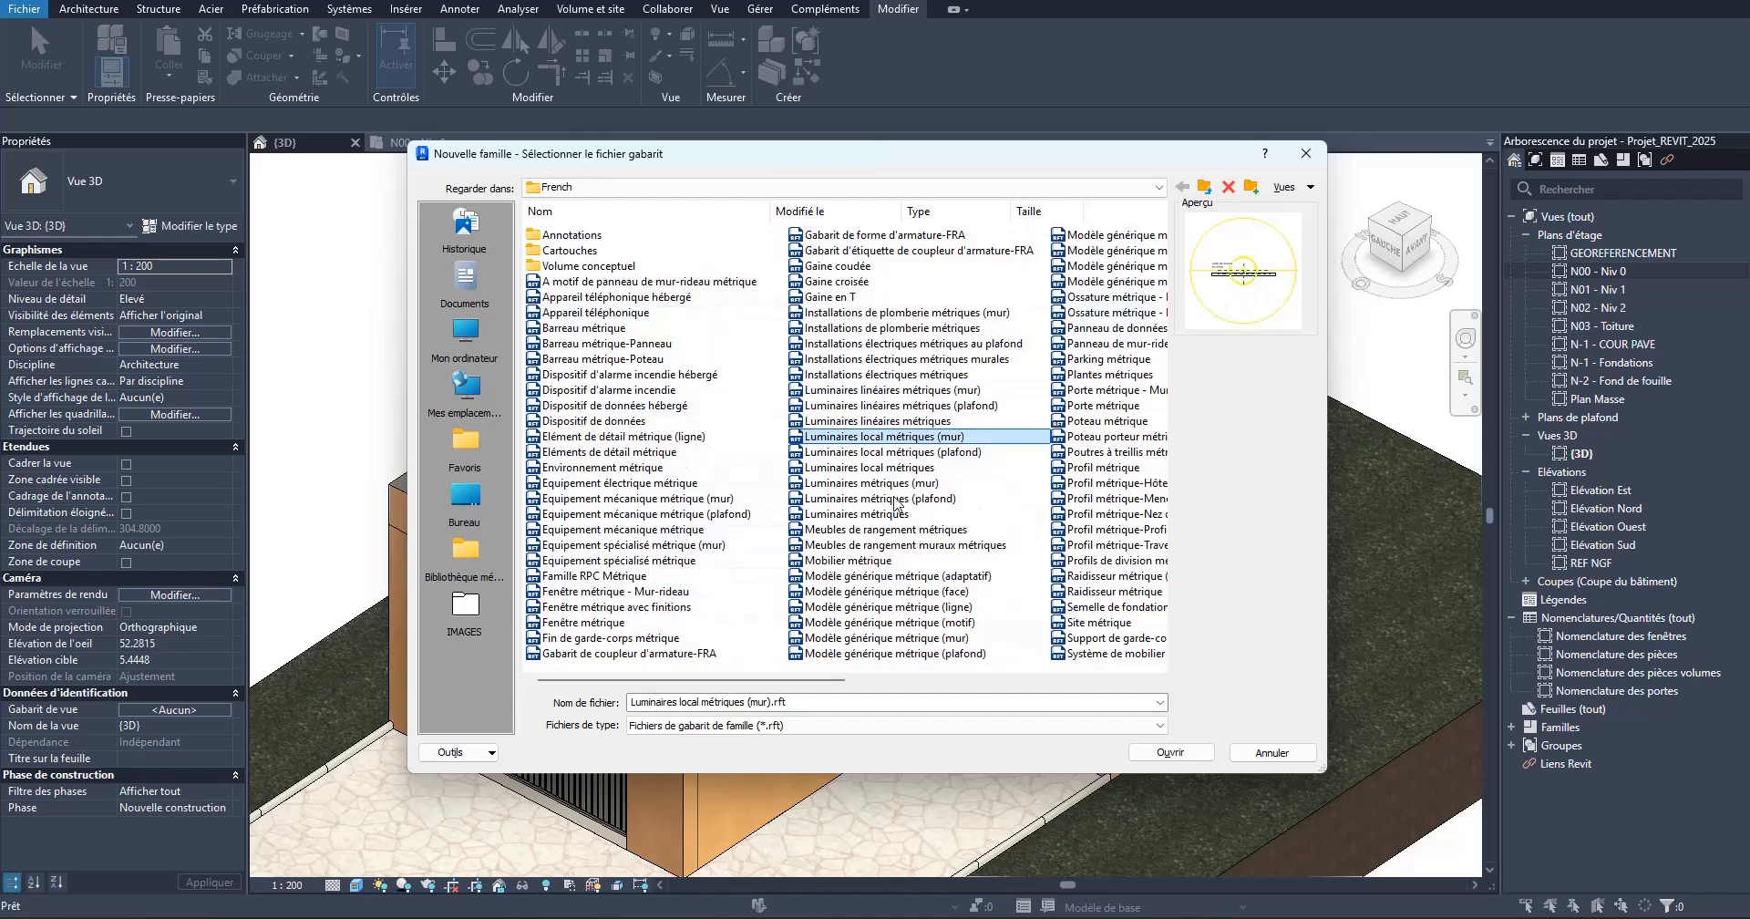
{"action": "scroll", "coordinate": [591, 548], "scroll_direction": "down", "scroll_amount": 2}
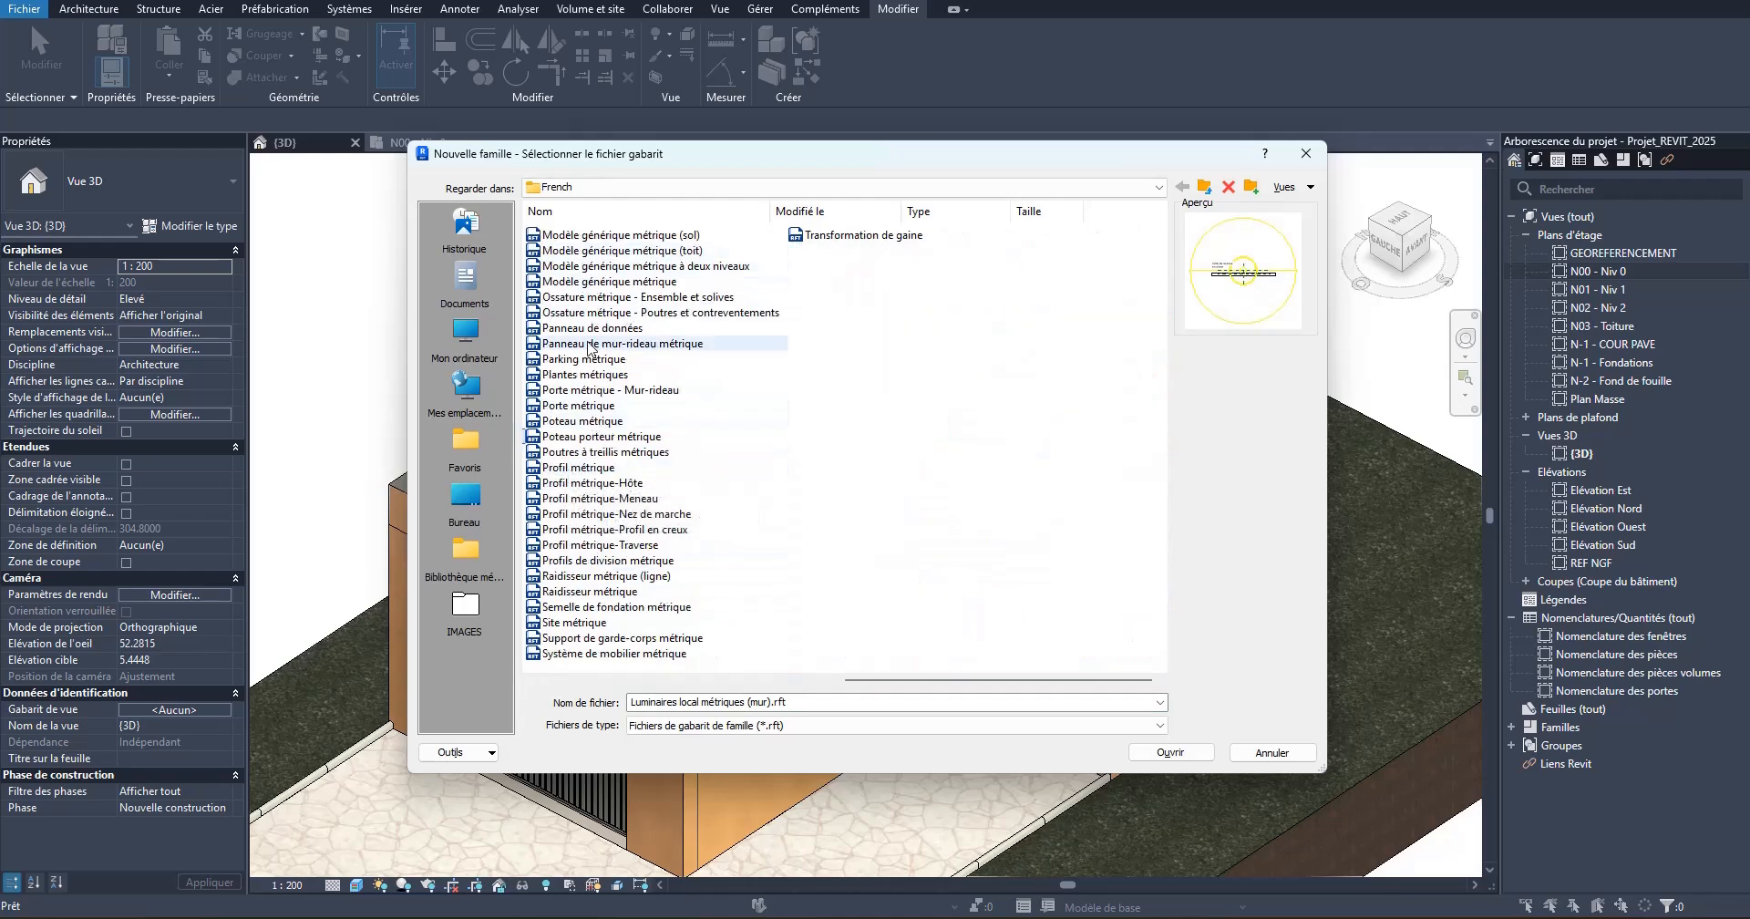
{"action": "left_click", "coordinate": [649, 467]}
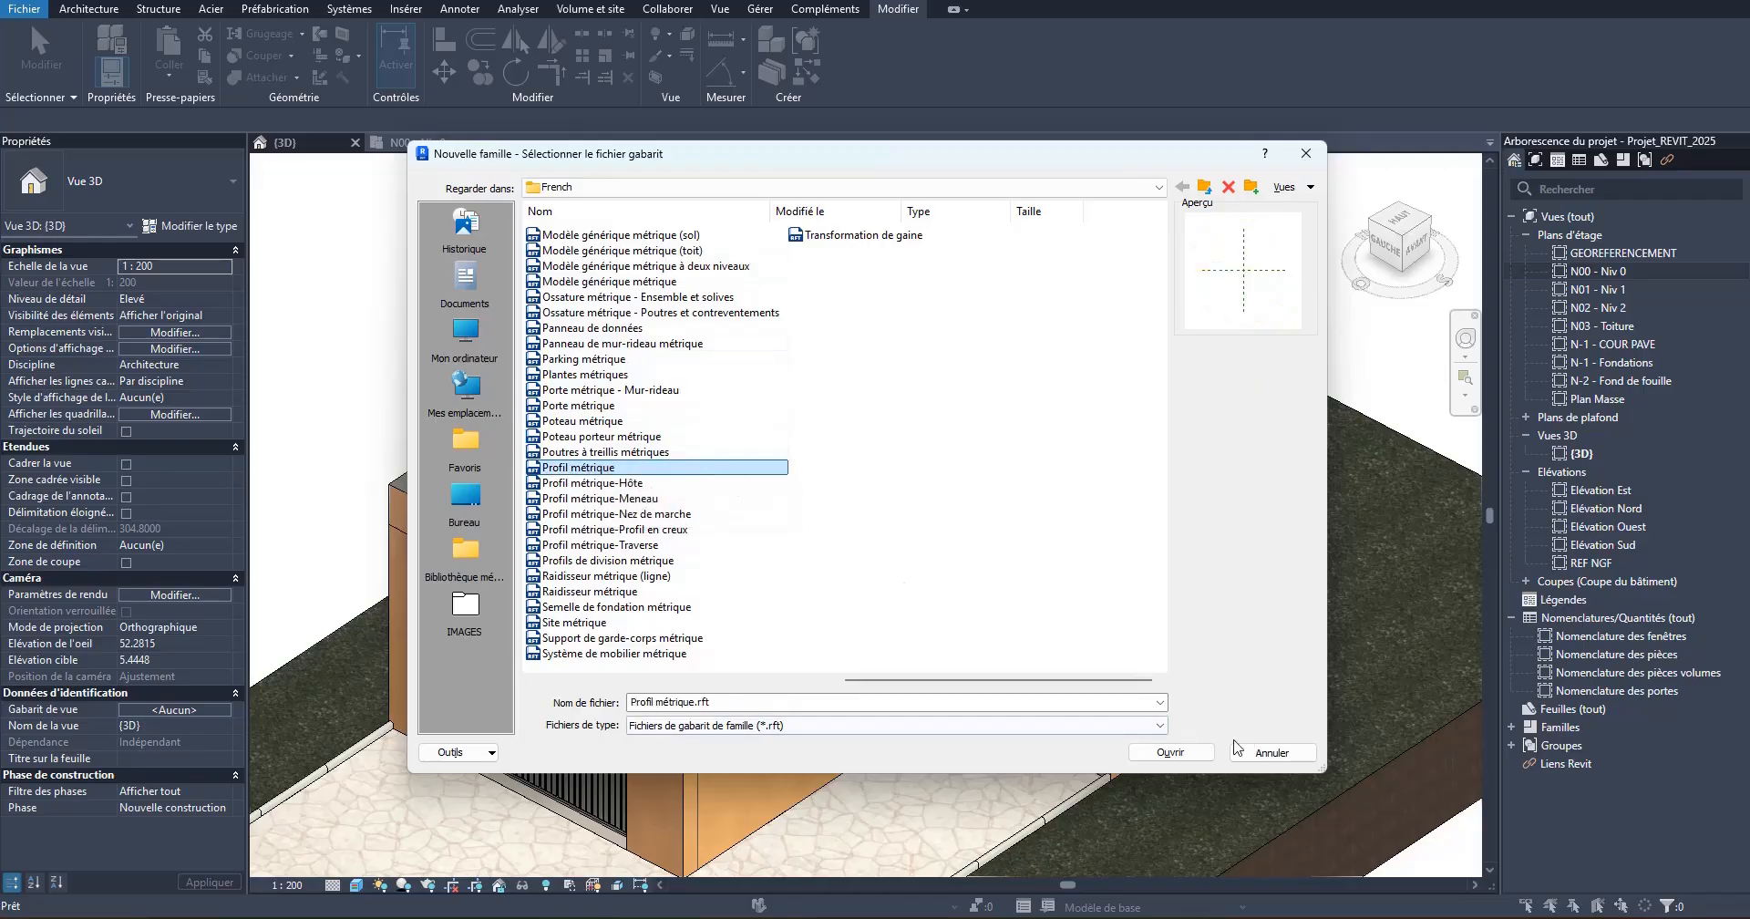
{"action": "left_click", "coordinate": [1188, 753]}
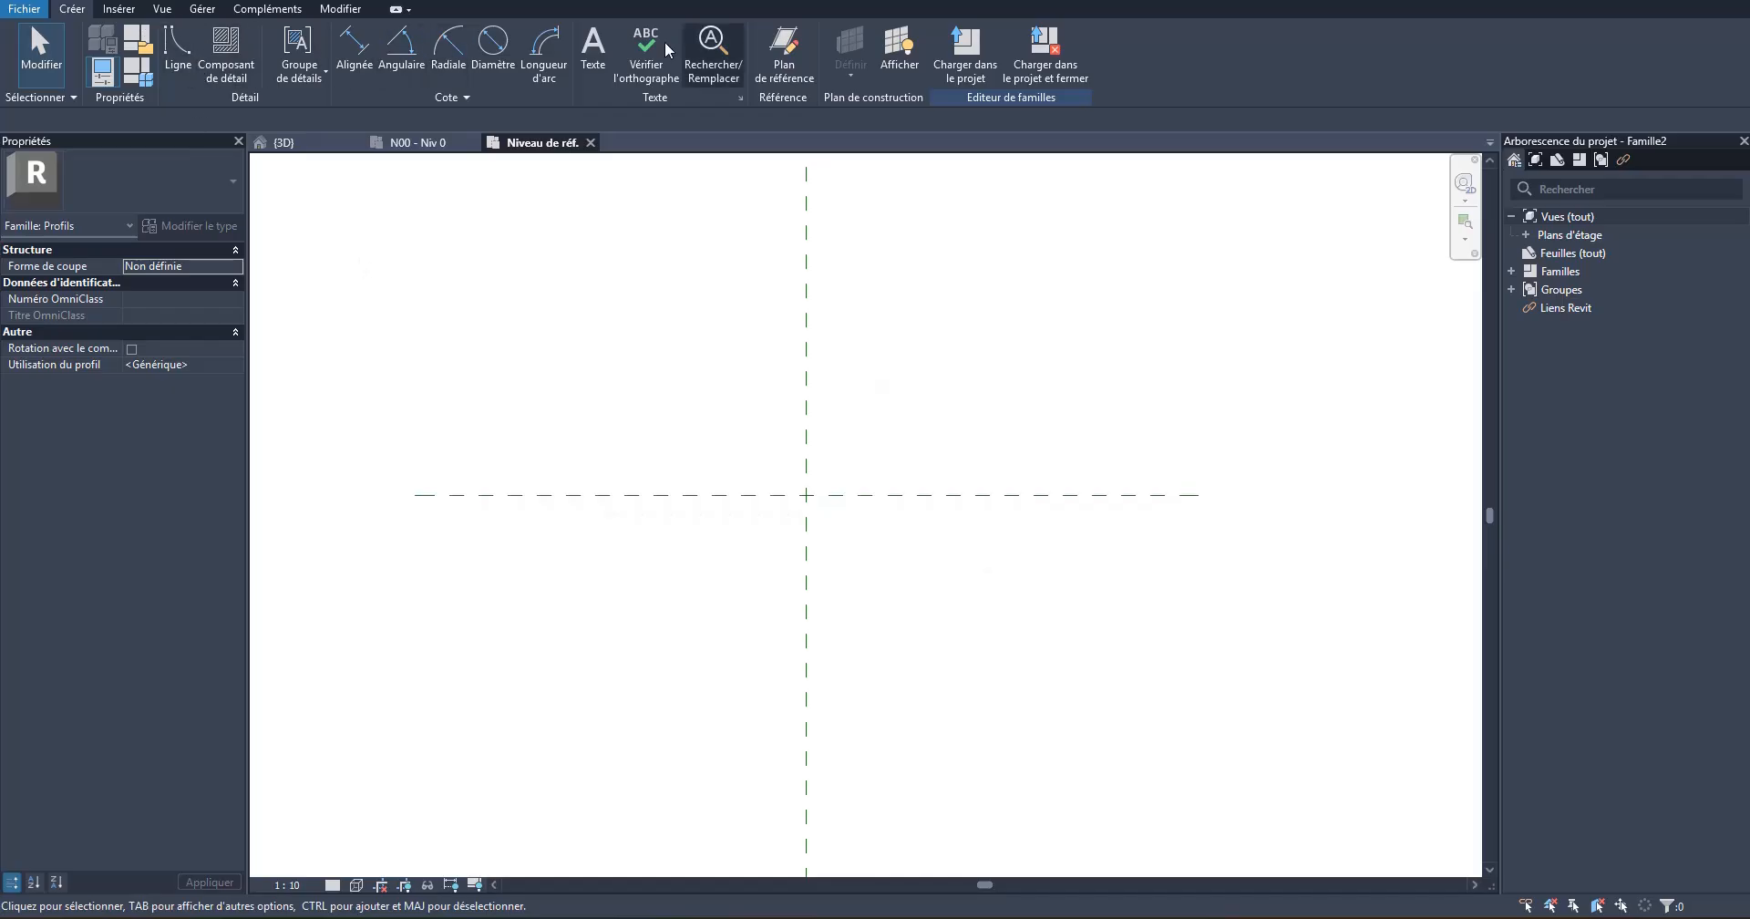
Step: Set the profile family's length unit to centimetres
{"action": "left_click", "coordinate": [208, 11]}
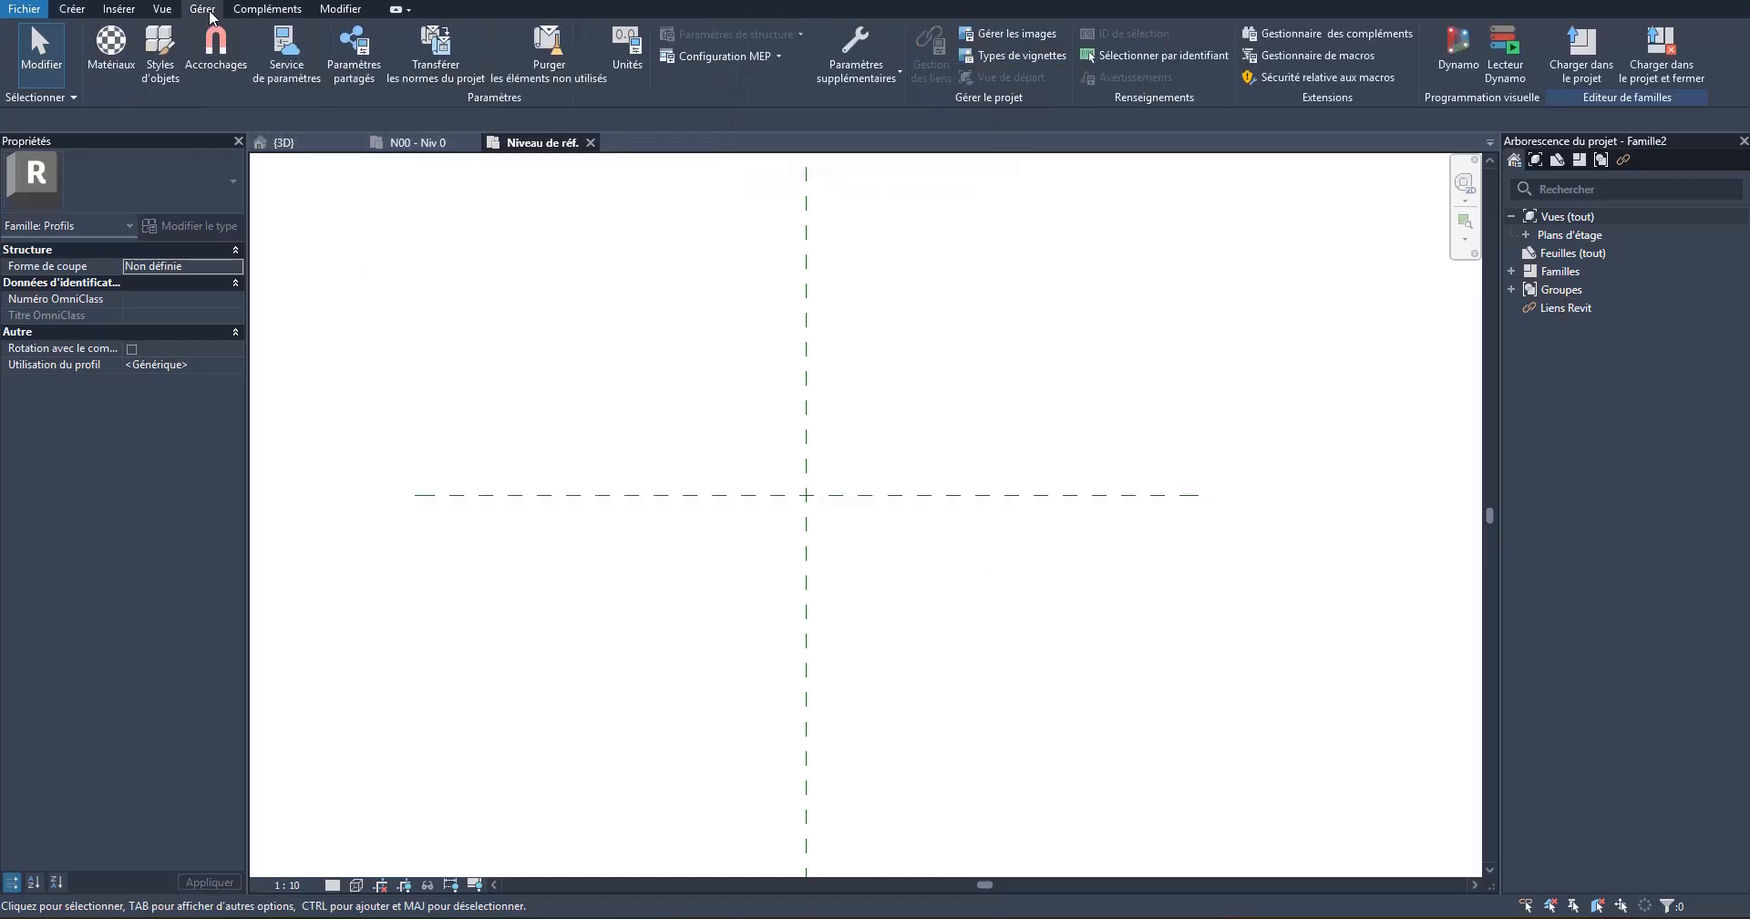
{"action": "left_click", "coordinate": [620, 43]}
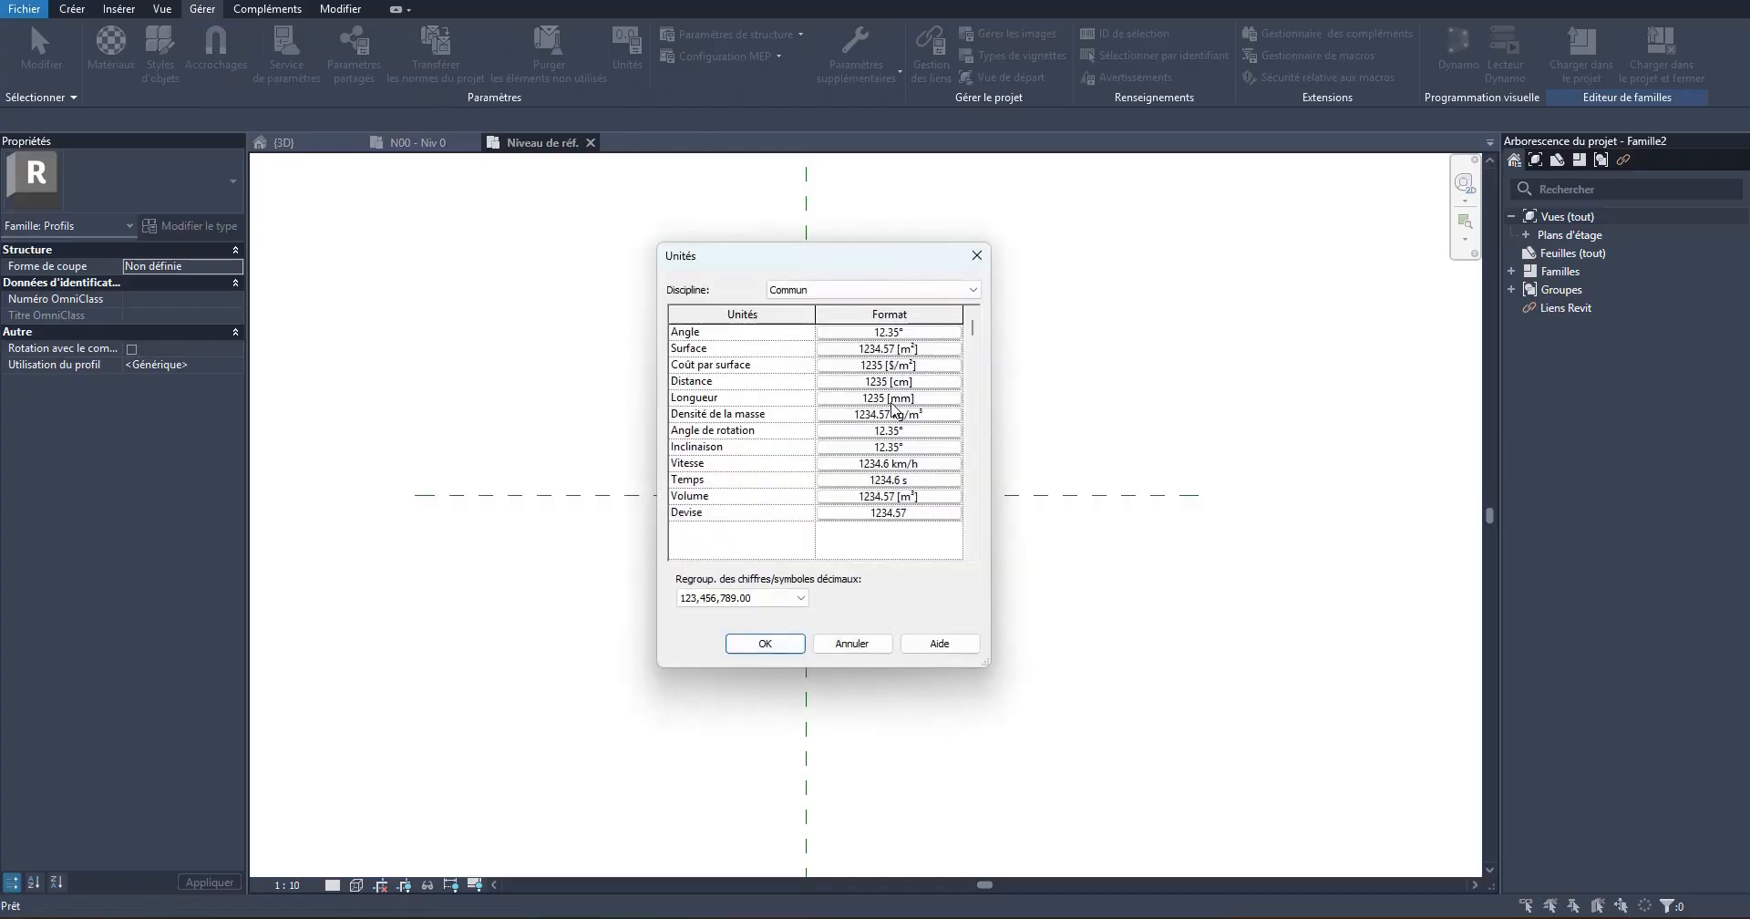
{"action": "left_click", "coordinate": [923, 401]}
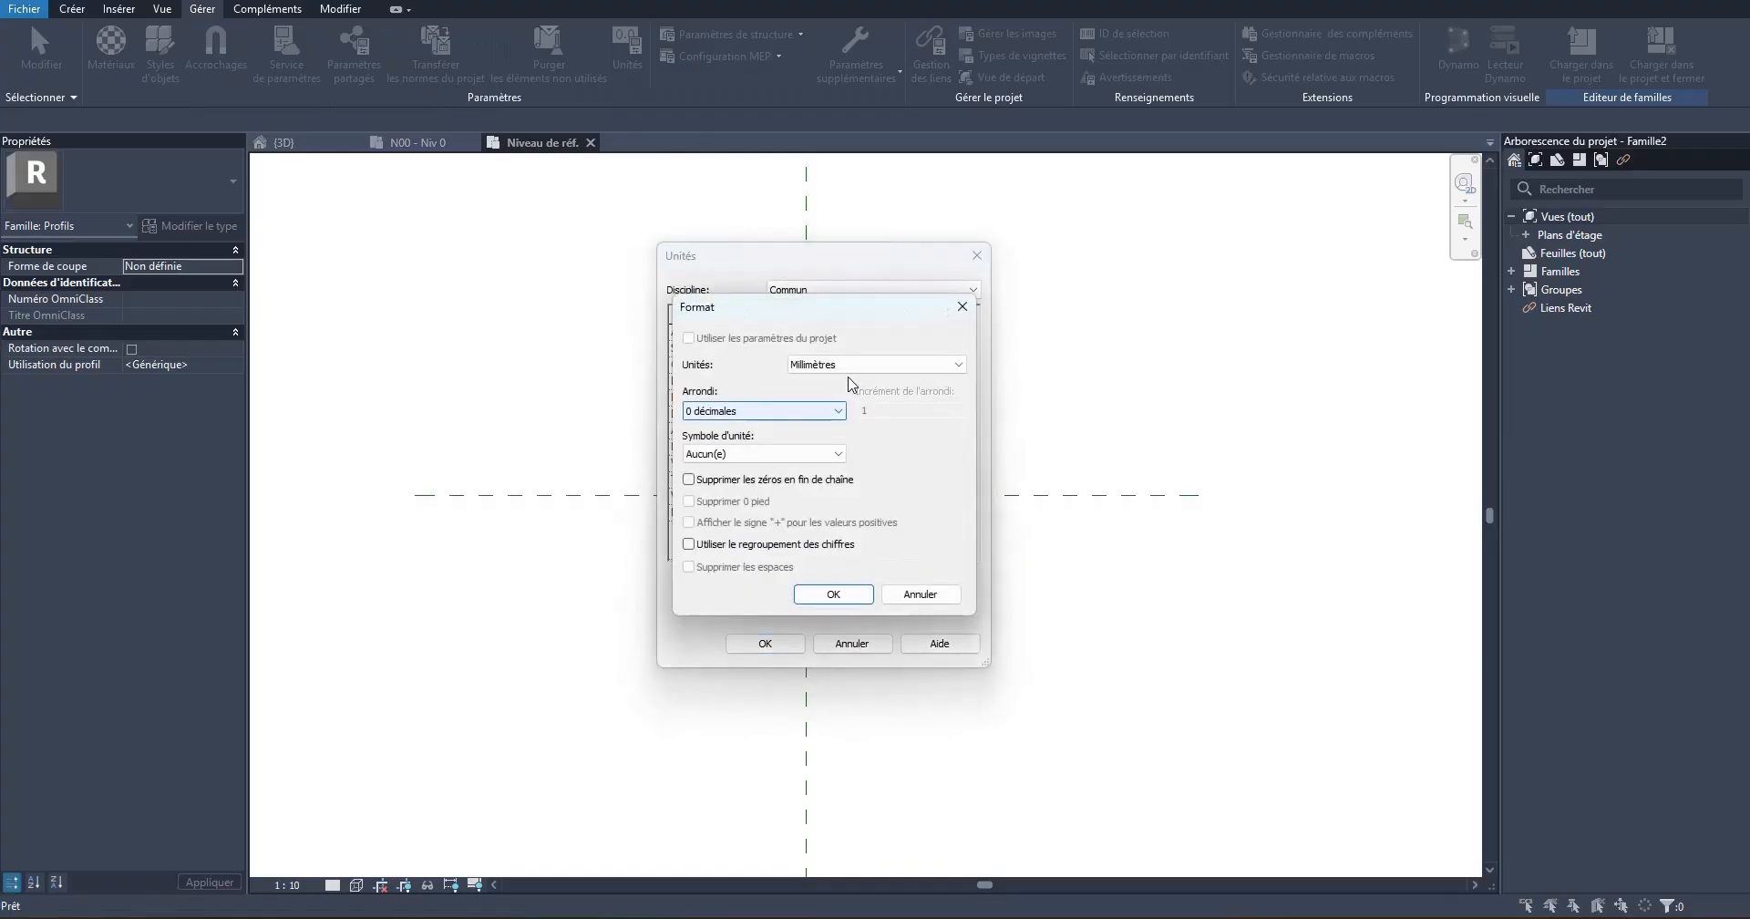
{"action": "left_click", "coordinate": [857, 364]}
{"action": "left_click", "coordinate": [839, 393]}
{"action": "left_click", "coordinate": [834, 364]}
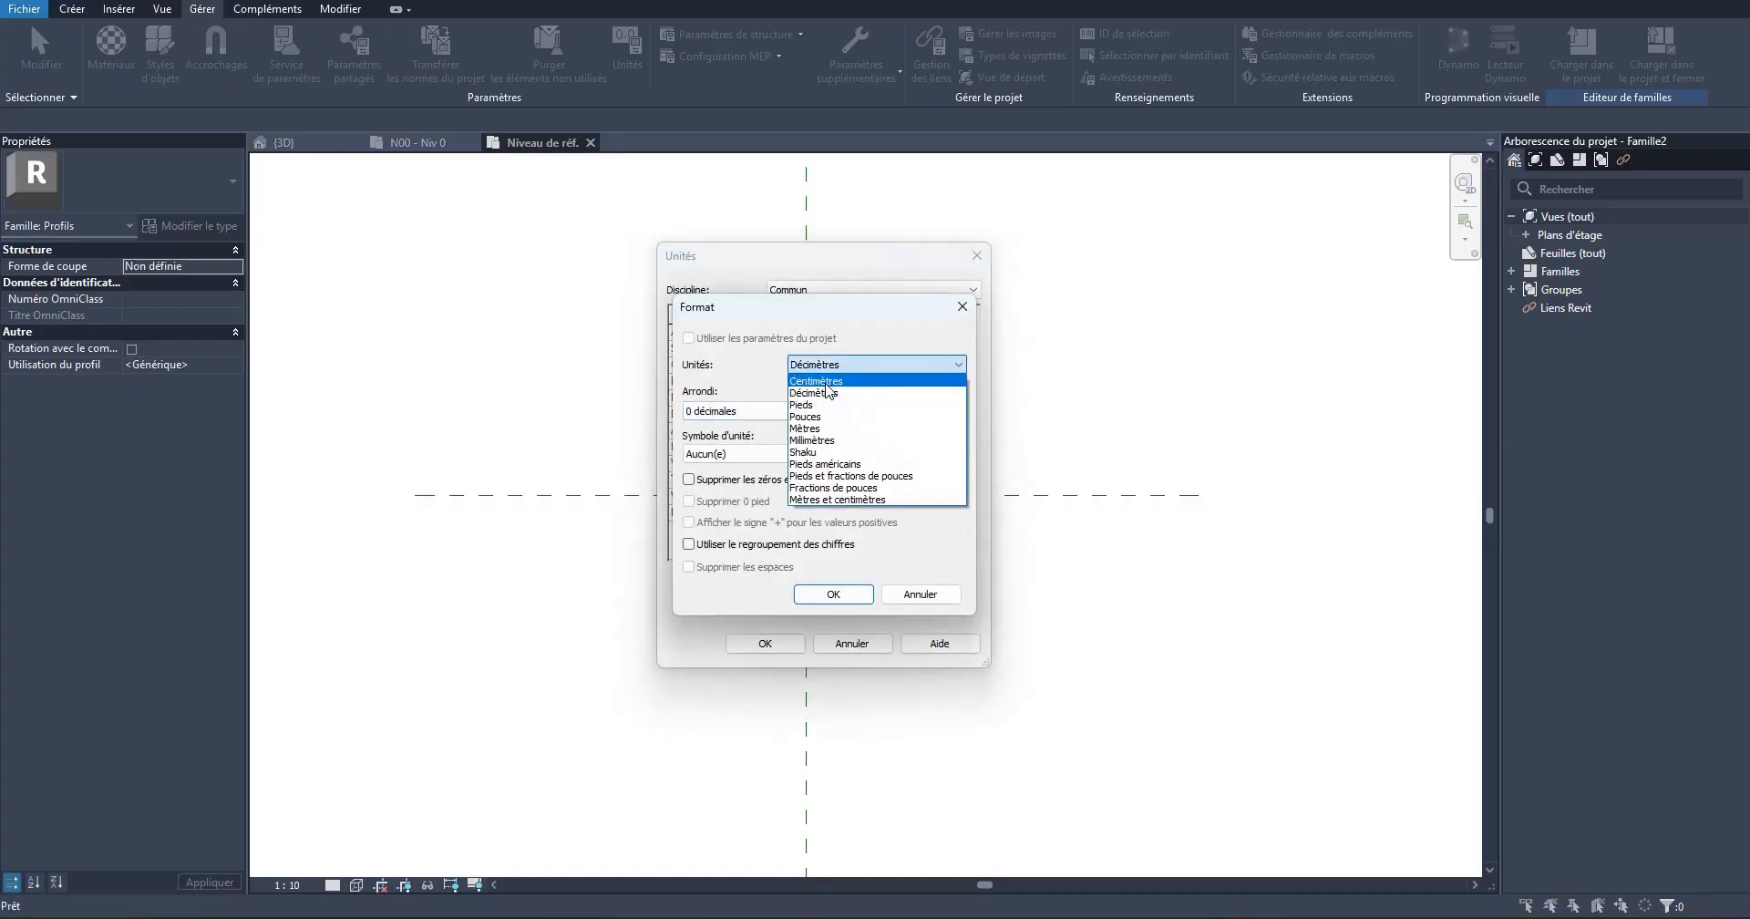
{"action": "left_click", "coordinate": [825, 381]}
{"action": "left_click", "coordinate": [833, 593]}
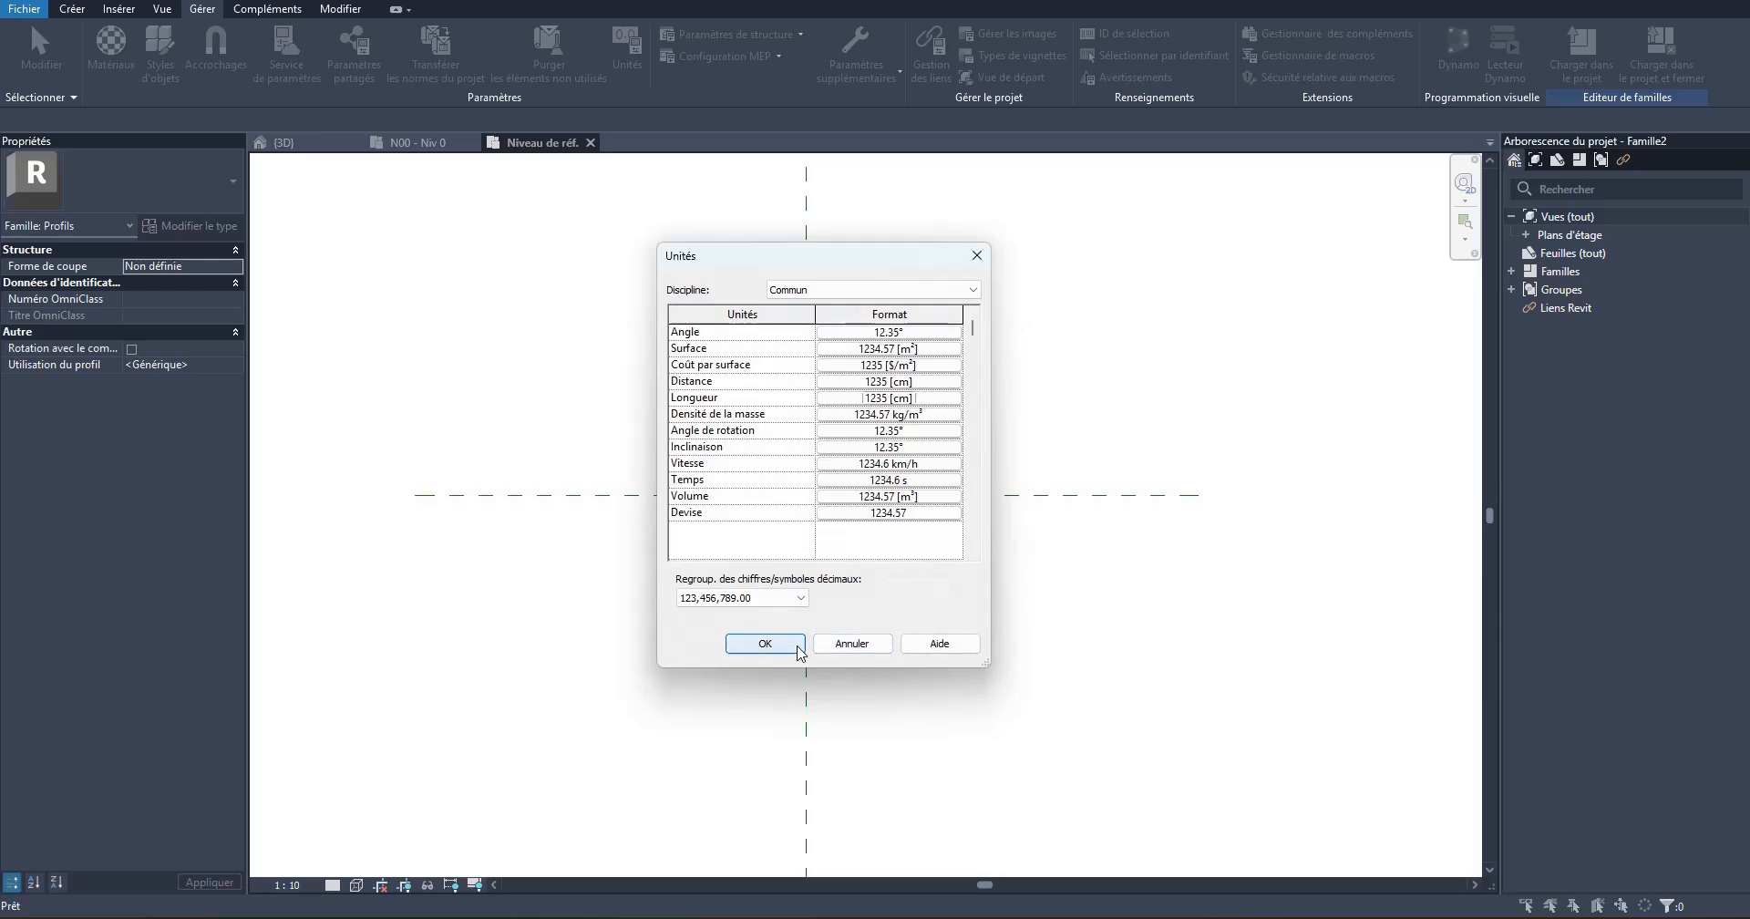
{"action": "left_click", "coordinate": [765, 643]}
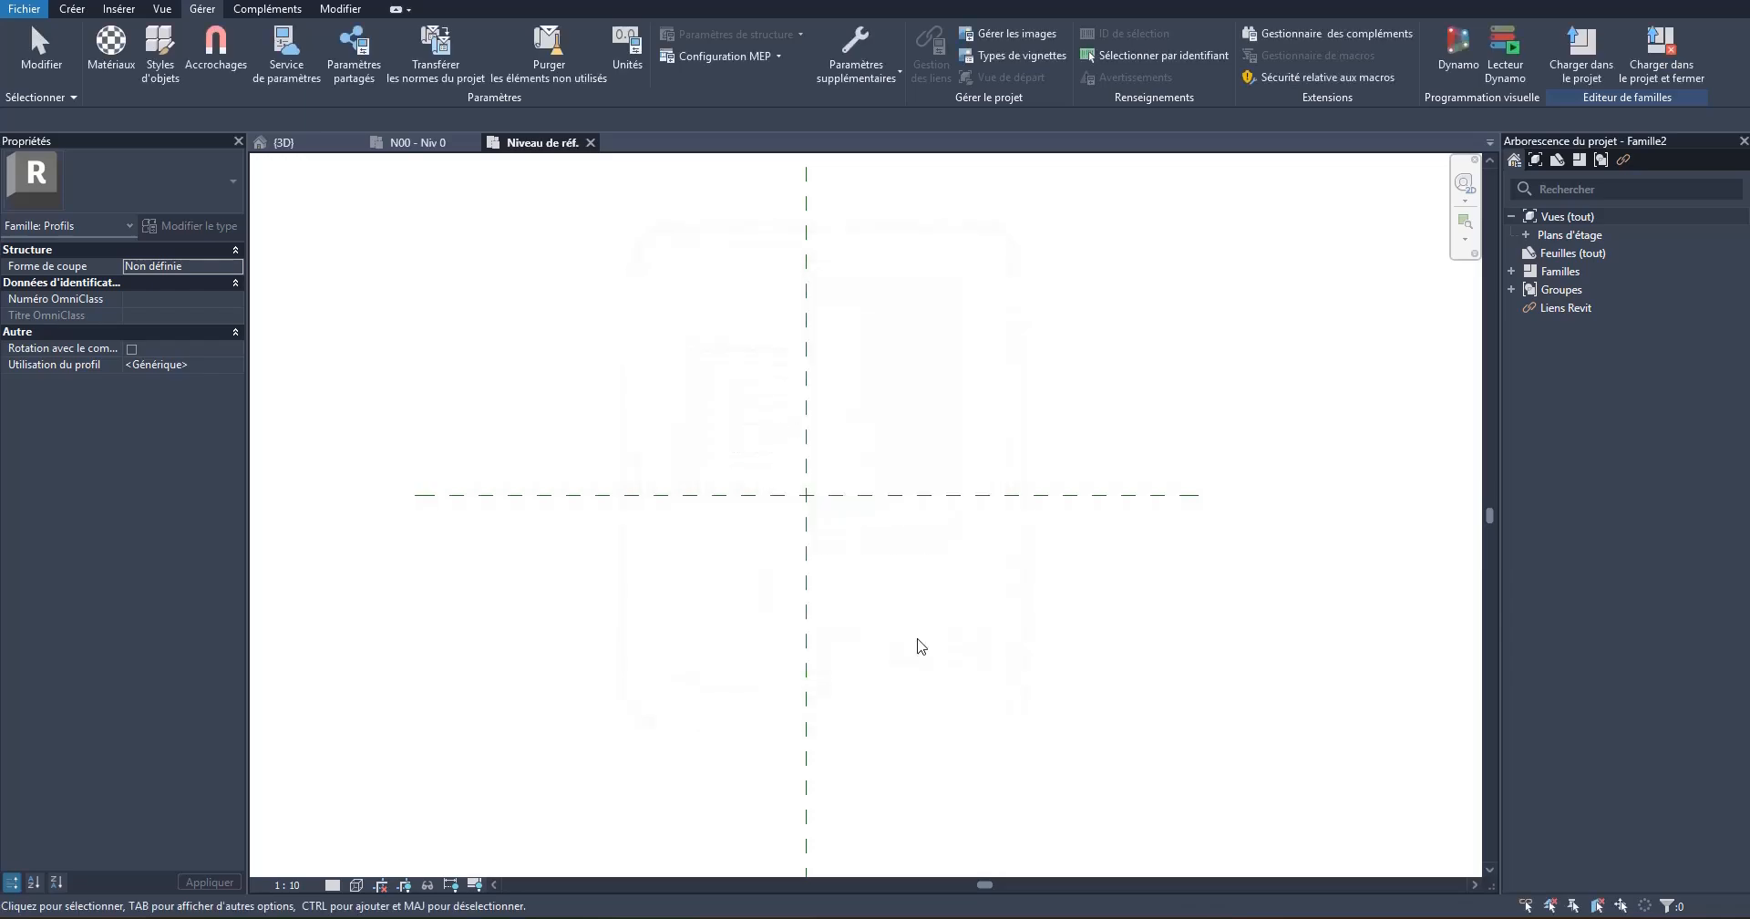
Step: Examine the type properties of the garage façade wall along grid 1 in the N00 - Niv 0 plan
{"action": "left_click", "coordinate": [418, 142]}
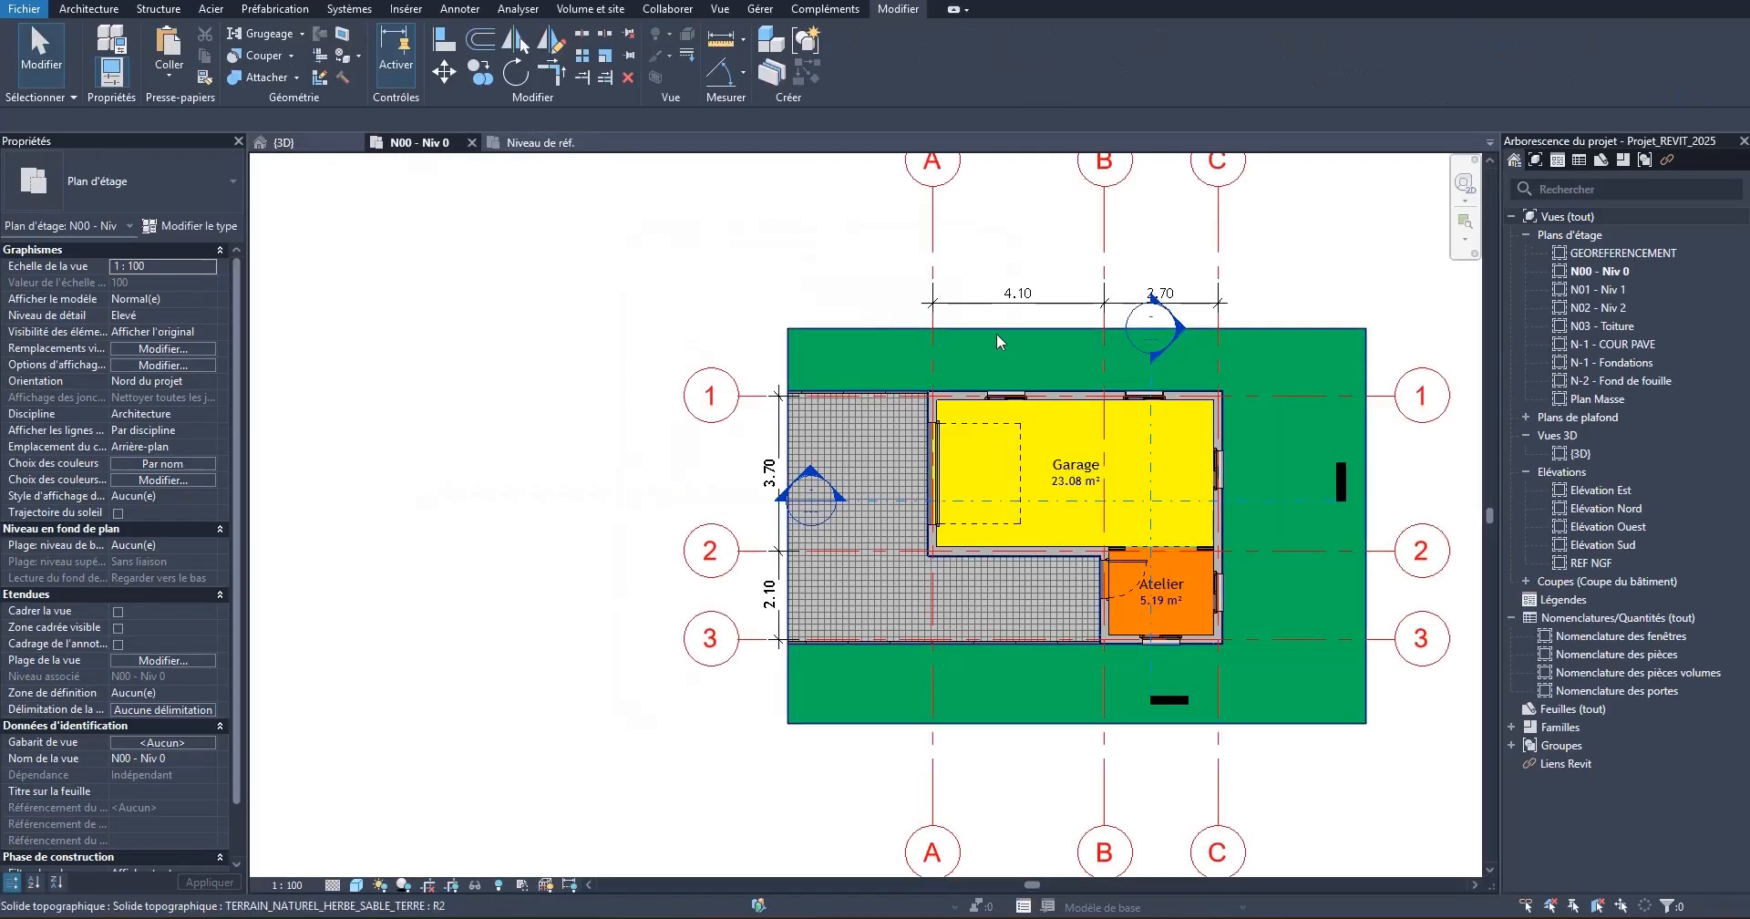
{"action": "scroll", "coordinate": [998, 334], "scroll_direction": "up", "scroll_amount": 8}
{"action": "left_click", "coordinate": [791, 408]}
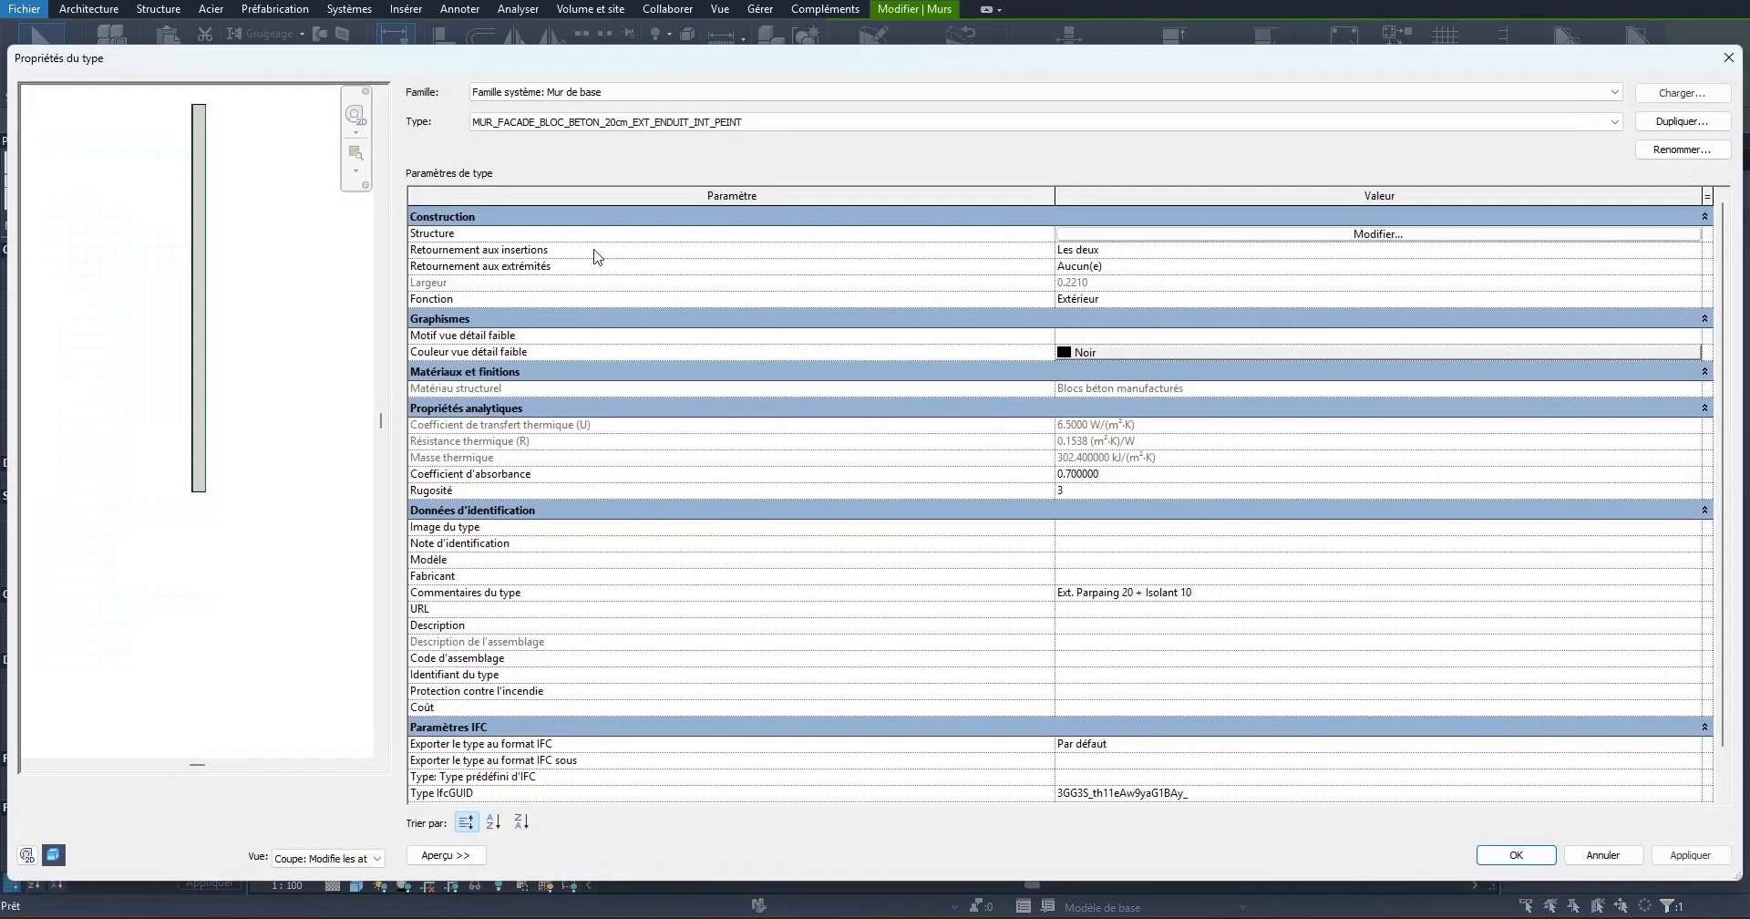
{"action": "key", "text": "Escape"}
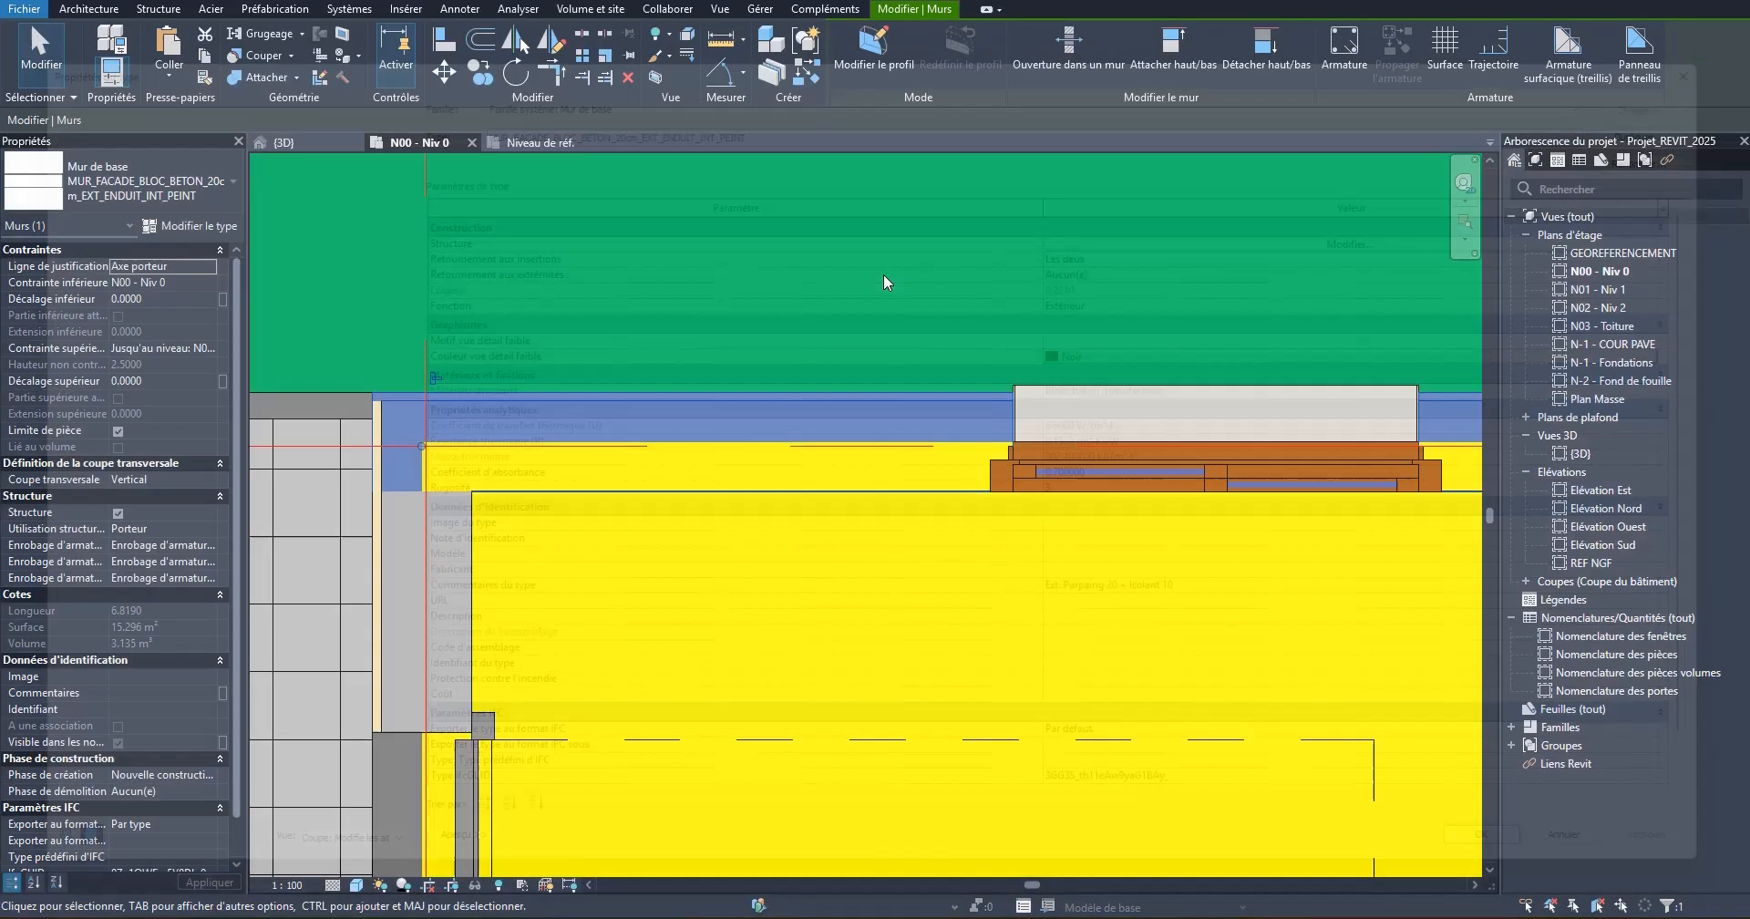
{"action": "key", "text": "Escape"}
Step: In the N01 - Niv 1 plan, examine the layer structure and thicknesses of the parapet wall along grid 1
{"action": "double_click", "coordinate": [1612, 289]}
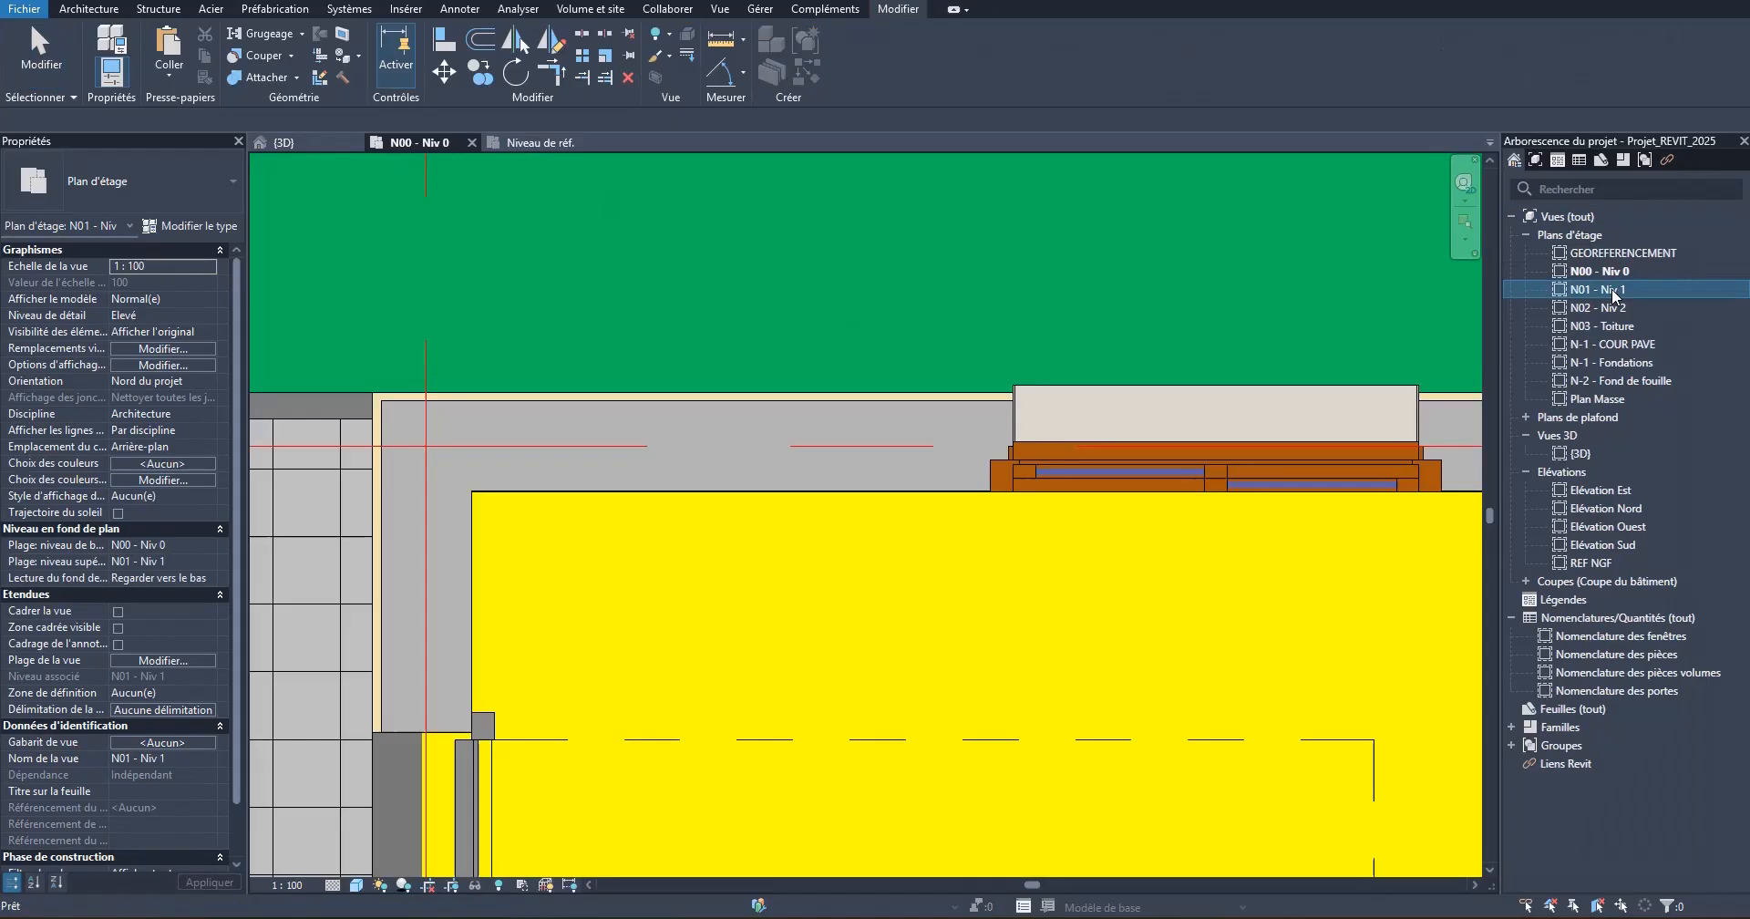
{"action": "left_click", "coordinate": [618, 394]}
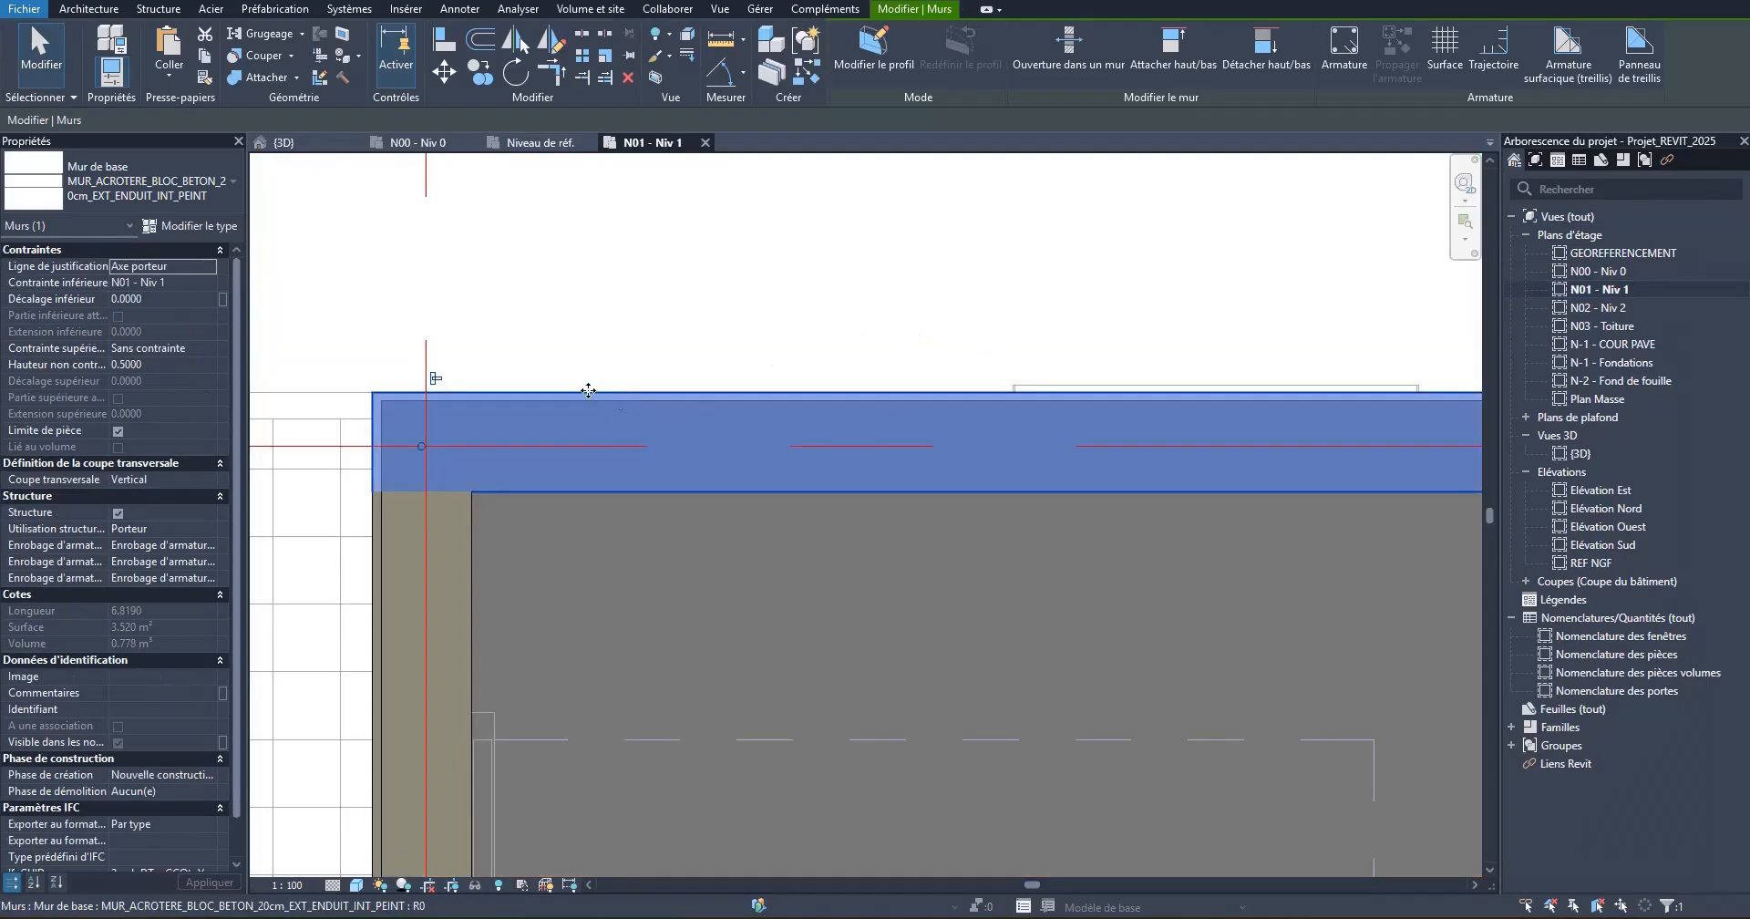
{"action": "left_click", "coordinate": [196, 226]}
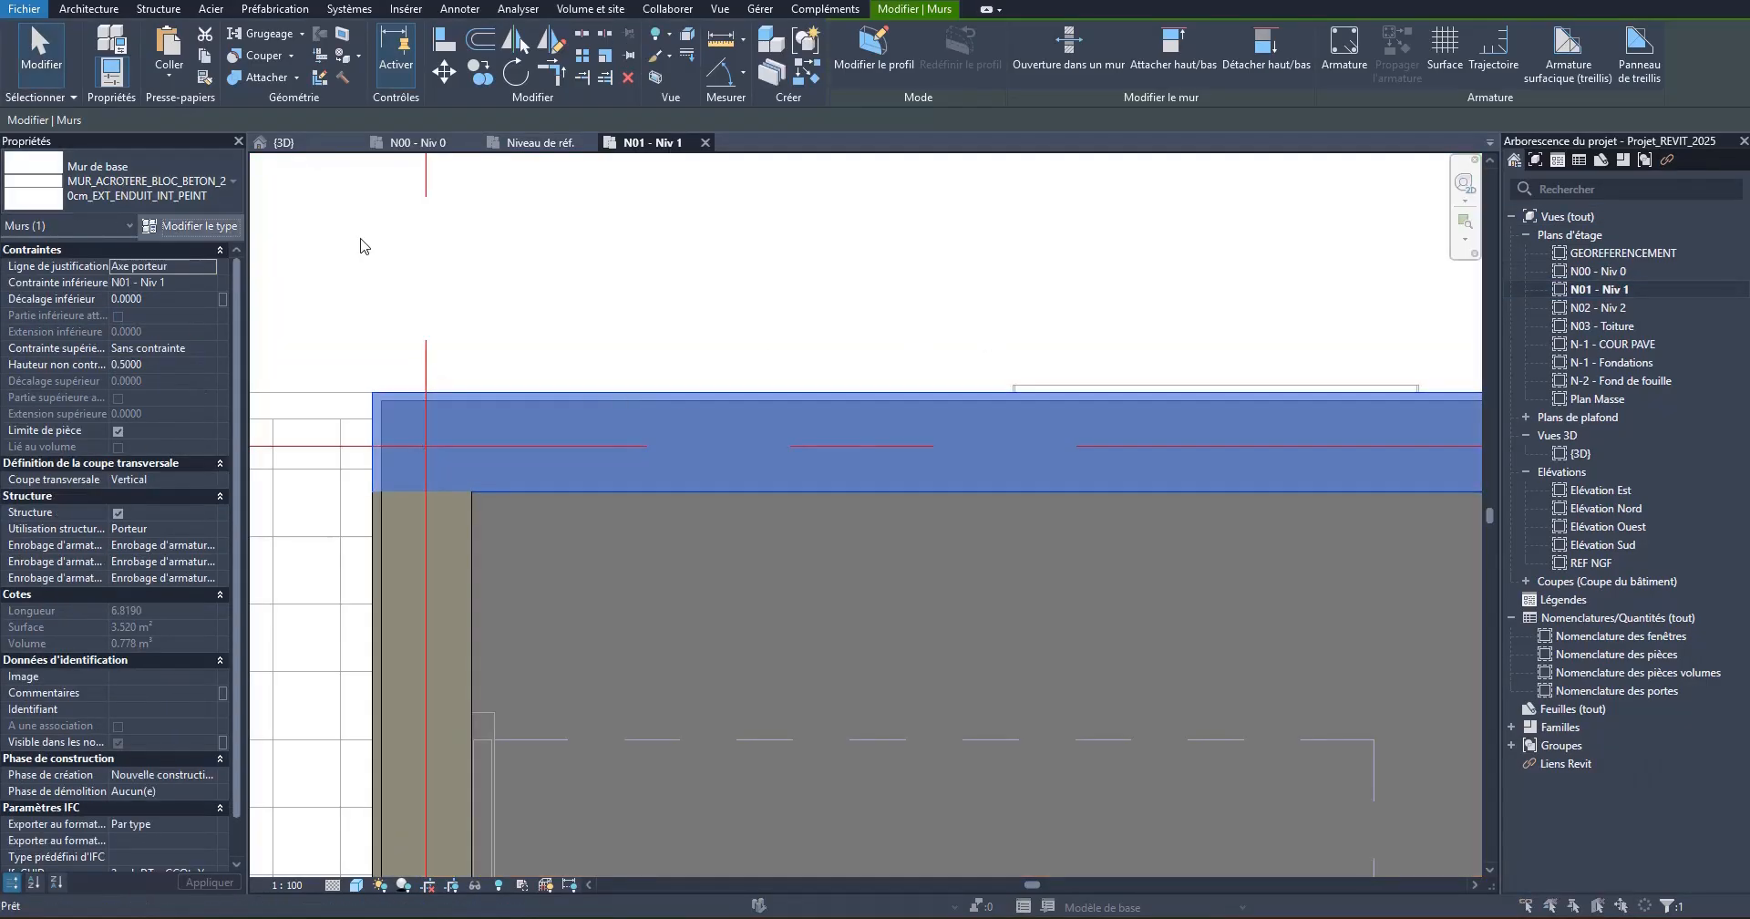
{"action": "left_click", "coordinate": [1295, 234]}
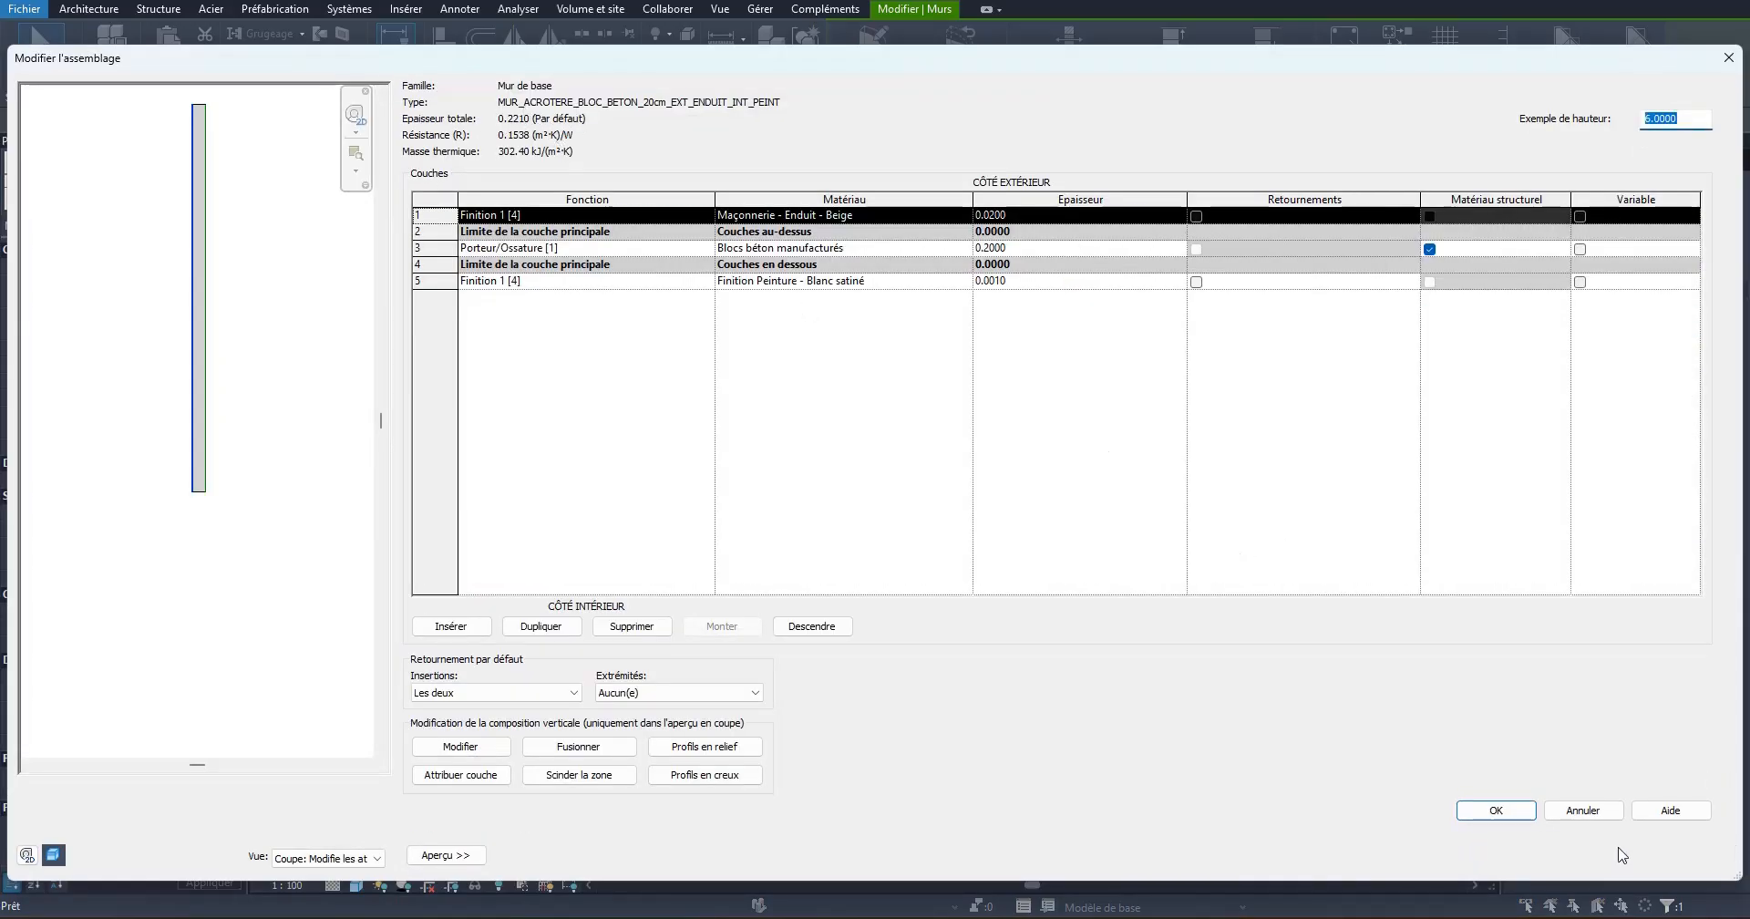
{"action": "left_click", "coordinate": [1583, 816]}
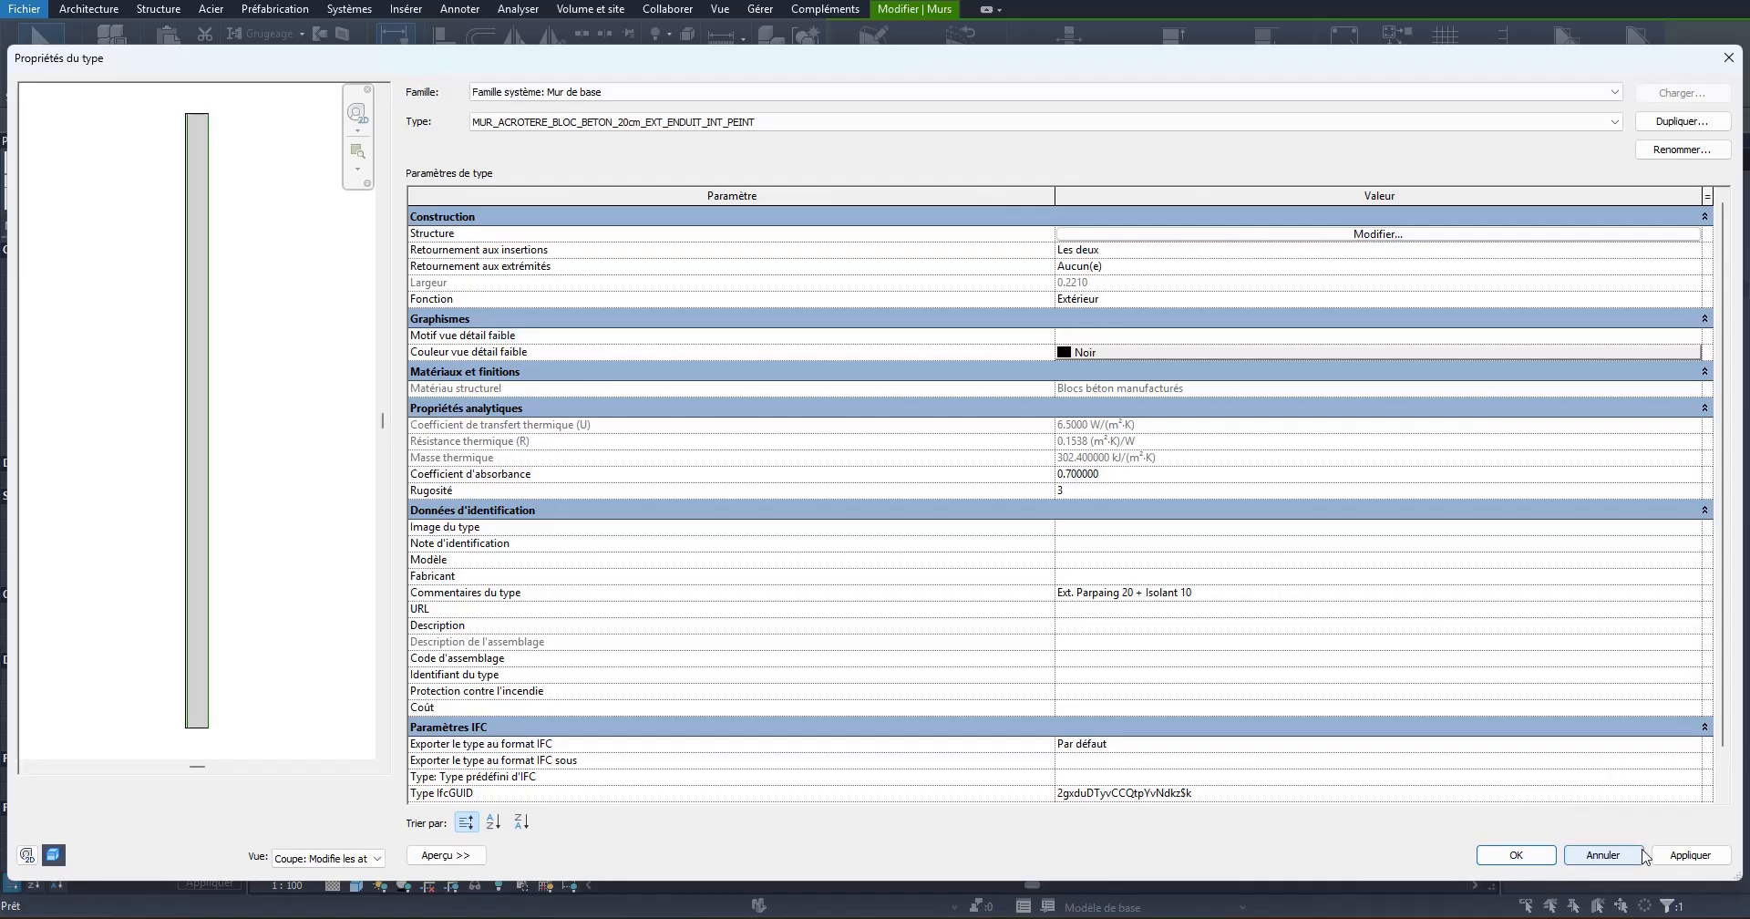
{"action": "left_click", "coordinate": [1602, 854]}
Step: In the profile family, draw a 110 cm horizontal line to the left from the intersection of the two reference planes
{"action": "left_click", "coordinate": [538, 142]}
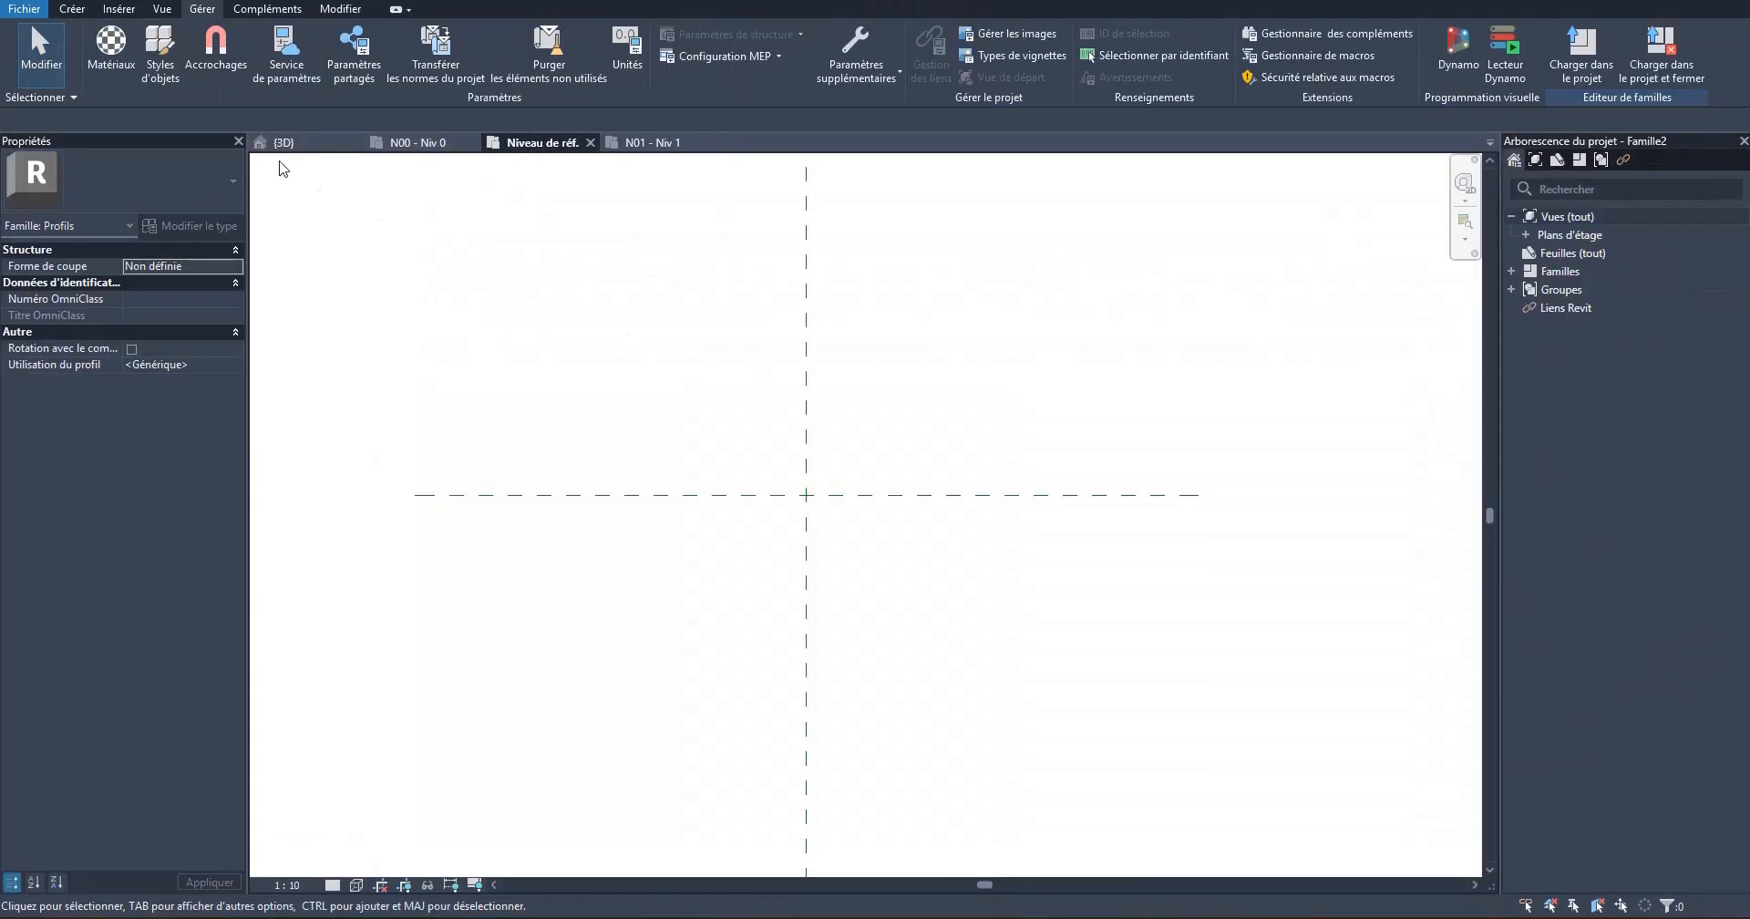
{"action": "left_click", "coordinate": [77, 10]}
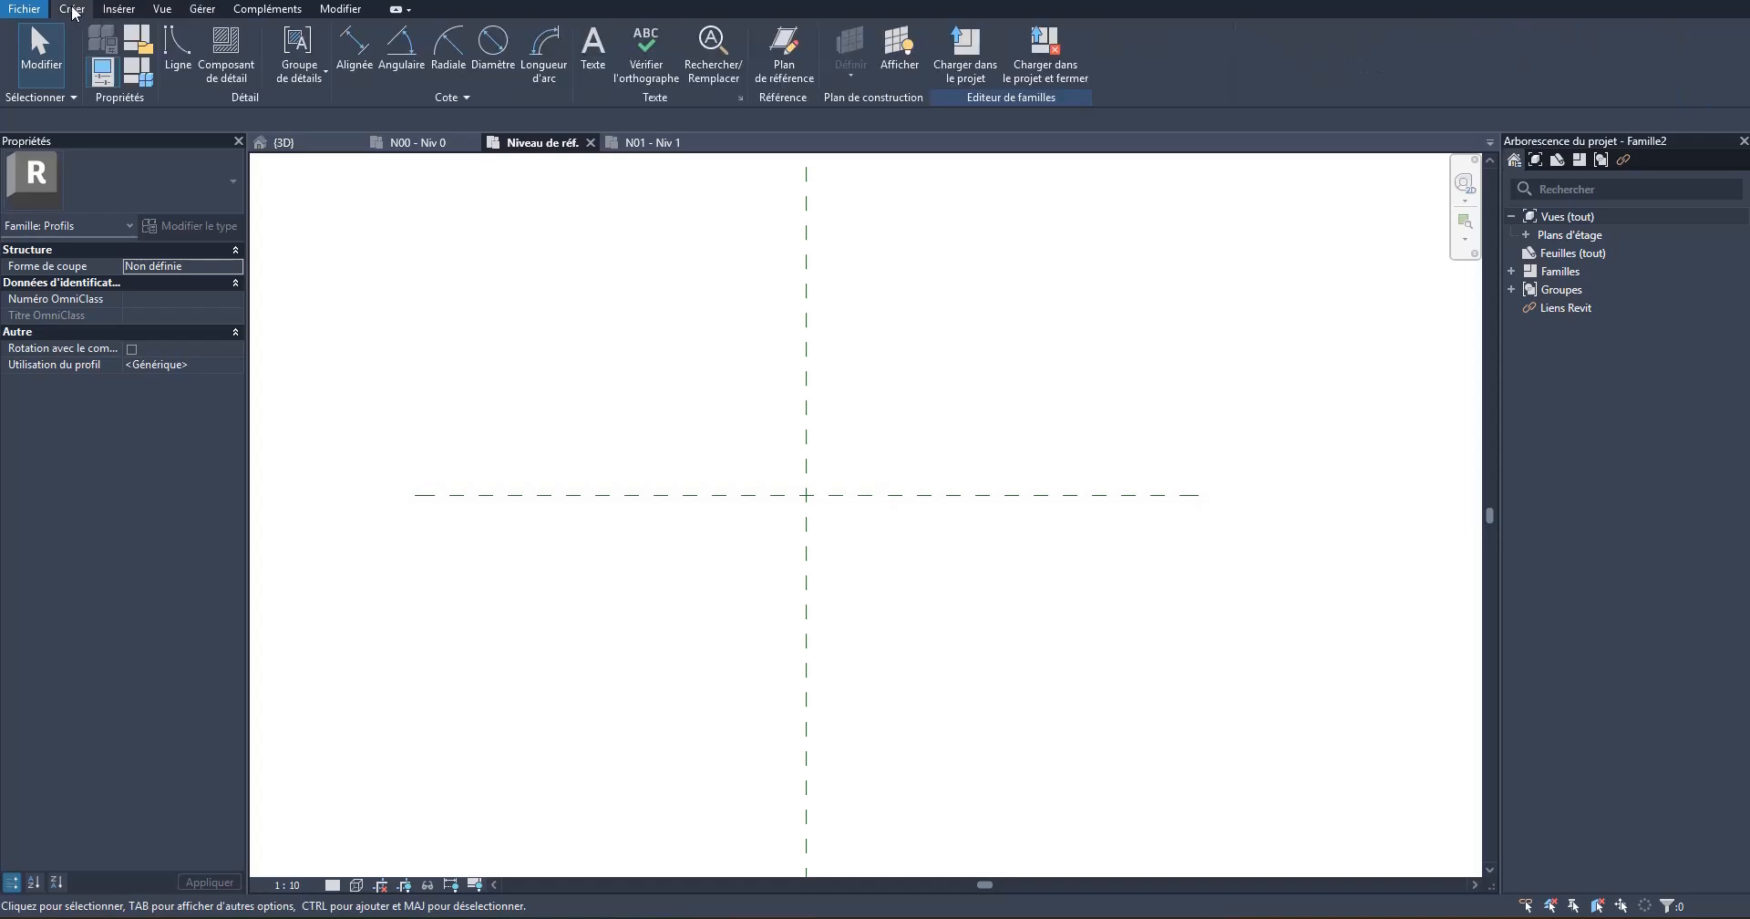
{"action": "left_click", "coordinate": [178, 51]}
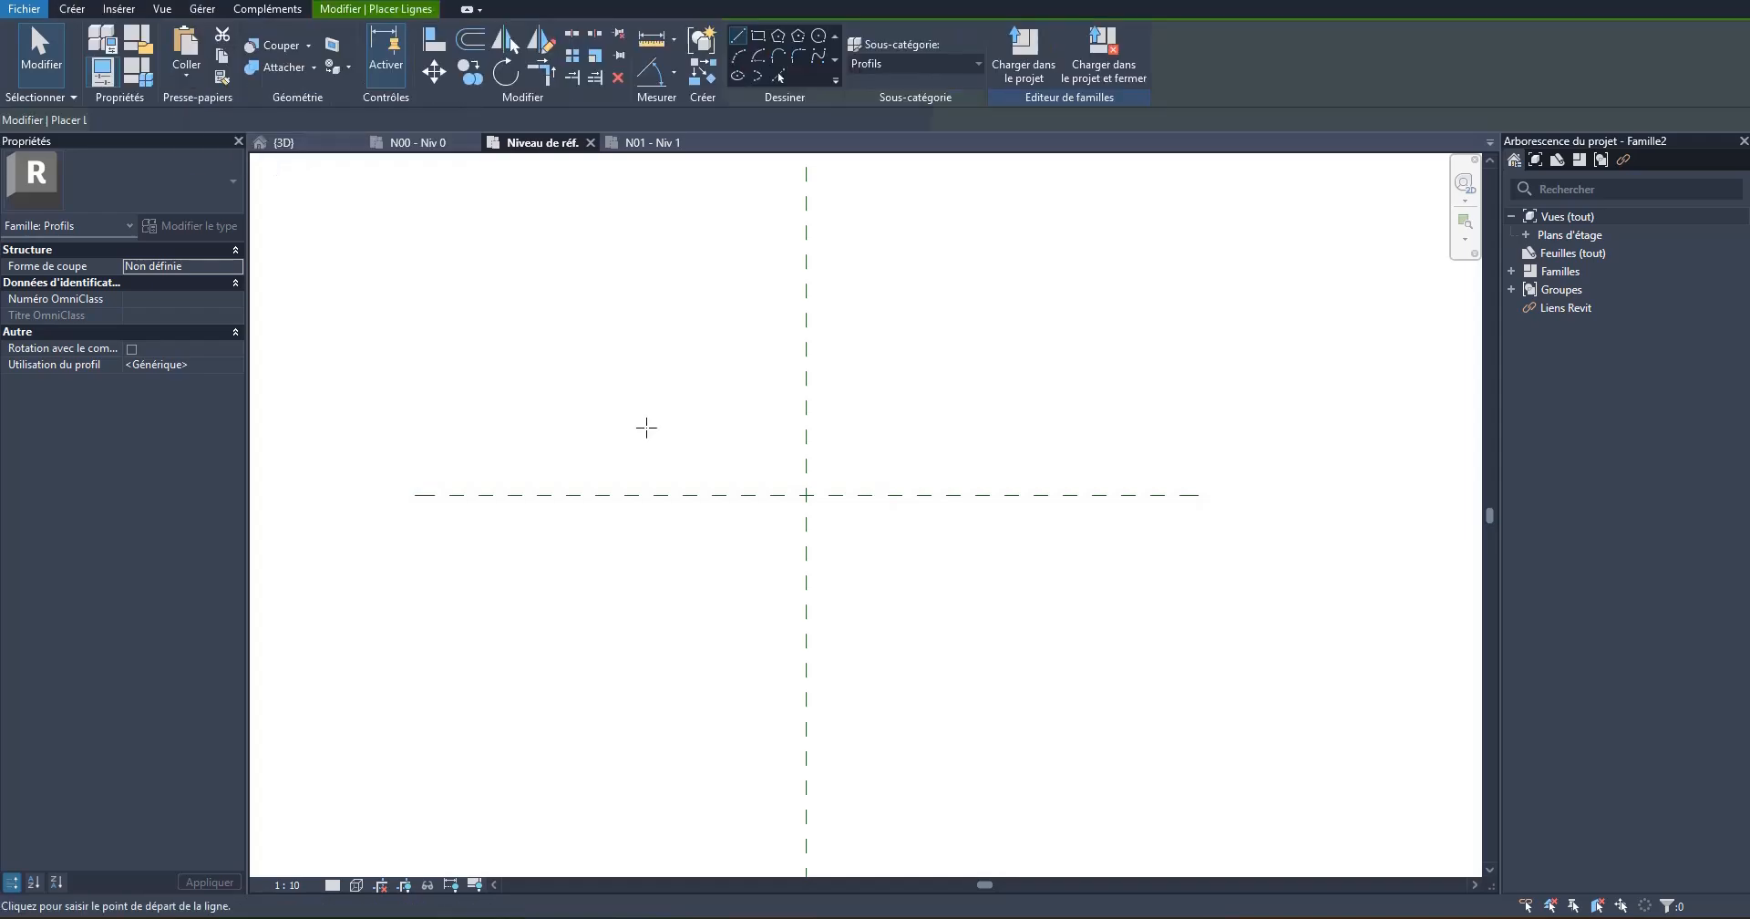
{"action": "left_click", "coordinate": [807, 495]}
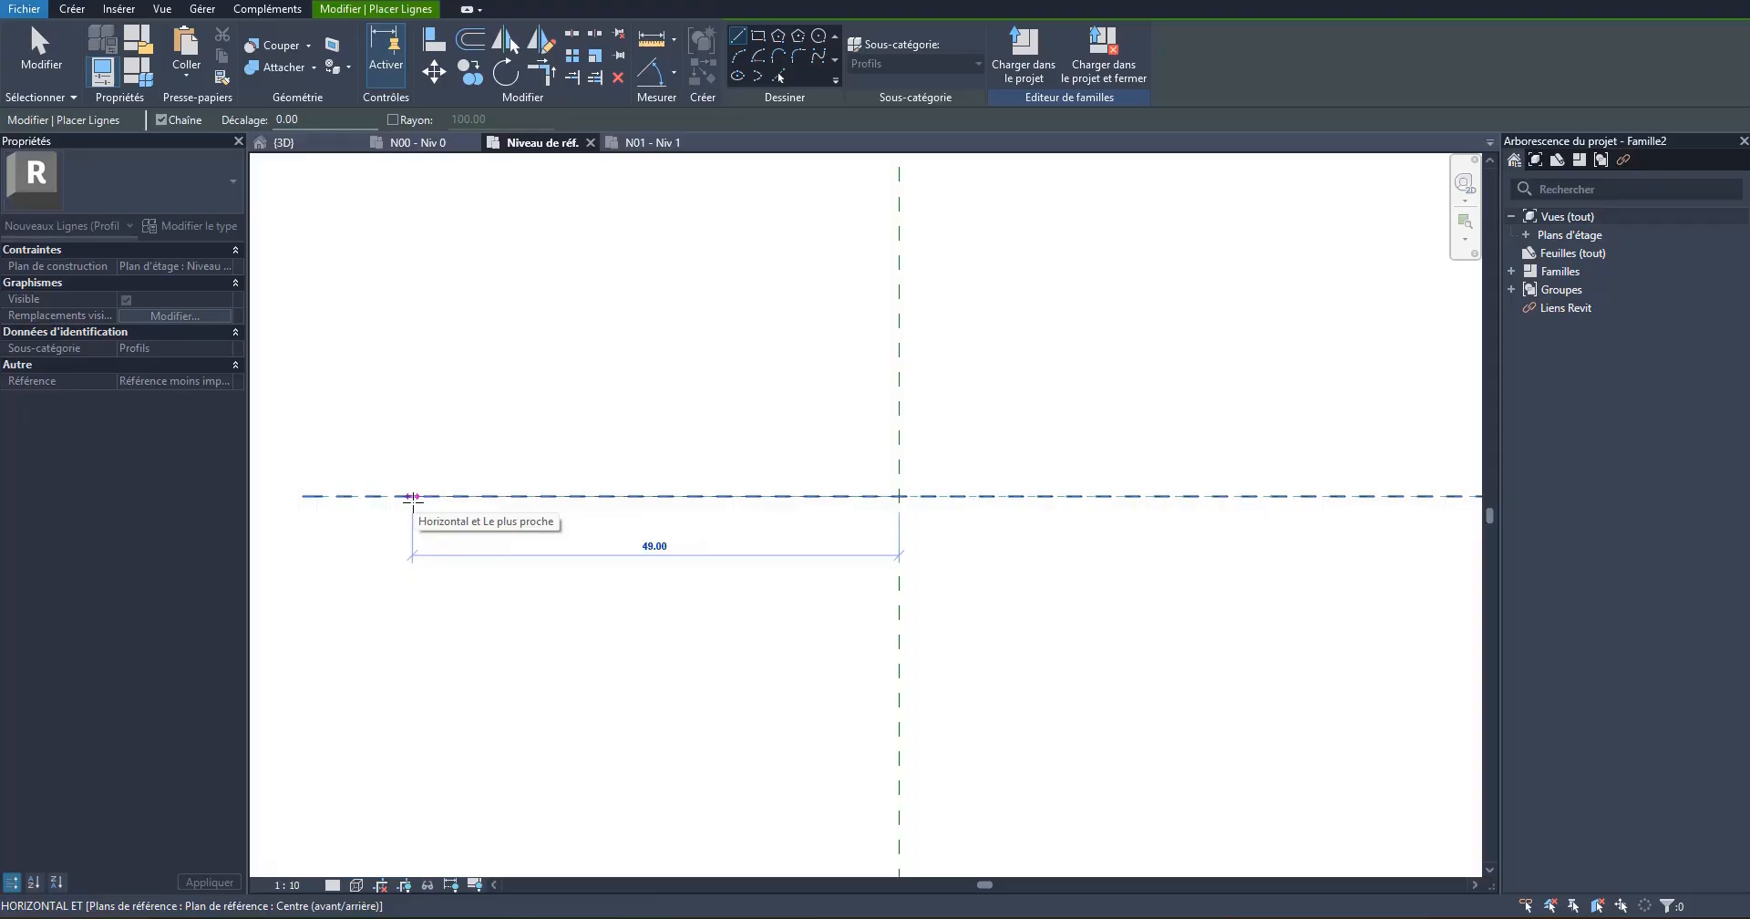
{"action": "type", "text": "110"}
{"action": "key", "text": "Return"}
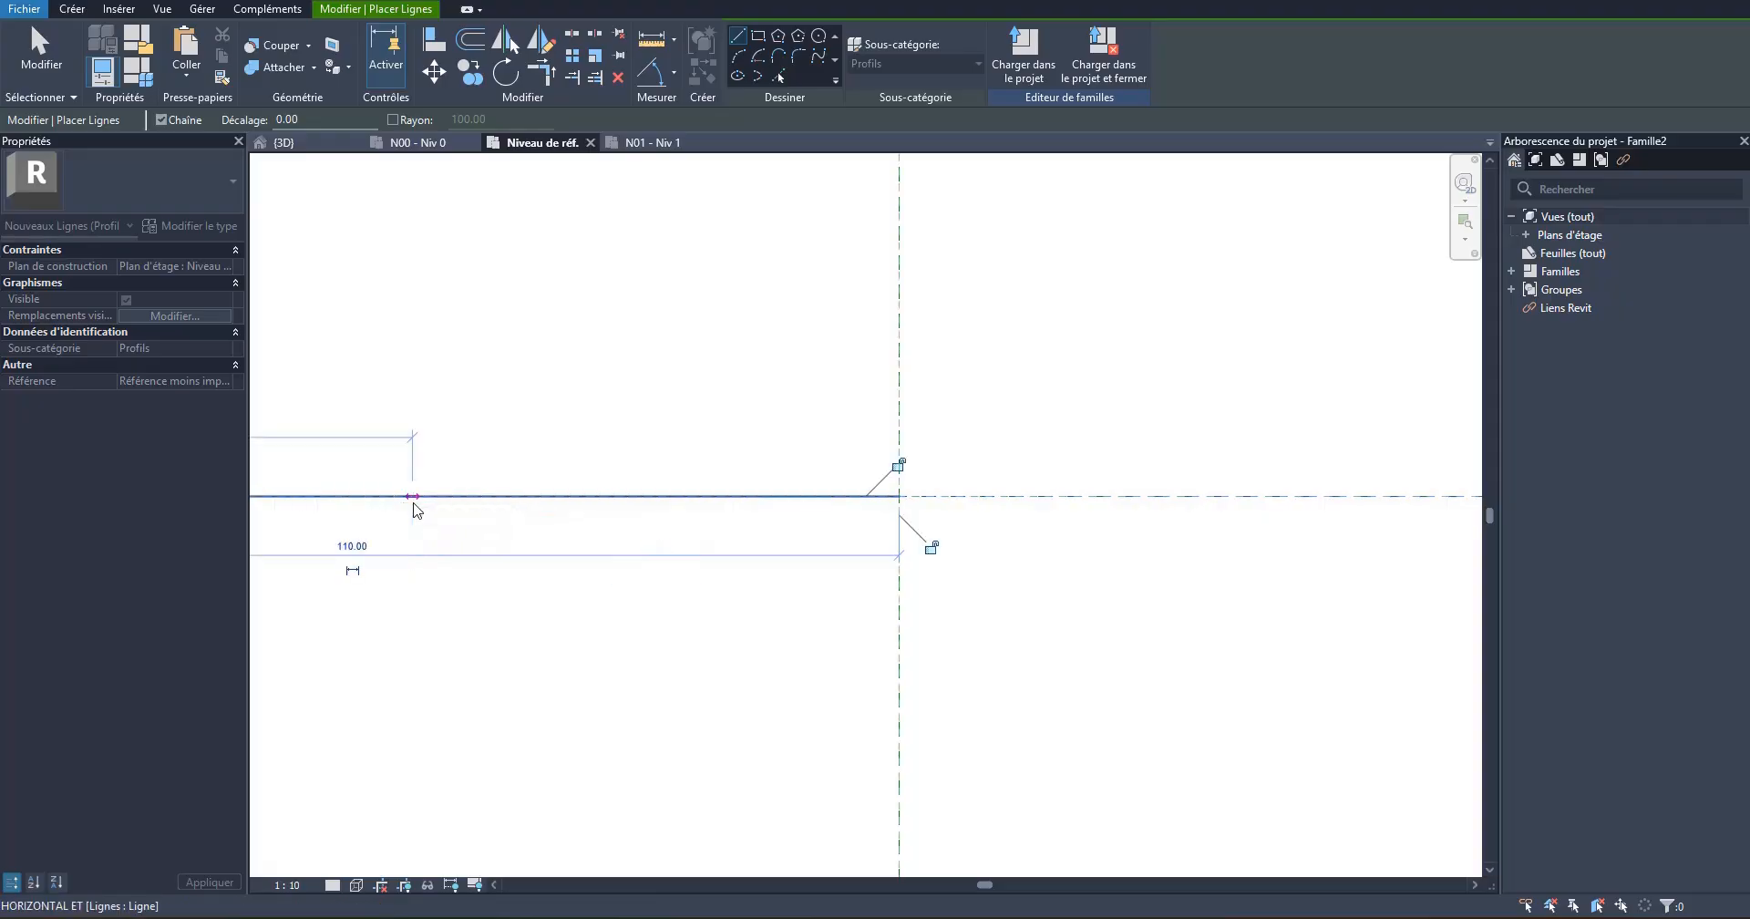
{"action": "scroll", "coordinate": [529, 503], "scroll_direction": "down", "scroll_amount": 5}
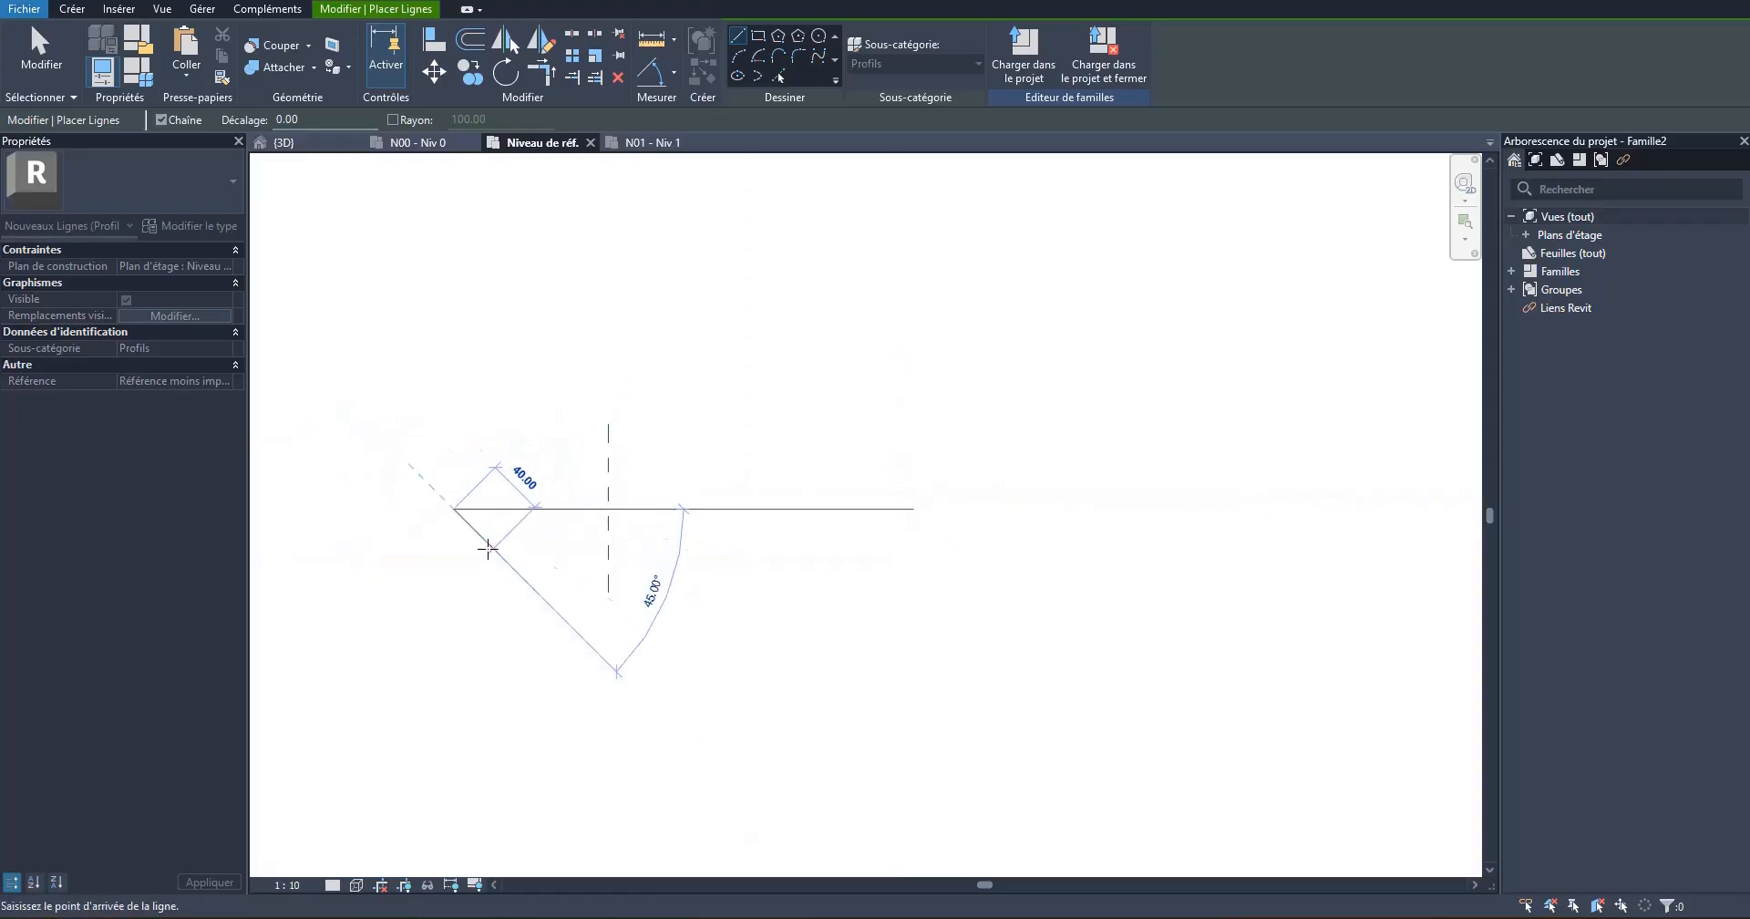
{"action": "scroll", "coordinate": [466, 547], "scroll_direction": "up", "scroll_amount": 3}
{"action": "key", "text": "Escape"}
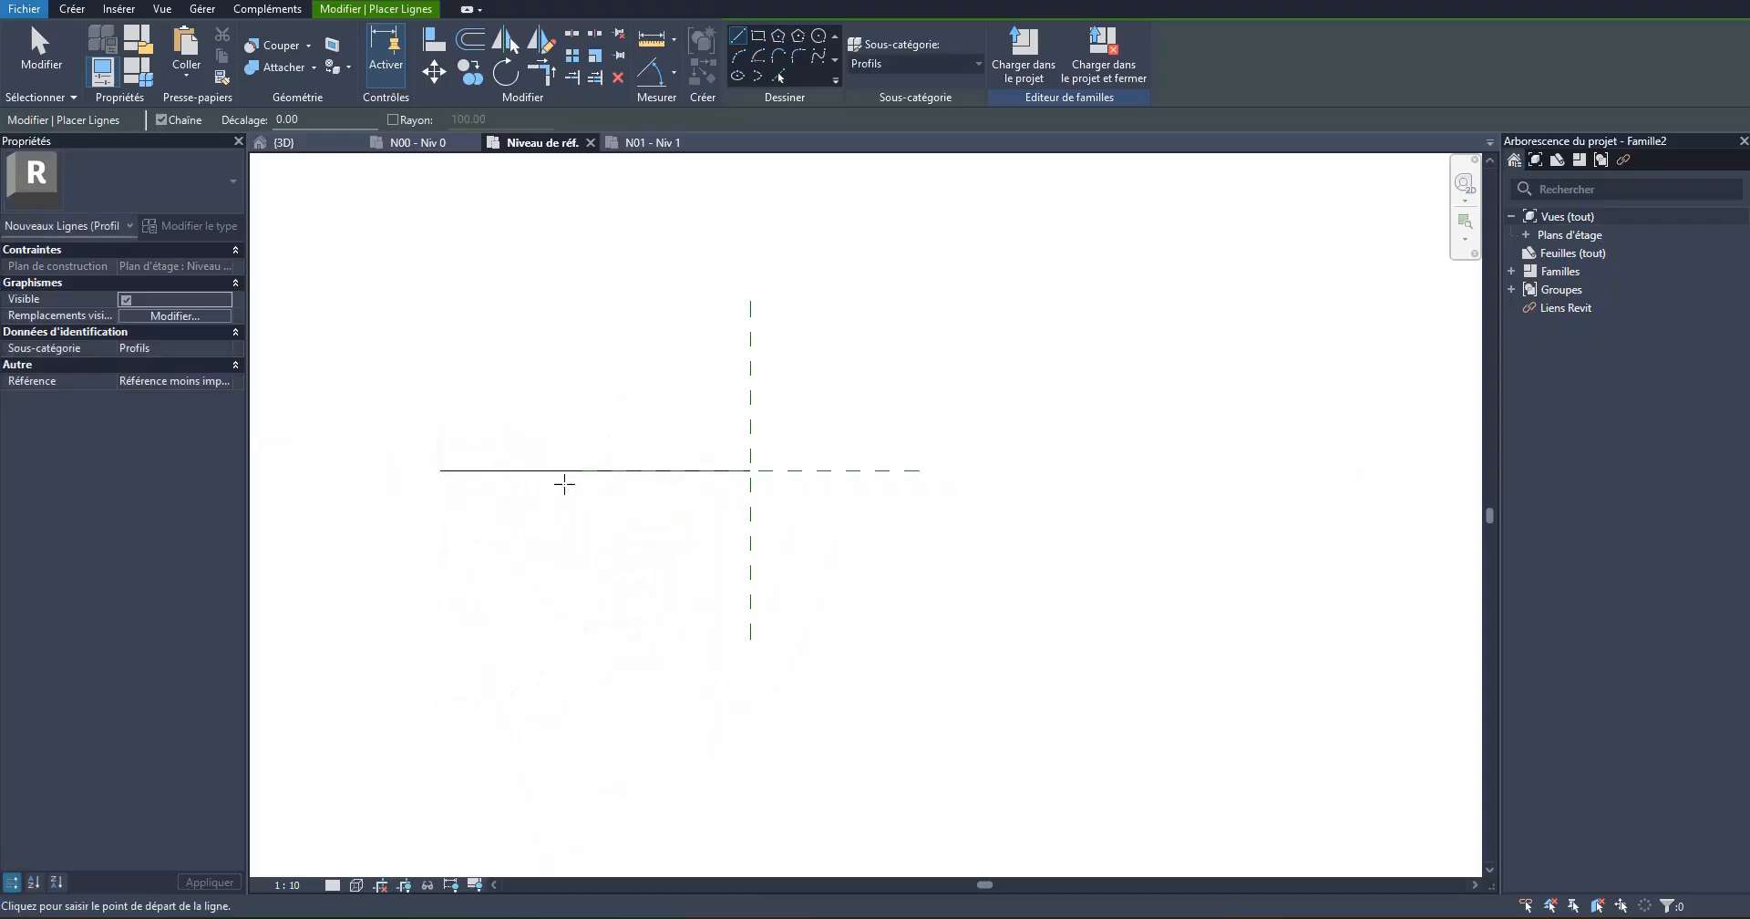
{"action": "key", "text": "Escape"}
Step: Set the horizontal line's length to 11 cm
{"action": "left_click", "coordinate": [571, 470]}
{"action": "scroll", "coordinate": [581, 491], "scroll_direction": "up", "scroll_amount": 2}
{"action": "left_click", "coordinate": [611, 540]}
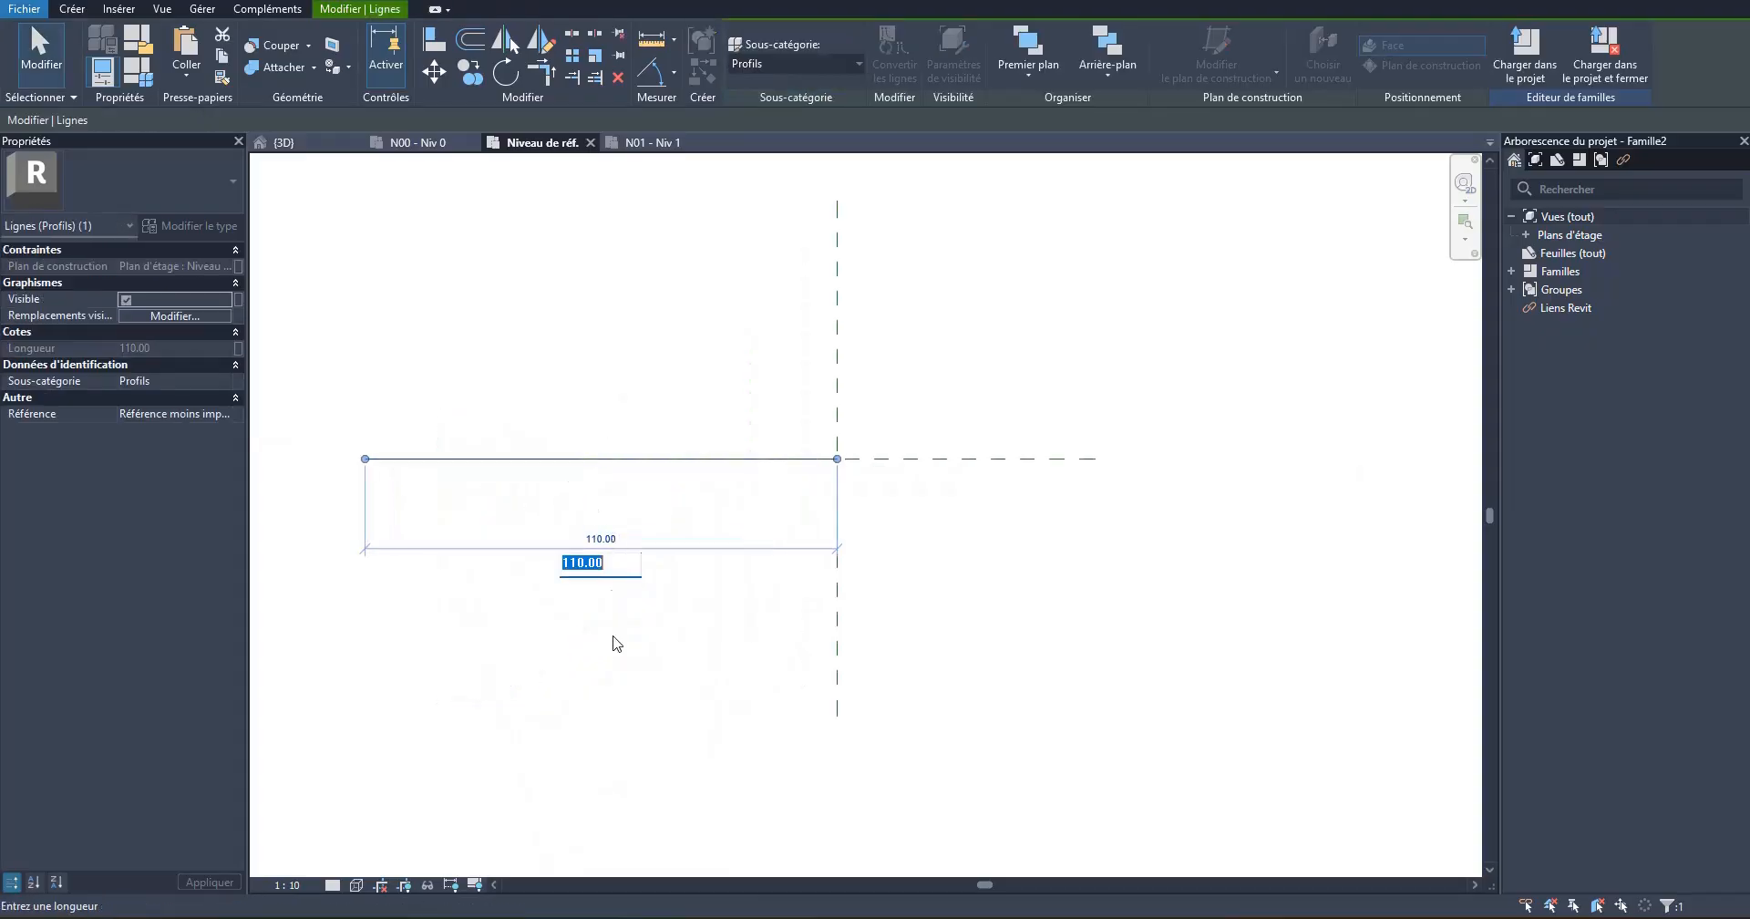
{"action": "type", "text": "11"}
{"action": "key", "text": "Return"}
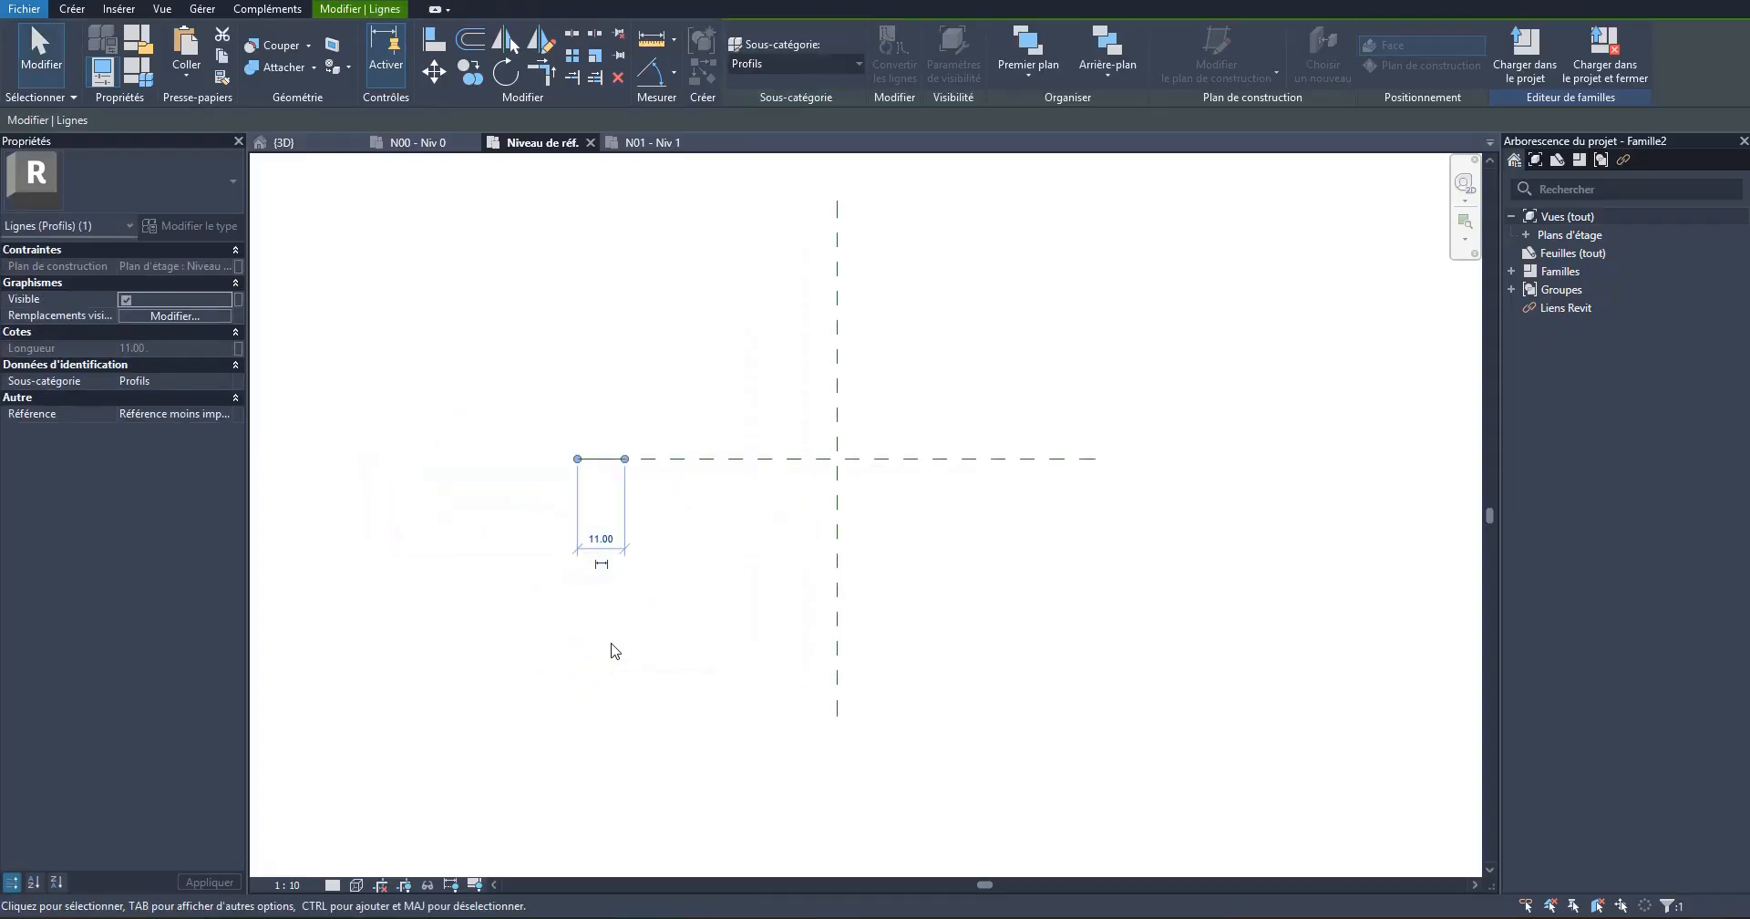
{"action": "left_click", "coordinate": [613, 597]}
Step: Move the horizontal line so its right endpoint sits on the intersection of the reference planes
{"action": "left_click", "coordinate": [578, 426]}
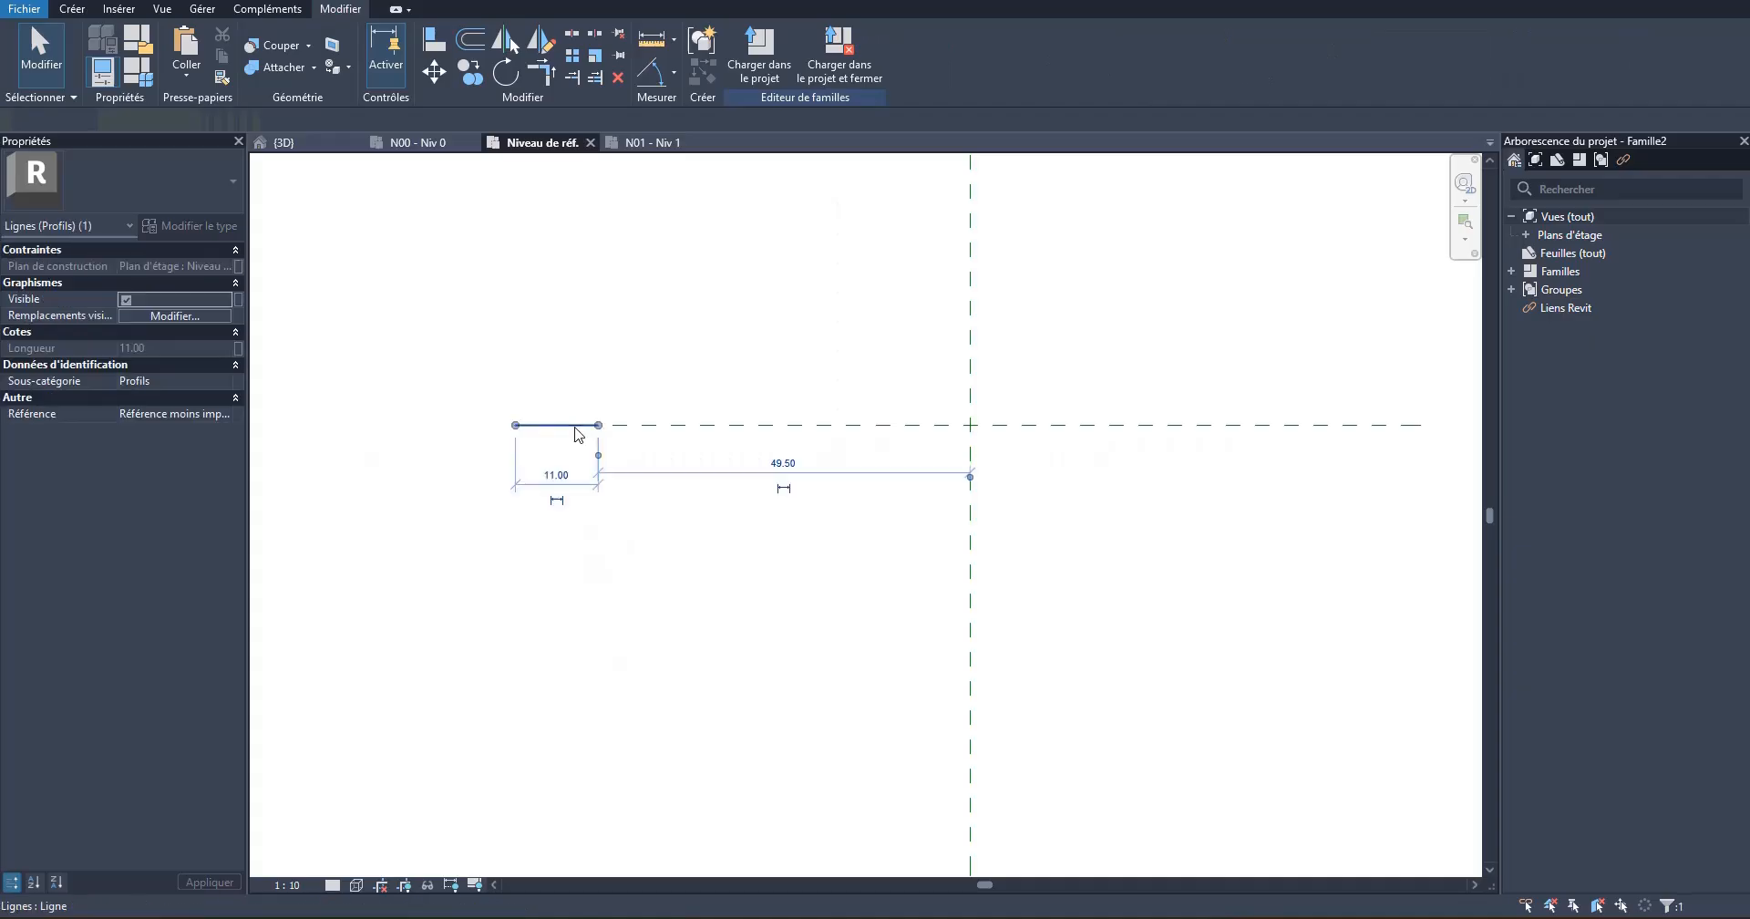
{"action": "left_click", "coordinate": [434, 71]}
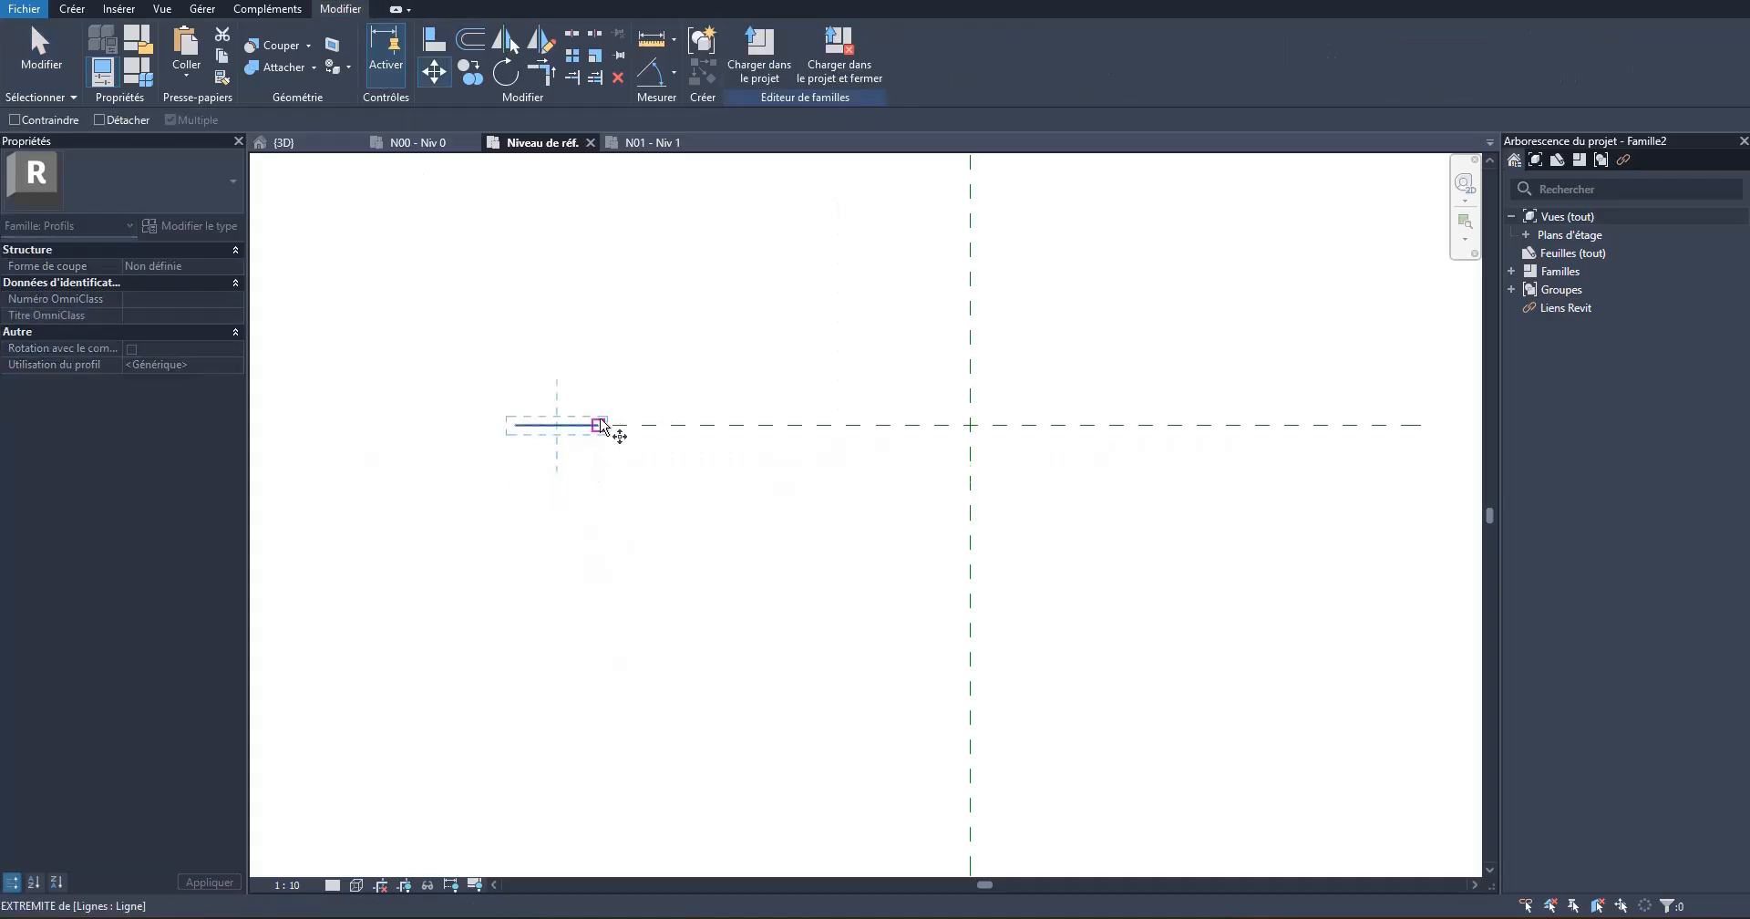
{"action": "left_click", "coordinate": [599, 425]}
{"action": "left_click", "coordinate": [973, 425]}
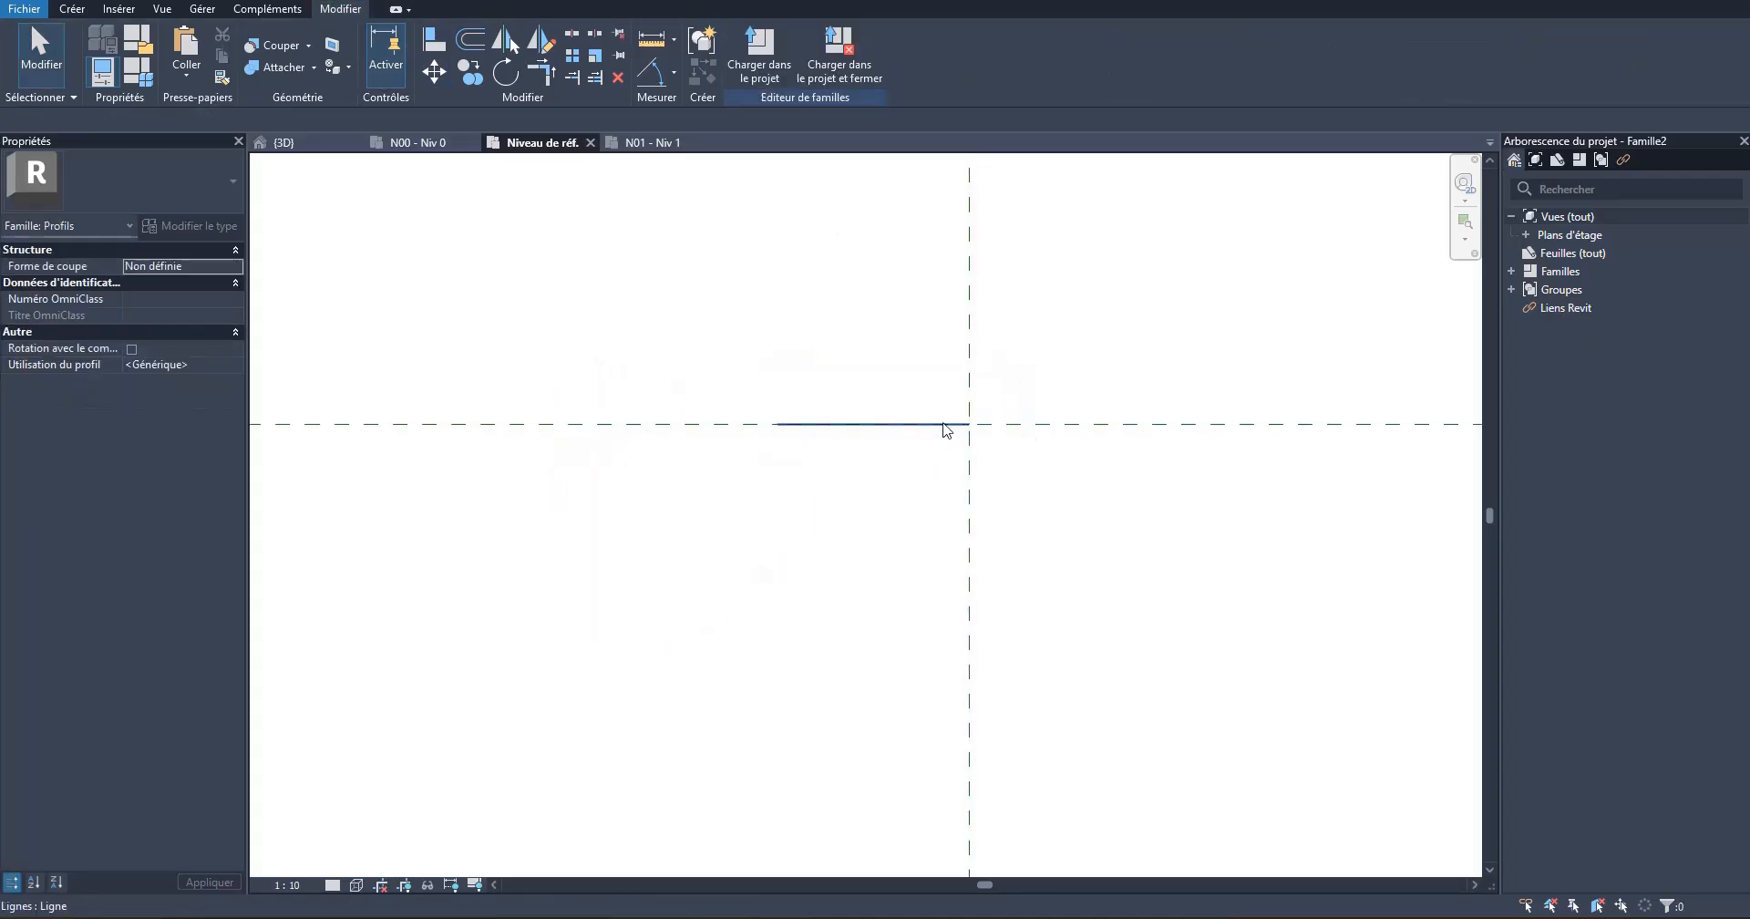
{"action": "scroll", "coordinate": [934, 450], "scroll_direction": "up", "scroll_amount": 4}
{"action": "key", "text": "Escape"}
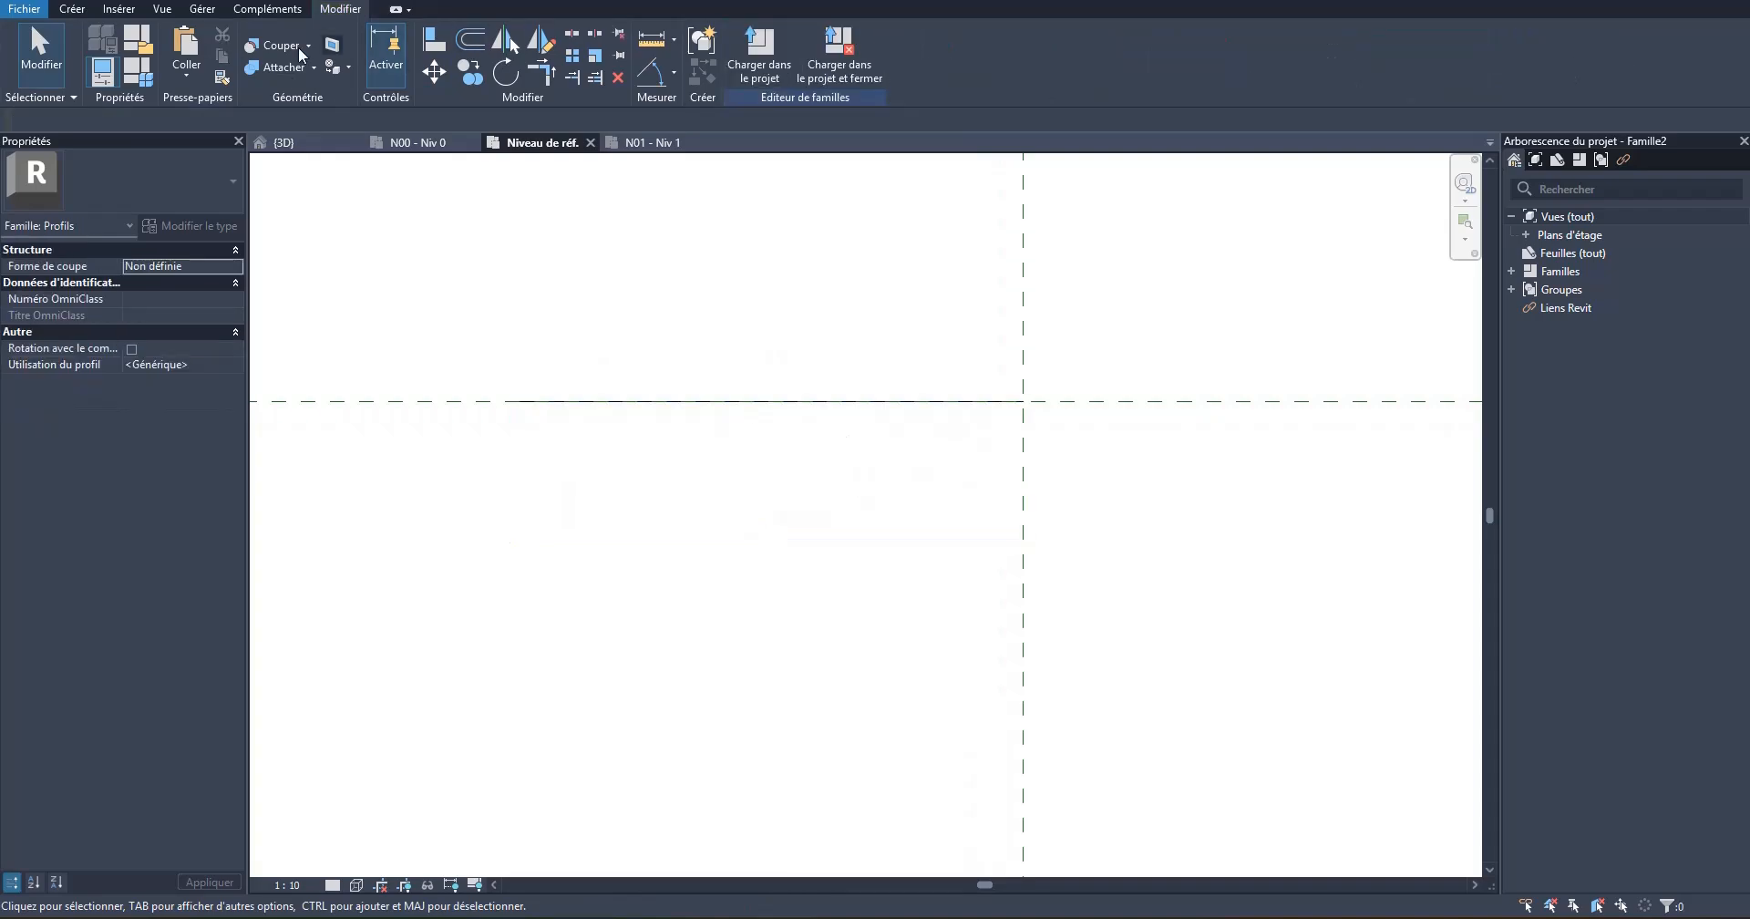
Step: From the horizontal line's left end, draw a 5 cm line straight down and continue it 0.2 cm outward to the left
{"action": "left_click", "coordinate": [72, 8]}
{"action": "left_click", "coordinate": [176, 41]}
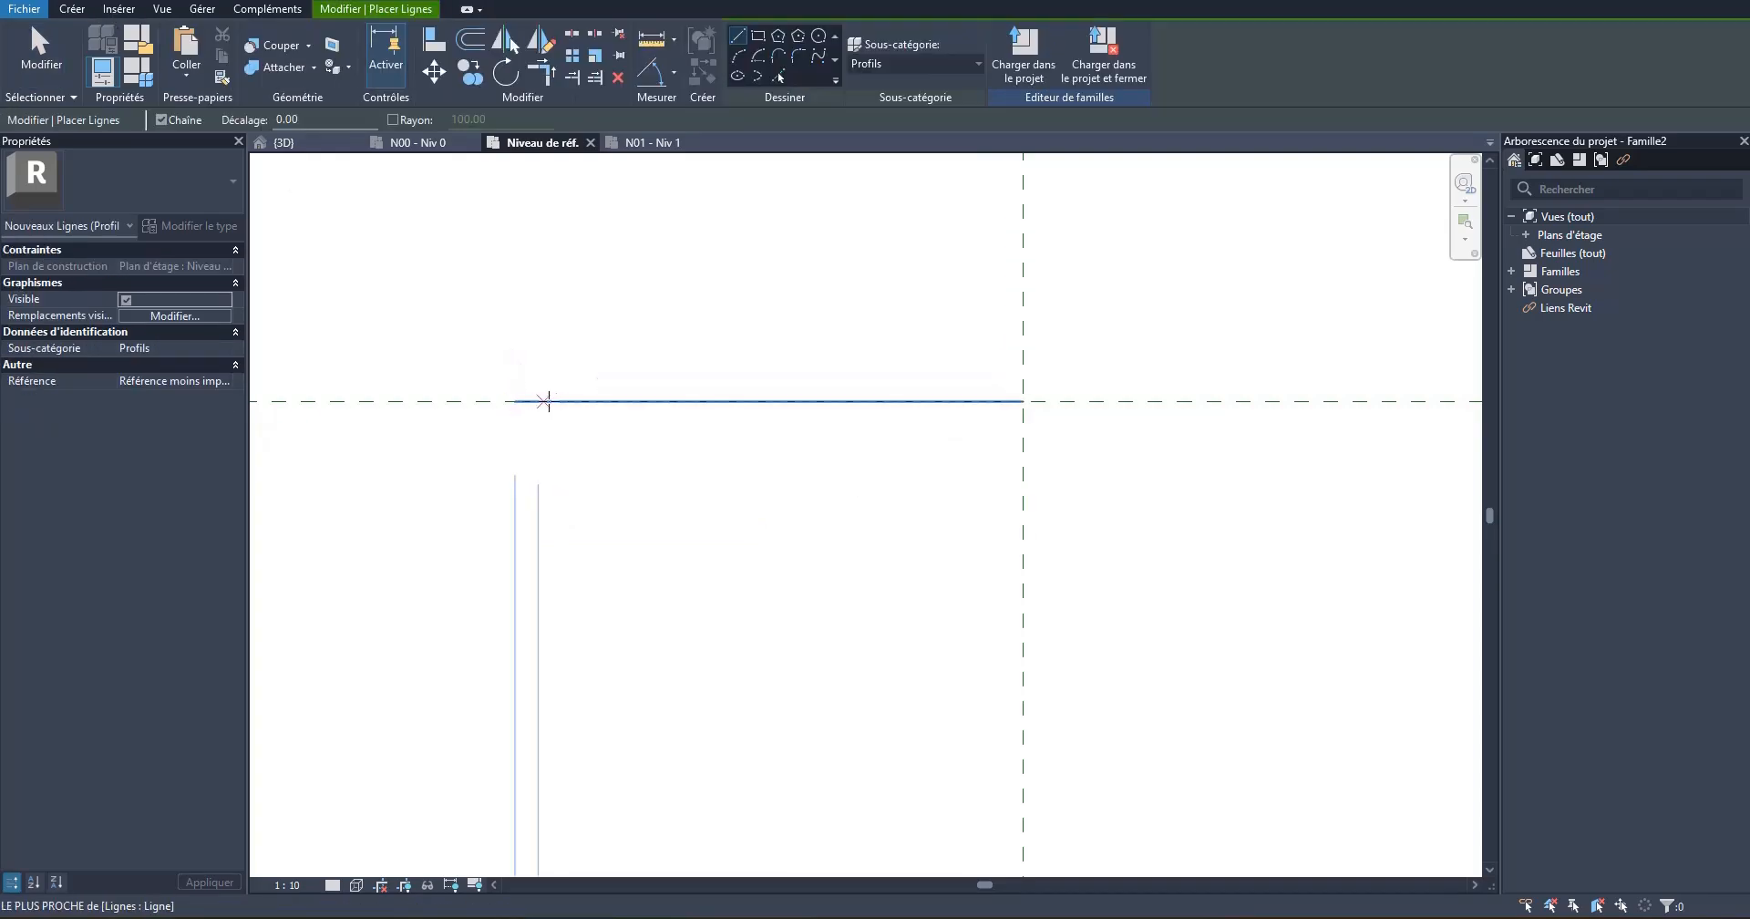
{"action": "left_click", "coordinate": [514, 401]}
{"action": "type", "text": "5"}
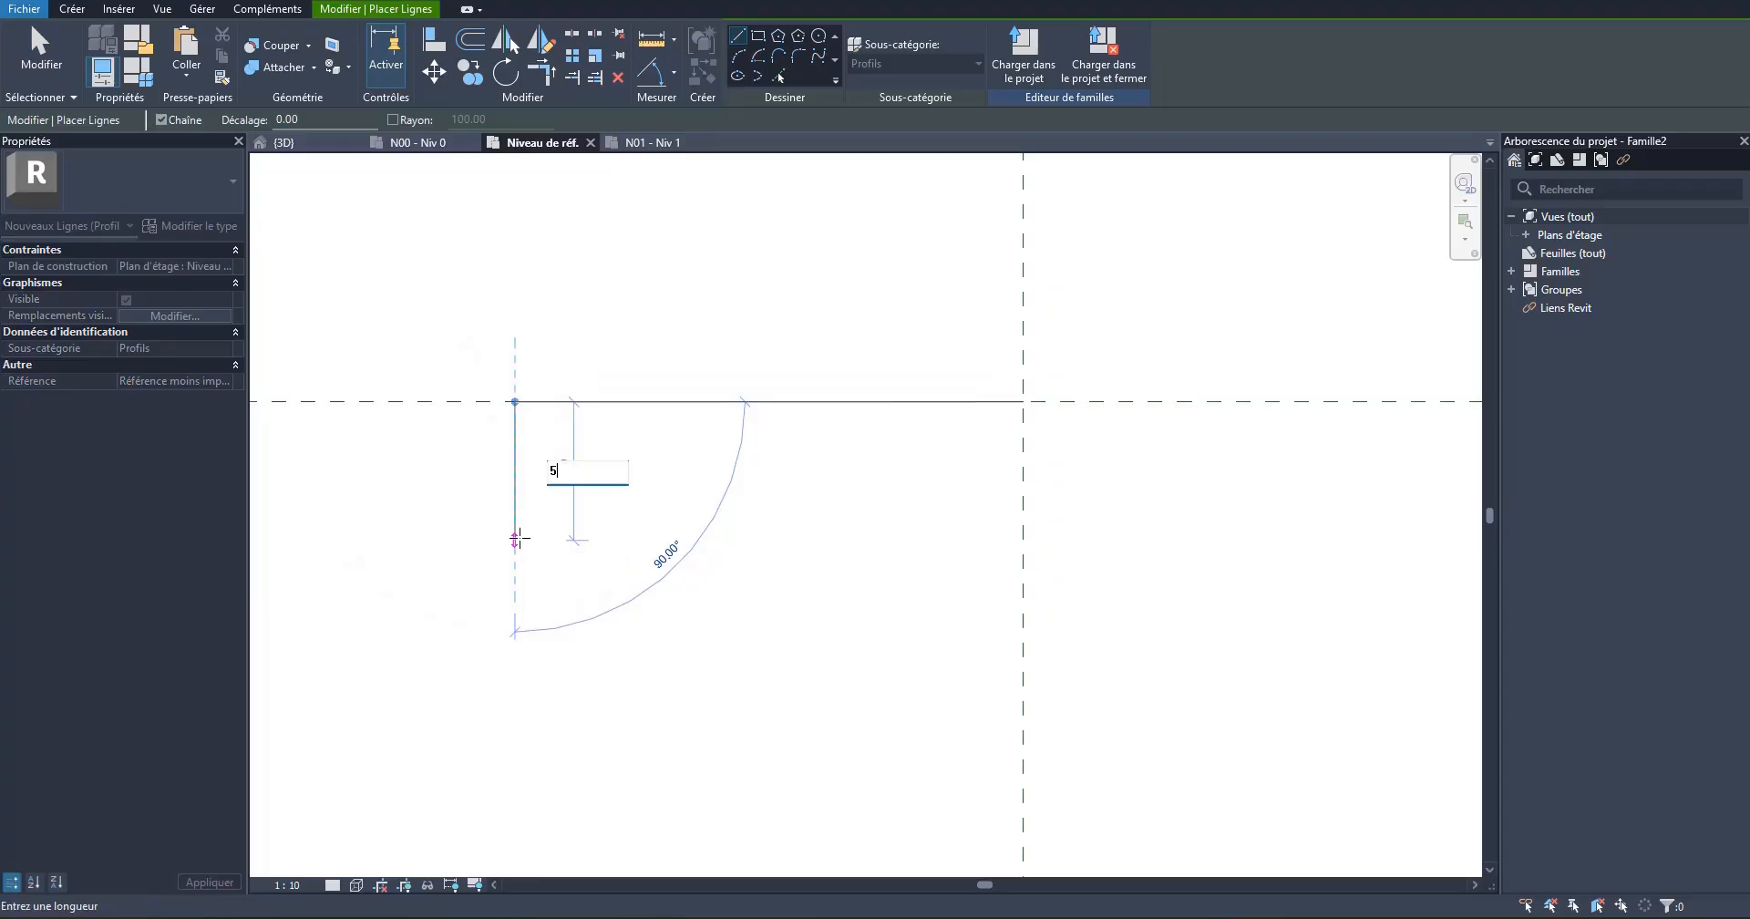
{"action": "key", "text": "Return"}
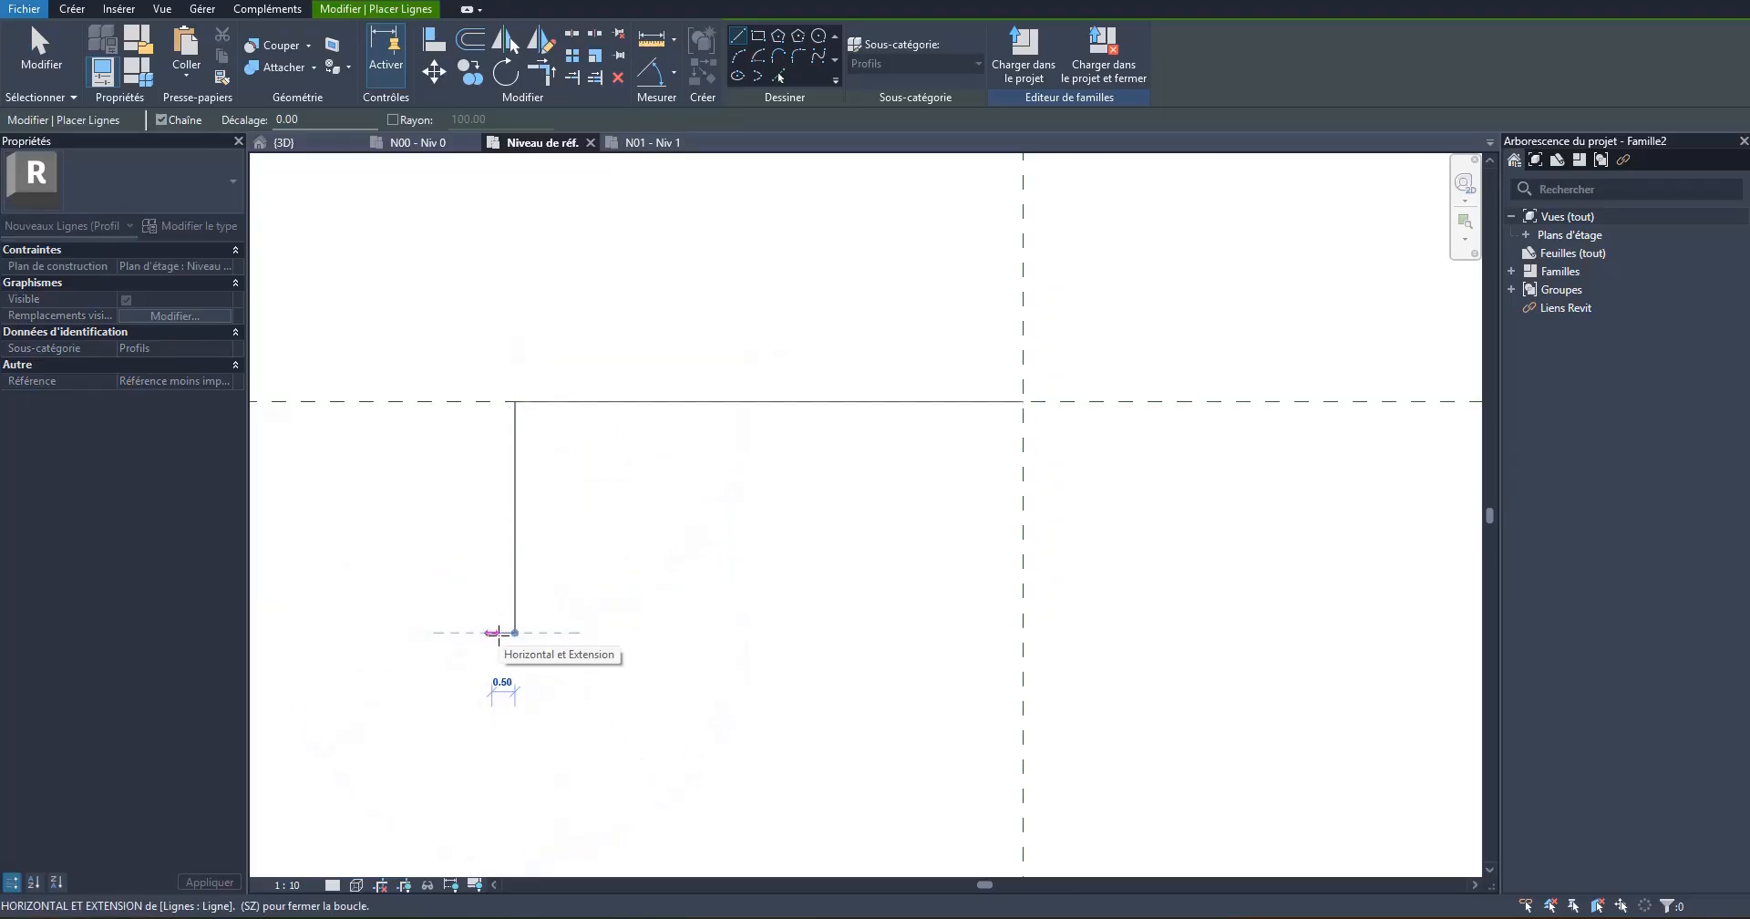
{"action": "scroll", "coordinate": [499, 635], "scroll_direction": "up", "scroll_amount": 3}
{"action": "scroll", "coordinate": [501, 636], "scroll_direction": "up", "scroll_amount": 1}
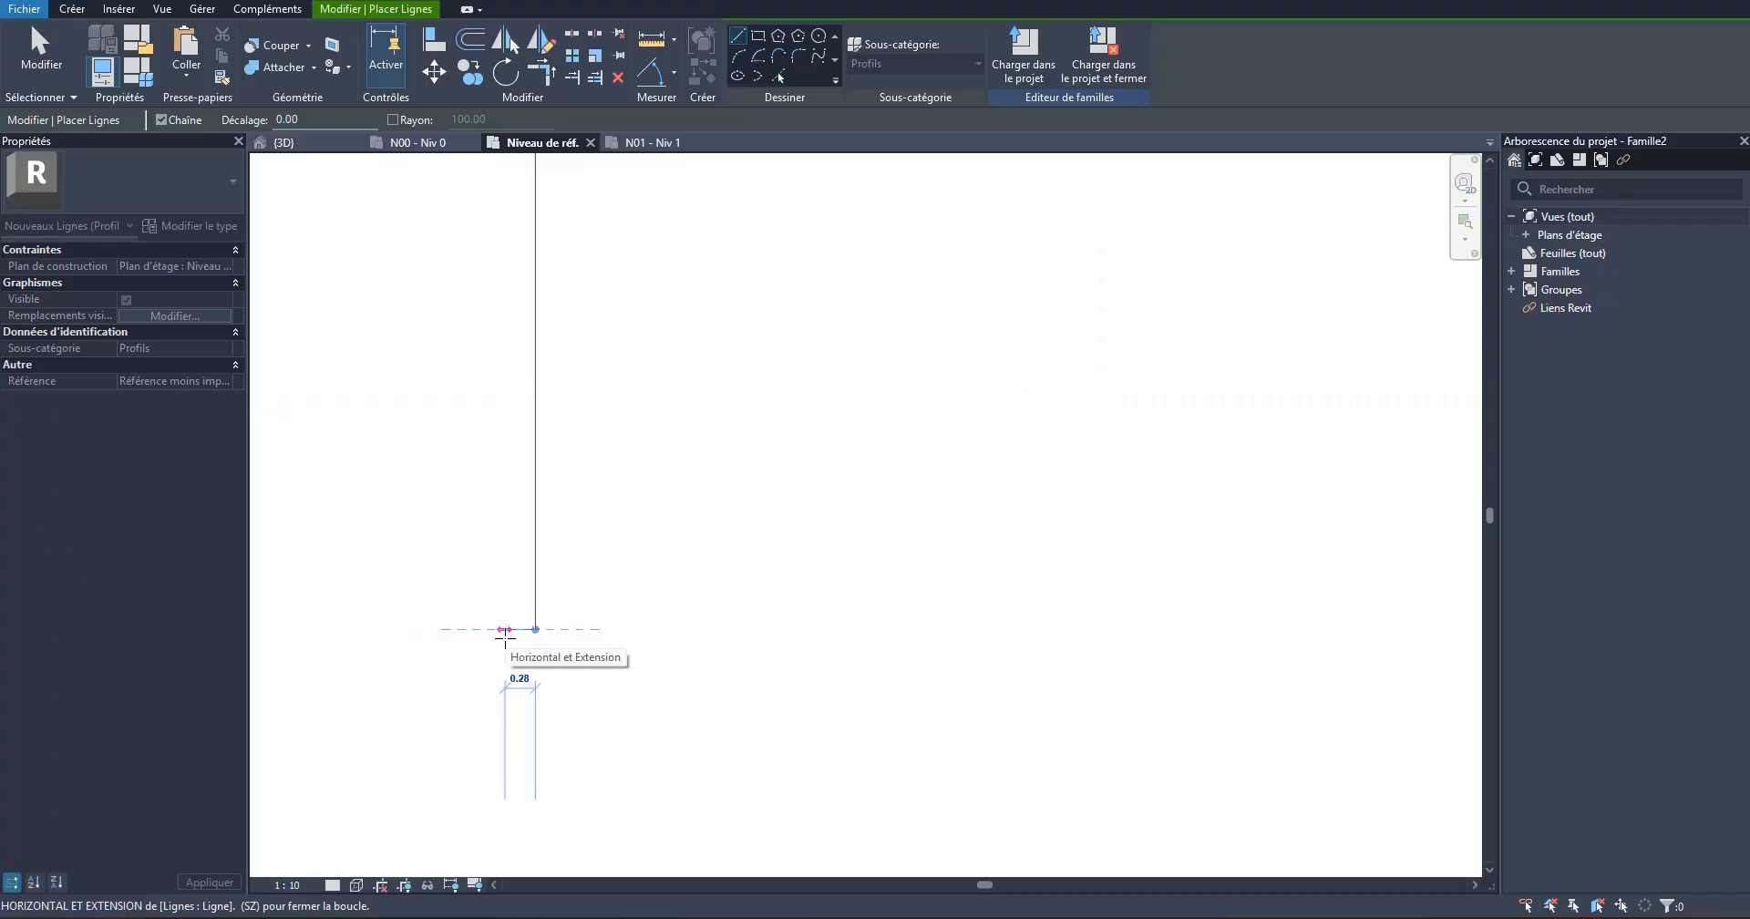
{"action": "type", "text": "0.2"}
{"action": "key", "text": "Return"}
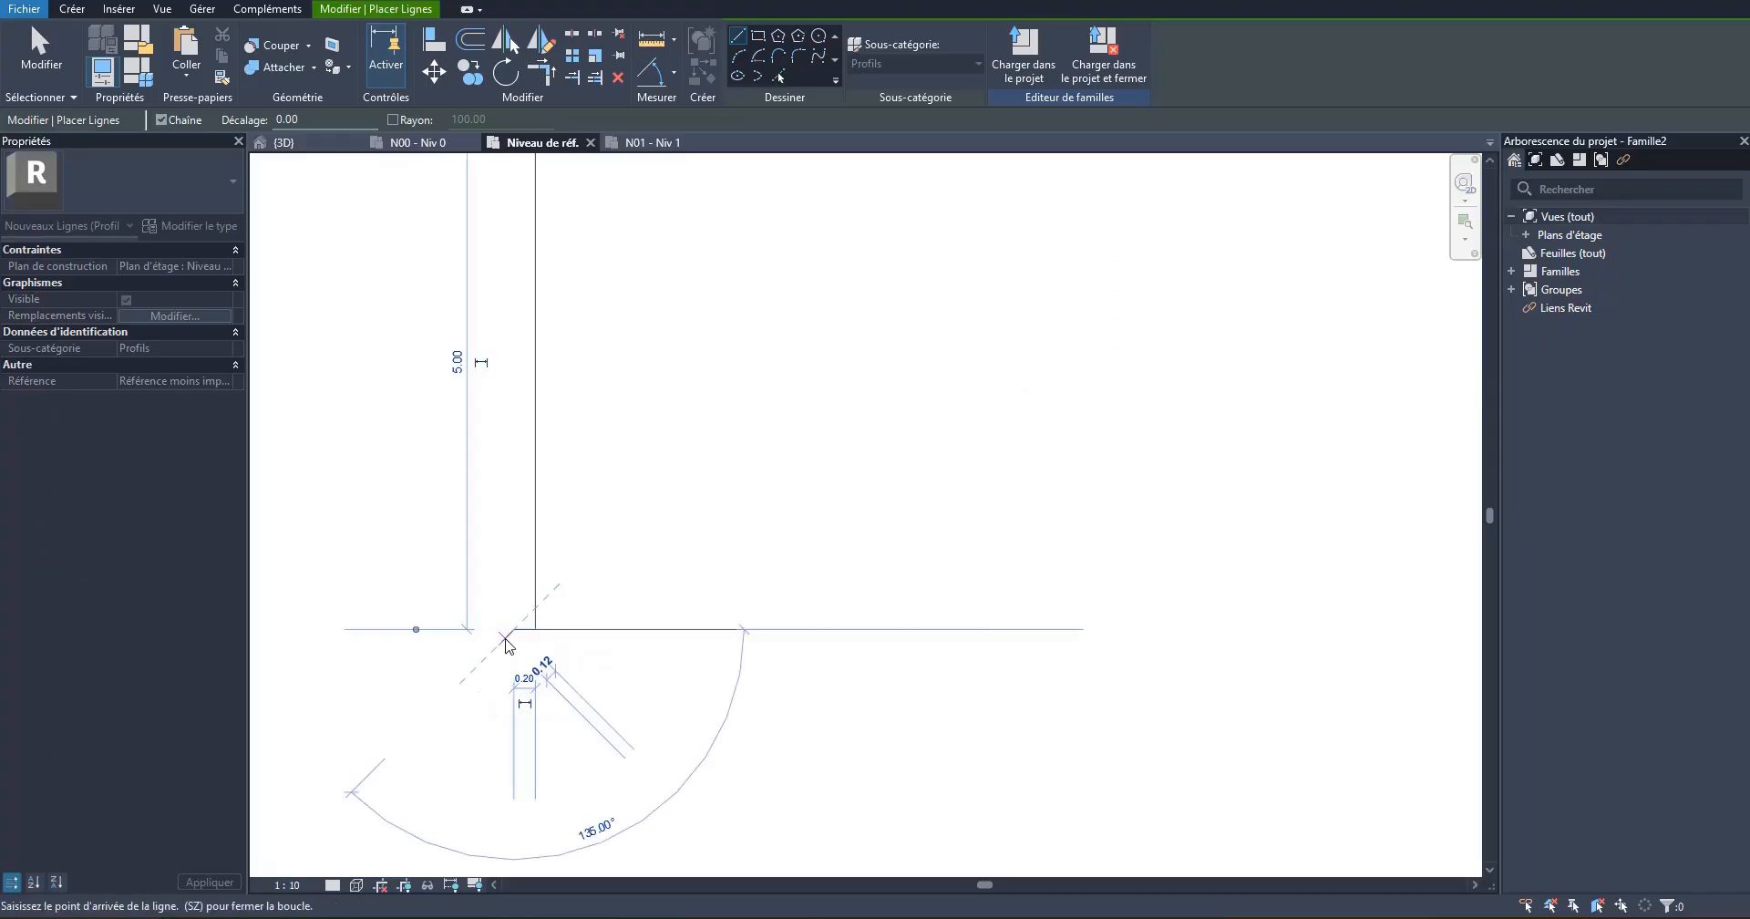
Step: Continue the outer edge up to 0.2 cm above the horizontal line and across to the vertical reference plane
{"action": "scroll", "coordinate": [586, 559], "scroll_direction": "down", "scroll_amount": 3}
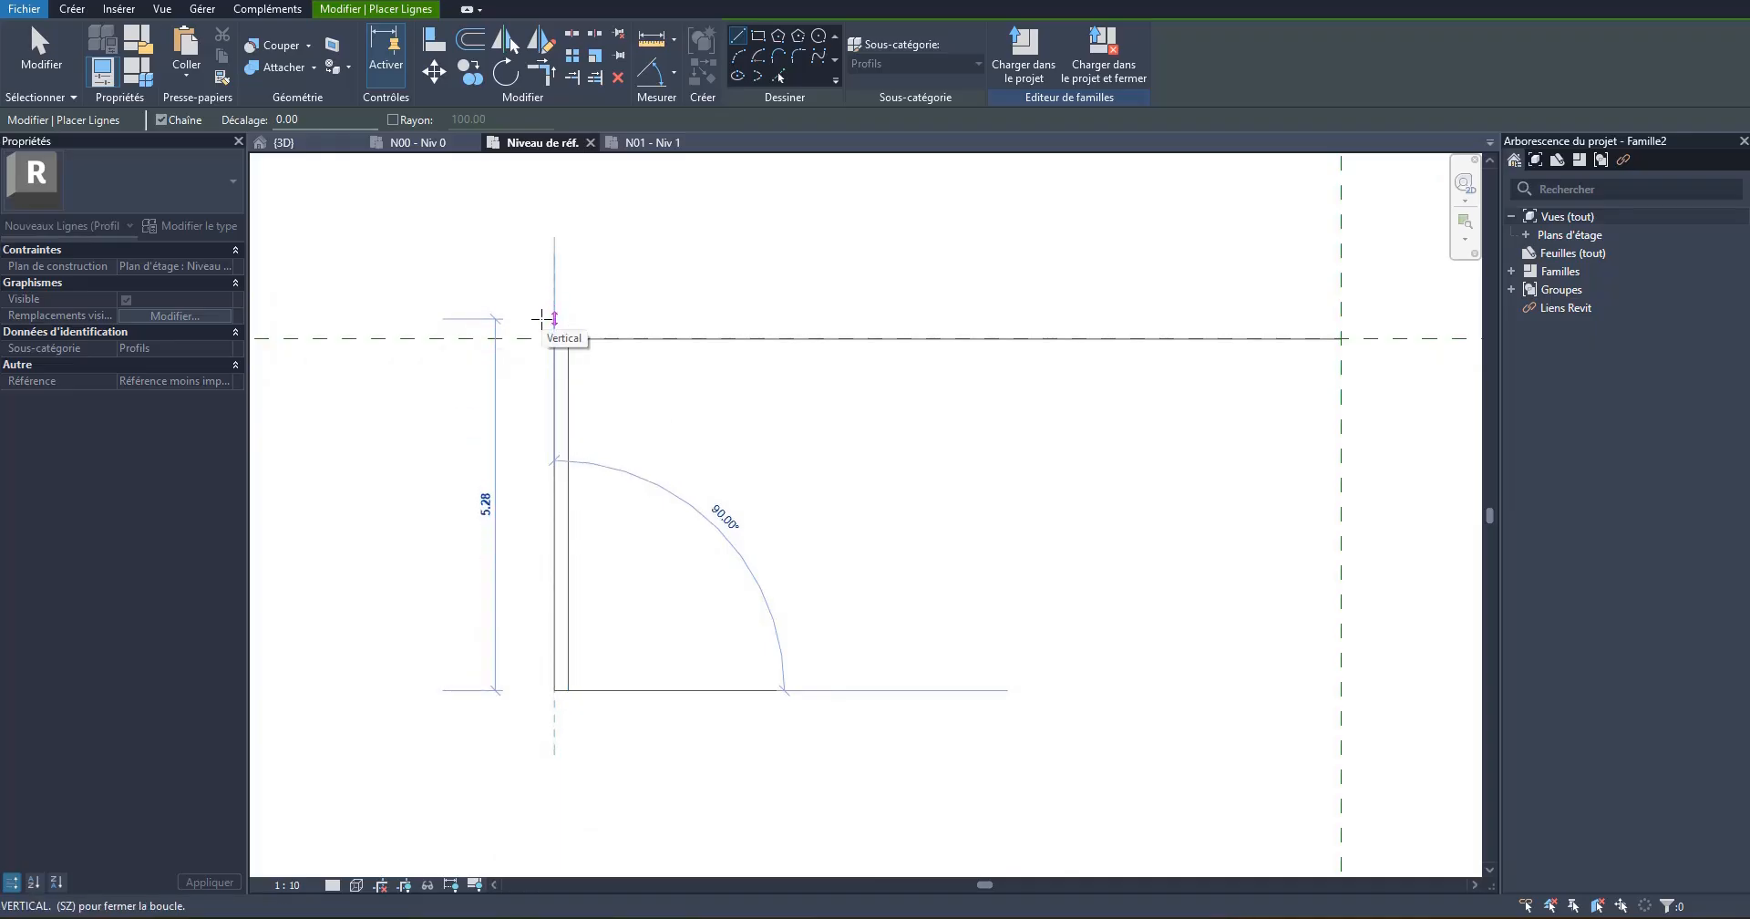
{"action": "left_click", "coordinate": [553, 322]}
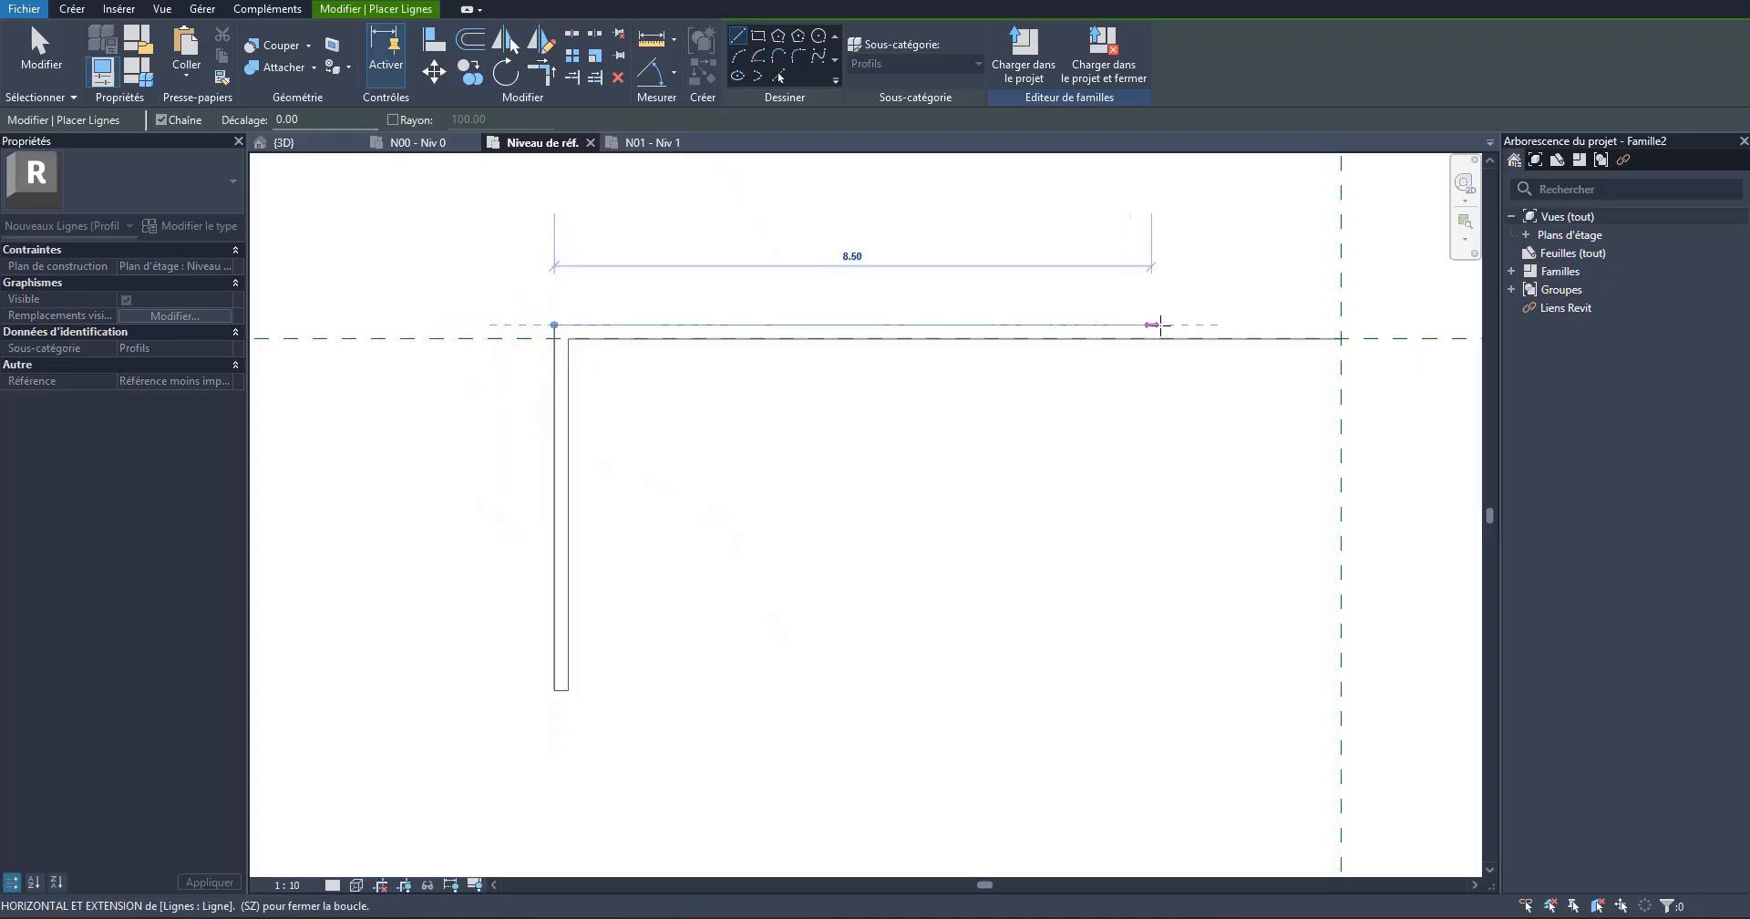
{"action": "left_click", "coordinate": [1340, 324]}
{"action": "key", "text": "Escape"}
{"action": "key", "text": "Escape"}
{"action": "scroll", "coordinate": [803, 357], "scroll_direction": "down", "scroll_amount": 2}
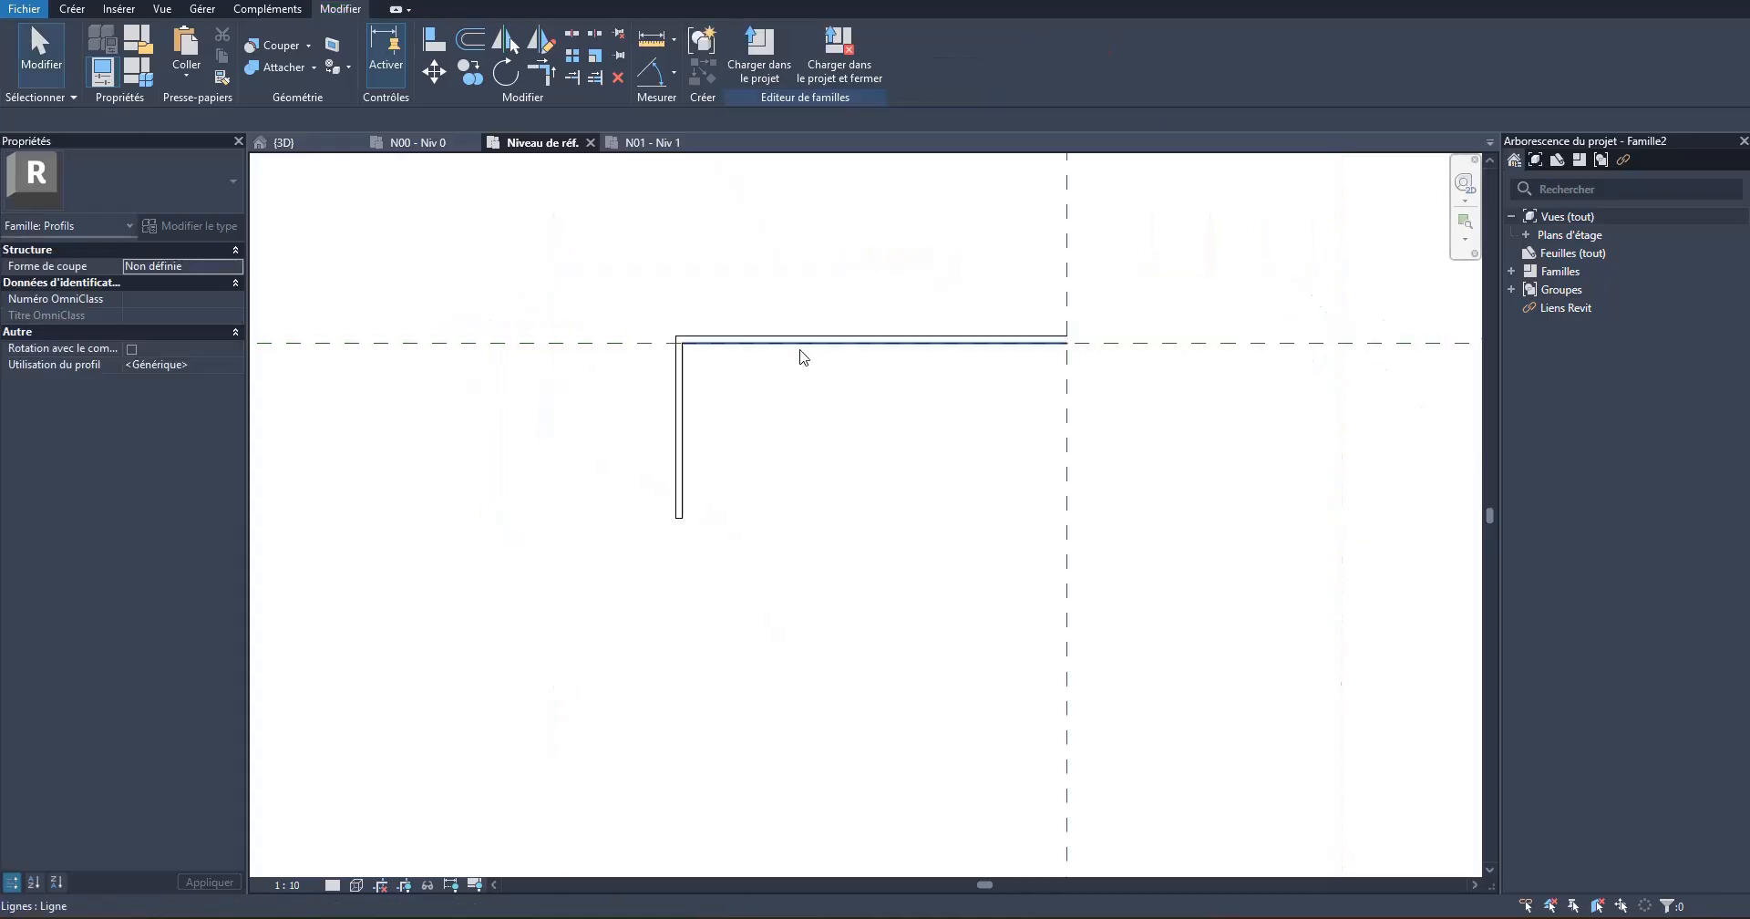
Step: Mirror the five lines of the half profile about the vertical centre reference plane
{"action": "scroll", "coordinate": [1173, 350], "scroll_direction": "up", "scroll_amount": 2}
{"action": "scroll", "coordinate": [992, 336], "scroll_direction": "down", "scroll_amount": 1}
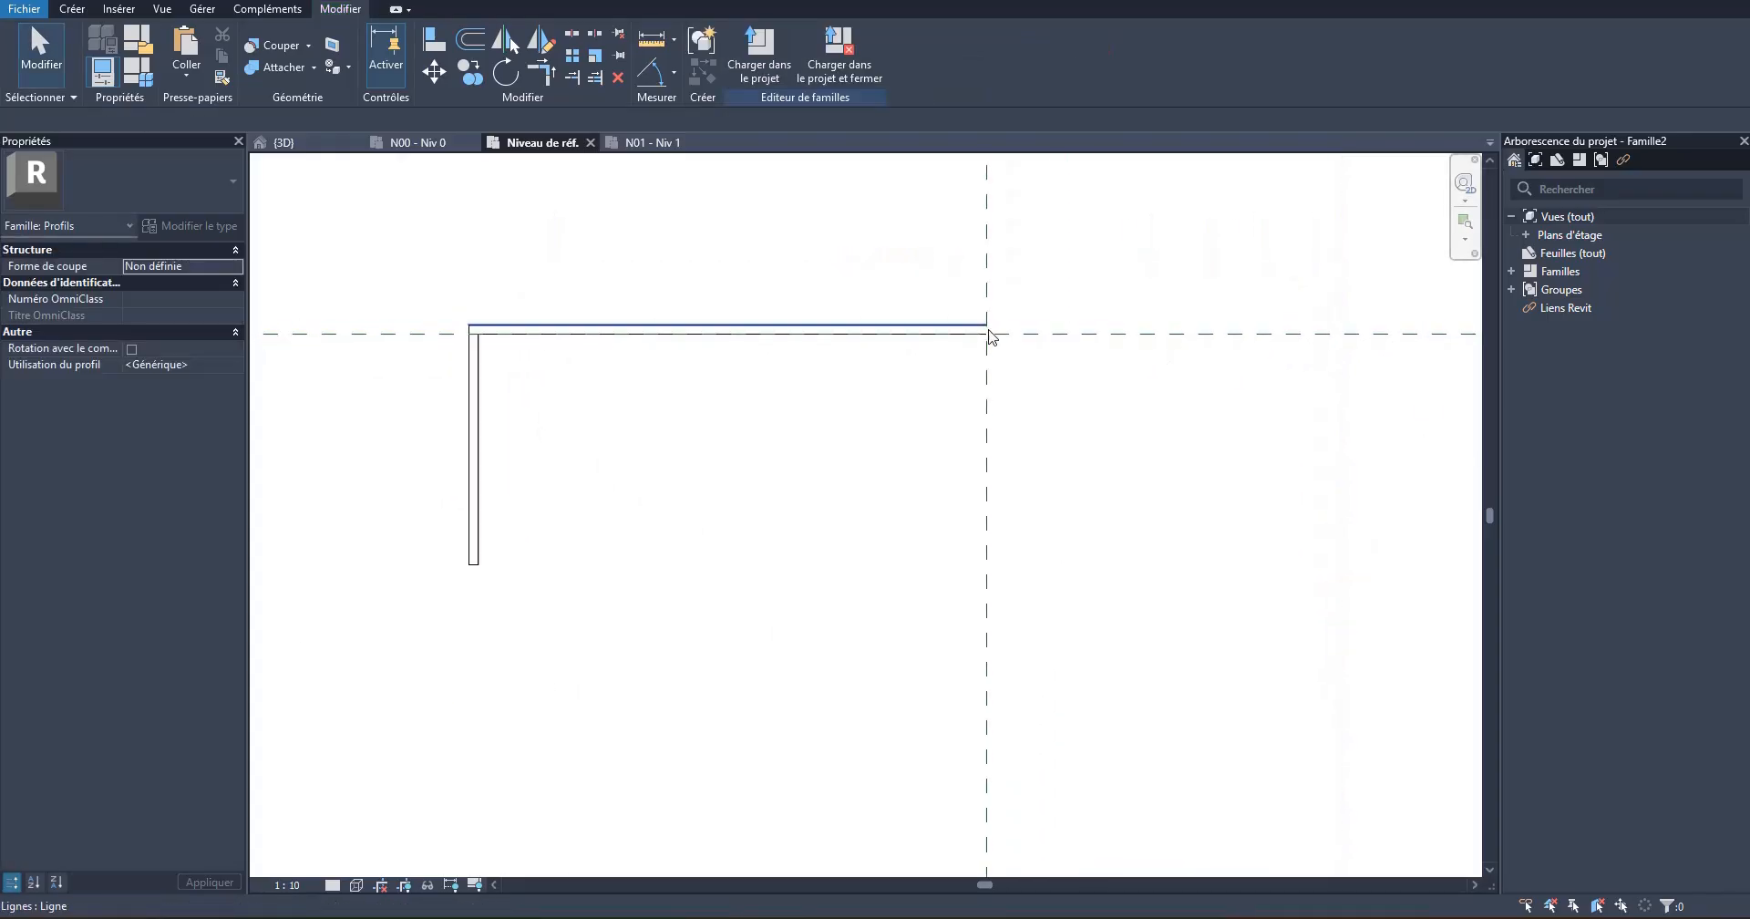
{"action": "left_click", "coordinate": [856, 325]}
{"action": "left_click", "coordinate": [824, 334], "text": "ctrl"}
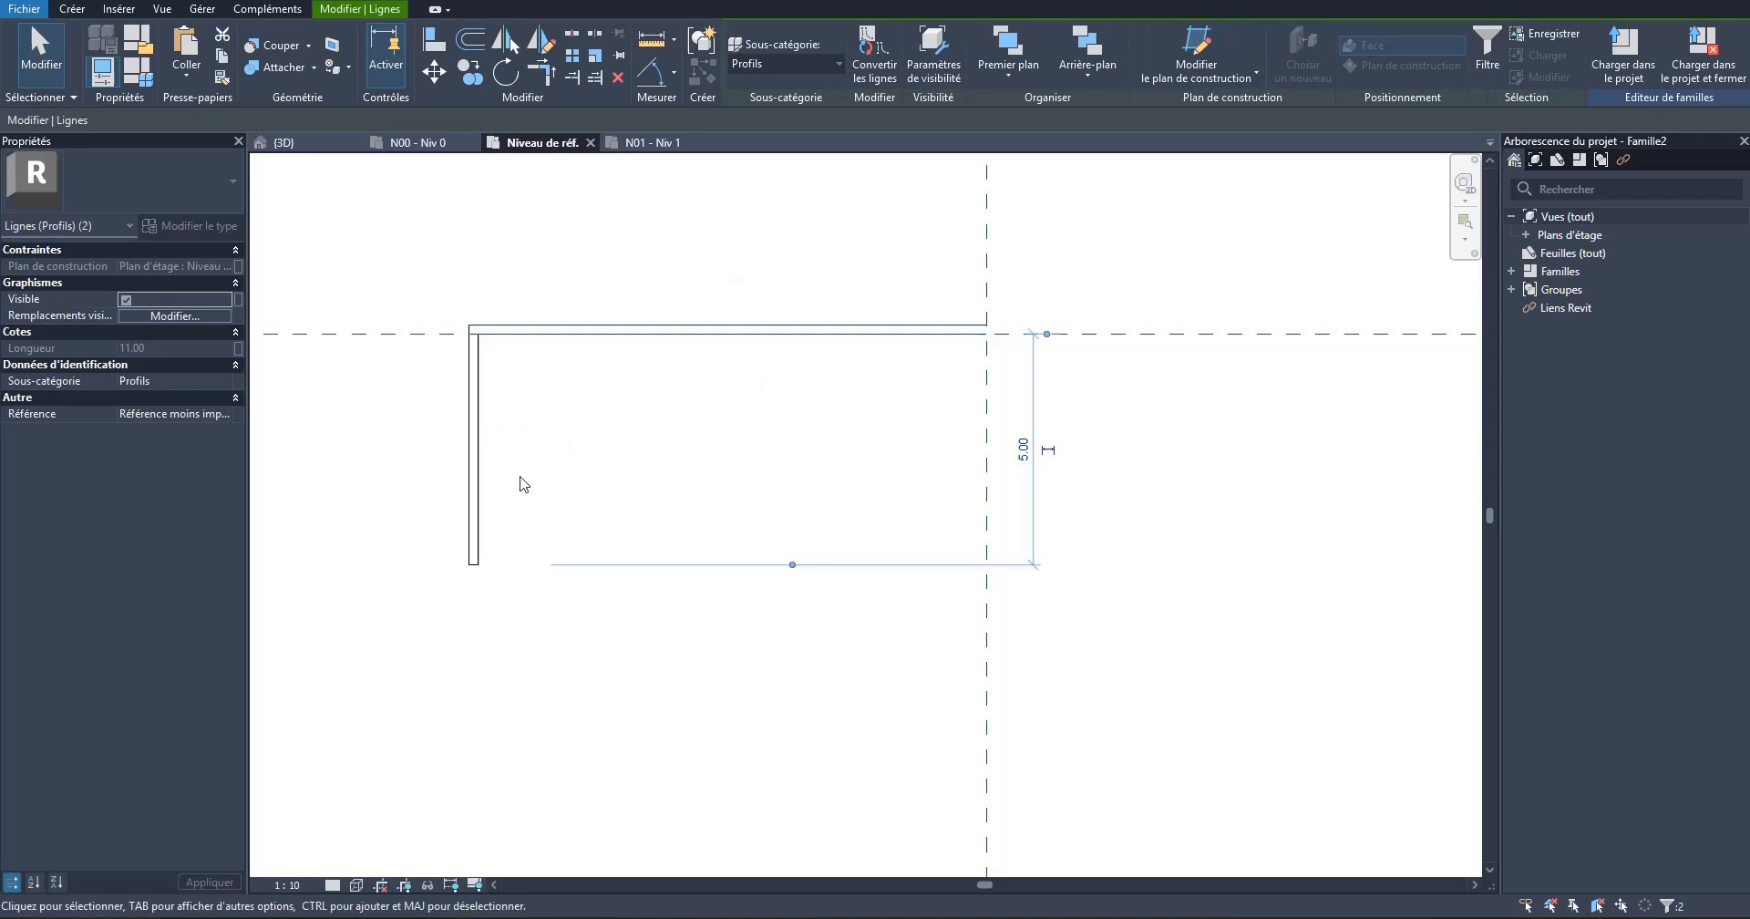
{"action": "left_click_drag", "start_coordinate": [524, 615], "coordinate": [449, 531], "text": "ctrl"}
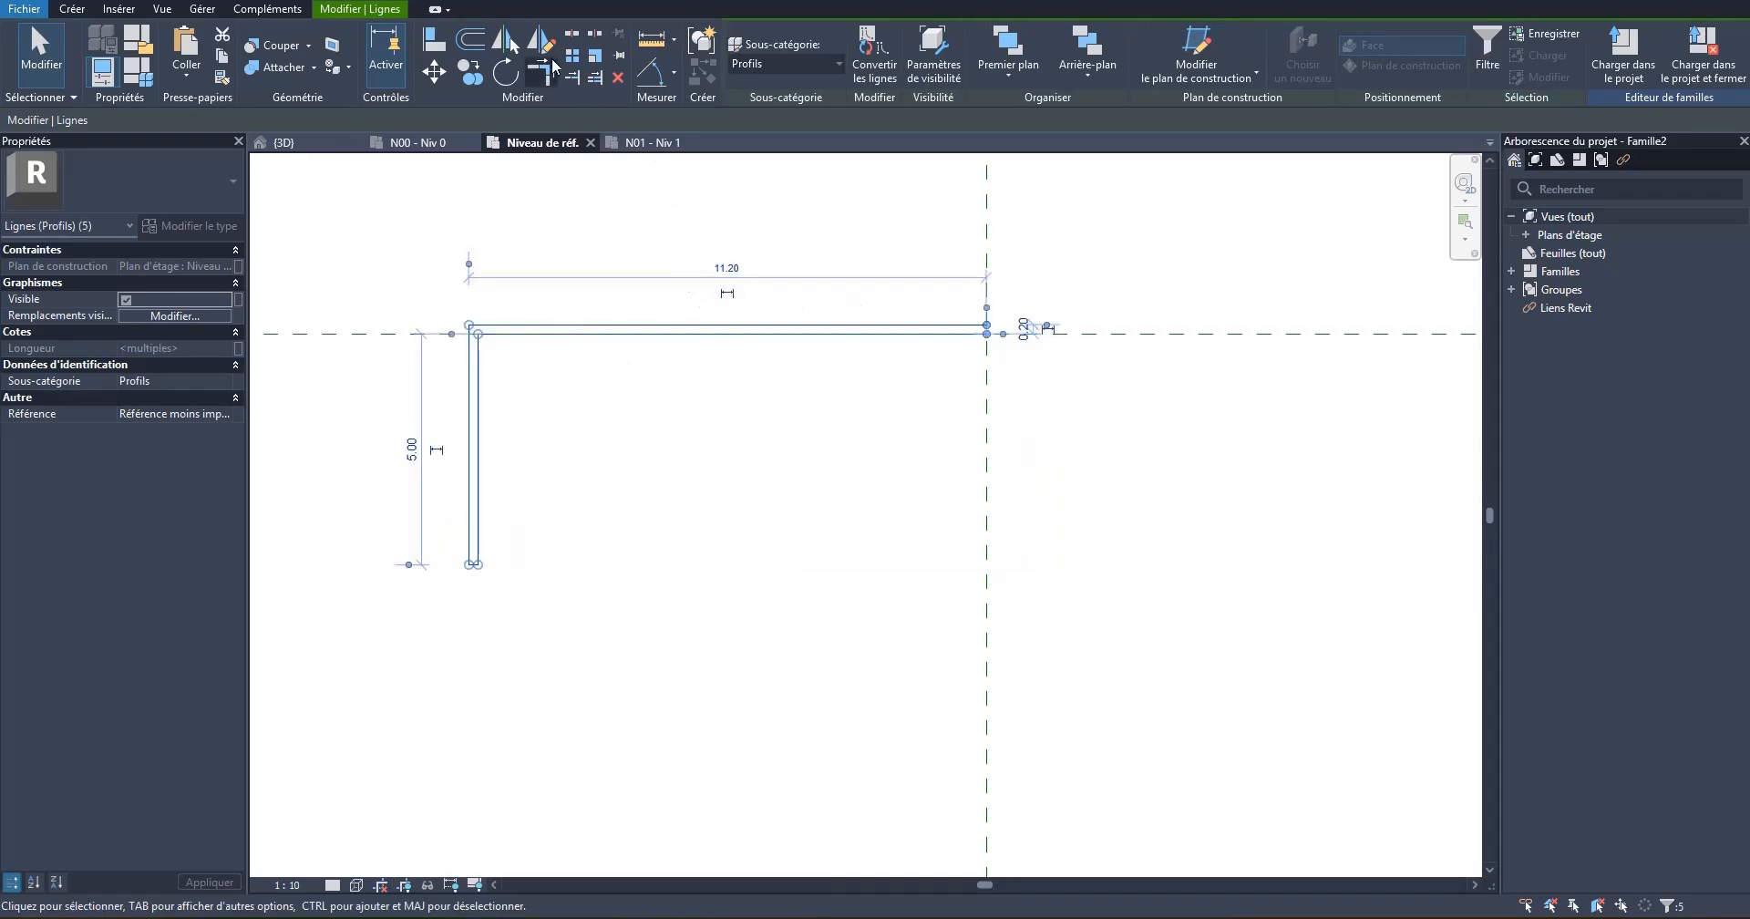
{"action": "left_click", "coordinate": [506, 41]}
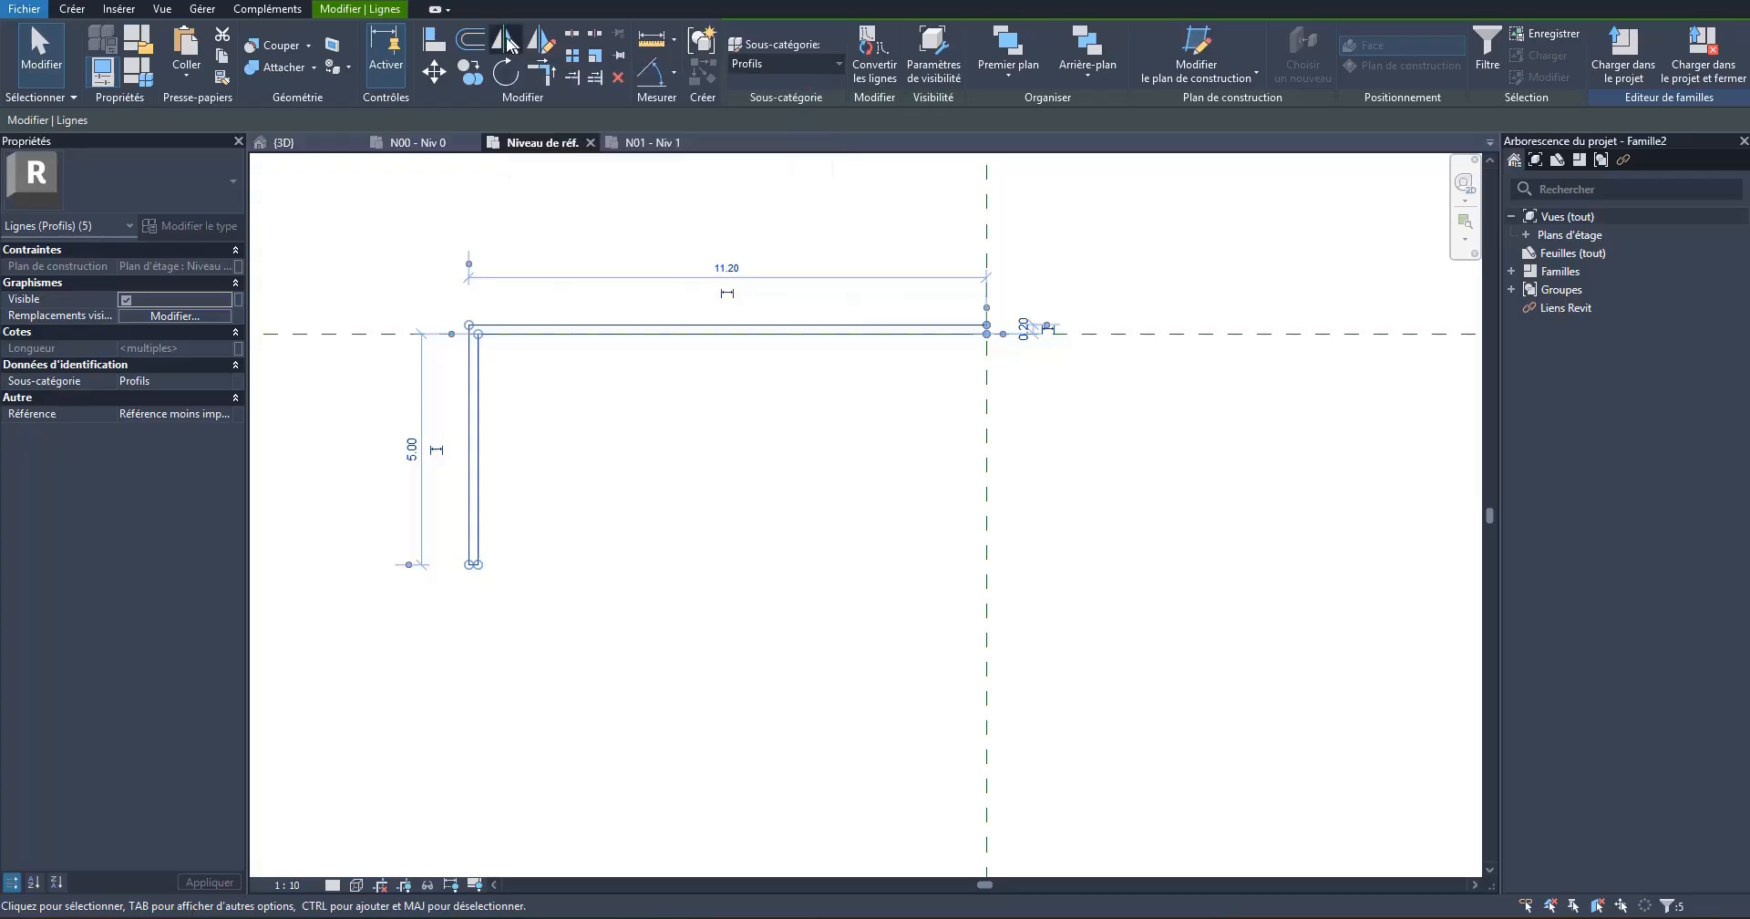
{"action": "left_click", "coordinate": [989, 216]}
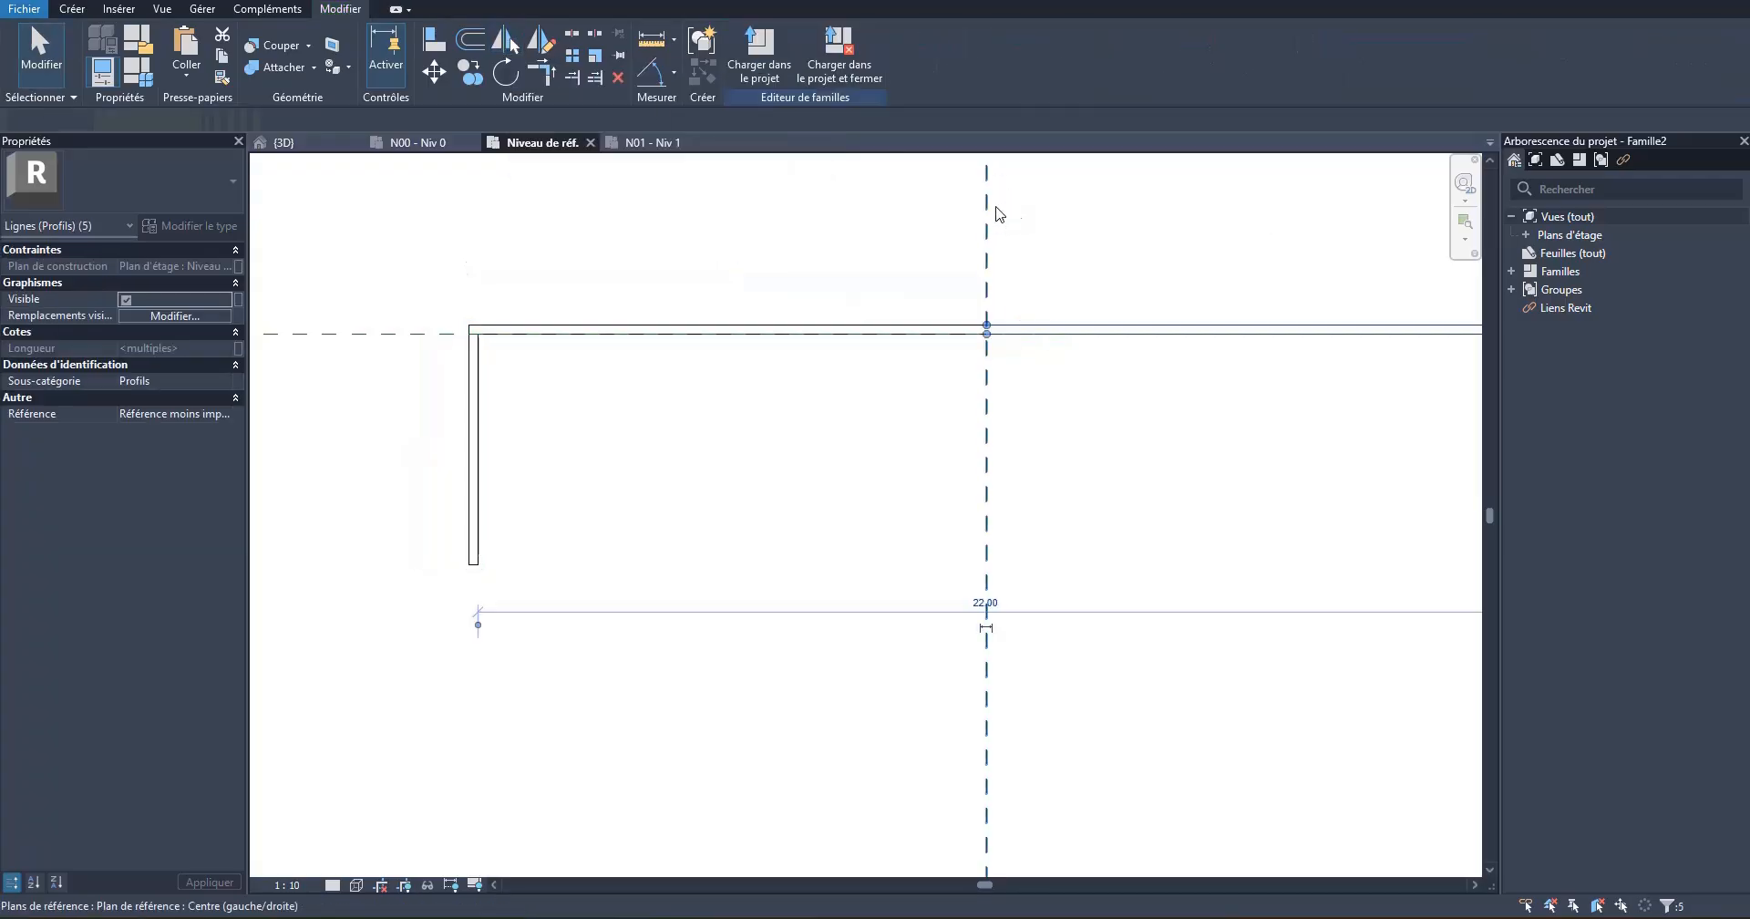
{"action": "scroll", "coordinate": [806, 397], "scroll_direction": "down", "scroll_amount": 2}
{"action": "left_click", "coordinate": [1081, 438]}
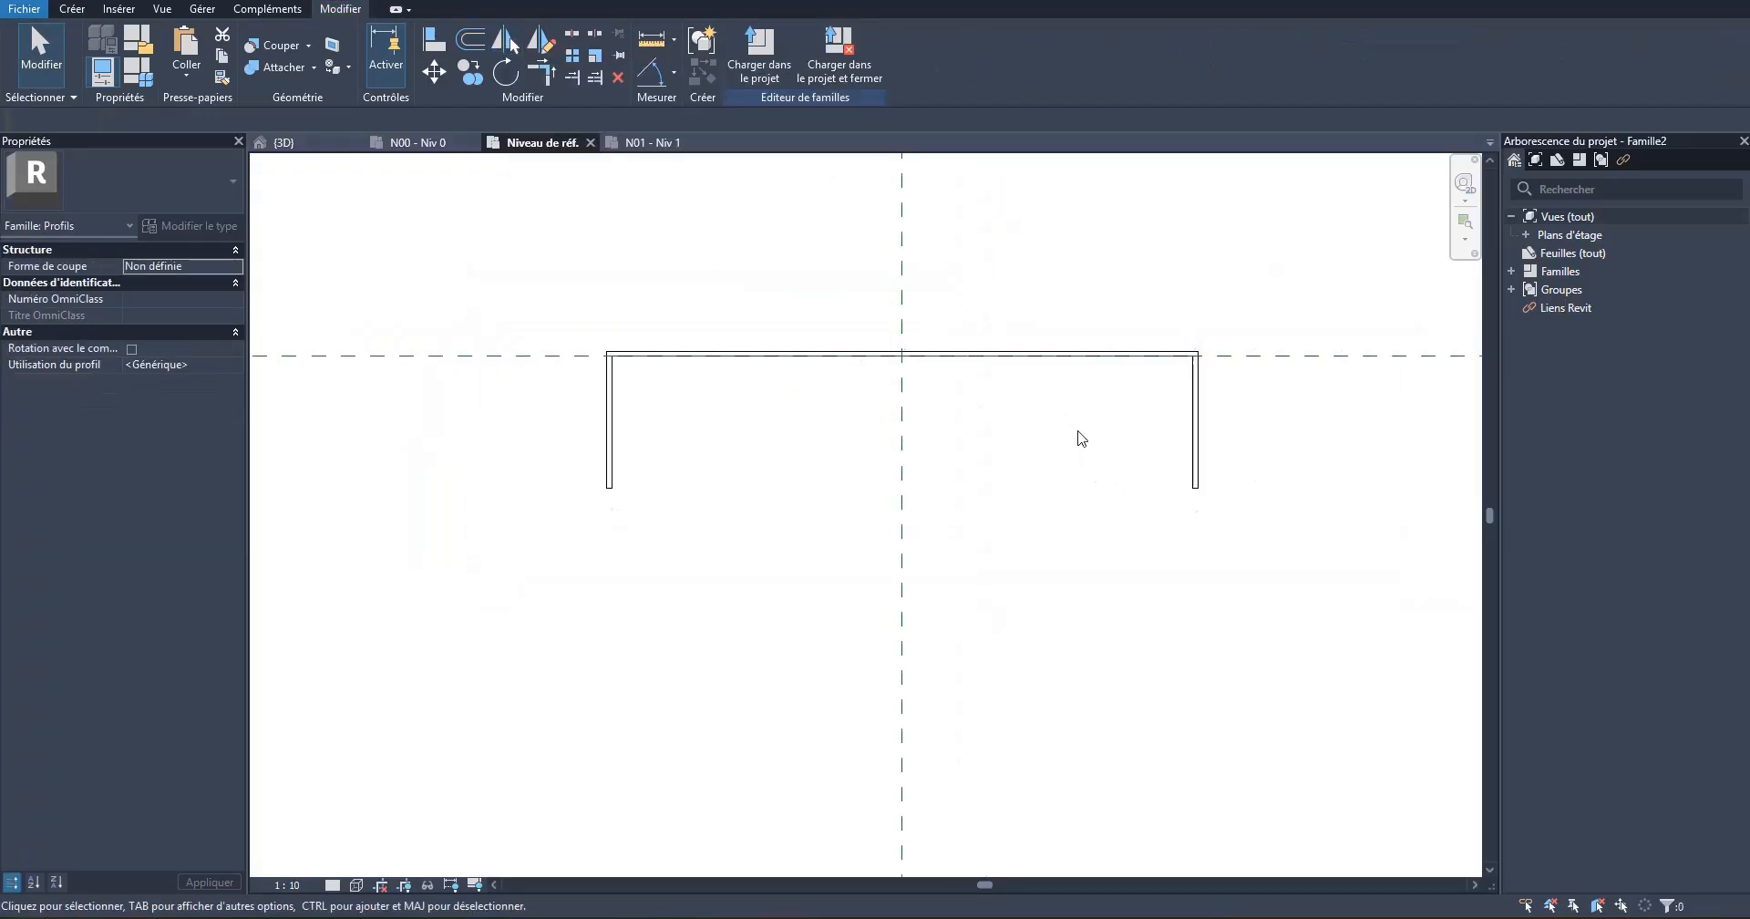
Step: Add aligned dimensions below the profile from each leg's inner edge to the vertical centre reference plane
{"action": "scroll", "coordinate": [1091, 417], "scroll_direction": "up", "scroll_amount": 1}
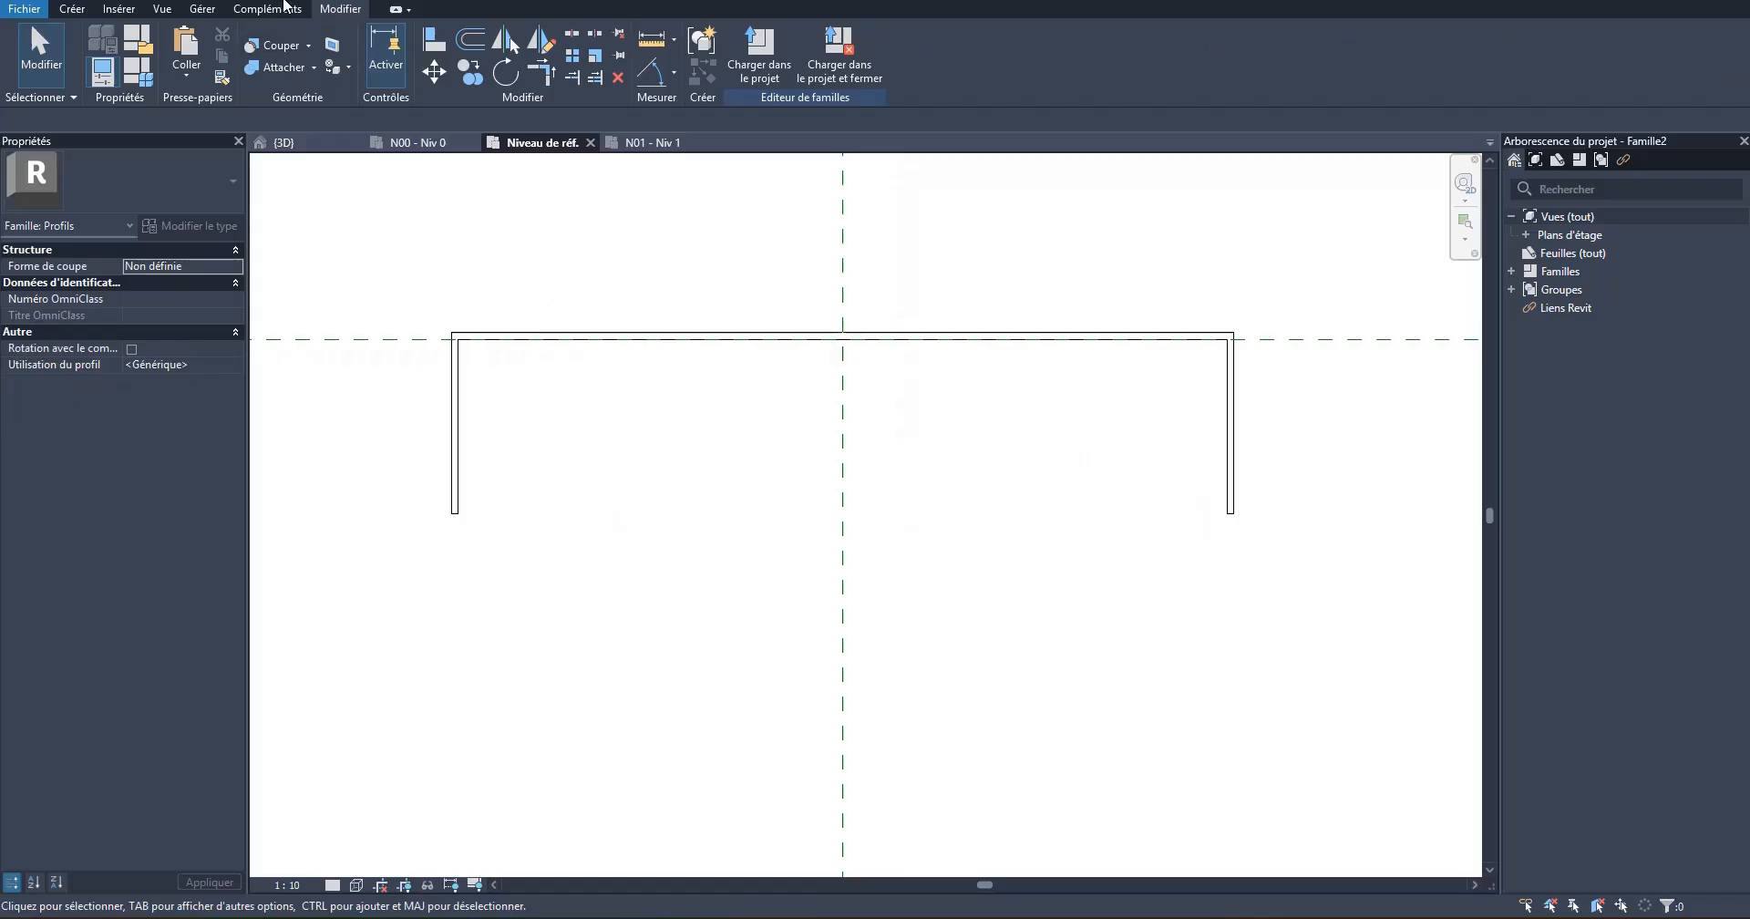
{"action": "key", "text": "d"}
{"action": "key", "text": "i"}
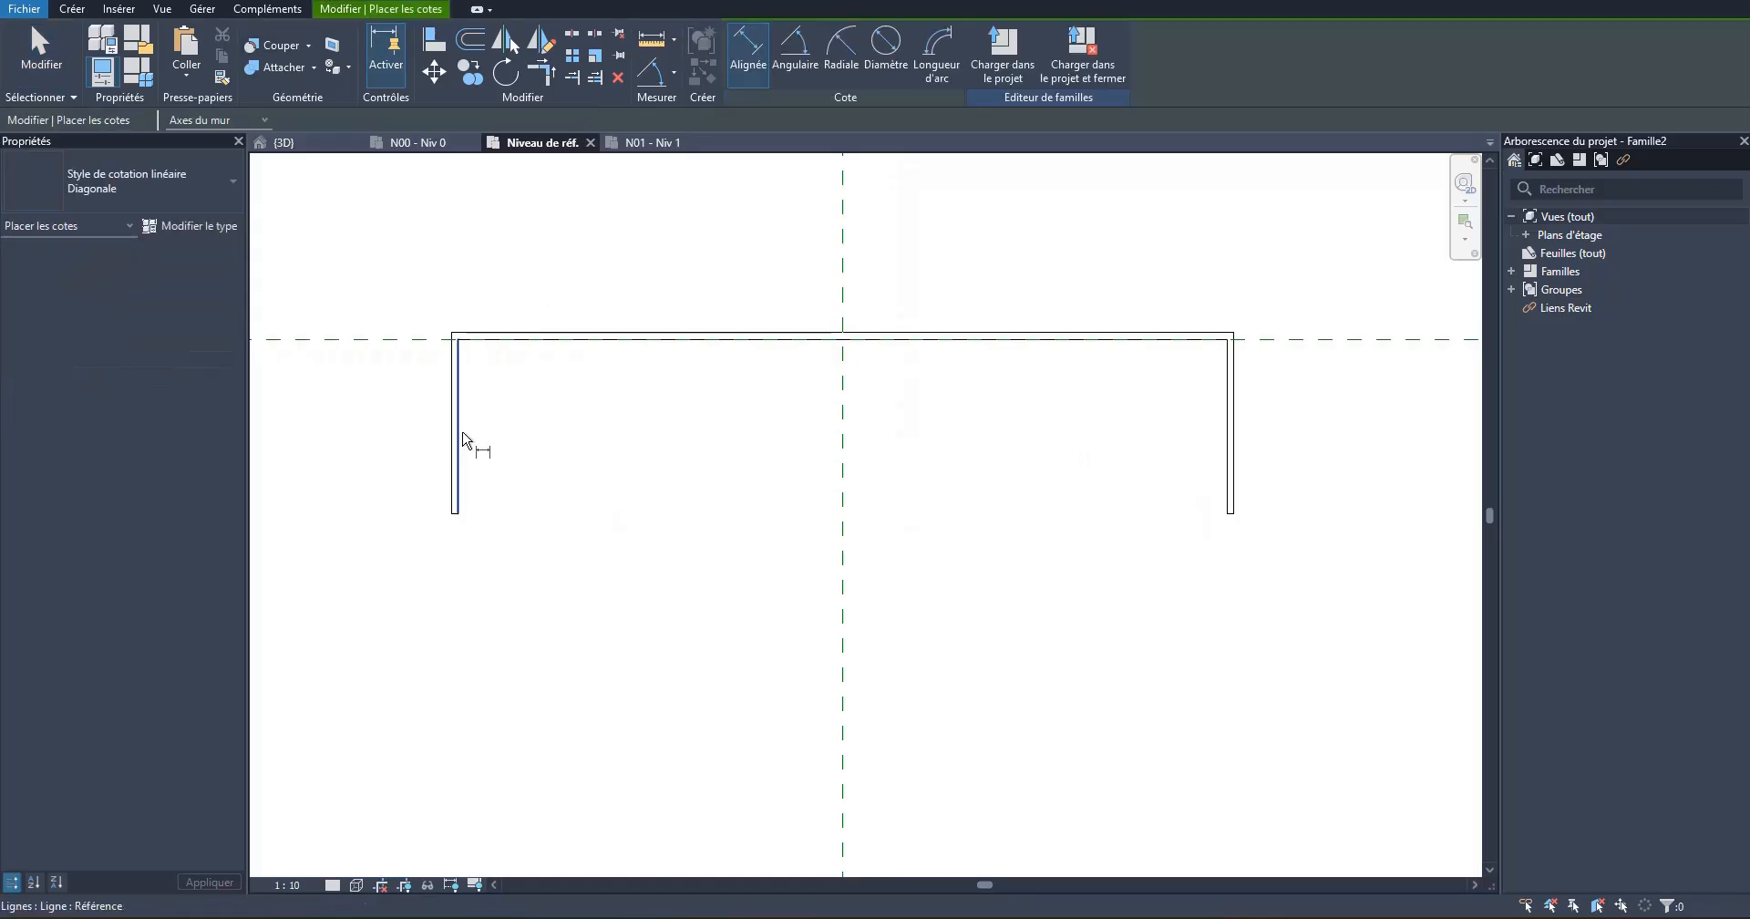
{"action": "left_click", "coordinate": [459, 440]}
{"action": "left_click", "coordinate": [842, 456]}
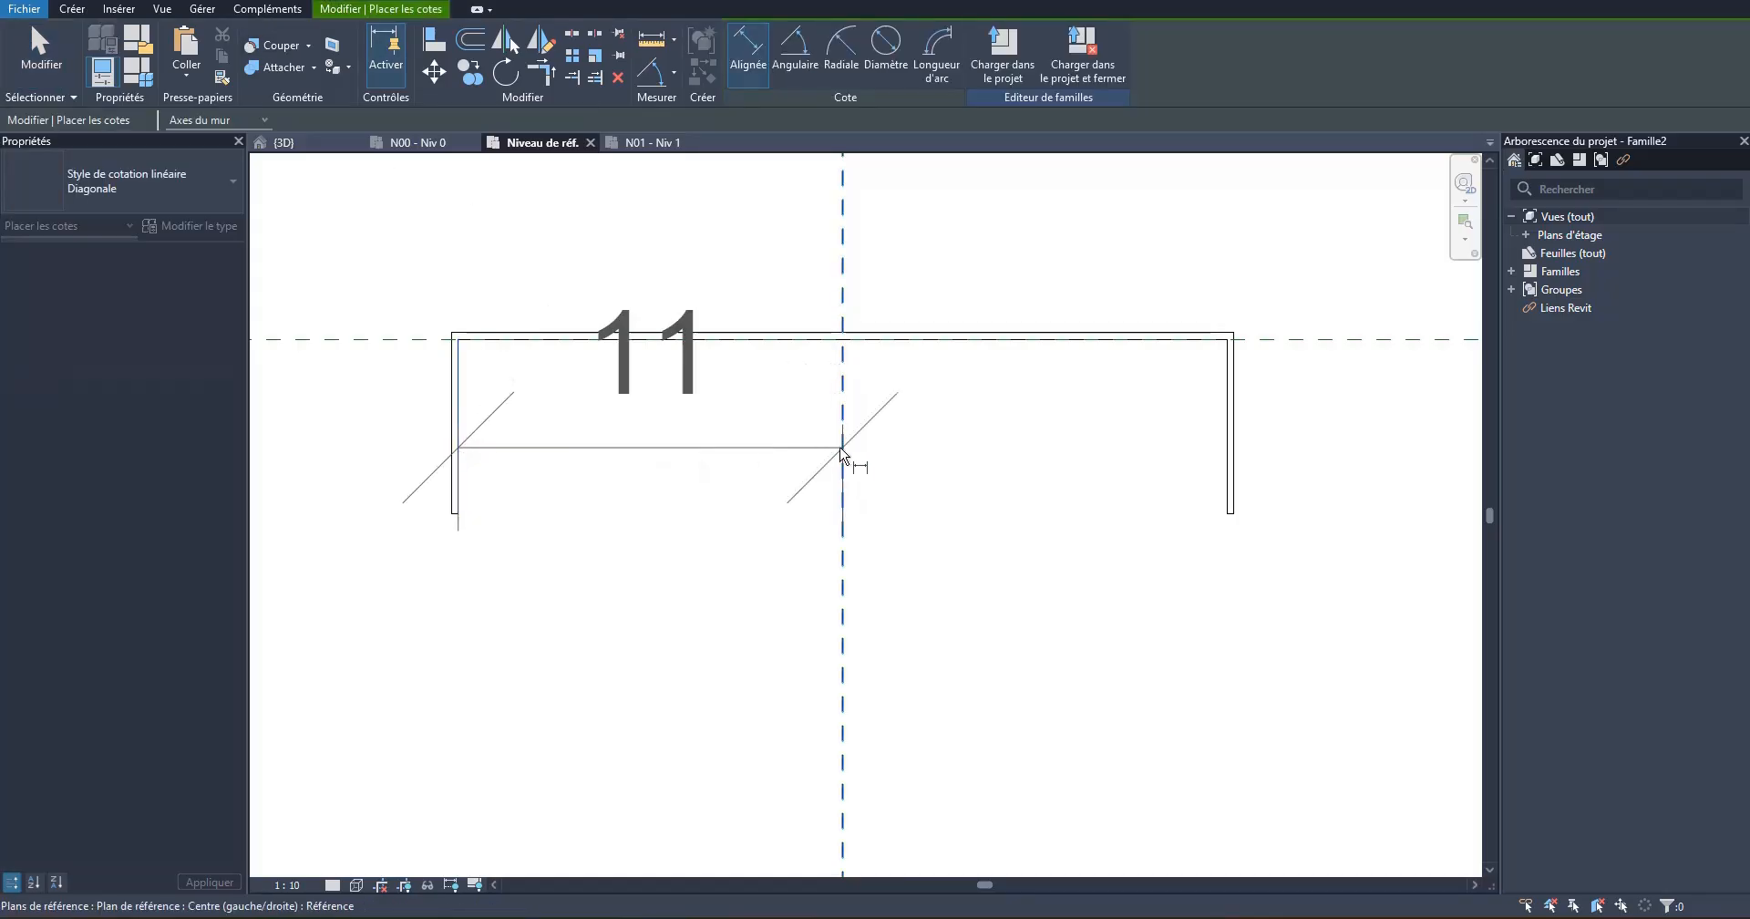
{"action": "left_click", "coordinate": [682, 608]}
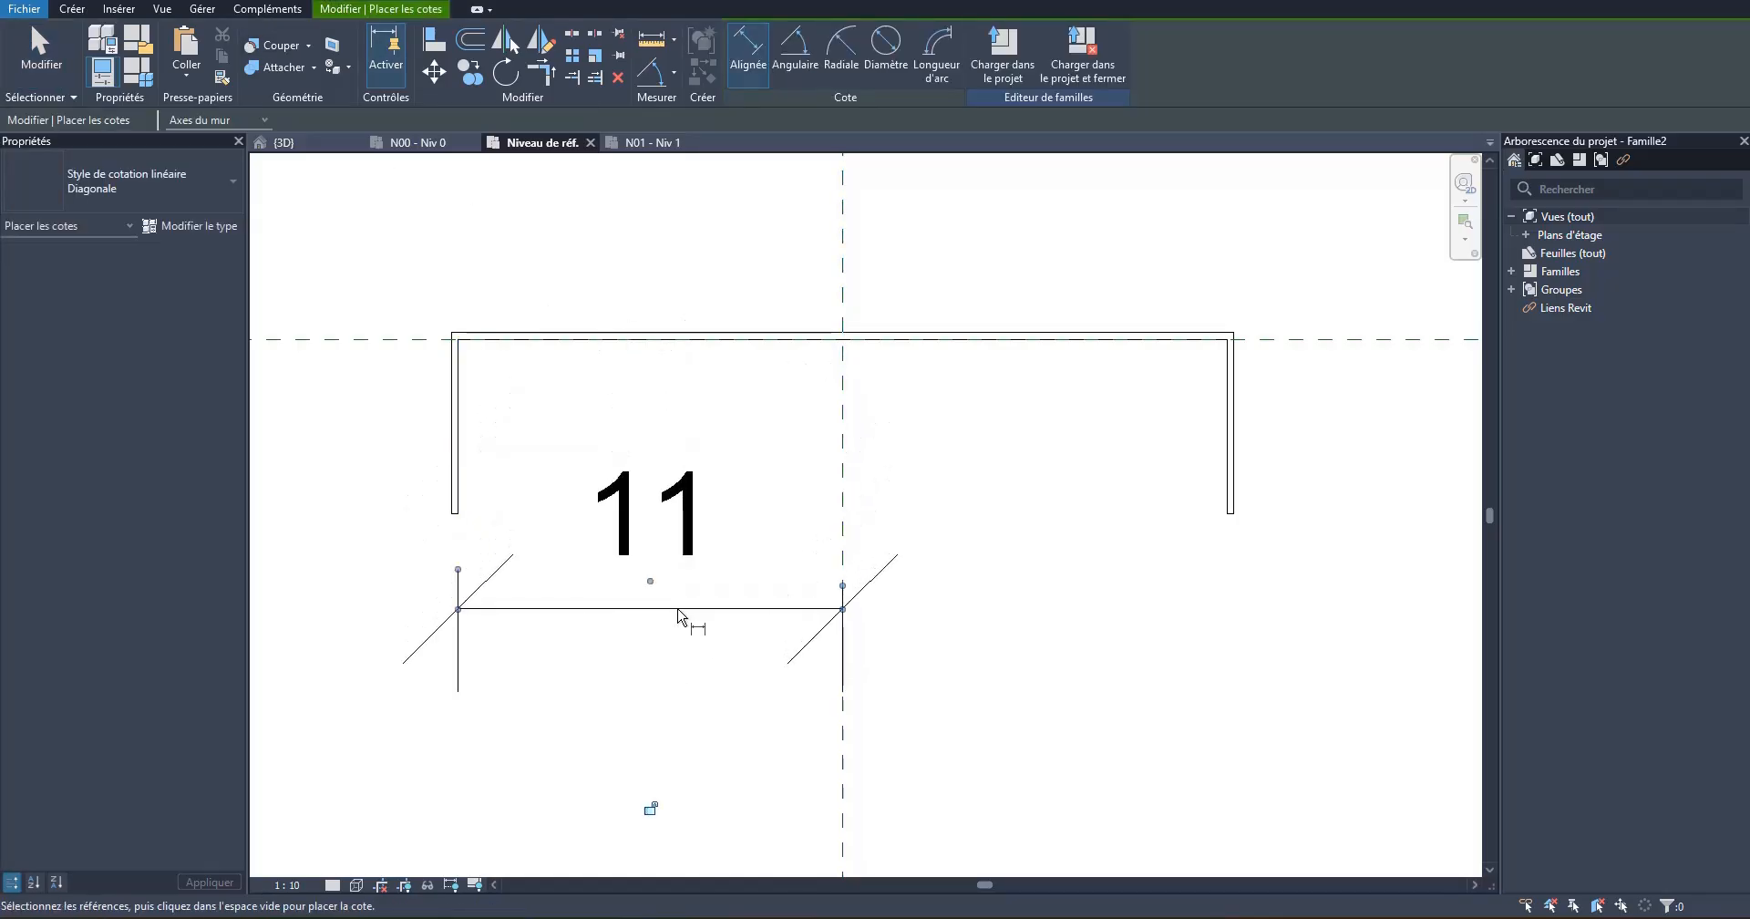
{"action": "left_click", "coordinate": [853, 469]}
{"action": "left_click", "coordinate": [1230, 461]}
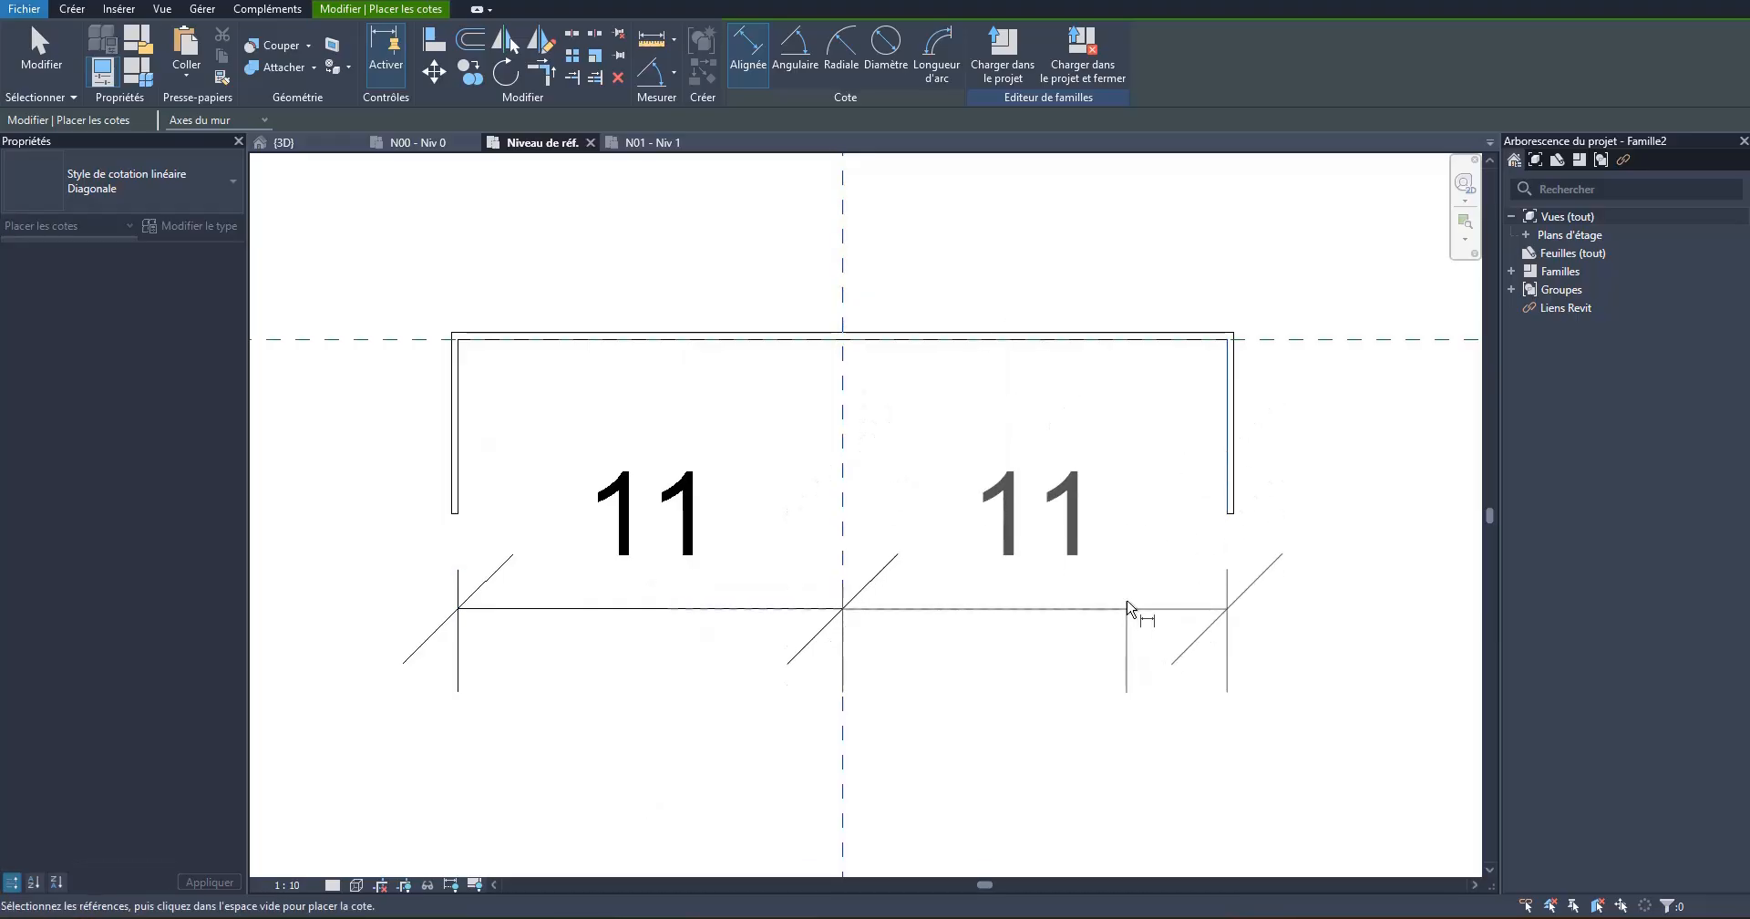
{"action": "left_click", "coordinate": [1077, 608]}
{"action": "key", "text": "Escape"}
{"action": "scroll", "coordinate": [916, 511], "scroll_direction": "down", "scroll_amount": 1}
{"action": "scroll", "coordinate": [909, 444], "scroll_direction": "up", "scroll_amount": 2}
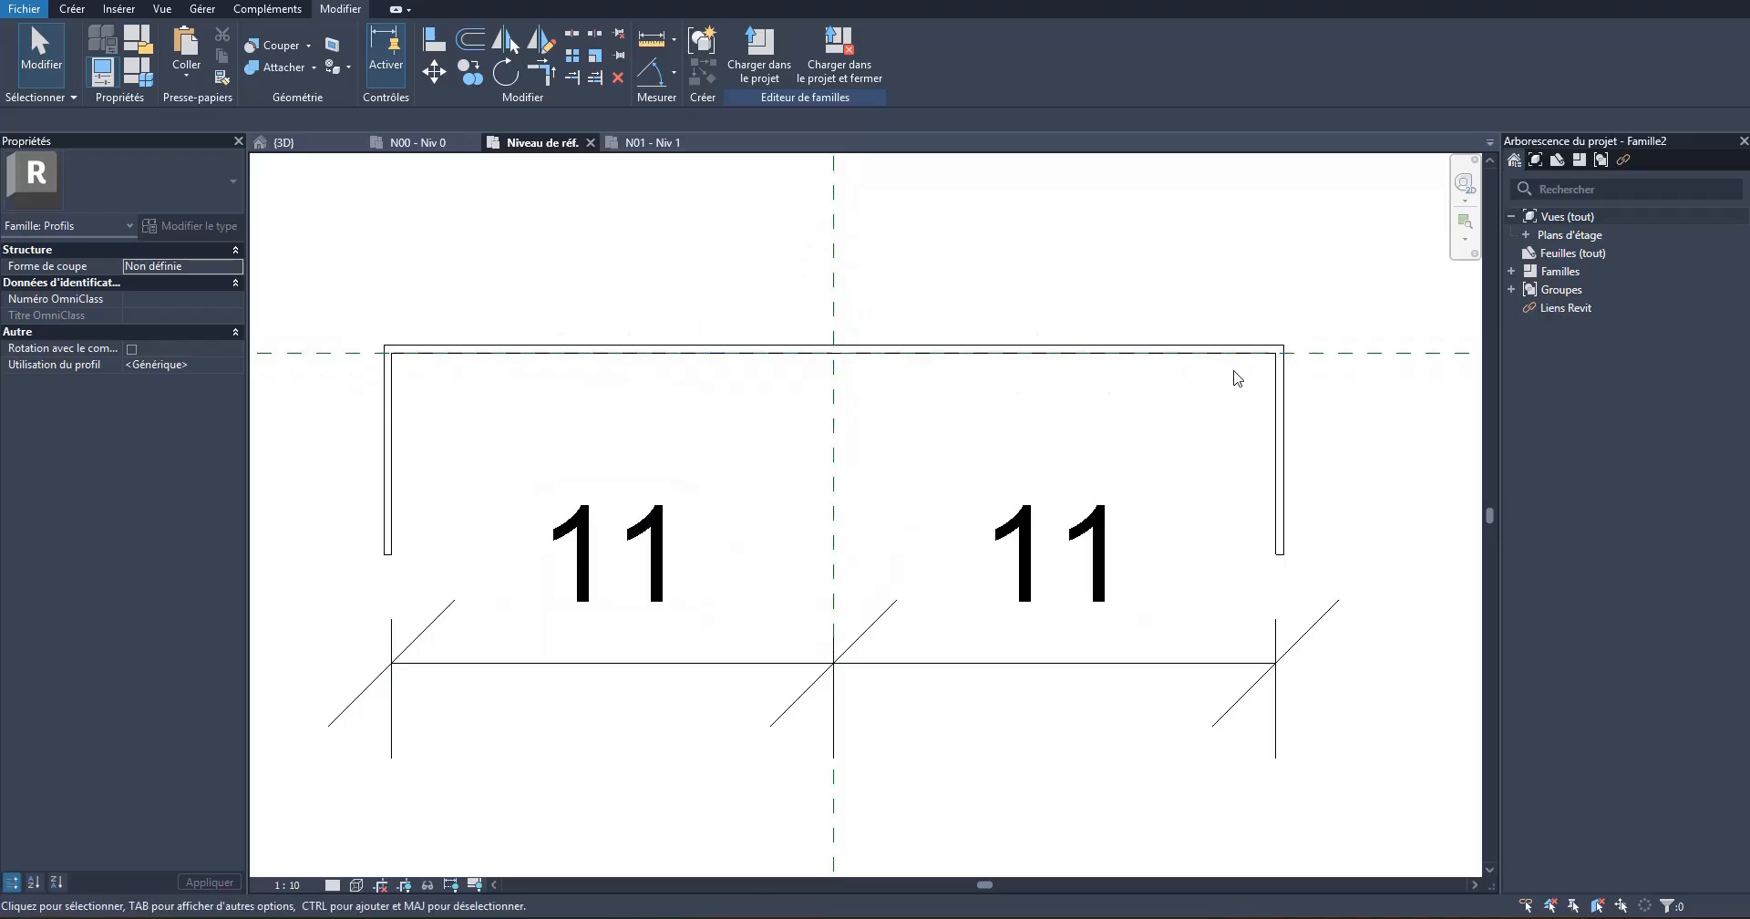
{"action": "scroll", "coordinate": [948, 506], "scroll_direction": "down", "scroll_amount": 1}
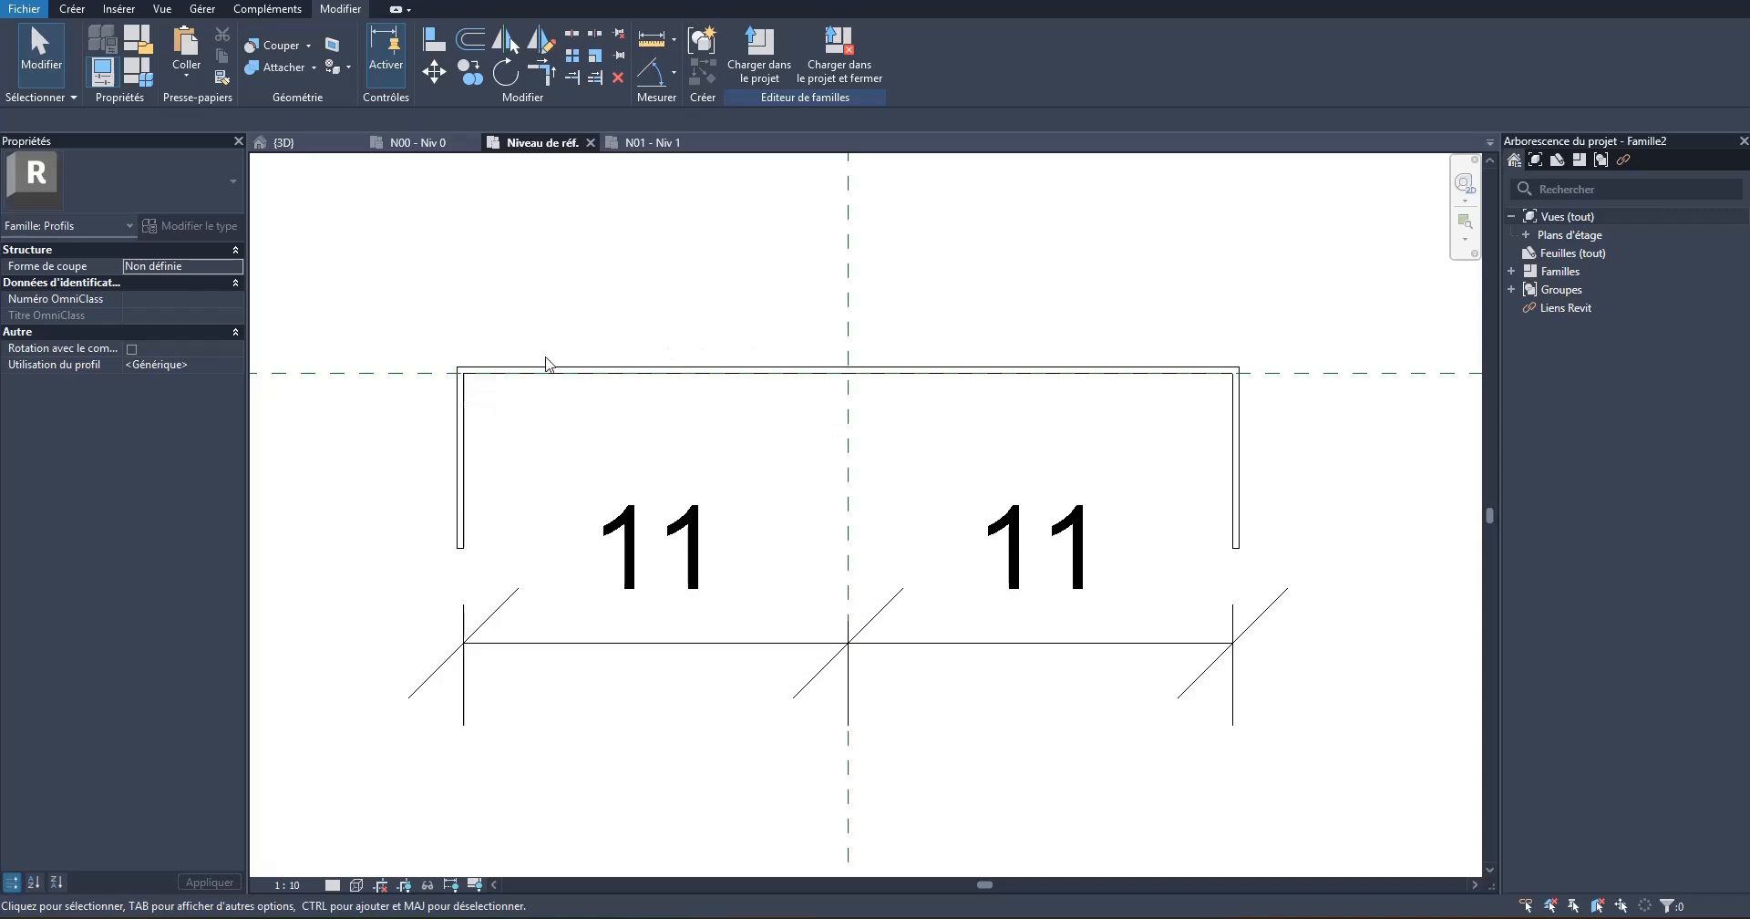
{"action": "scroll", "coordinate": [848, 324], "scroll_direction": "up", "scroll_amount": 3}
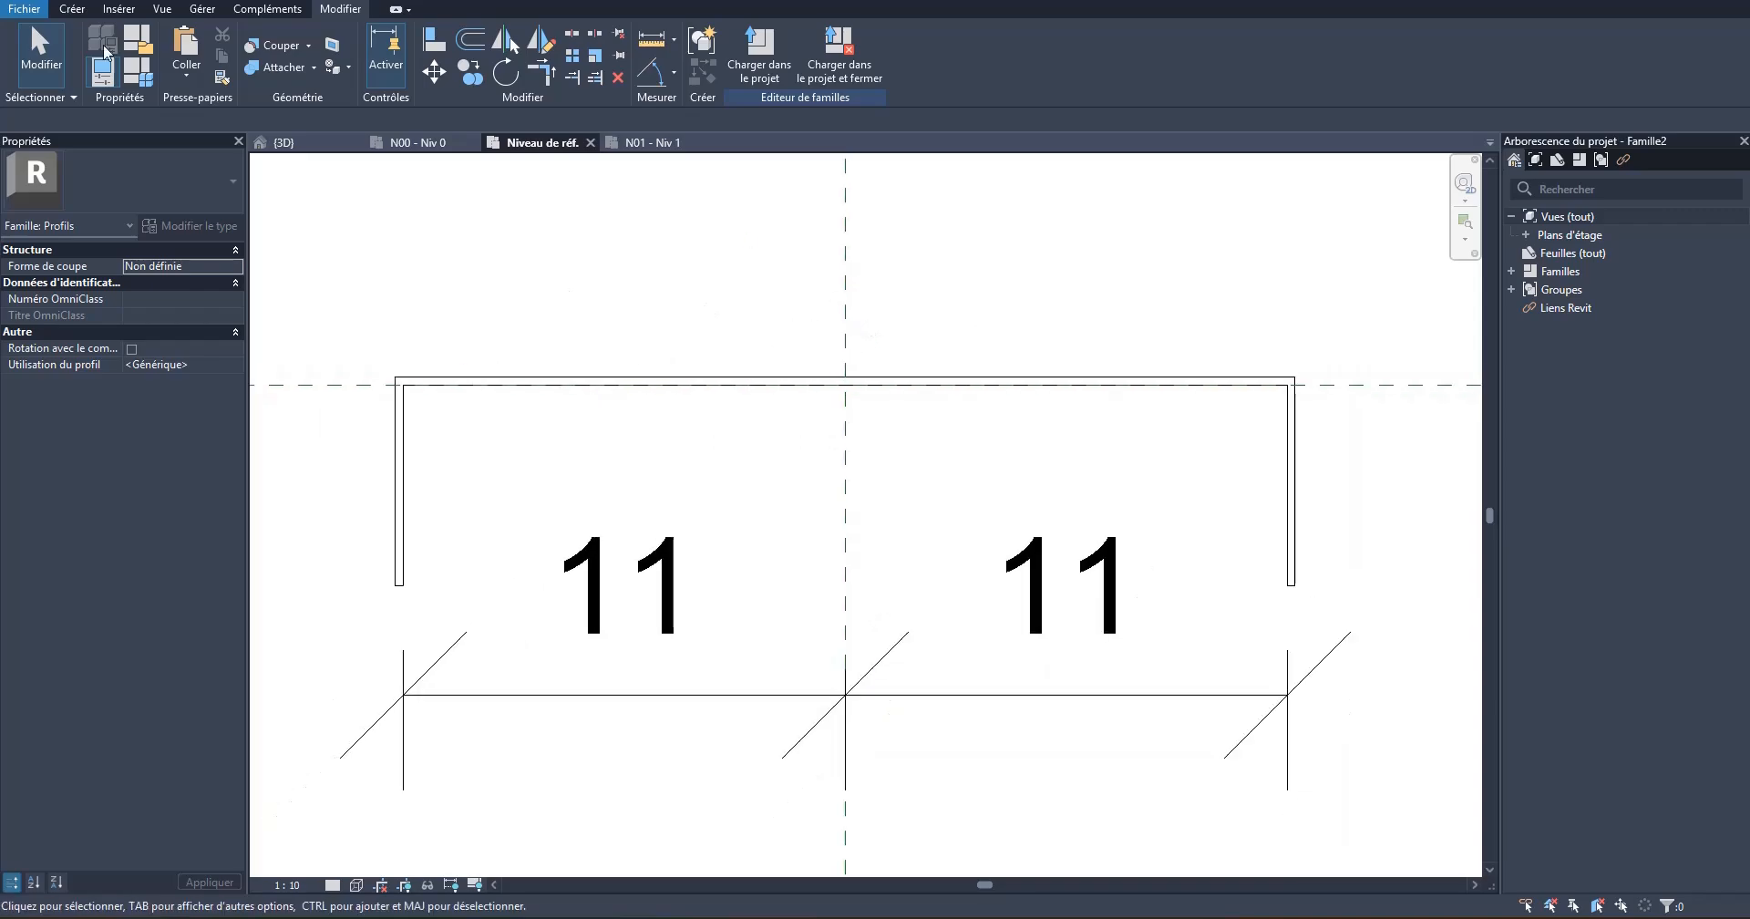
Step: Start saving the family under a new name and browse to the French library's Profils > En relief - En creux folder
{"action": "left_click", "coordinate": [25, 9]}
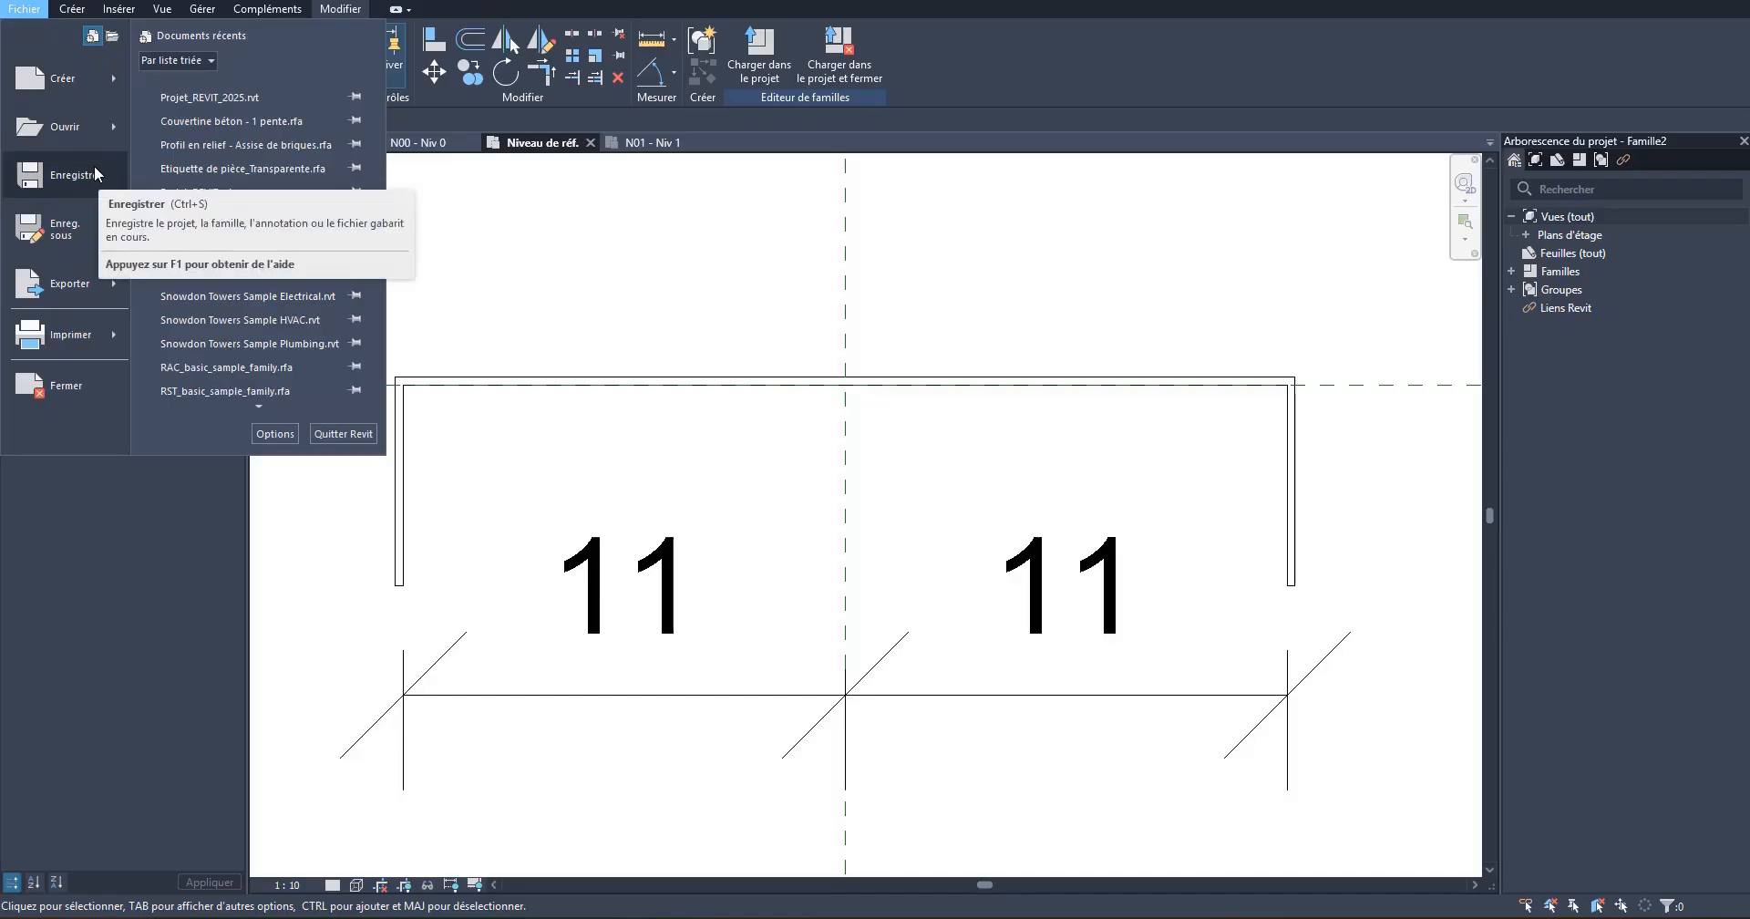
{"action": "mouse_move", "coordinate": [90, 233]}
{"action": "left_click", "coordinate": [242, 235]}
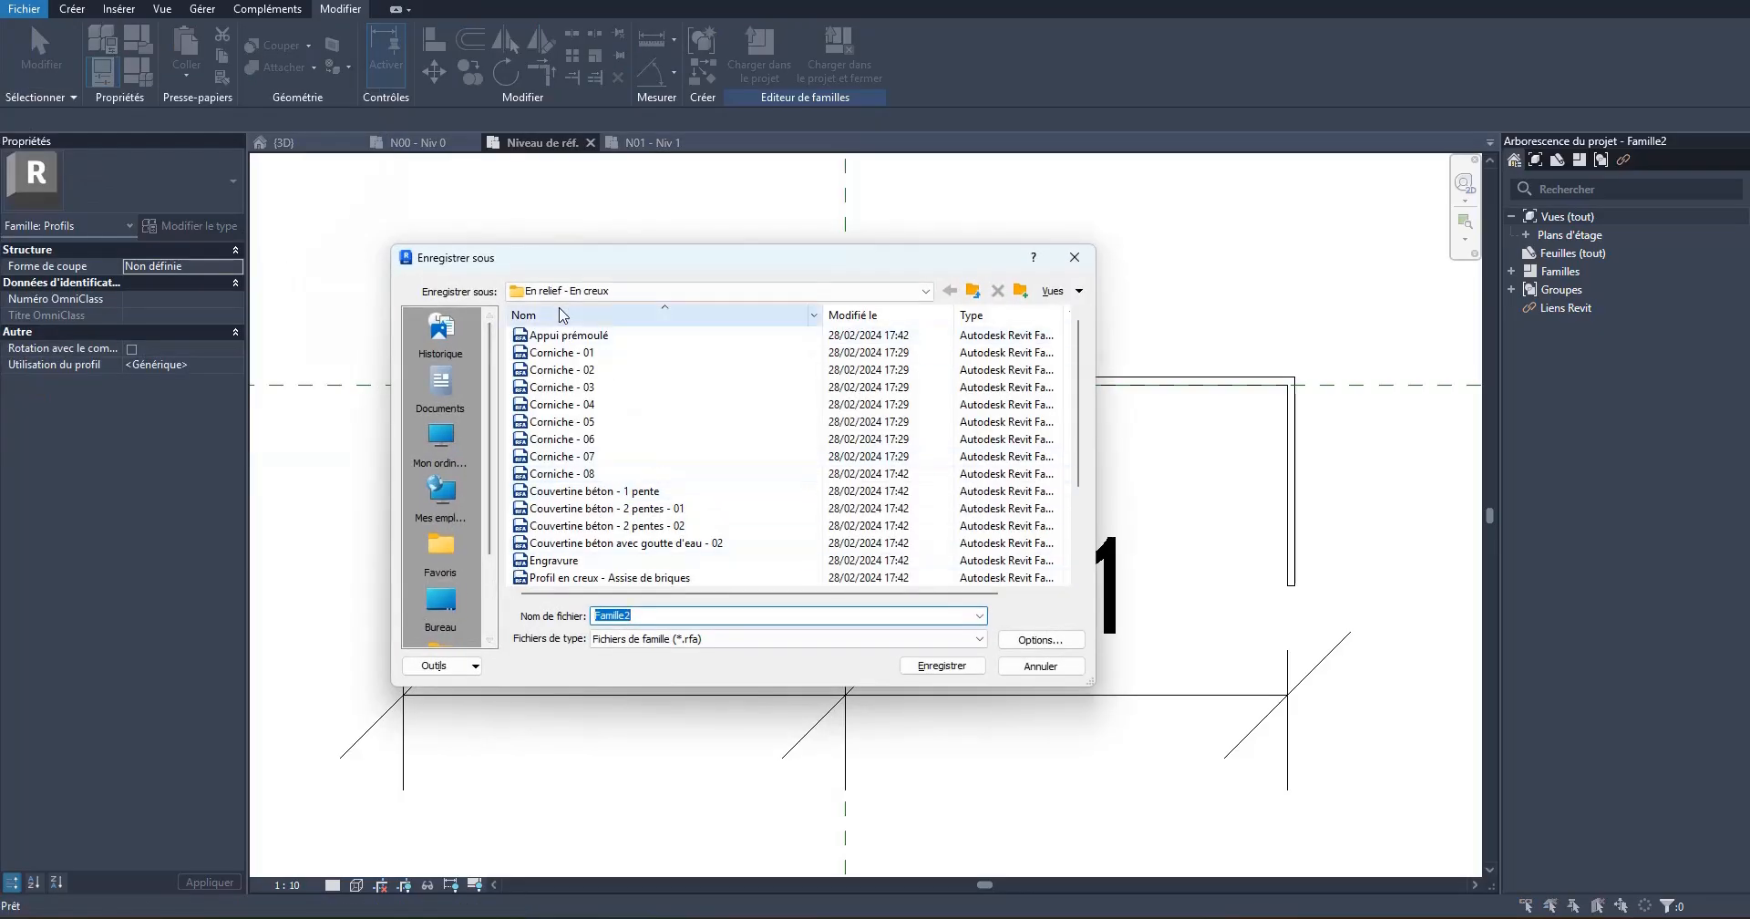
{"action": "scroll", "coordinate": [444, 560], "scroll_direction": "down", "scroll_amount": 2}
{"action": "left_click", "coordinate": [442, 551]}
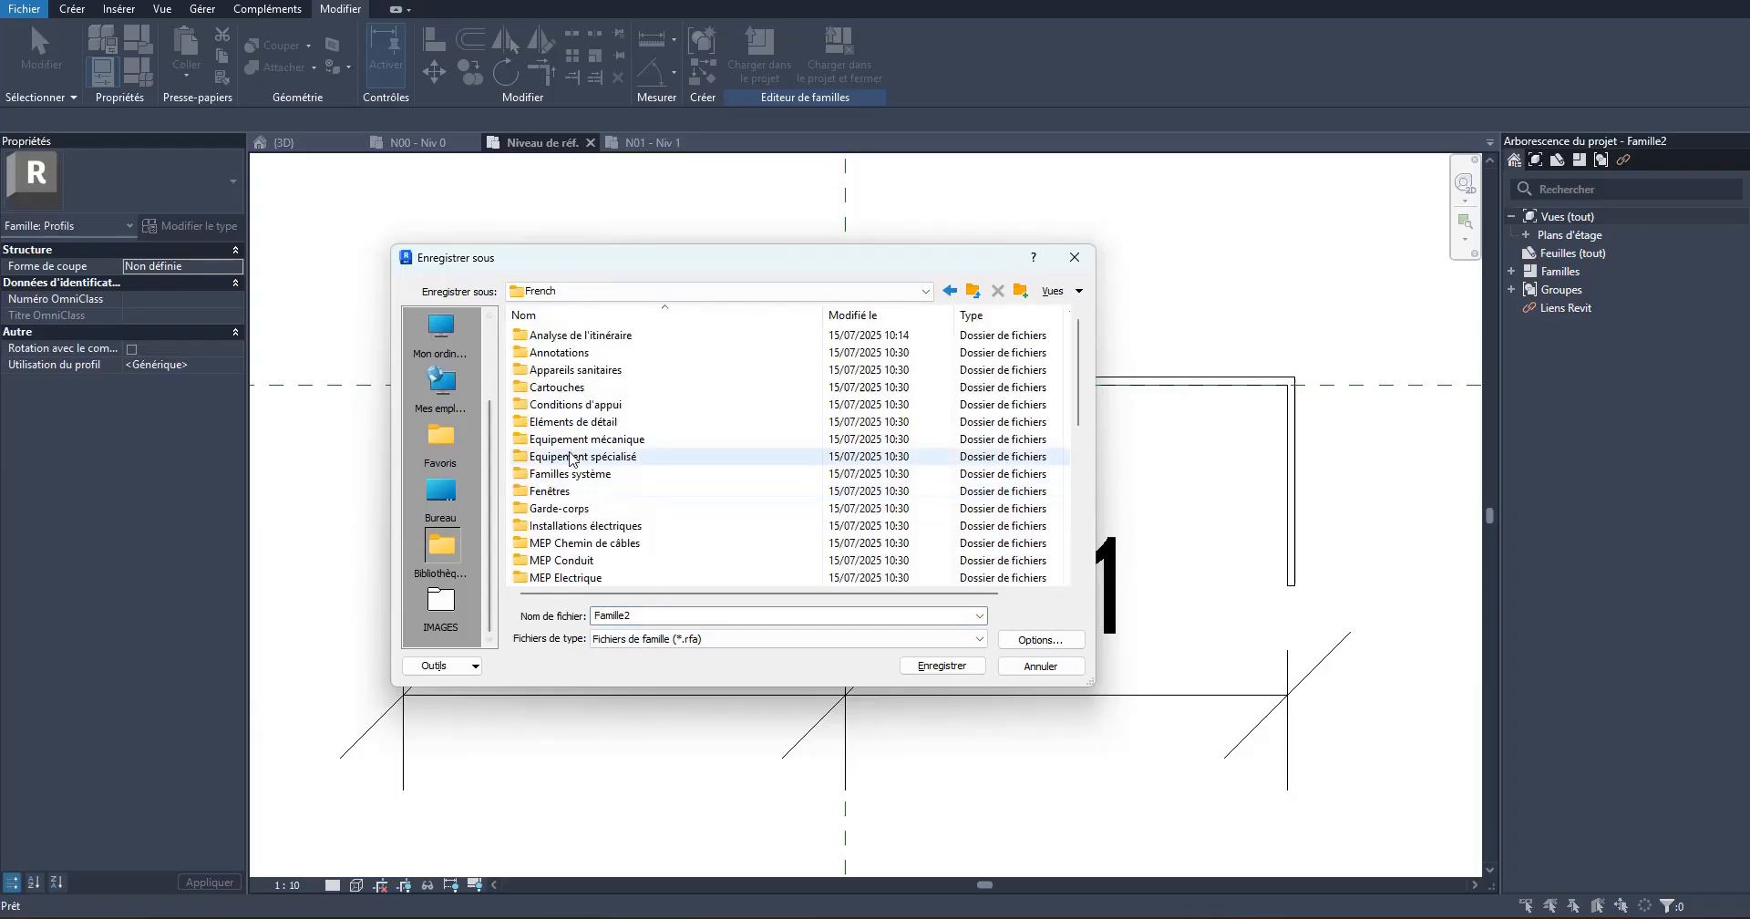
{"action": "scroll", "coordinate": [597, 527], "scroll_direction": "down", "scroll_amount": 6}
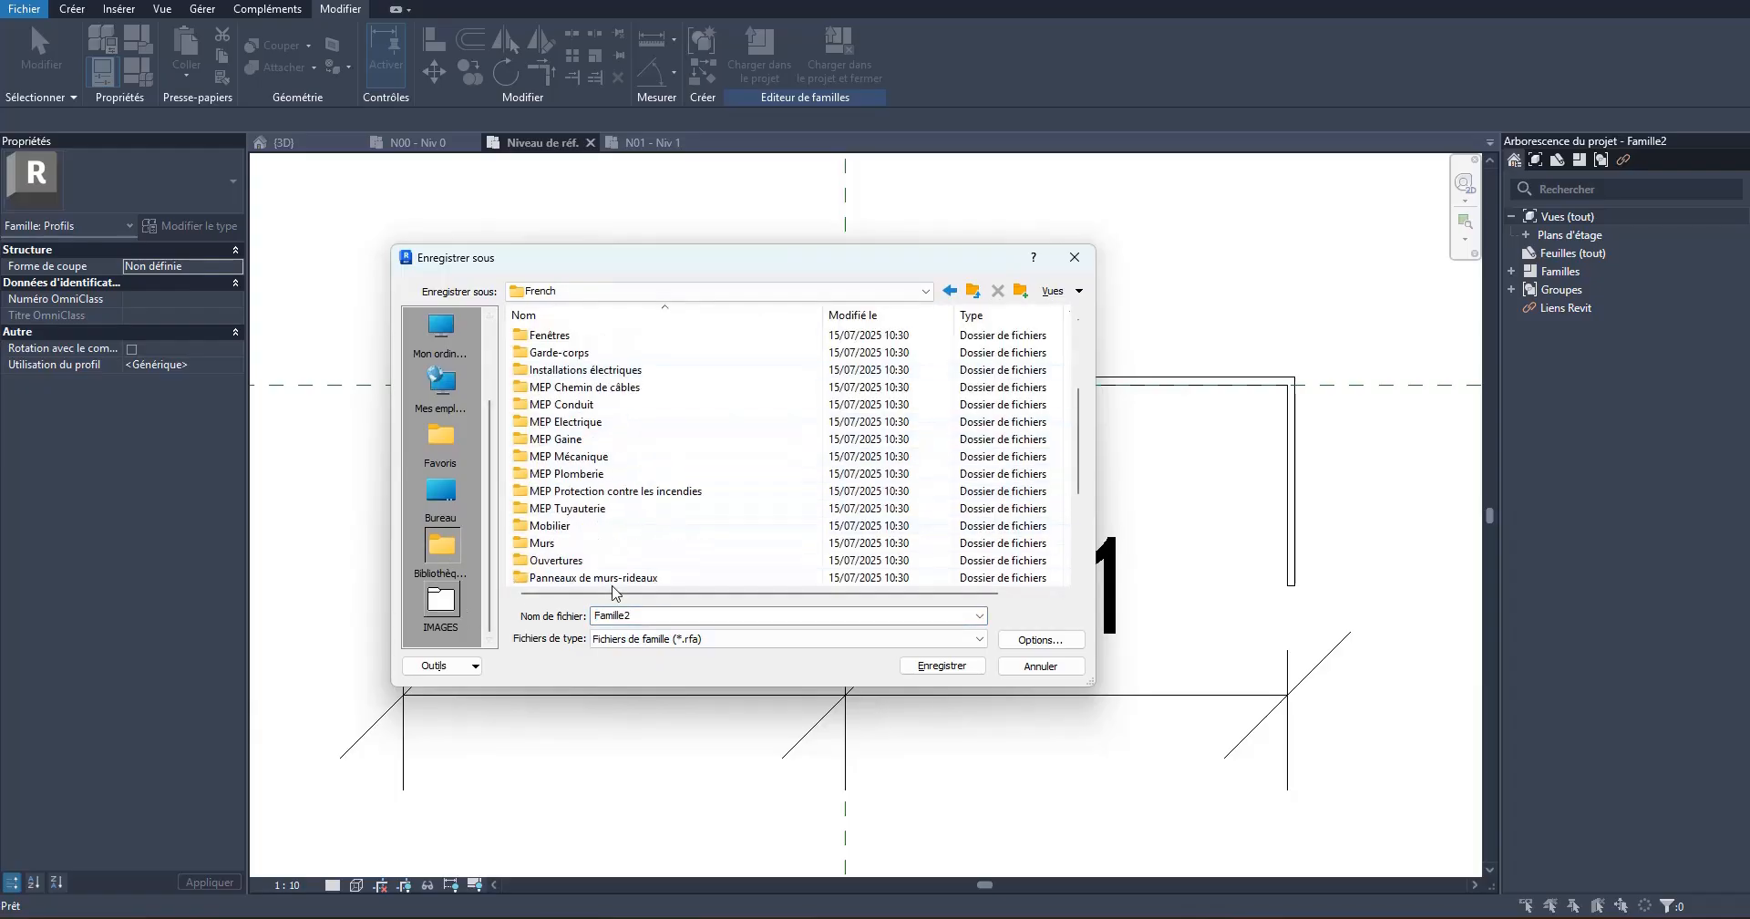
{"action": "scroll", "coordinate": [559, 469], "scroll_direction": "up", "scroll_amount": 2}
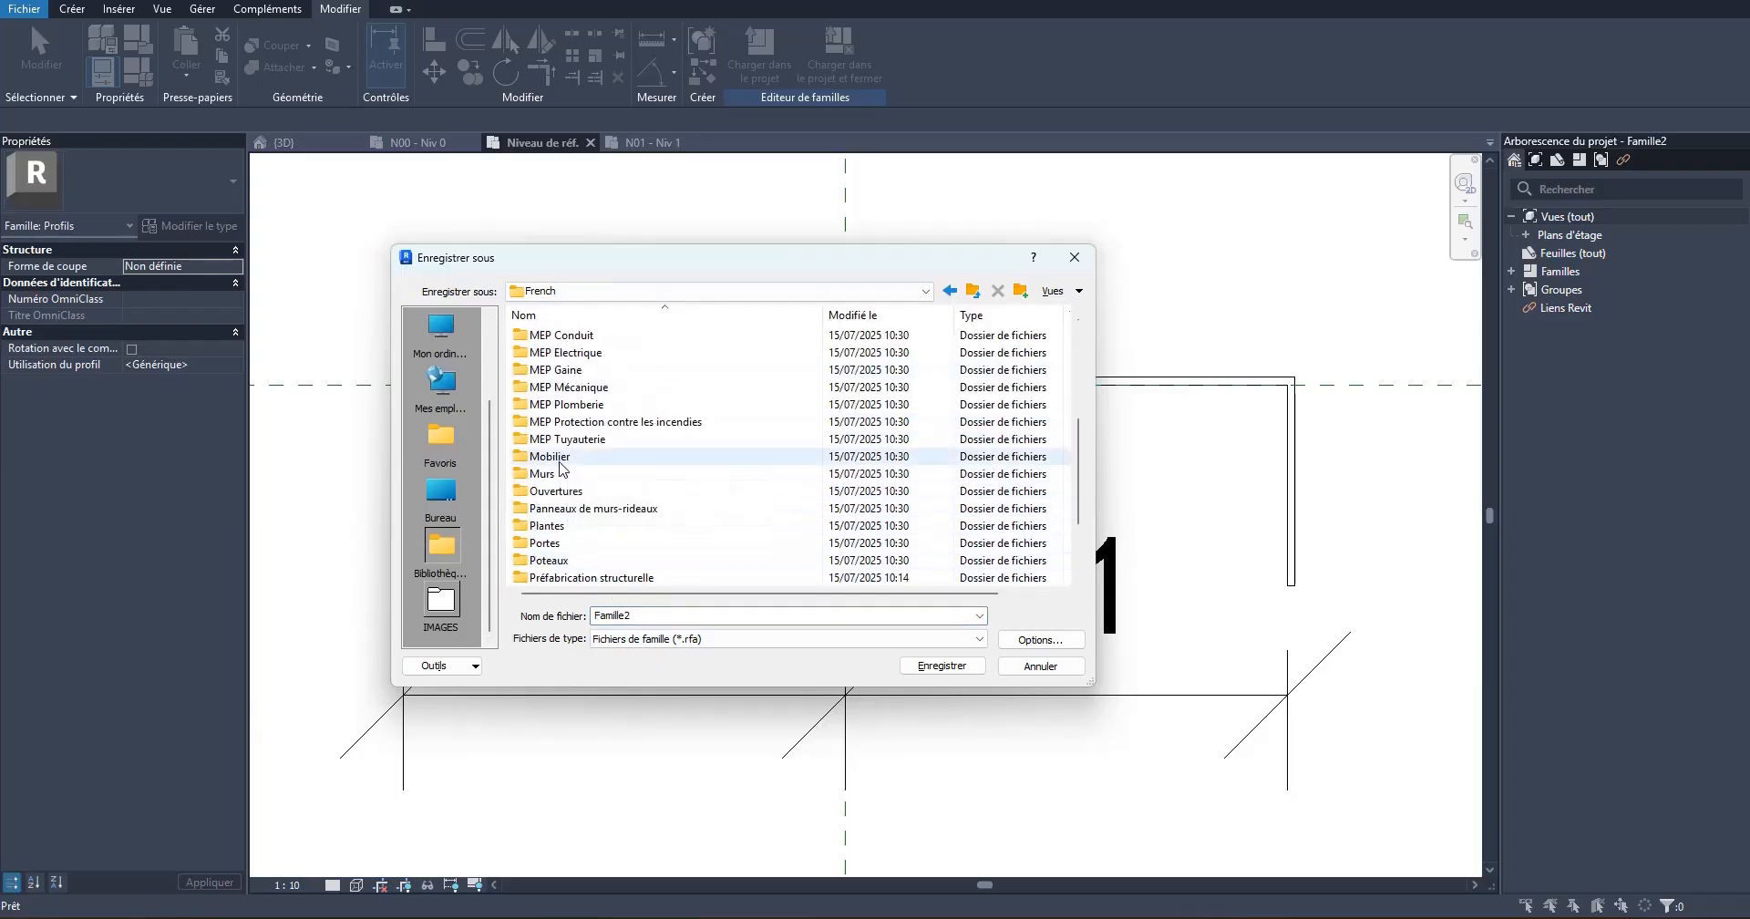
{"action": "scroll", "coordinate": [561, 483], "scroll_direction": "down", "scroll_amount": 2}
{"action": "double_click", "coordinate": [547, 491]}
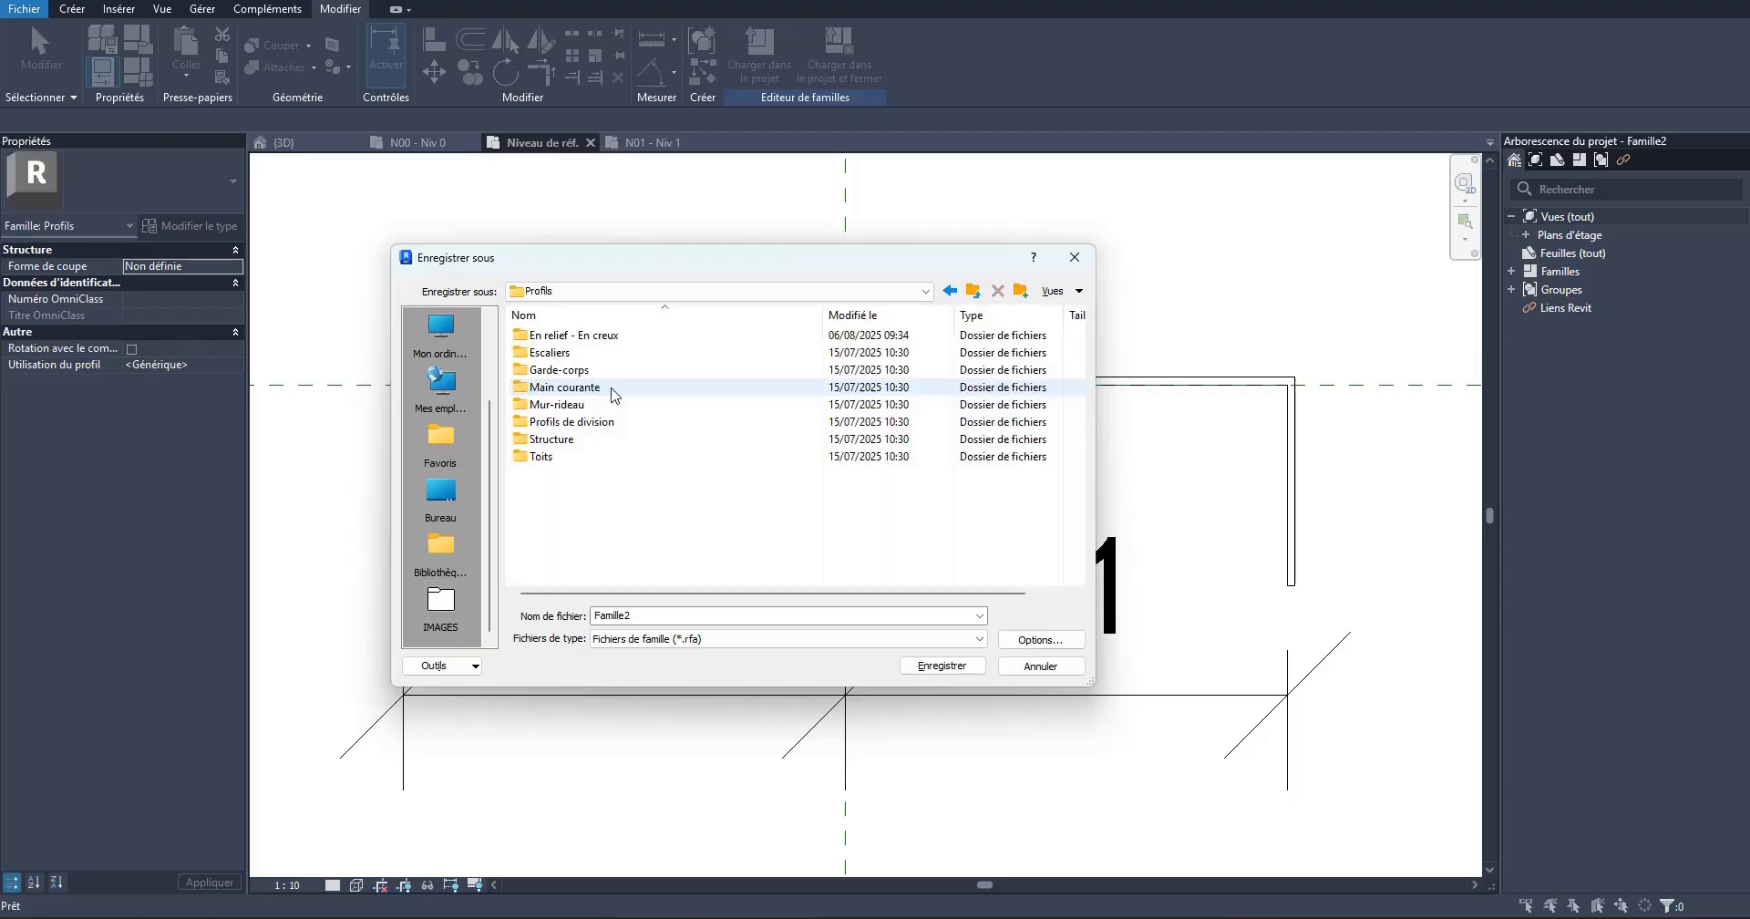
{"action": "double_click", "coordinate": [597, 338]}
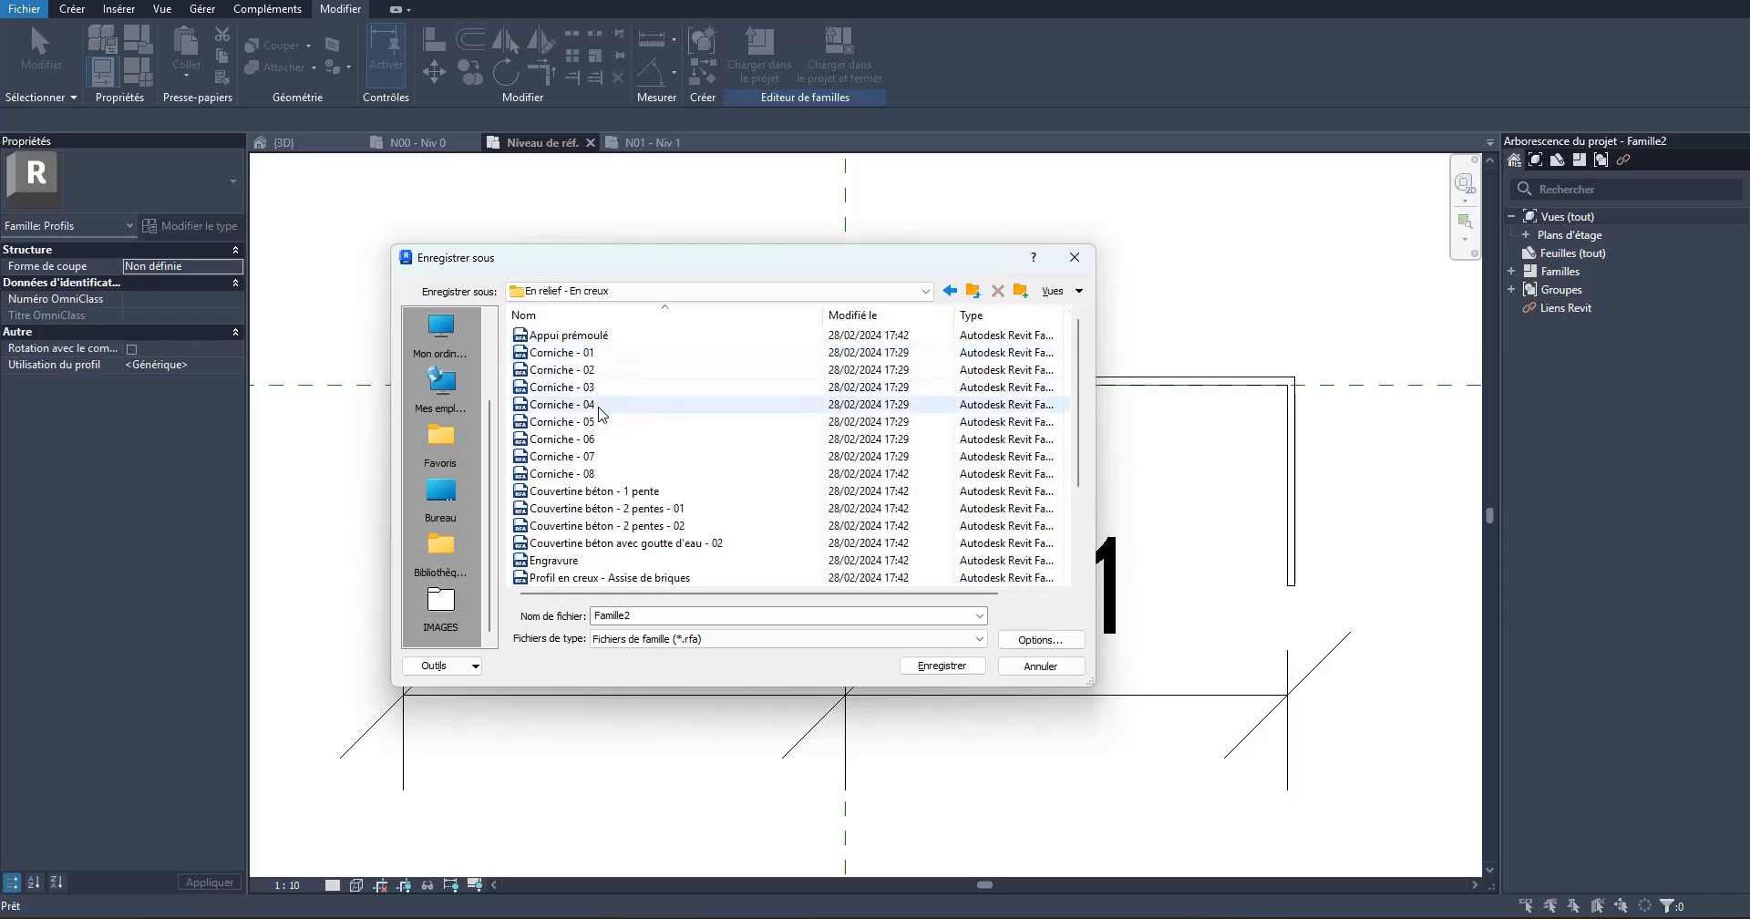
{"action": "scroll", "coordinate": [656, 497], "scroll_direction": "down", "scroll_amount": 1}
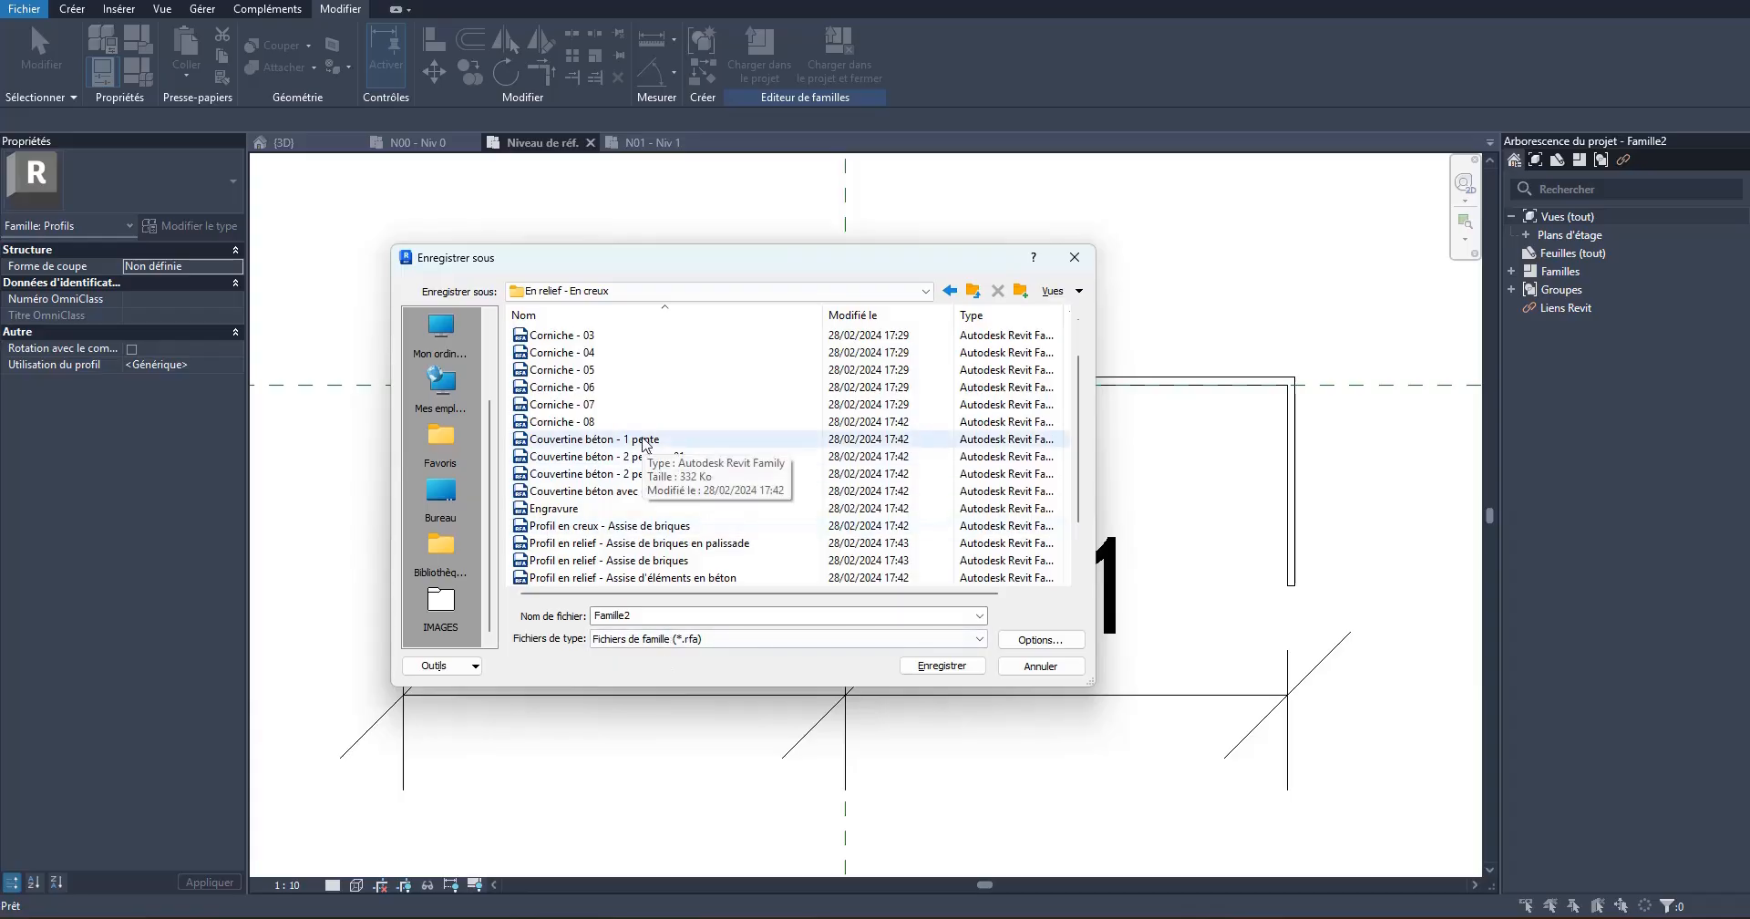
Step: Name the family file "Couvertine acier - type A" and save it in the En relief - En creux folder
{"action": "double_click", "coordinate": [655, 615]}
{"action": "type", "text": "C"}
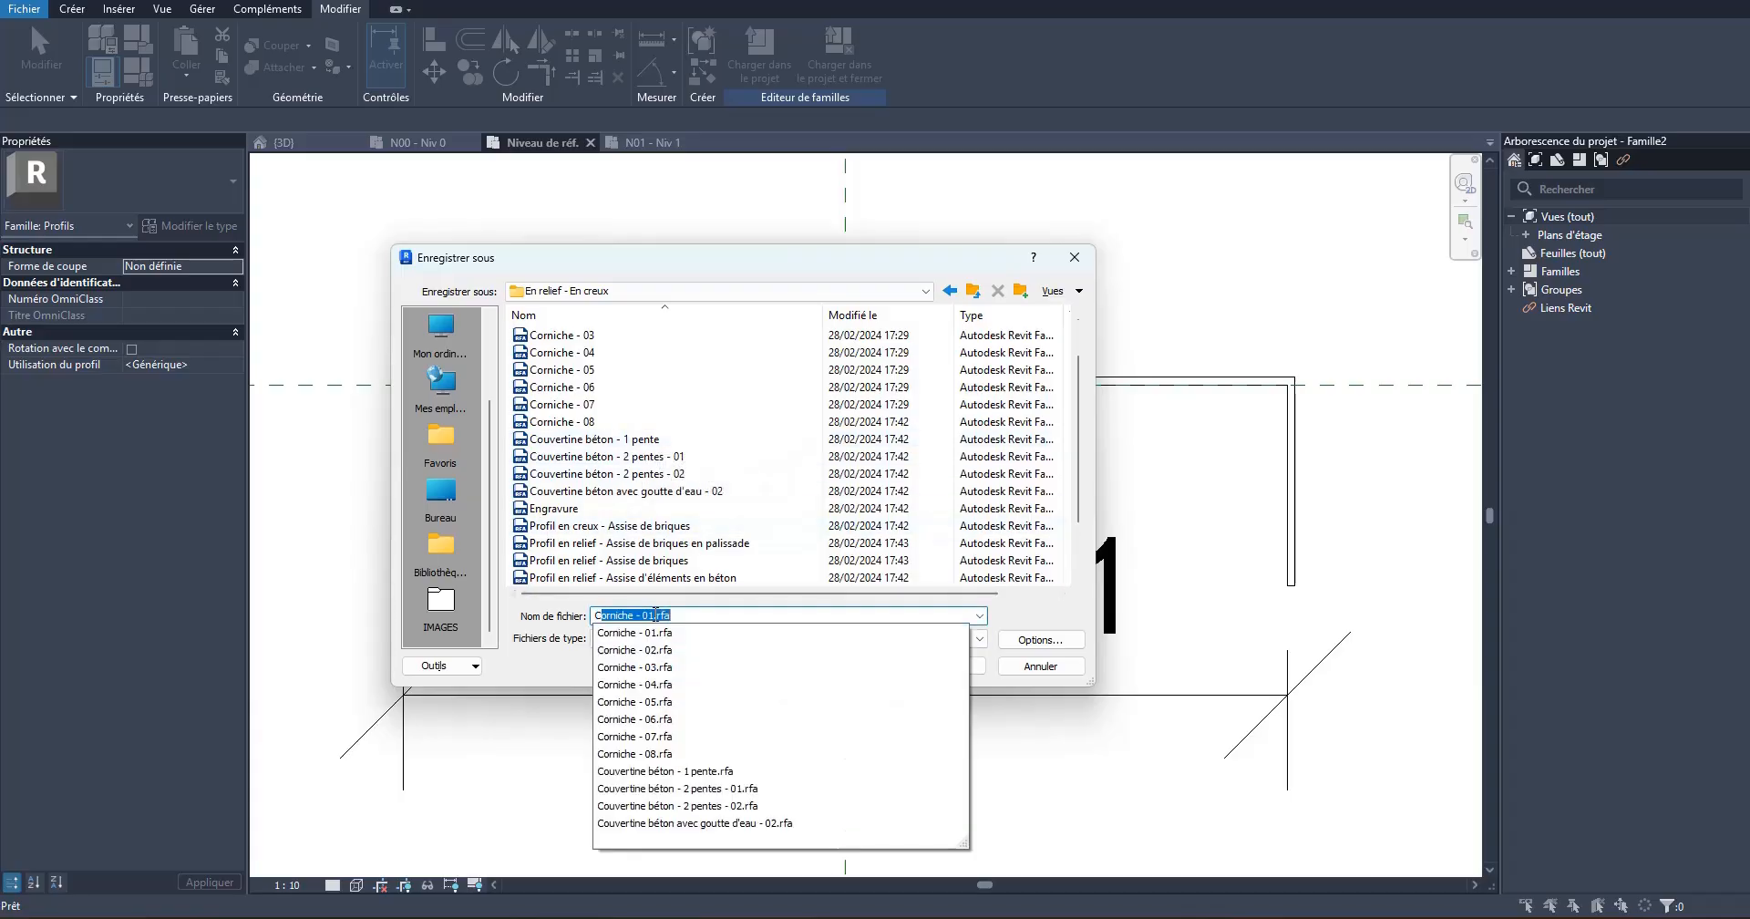
{"action": "type", "text": "ou"}
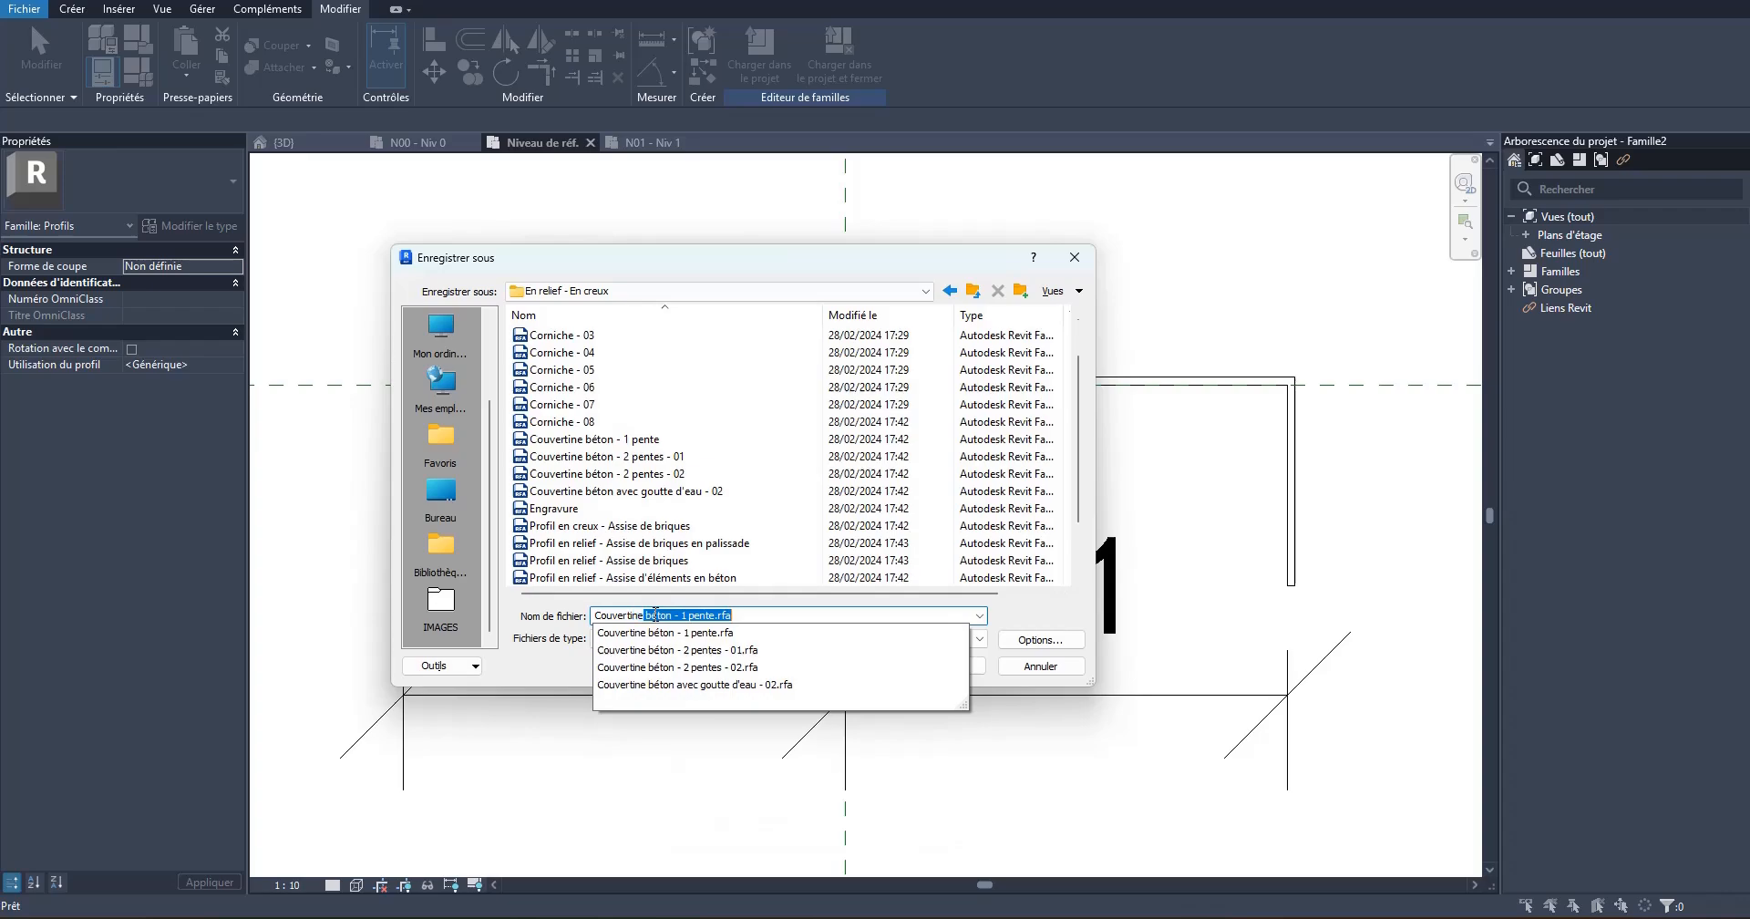
{"action": "type", "text": "vertine acier - type A"}
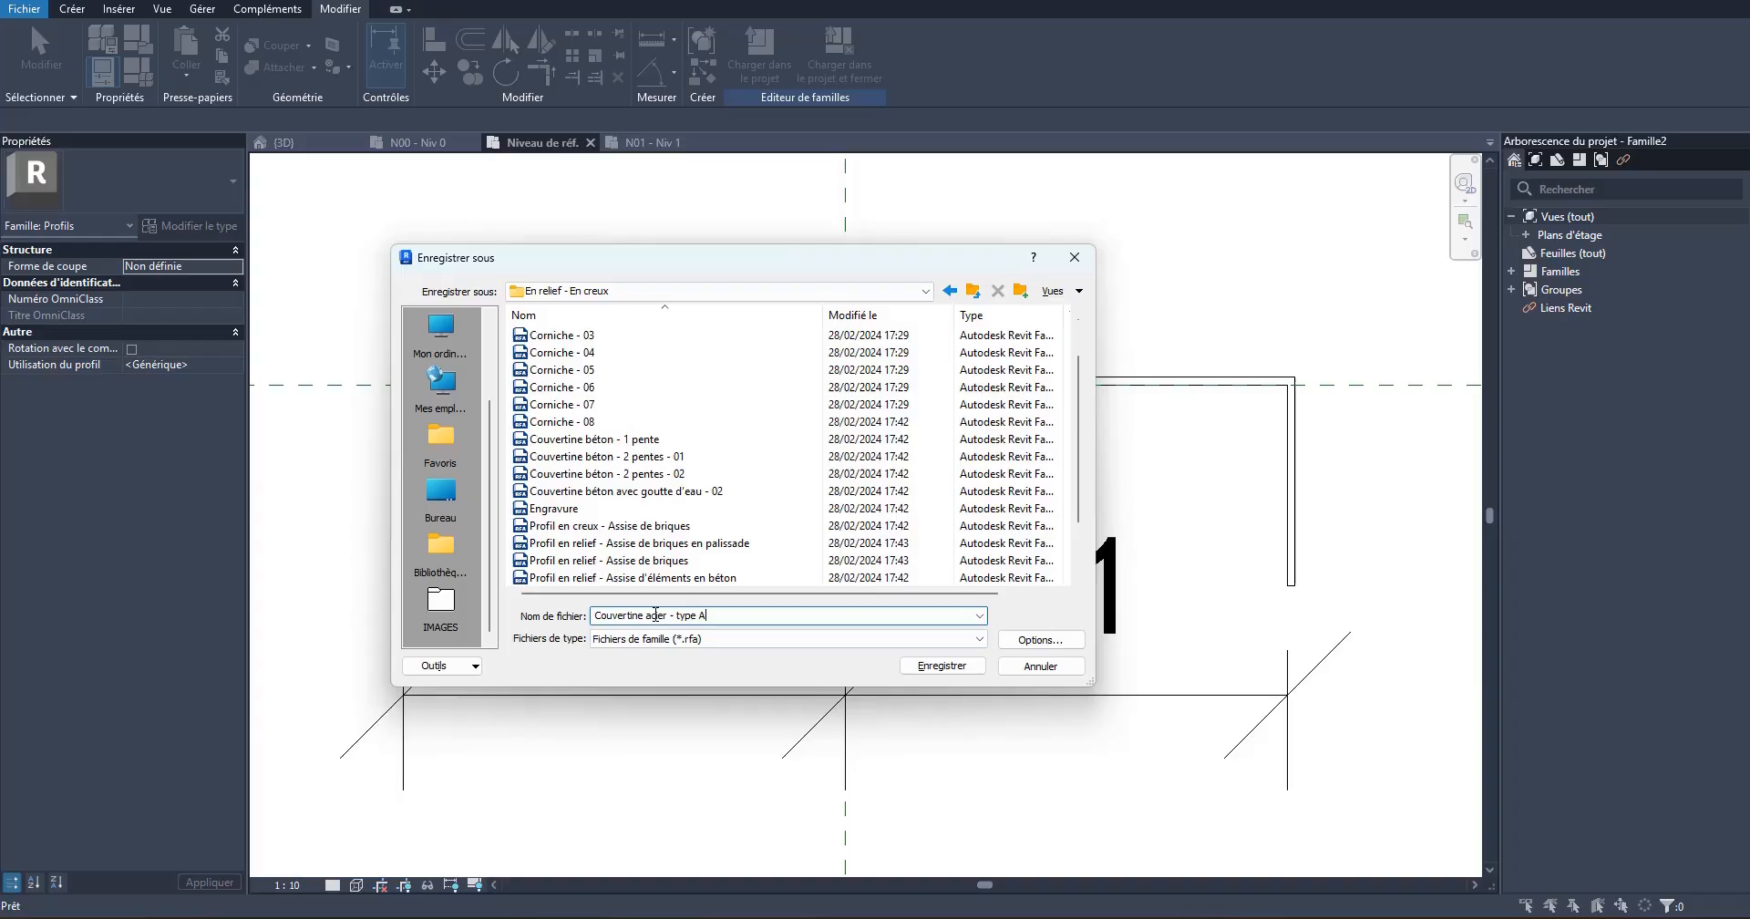
{"action": "left_click", "coordinate": [939, 666]}
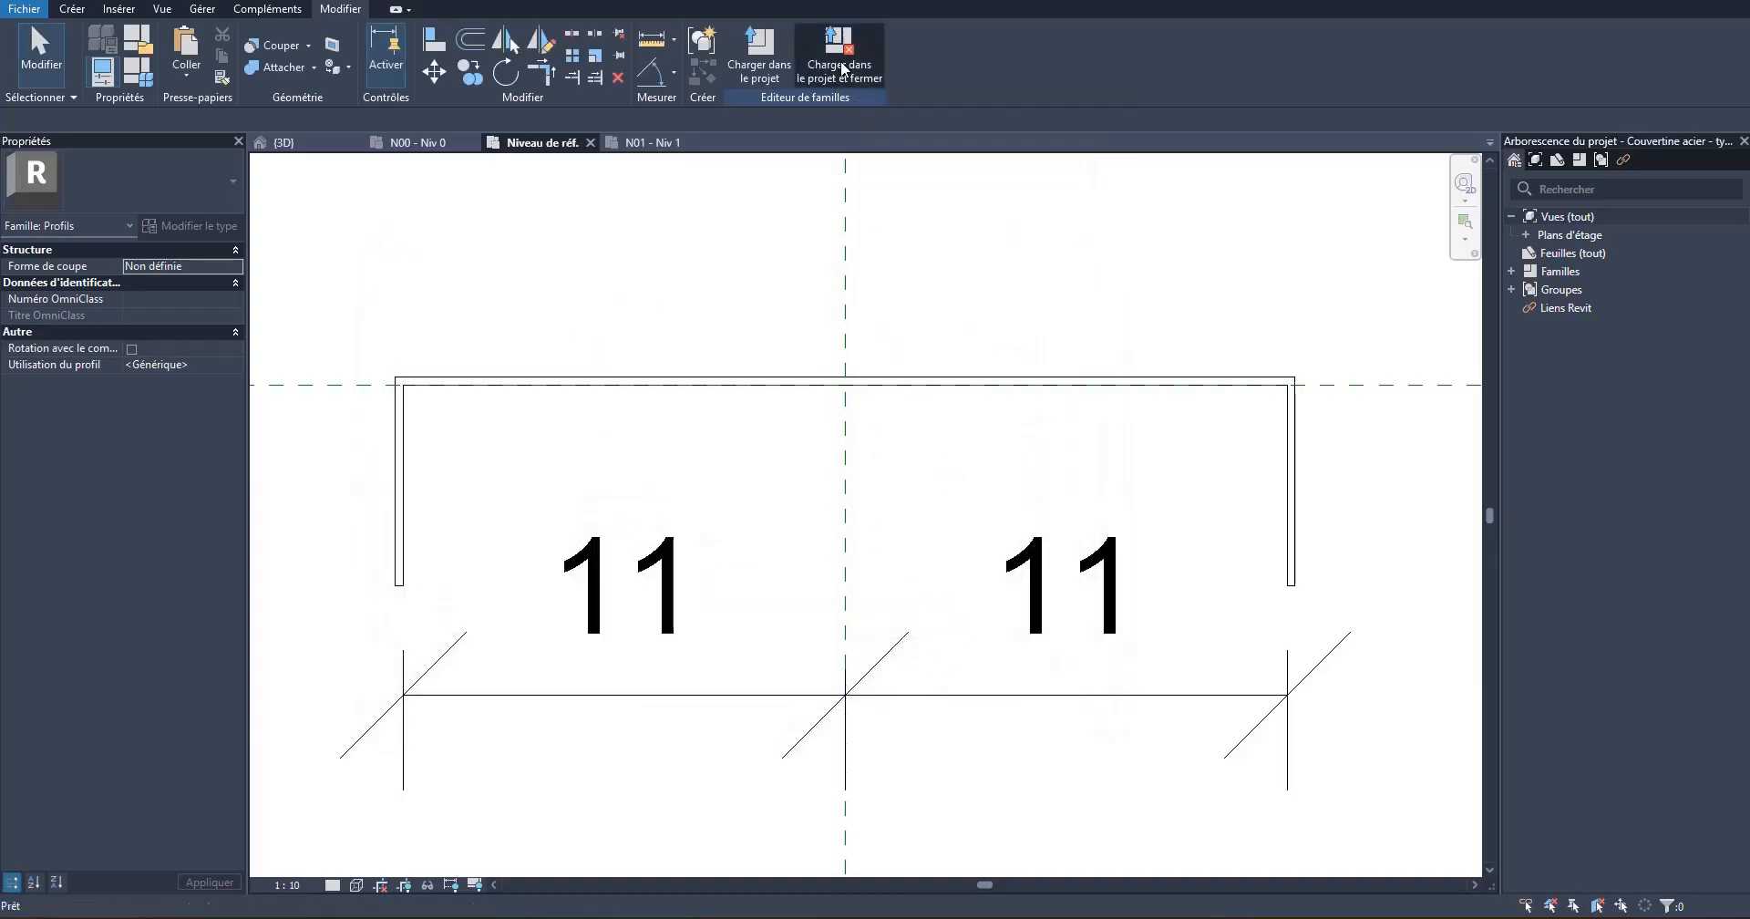
Step: Load the coping profile into the project while closing the family, and show the garage parapet in the 3D view
{"action": "left_click", "coordinate": [840, 69]}
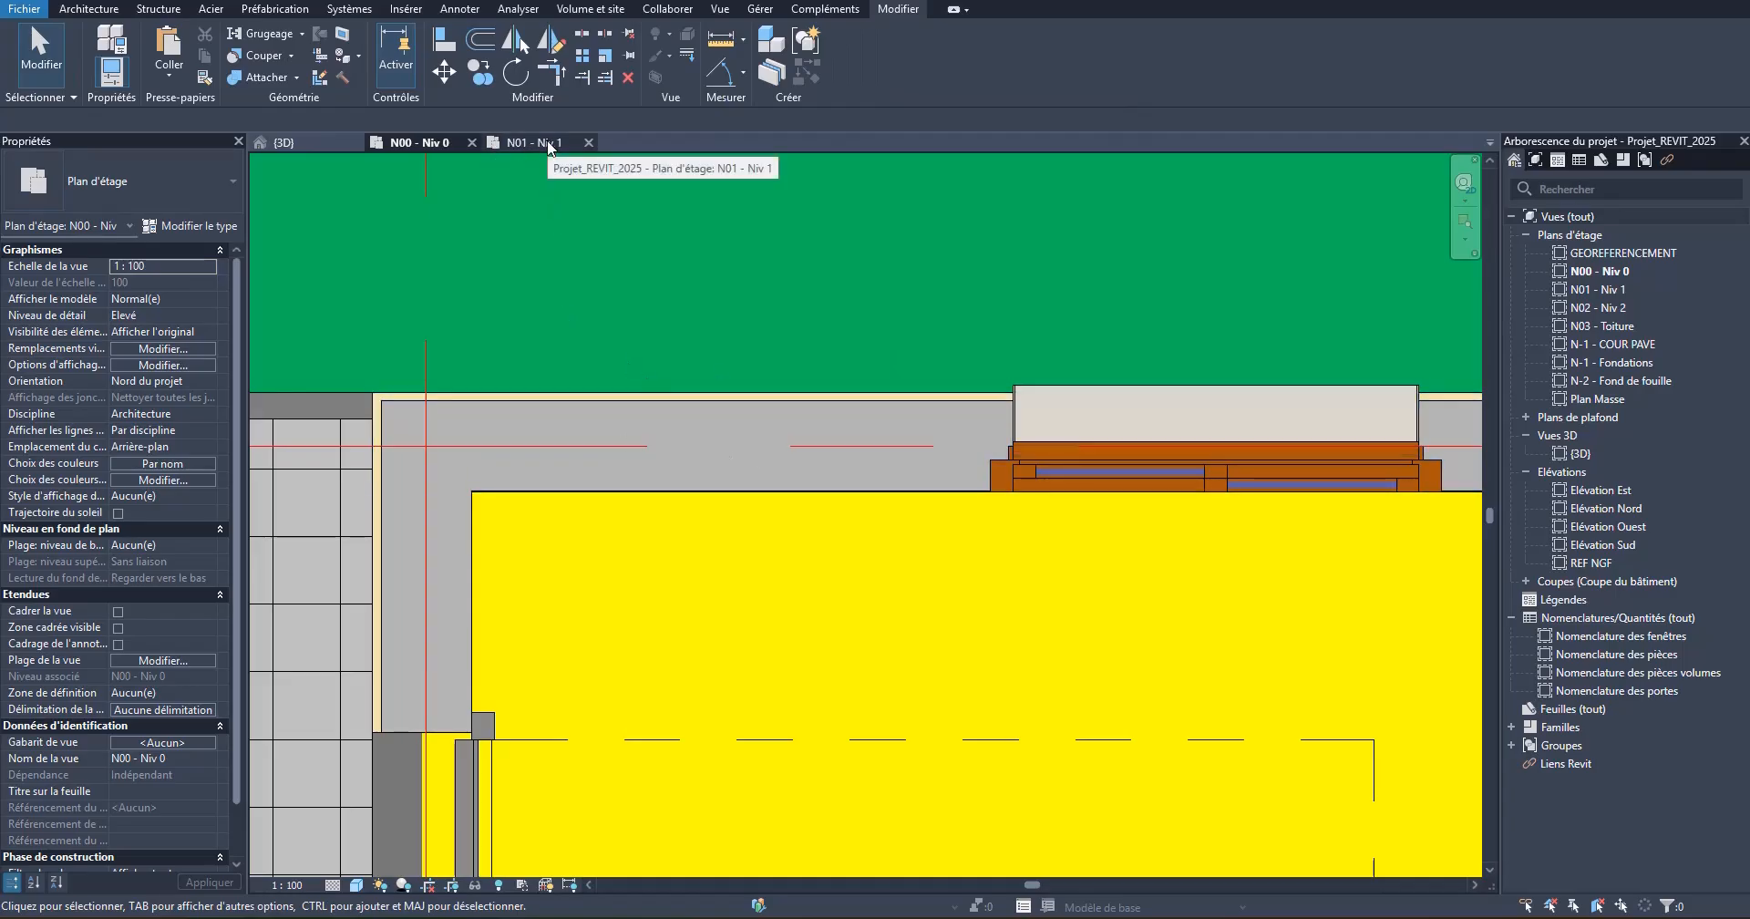
{"action": "left_click", "coordinate": [284, 142]}
{"action": "scroll", "coordinate": [464, 436], "scroll_direction": "up", "scroll_amount": 5}
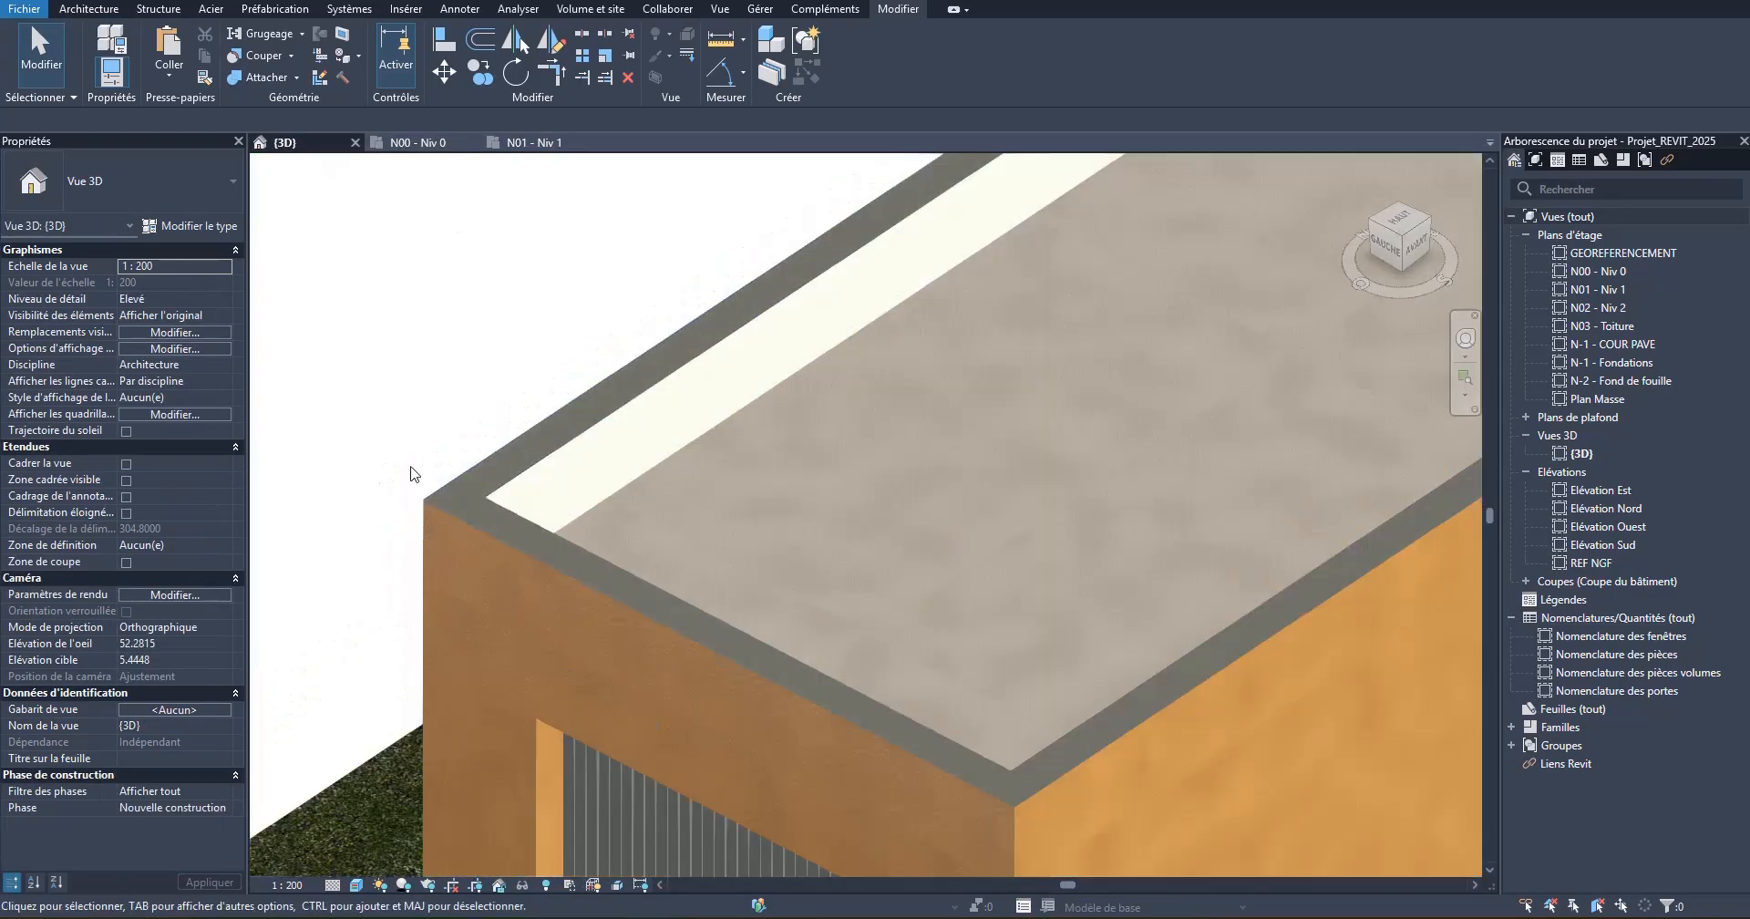
Step: Try placing a horizontal wall sweep (Profil en relief) along the upper inner edge of the long parapet wall
{"action": "left_click", "coordinate": [91, 9]}
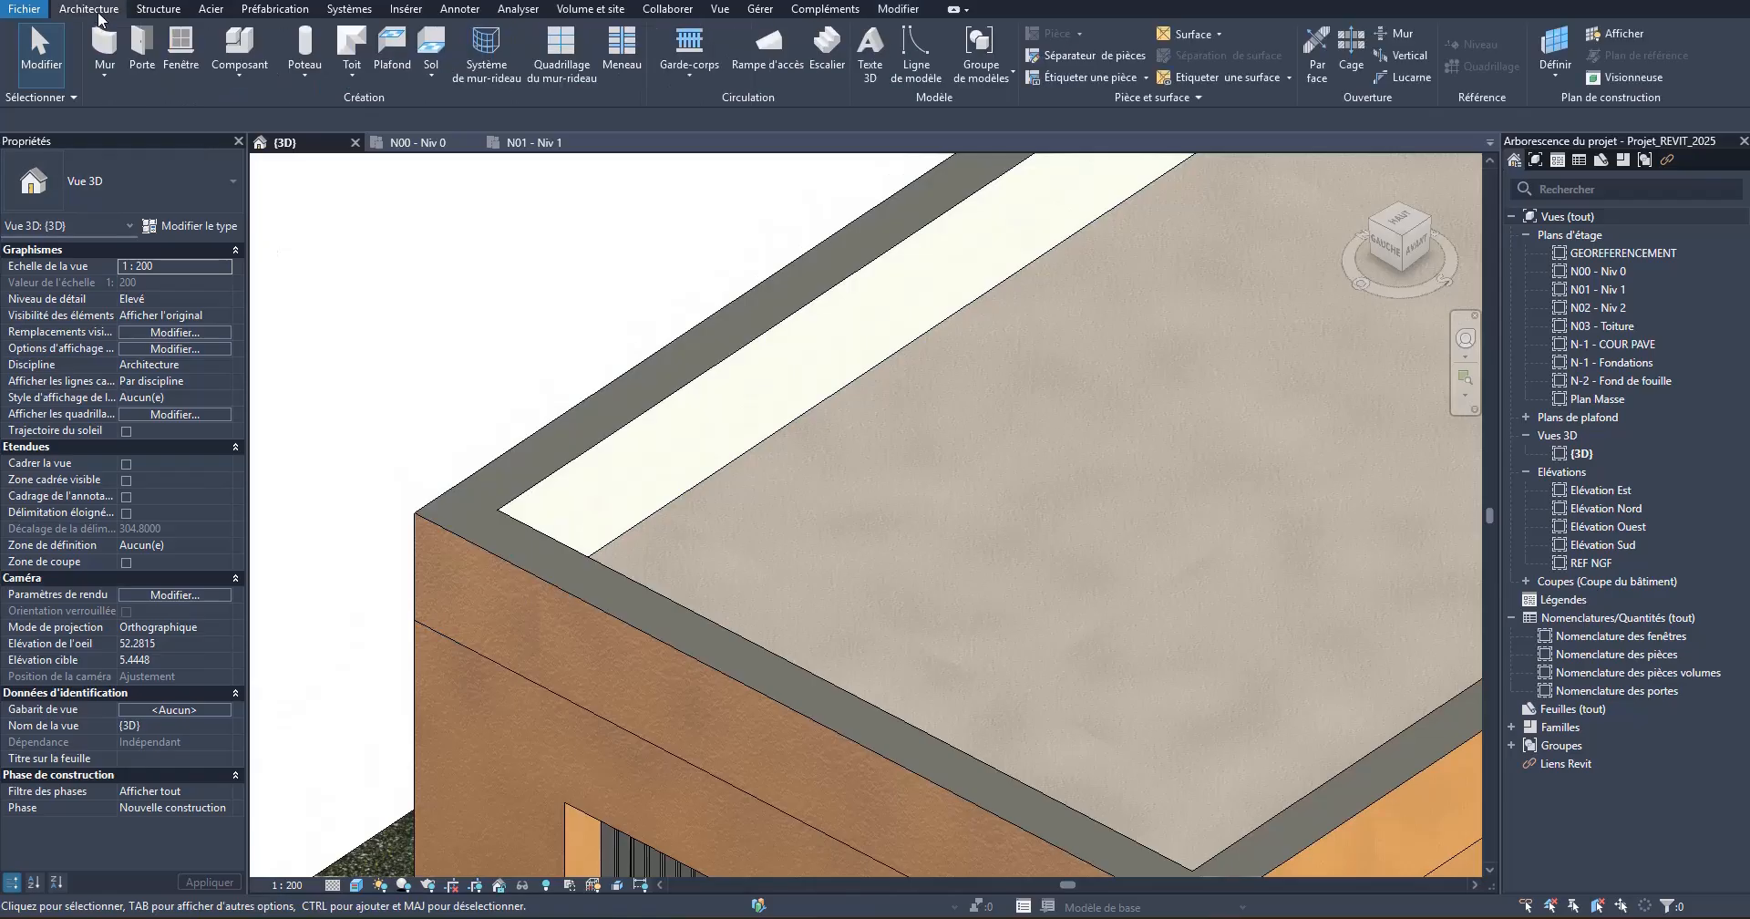
{"action": "left_click", "coordinate": [106, 73]}
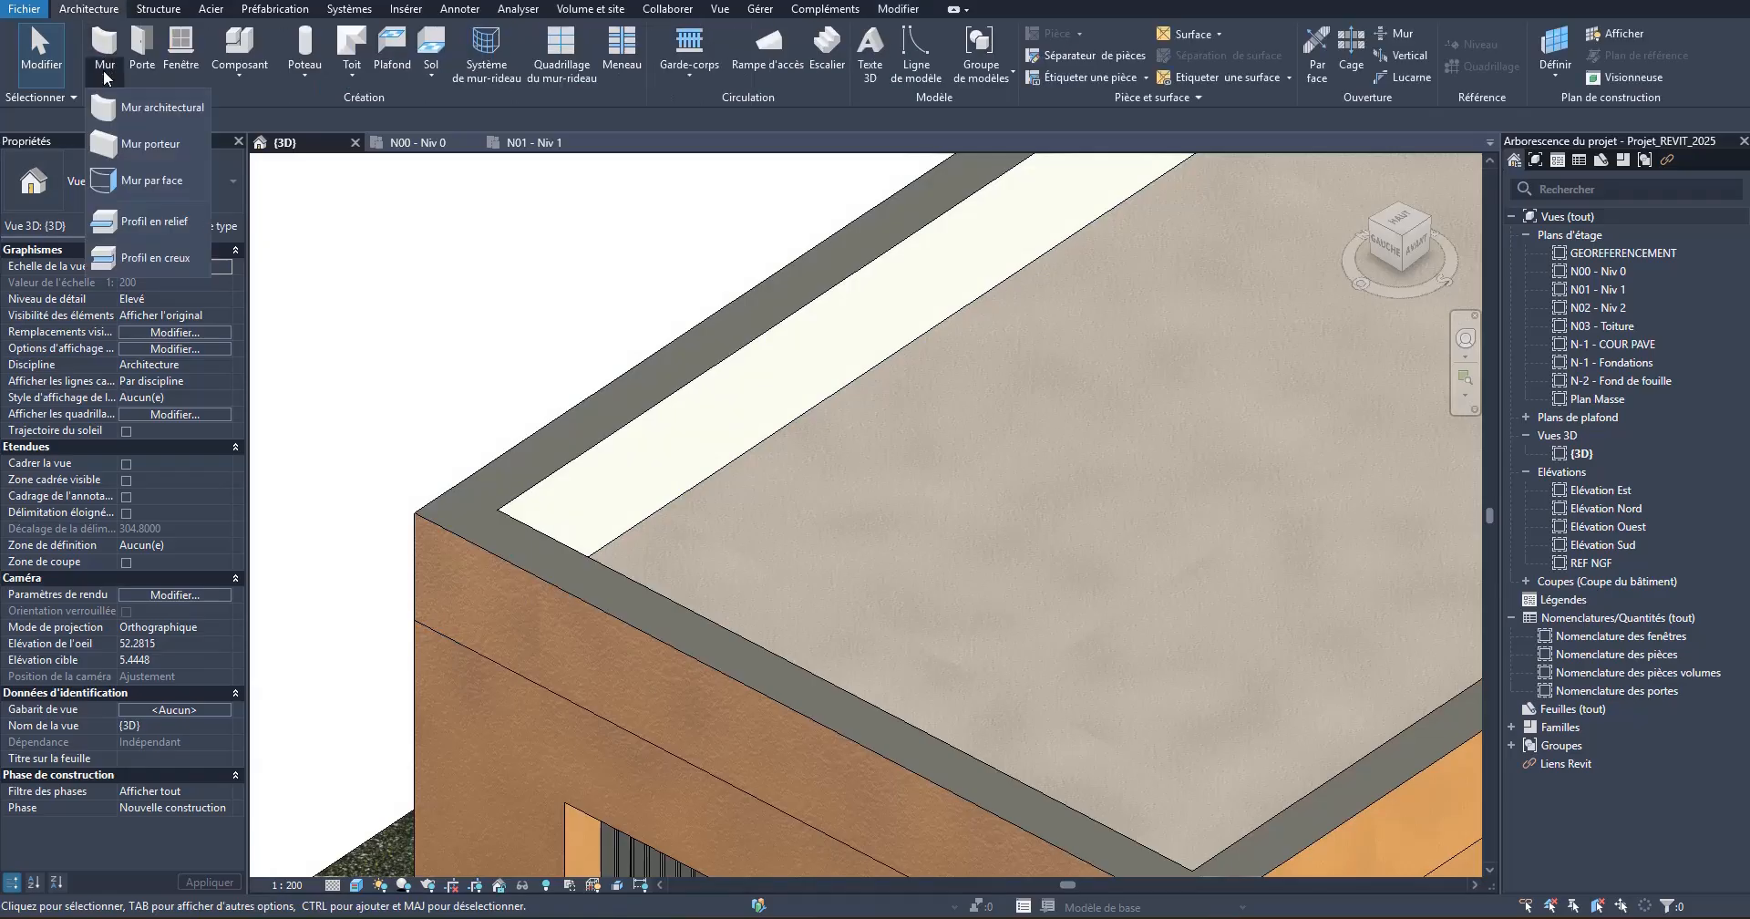
{"action": "left_click", "coordinate": [150, 220]}
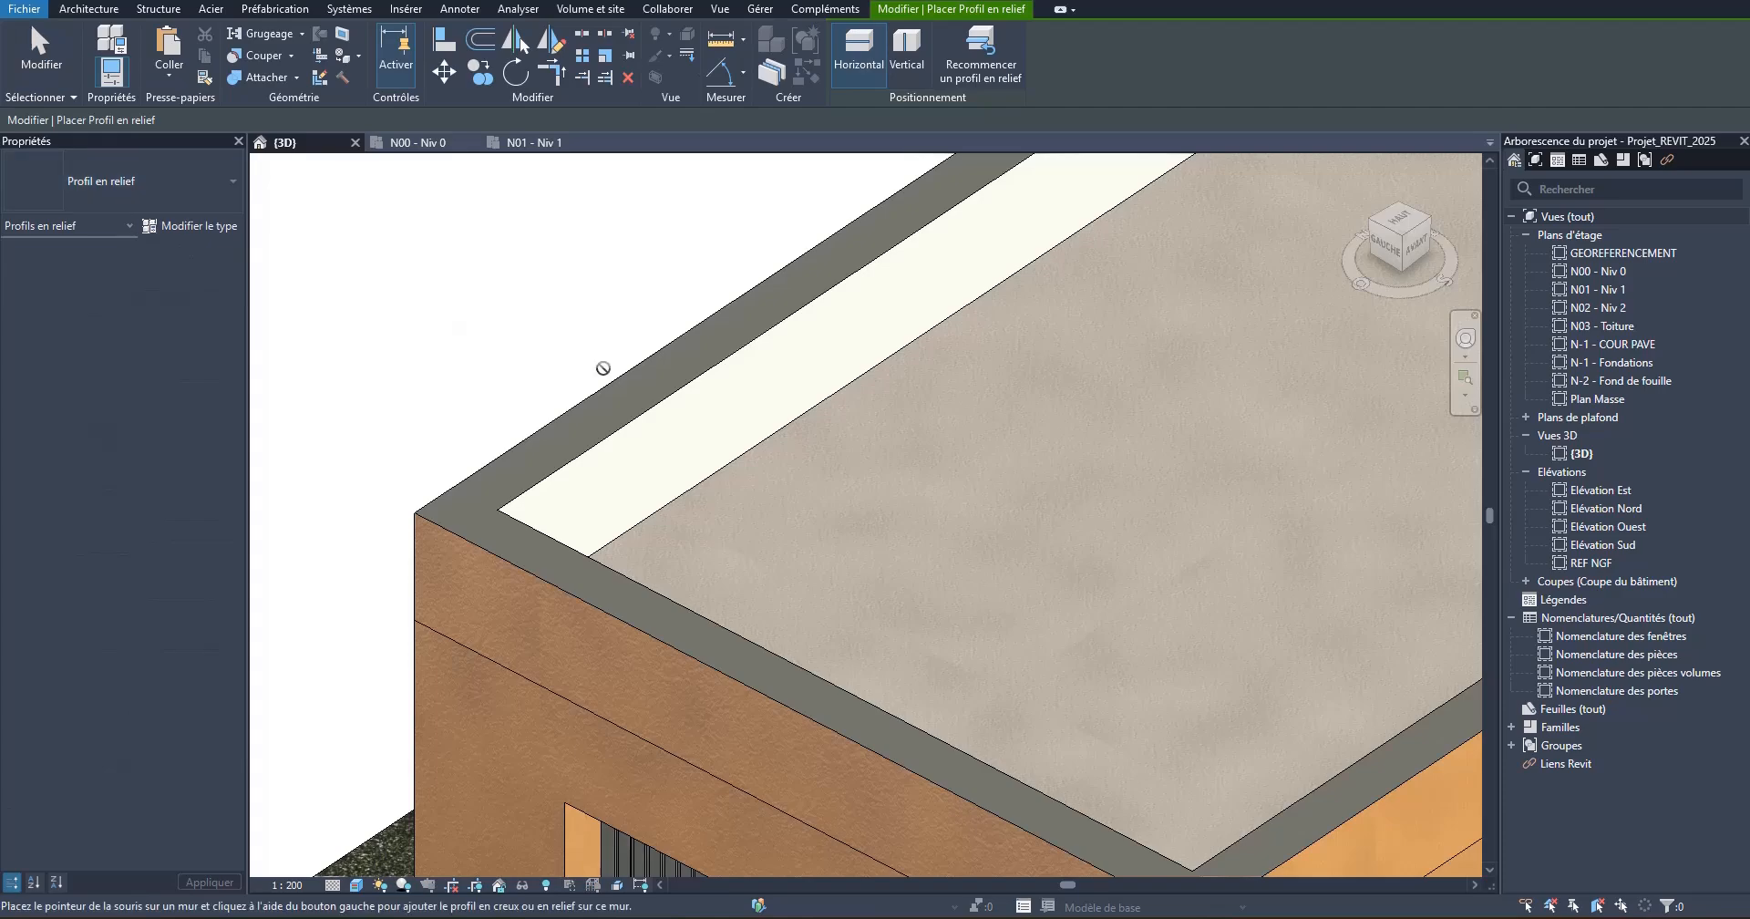
{"action": "left_click", "coordinate": [702, 386]}
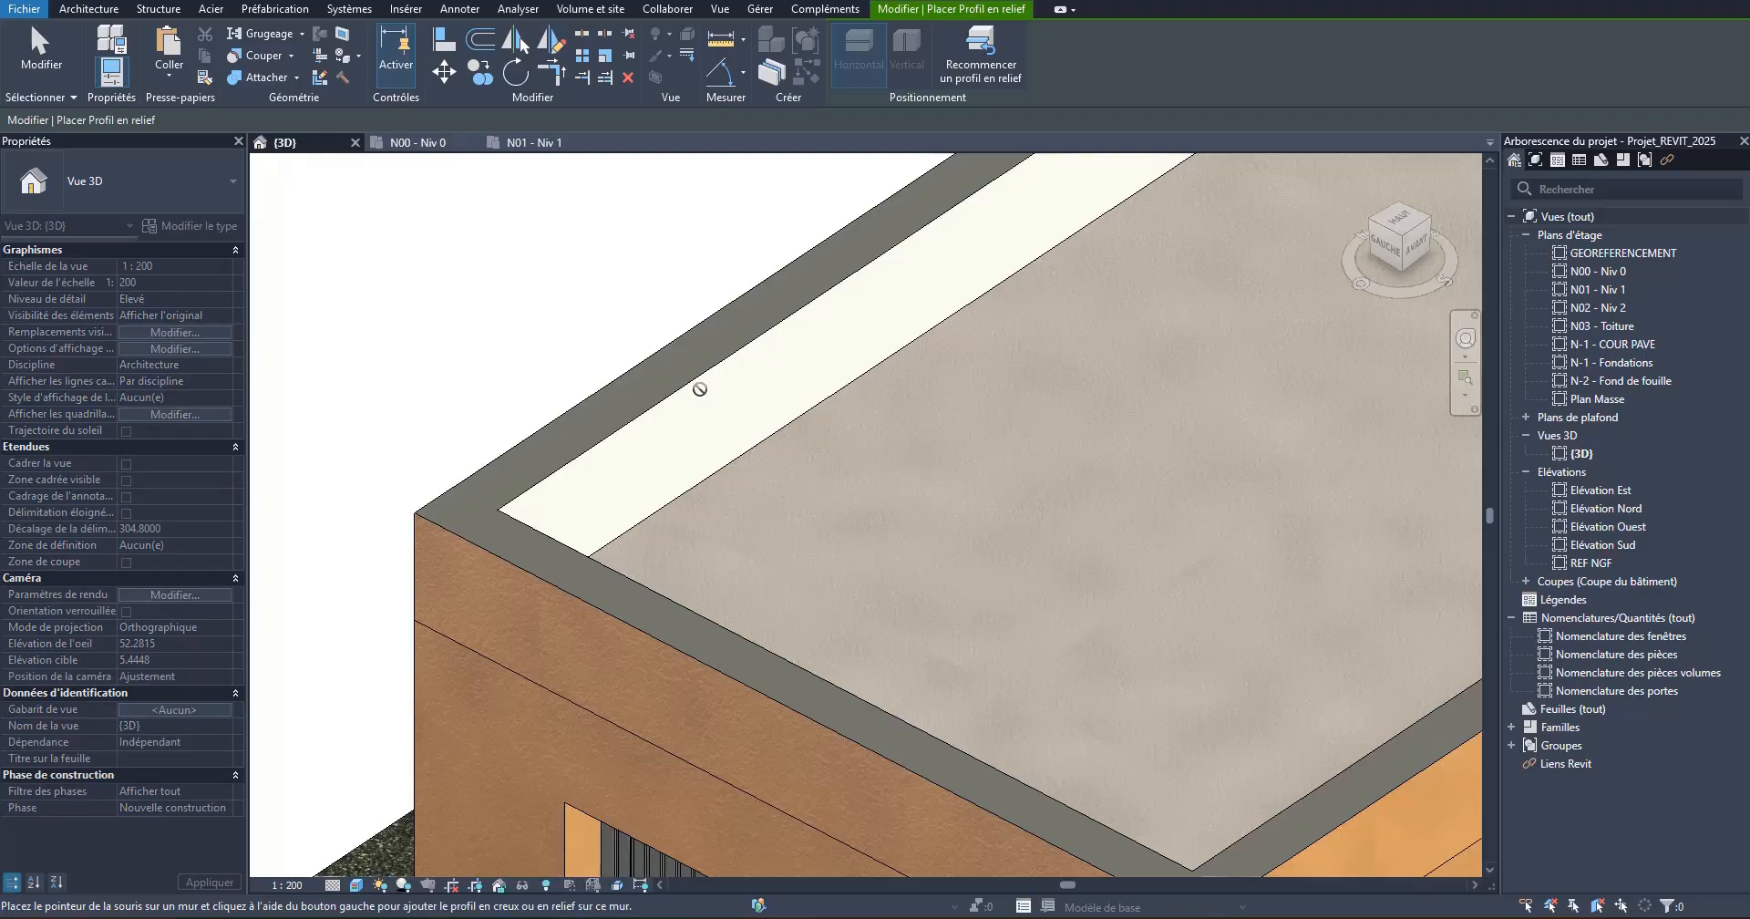
{"action": "left_click", "coordinate": [675, 380]}
{"action": "key", "text": "Escape"}
{"action": "scroll", "coordinate": [658, 385], "scroll_direction": "up", "scroll_amount": 3}
{"action": "left_click", "coordinate": [664, 424]}
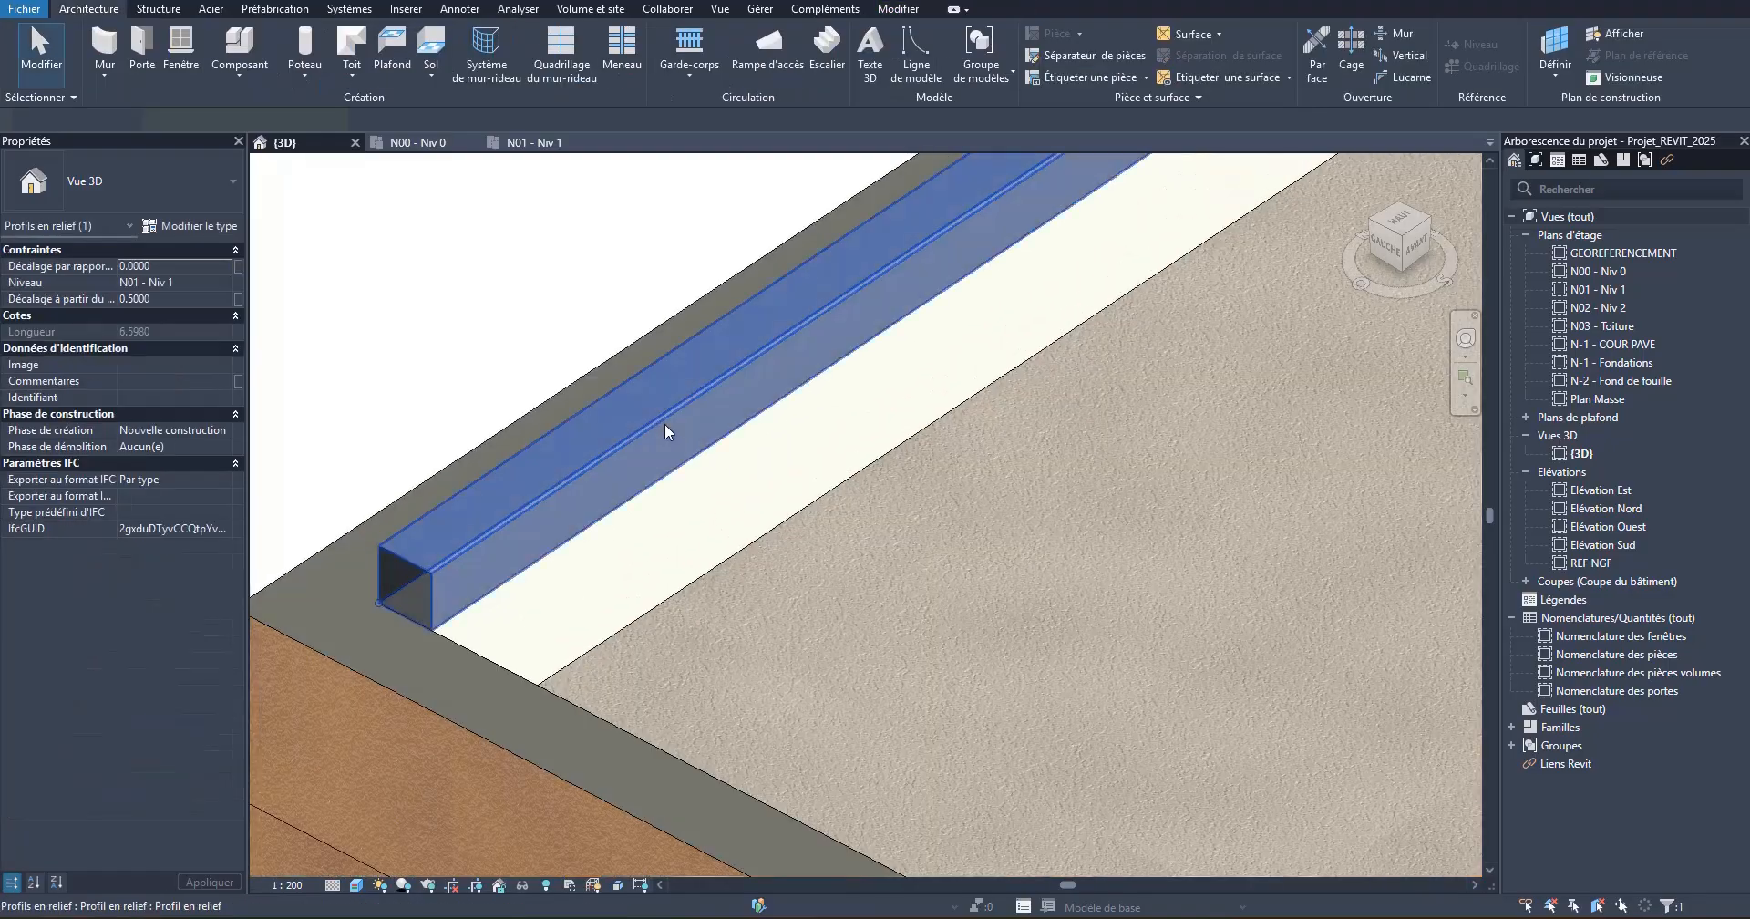
Step: Dismiss the sweep's type properties without changes and delete the wall sweep from the long parapet wall
{"action": "left_click", "coordinate": [193, 225]}
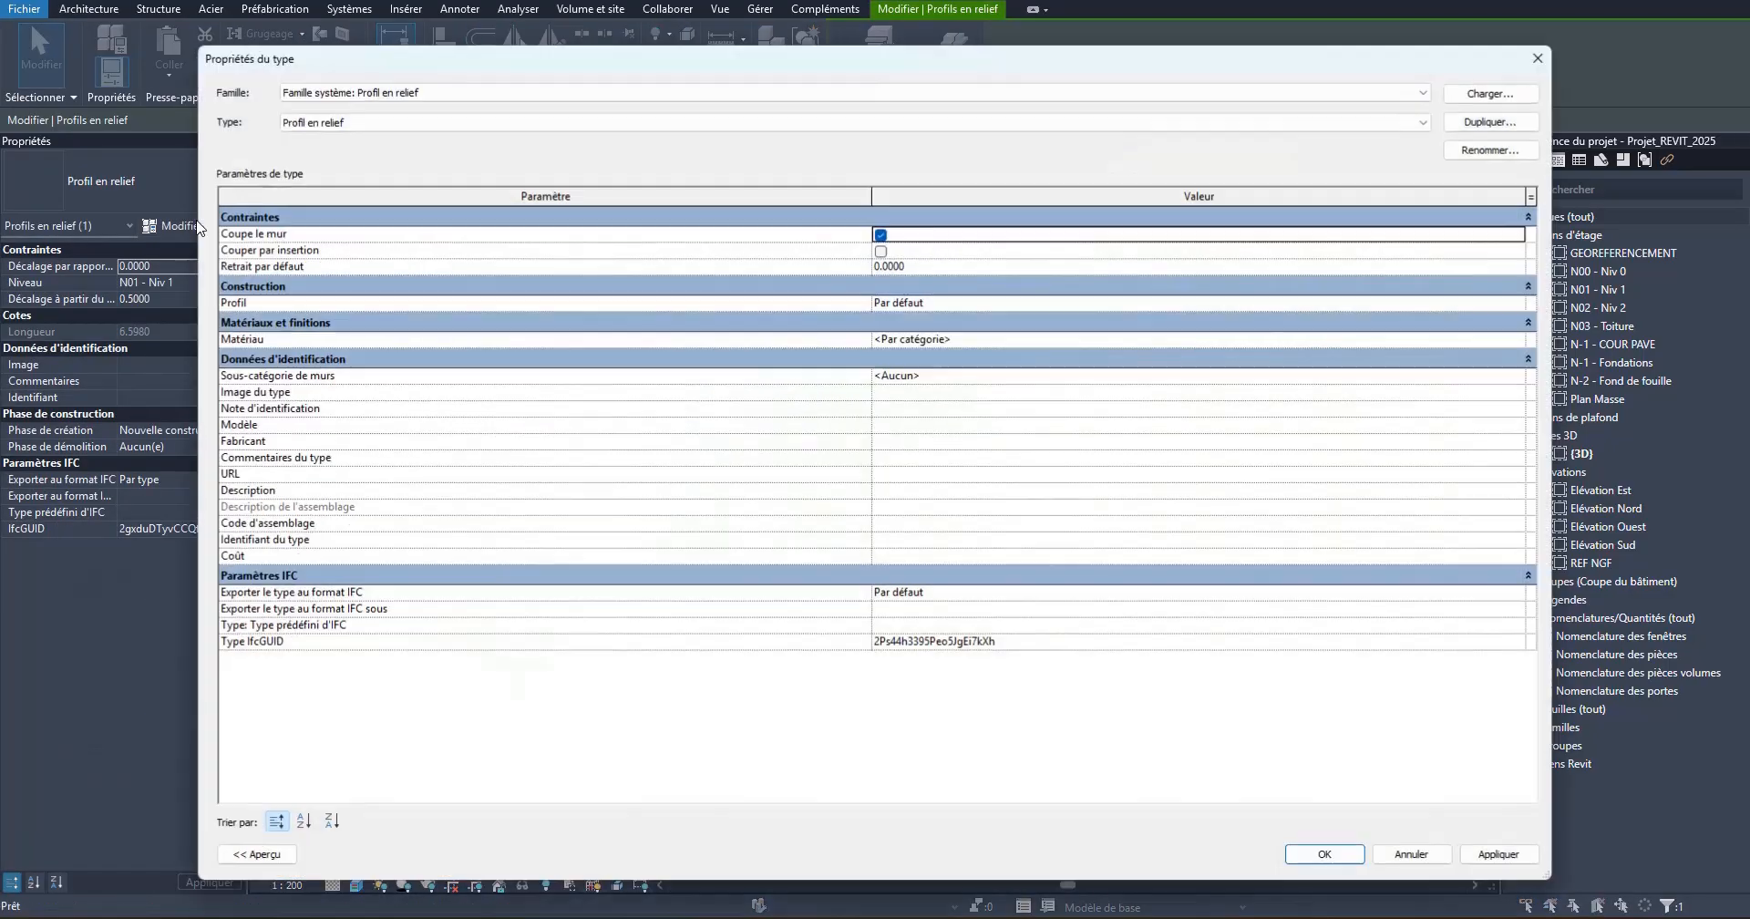
{"action": "mouse_move", "coordinate": [332, 63]}
{"action": "left_mouse_down"}
{"action": "mouse_move", "coordinate": [662, 323]}
{"action": "mouse_move", "coordinate": [670, 447]}
{"action": "mouse_move", "coordinate": [297, 49]}
{"action": "mouse_move", "coordinate": [324, 79]}
{"action": "left_mouse_up"}
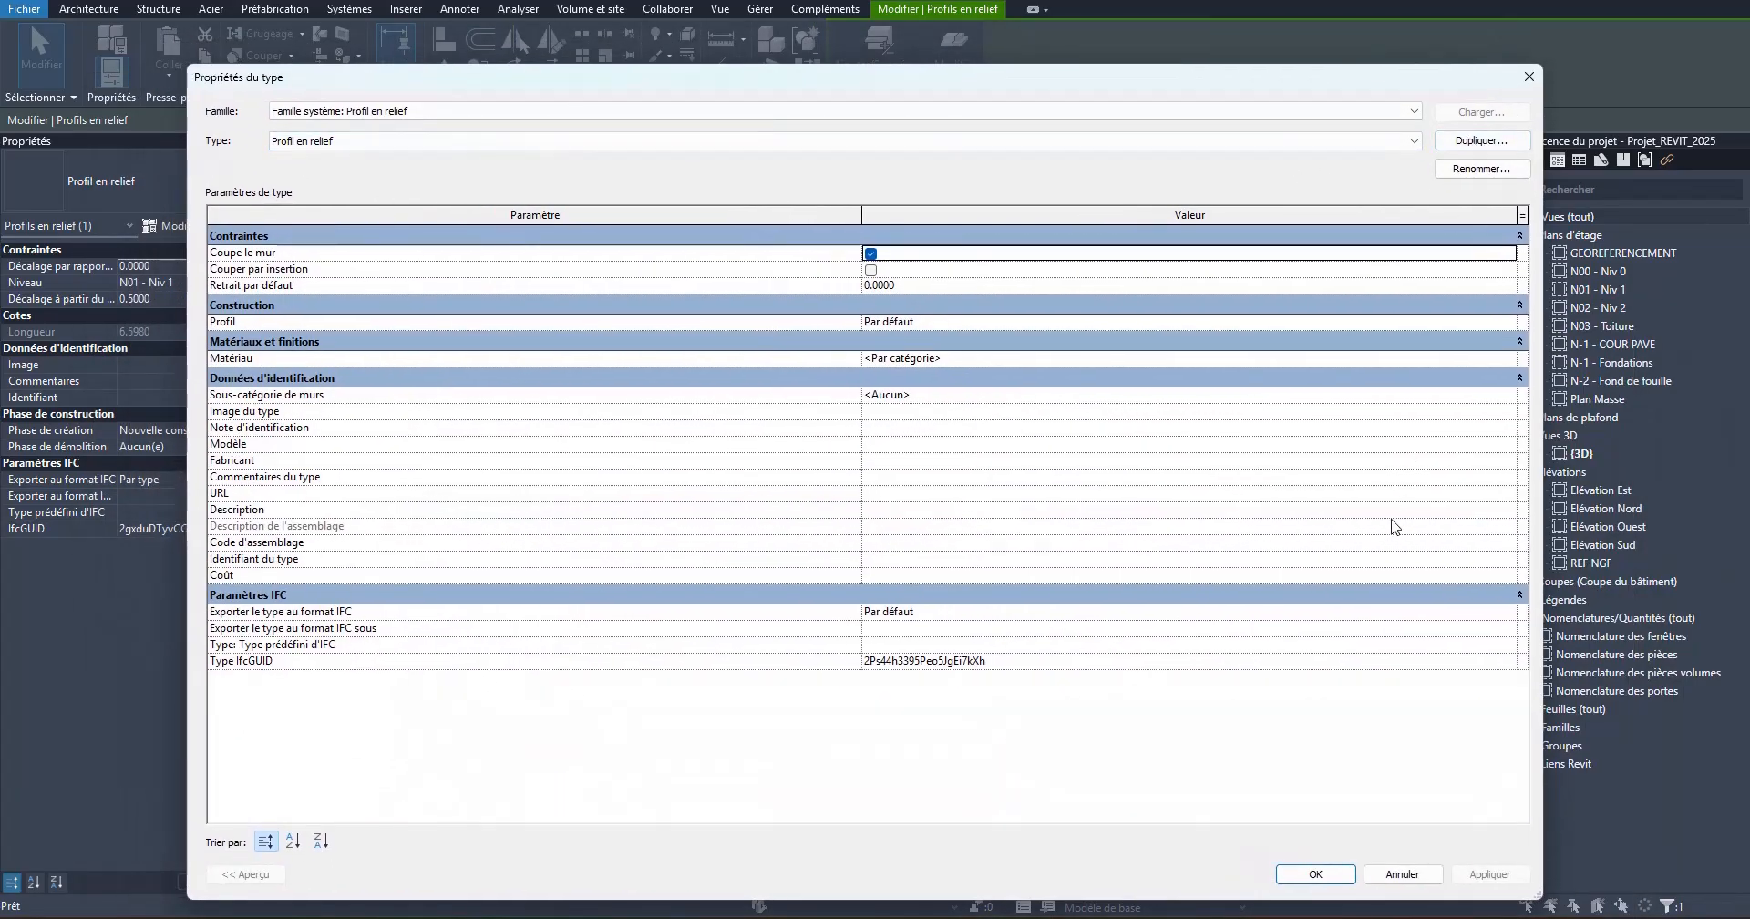
{"action": "key", "text": "Escape"}
{"action": "key", "text": "Escape"}
{"action": "left_click", "coordinate": [758, 364]}
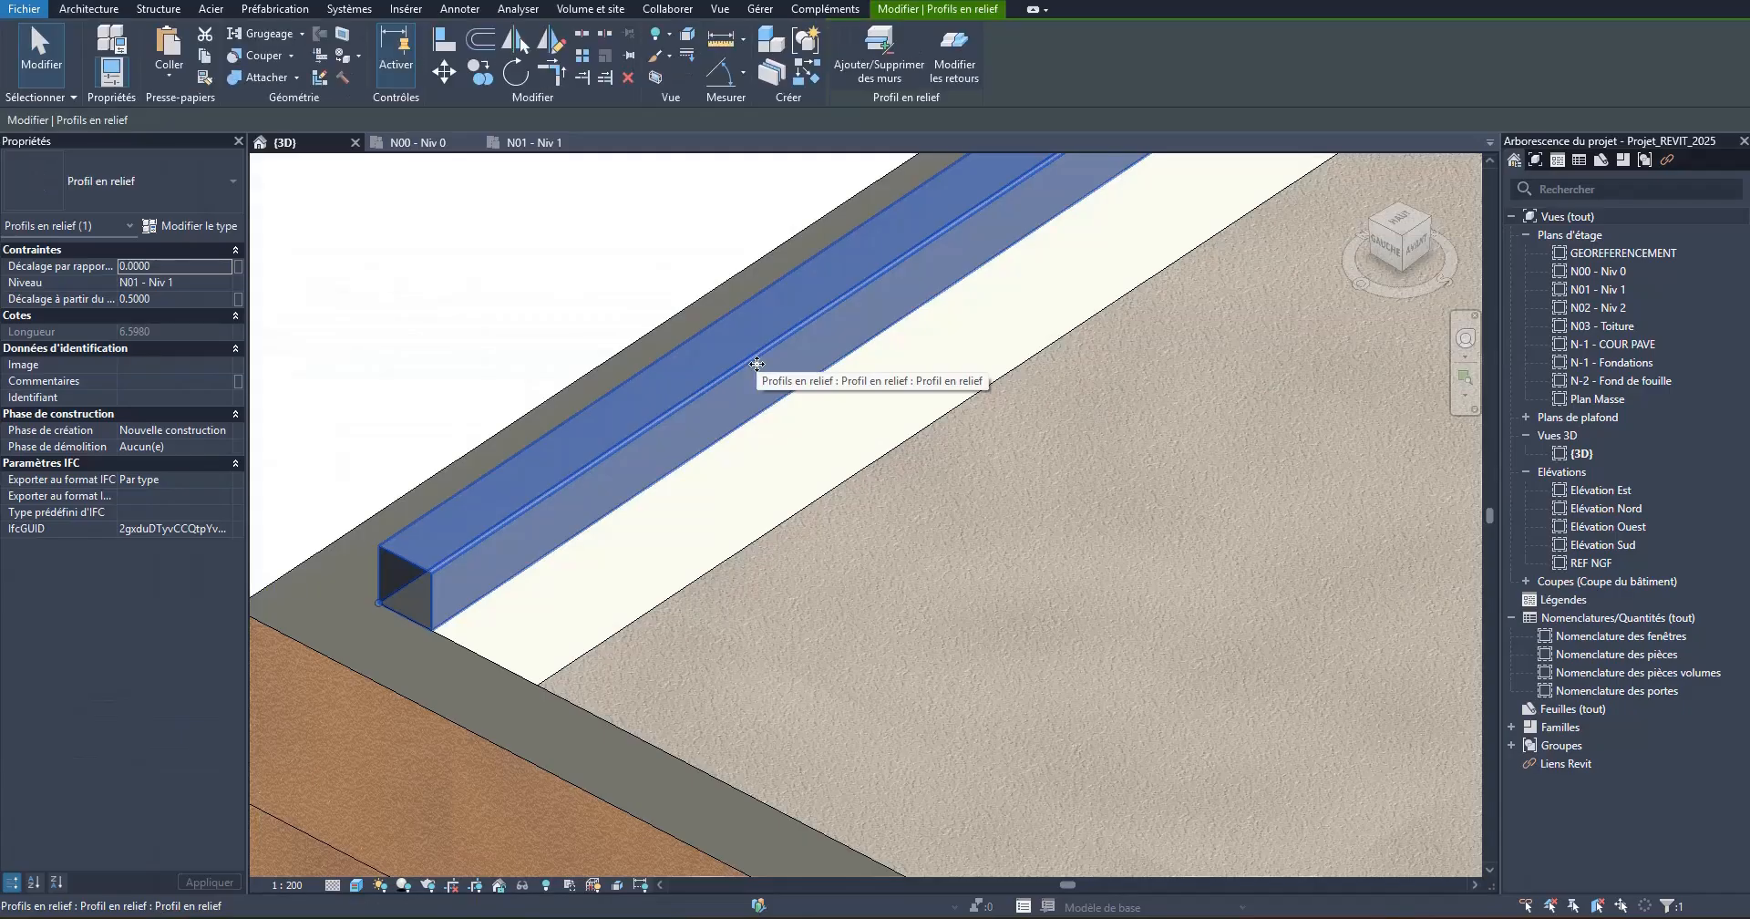
{"action": "key", "text": "Delete"}
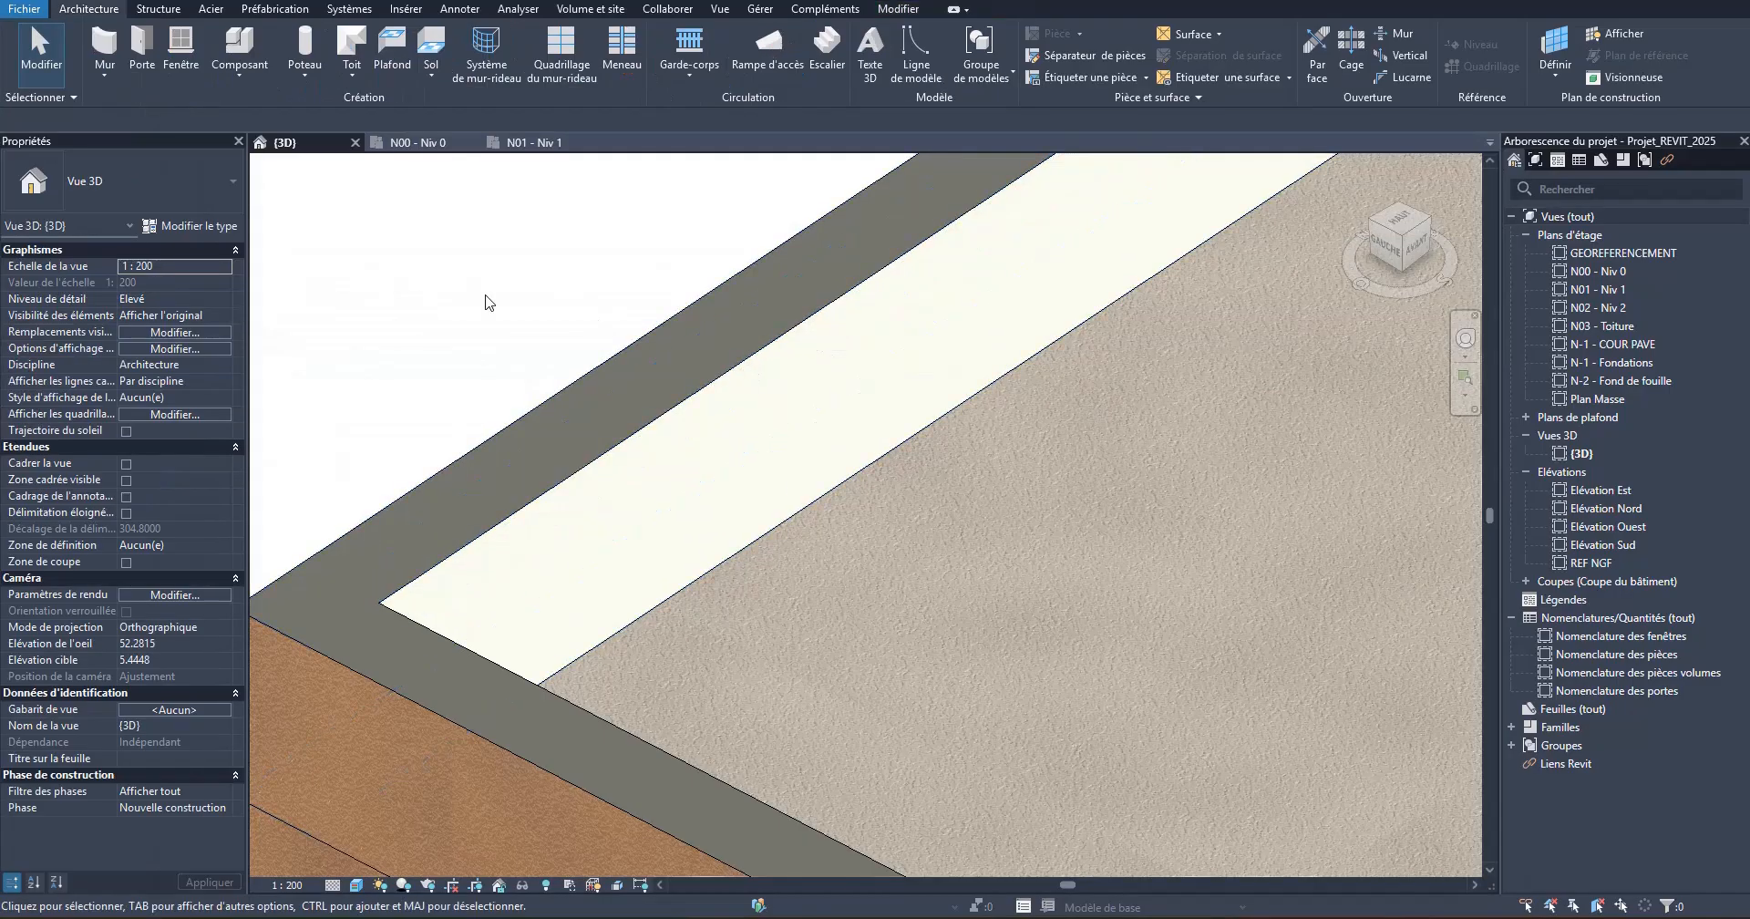
Step: Place a horizontal Profil en relief wall sweep on the long parapet wall's upper inner edge
{"action": "left_click", "coordinate": [117, 69]}
{"action": "left_click", "coordinate": [153, 220]}
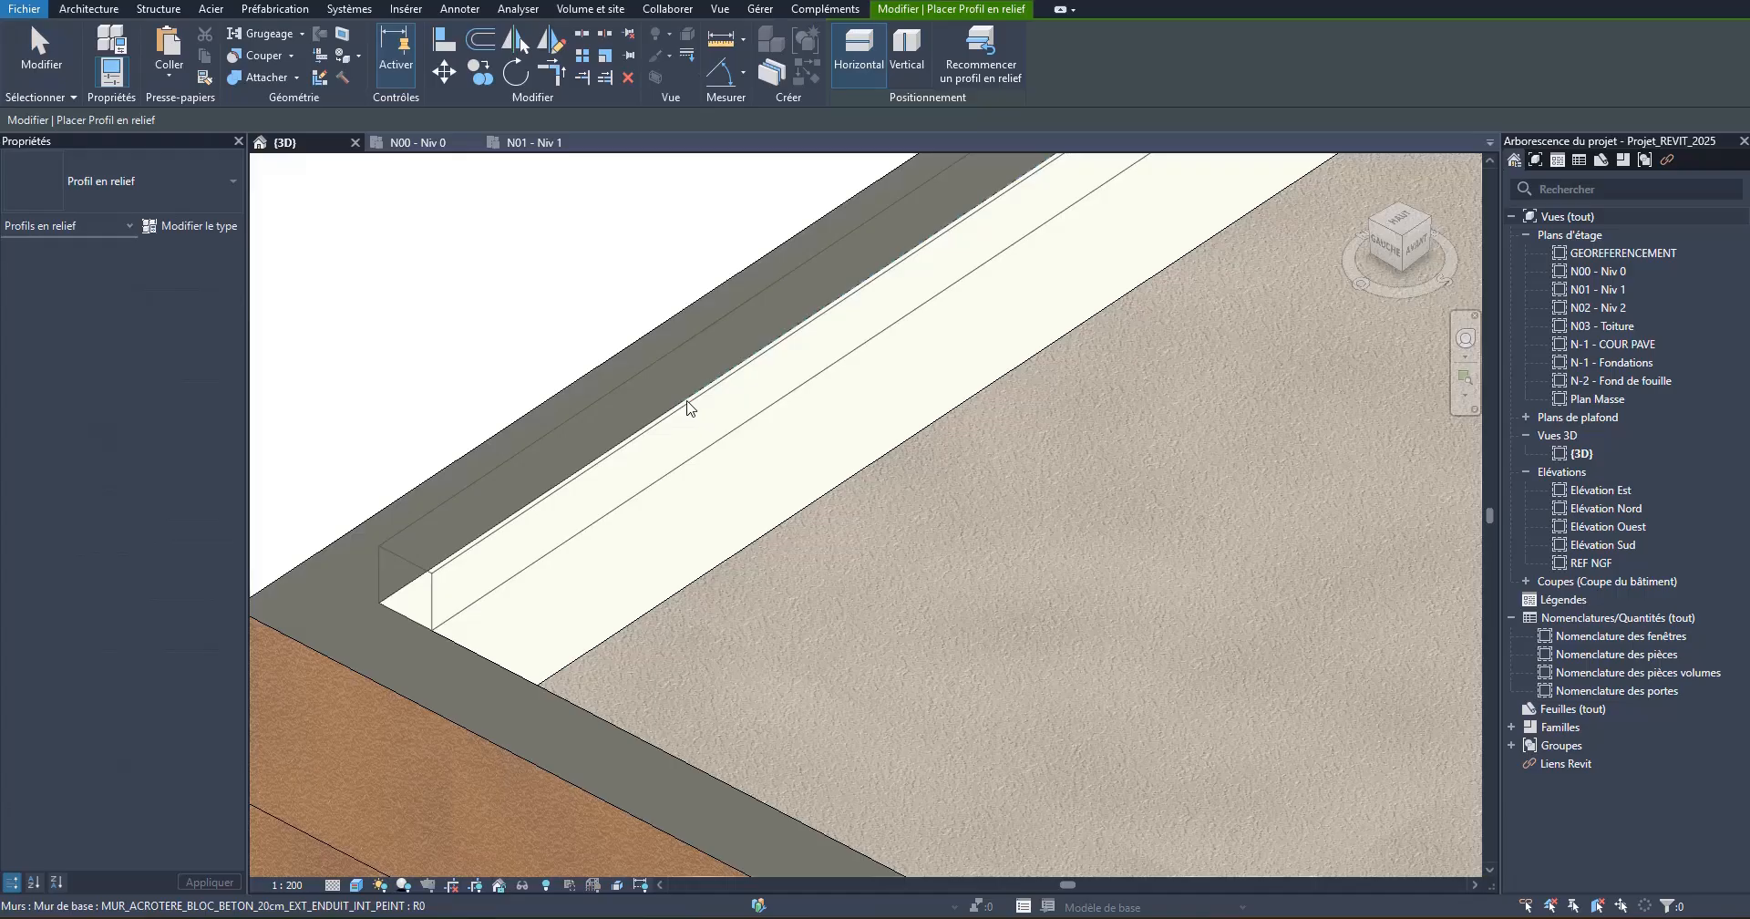
{"action": "left_click", "coordinate": [739, 367]}
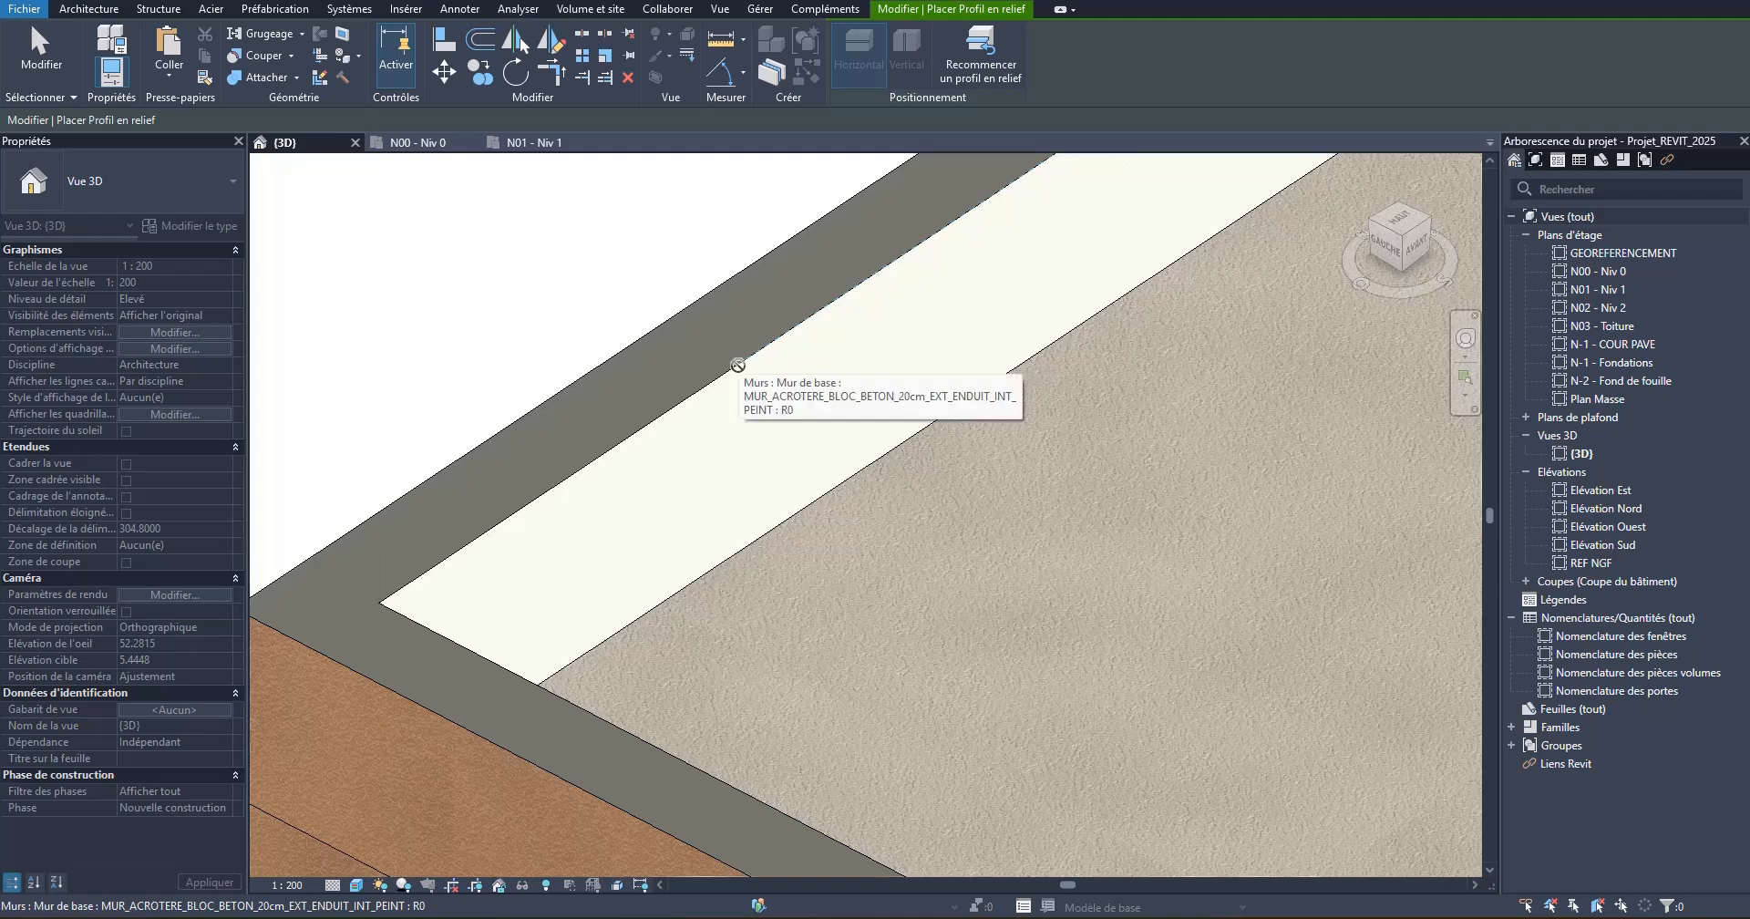
{"action": "key", "text": "Escape"}
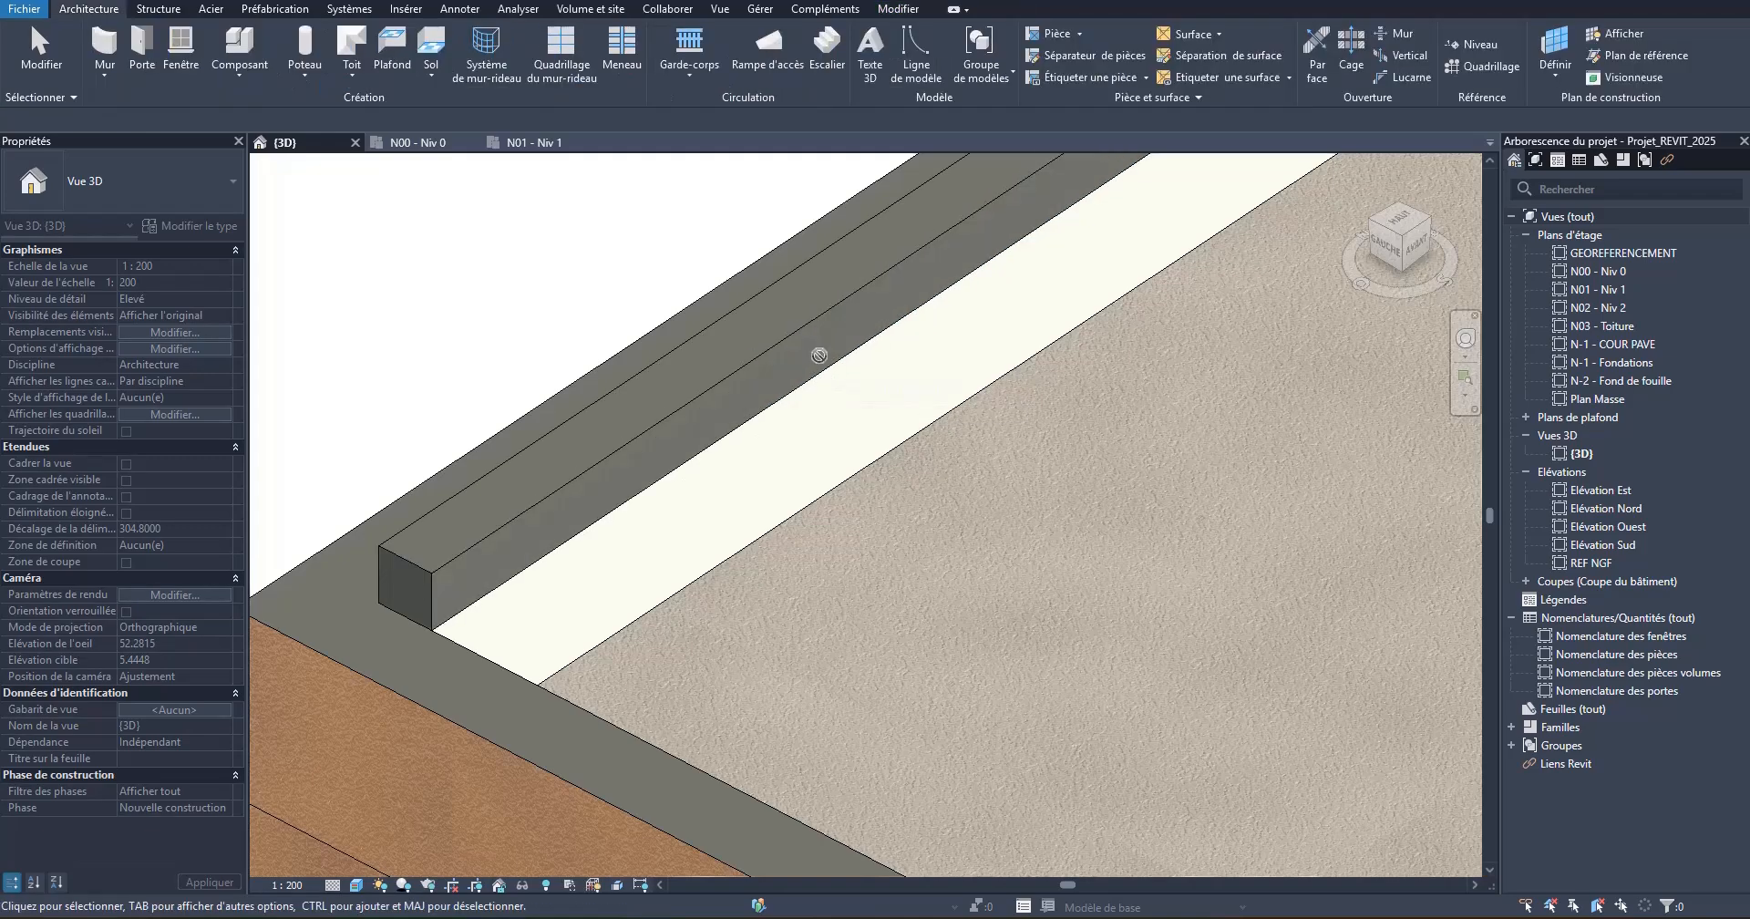
Step: Duplicate the sweep's type as "Profil en relief - Couvertine acier - Type A" and assign it the profile Couvertine acier - type A
{"action": "left_click", "coordinate": [530, 511]}
{"action": "left_click", "coordinate": [206, 230]}
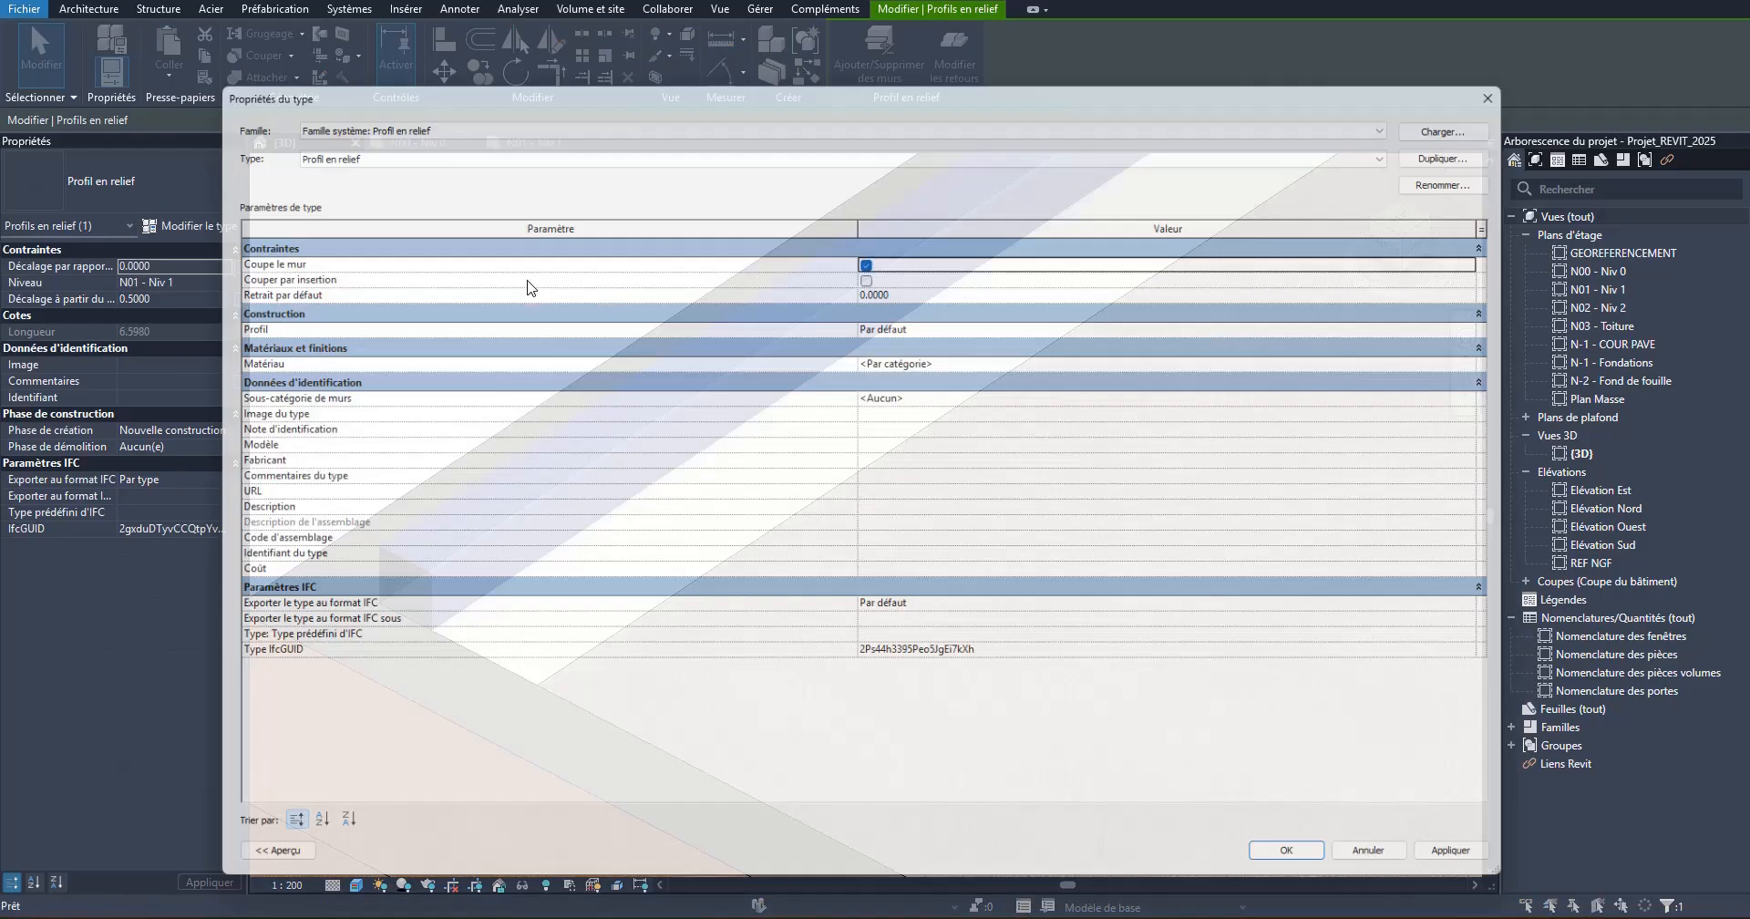
{"action": "left_click", "coordinate": [1479, 141]}
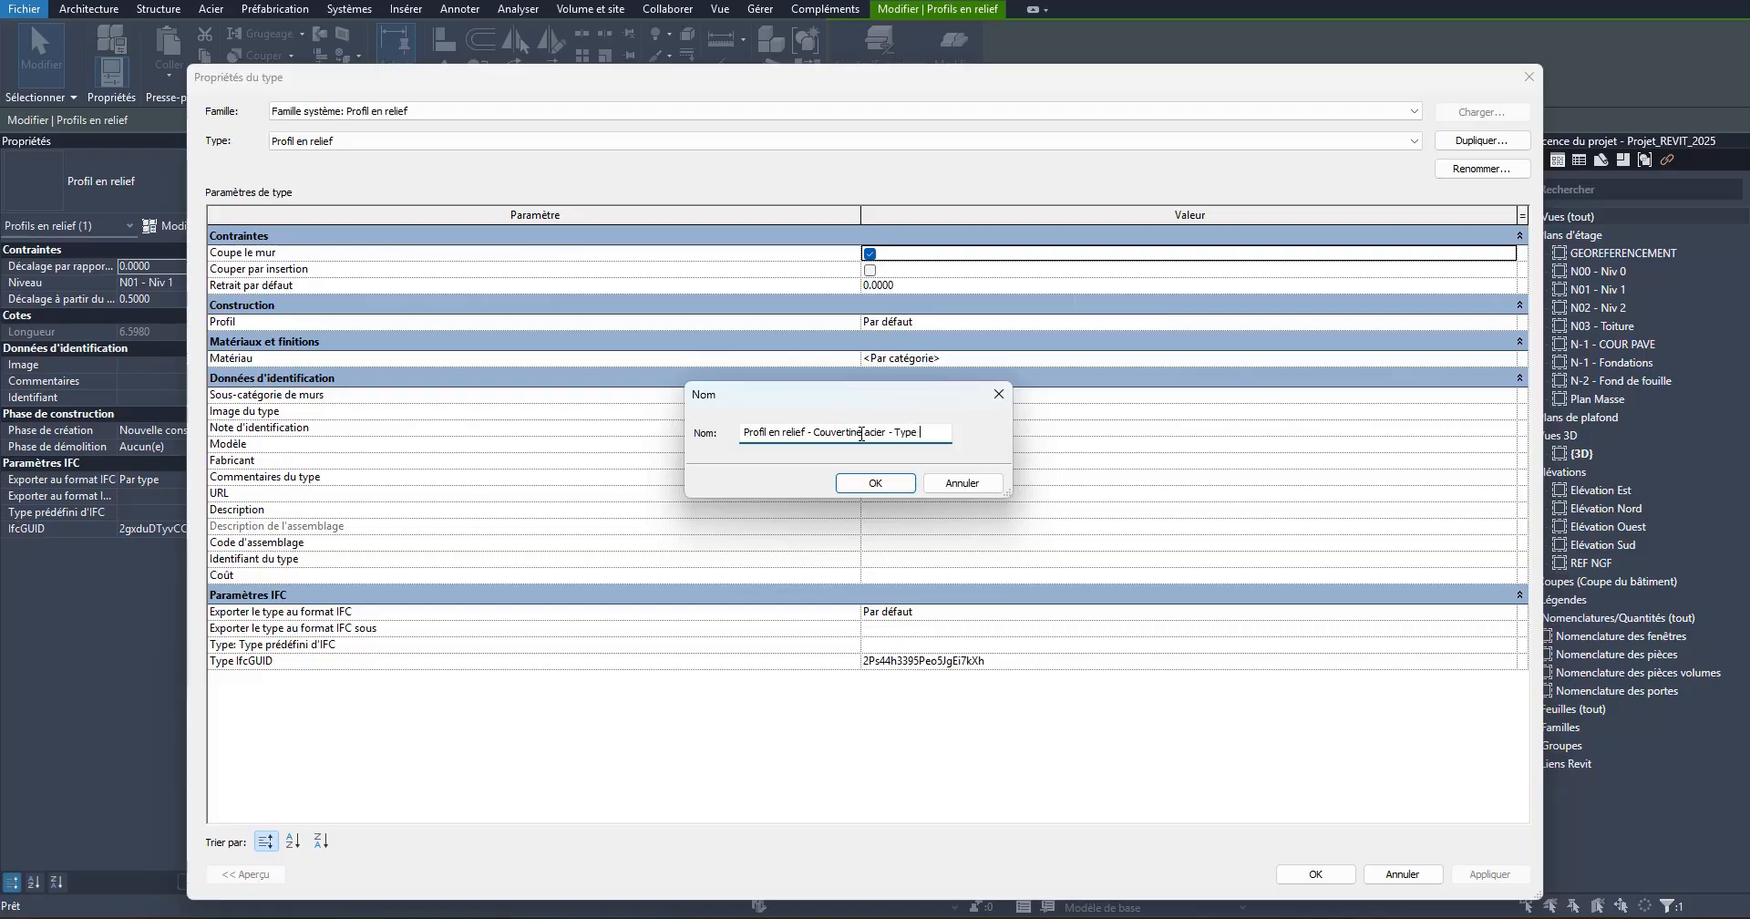
{"action": "left_click", "coordinate": [876, 484]}
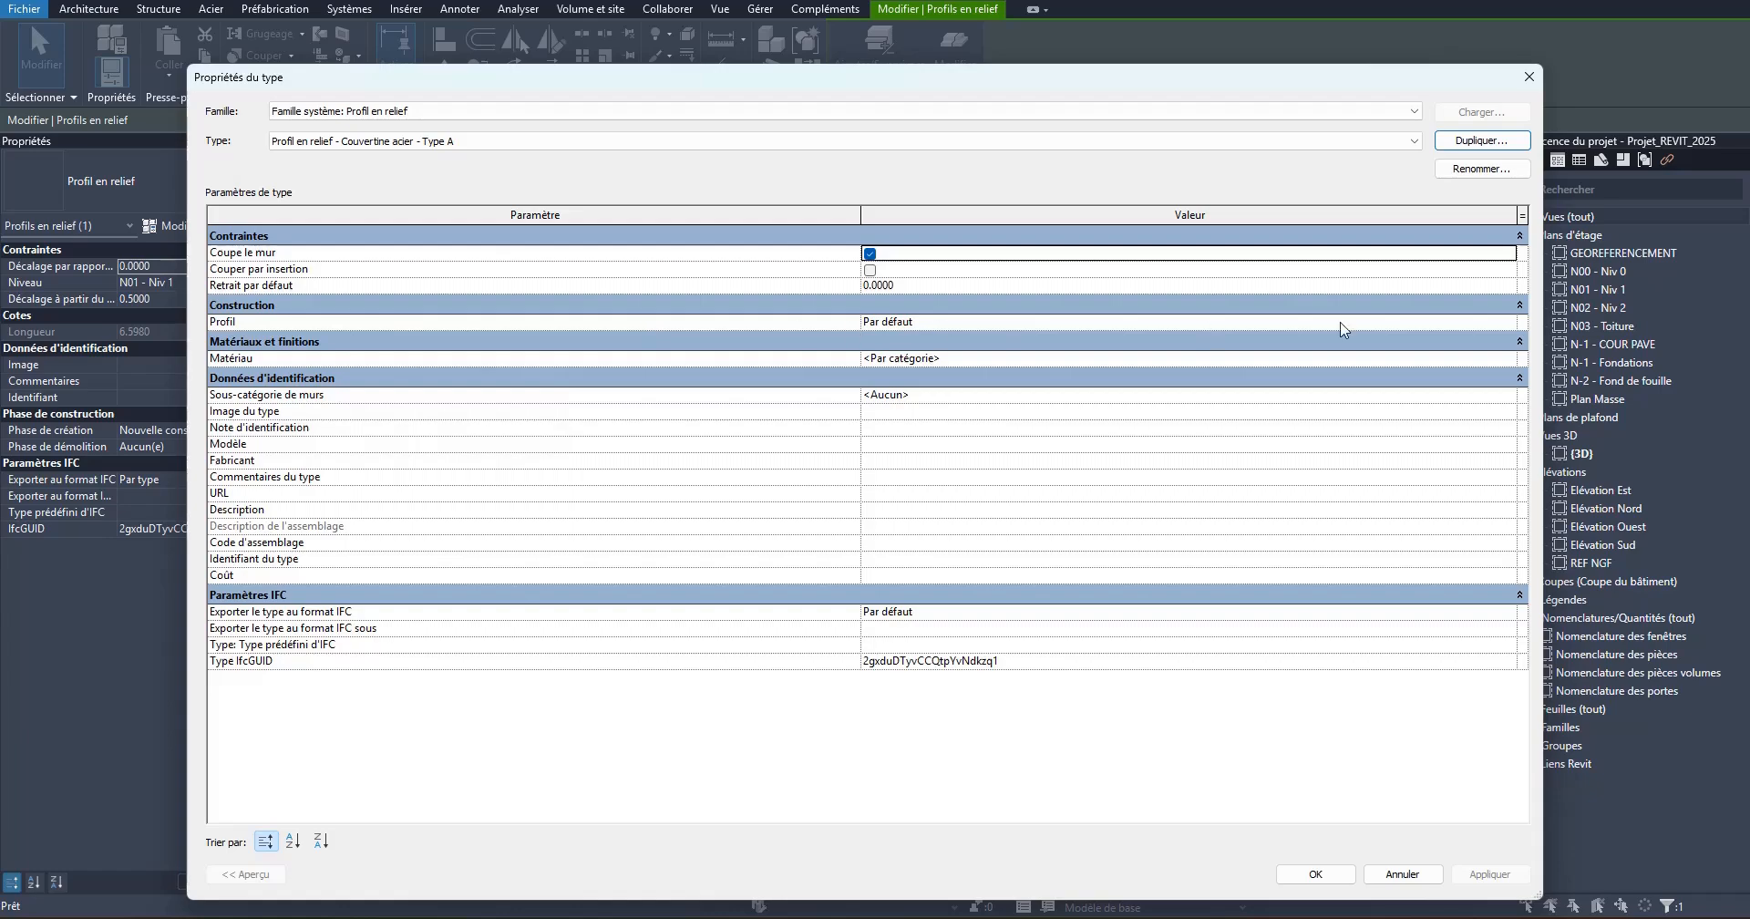
{"action": "left_click", "coordinate": [1515, 325]}
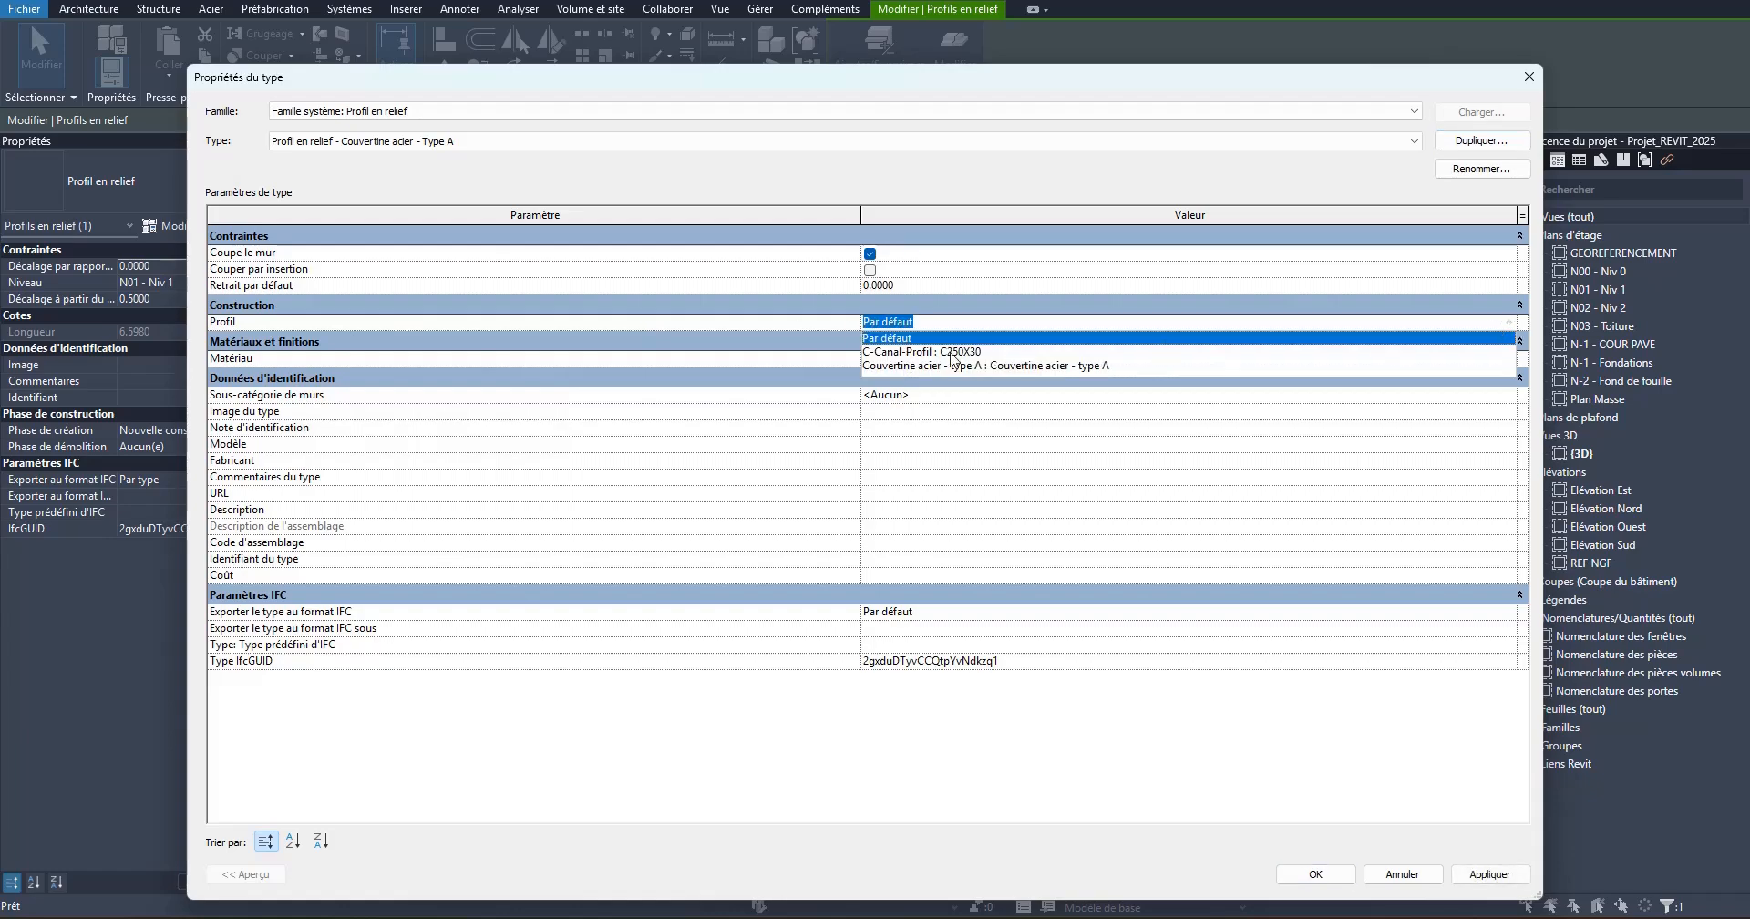
{"action": "left_click", "coordinate": [1046, 366]}
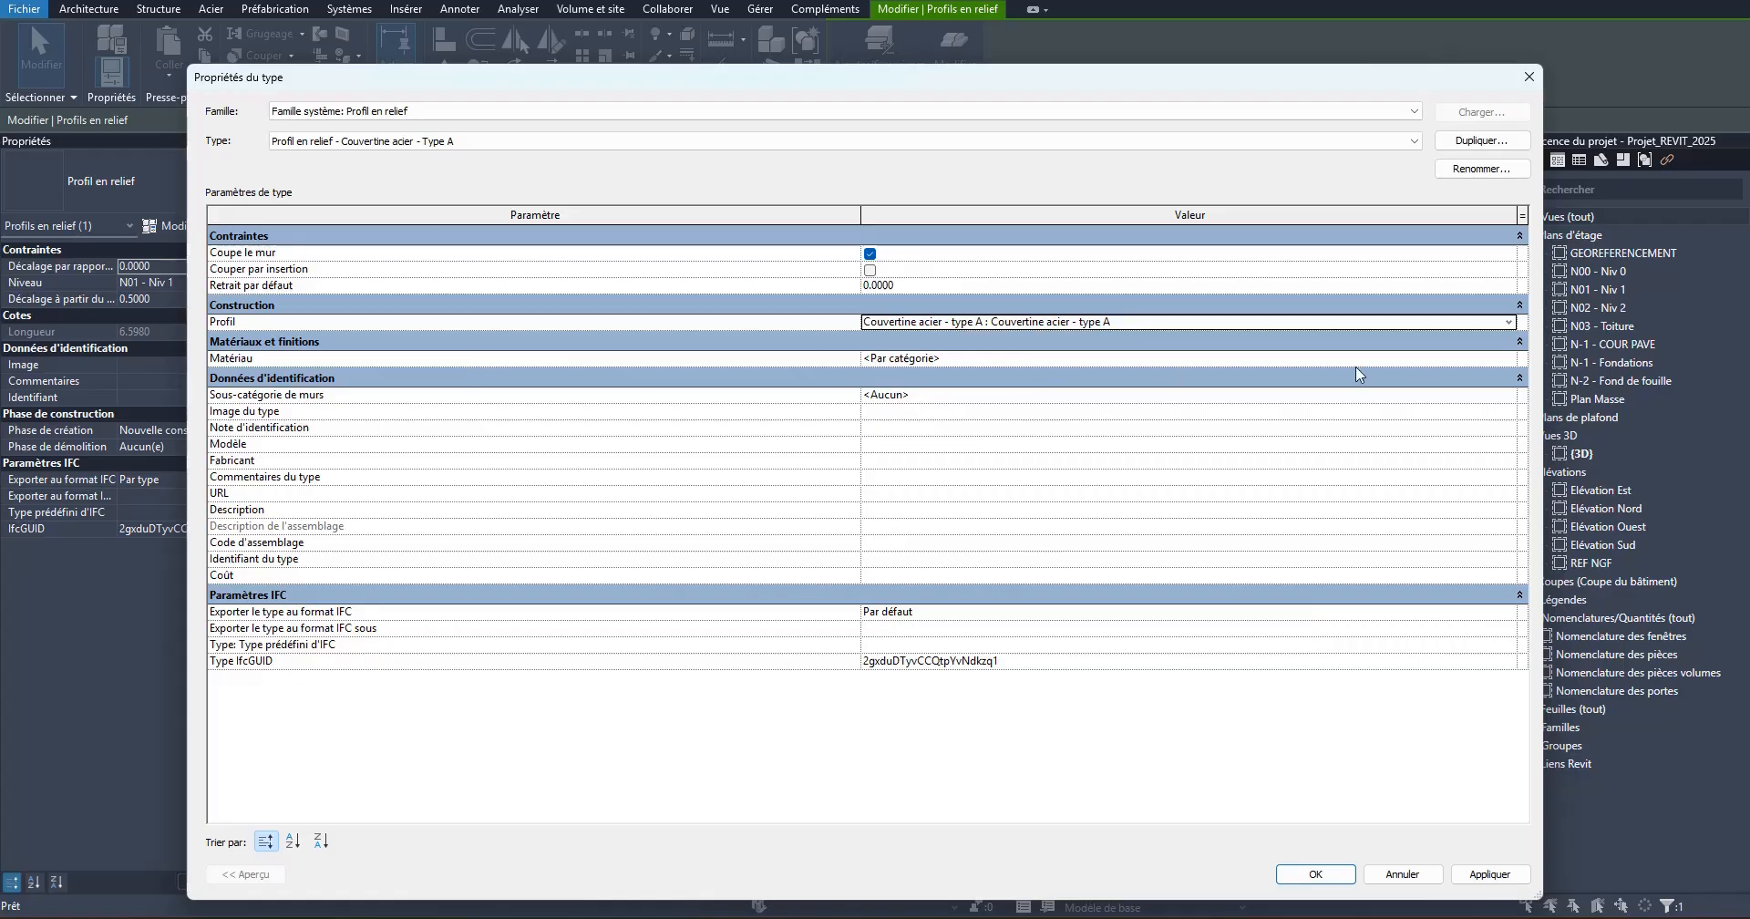
Step: Duplicate the material Acier structurel - S235 with its assets and name the copy "Acier structurel - S235, Noir"
{"action": "left_click", "coordinate": [1512, 360]}
{"action": "left_click", "coordinate": [1512, 360]}
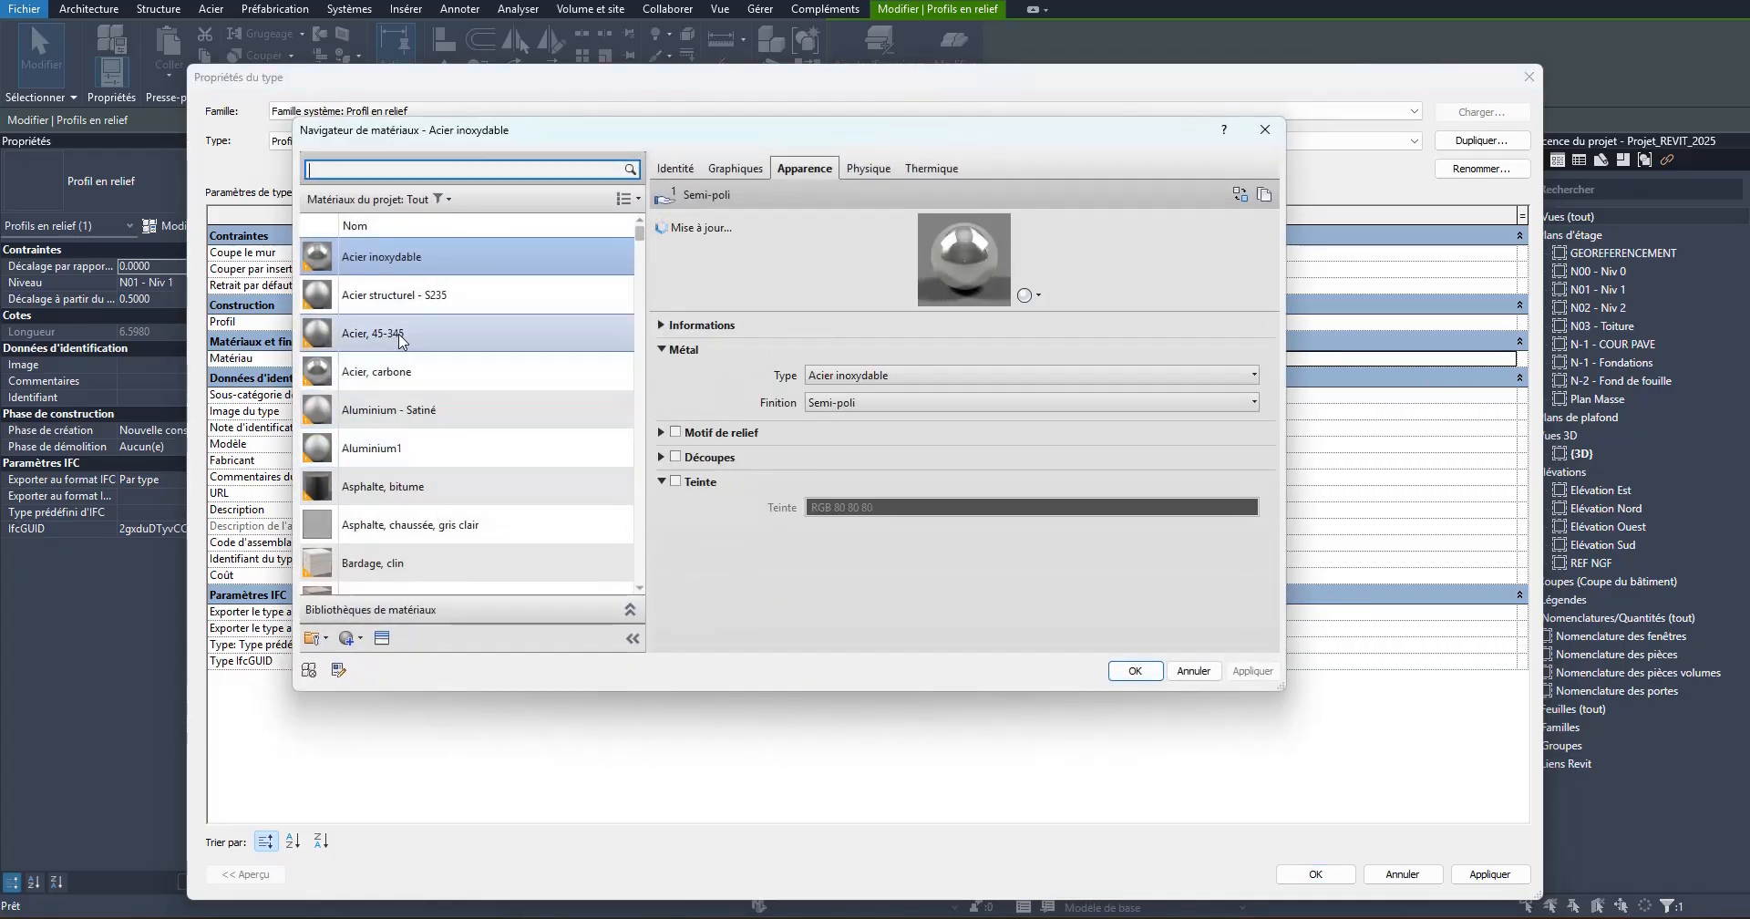
{"action": "left_click", "coordinate": [425, 299]}
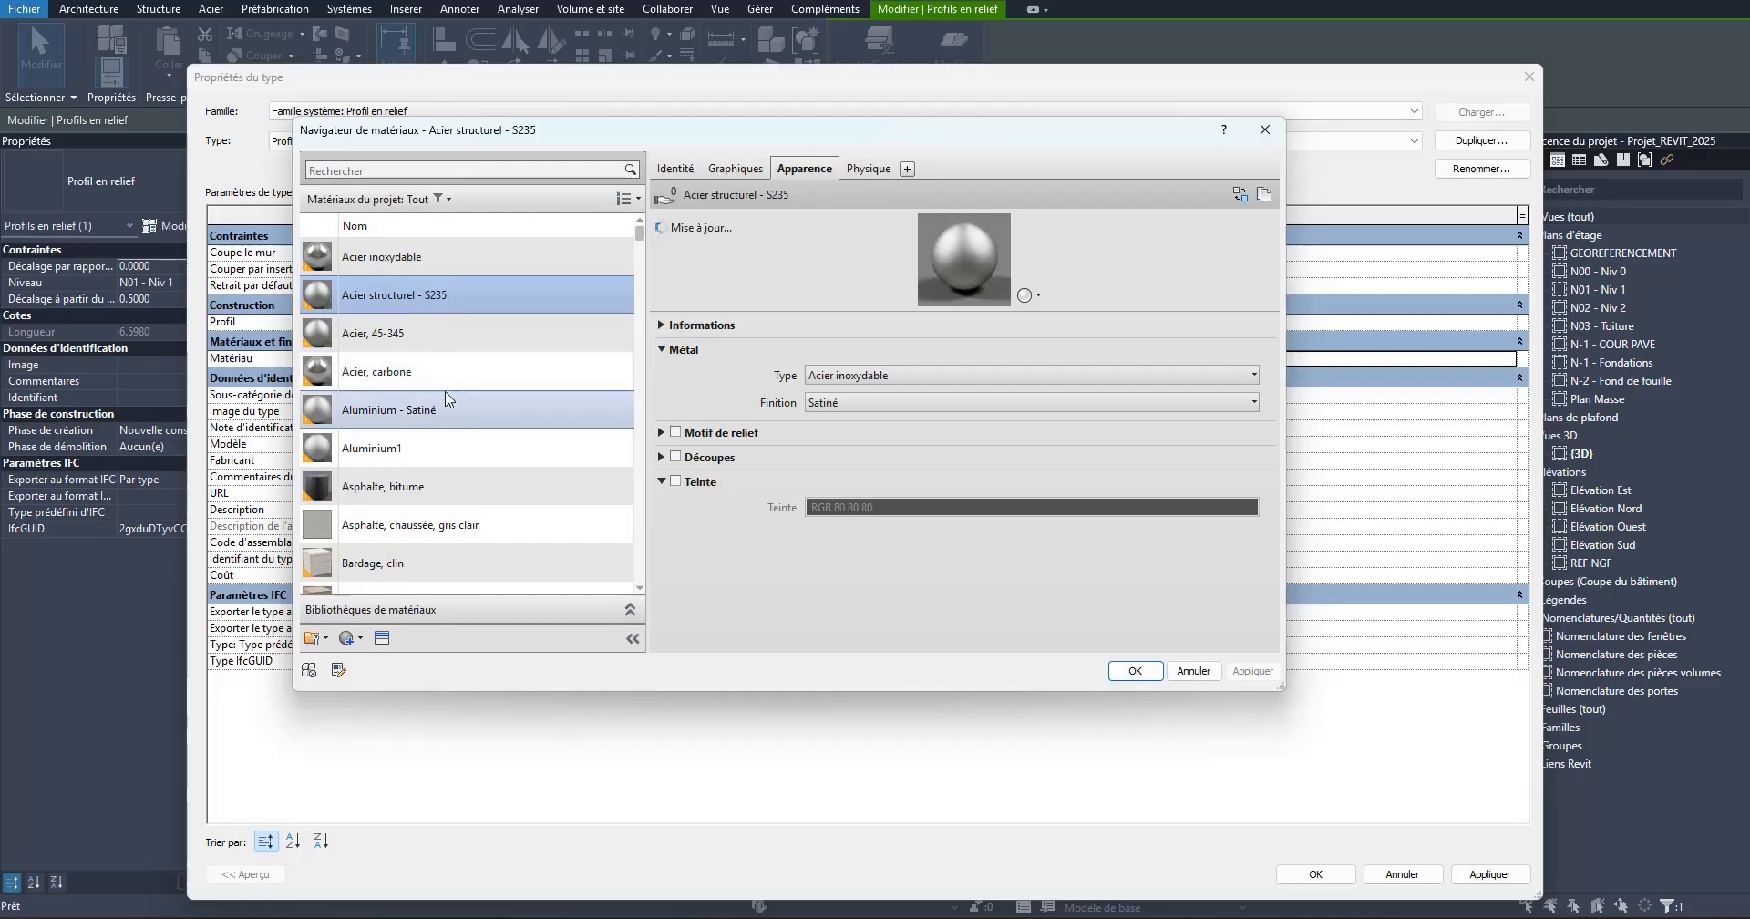
{"action": "scroll", "coordinate": [434, 588], "scroll_direction": "down", "scroll_amount": 1}
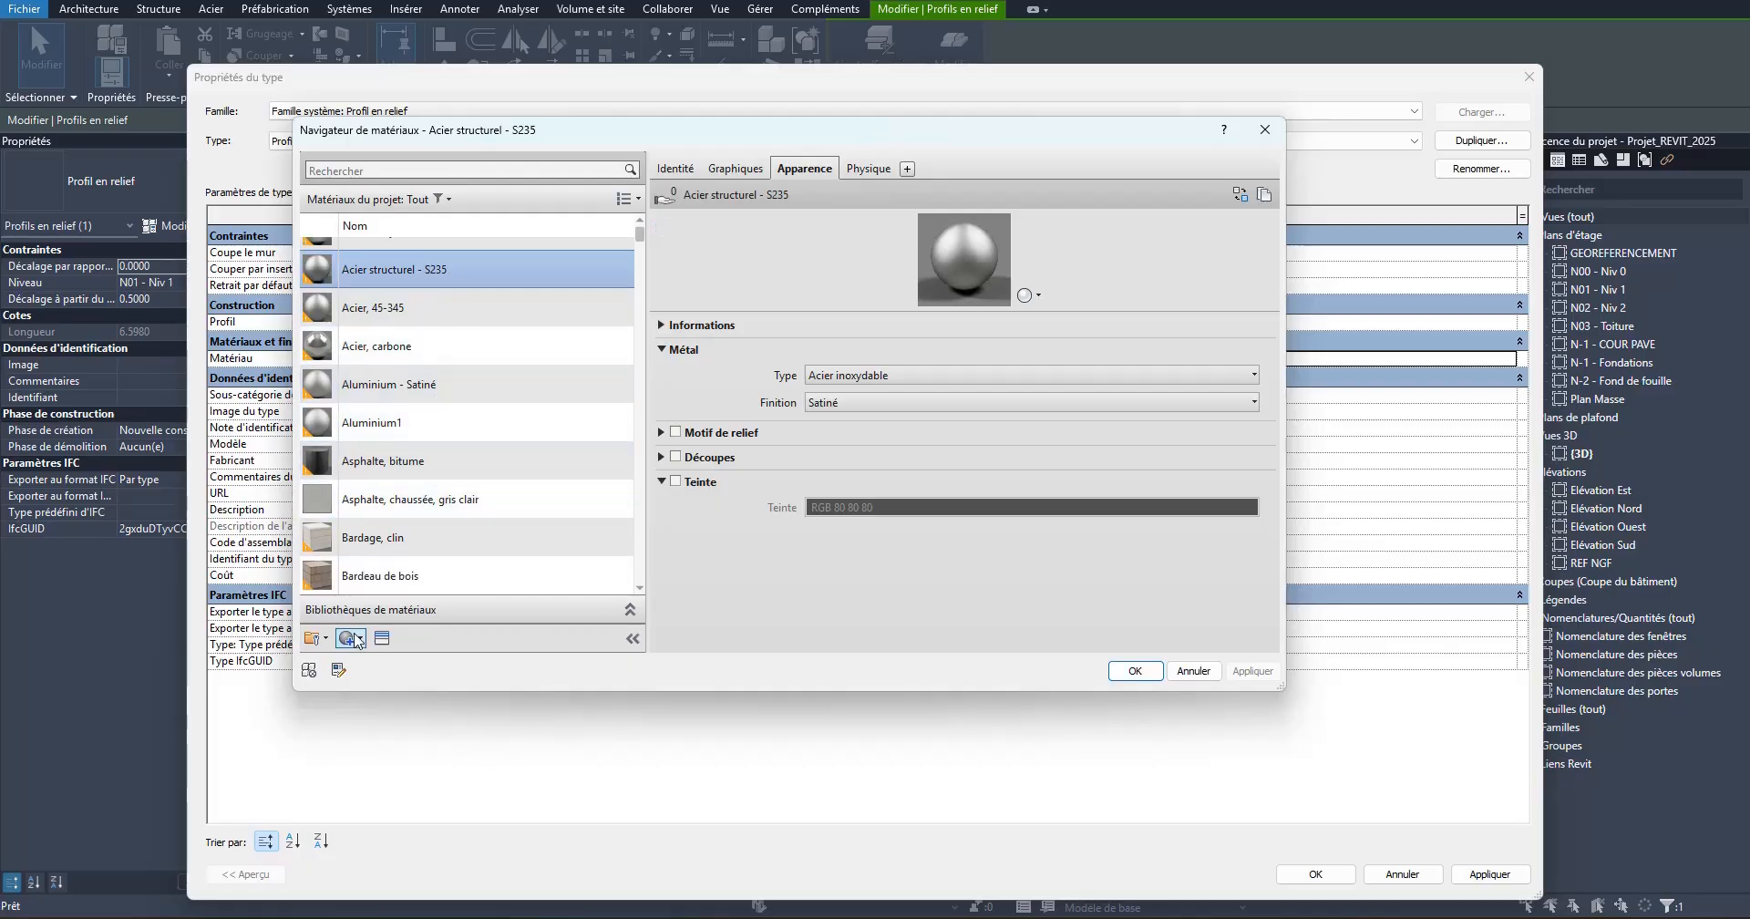
{"action": "left_click", "coordinate": [360, 641]}
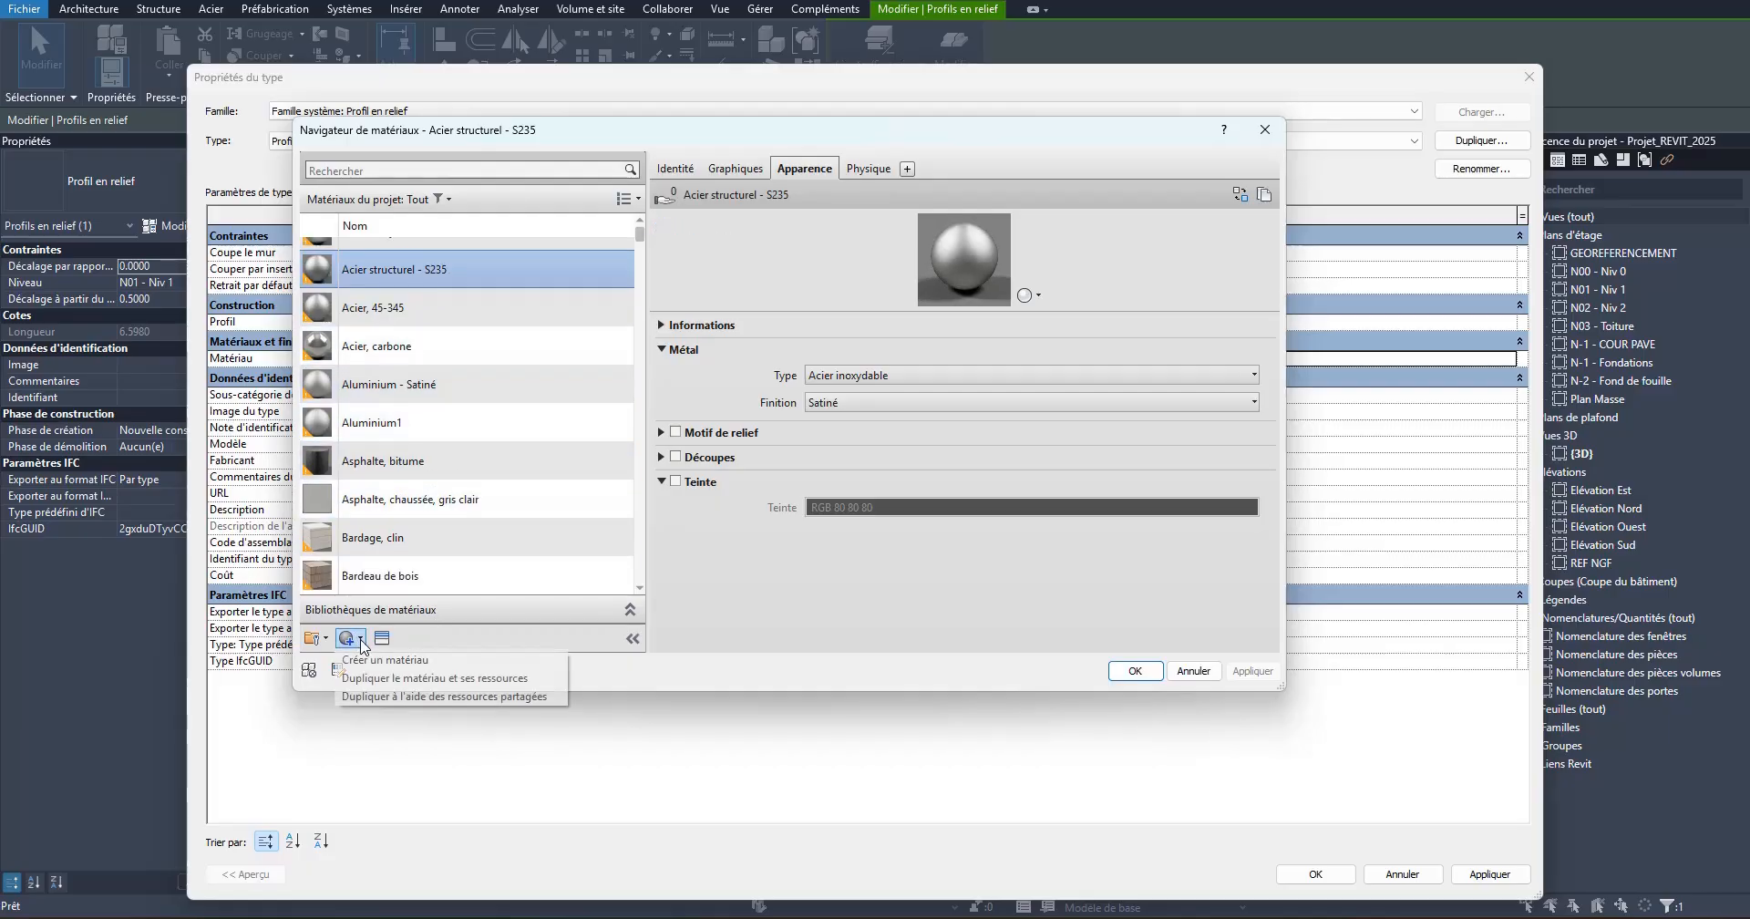
{"action": "left_click", "coordinate": [392, 682]}
{"action": "left_click", "coordinate": [484, 332]}
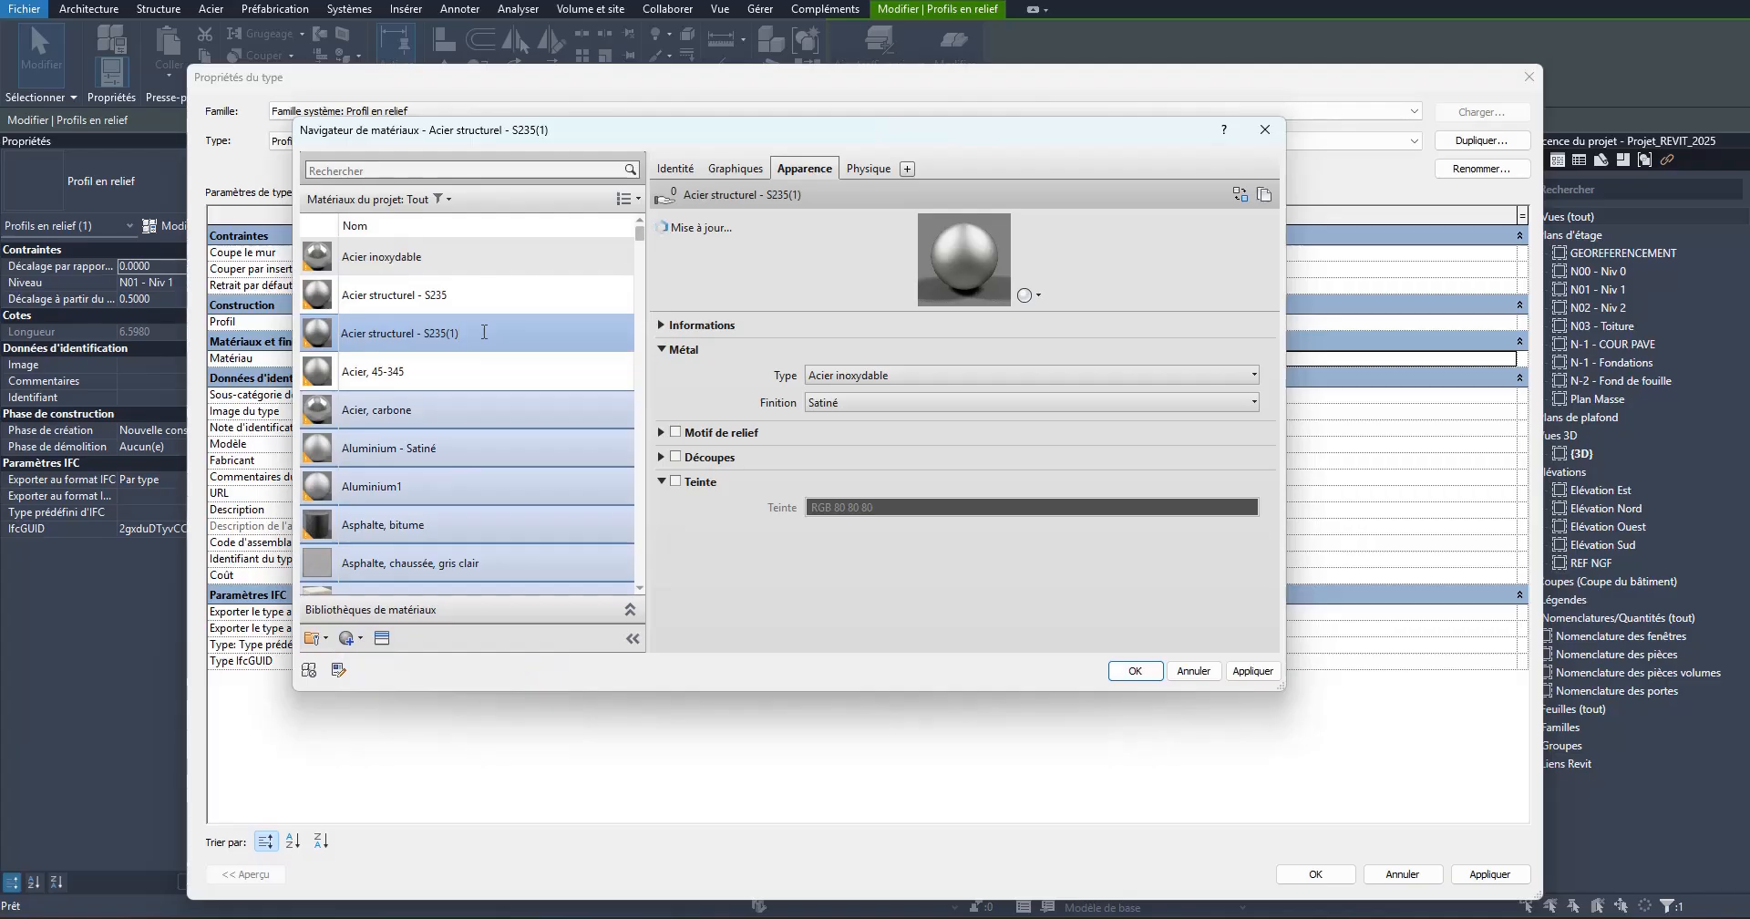
{"action": "key", "text": "BackSpace"}
{"action": "key", "text": "BackSpace"}
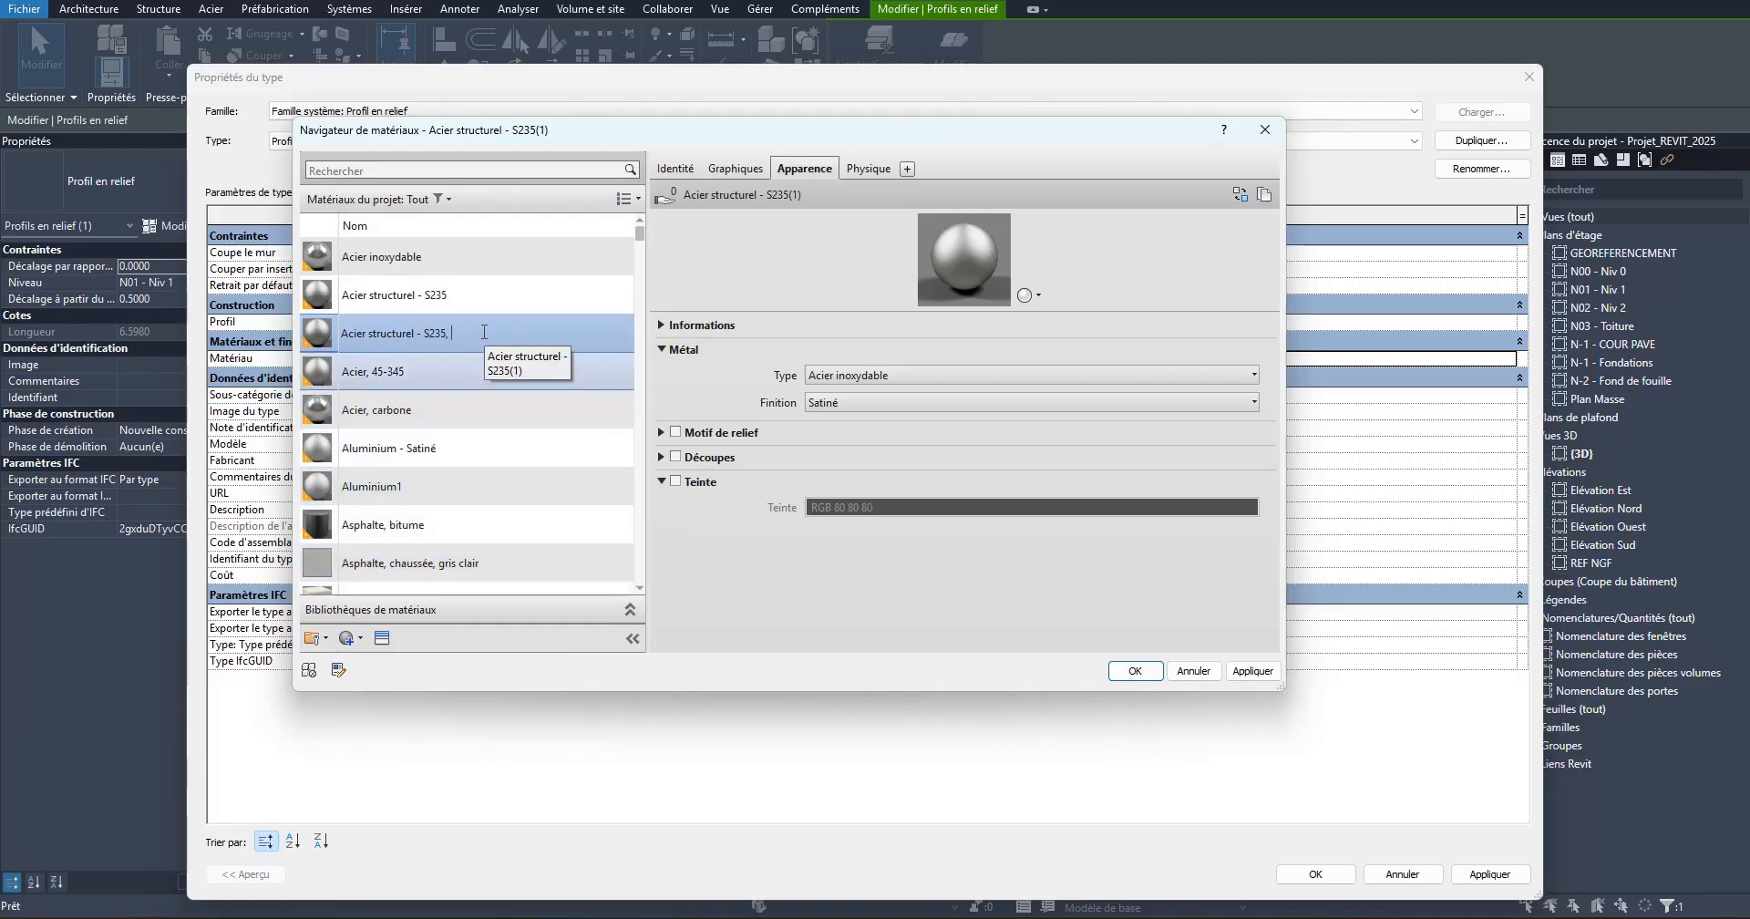
{"action": "key", "text": "Return"}
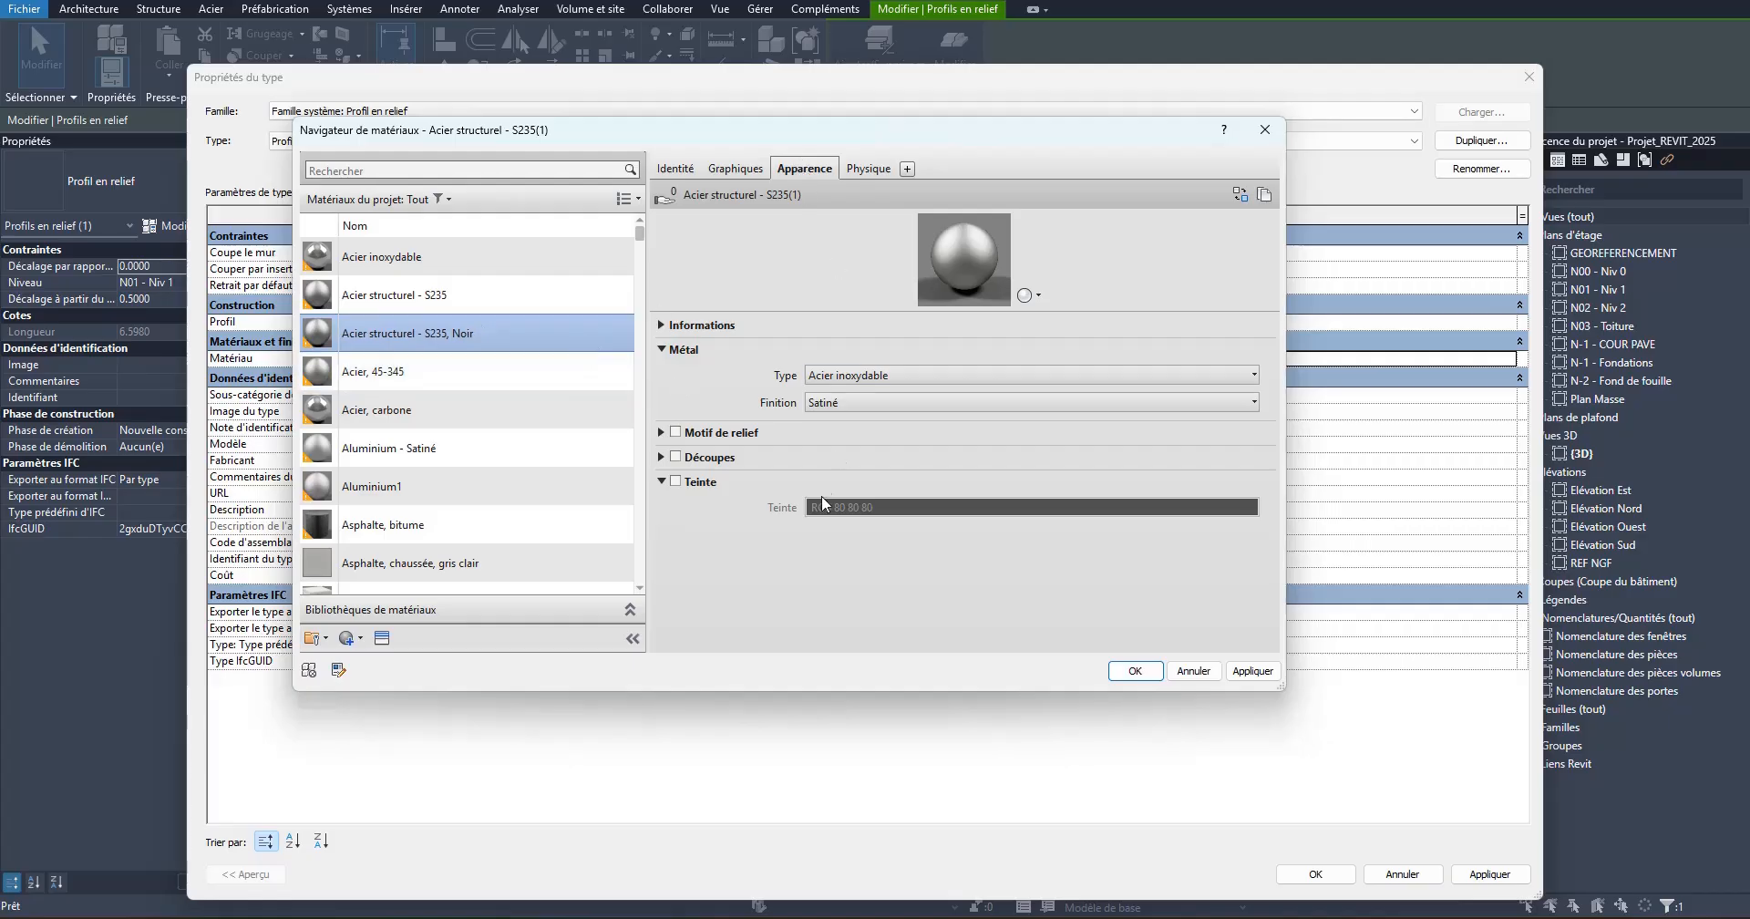
Step: Tint the Acier structurel - S235, Noir appearance black (RGB 0 0 0) and apply the material to the coping sweep type
{"action": "left_click", "coordinate": [680, 483]}
{"action": "left_click", "coordinate": [835, 510]}
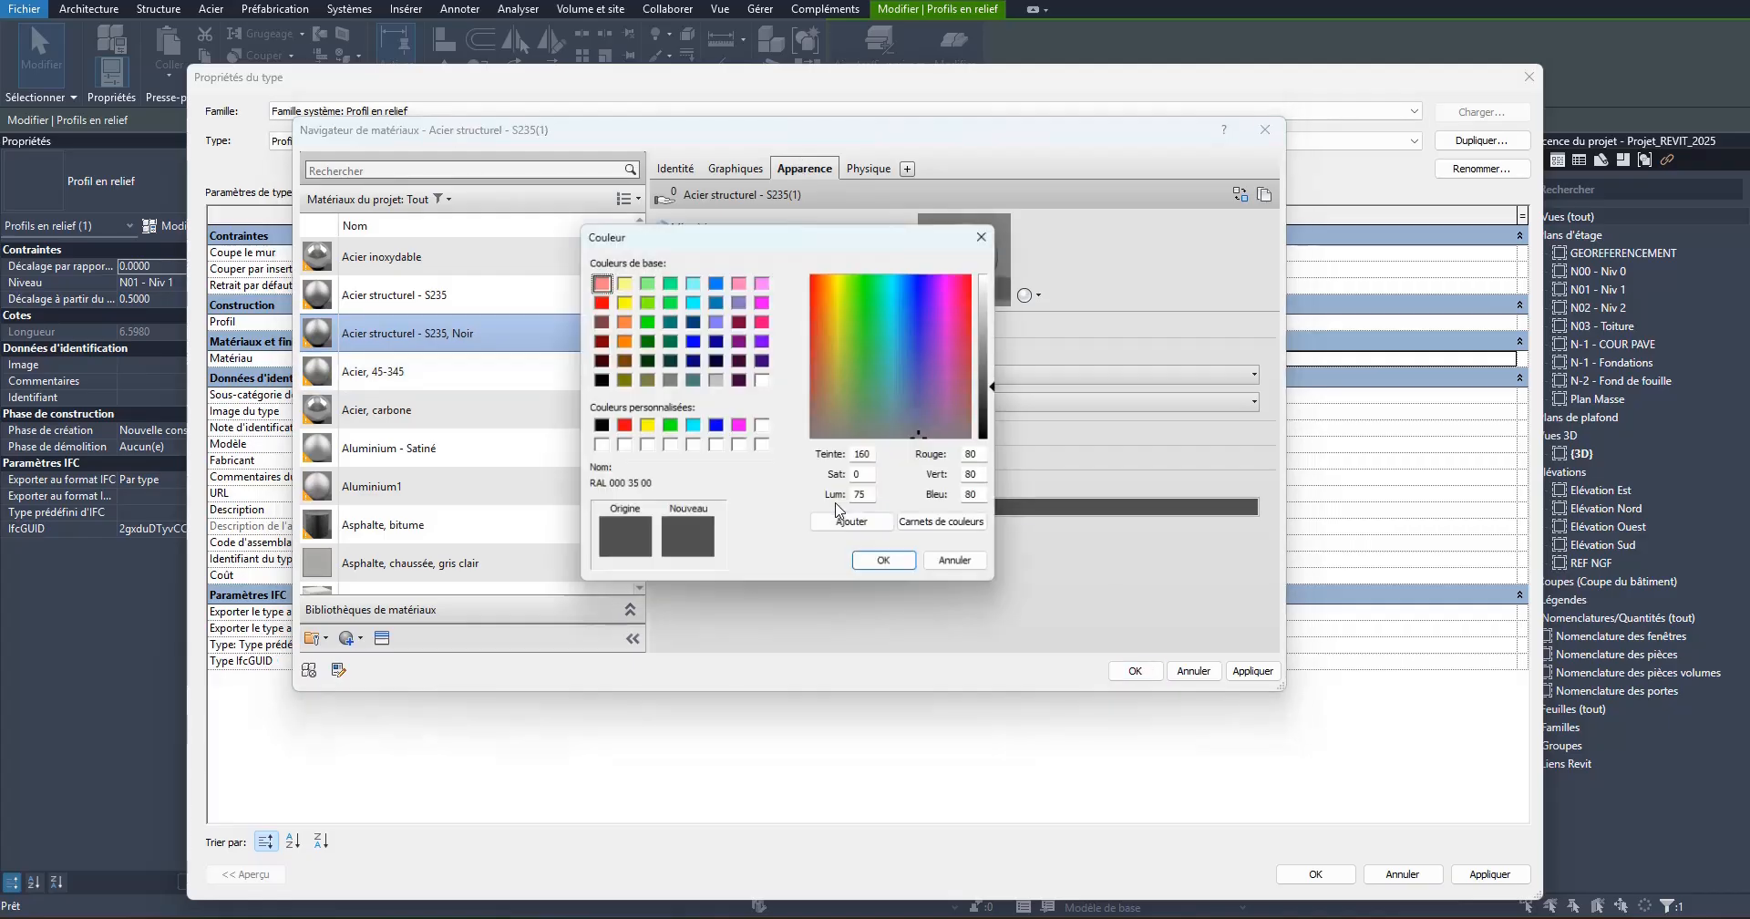
{"action": "left_click", "coordinate": [597, 427]}
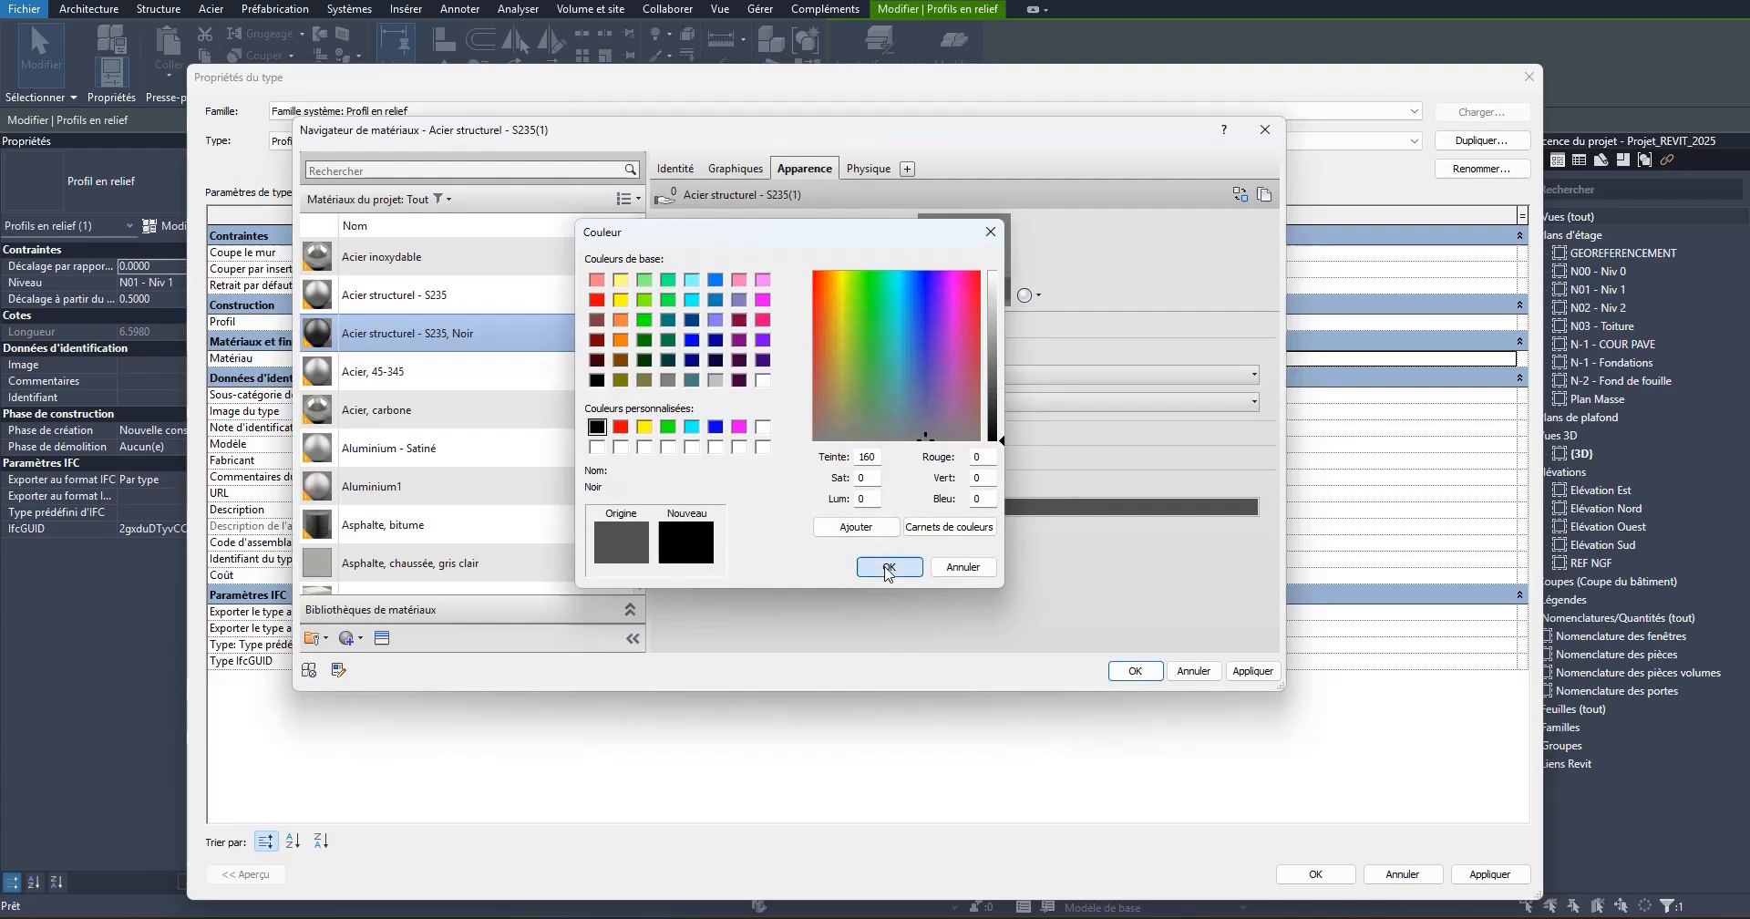
{"action": "left_click", "coordinate": [888, 566]}
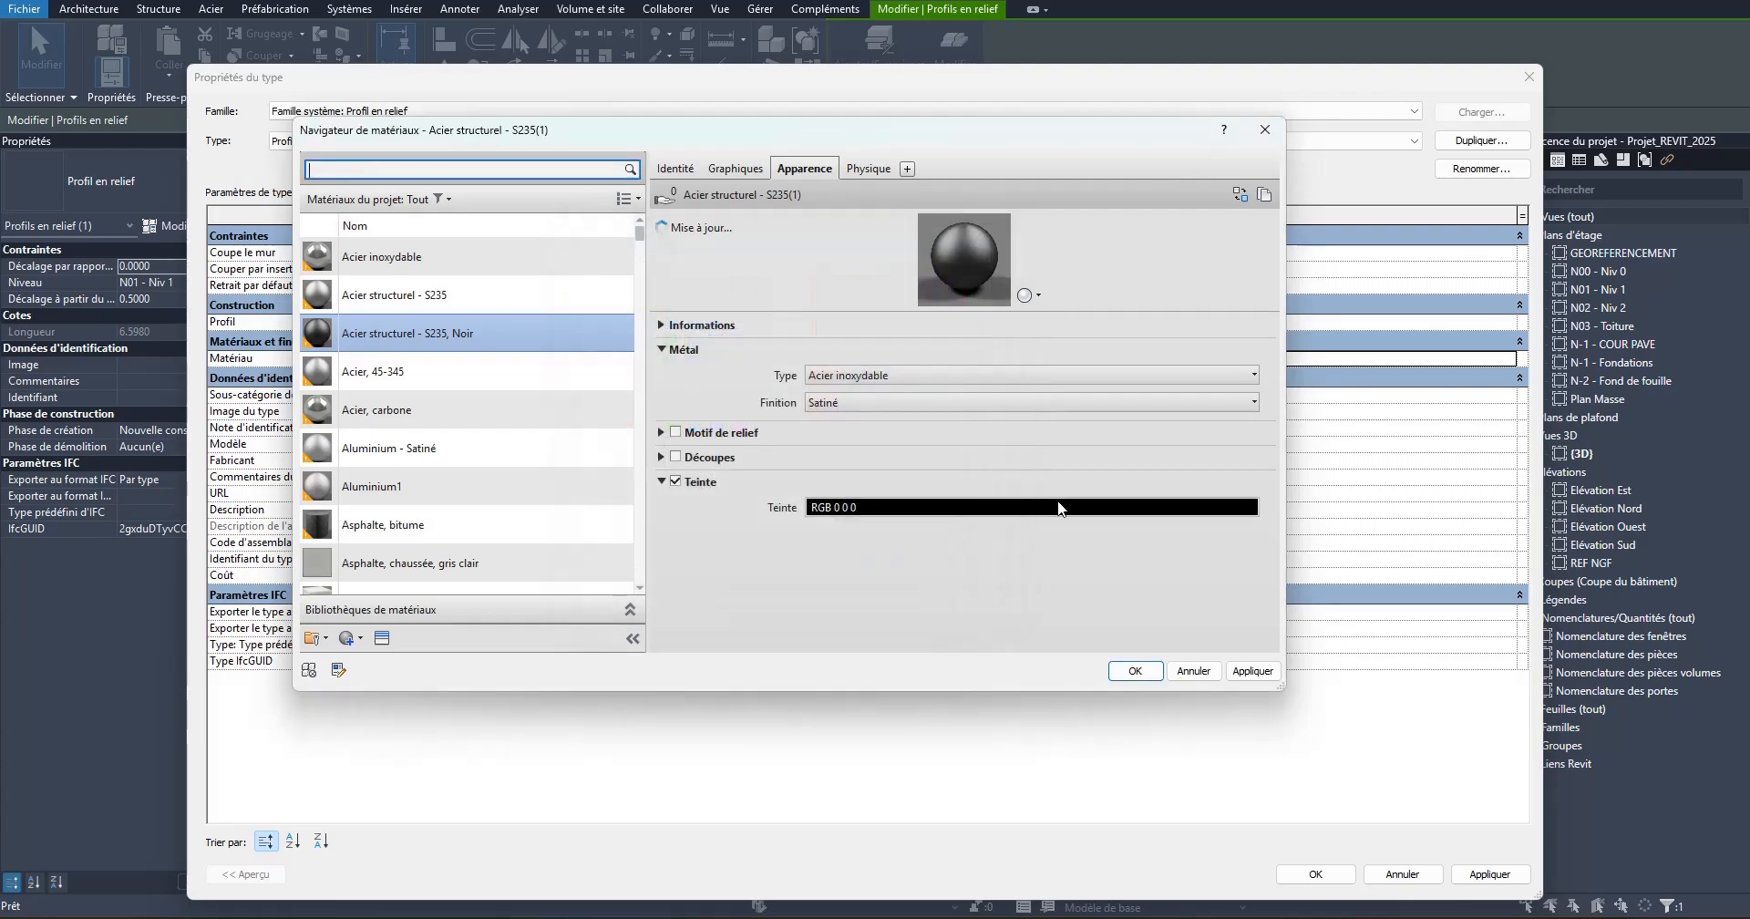
{"action": "left_click", "coordinate": [1135, 670]}
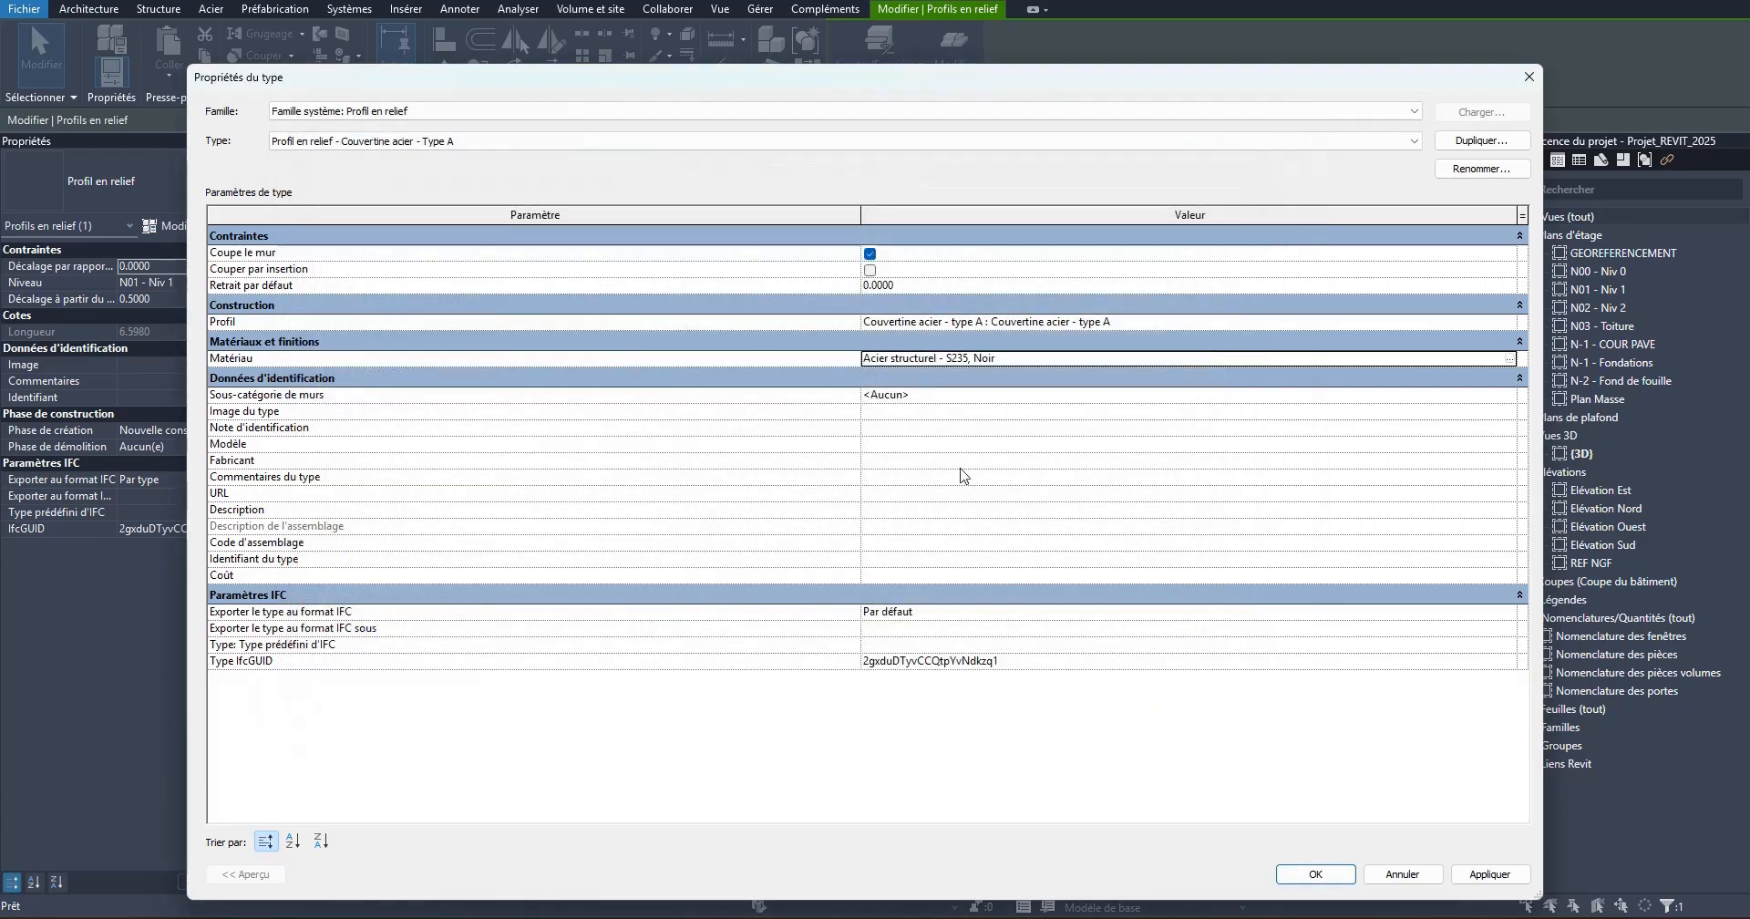
{"action": "left_click", "coordinate": [1340, 877]}
{"action": "left_click", "coordinate": [499, 362]}
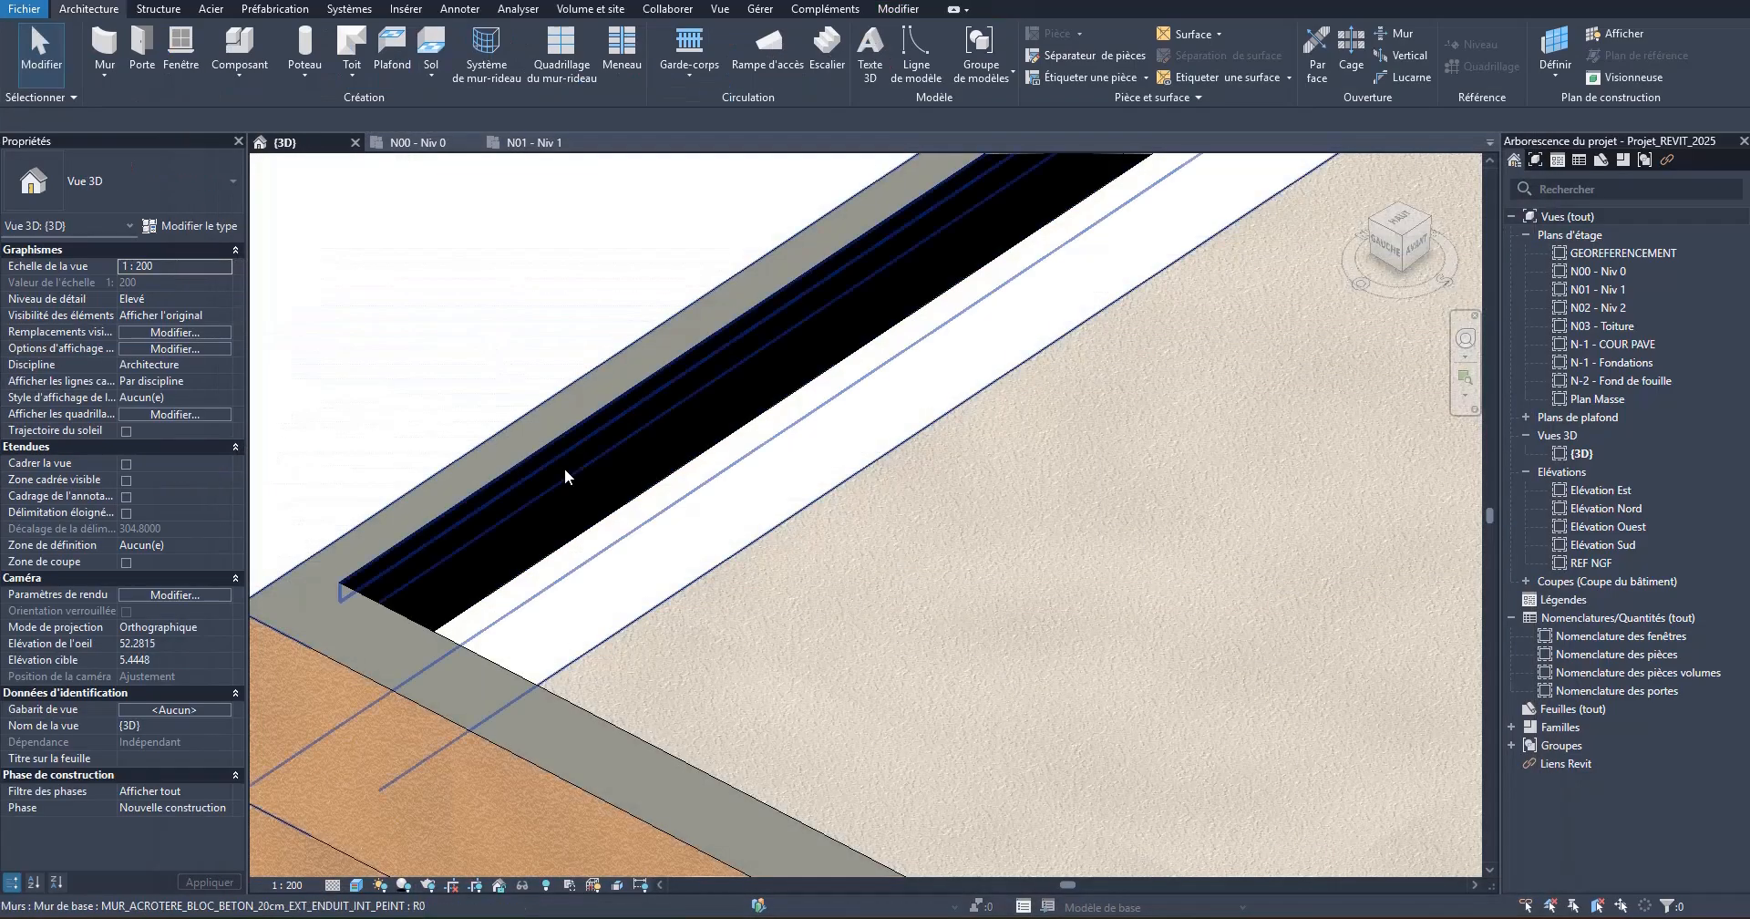
Step: Open section Coupe 2 from the N00 - Niv 0 plan and examine the coping's position on the parapet wall
{"action": "scroll", "coordinate": [565, 467], "scroll_direction": "down", "scroll_amount": 6}
{"action": "scroll", "coordinate": [928, 347], "scroll_direction": "up", "scroll_amount": 4}
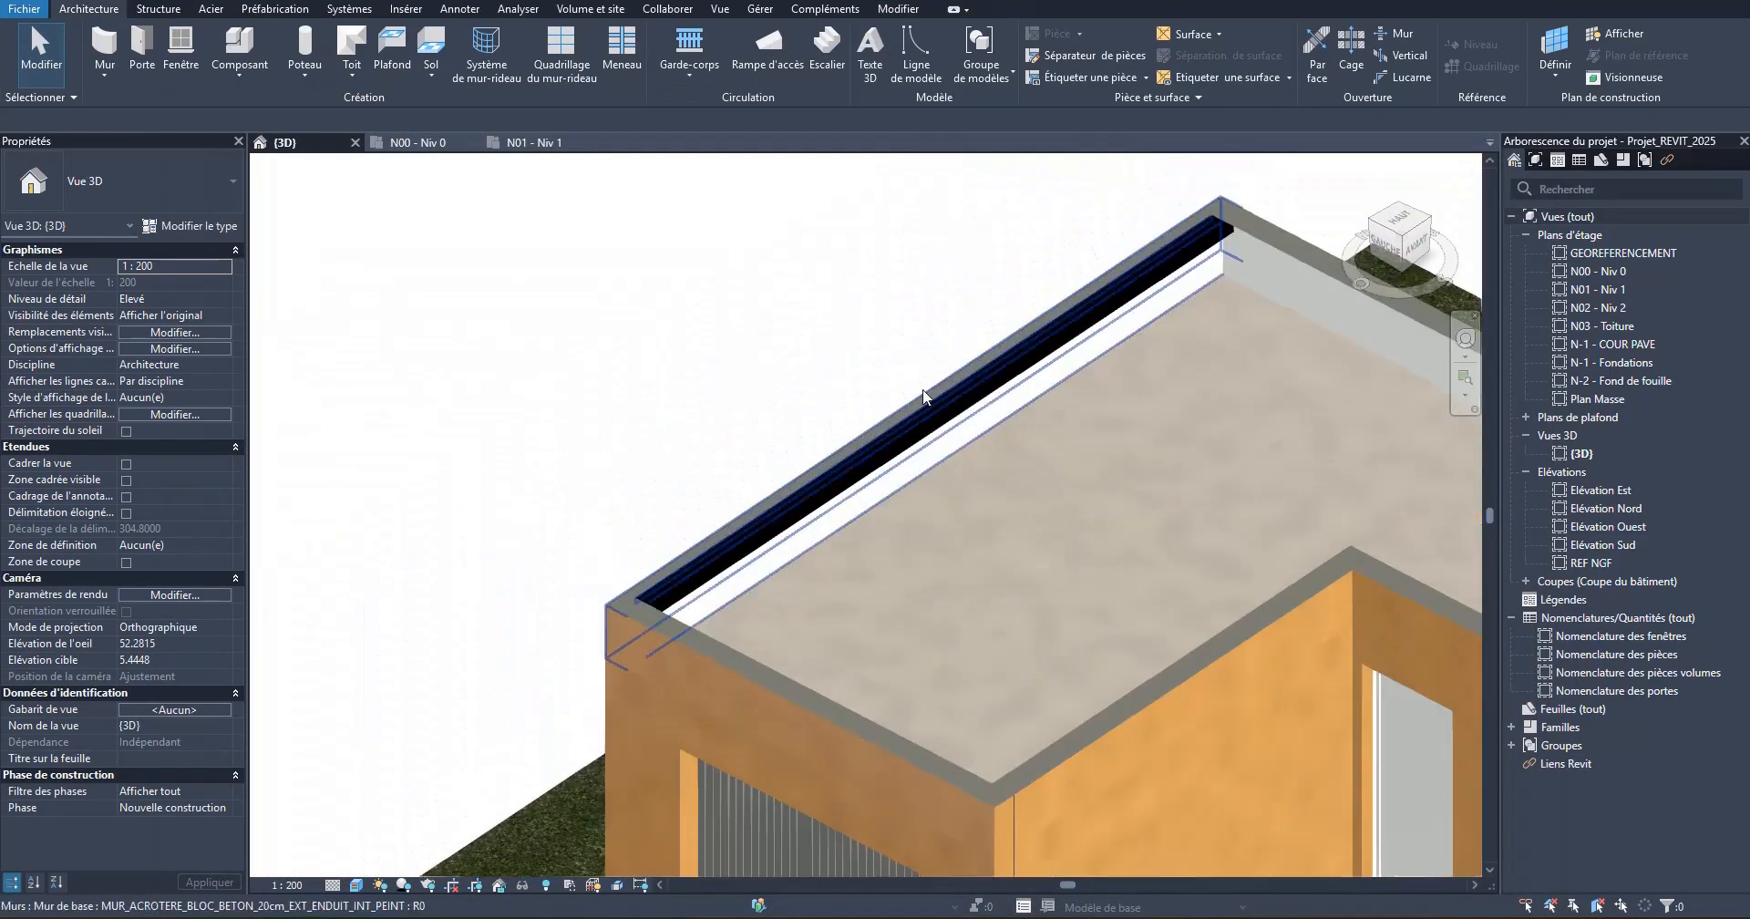
{"action": "left_click", "coordinate": [416, 142]}
{"action": "scroll", "coordinate": [790, 422], "scroll_direction": "down", "scroll_amount": 4}
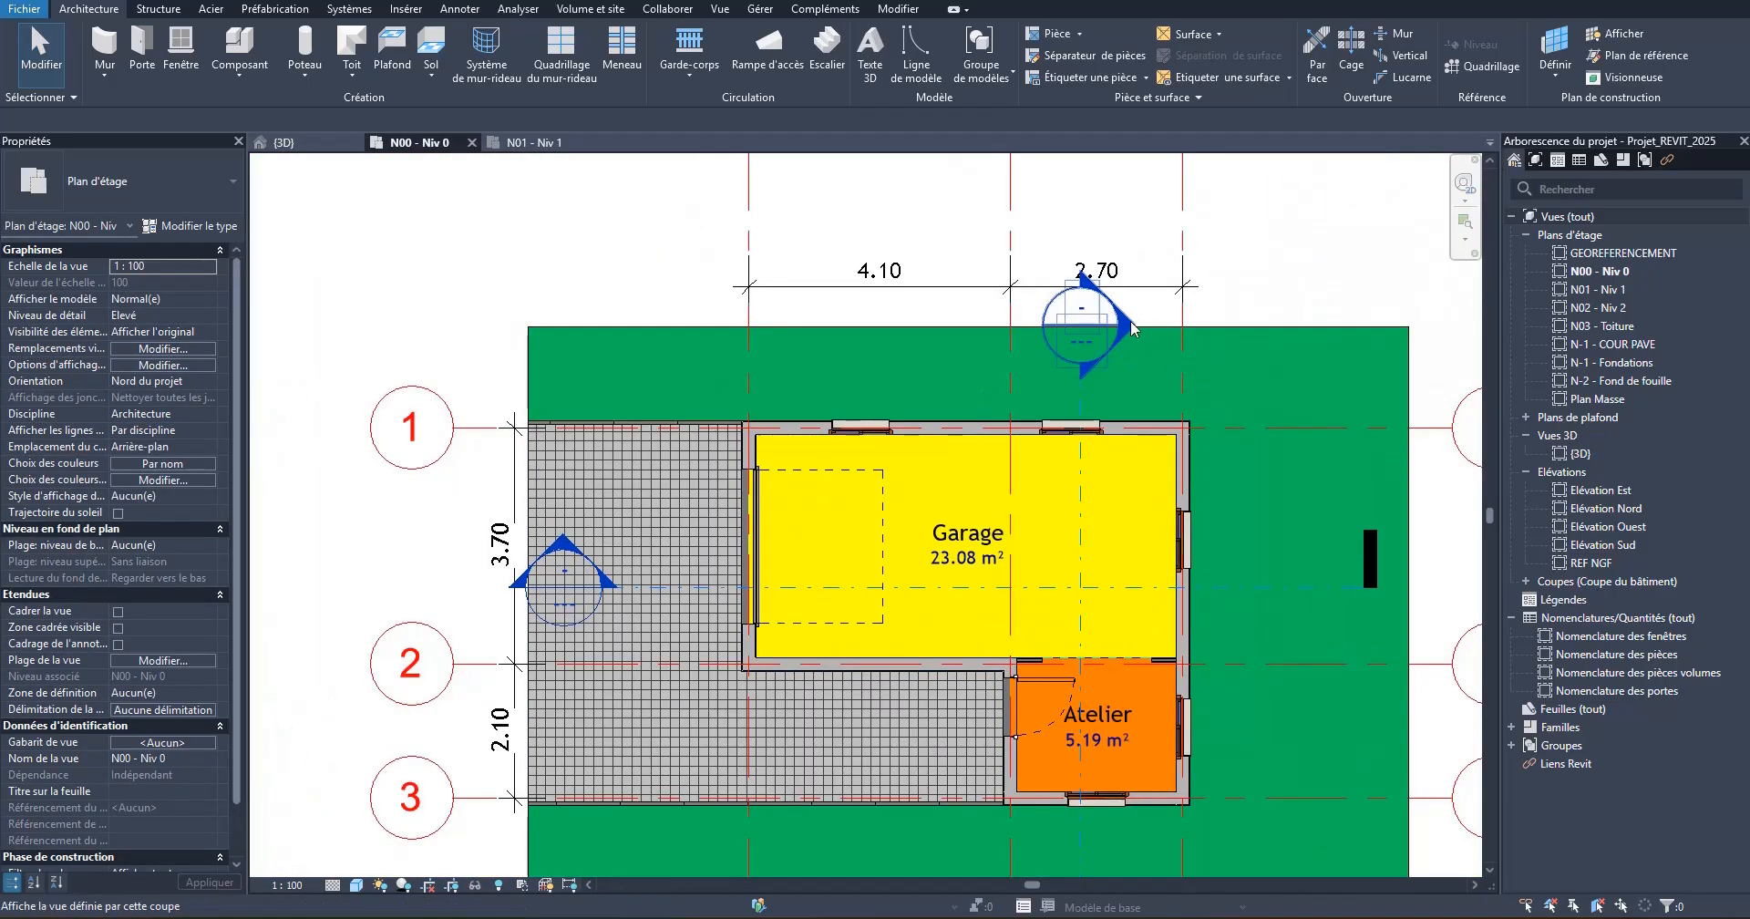
{"action": "double_click", "coordinate": [1133, 328]}
{"action": "scroll", "coordinate": [645, 442], "scroll_direction": "up", "scroll_amount": 5}
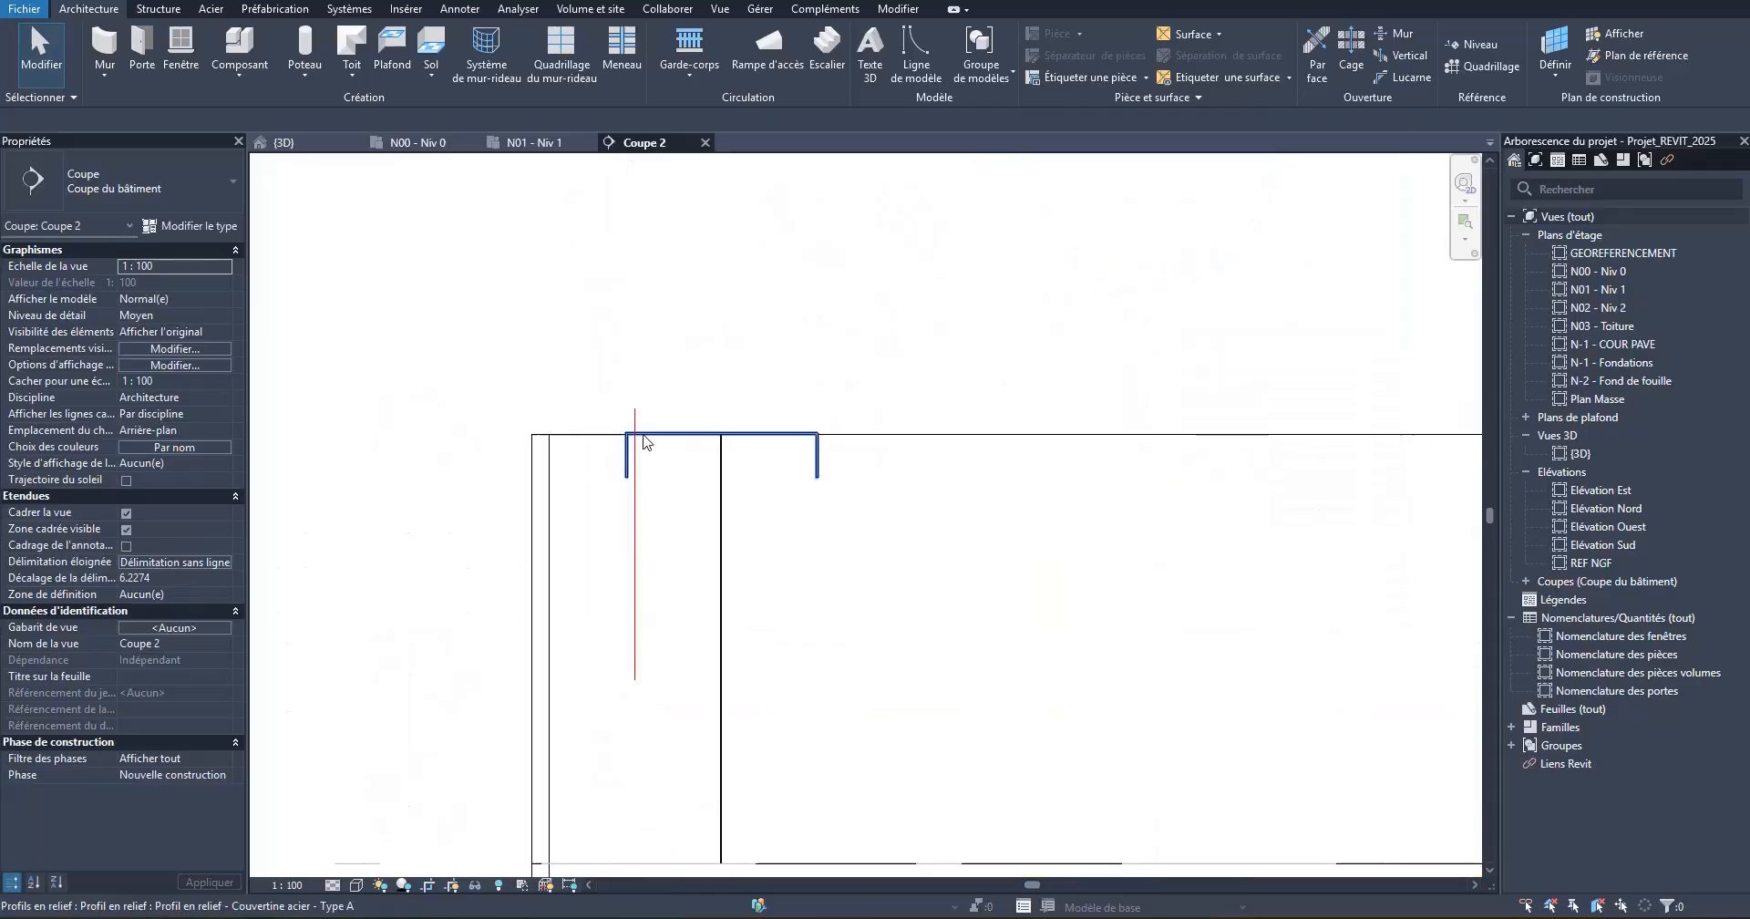
{"action": "scroll", "coordinate": [643, 442], "scroll_direction": "up", "scroll_amount": 3}
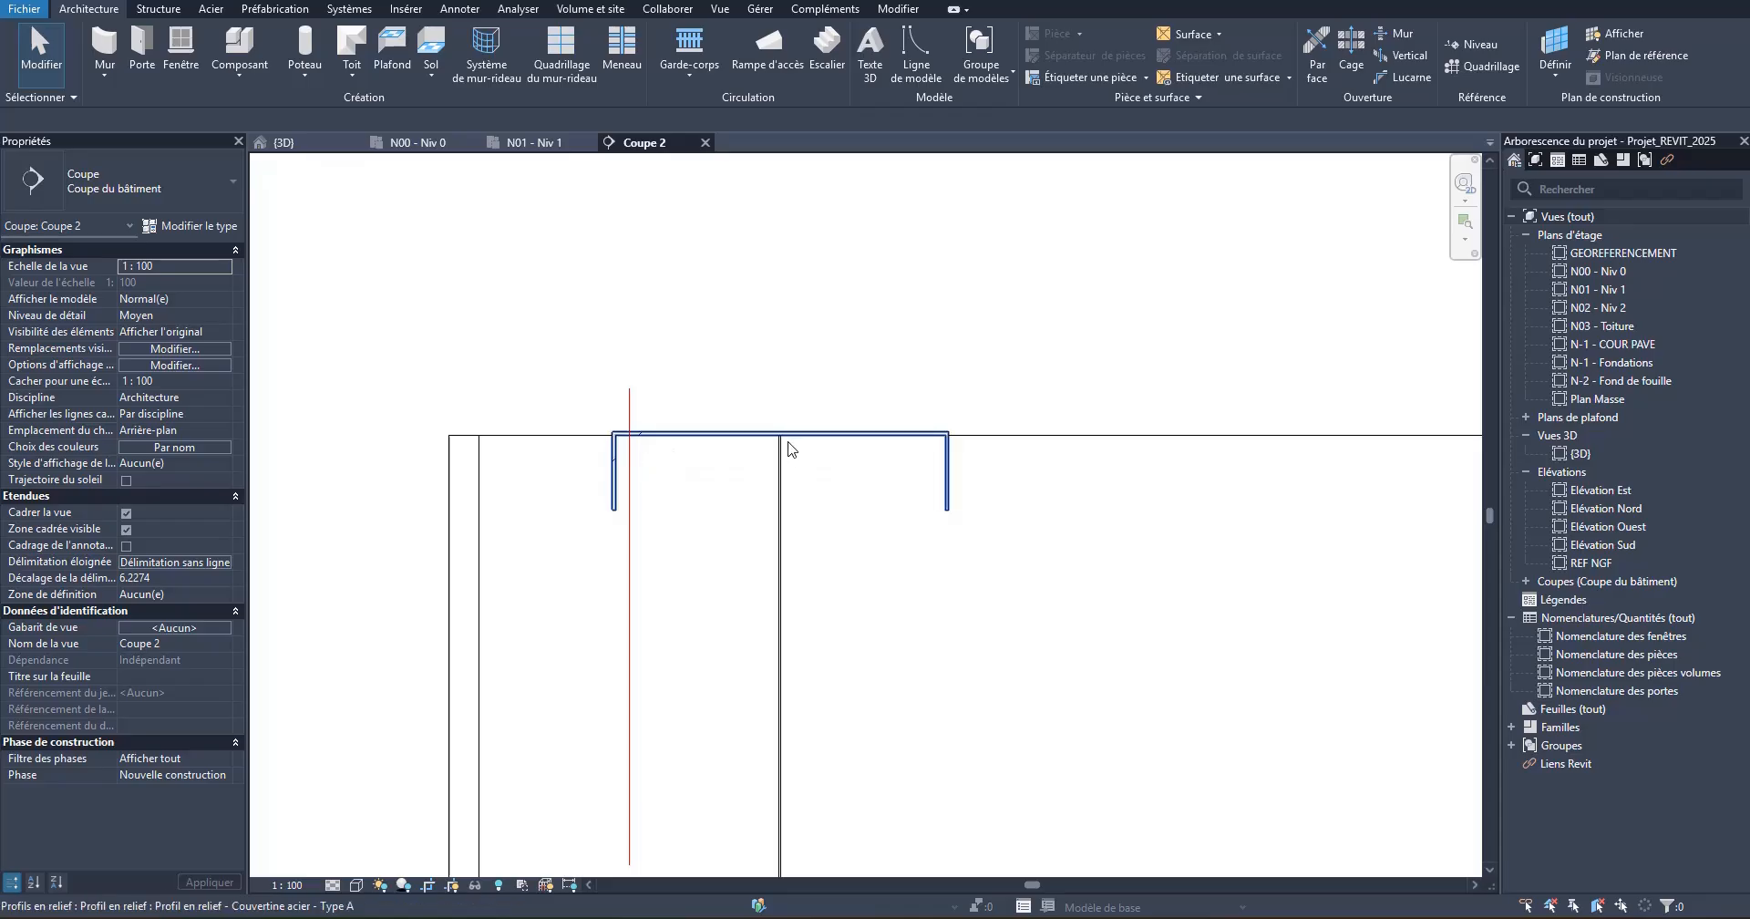
{"action": "scroll", "coordinate": [668, 458], "scroll_direction": "up", "scroll_amount": 2}
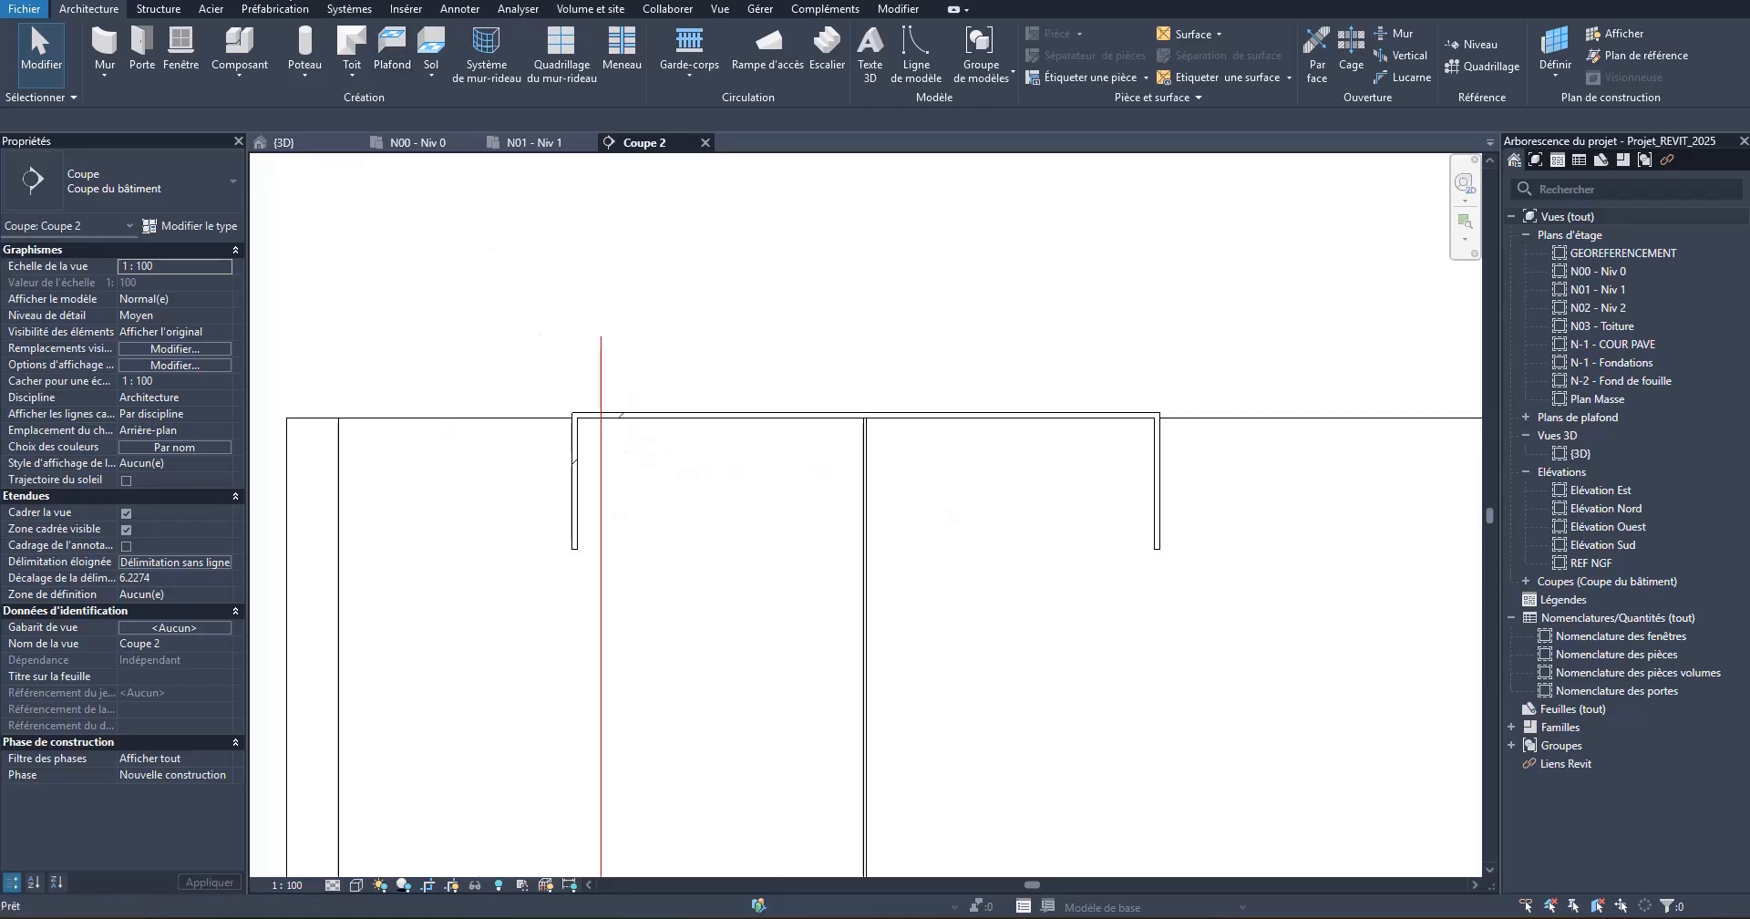
{"action": "left_click", "coordinate": [349, 1]}
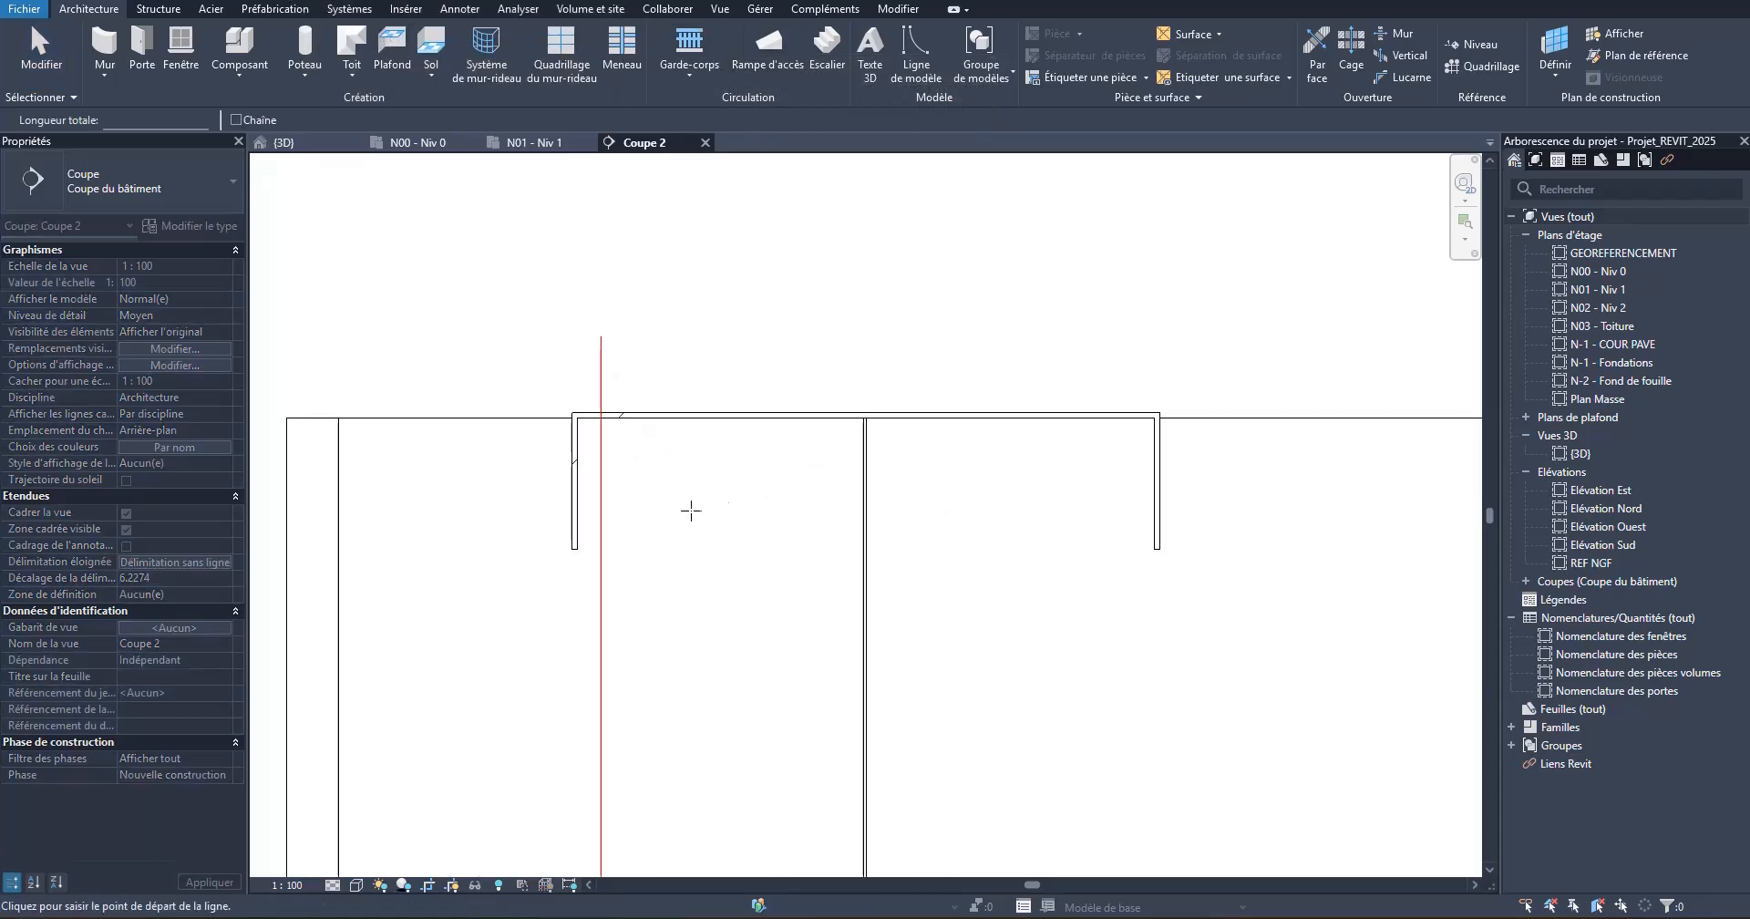
{"action": "left_click", "coordinate": [602, 500]}
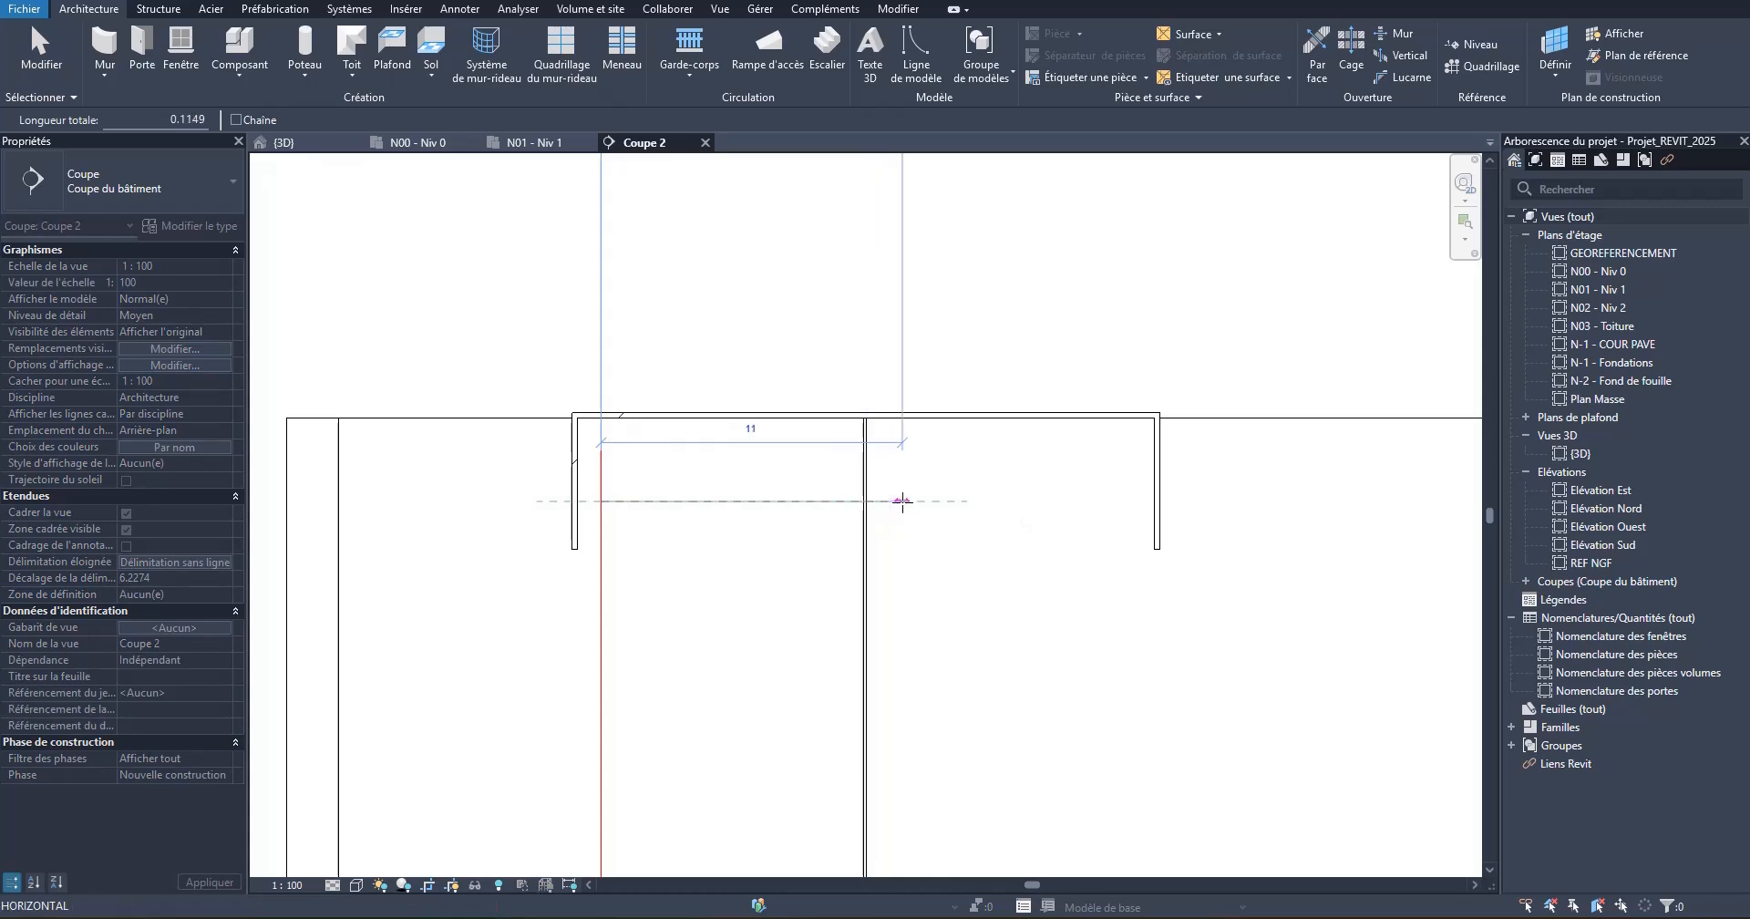
{"action": "key", "text": "Escape"}
{"action": "key", "text": "Escape"}
Step: Open the family Couvertine acier - type A.rfa from Profils > En relief - En creux and examine its dimensions about the vertical reference plane
{"action": "left_click", "coordinate": [944, 422]}
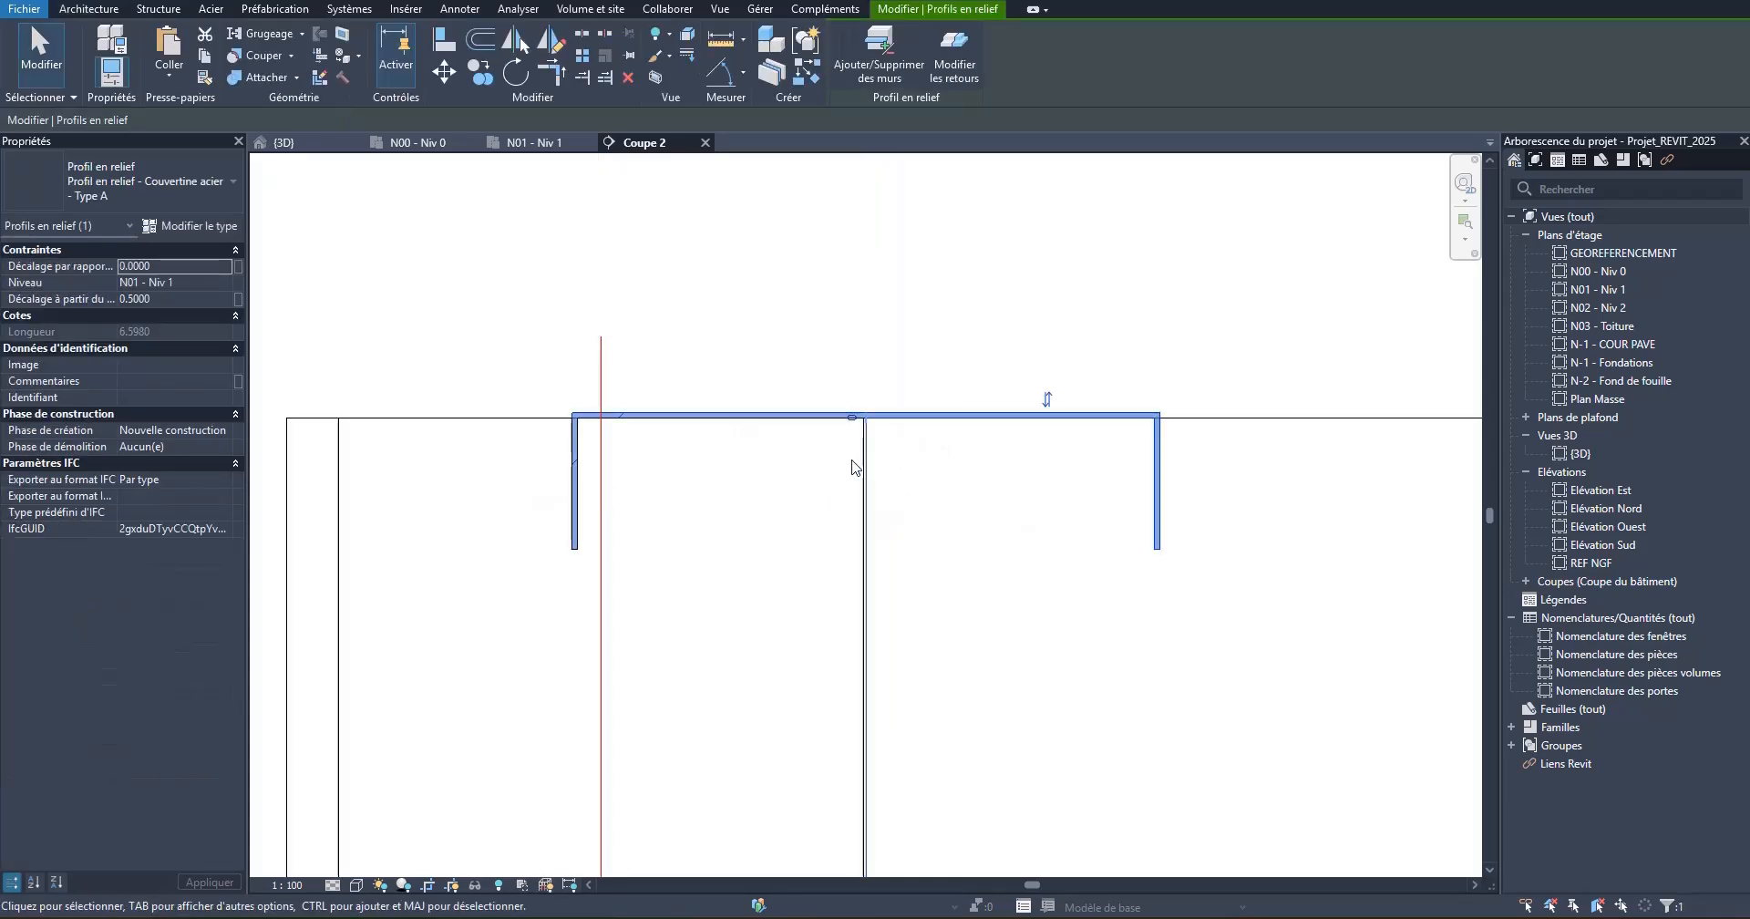
{"action": "left_click", "coordinate": [26, 11]}
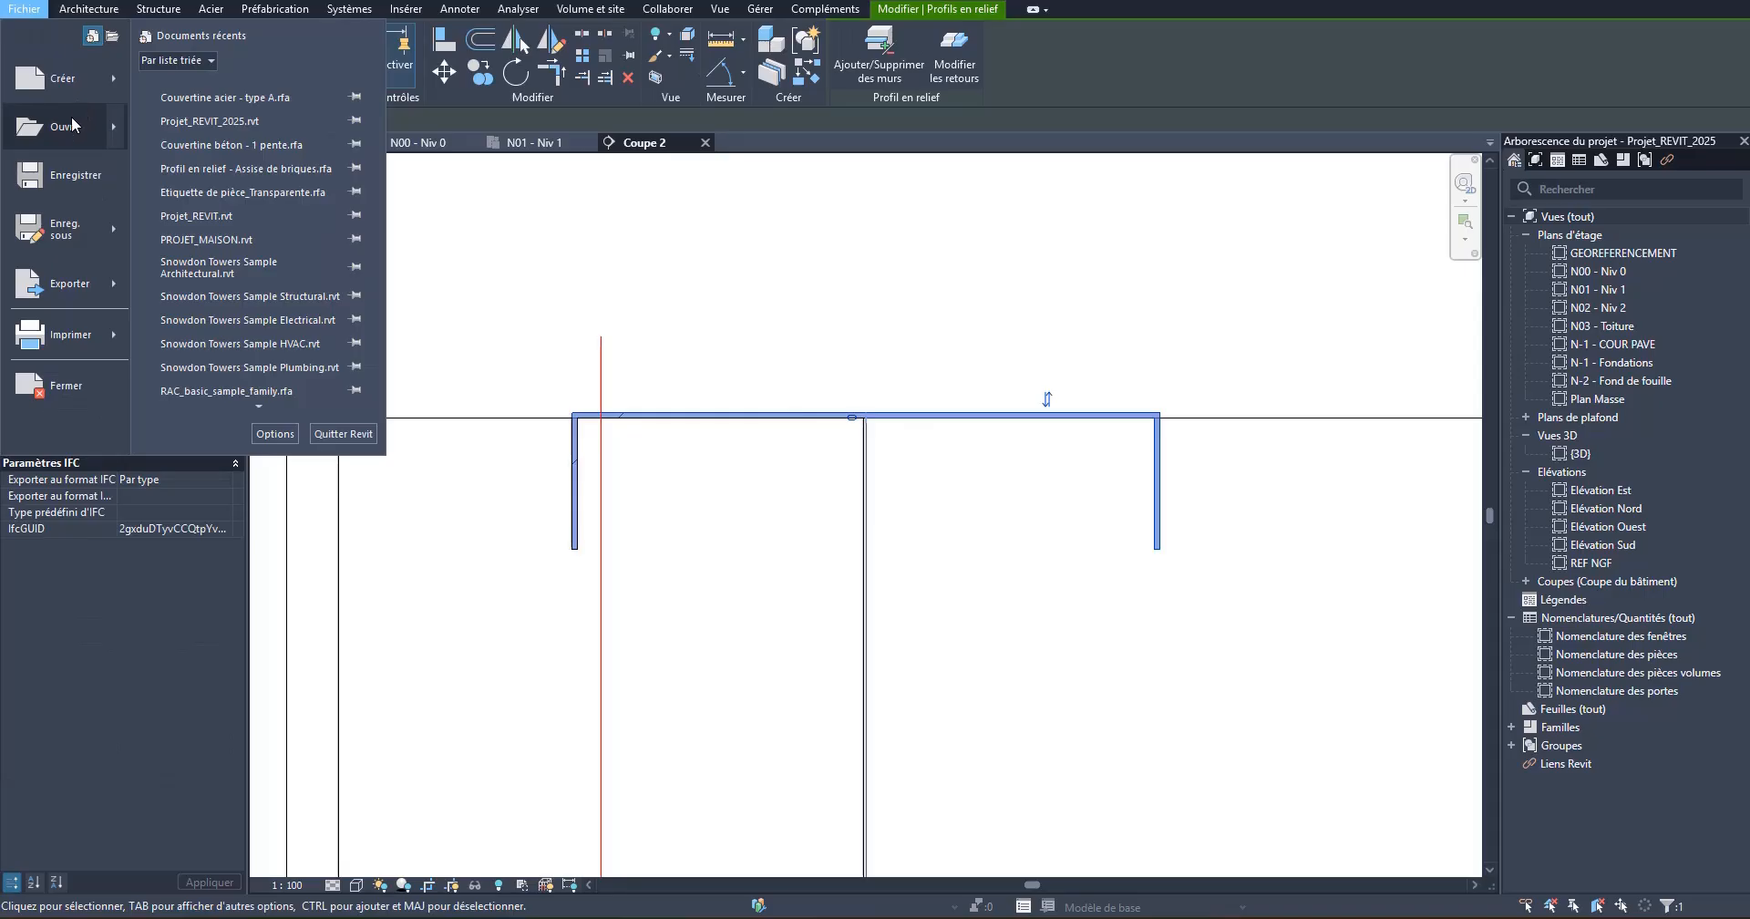
{"action": "mouse_move", "coordinate": [73, 125]}
{"action": "left_click", "coordinate": [212, 182]}
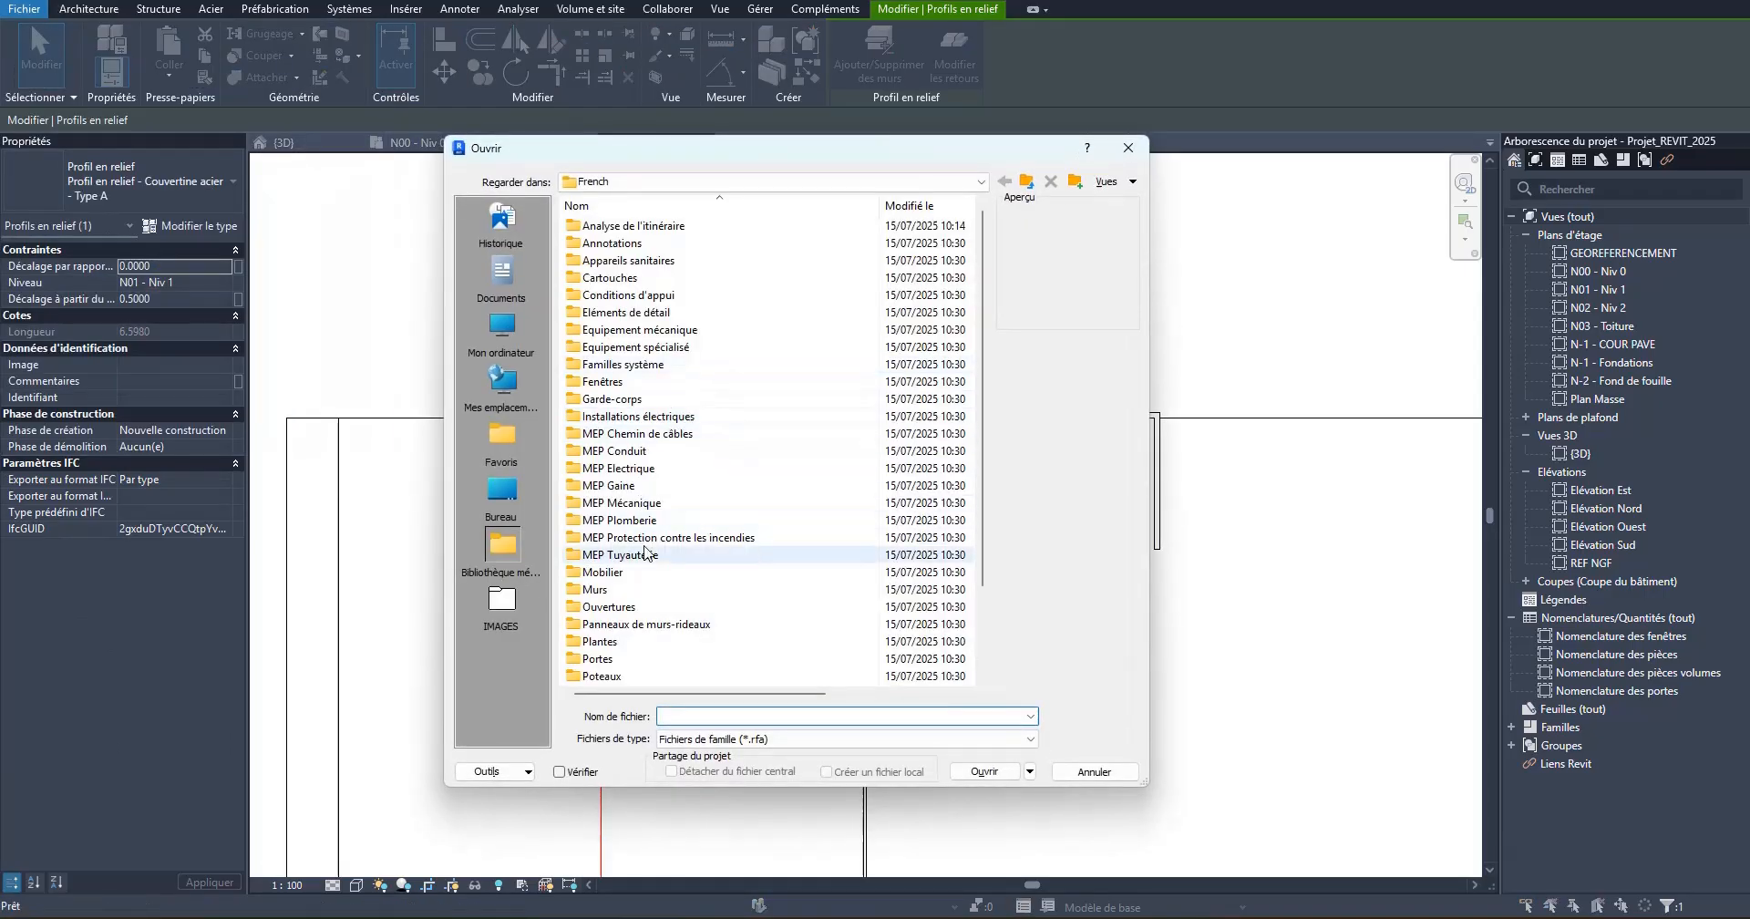
{"action": "scroll", "coordinate": [674, 511], "scroll_direction": "down", "scroll_amount": 3}
{"action": "left_click", "coordinate": [608, 608]}
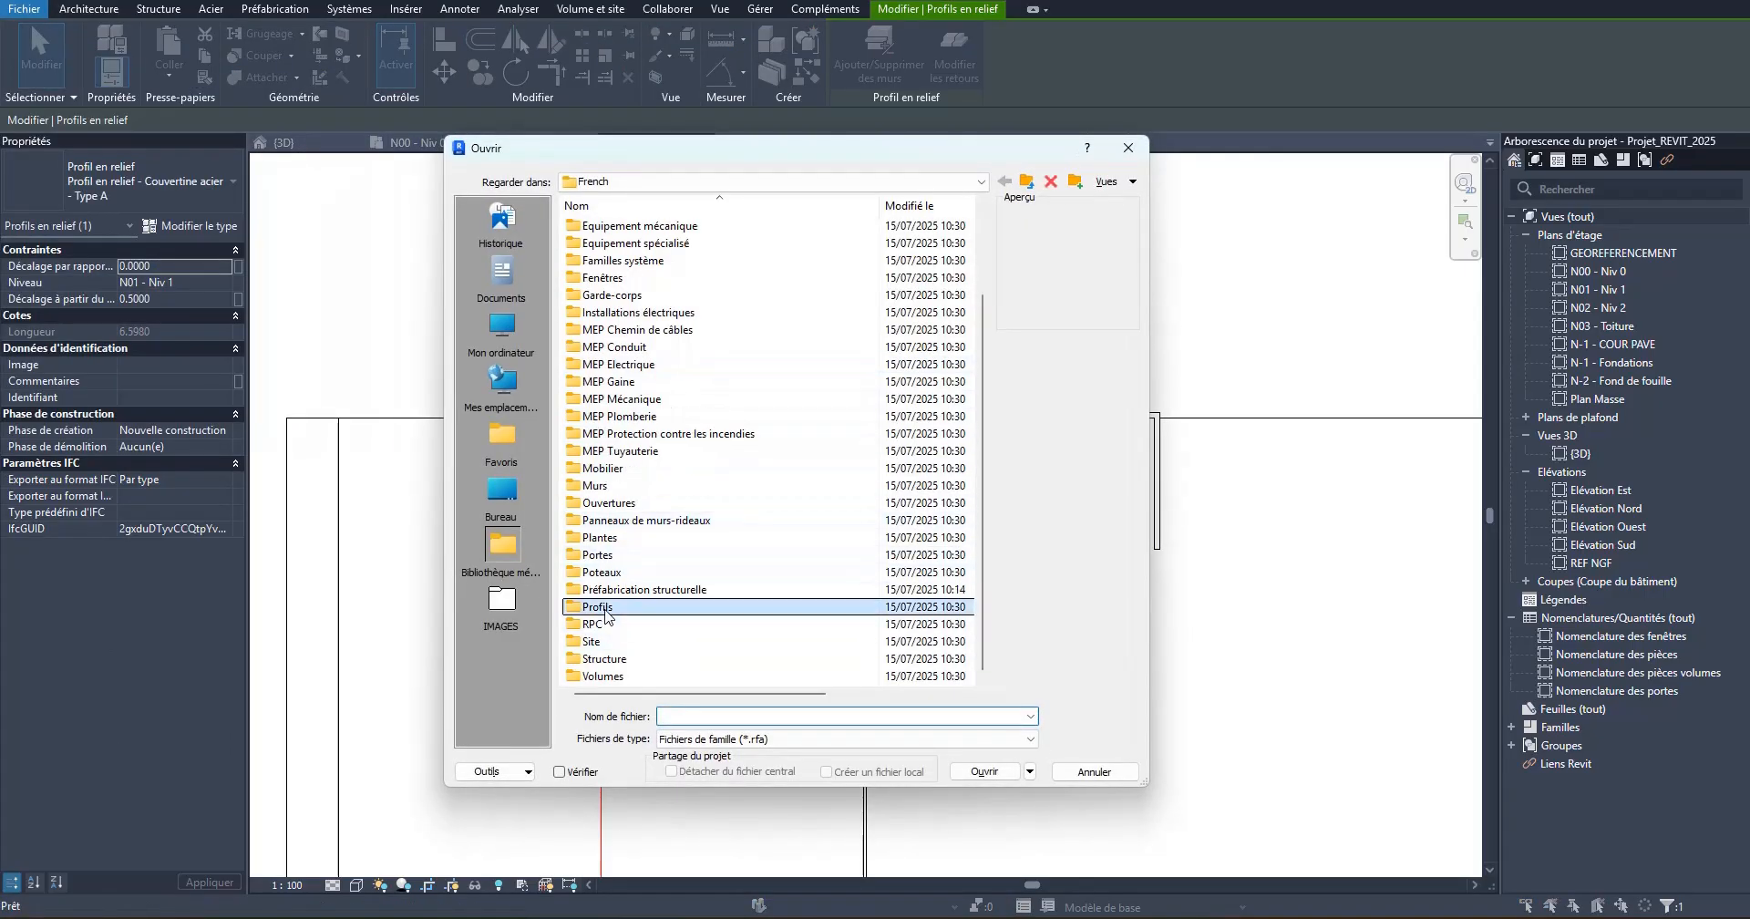
{"action": "double_click", "coordinate": [608, 608]}
{"action": "double_click", "coordinate": [619, 225]}
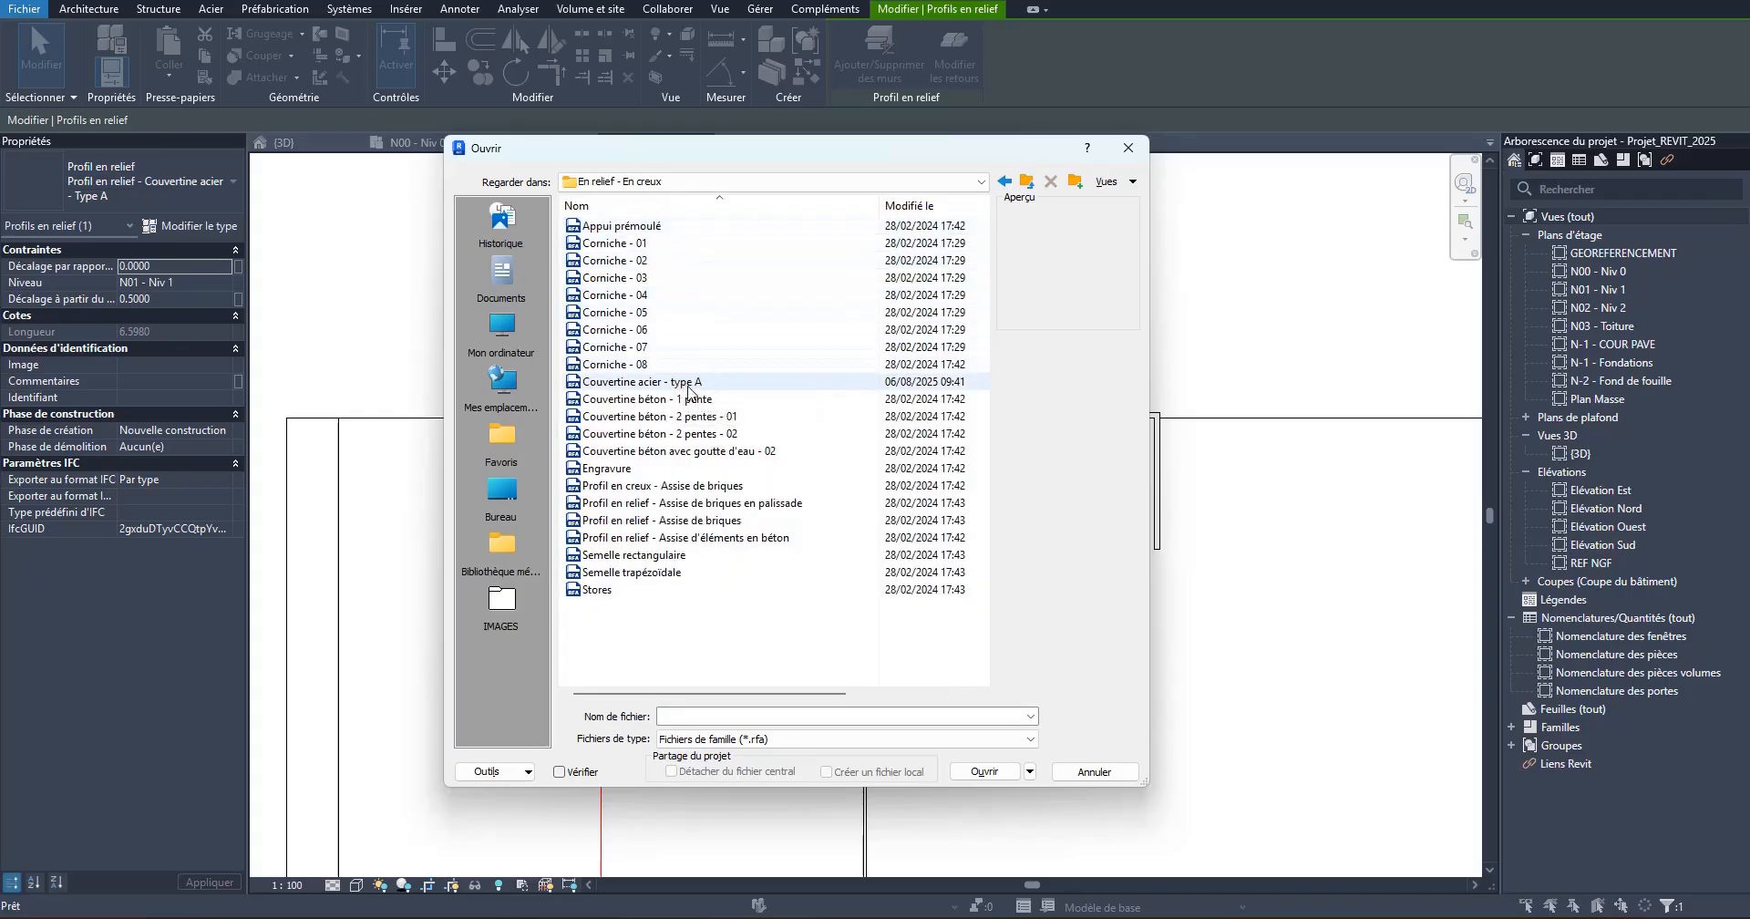
{"action": "left_click", "coordinate": [688, 383]}
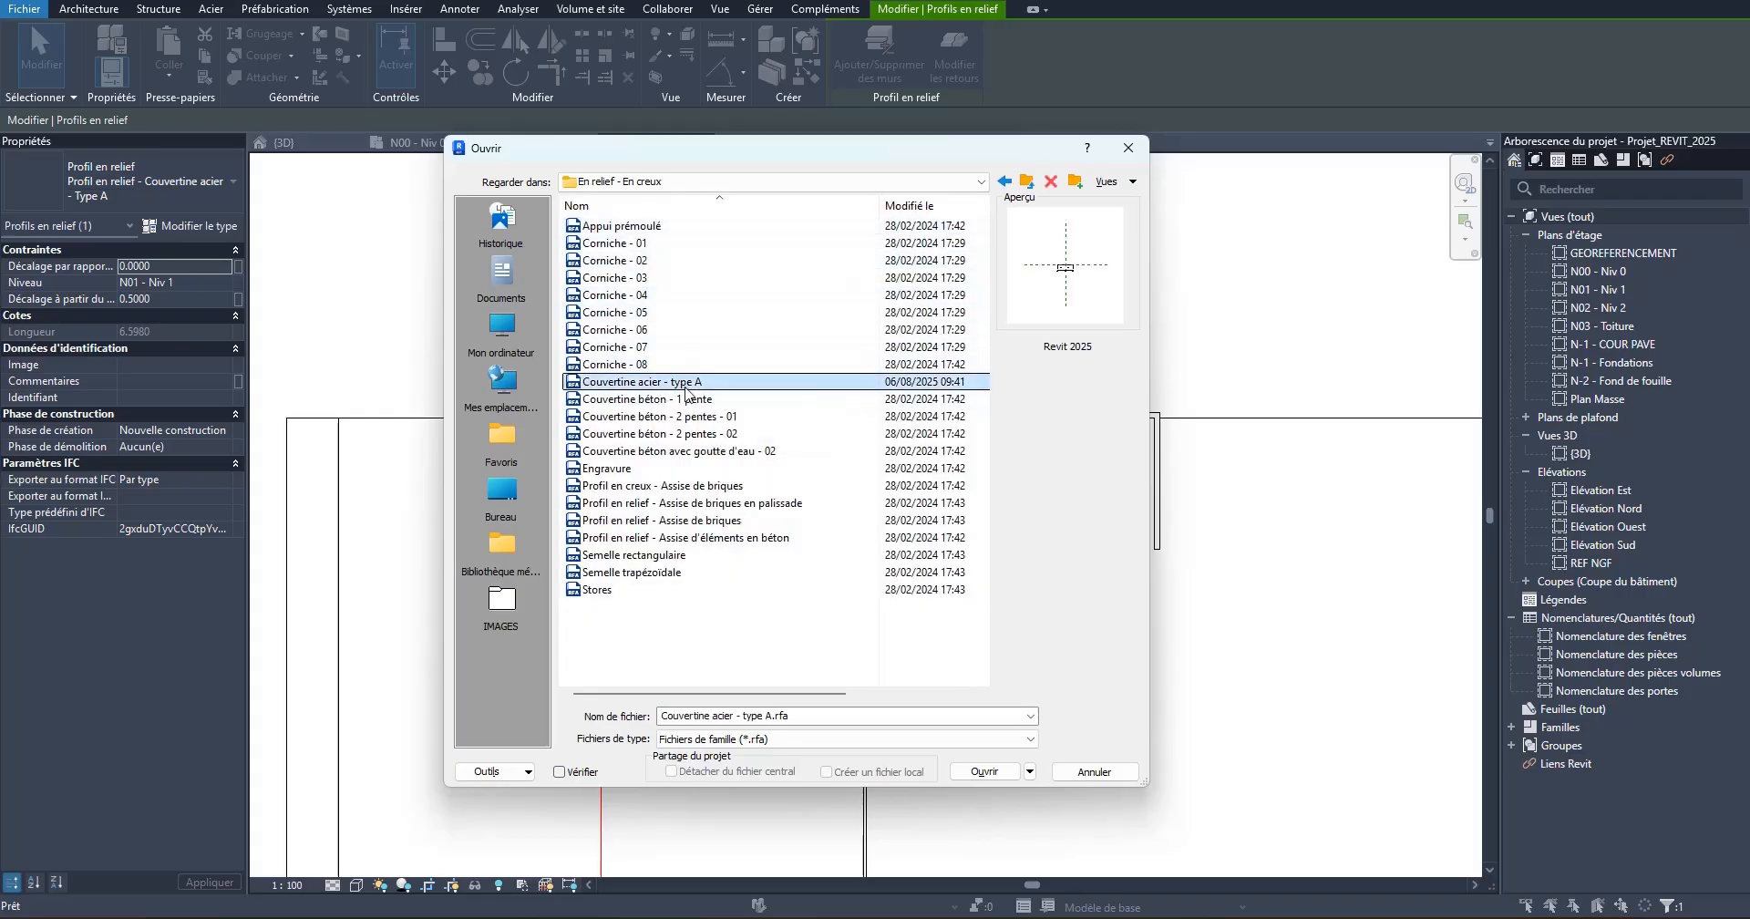
{"action": "left_click", "coordinate": [985, 771]}
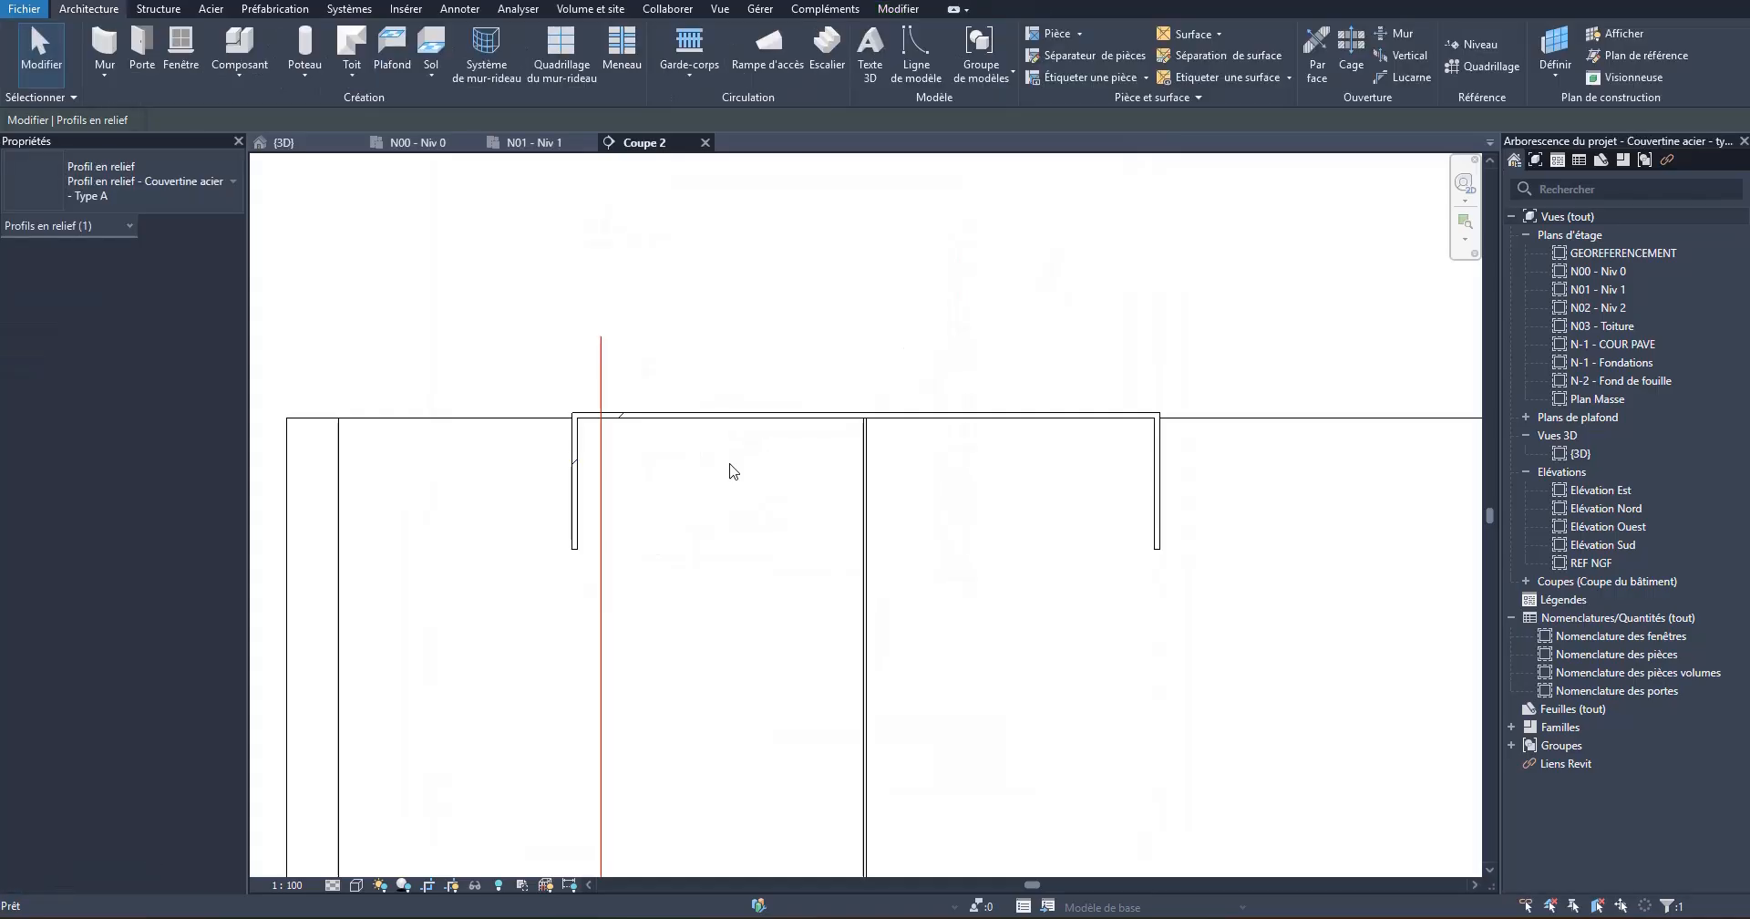
{"action": "scroll", "coordinate": [805, 574], "scroll_direction": "up", "scroll_amount": 8}
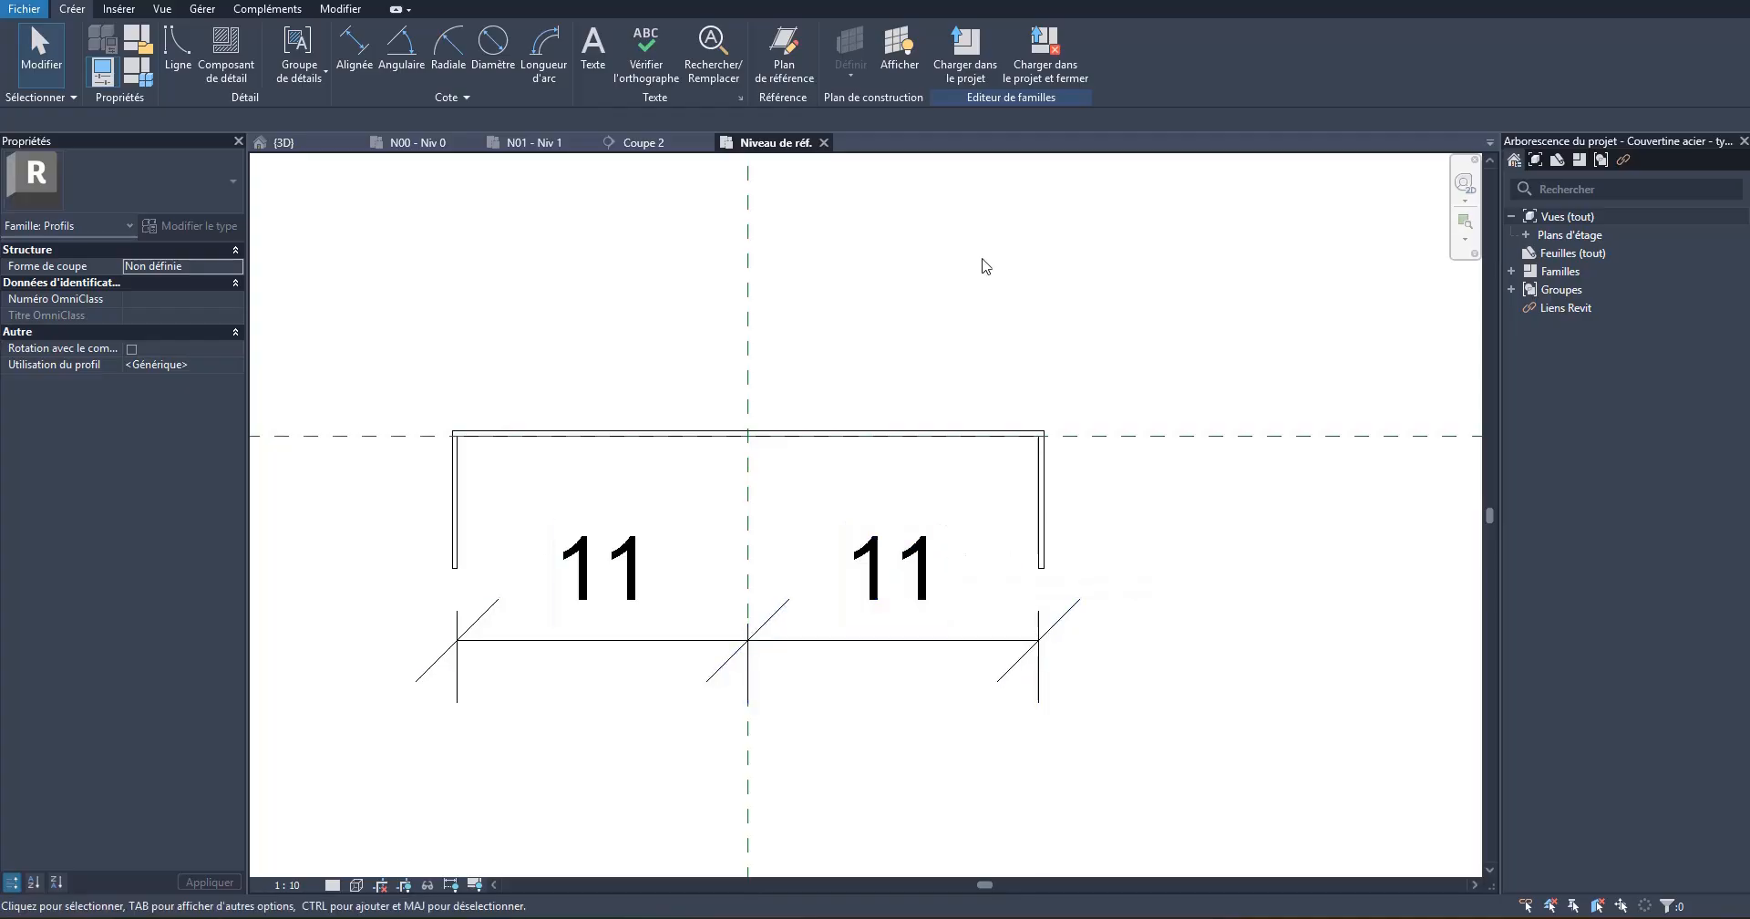
Step: Load the coping profile family into the project, close it, and return to section Coupe 2
{"action": "left_click", "coordinate": [1045, 55]}
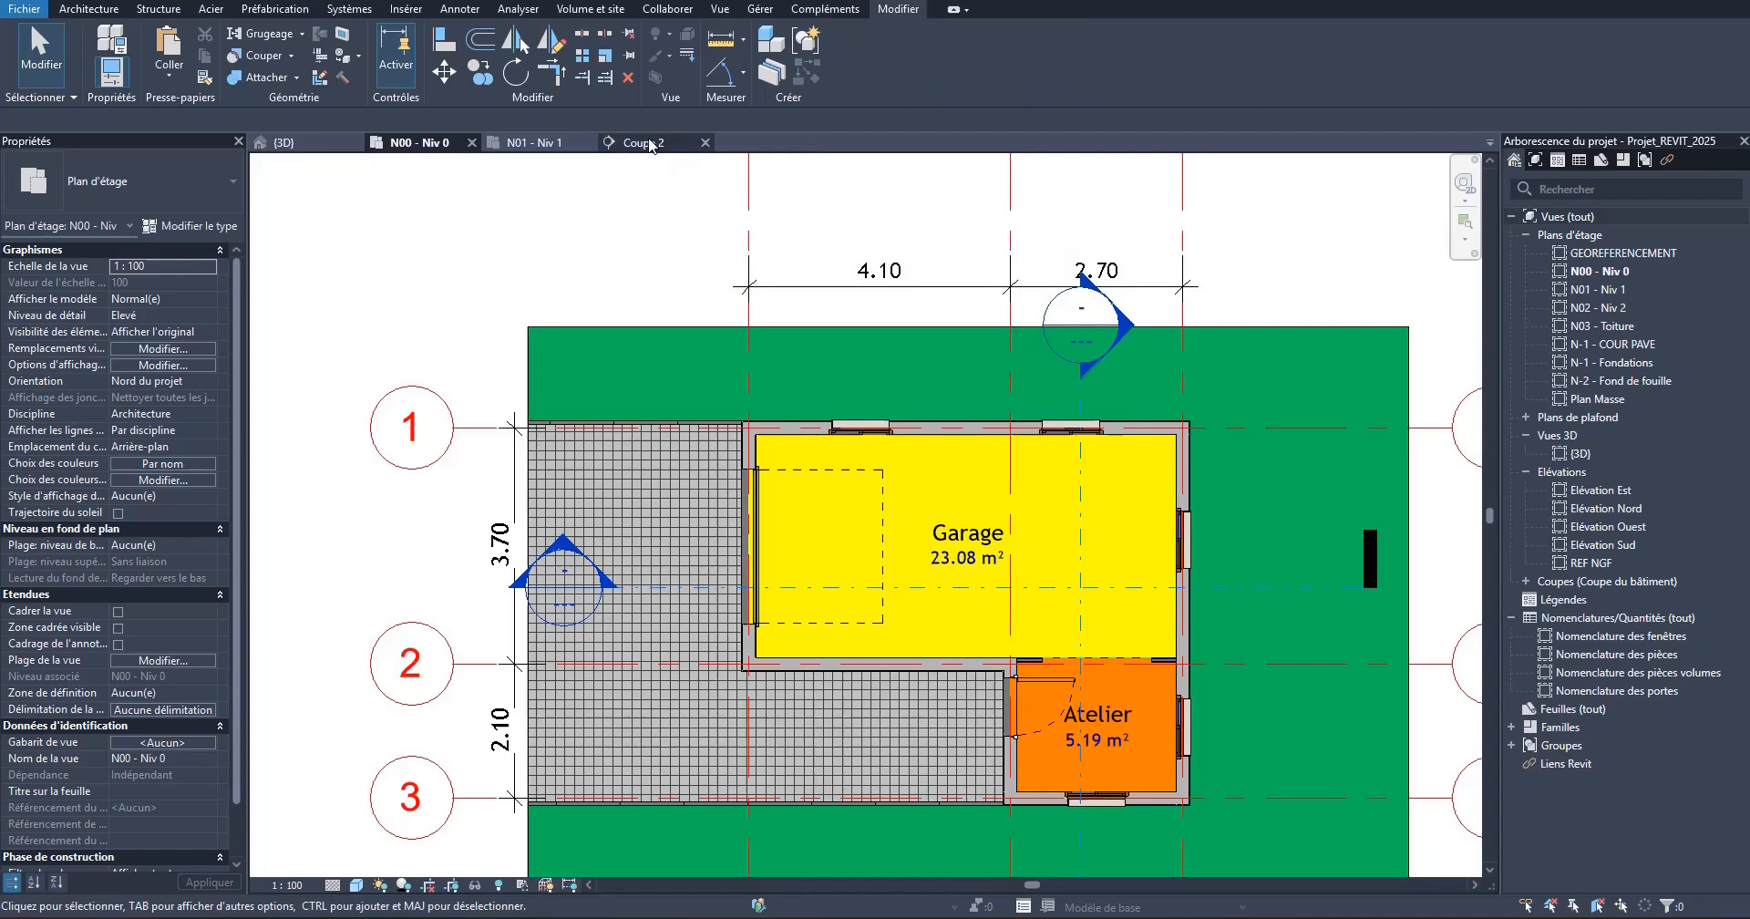
{"action": "left_click", "coordinate": [283, 142]}
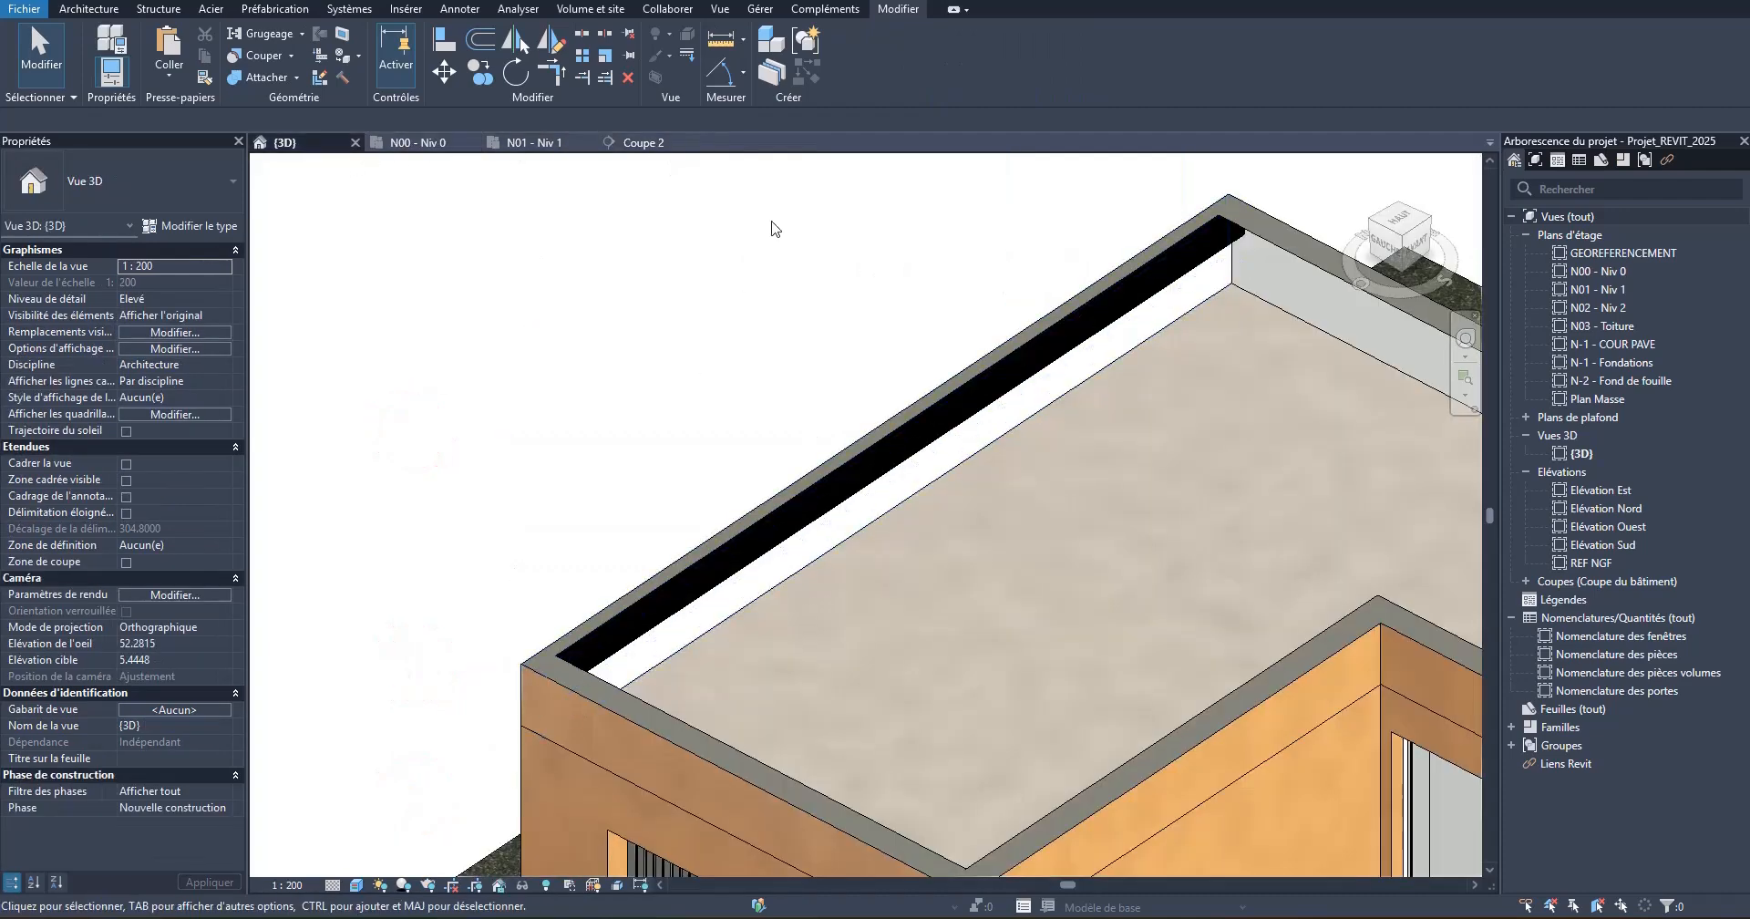
{"action": "left_click", "coordinate": [645, 143]}
Step: Set the coping sweep's offset from the wall to -0.11 m and check both edges against the parapet faces
{"action": "left_click", "coordinate": [949, 424]}
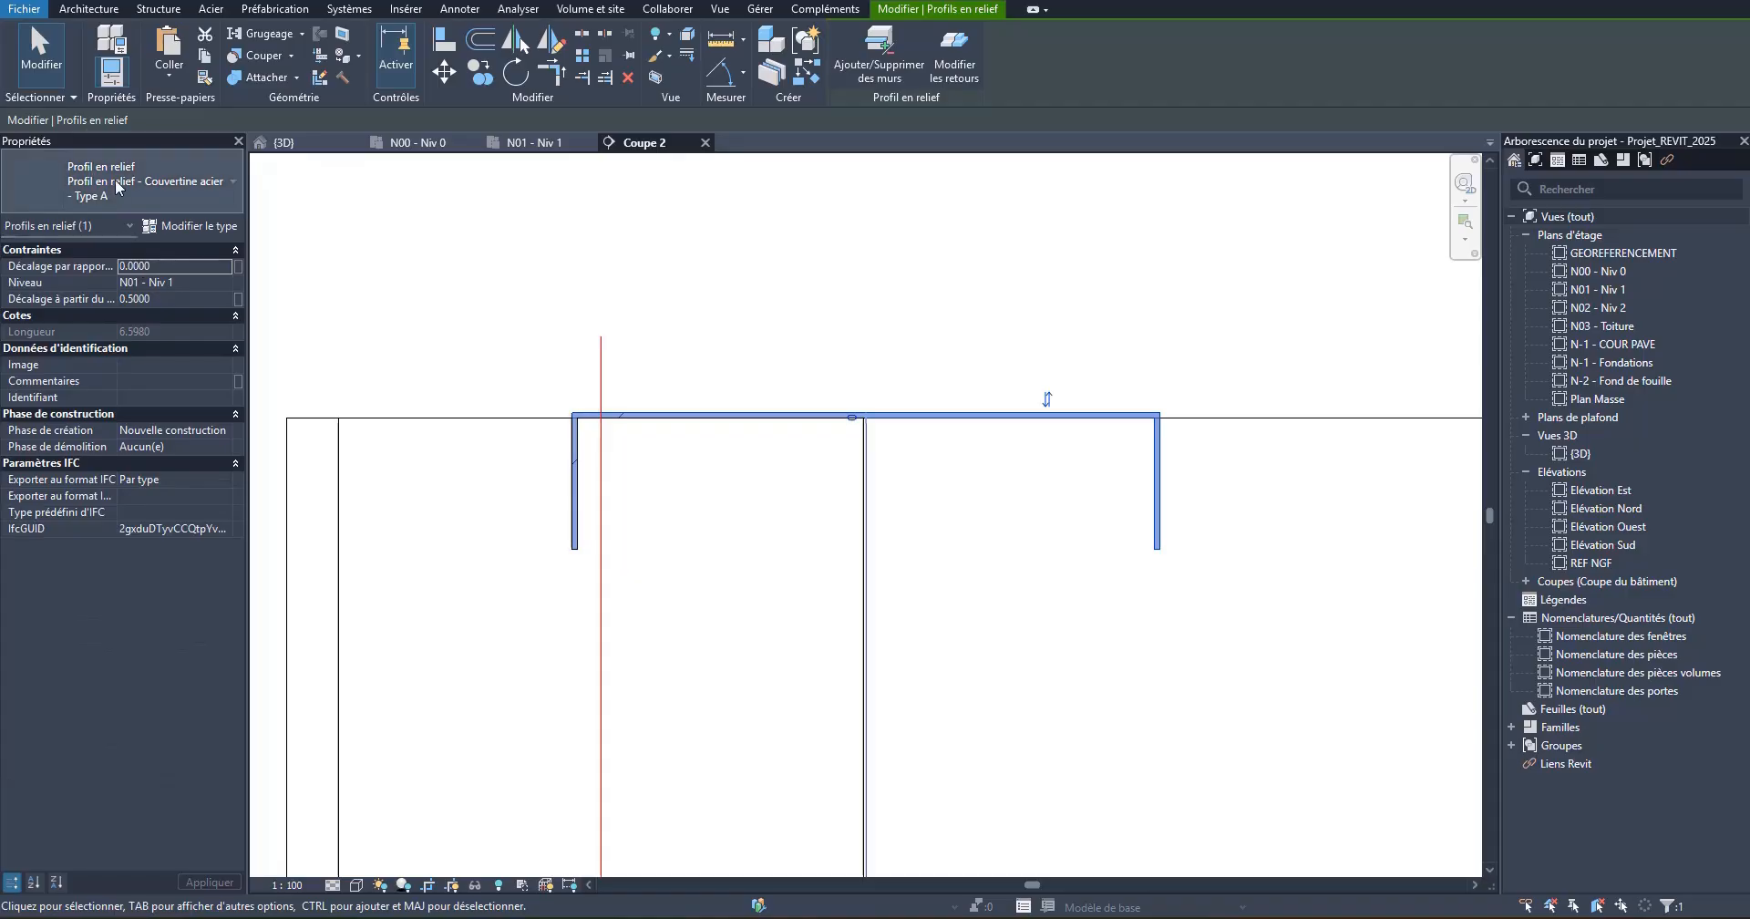
{"action": "left_click", "coordinate": [84, 266]}
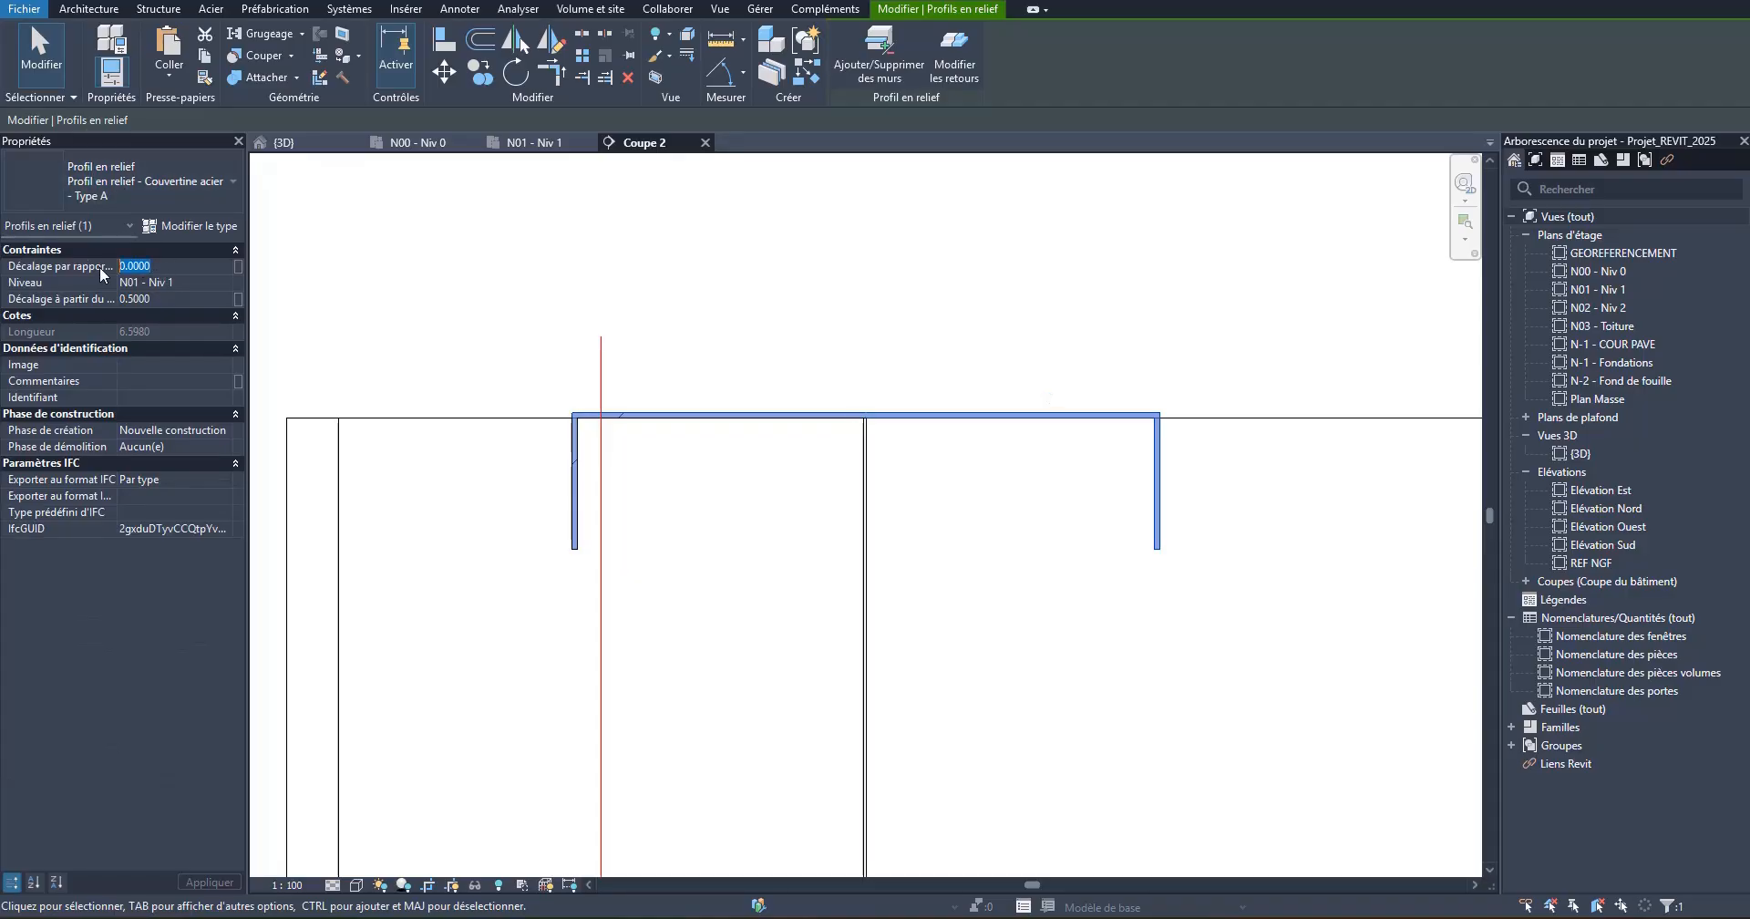
{"action": "type", "text": "-"}
{"action": "key", "text": "Return"}
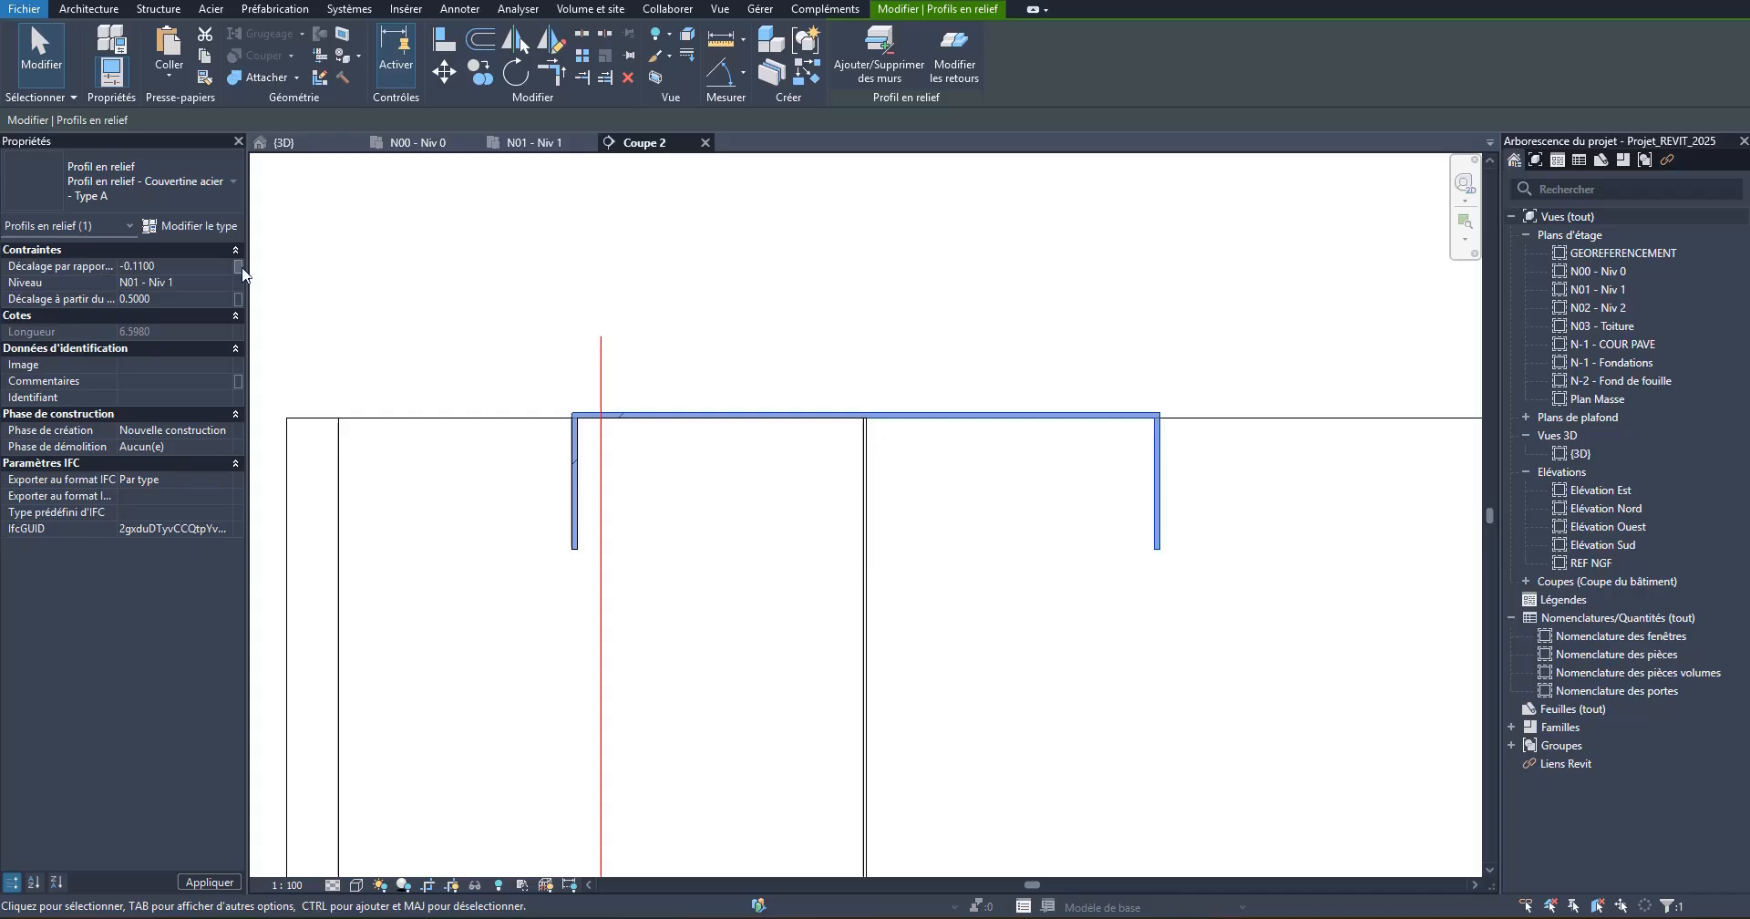
{"action": "left_click", "coordinate": [789, 267]}
{"action": "scroll", "coordinate": [278, 565], "scroll_direction": "up", "scroll_amount": 4}
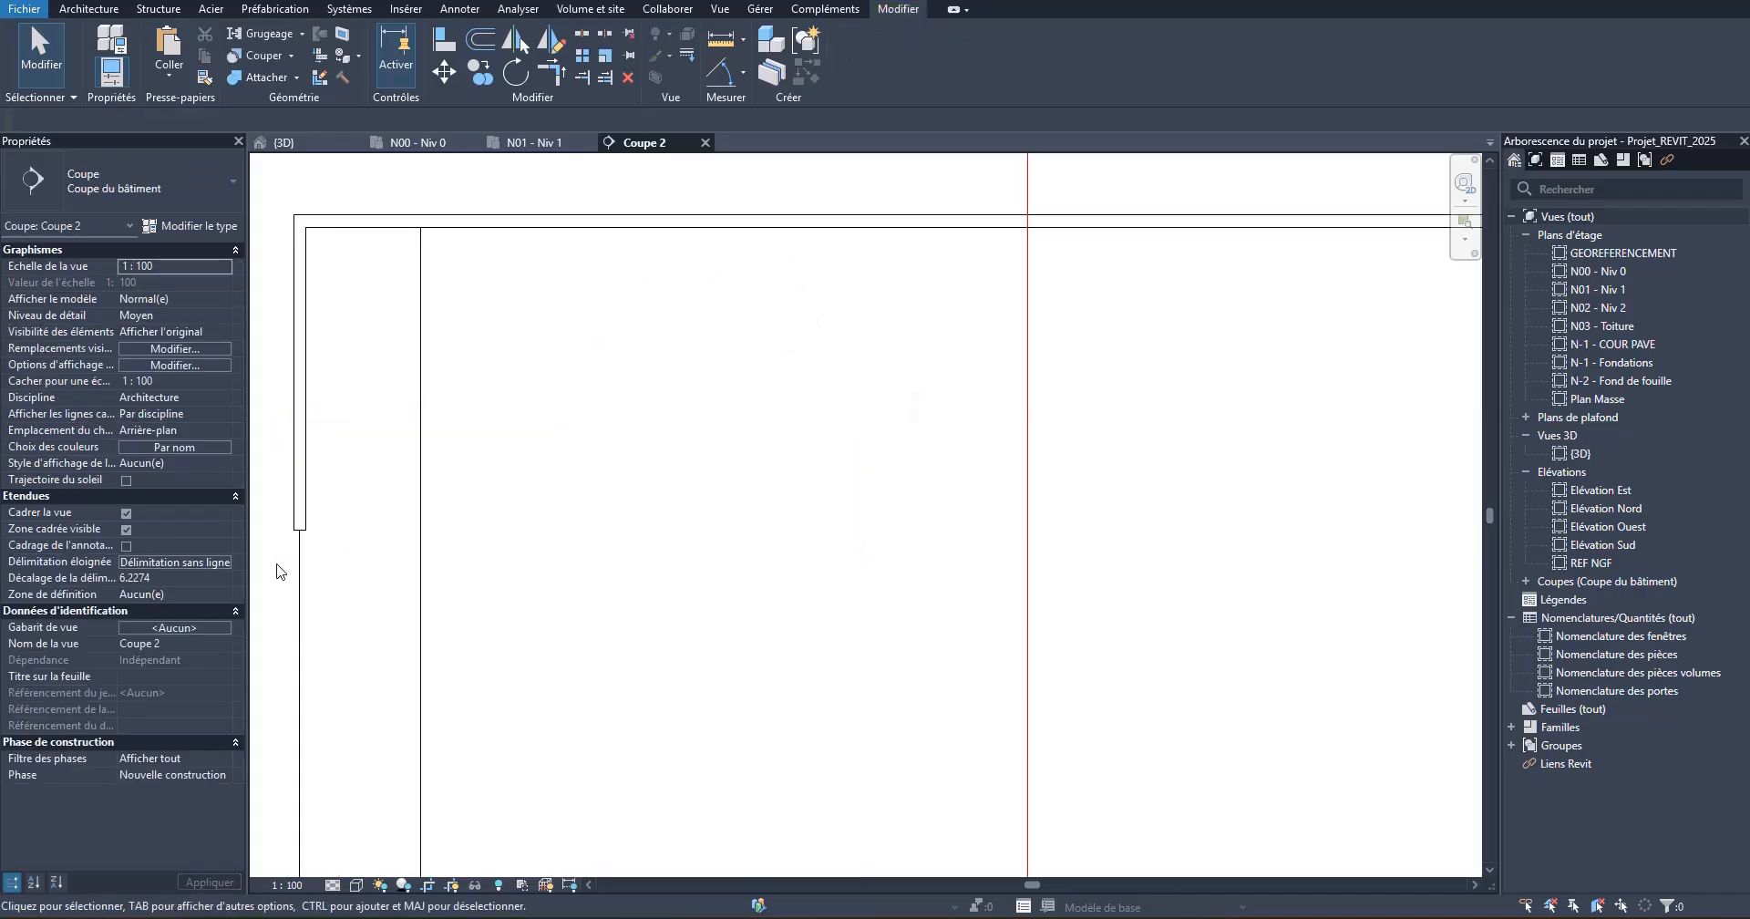
{"action": "scroll", "coordinate": [465, 516], "scroll_direction": "down", "scroll_amount": 4}
{"action": "scroll", "coordinate": [832, 535], "scroll_direction": "down", "scroll_amount": 2}
{"action": "scroll", "coordinate": [823, 416], "scroll_direction": "up", "scroll_amount": 3}
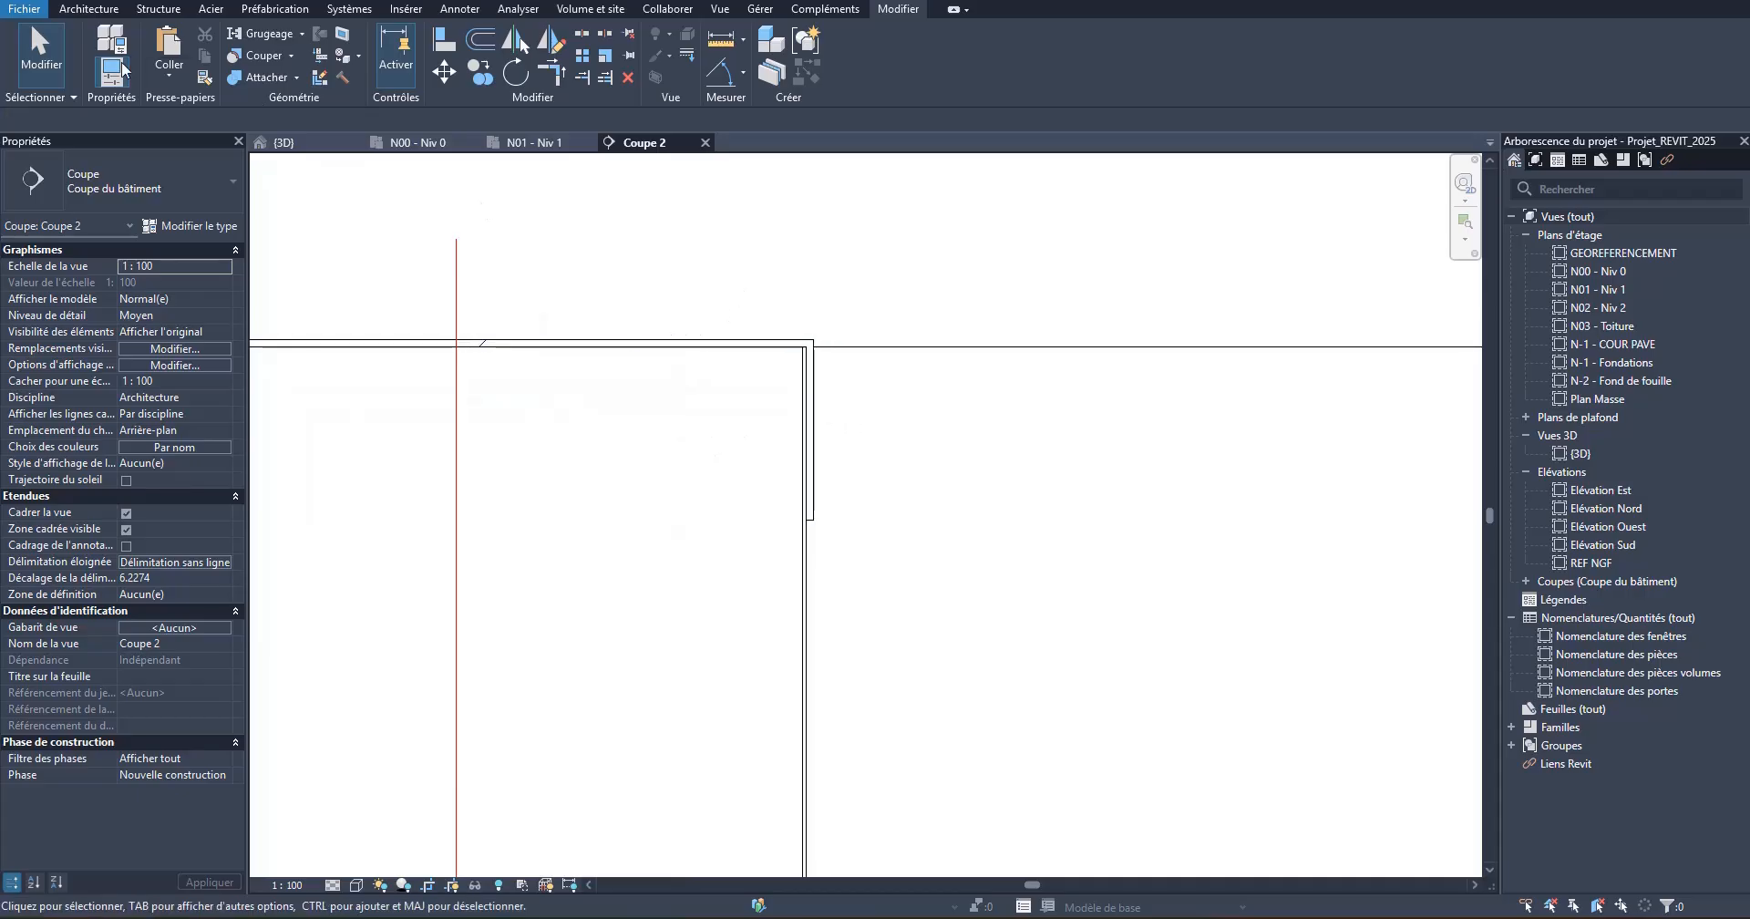
Step: Open the family Couvertine acier - type A.rfa from Profils > En relief - En creux for editing
{"action": "left_click", "coordinate": [23, 13]}
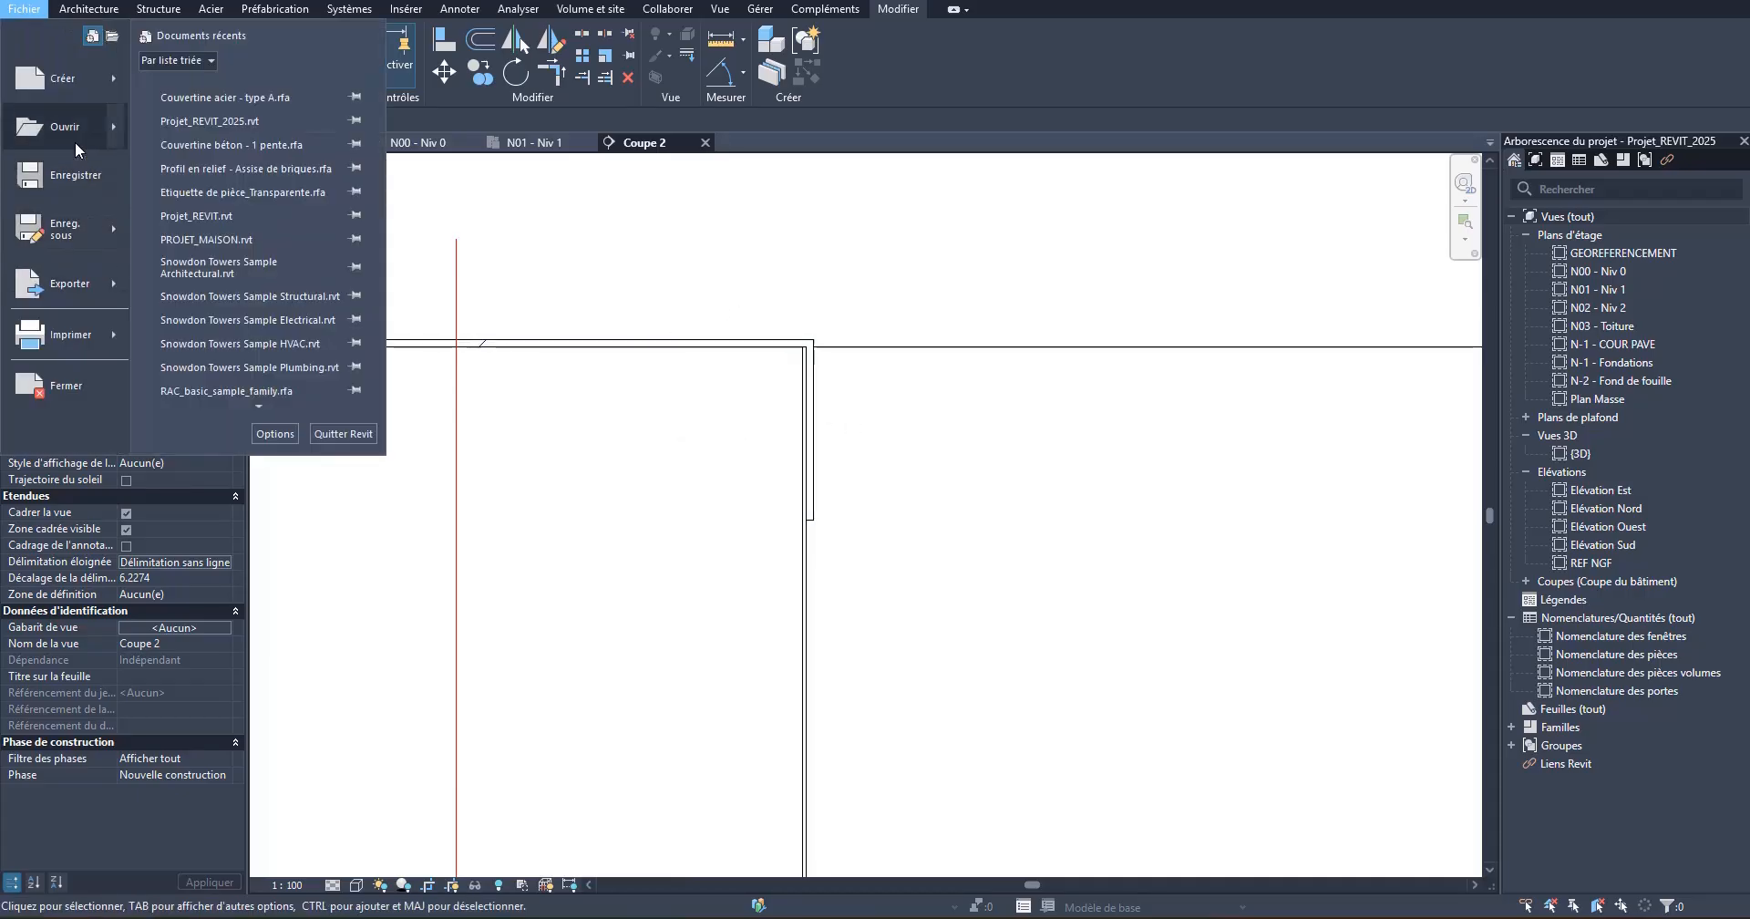
{"action": "mouse_move", "coordinate": [75, 141]}
{"action": "left_click", "coordinate": [213, 179]}
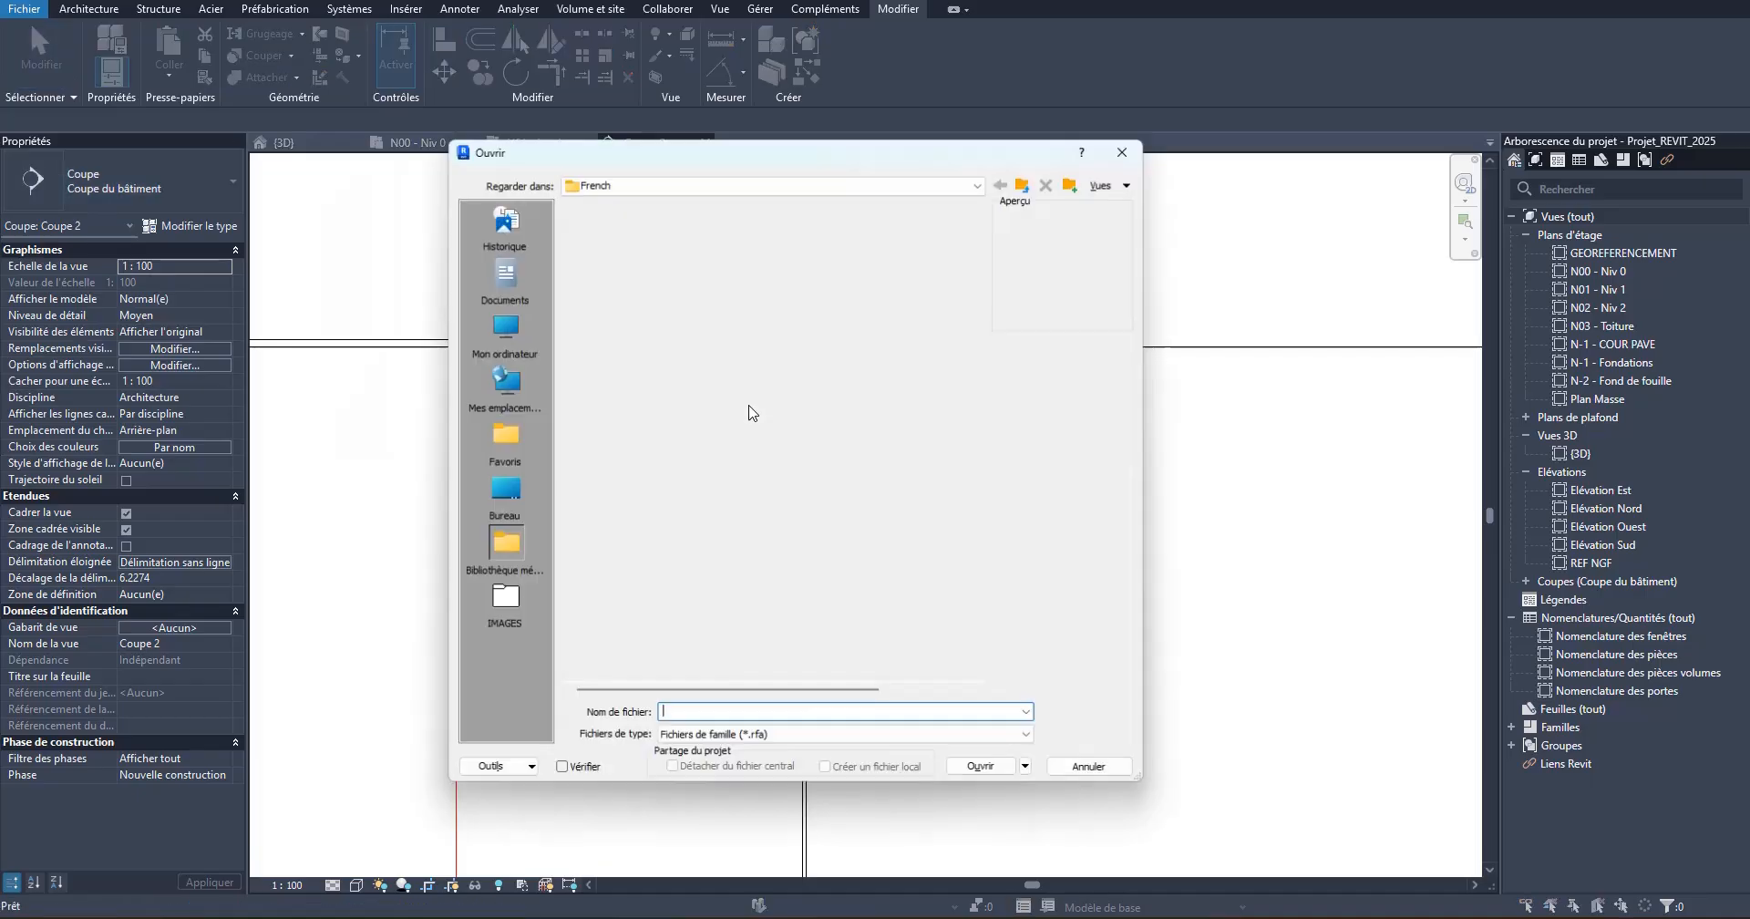
{"action": "scroll", "coordinate": [660, 520], "scroll_direction": "down", "scroll_amount": 2}
{"action": "double_click", "coordinate": [596, 605]}
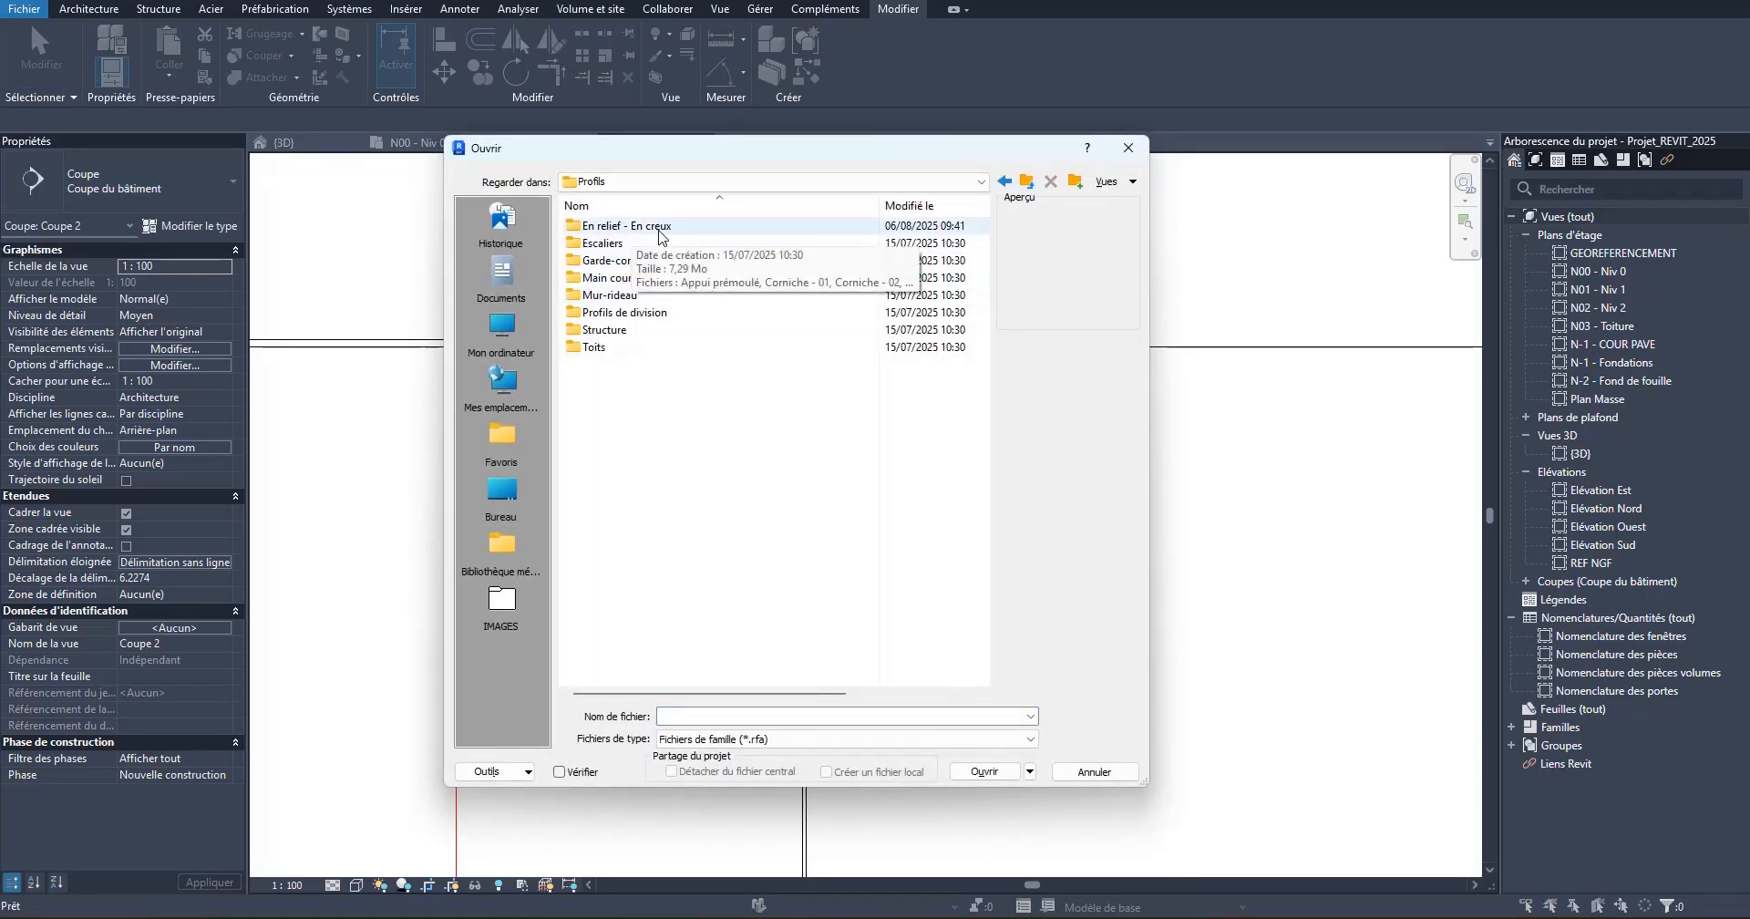
{"action": "double_click", "coordinate": [653, 235]}
{"action": "left_click", "coordinate": [638, 381]}
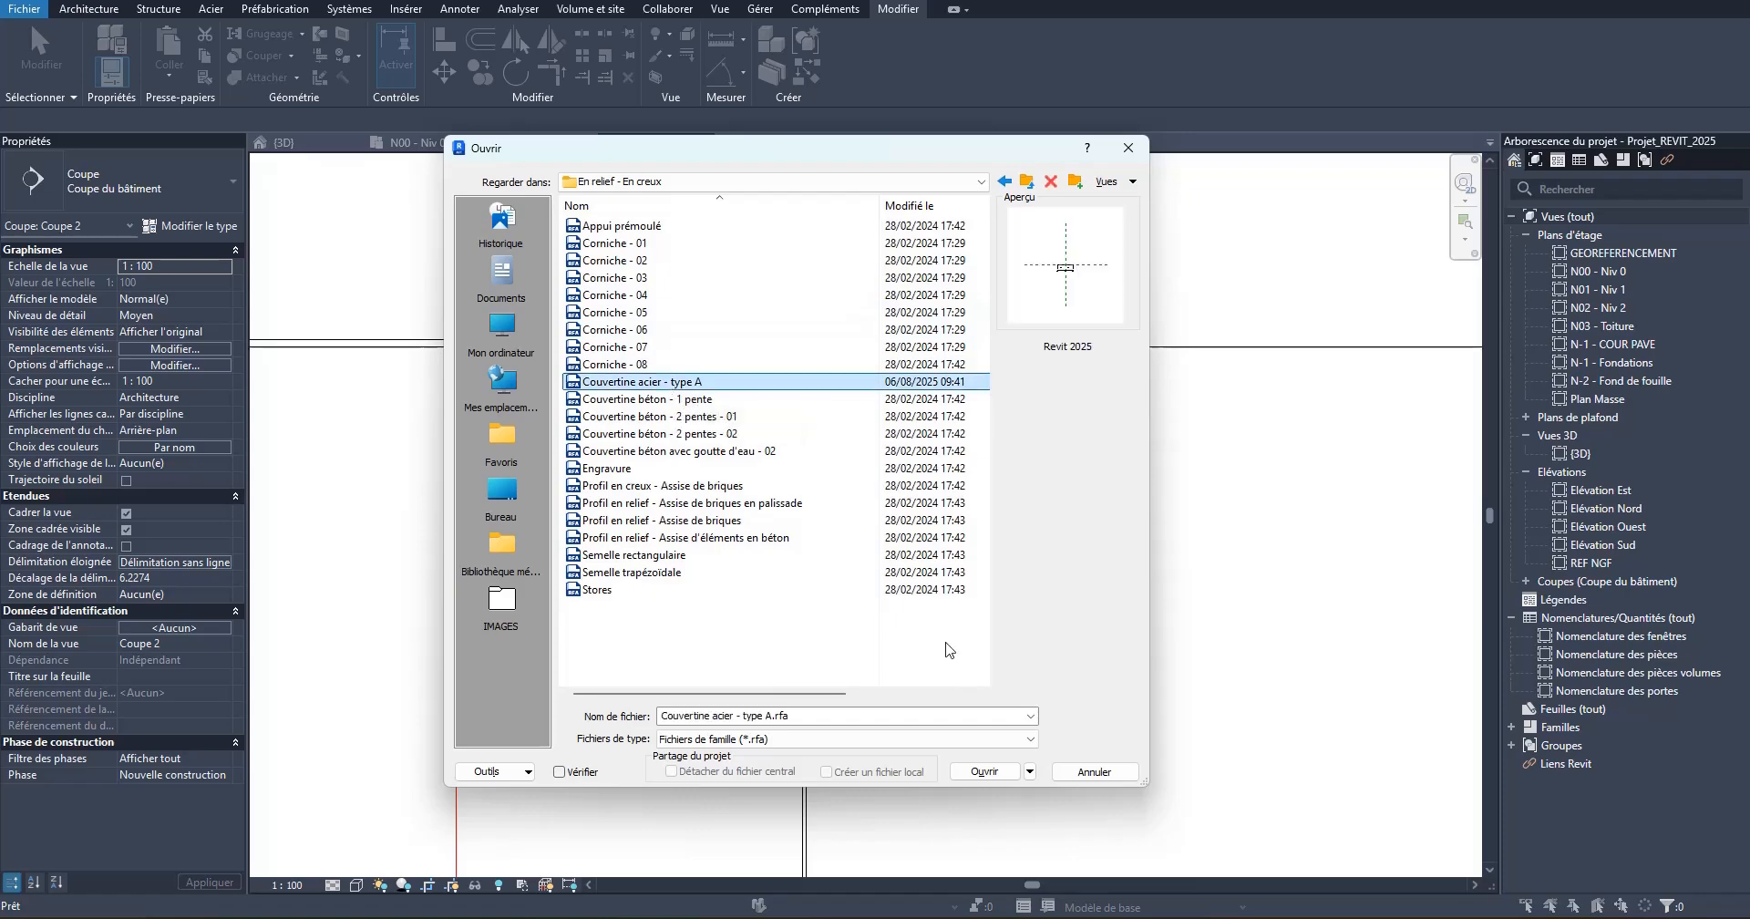
{"action": "left_click", "coordinate": [973, 771]}
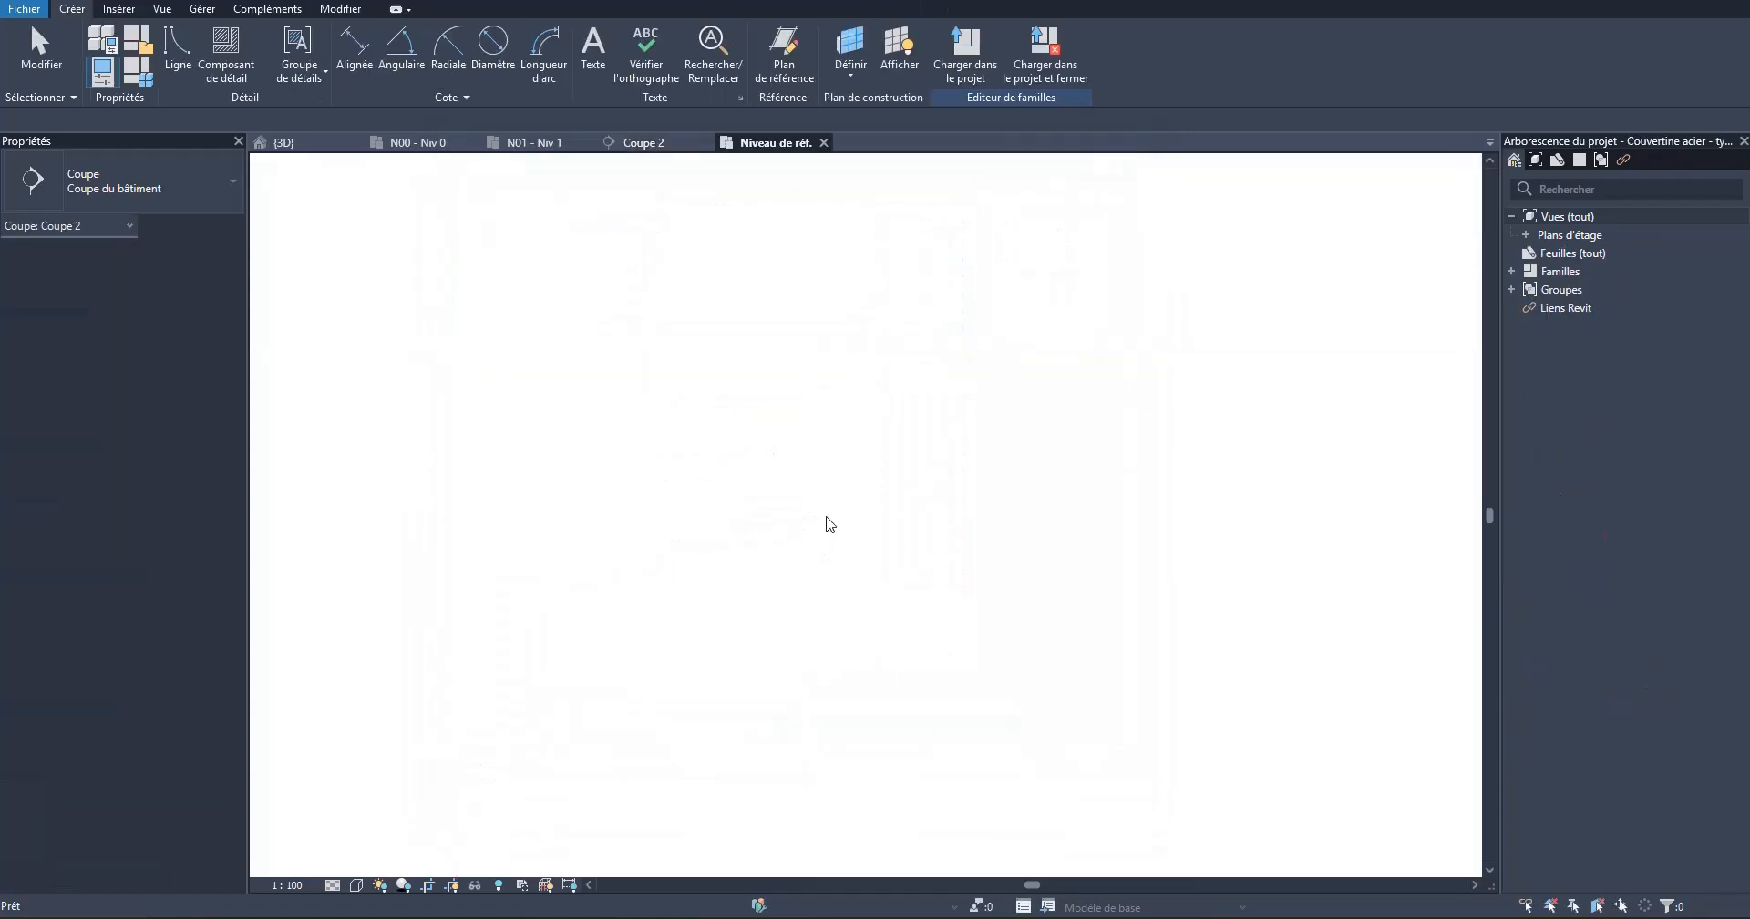
{"action": "scroll", "coordinate": [937, 581], "scroll_direction": "up", "scroll_amount": 8}
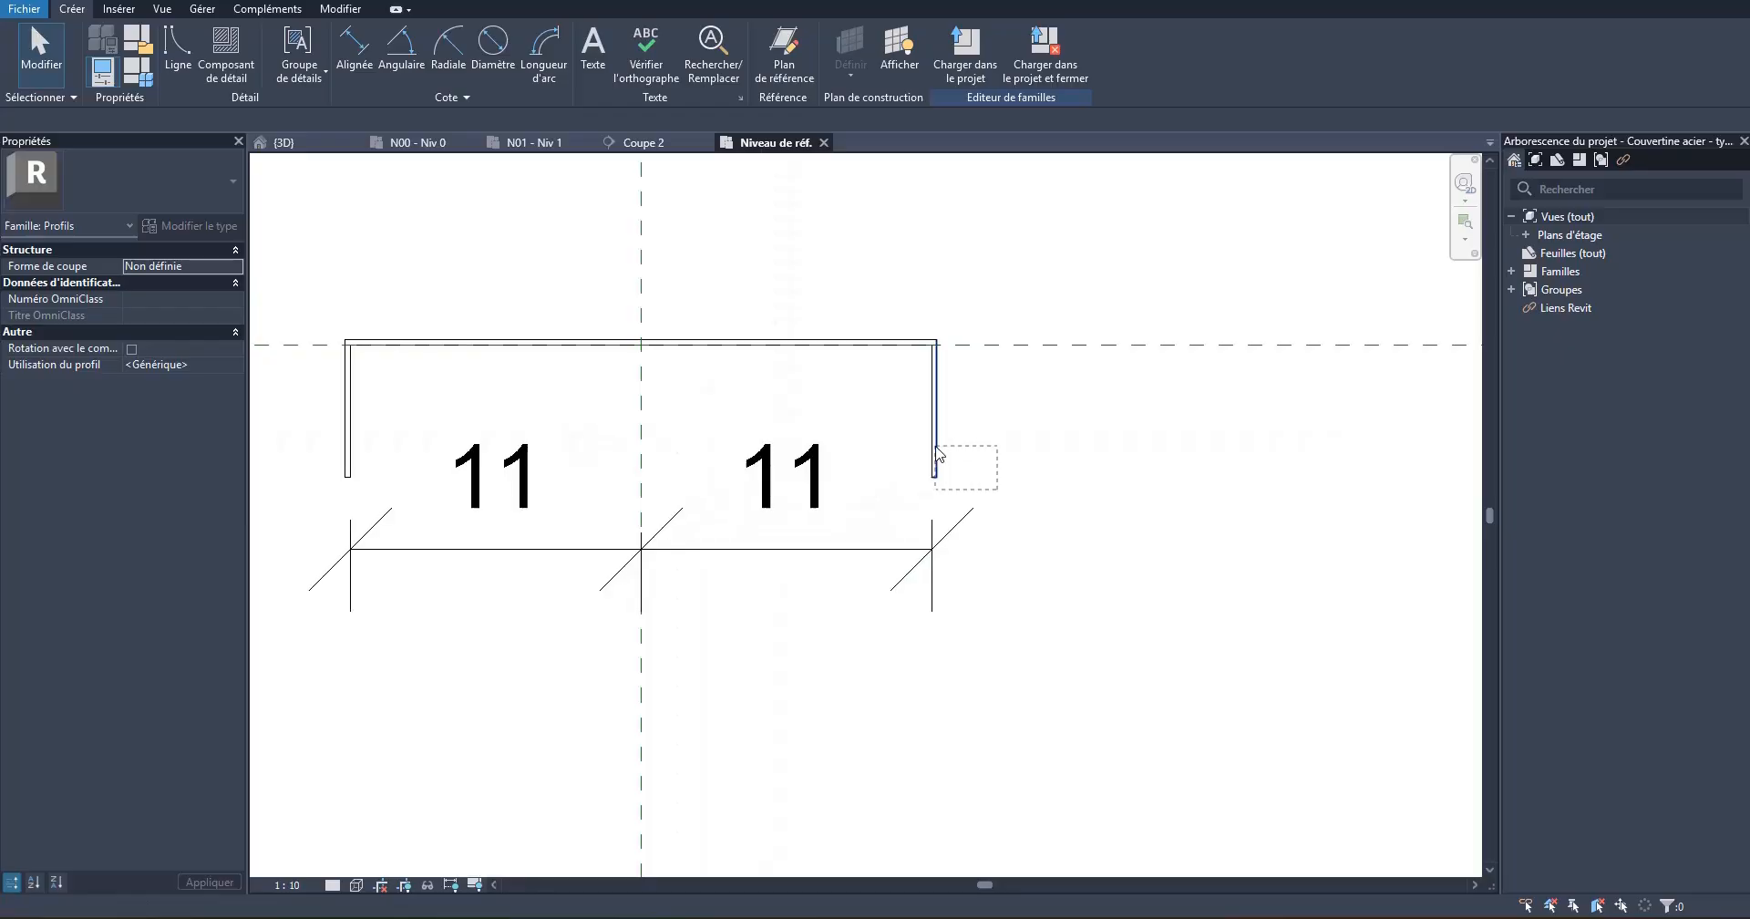
Step: Try to set only the inner line of the profile's right leg 12 from the vertical reference plane, and undo it
{"action": "left_click_drag", "start_coordinate": [926, 437], "coordinate": [924, 436]}
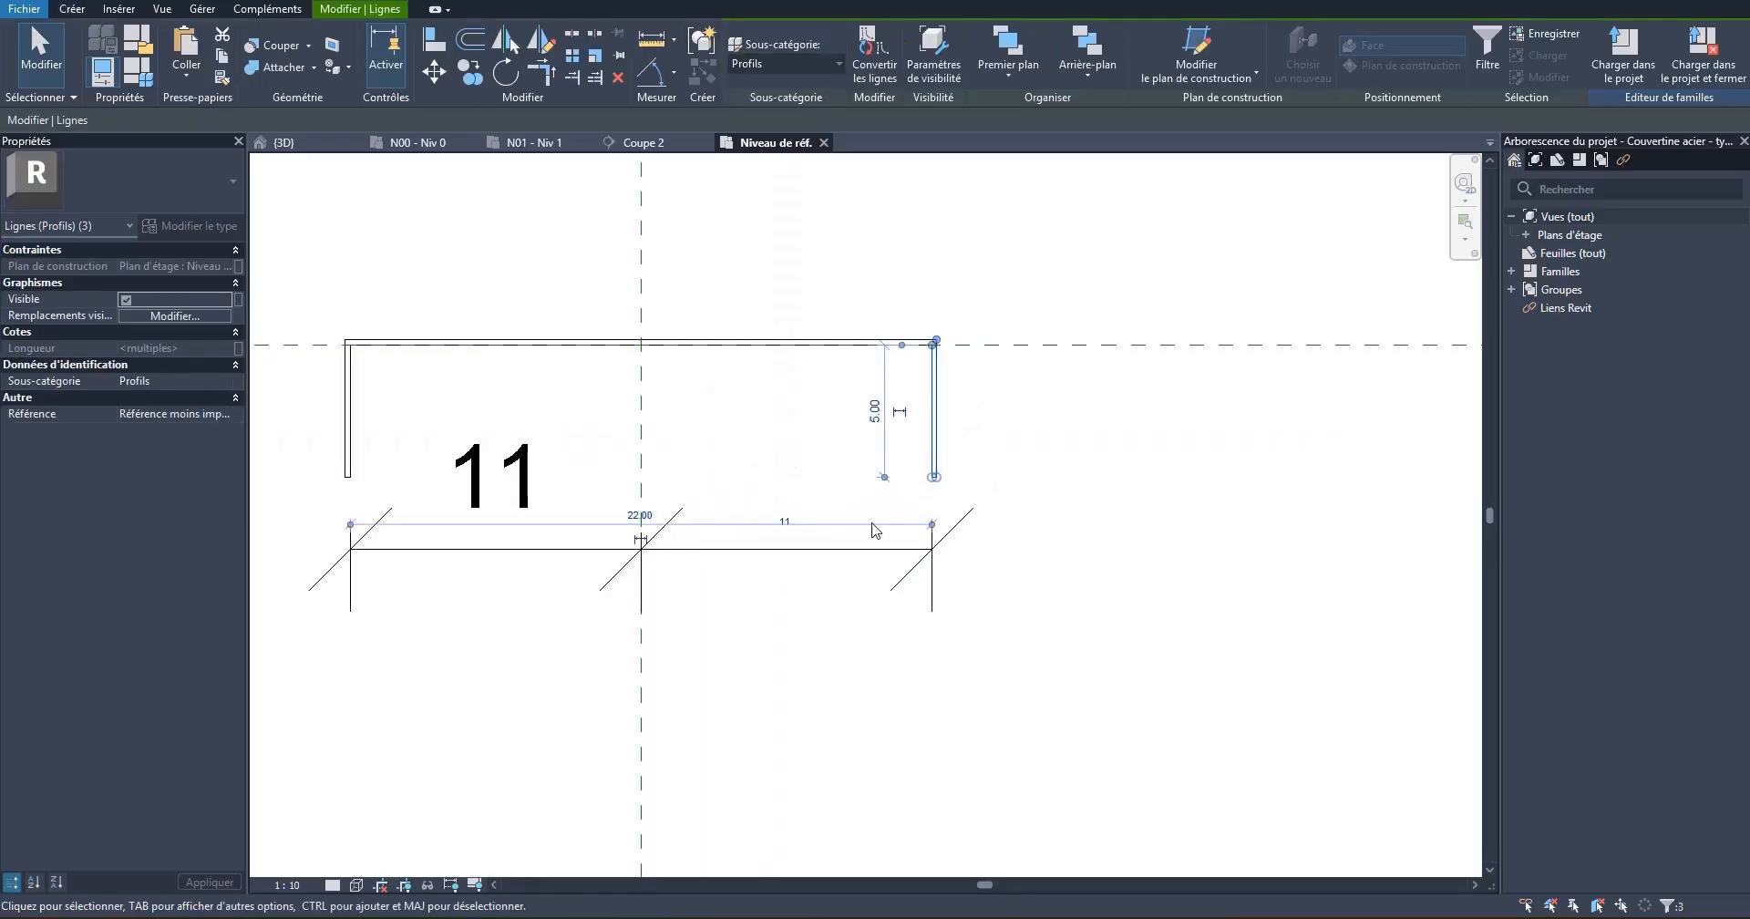
{"action": "left_click", "coordinate": [788, 524]}
{"action": "key", "text": "Escape"}
{"action": "key", "text": "Escape"}
{"action": "scroll", "coordinate": [921, 457], "scroll_direction": "up", "scroll_amount": 2}
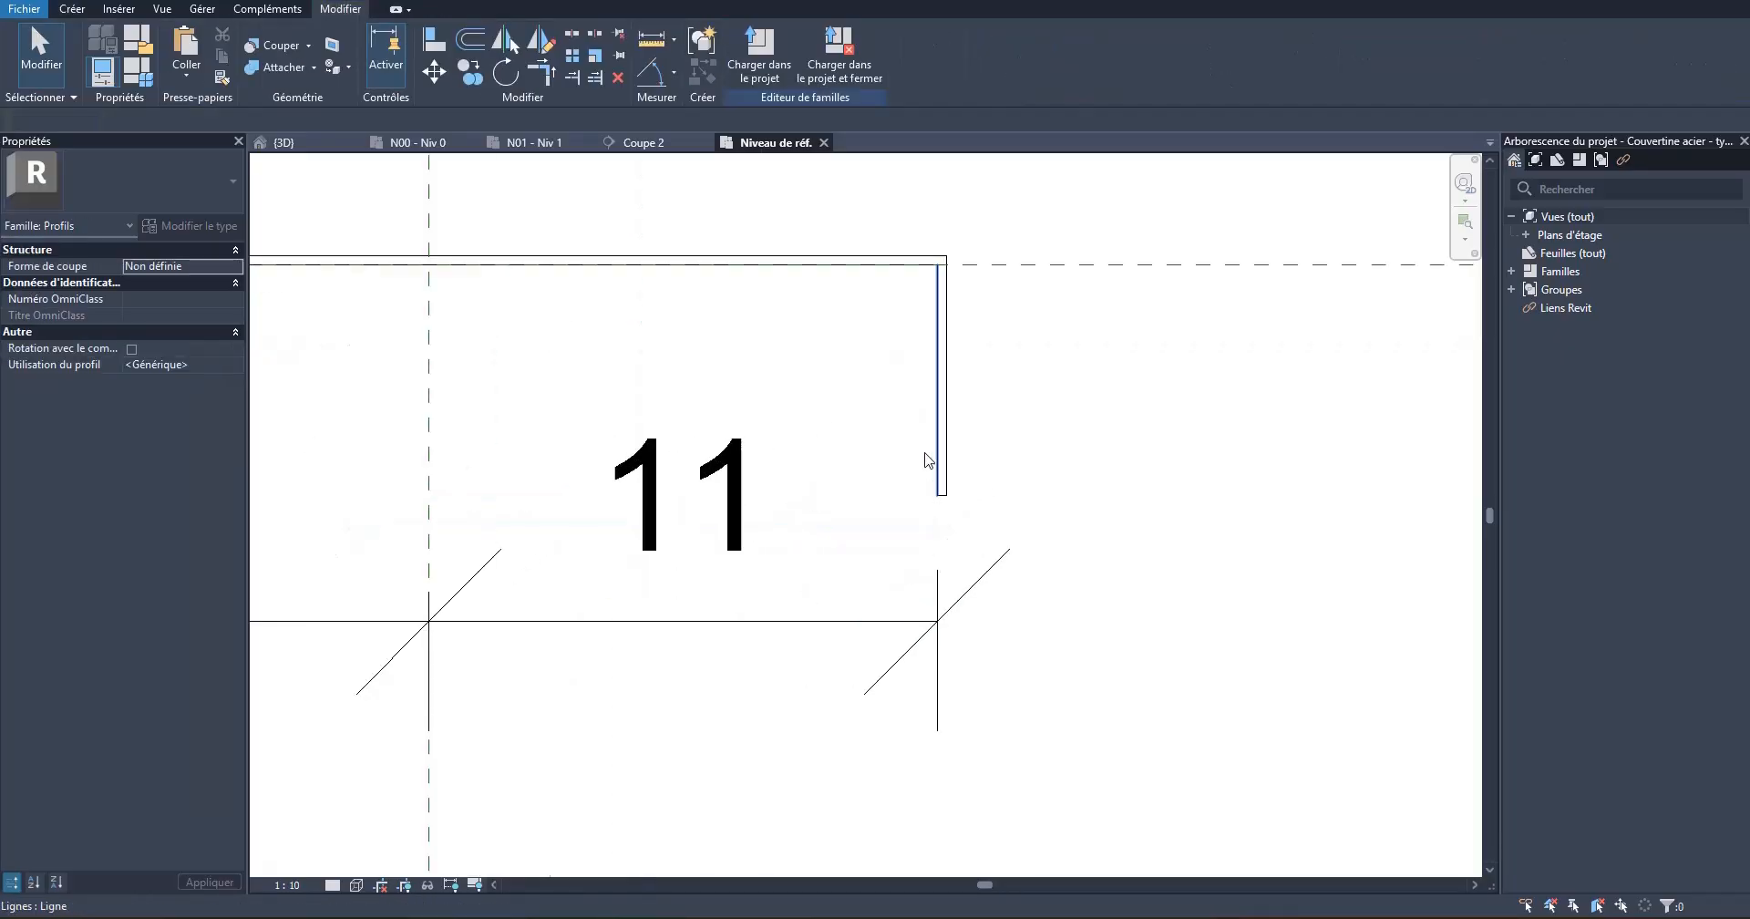
{"action": "left_click", "coordinate": [941, 483]}
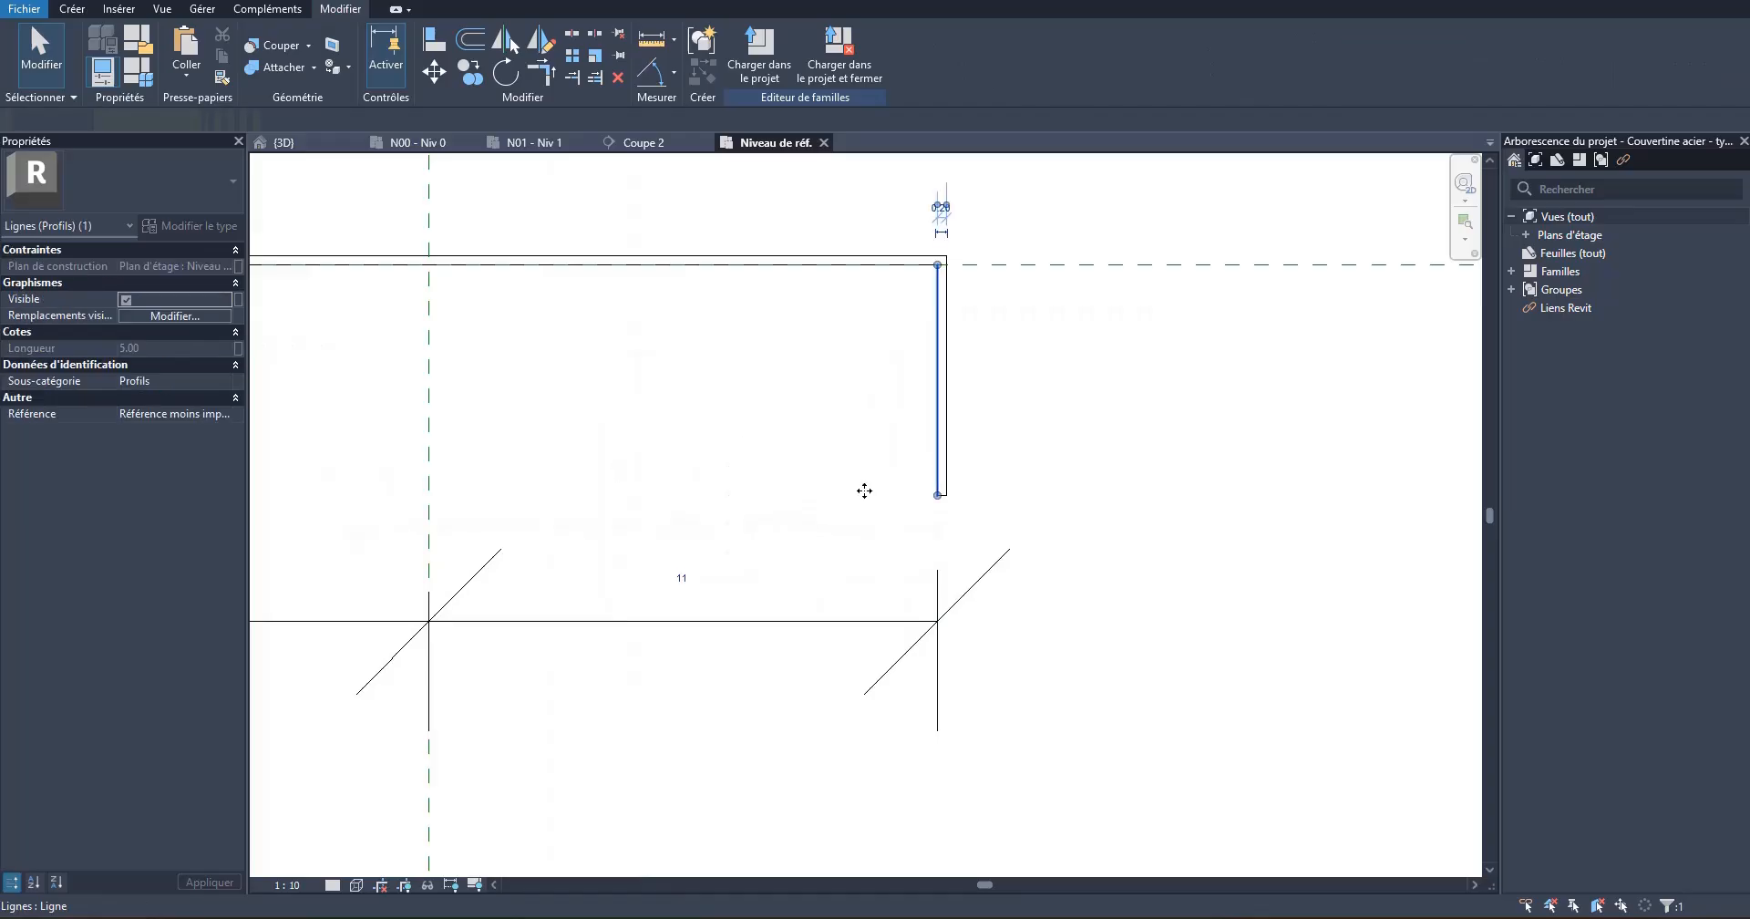
{"action": "left_click", "coordinate": [689, 580]}
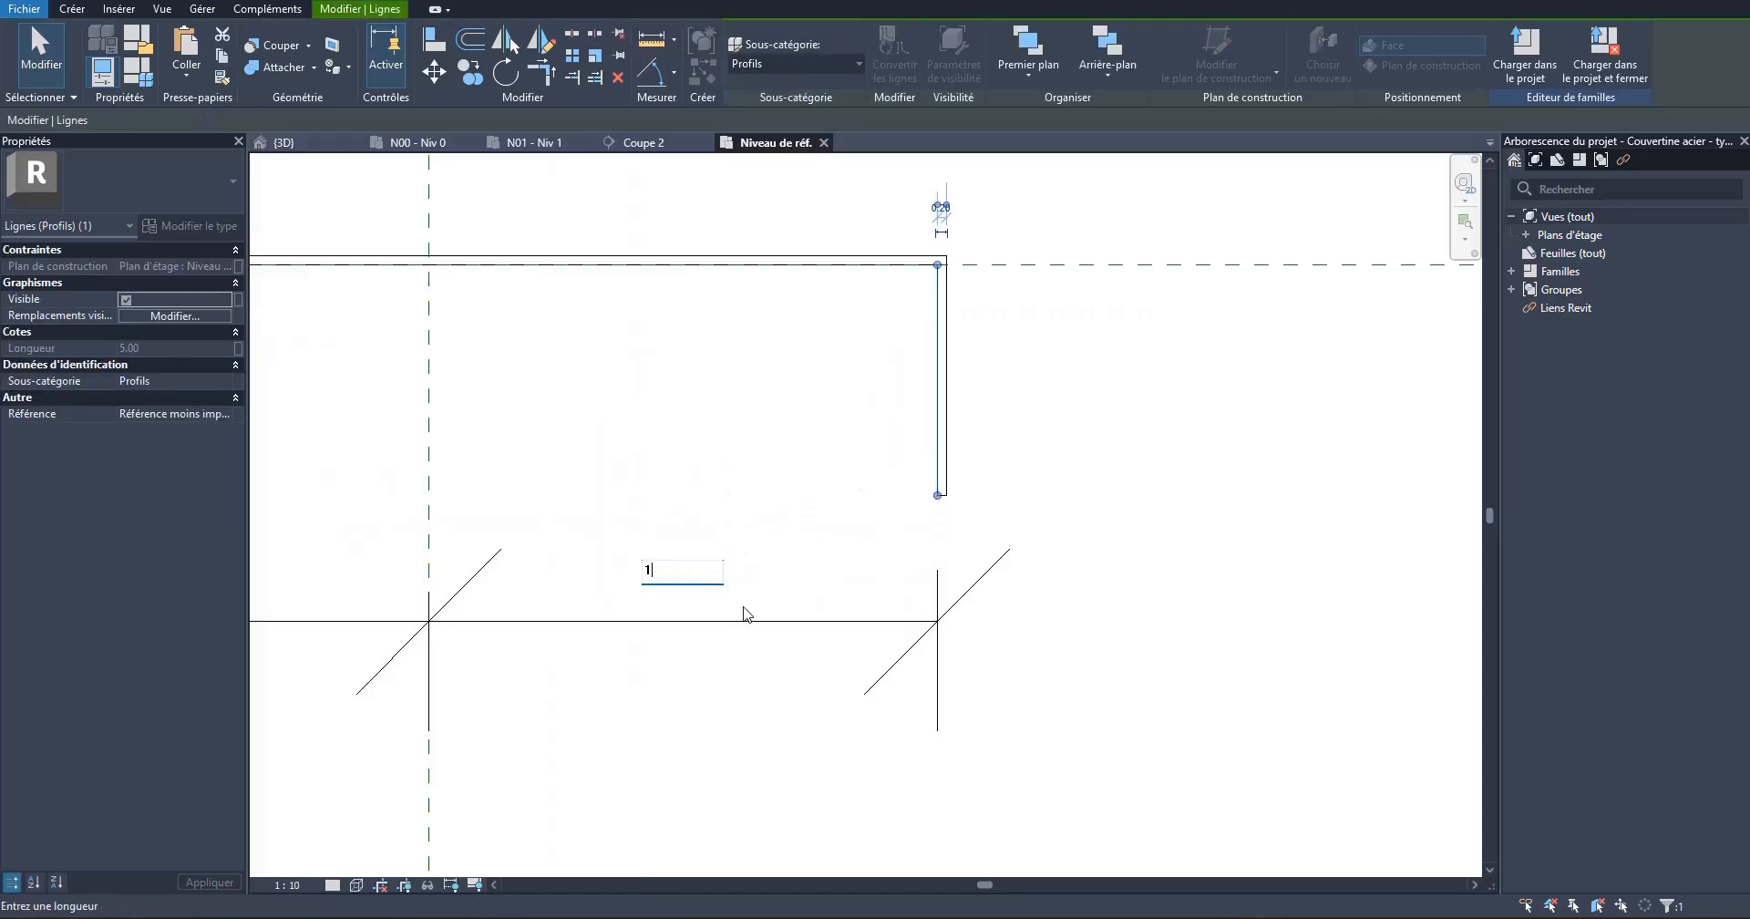
{"action": "key", "text": "Return"}
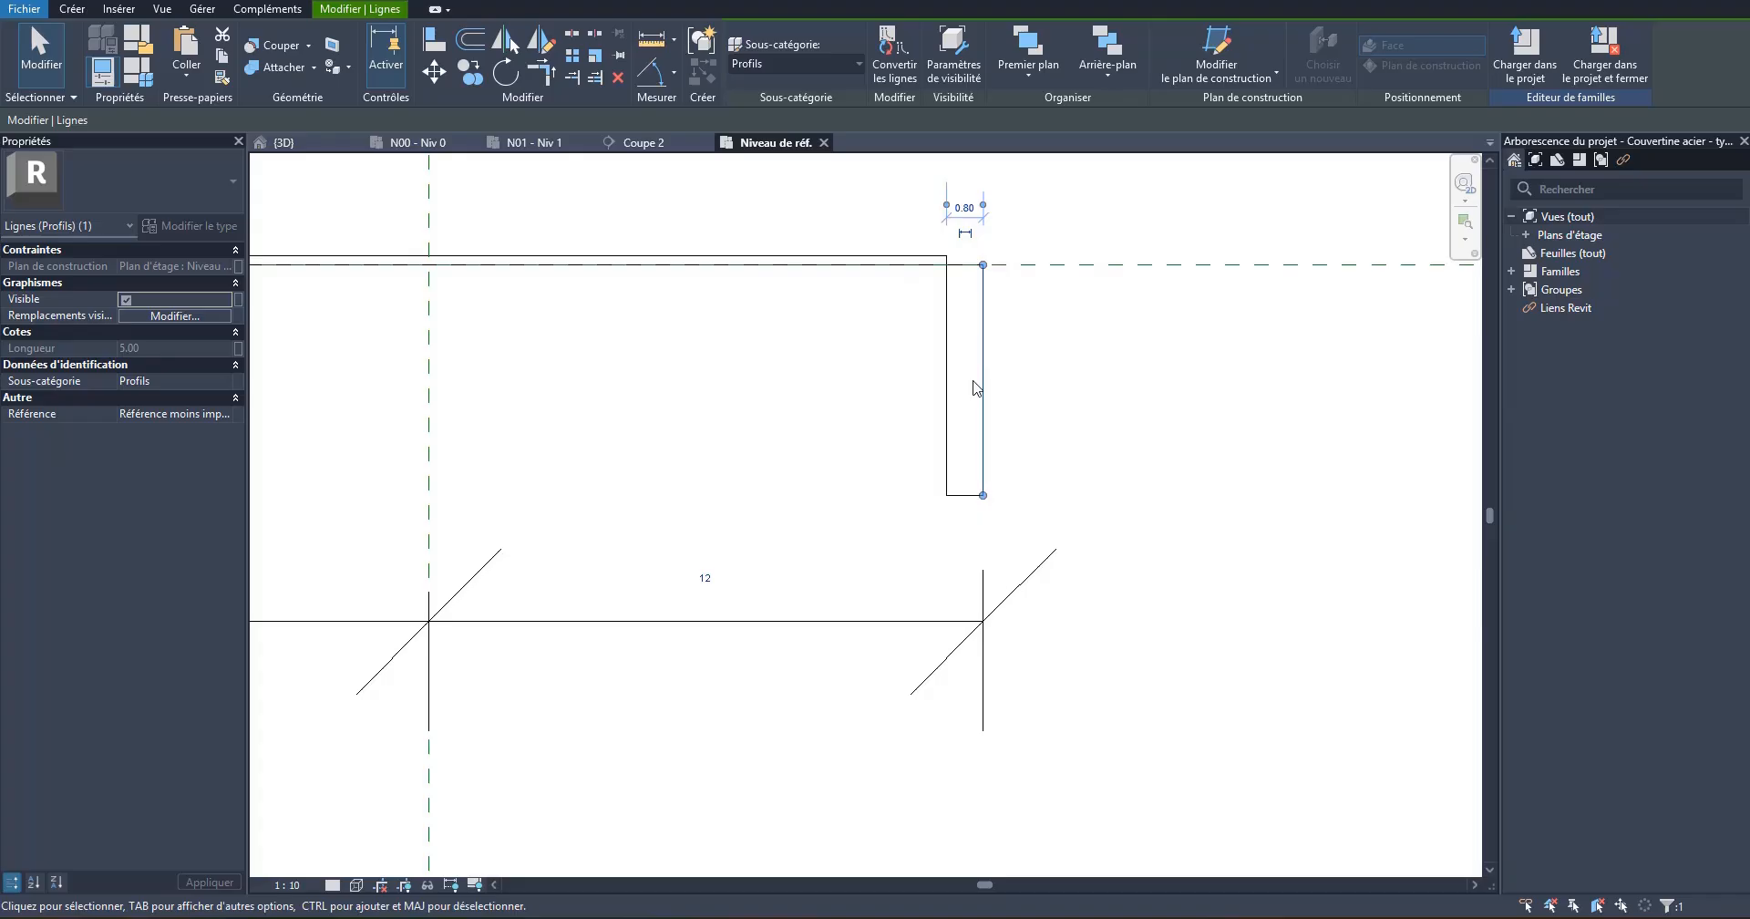
{"action": "key", "text": "ctrl+z"}
Step: Set the distance of the profile's whole right leg from the vertical reference plane to 12
{"action": "left_click_drag", "start_coordinate": [985, 518], "coordinate": [916, 477]}
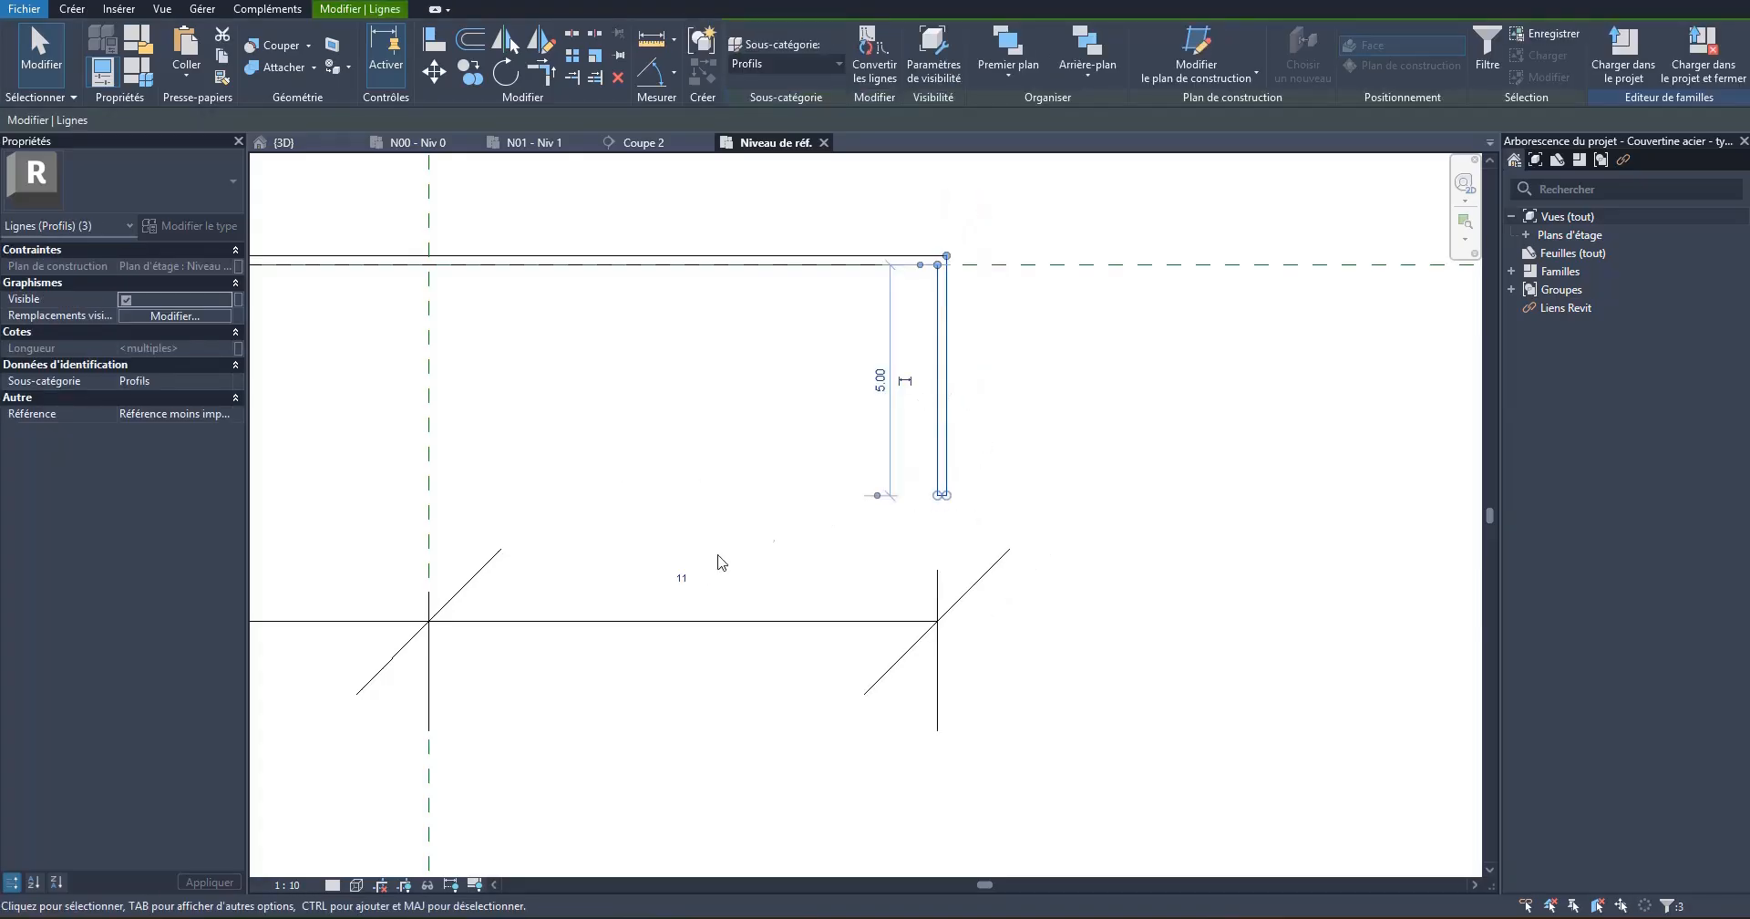
{"action": "left_click", "coordinate": [681, 577]}
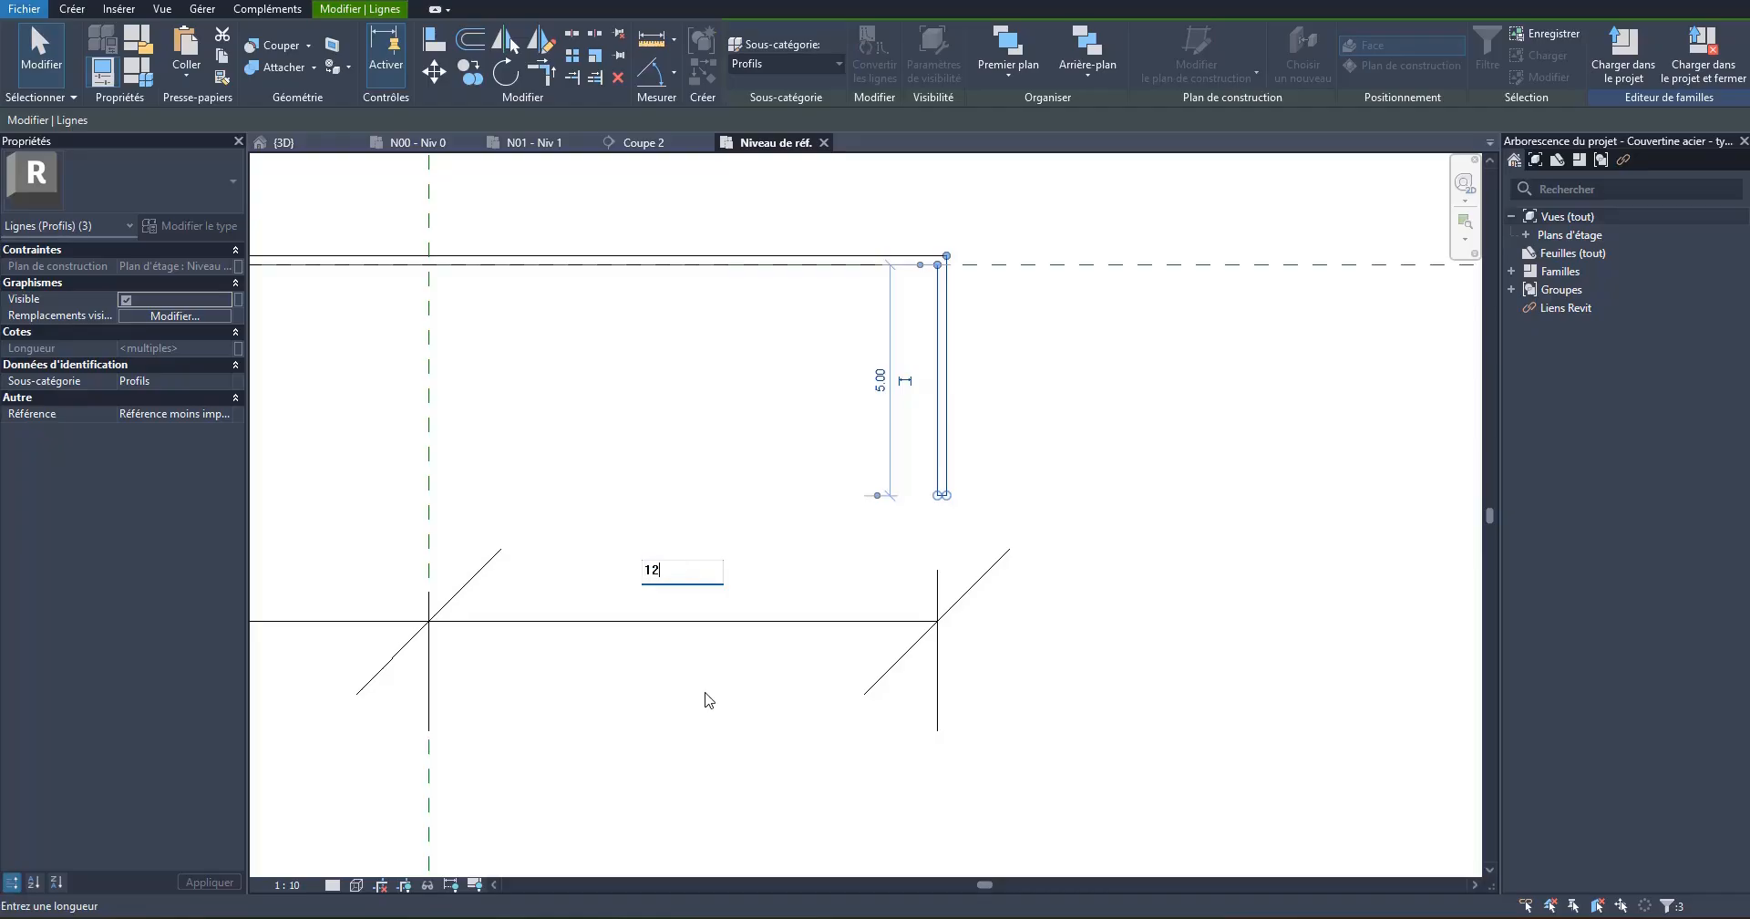
{"action": "key", "text": "Return"}
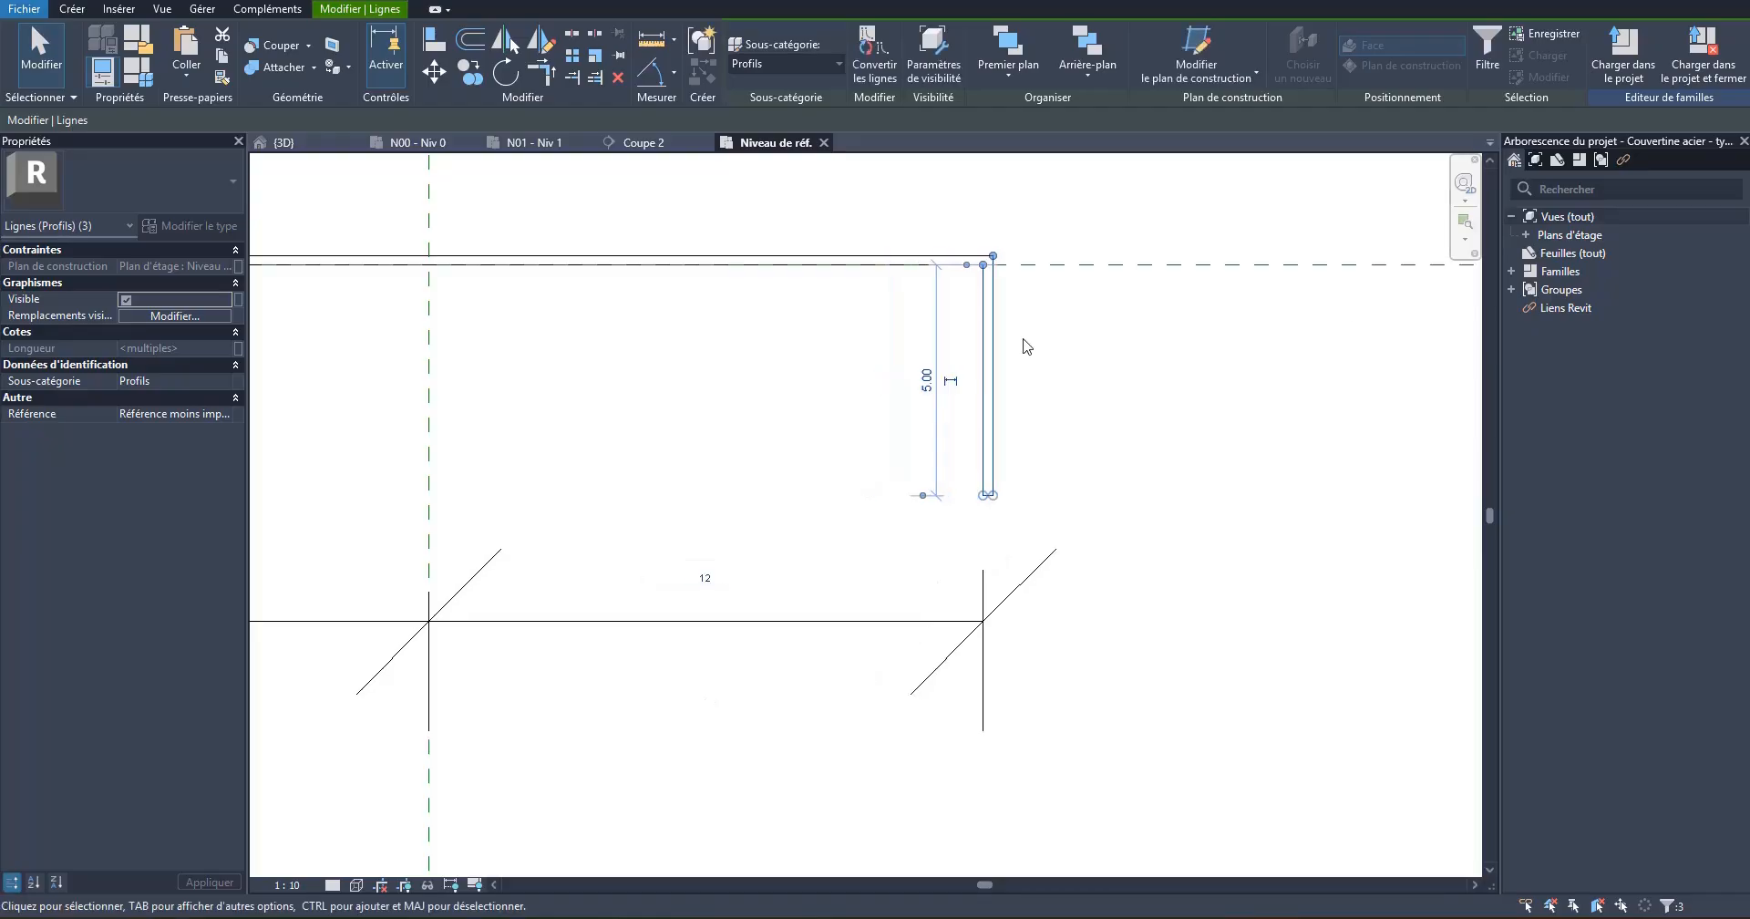
{"action": "left_click", "coordinate": [1064, 446]}
Step: Set the distance of the profile's whole left leg from the vertical reference plane to 12
{"action": "scroll", "coordinate": [1066, 451], "scroll_direction": "down", "scroll_amount": 4}
{"action": "scroll", "coordinate": [374, 448], "scroll_direction": "up", "scroll_amount": 5}
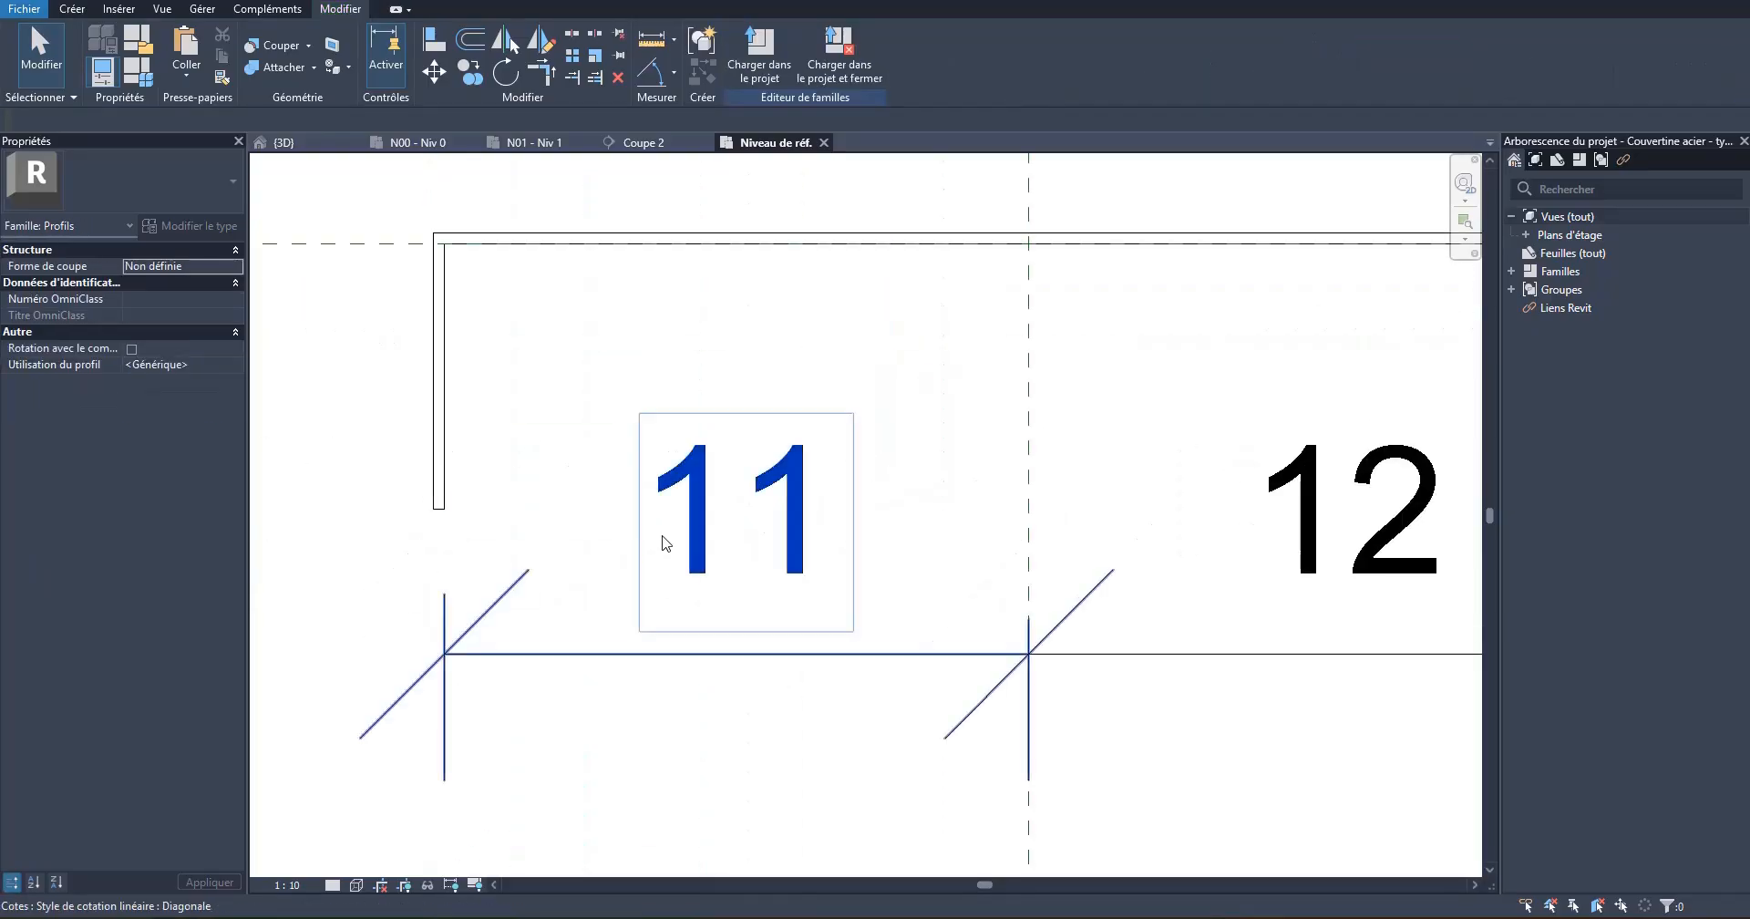
{"action": "left_click_drag", "start_coordinate": [475, 520], "coordinate": [402, 468]}
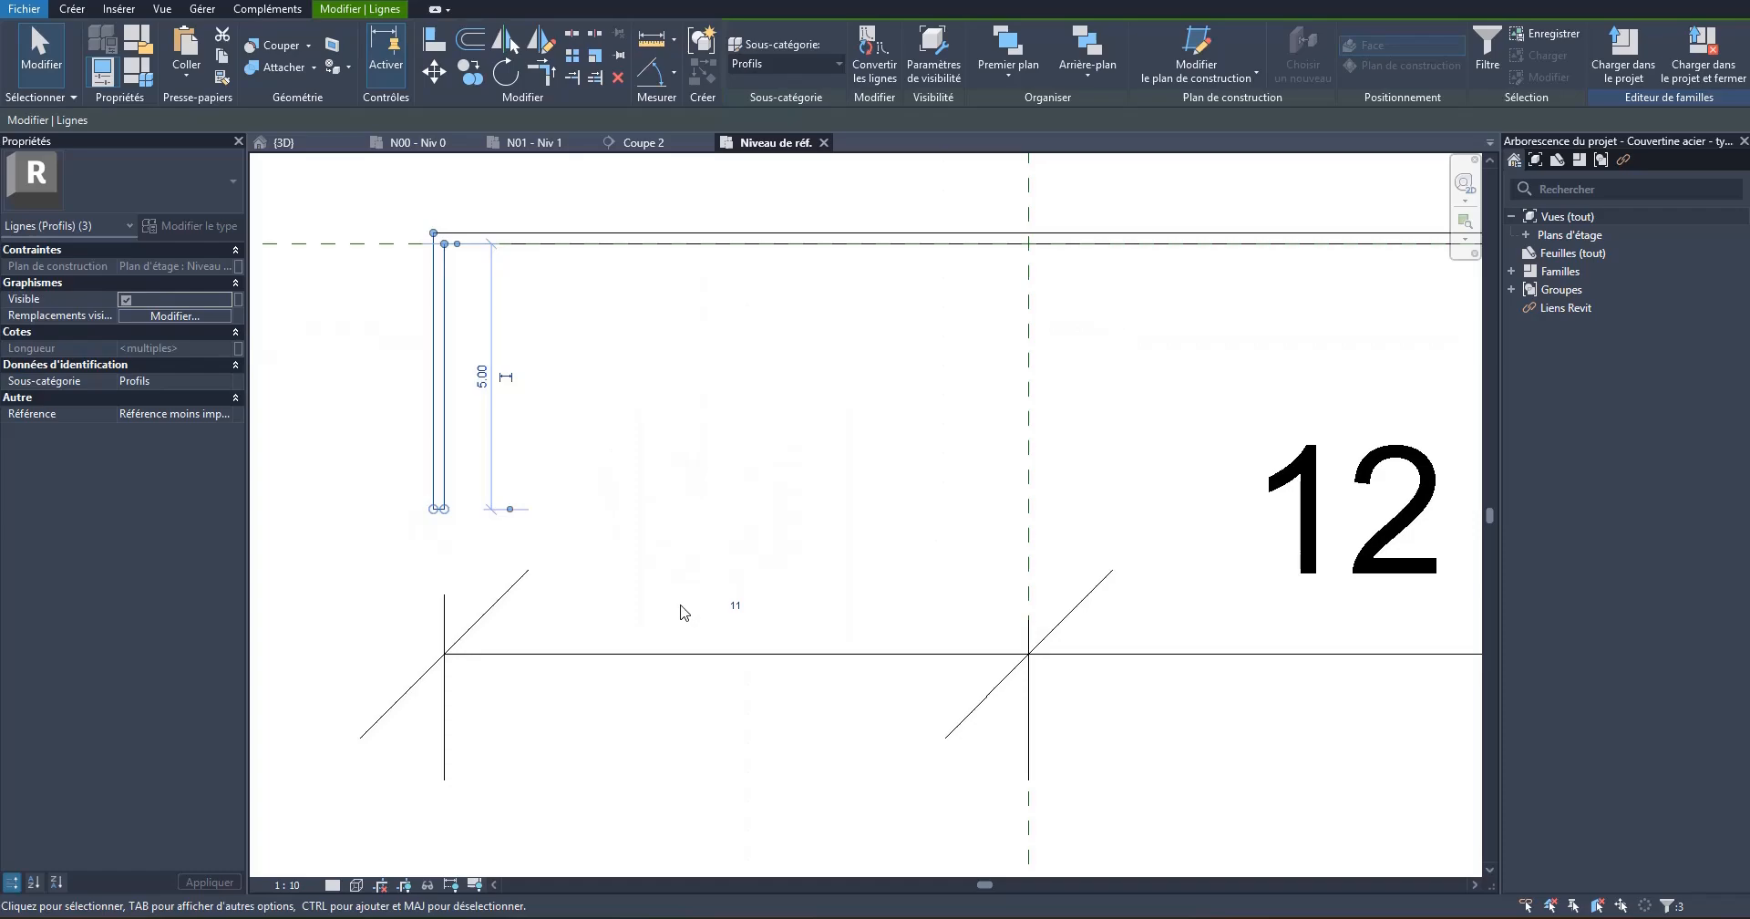
{"action": "left_click", "coordinate": [736, 607]}
{"action": "type", "text": "12"}
{"action": "key", "text": "Return"}
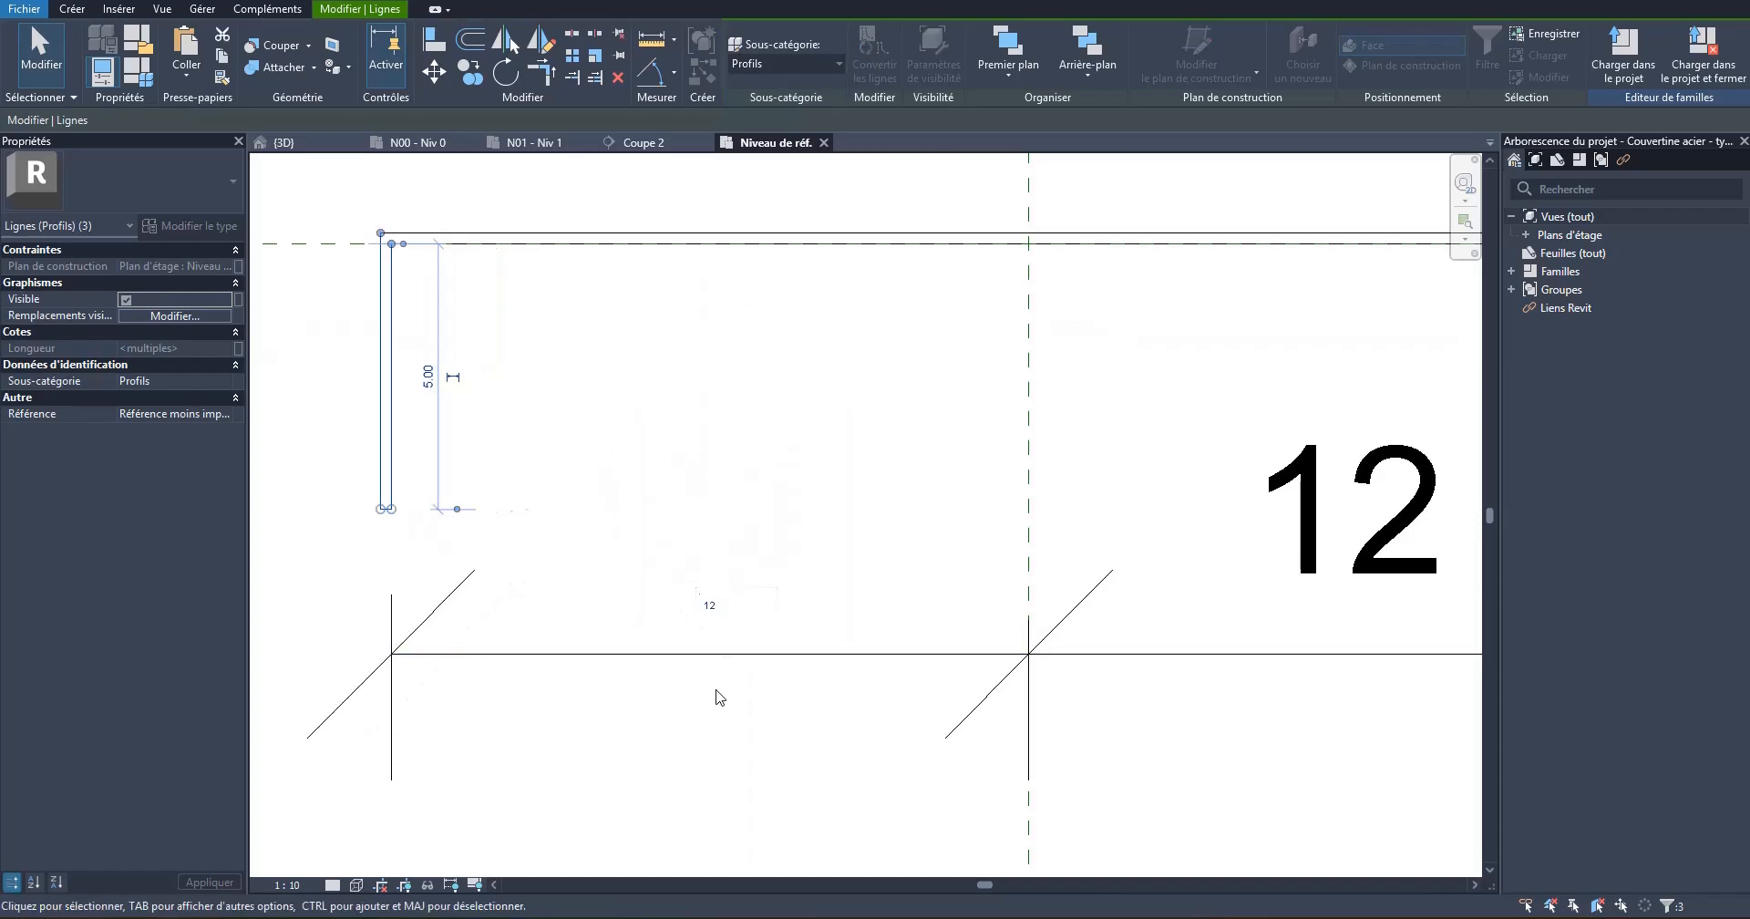
{"action": "key", "text": "Escape"}
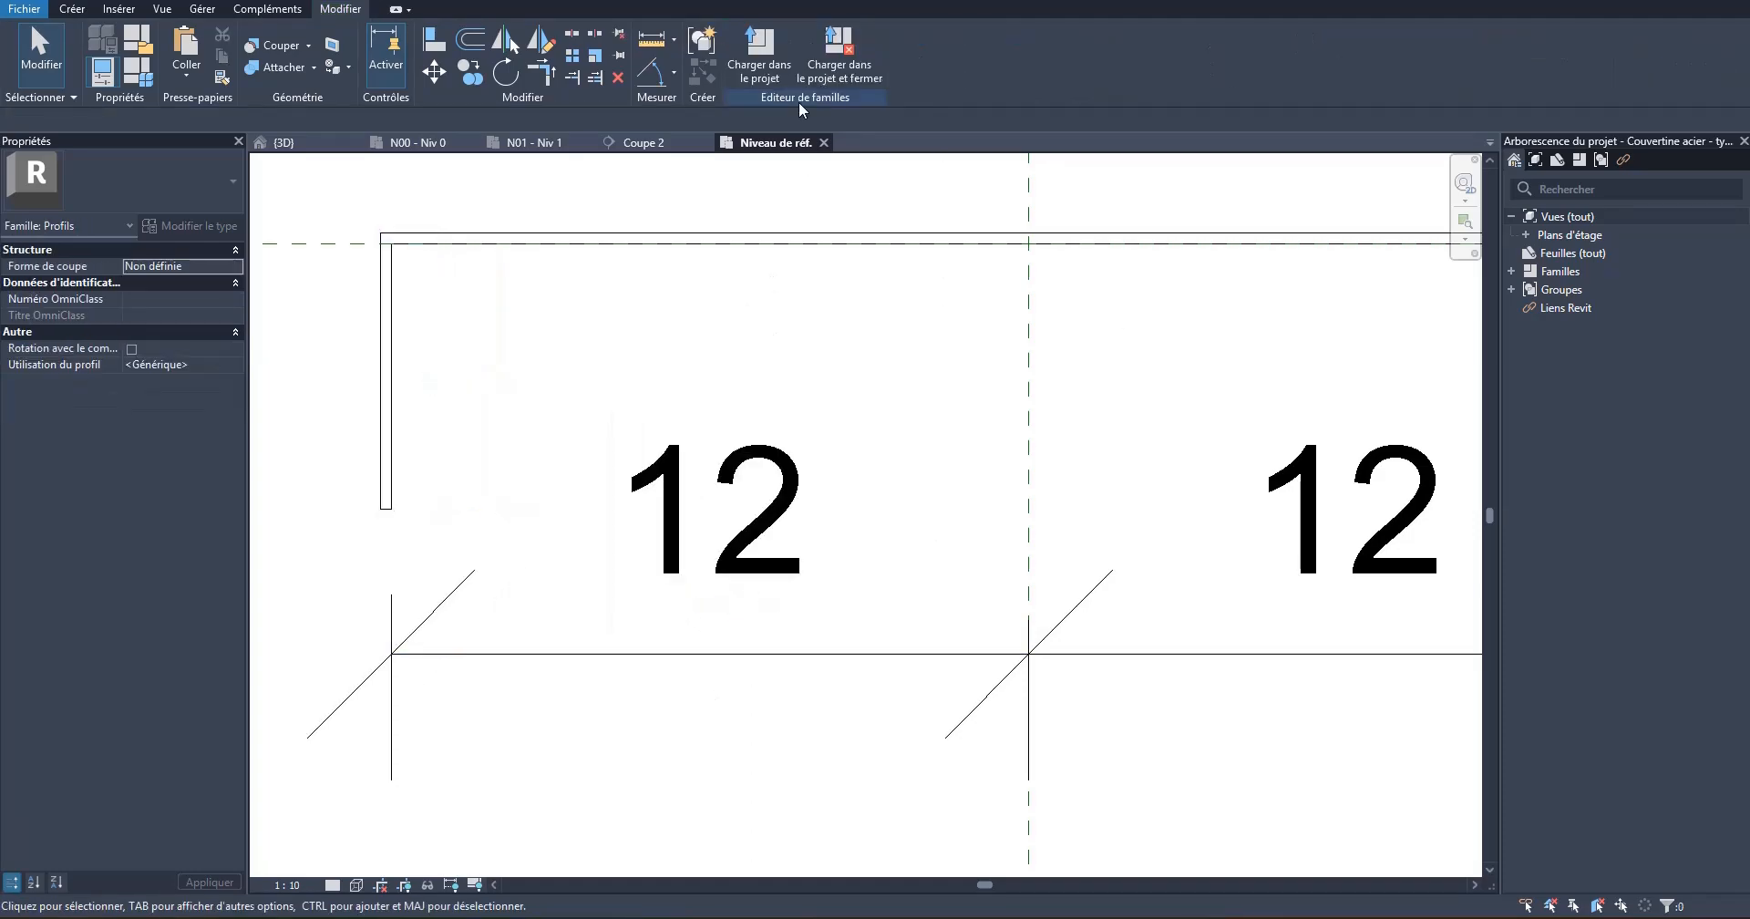
Step: Load the edited coping profile into the project and close it, saving the changes and replacing the existing version
{"action": "left_click", "coordinate": [840, 73]}
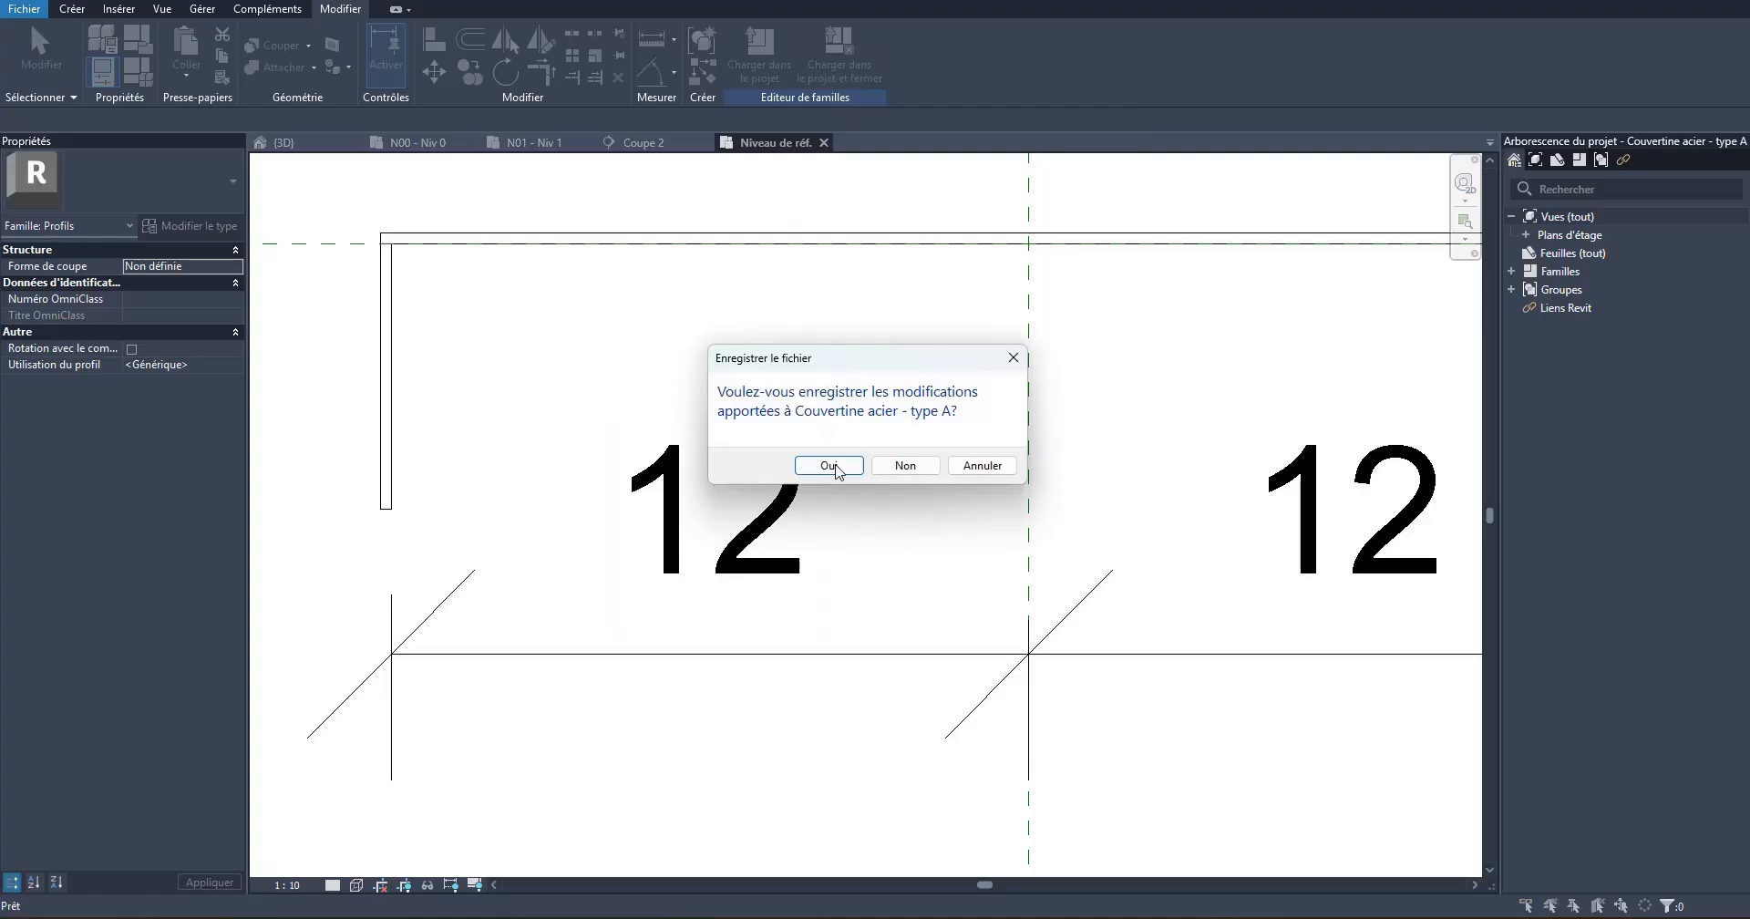
{"action": "left_click", "coordinate": [831, 465]}
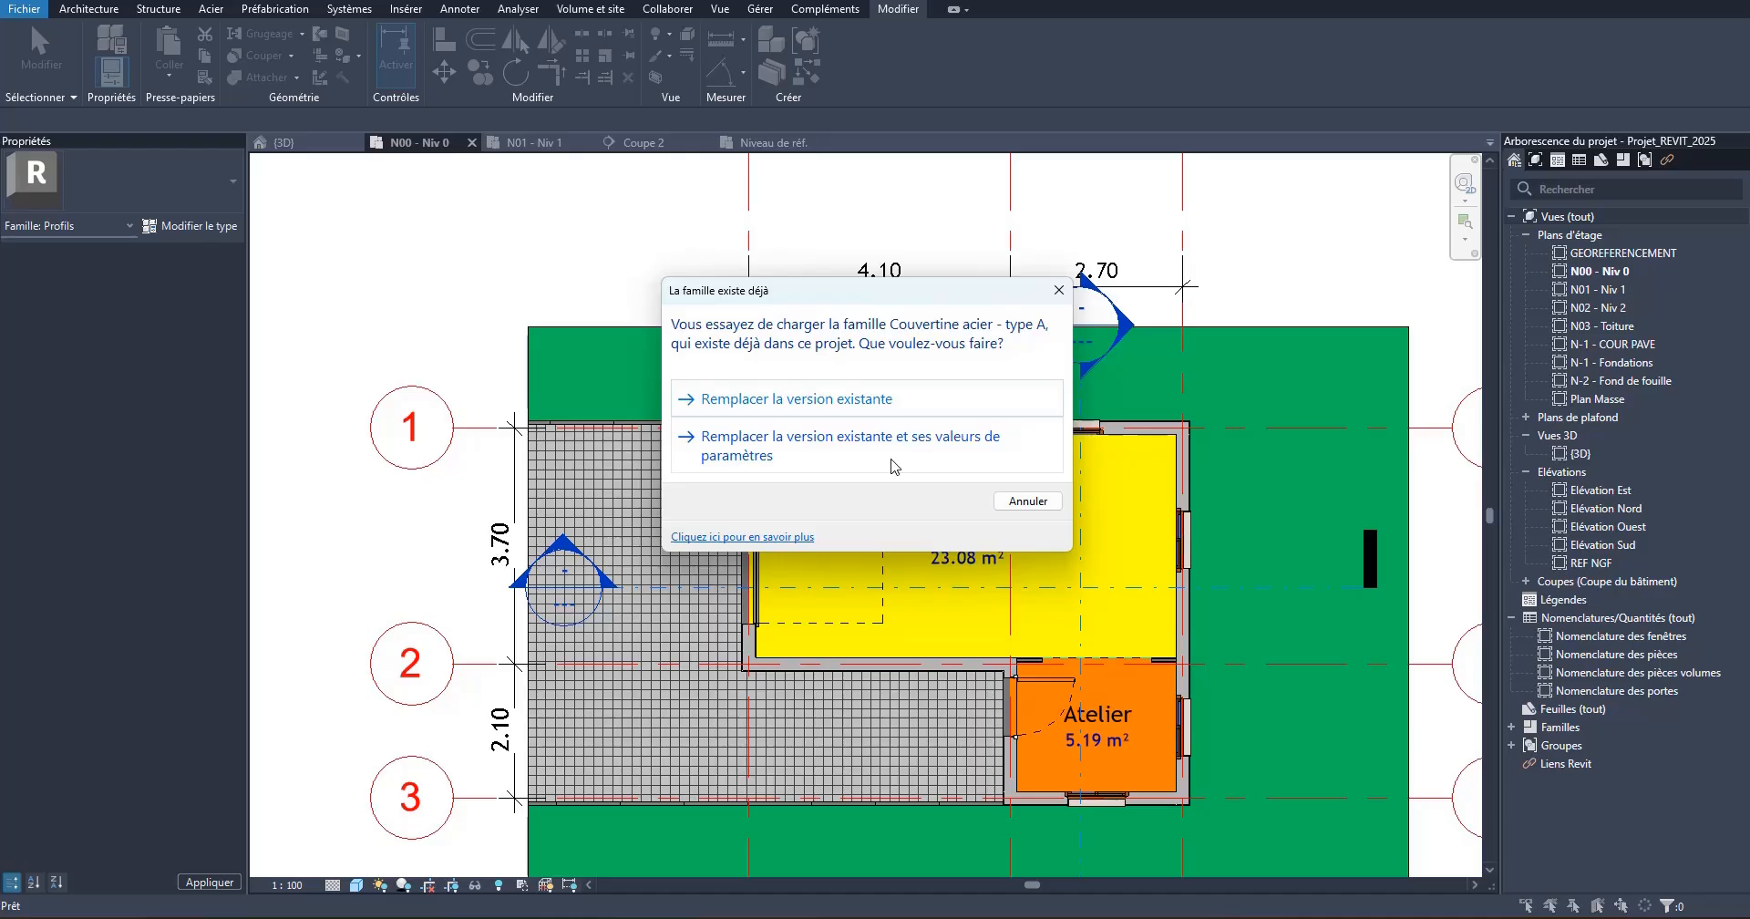
{"action": "left_click", "coordinate": [880, 403]}
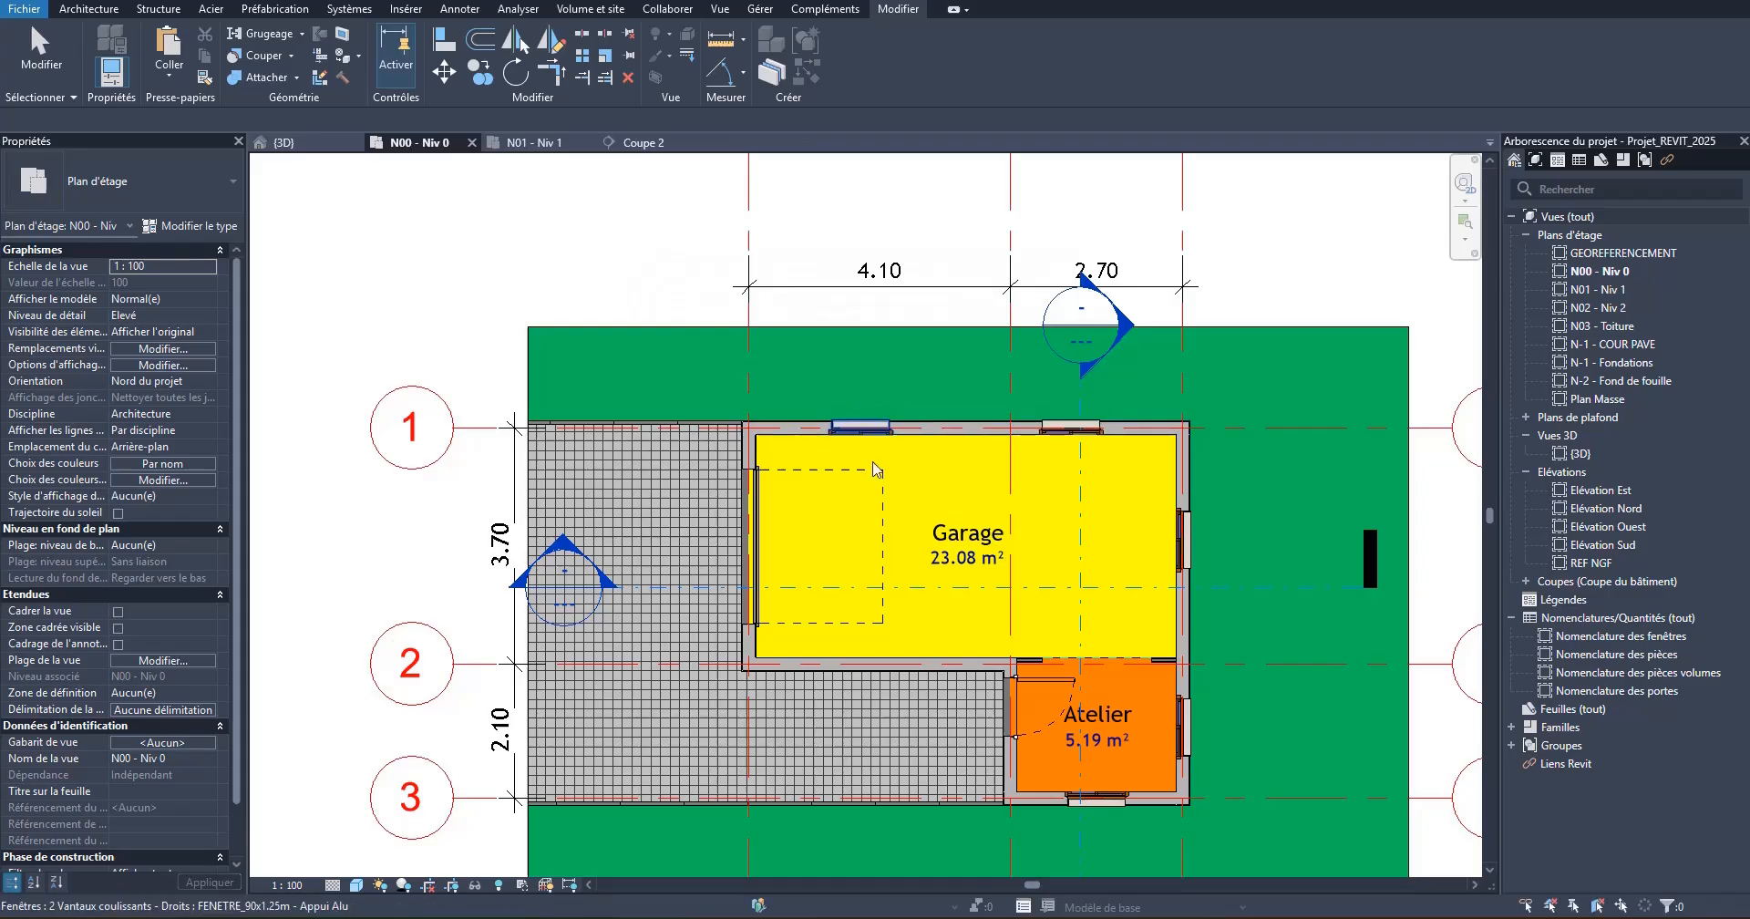
Step: Examine in section Coupe 2 how the widened coping overhangs both faces of the parapet wall
{"action": "left_click", "coordinate": [654, 145]}
{"action": "scroll", "coordinate": [948, 384], "scroll_direction": "down", "scroll_amount": 1}
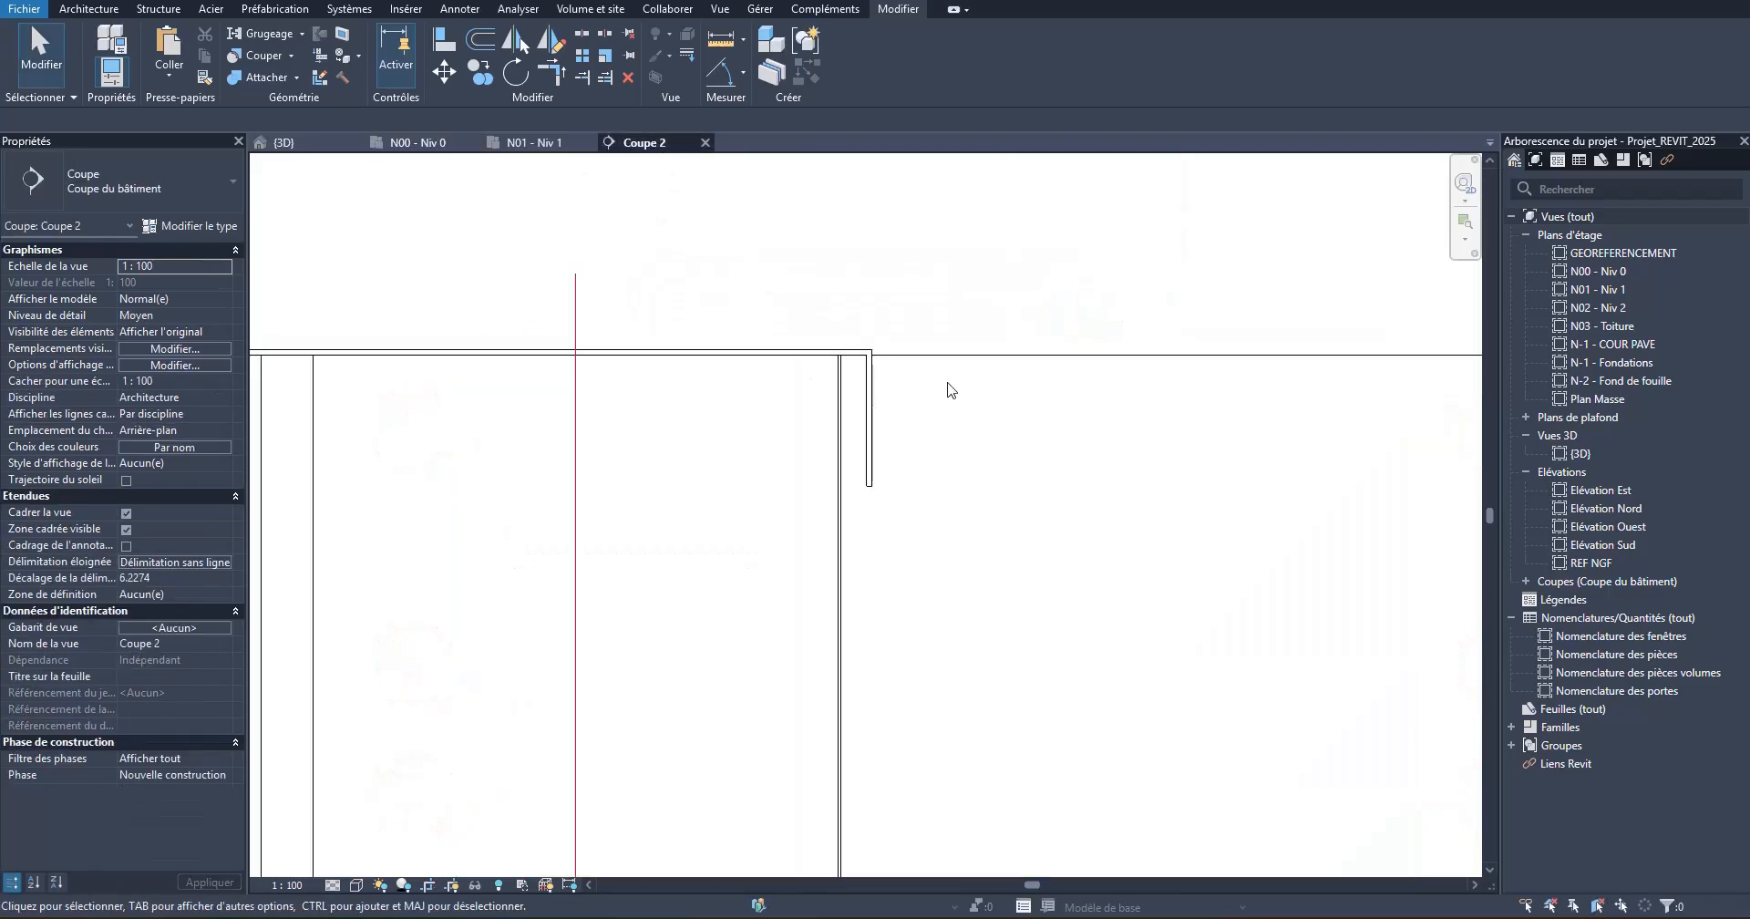
{"action": "scroll", "coordinate": [859, 409], "scroll_direction": "up", "scroll_amount": 3}
{"action": "scroll", "coordinate": [957, 427], "scroll_direction": "down", "scroll_amount": 5}
{"action": "scroll", "coordinate": [528, 426], "scroll_direction": "up", "scroll_amount": 6}
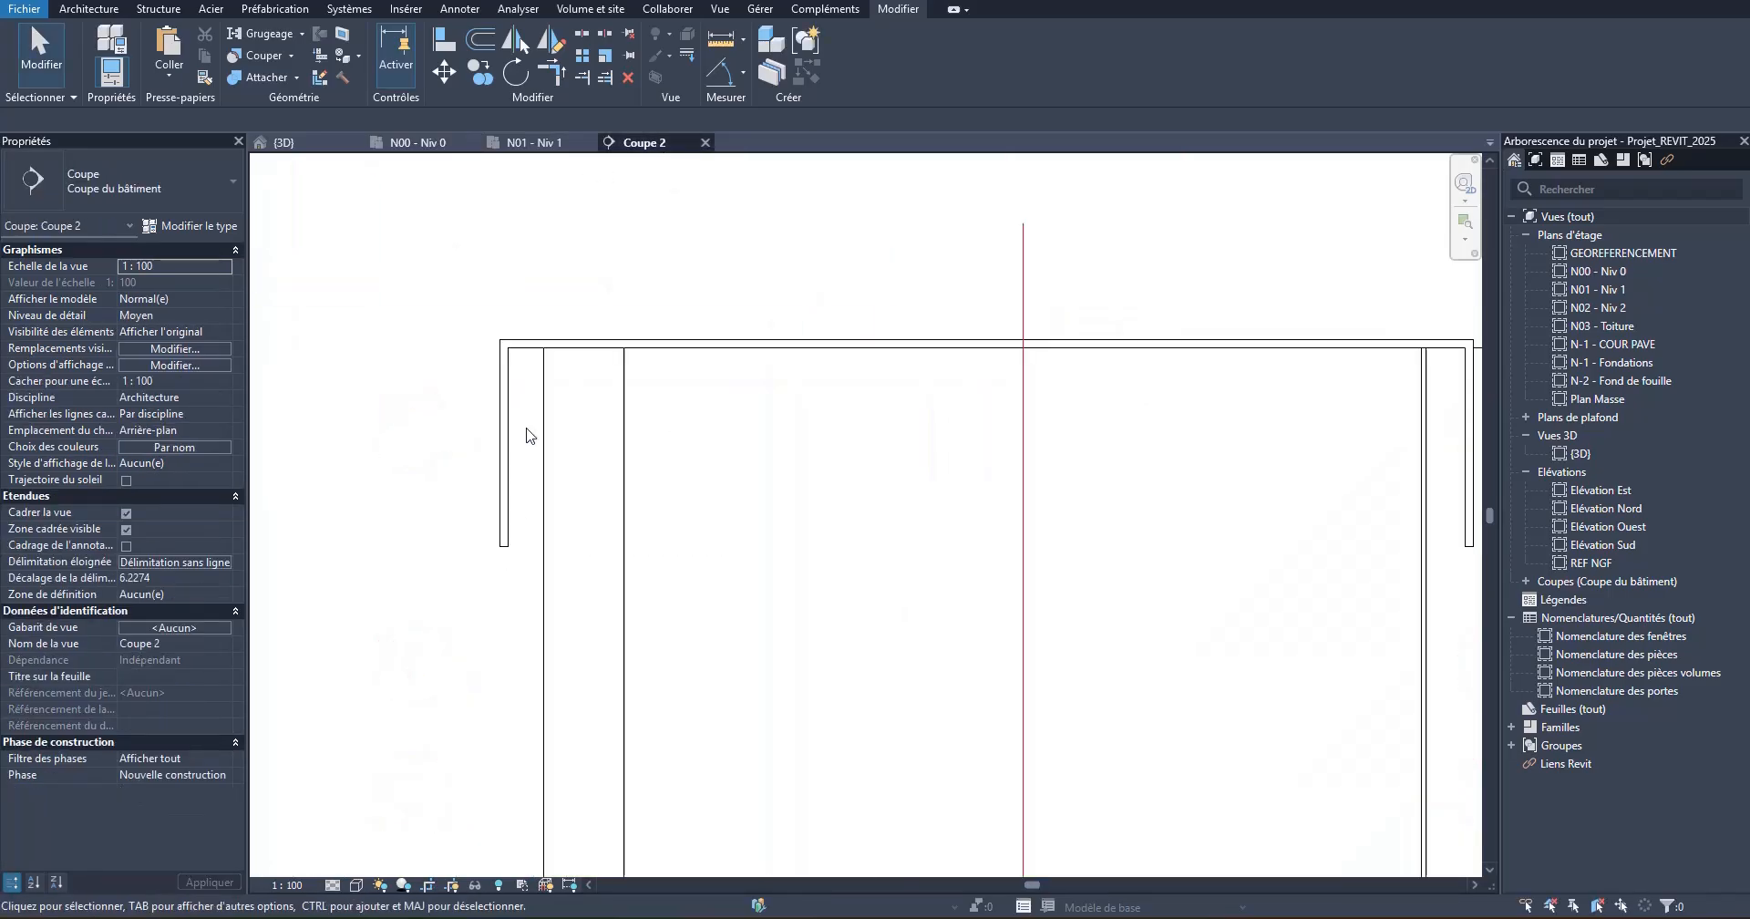
{"action": "scroll", "coordinate": [488, 375], "scroll_direction": "down", "scroll_amount": 3}
{"action": "scroll", "coordinate": [493, 379], "scroll_direction": "down", "scroll_amount": 2}
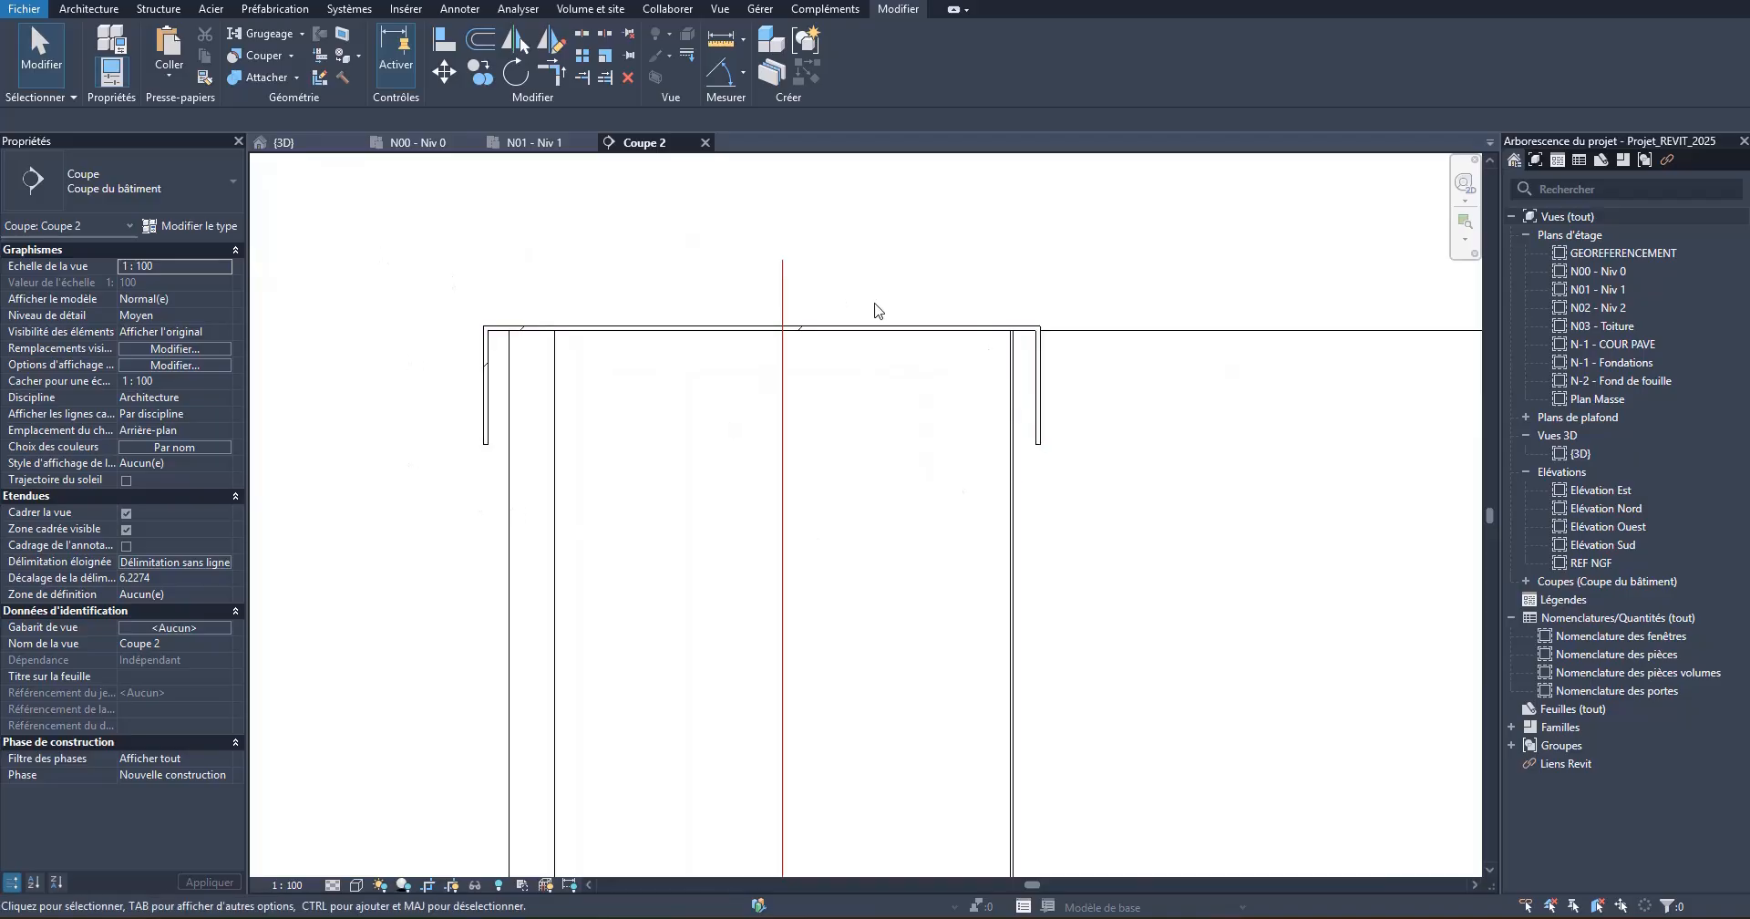
Step: Close section Coupe 2 and return to the 3D view of the garage roof parapets
{"action": "left_click", "coordinate": [705, 143]}
{"action": "left_click", "coordinate": [283, 142]}
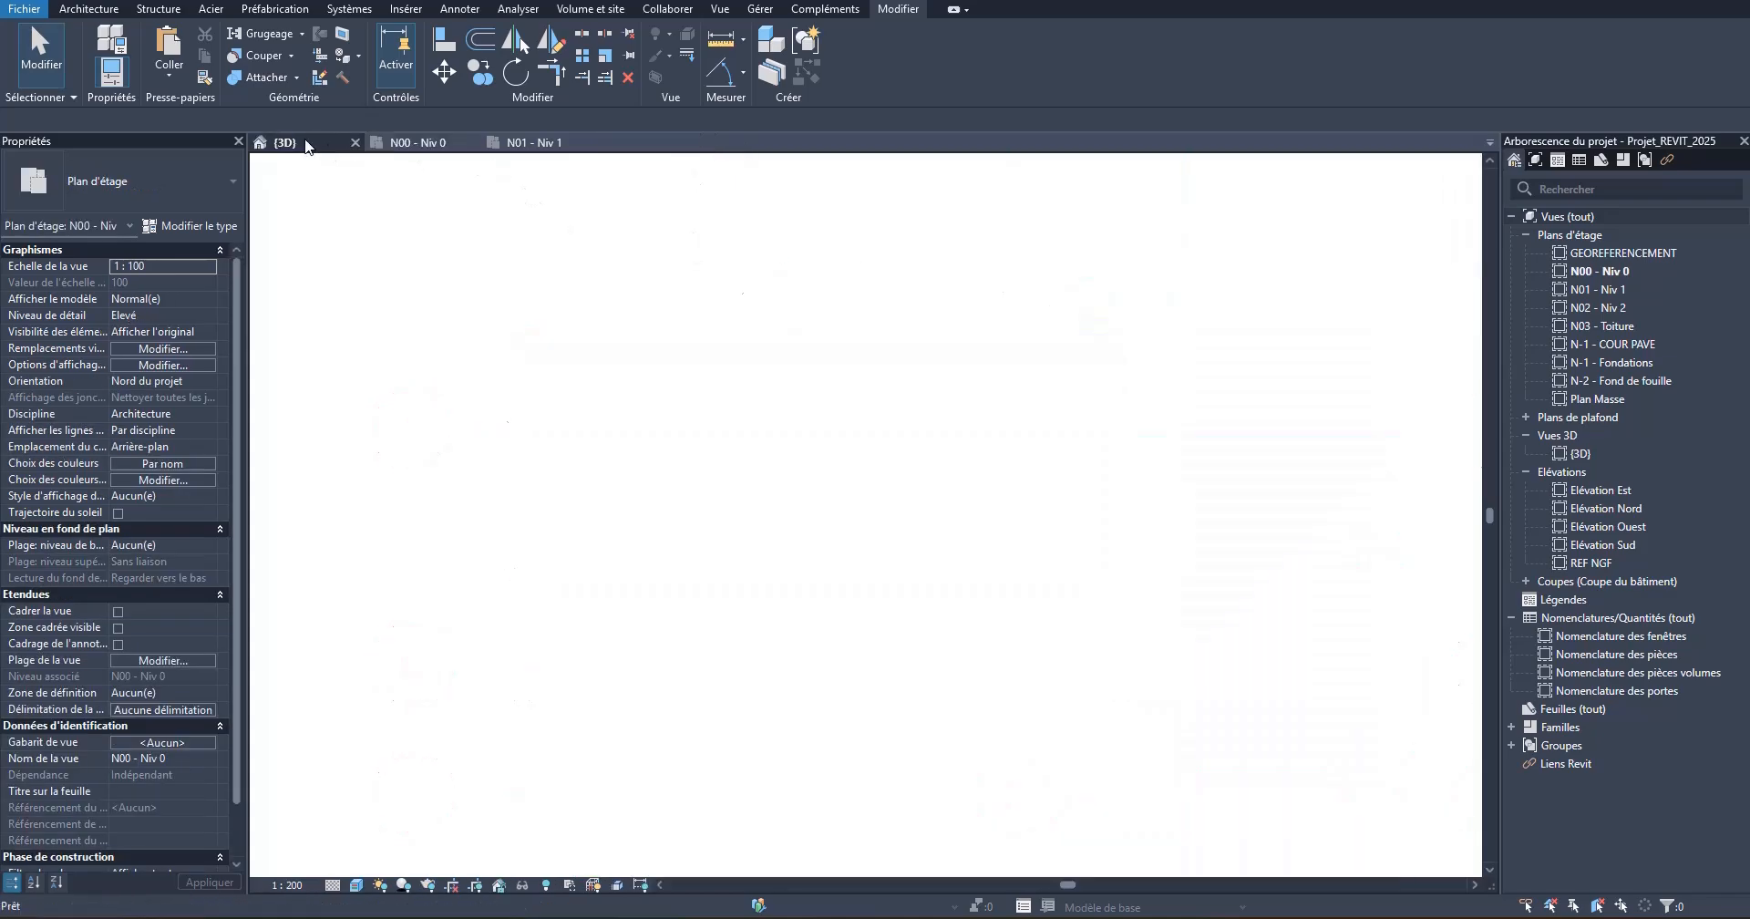
{"action": "scroll", "coordinate": [723, 559], "scroll_direction": "up", "scroll_amount": 5}
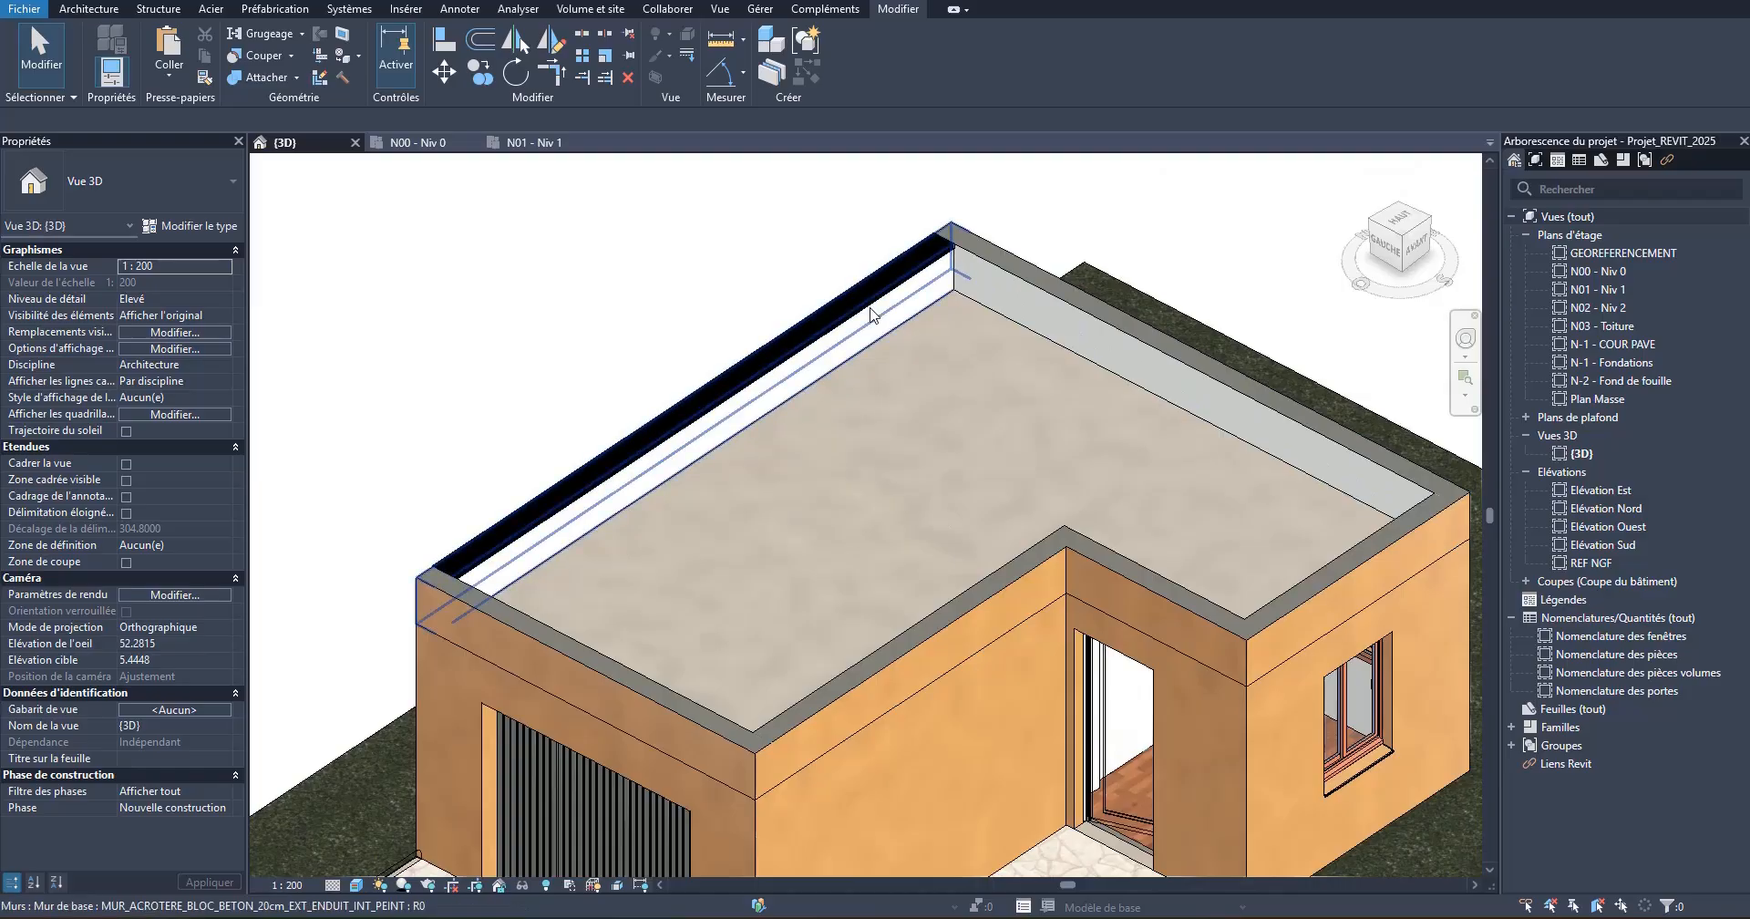
Step: Try a wall sweep of the default Profil en relief type on the bare parapet adjoining the black coping, and remove it
{"action": "left_click", "coordinate": [90, 9]}
{"action": "left_click", "coordinate": [106, 71]}
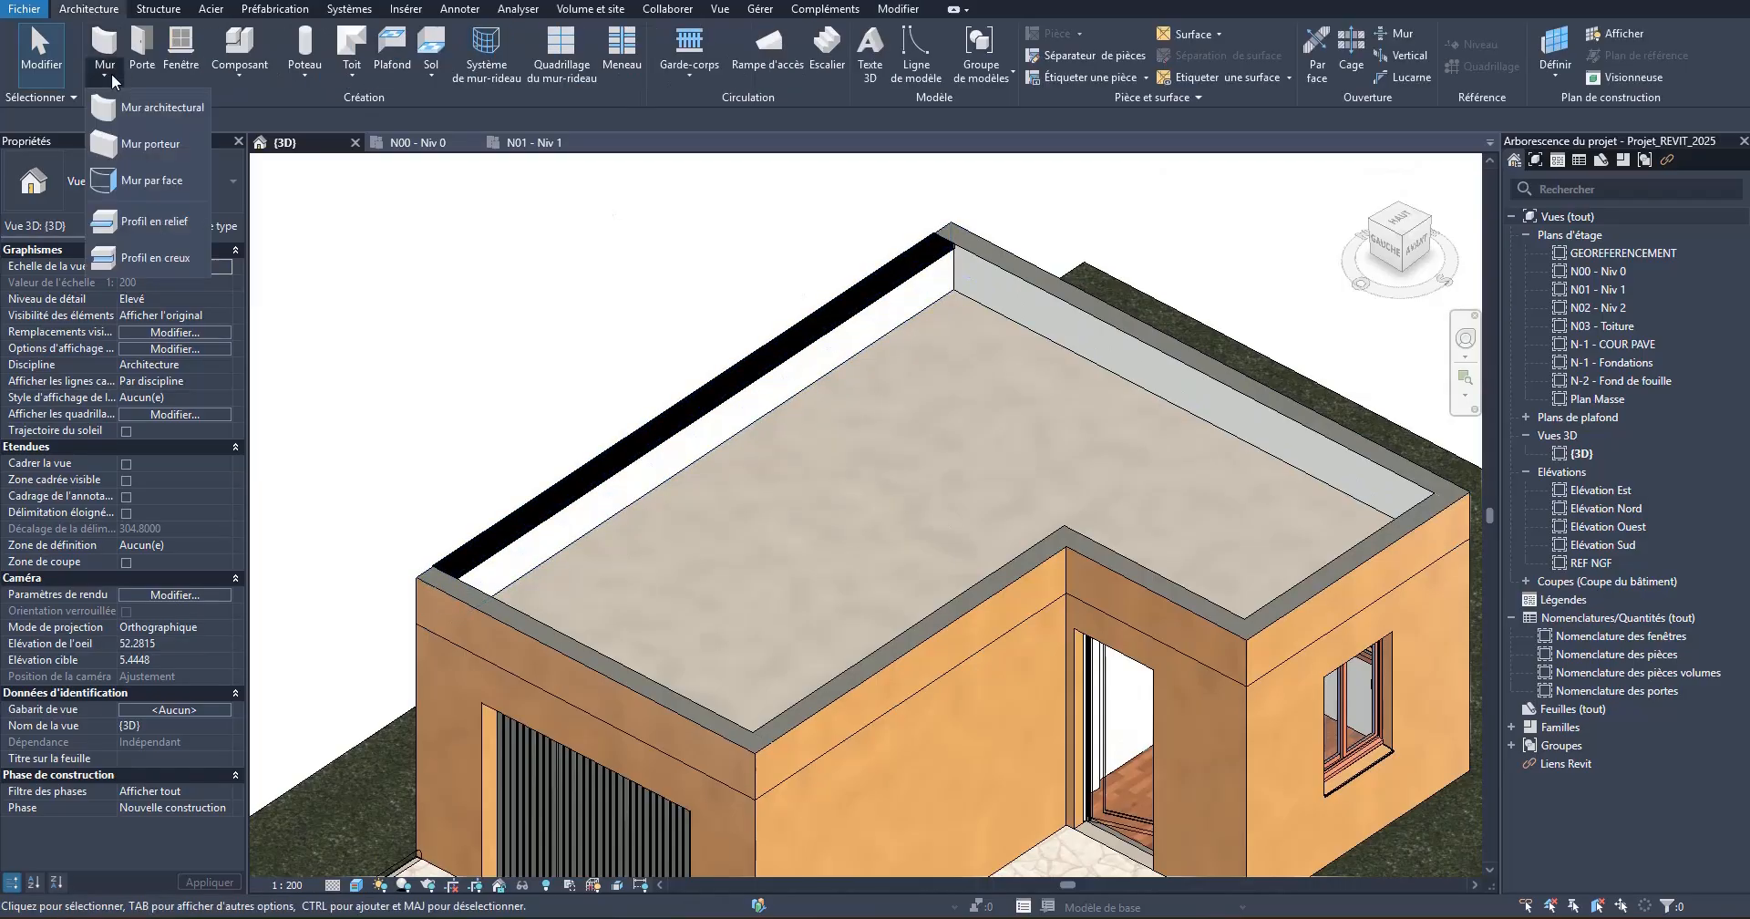
{"action": "left_click", "coordinate": [137, 228]}
{"action": "scroll", "coordinate": [1084, 224], "scroll_direction": "up", "scroll_amount": 3}
{"action": "scroll", "coordinate": [1084, 224], "scroll_direction": "up", "scroll_amount": 3}
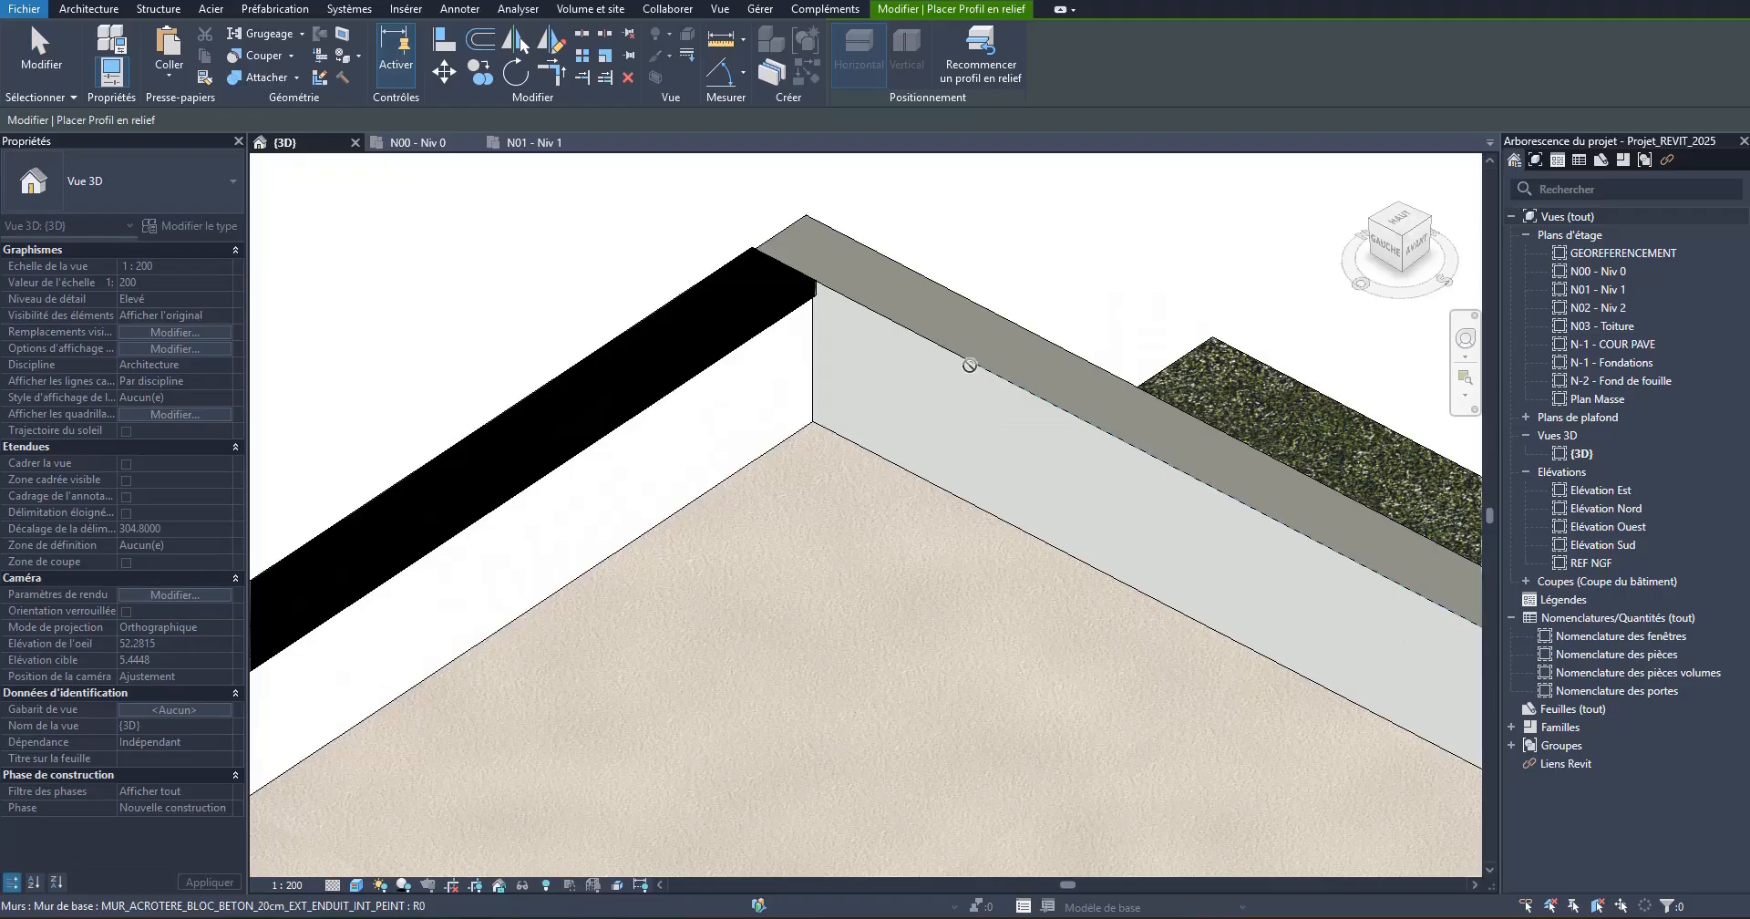
{"action": "left_click", "coordinate": [967, 365]}
{"action": "key", "text": "Escape"}
{"action": "left_click", "coordinate": [877, 320]}
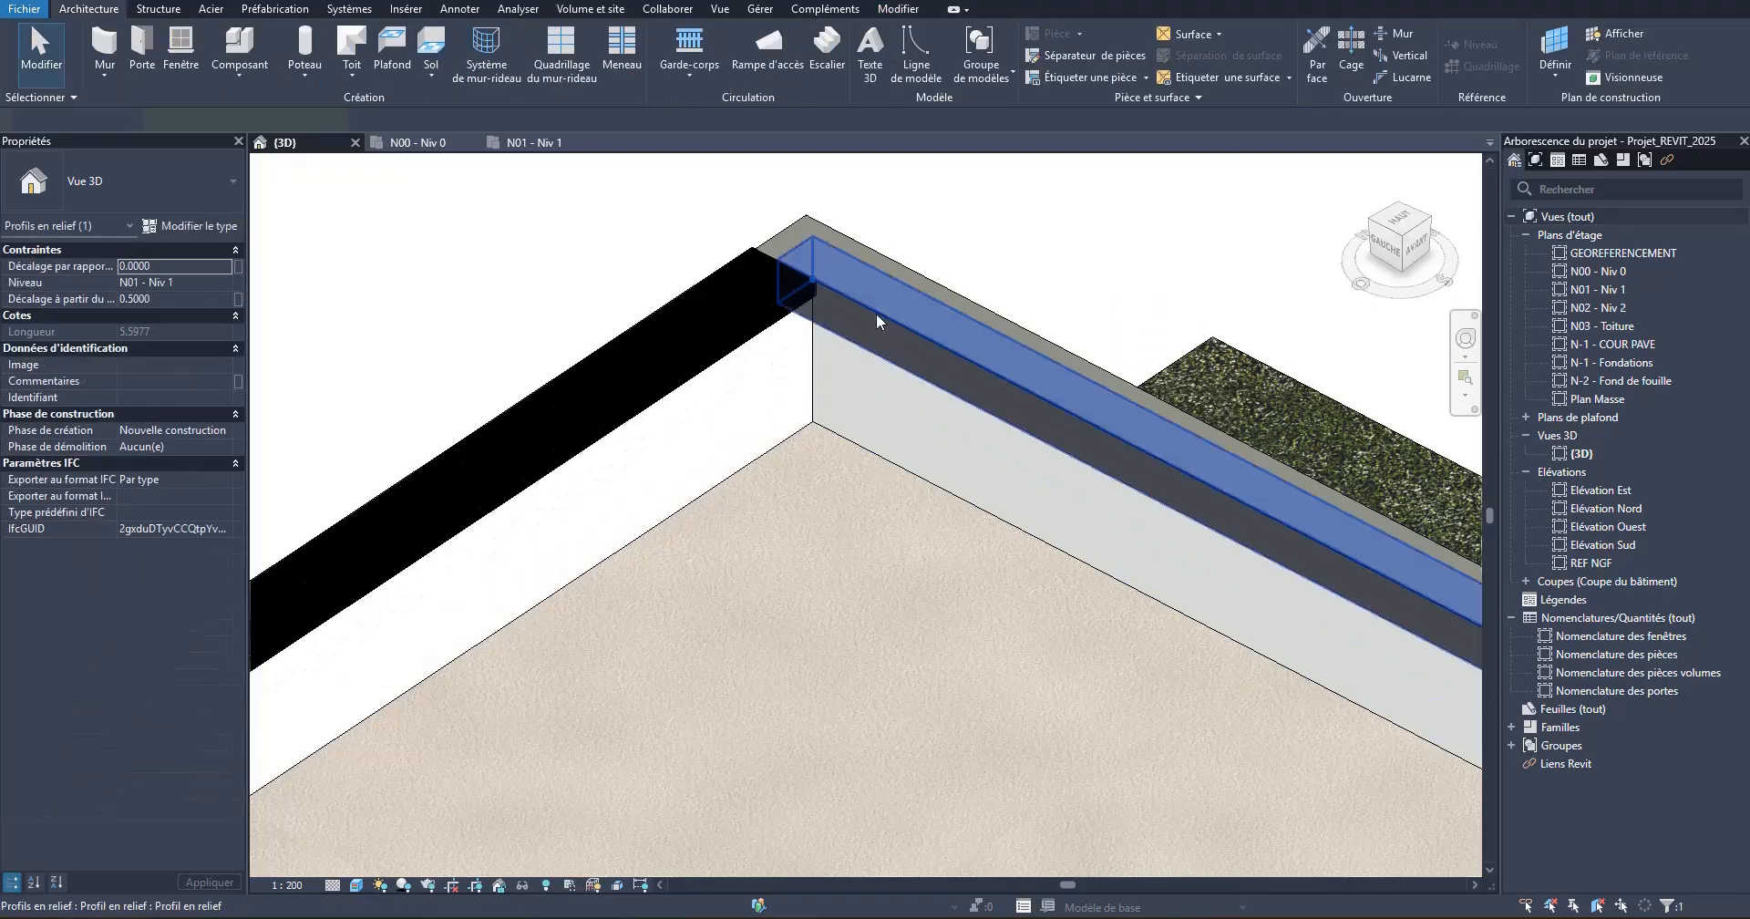
{"action": "key", "text": "Escape"}
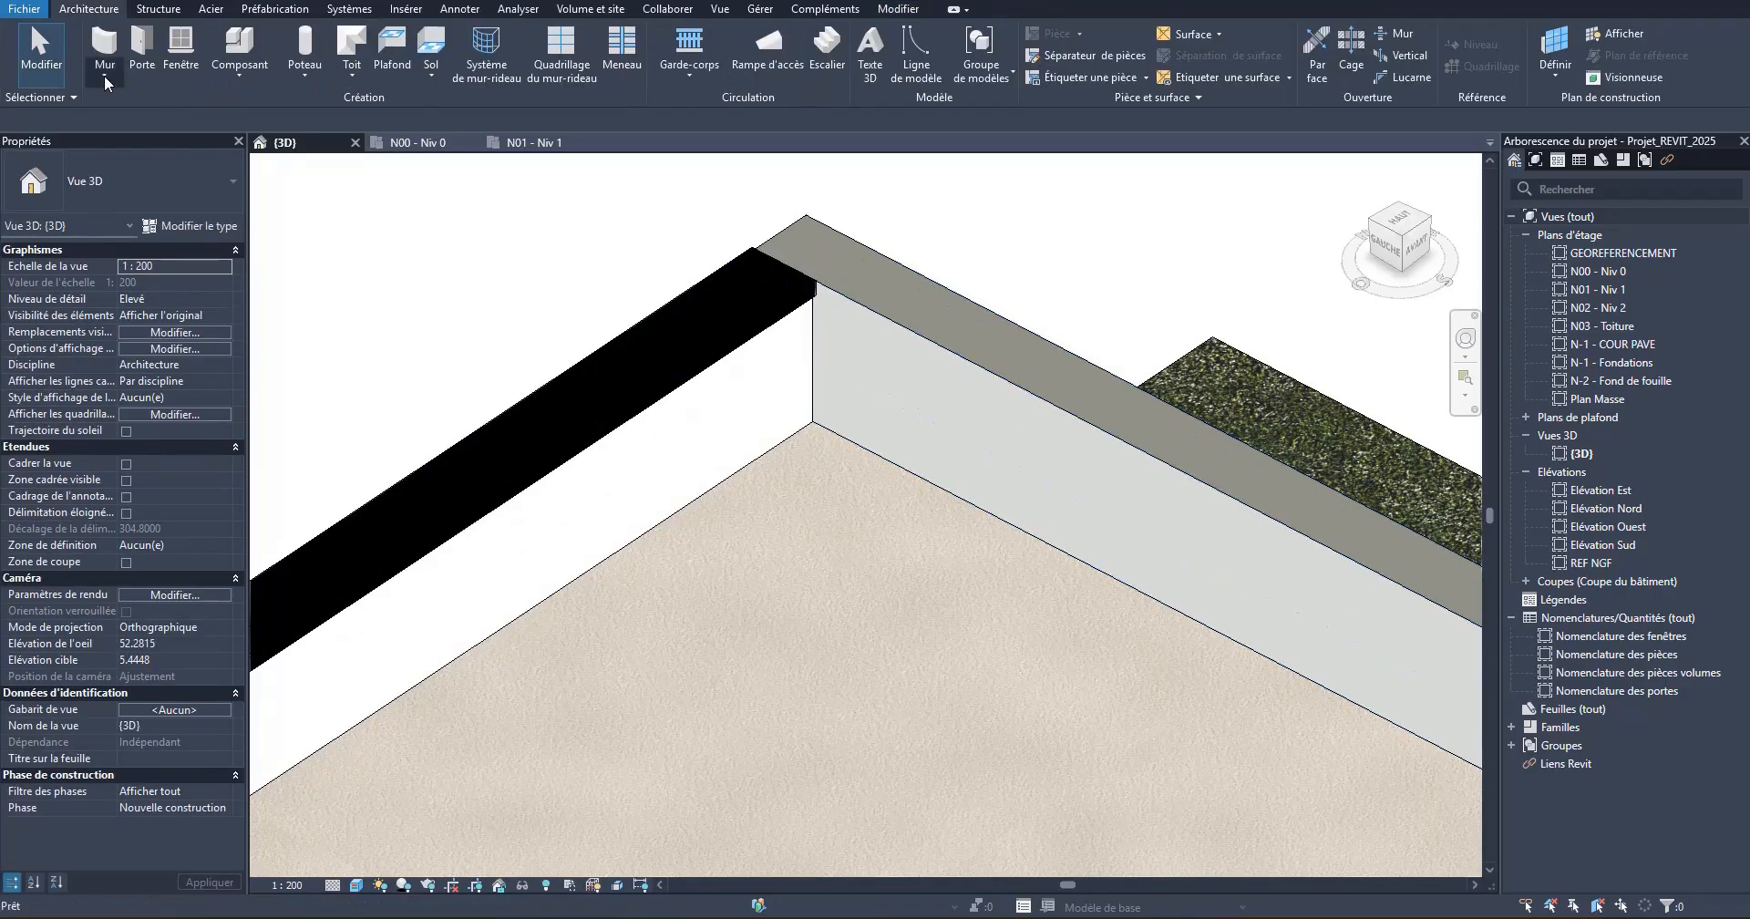
Step: Place a wall sweep of type Profil en relief - Couvertine acier - Type A on the bare parapet adjoining the existing black coping
{"action": "left_click", "coordinate": [106, 81]}
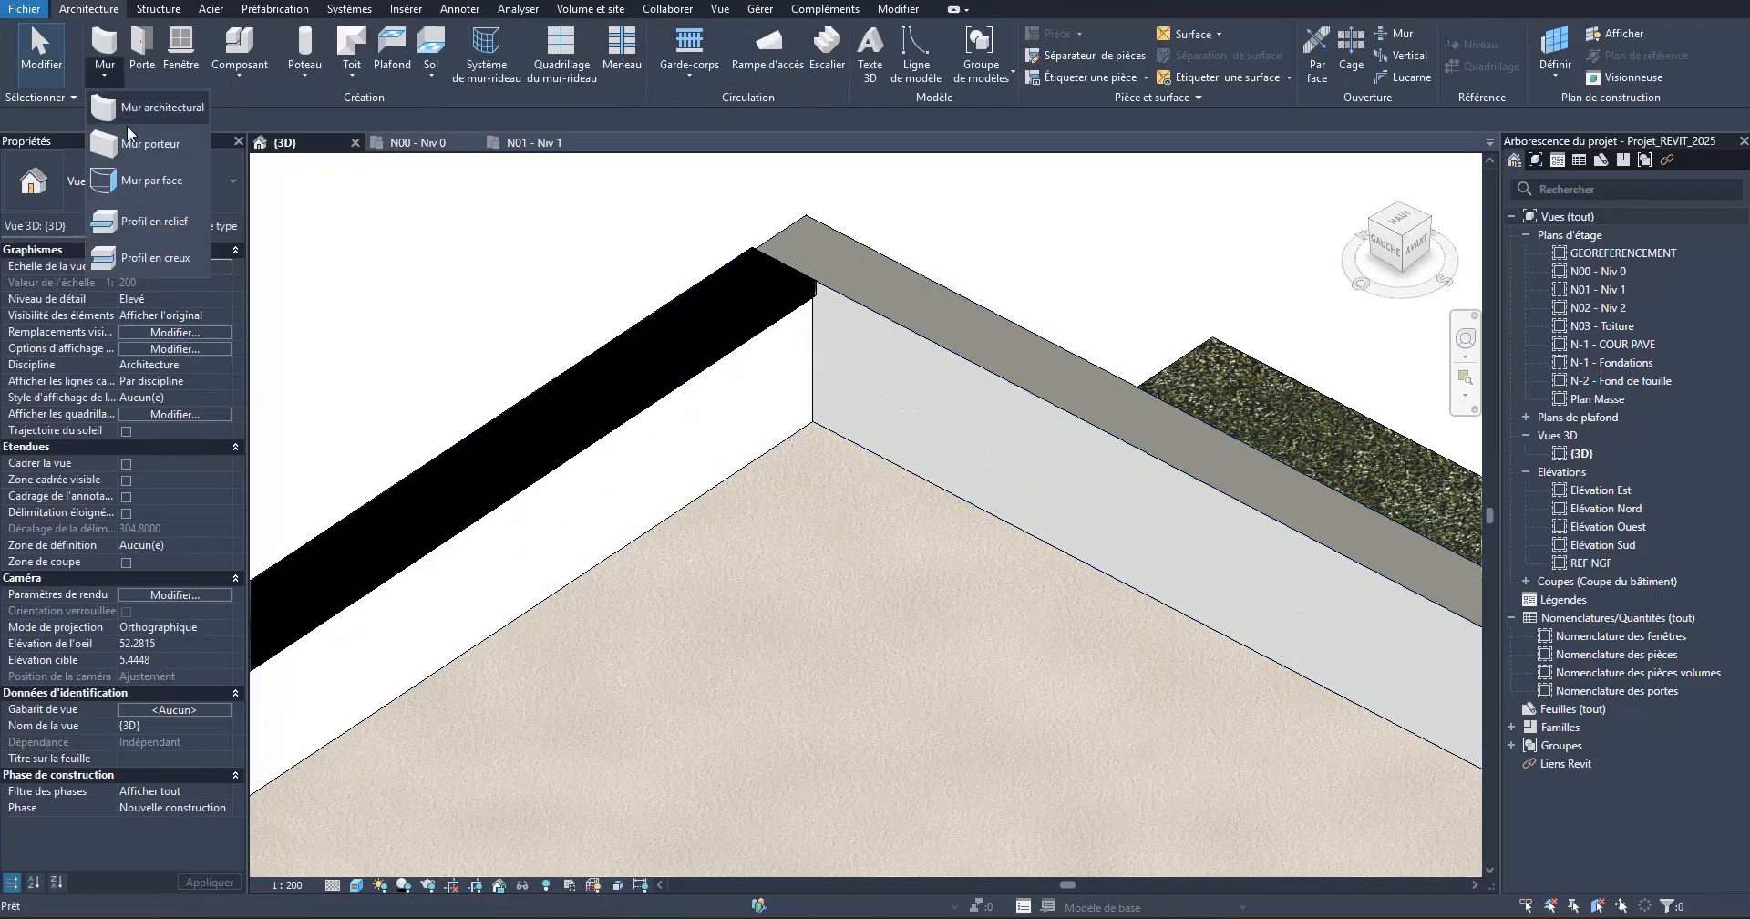
{"action": "left_click", "coordinate": [152, 223]}
{"action": "left_click", "coordinate": [146, 187]}
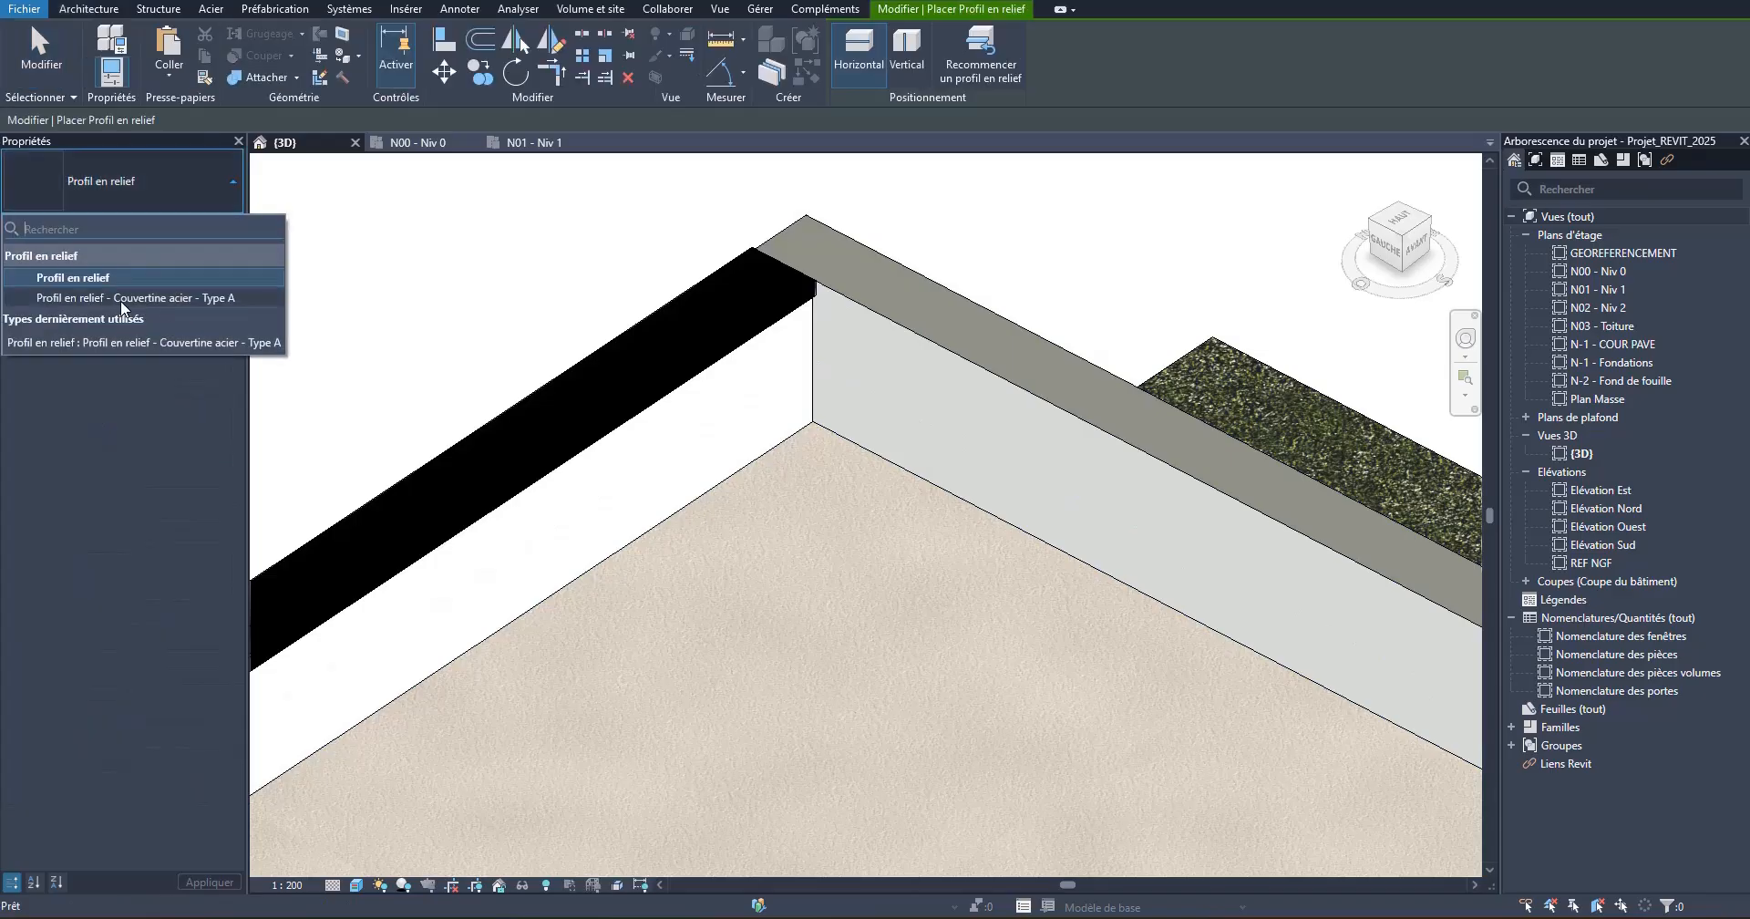
{"action": "left_click", "coordinate": [122, 299]}
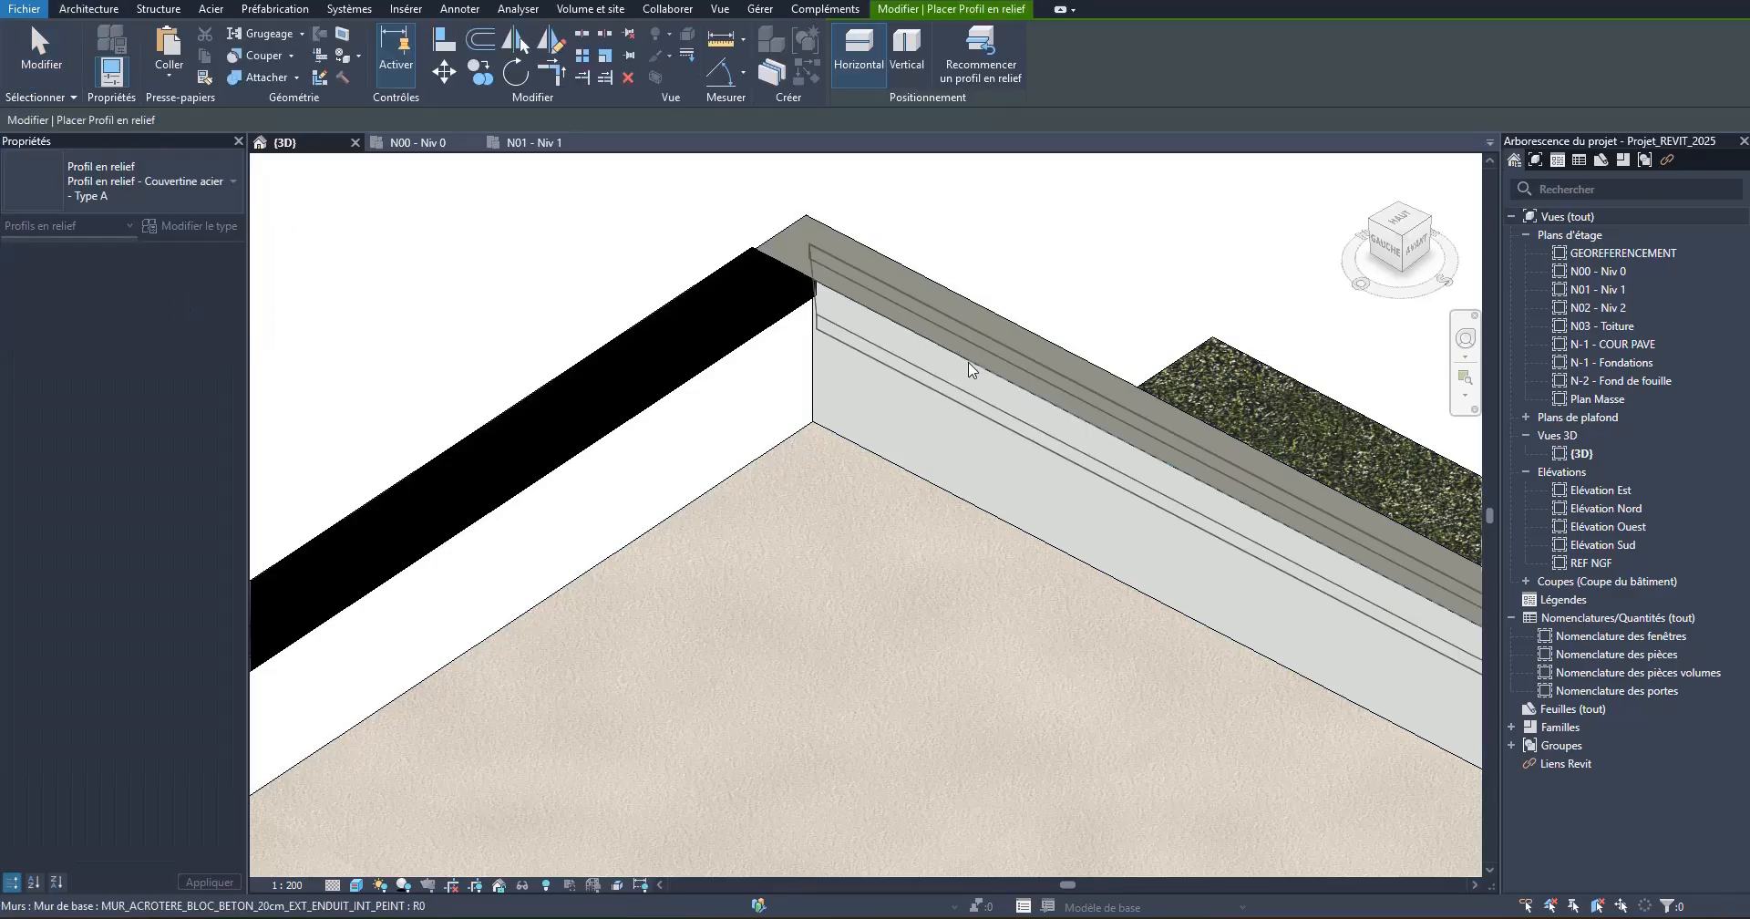
{"action": "left_click", "coordinate": [977, 396]}
{"action": "scroll", "coordinate": [845, 348], "scroll_direction": "down", "scroll_amount": 5}
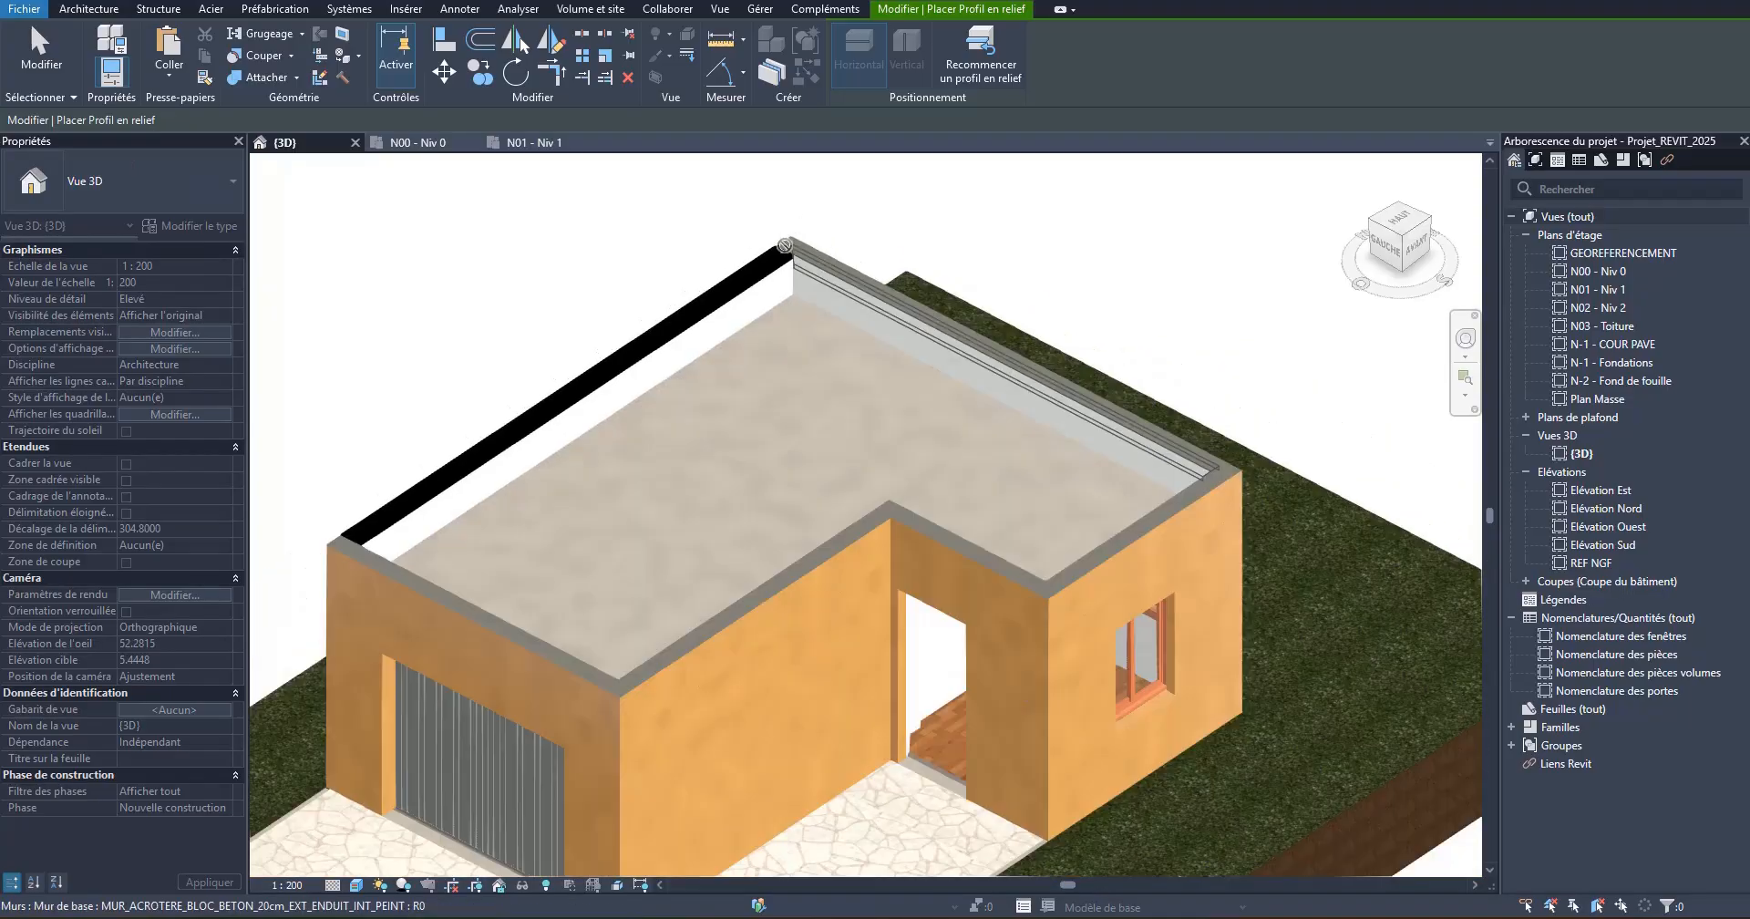
{"action": "scroll", "coordinate": [1210, 494], "scroll_direction": "up", "scroll_amount": 5}
{"action": "scroll", "coordinate": [1210, 494], "scroll_direction": "down", "scroll_amount": 5}
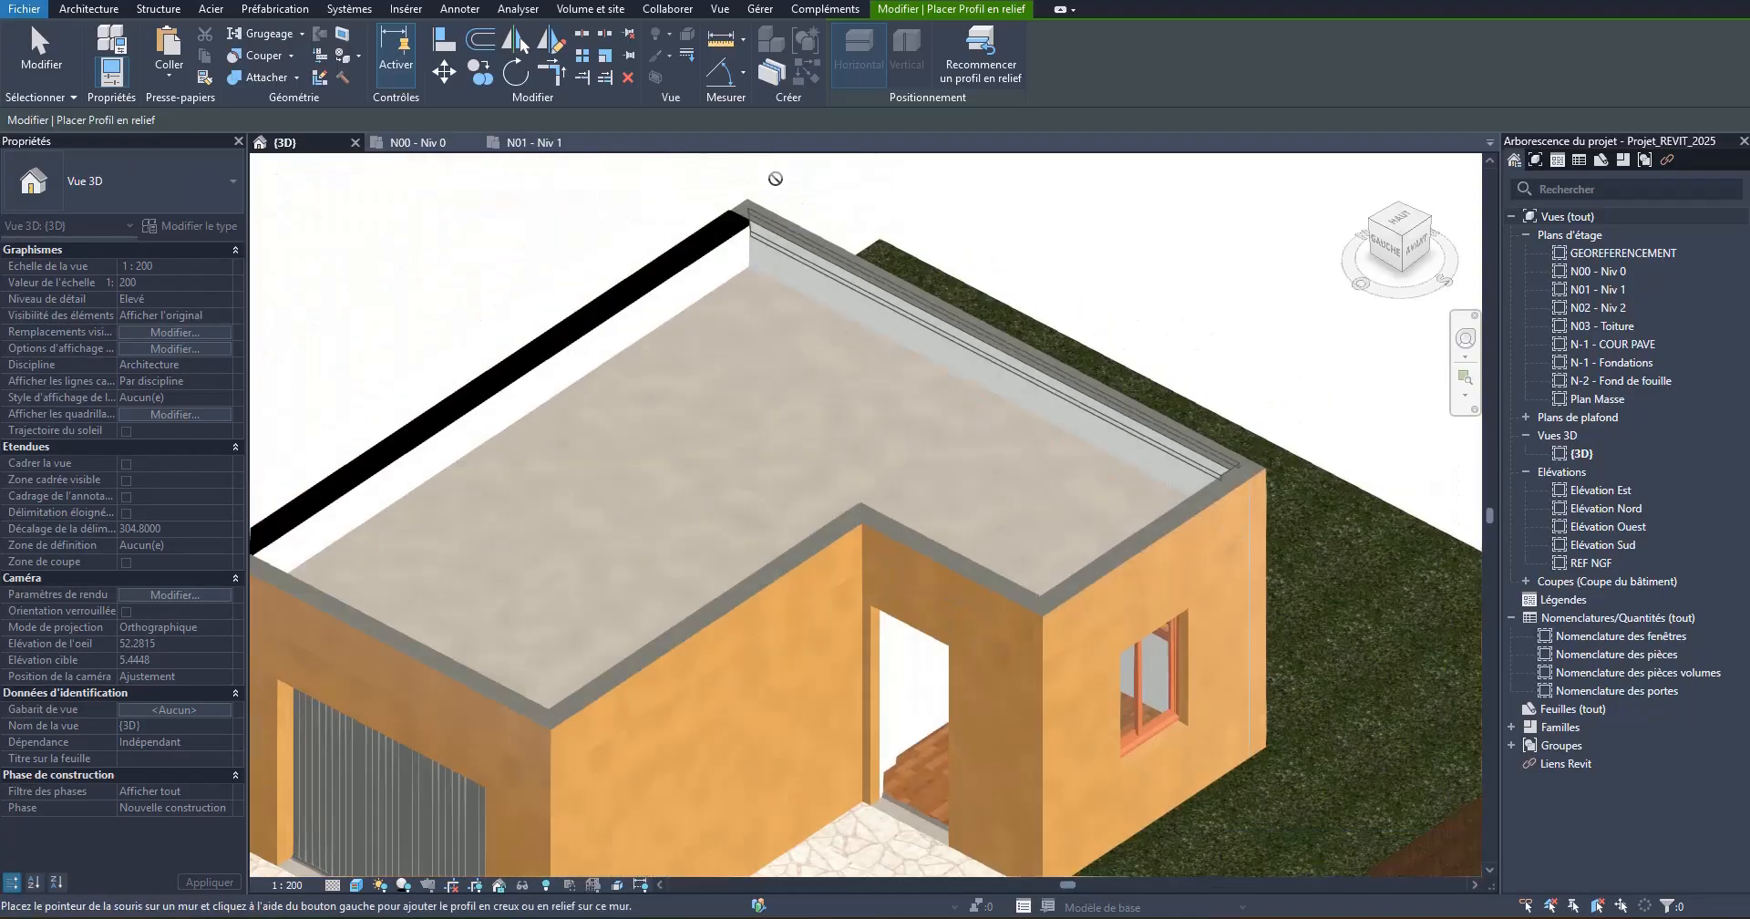
Step: Set the offset from the wall to -0.11 for the coping just placed on the adjoining parapet
{"action": "scroll", "coordinate": [766, 230], "scroll_direction": "up", "scroll_amount": 6}
{"action": "key", "text": "Escape"}
{"action": "left_click", "coordinate": [720, 401]}
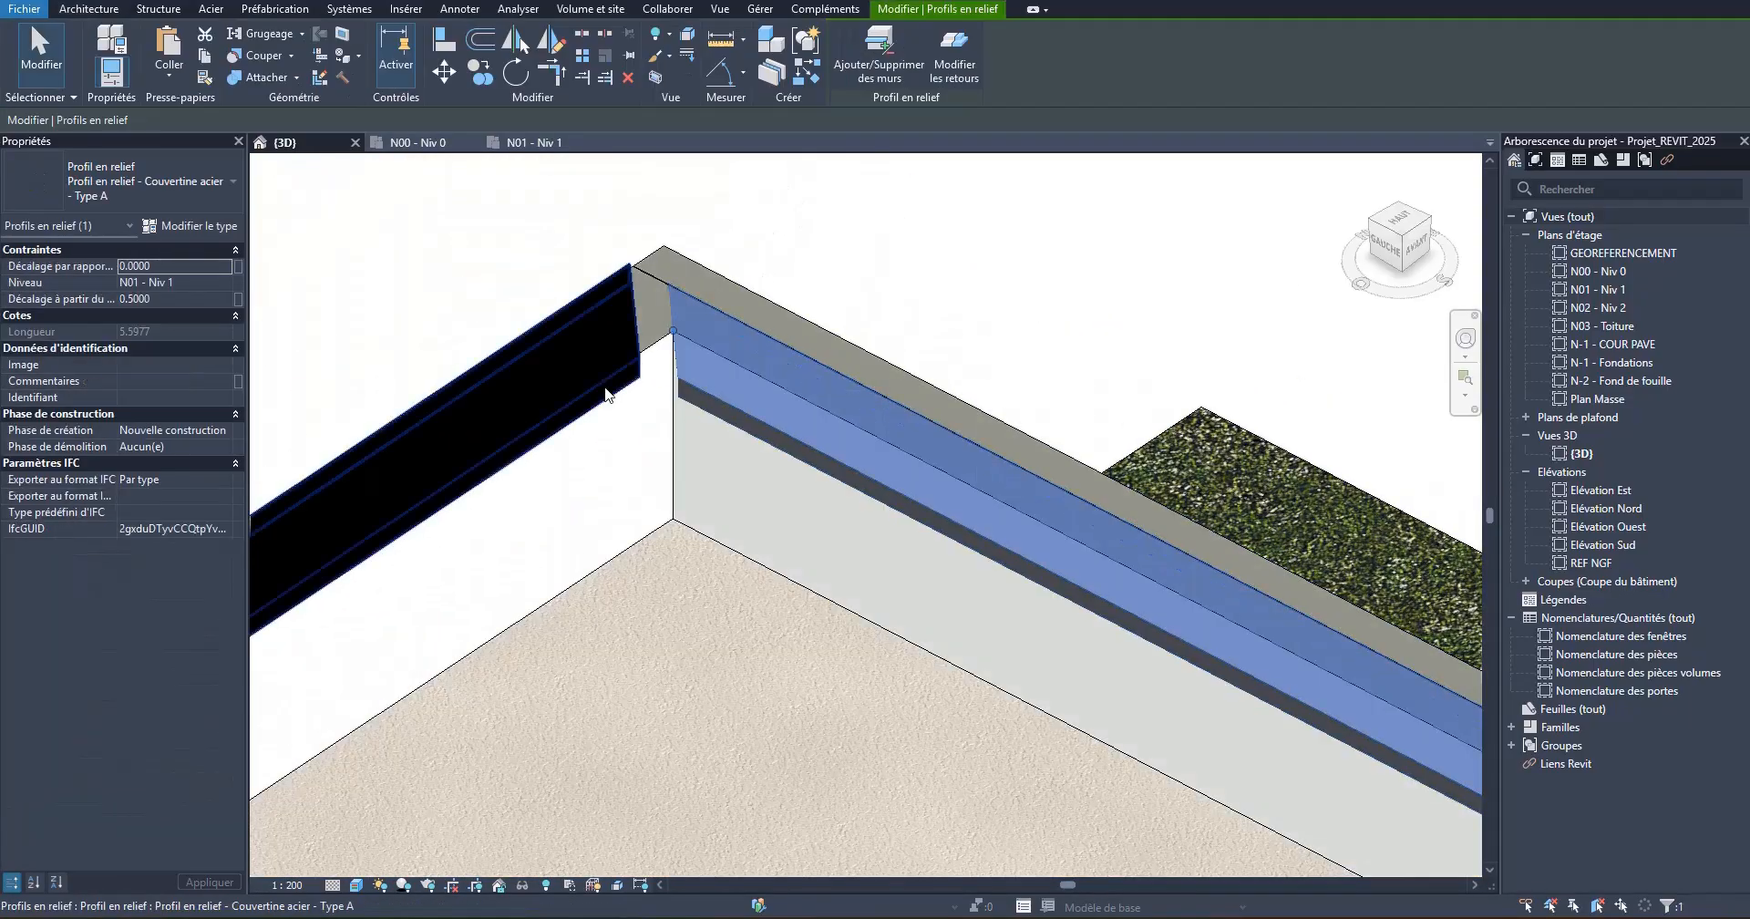
{"action": "left_click", "coordinate": [164, 267]}
{"action": "key", "text": "BackSpace"}
{"action": "key", "text": "BackSpace"}
{"action": "key", "text": "BackSpace"}
{"action": "key", "text": "BackSpace"}
{"action": "key", "text": "BackSpace"}
{"action": "key", "text": "BackSpace"}
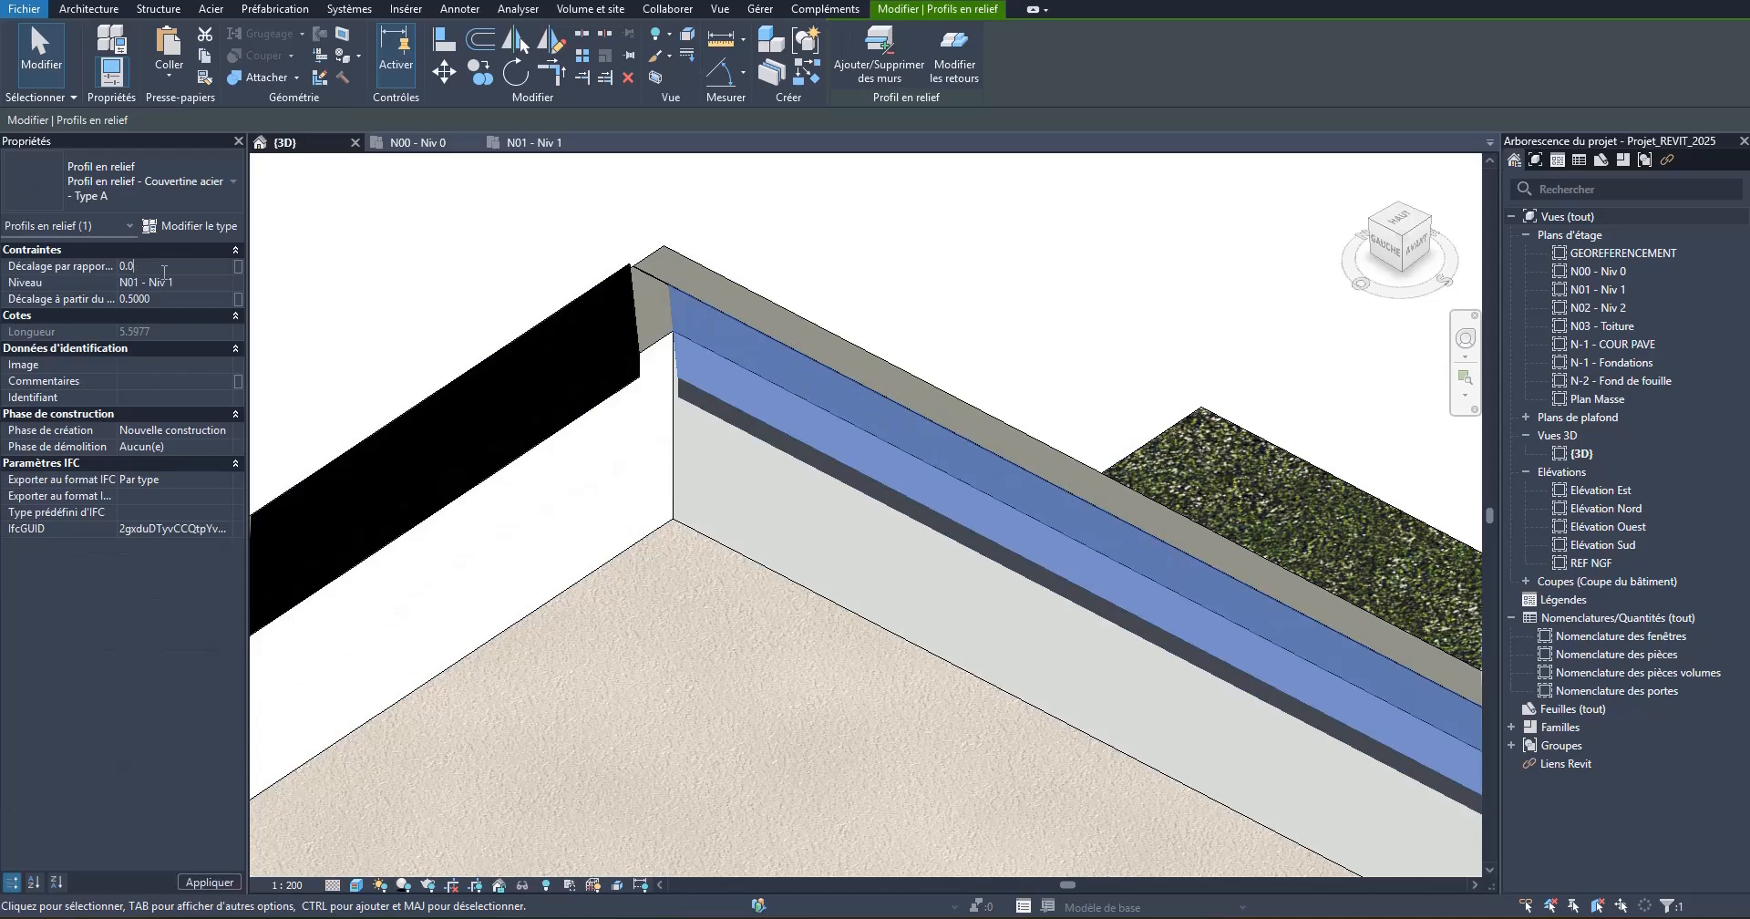
{"action": "type", "text": "-0.11"}
{"action": "key", "text": "Return"}
{"action": "left_click", "coordinate": [771, 269]}
{"action": "scroll", "coordinate": [678, 308], "scroll_direction": "down", "scroll_amount": 4}
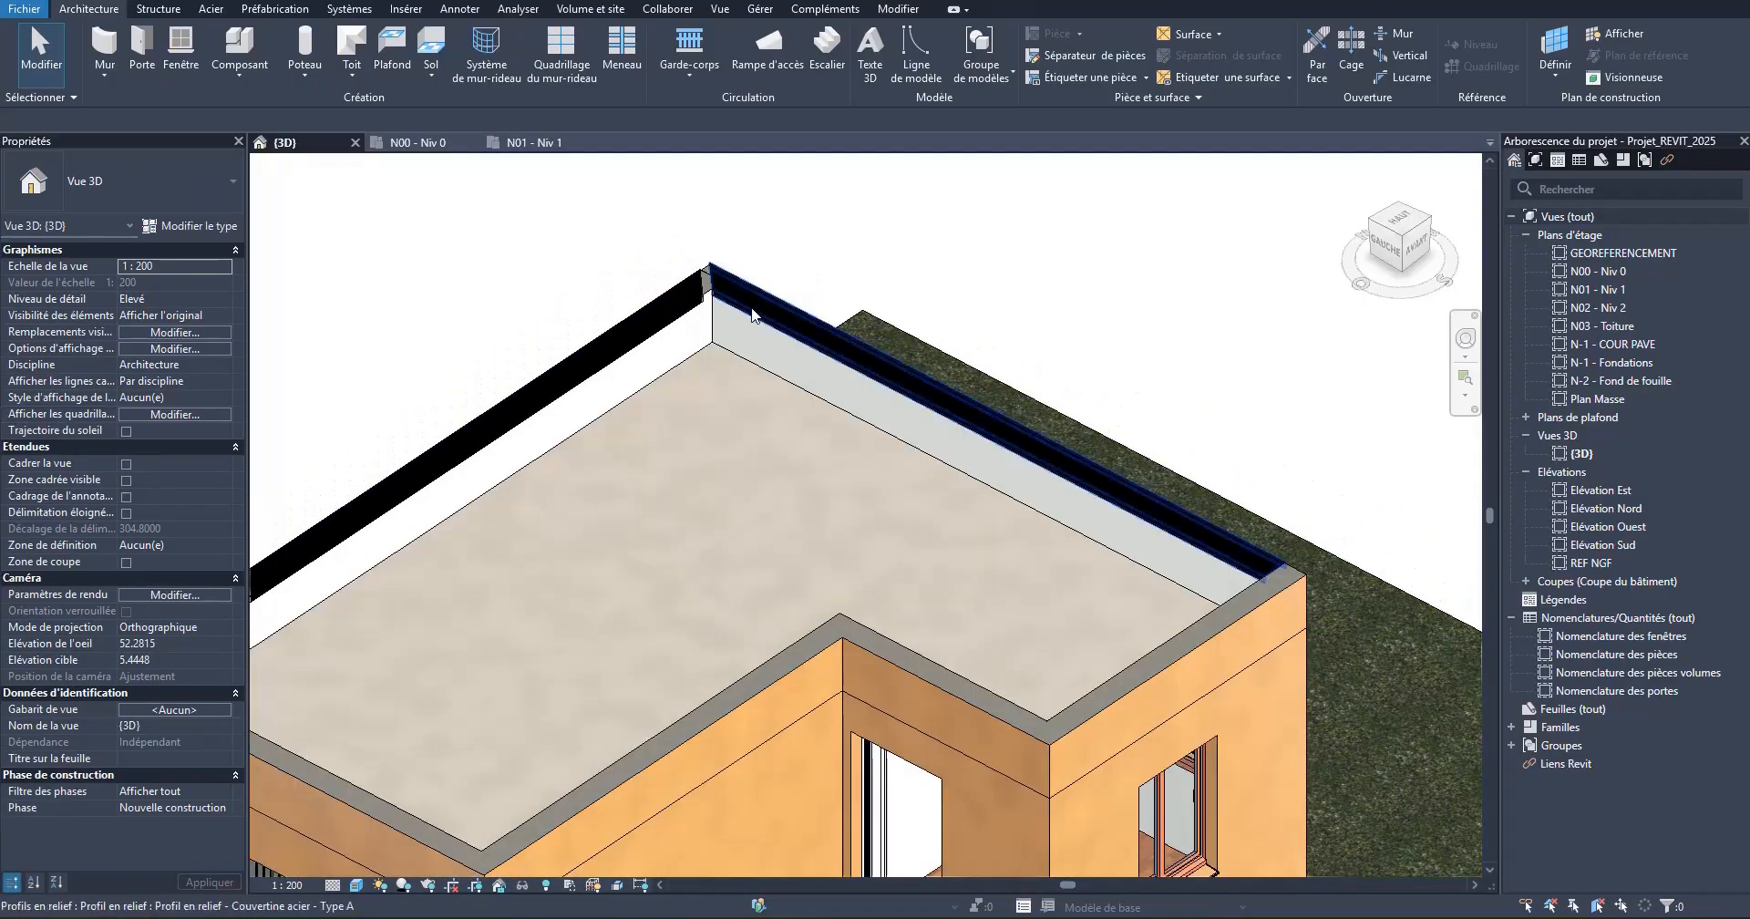
Step: Delete both black steel copings from the two rear parapets of the garage roof
{"action": "left_click", "coordinate": [750, 310]}
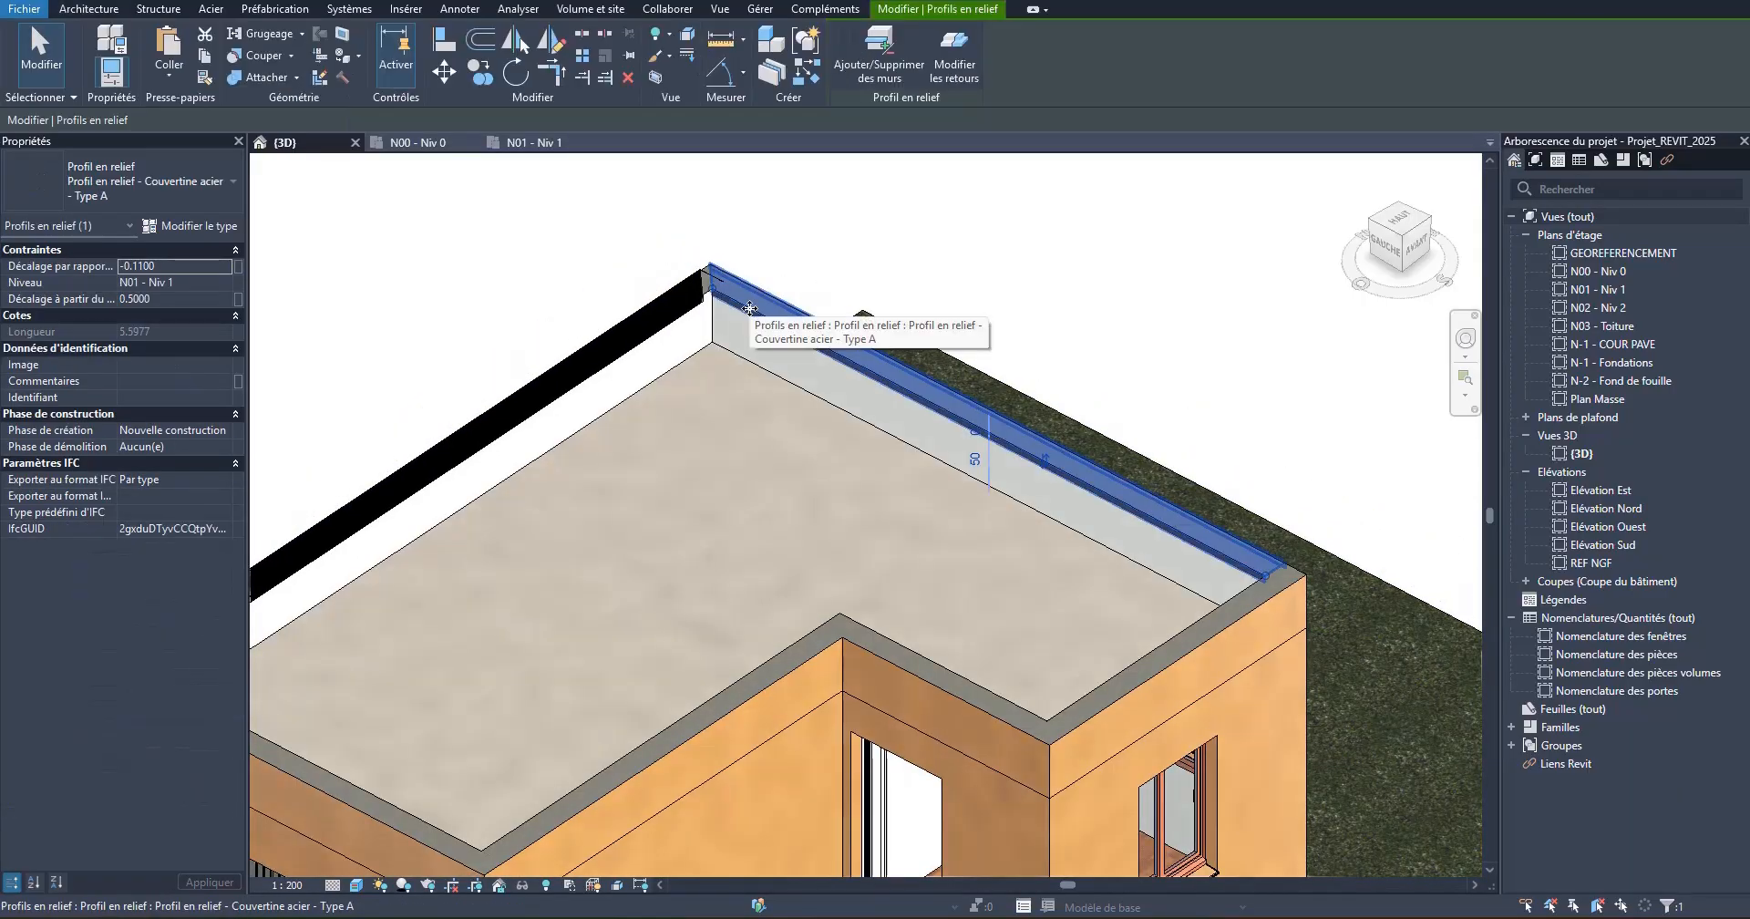
{"action": "key", "text": "Delete"}
{"action": "left_click", "coordinate": [698, 302]}
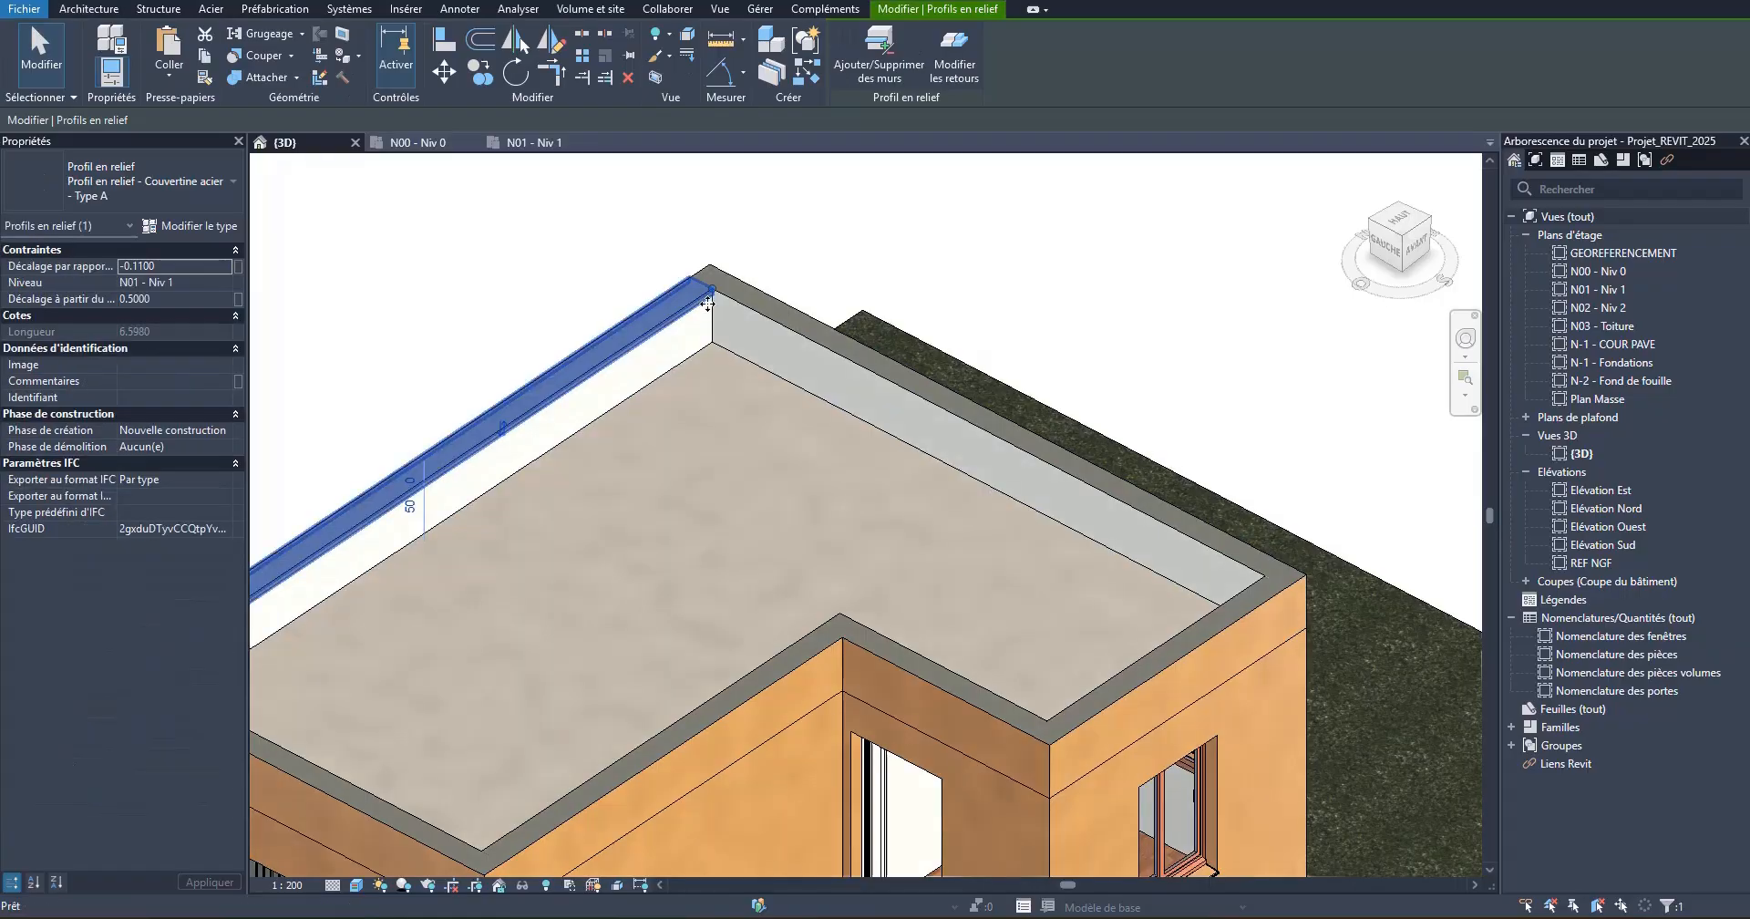
{"action": "key", "text": "Delete"}
{"action": "scroll", "coordinate": [708, 303], "scroll_direction": "down", "scroll_amount": 5}
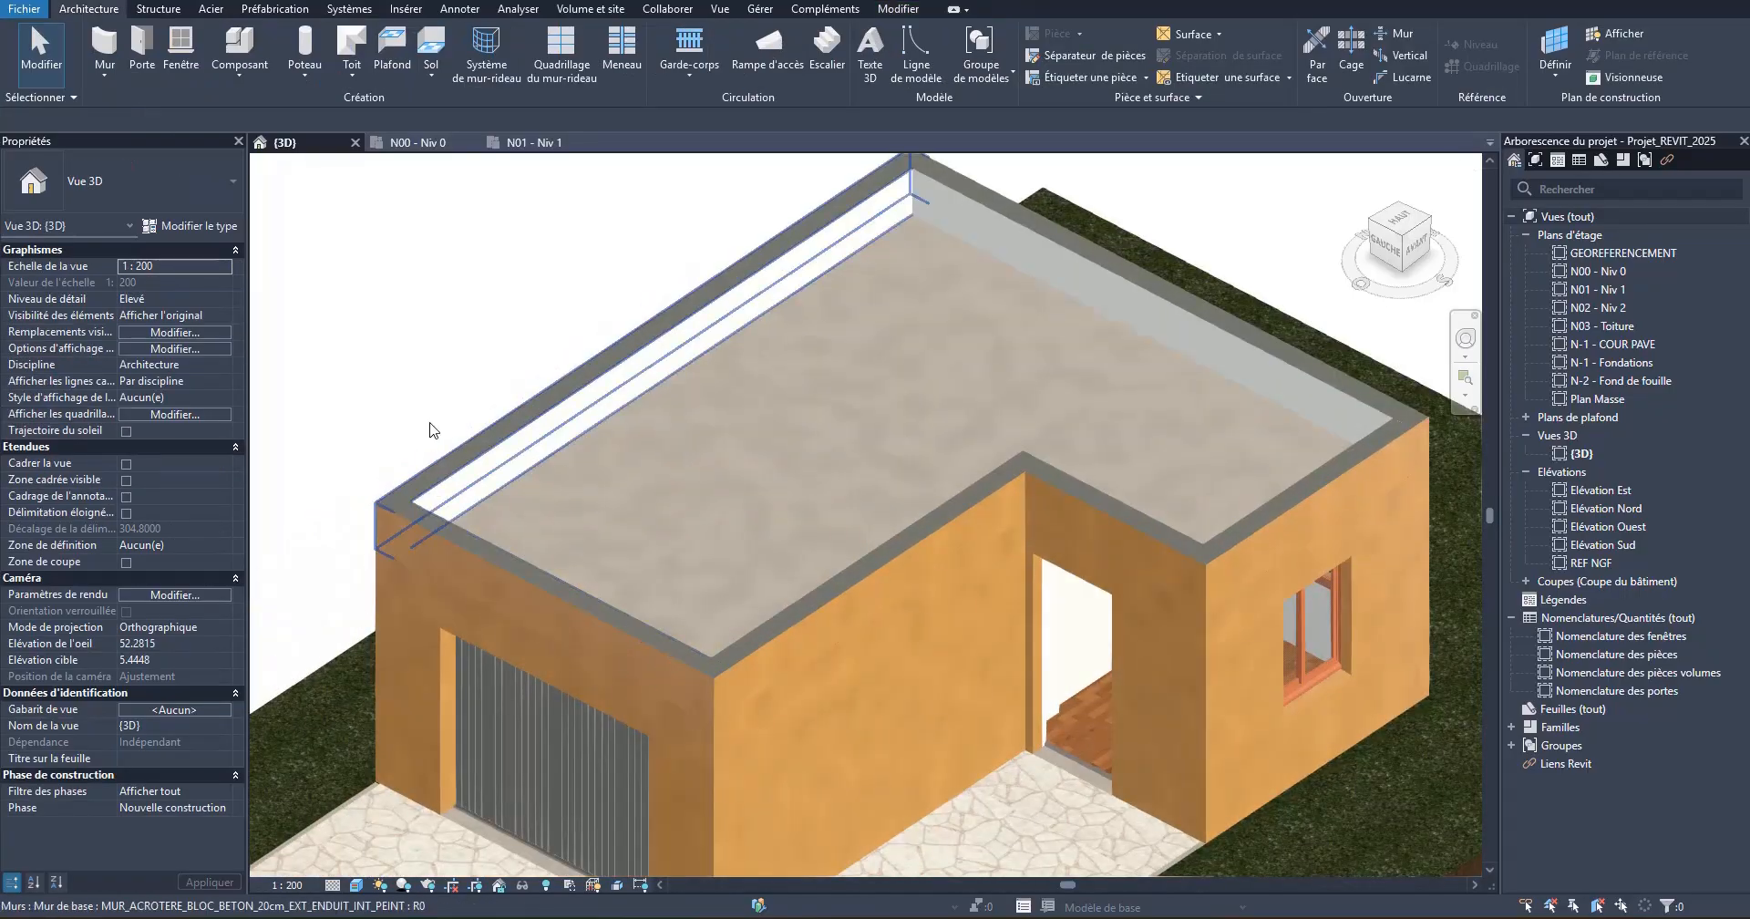
Step: Place a wall sweep of type Profil en relief - Couvertine acier - Type A along the inner faces of the two long outer parapets
{"action": "scroll", "coordinate": [421, 524], "scroll_direction": "up", "scroll_amount": 2}
{"action": "left_click", "coordinate": [104, 75]}
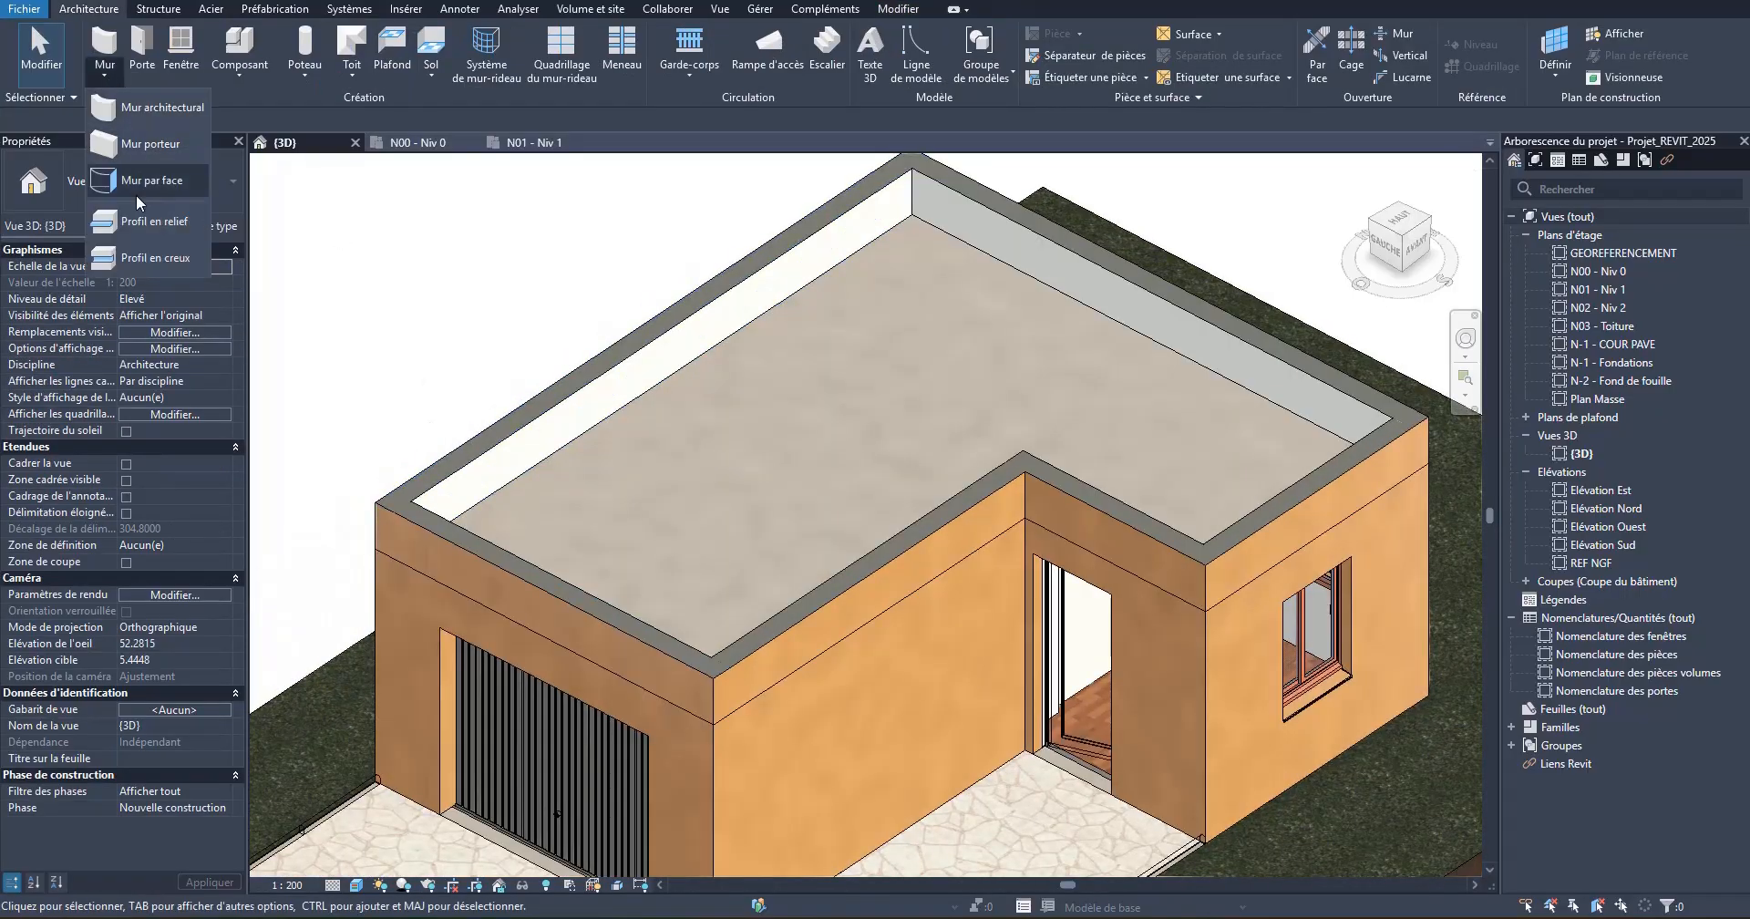
{"action": "left_click", "coordinate": [138, 223]}
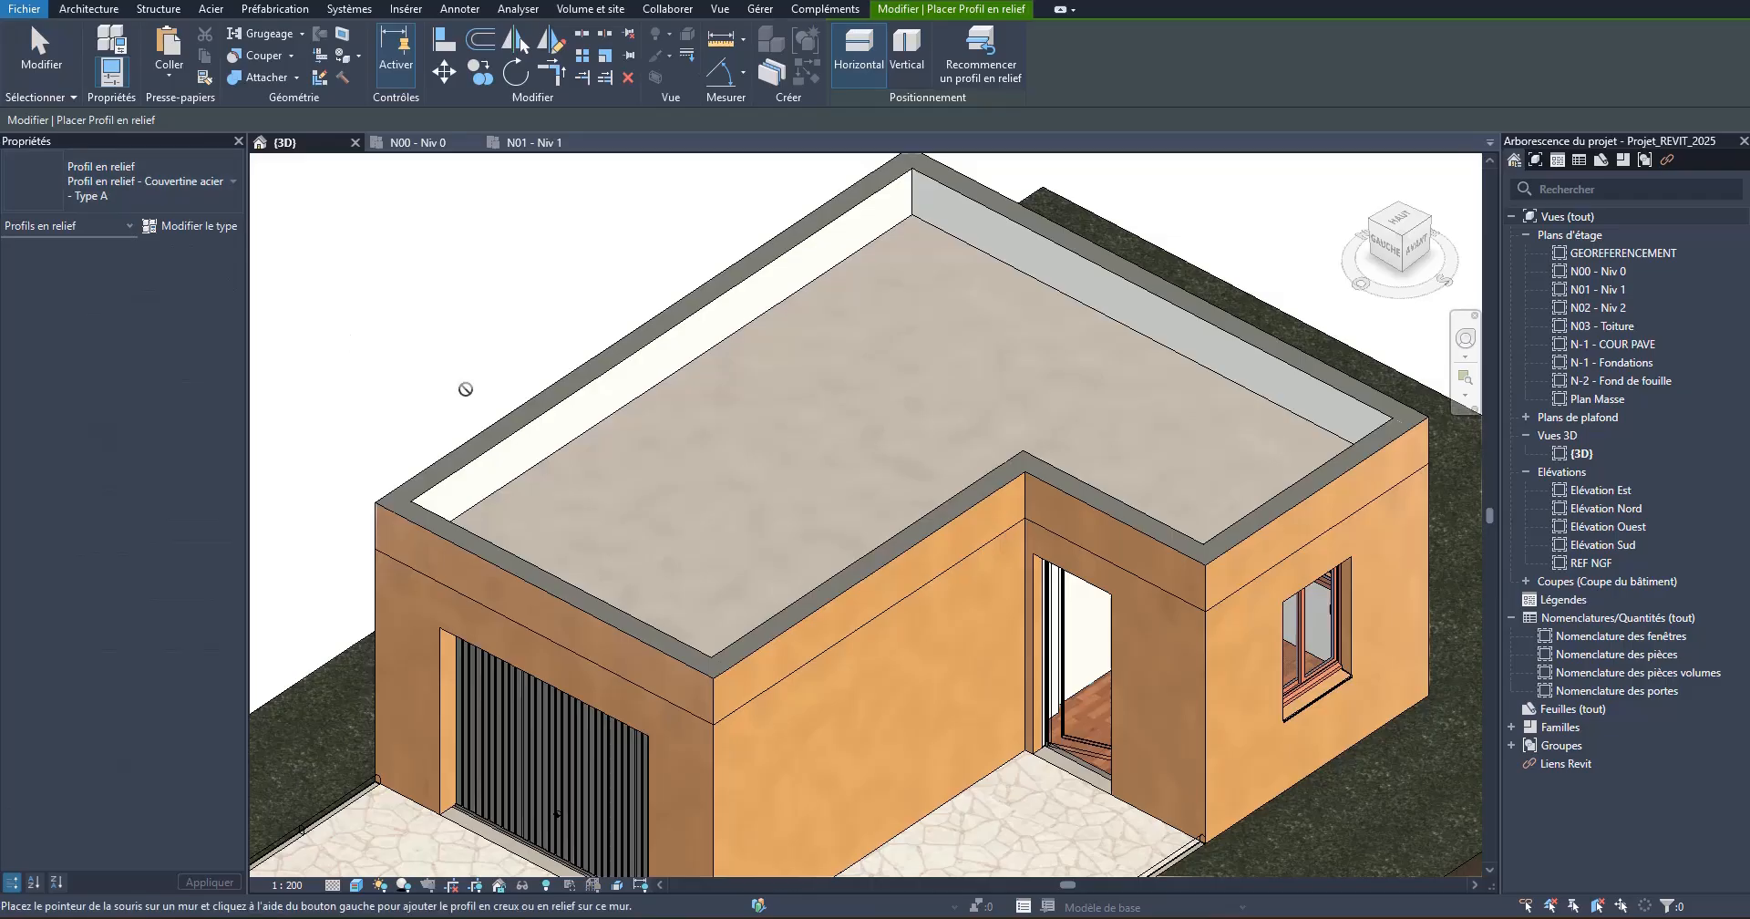
{"action": "scroll", "coordinate": [465, 389], "scroll_direction": "up", "scroll_amount": 3}
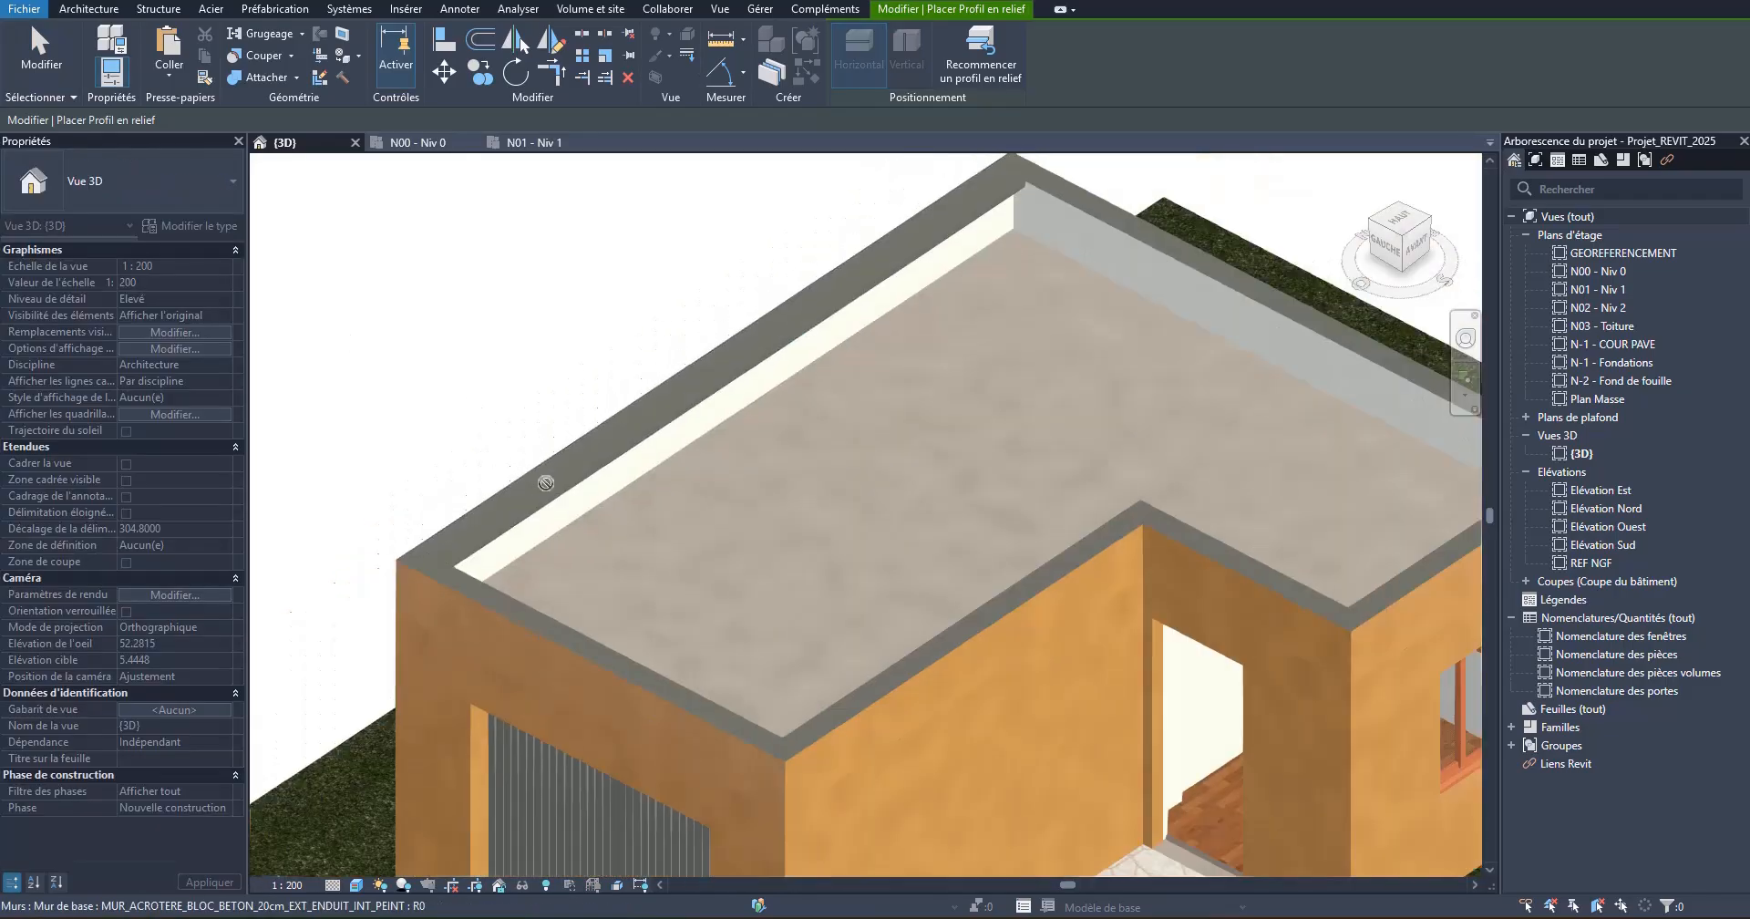
{"action": "scroll", "coordinate": [793, 390], "scroll_direction": "down", "scroll_amount": 5}
{"action": "scroll", "coordinate": [809, 328], "scroll_direction": "up", "scroll_amount": 7}
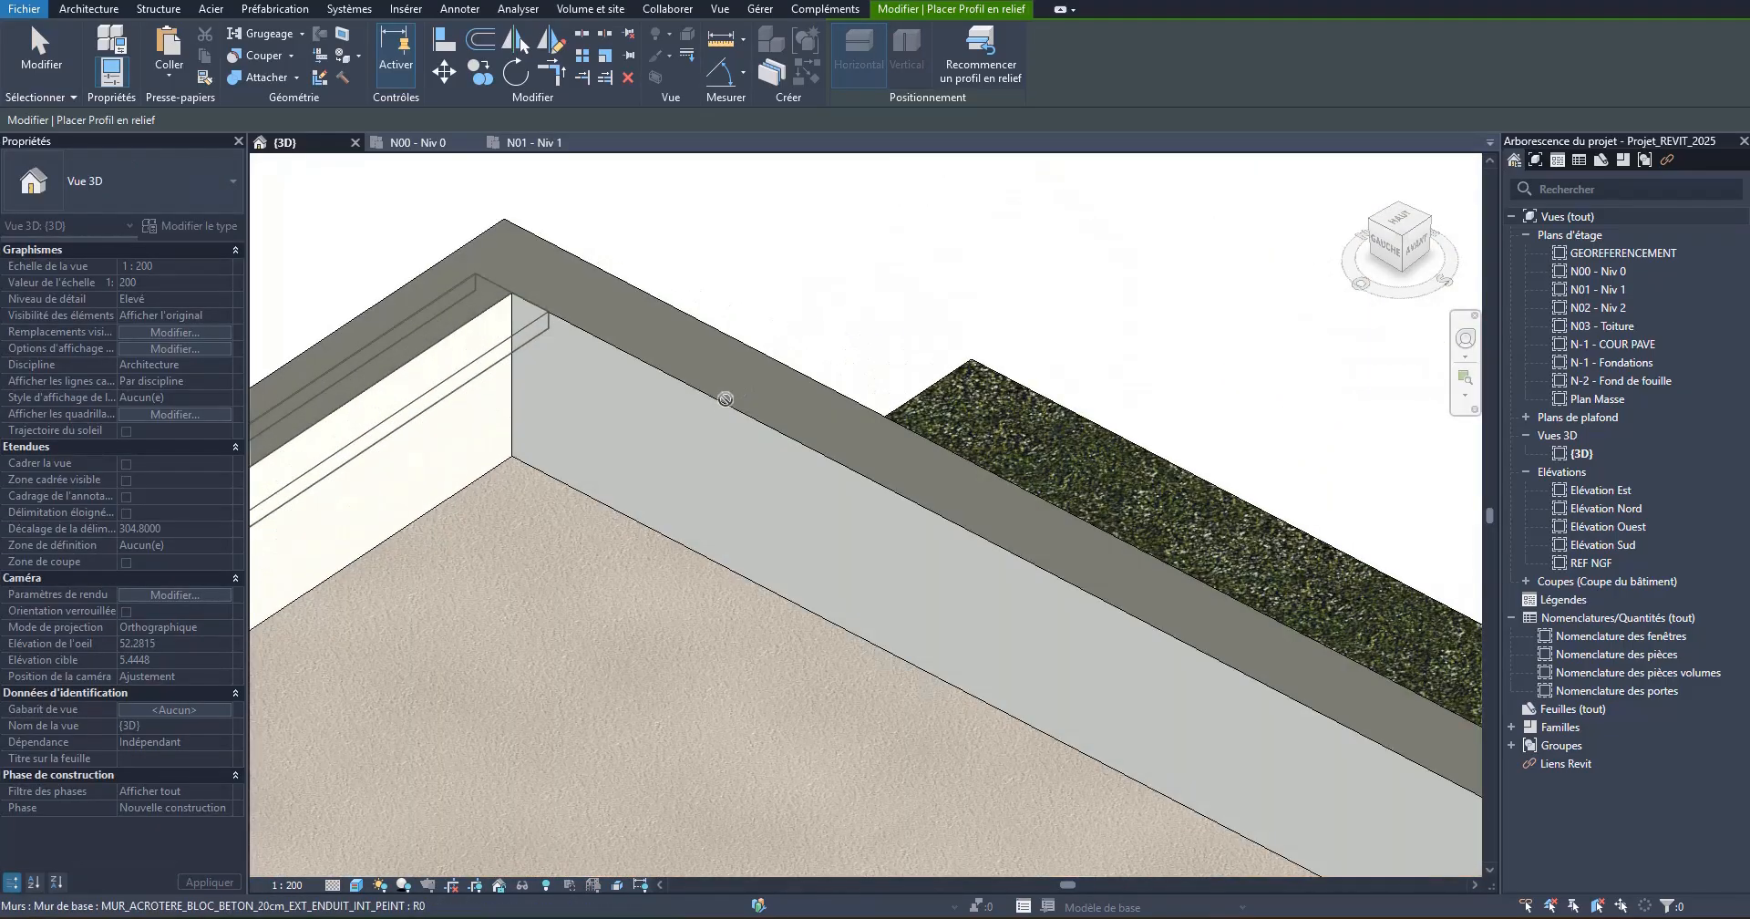
{"action": "scroll", "coordinate": [726, 398], "scroll_direction": "down", "scroll_amount": 5}
{"action": "scroll", "coordinate": [993, 527], "scroll_direction": "up", "scroll_amount": 2}
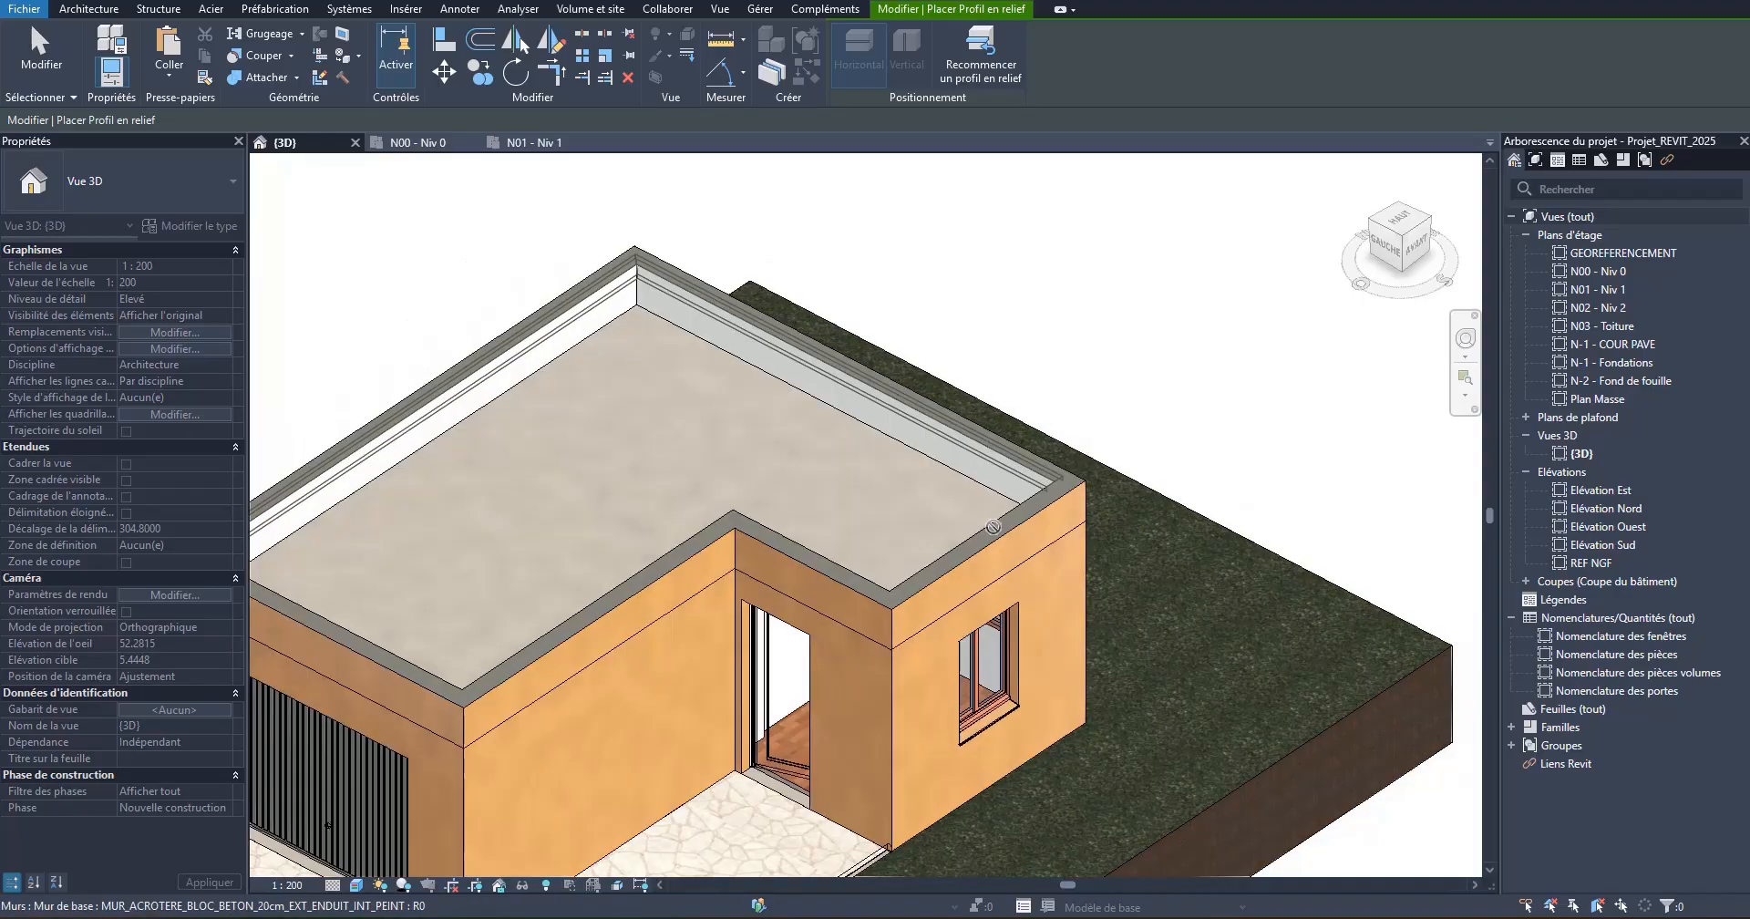
{"action": "scroll", "coordinate": [994, 527], "scroll_direction": "up", "scroll_amount": 4}
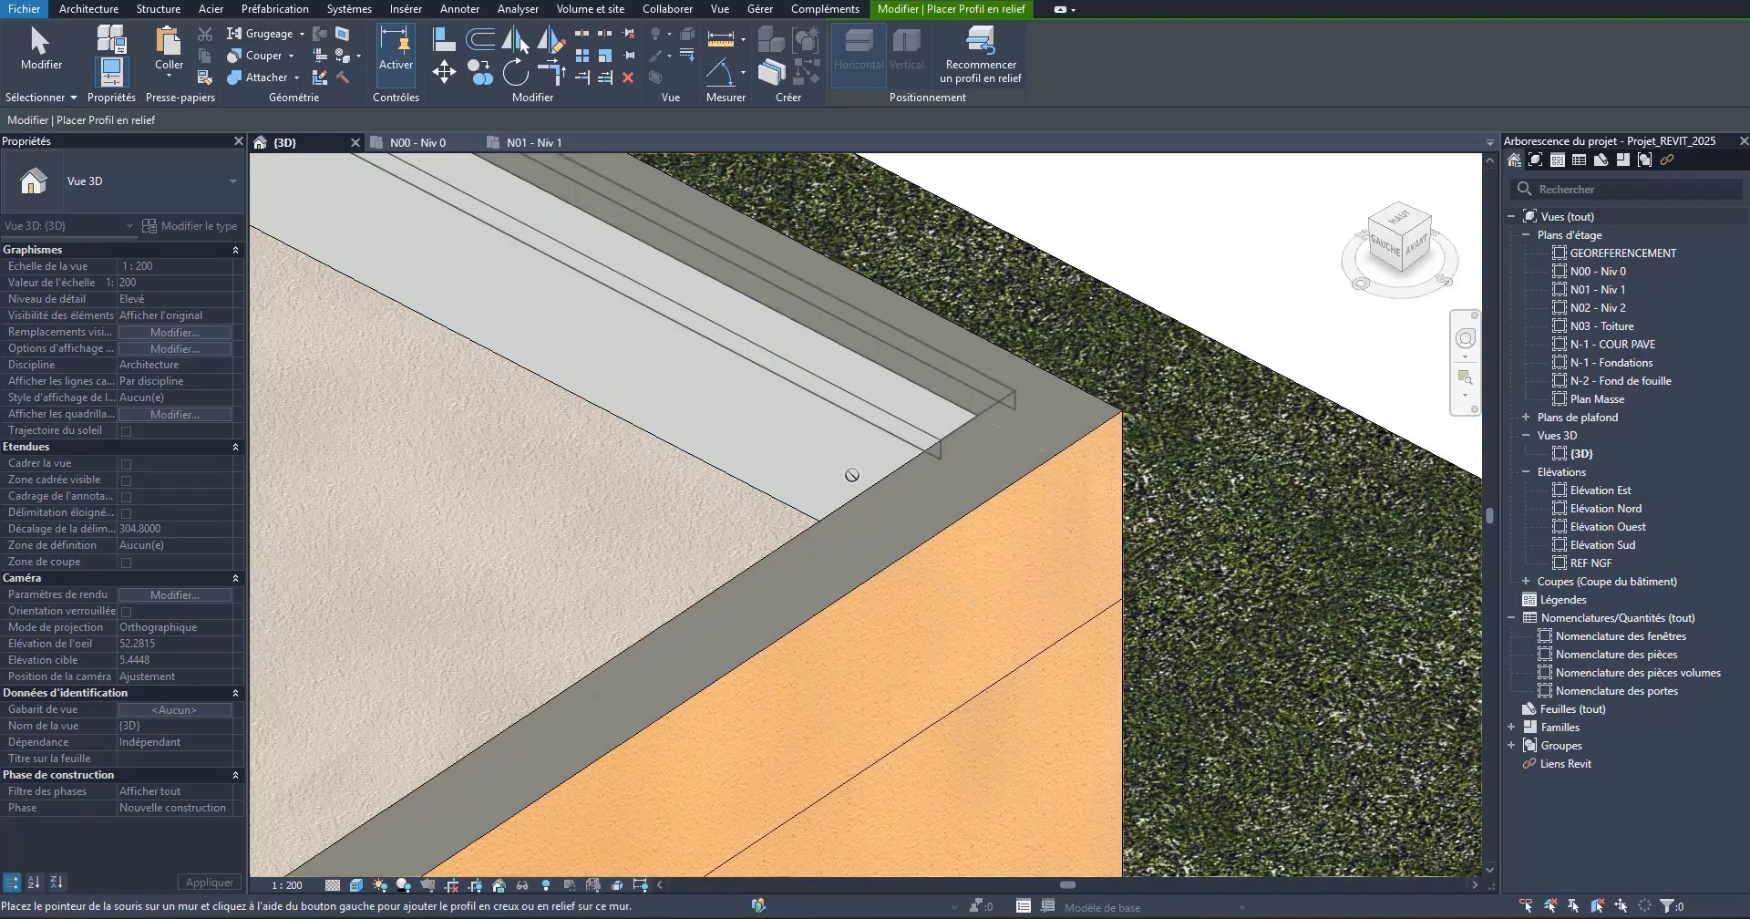
Step: Continue the same wall sweep along the inner face of the end parapet above the single window
{"action": "scroll", "coordinate": [832, 435], "scroll_direction": "down", "scroll_amount": 5}
{"action": "middle_click_drag", "start_coordinate": [692, 473], "coordinate": [971, 445], "text": "shift"}
{"action": "scroll", "coordinate": [973, 474], "scroll_direction": "down", "scroll_amount": 5}
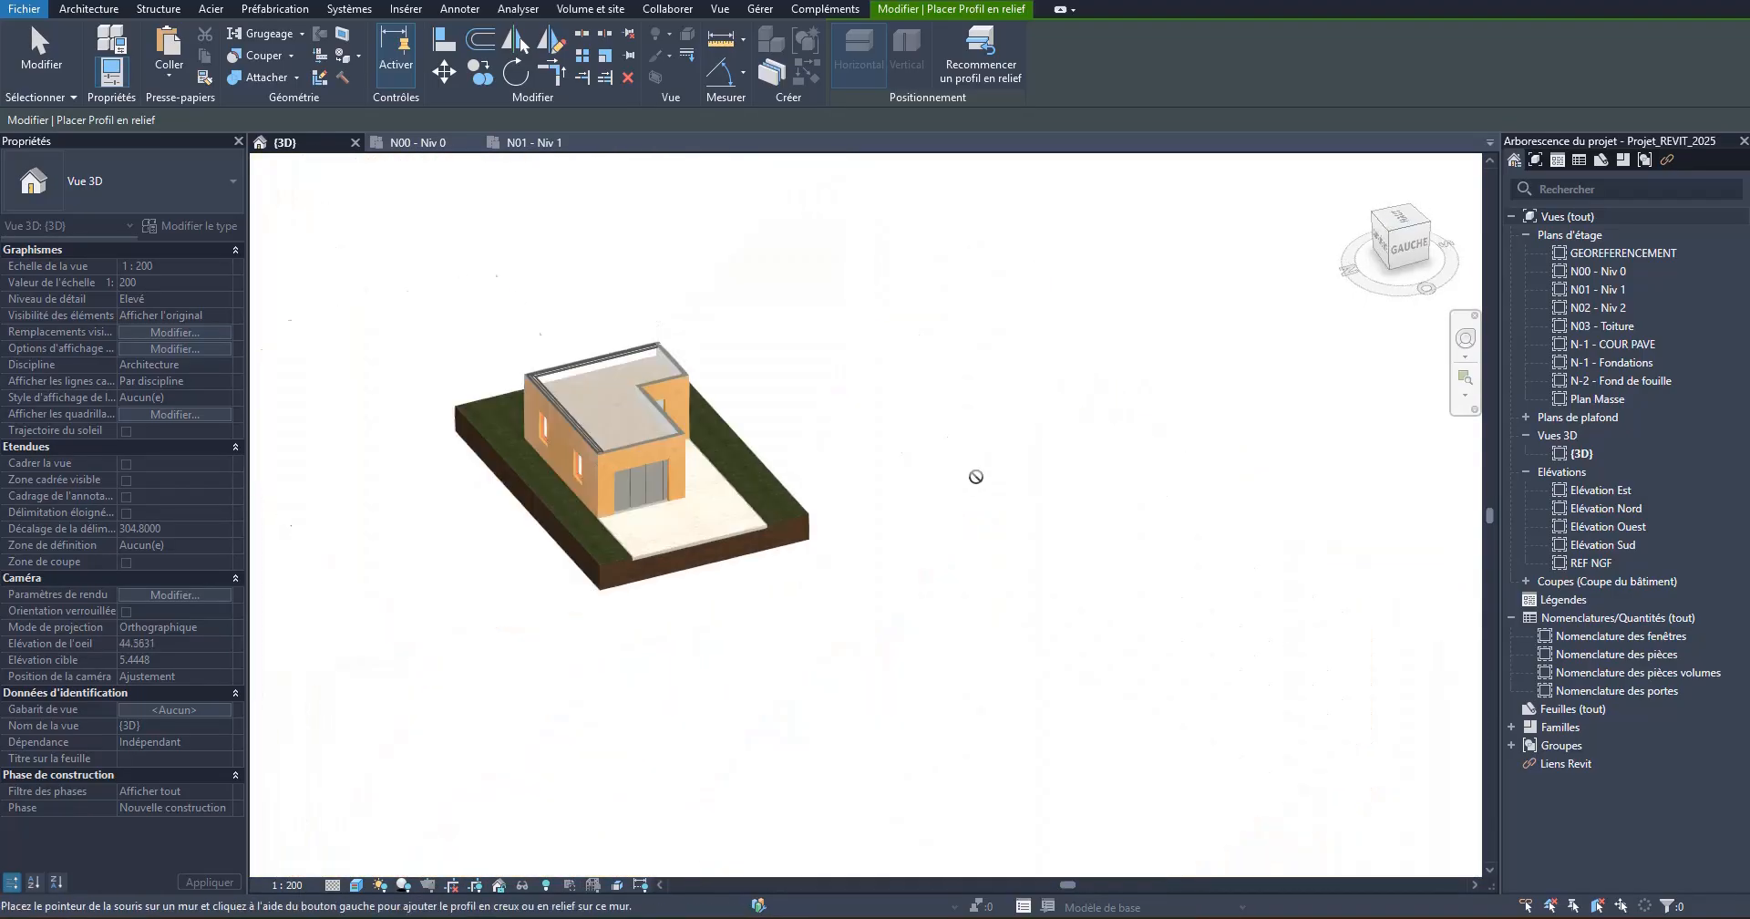
{"action": "middle_click_drag", "start_coordinate": [825, 496], "coordinate": [972, 463], "text": "shift"}
{"action": "scroll", "coordinate": [456, 456], "scroll_direction": "up", "scroll_amount": 3}
{"action": "scroll", "coordinate": [802, 407], "scroll_direction": "up", "scroll_amount": 5}
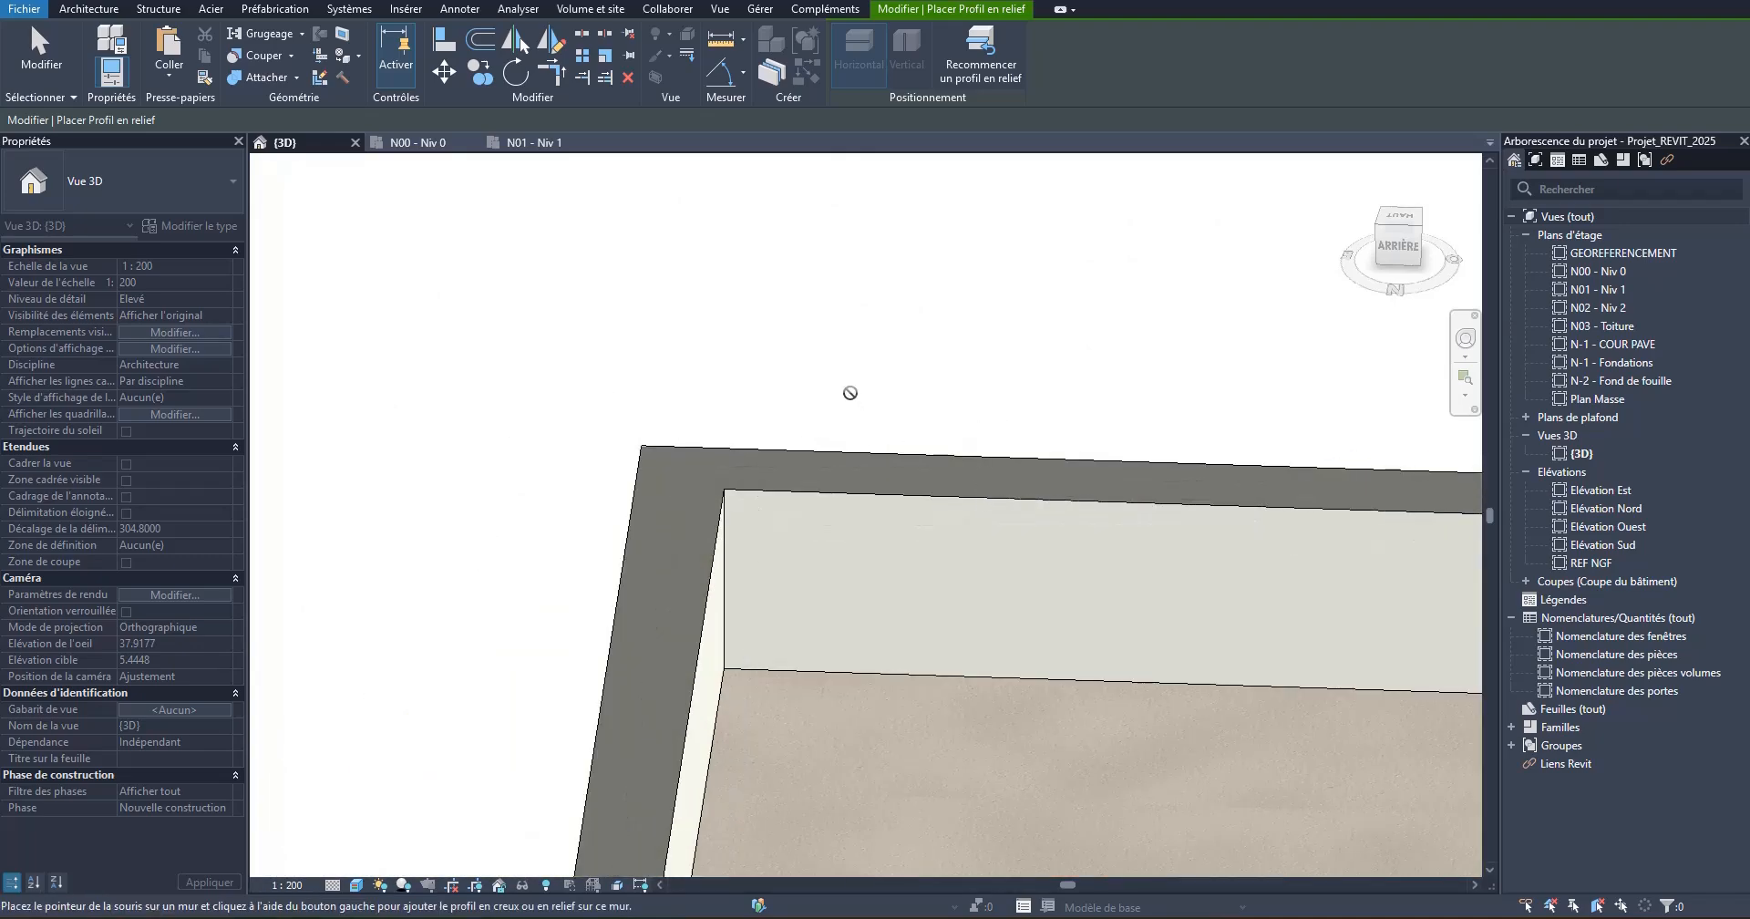
{"action": "scroll", "coordinate": [767, 414], "scroll_direction": "down", "scroll_amount": 2}
{"action": "scroll", "coordinate": [821, 410], "scroll_direction": "down", "scroll_amount": 2}
{"action": "scroll", "coordinate": [1023, 476], "scroll_direction": "up", "scroll_amount": 4}
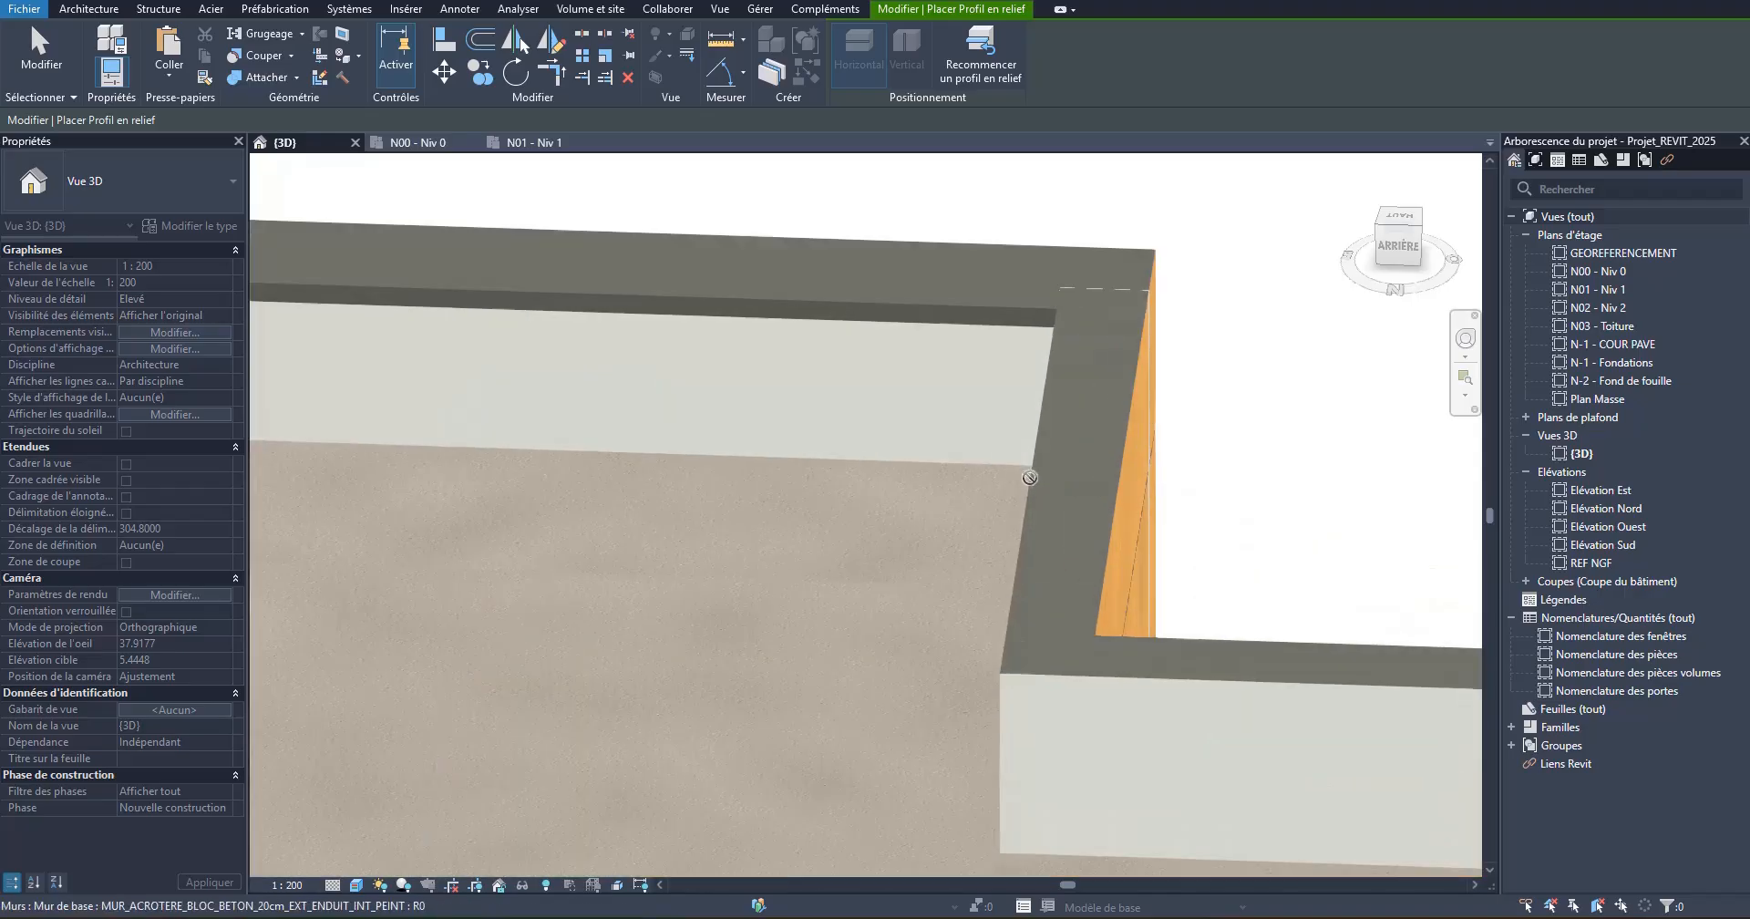
{"action": "scroll", "coordinate": [800, 479], "scroll_direction": "down", "scroll_amount": 2}
{"action": "scroll", "coordinate": [822, 460], "scroll_direction": "down", "scroll_amount": 2}
{"action": "middle_click_drag", "start_coordinate": [711, 519], "coordinate": [850, 514], "text": "shift"}
{"action": "scroll", "coordinate": [851, 514], "scroll_direction": "down", "scroll_amount": 3}
{"action": "scroll", "coordinate": [598, 717], "scroll_direction": "up", "scroll_amount": 4}
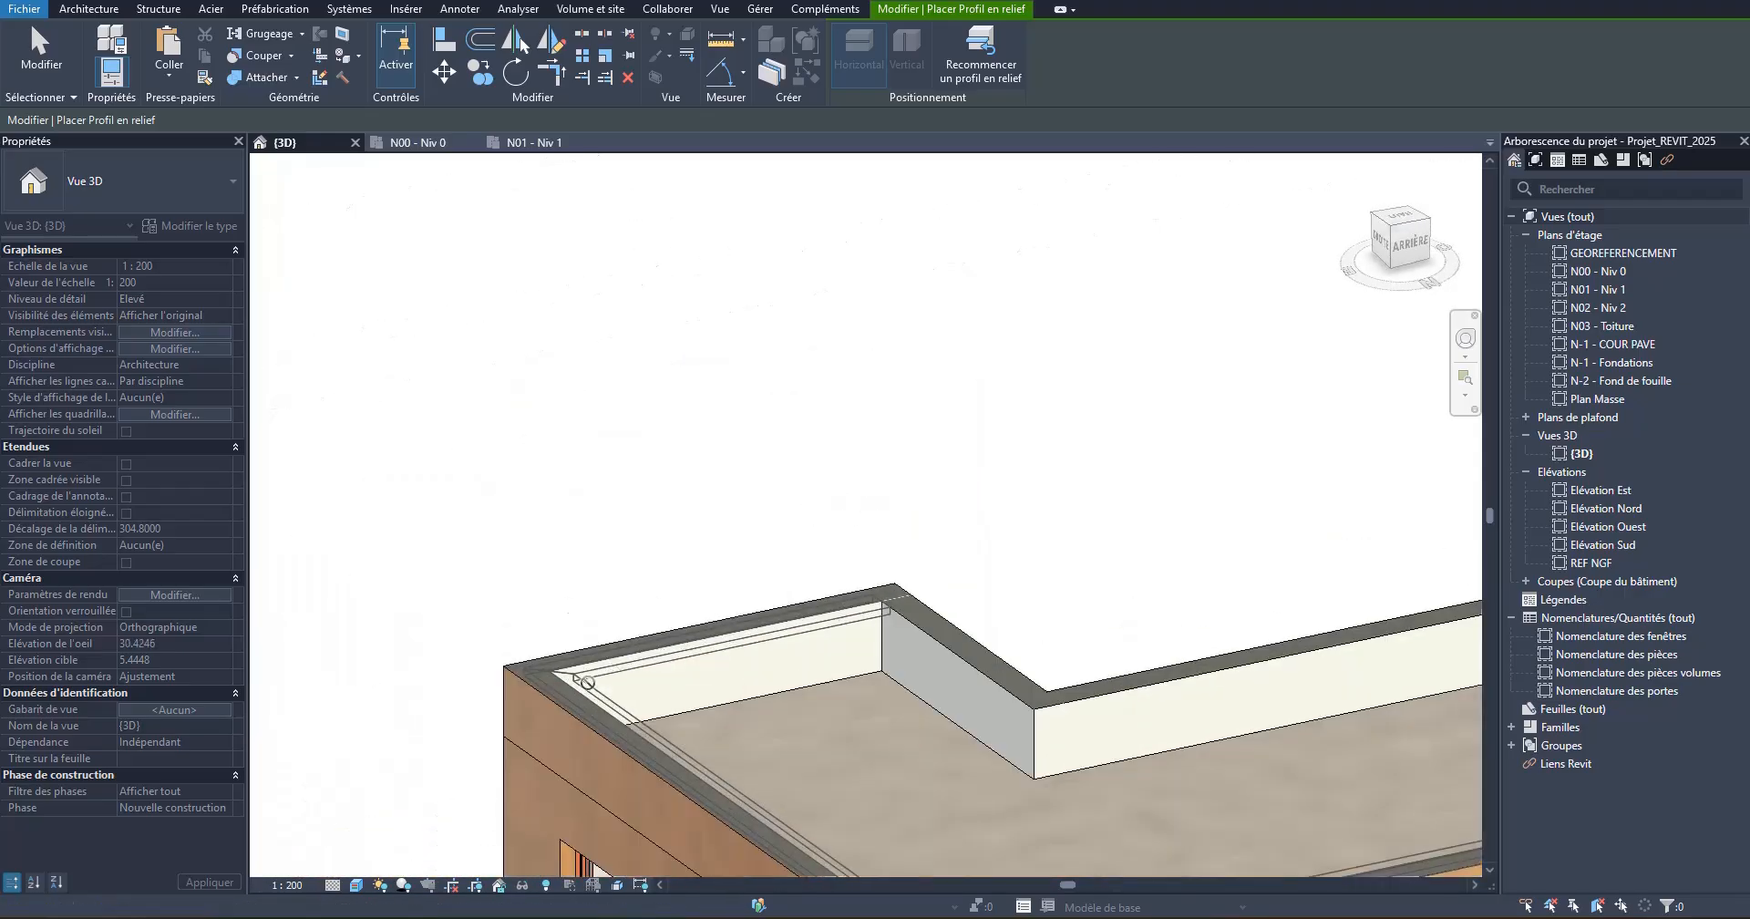
Step: Extend the wall sweep along the inner faces of the two notch parapets and finish placing it
{"action": "scroll", "coordinate": [991, 619], "scroll_direction": "up", "scroll_amount": 2}
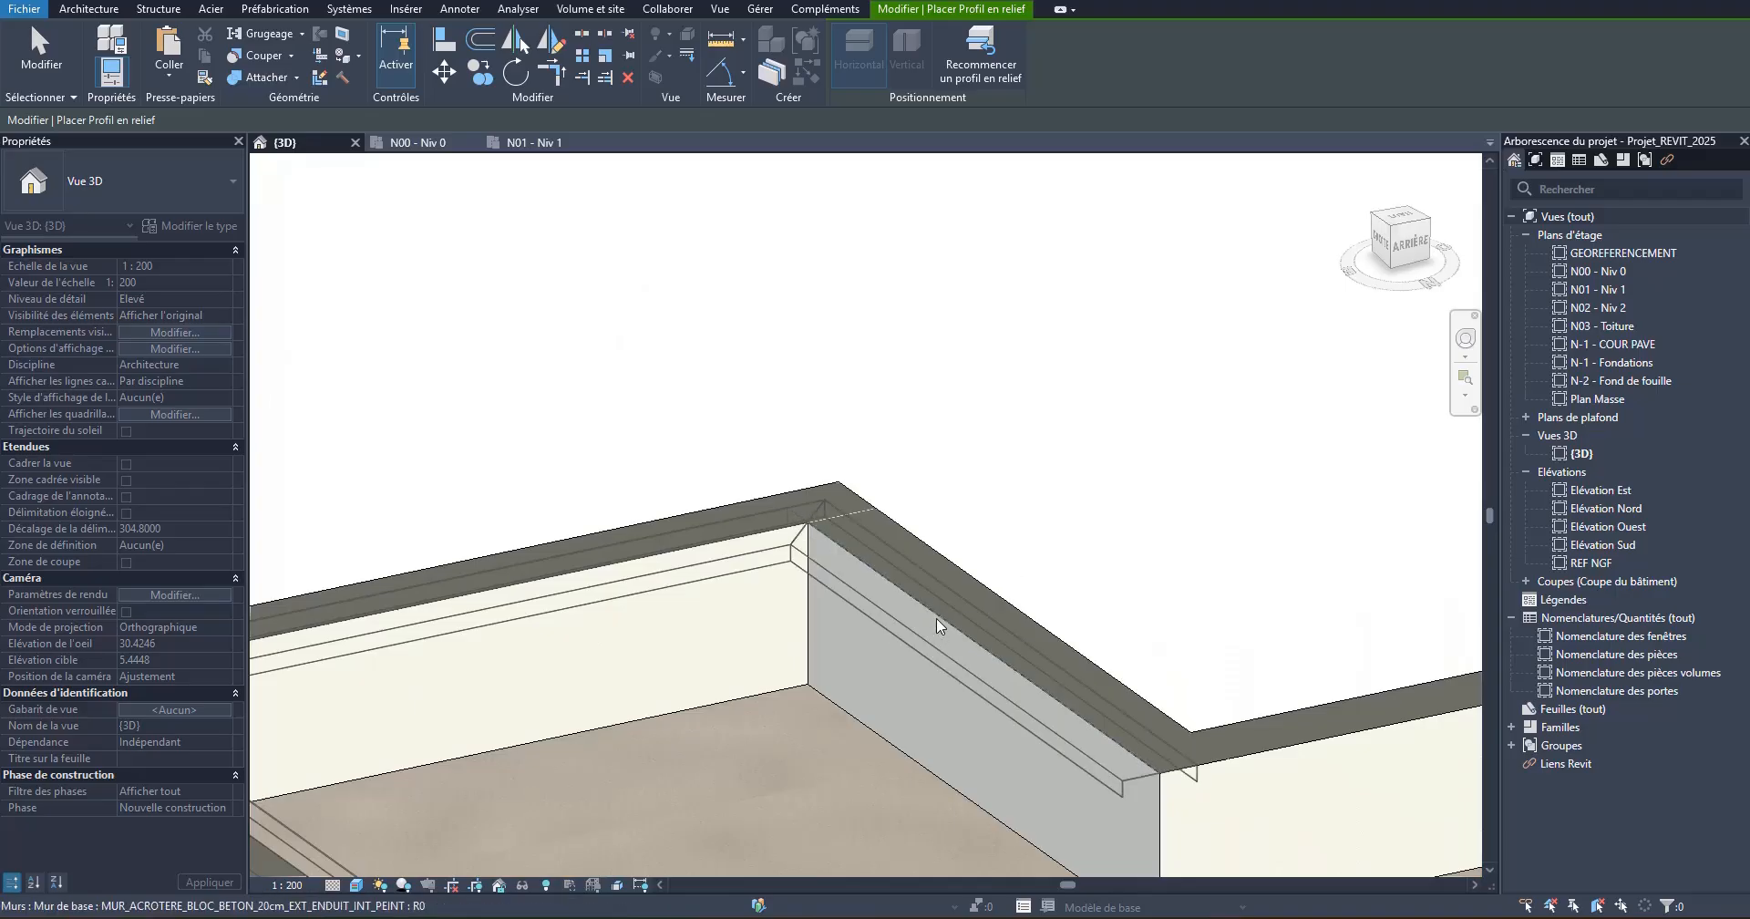
{"action": "scroll", "coordinate": [857, 510], "scroll_direction": "down", "scroll_amount": 2}
{"action": "scroll", "coordinate": [872, 492], "scroll_direction": "down", "scroll_amount": 5}
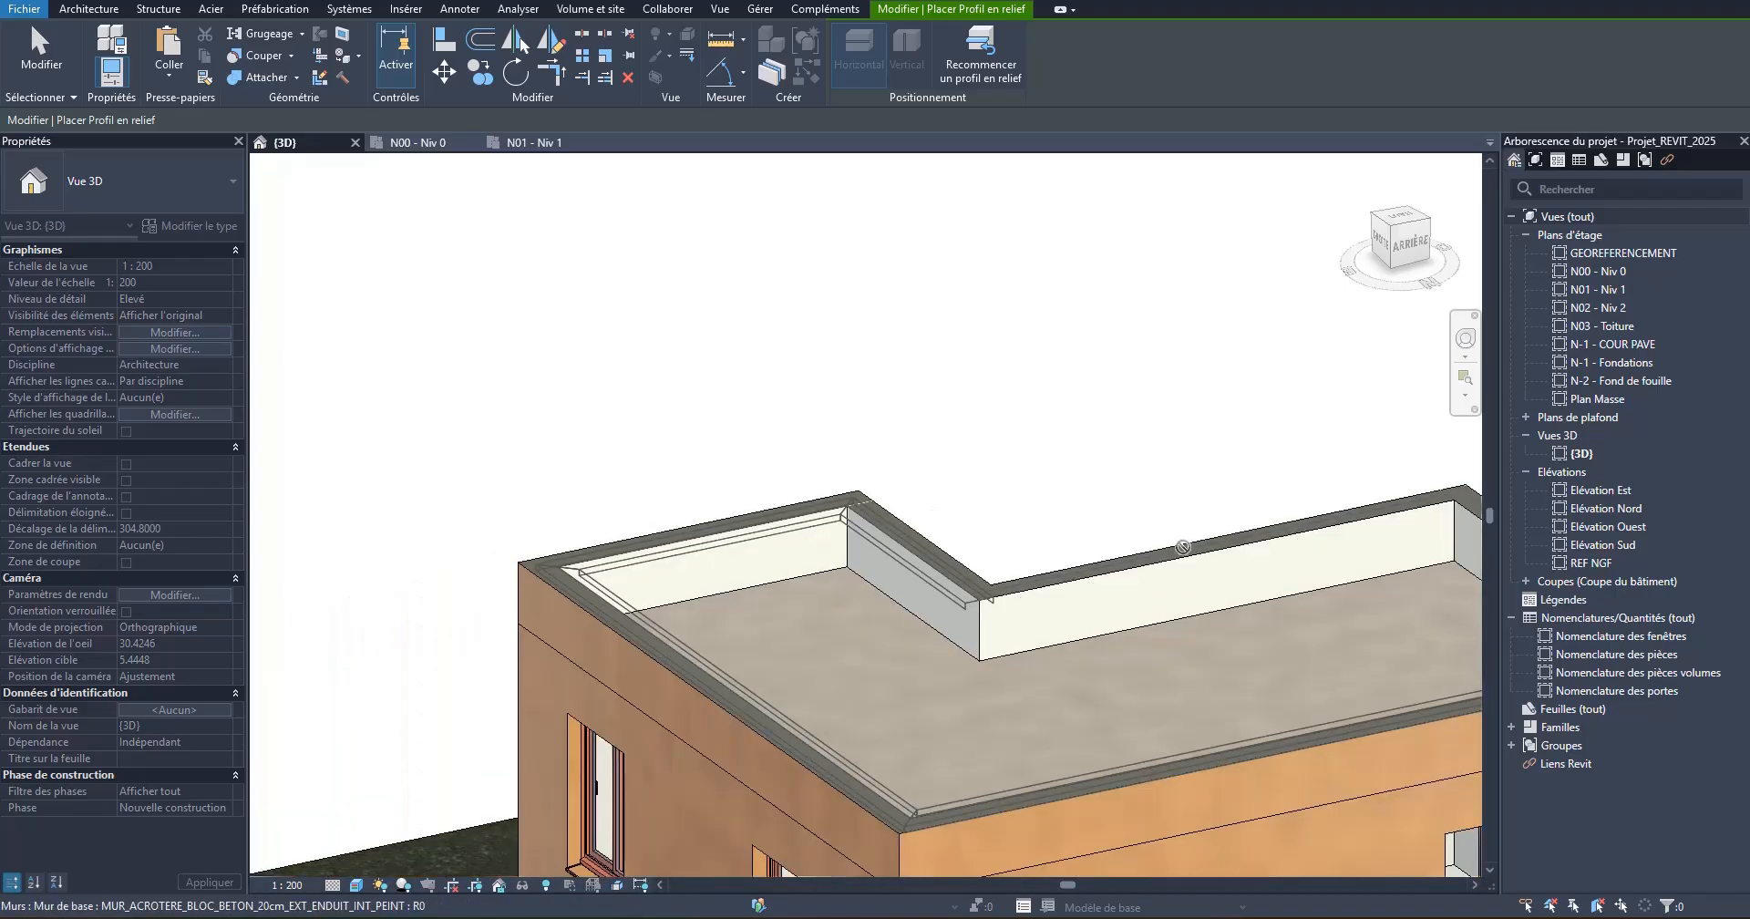
{"action": "scroll", "coordinate": [1213, 565], "scroll_direction": "up", "scroll_amount": 4}
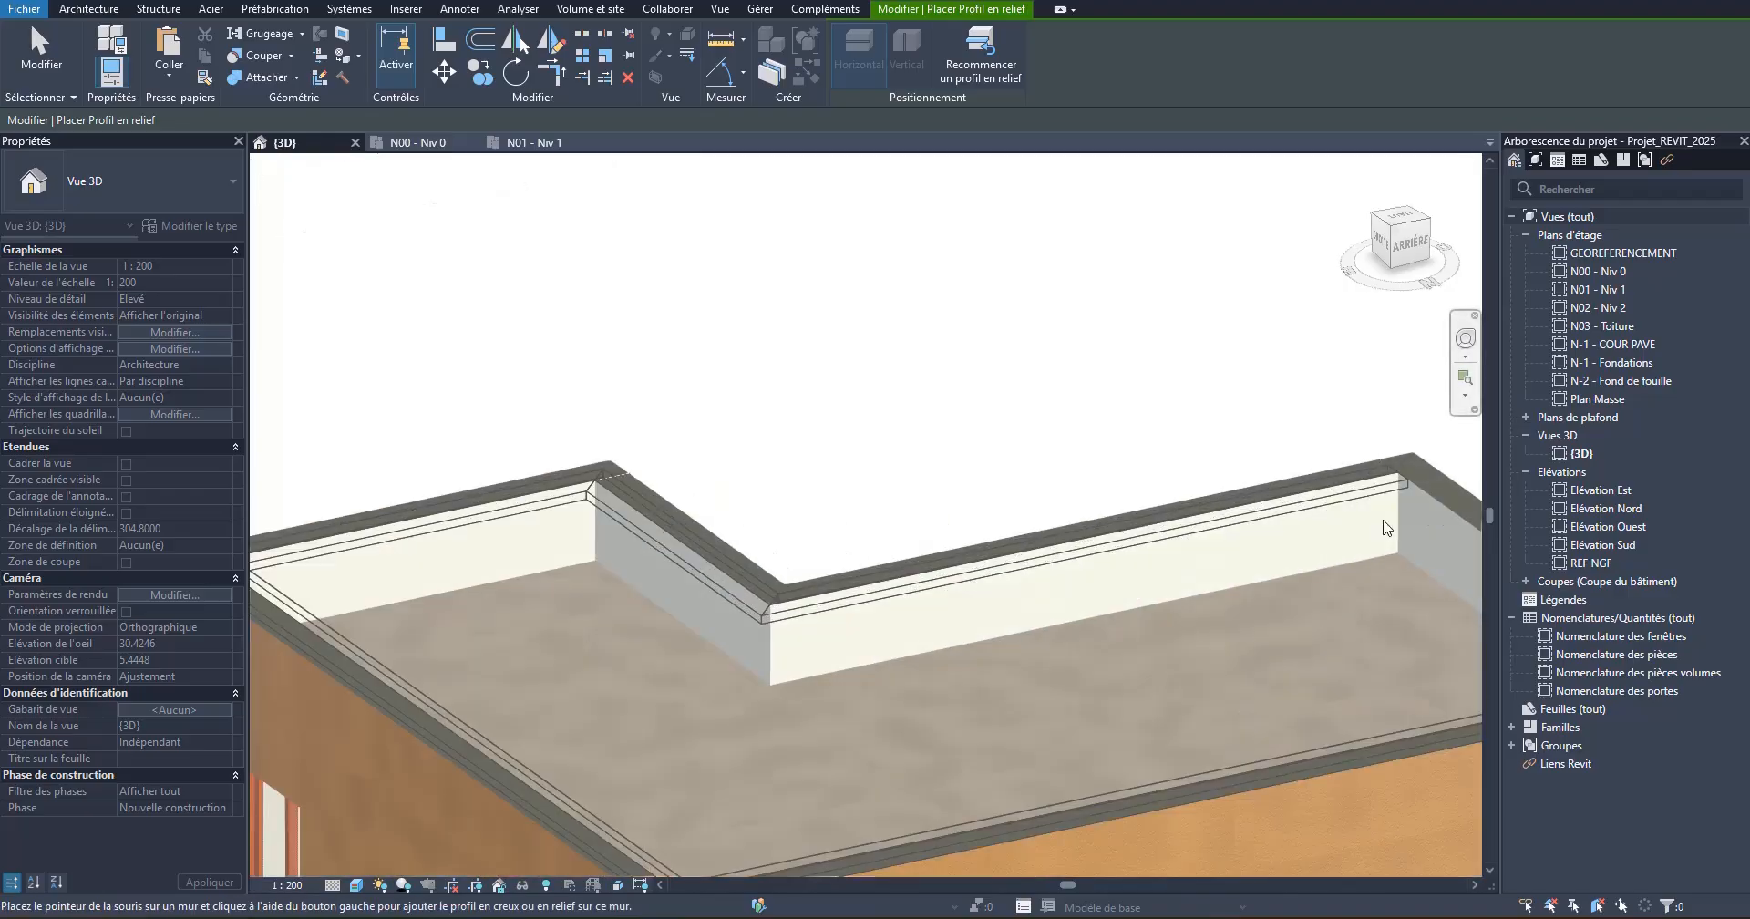
{"action": "scroll", "coordinate": [785, 610], "scroll_direction": "up", "scroll_amount": 4}
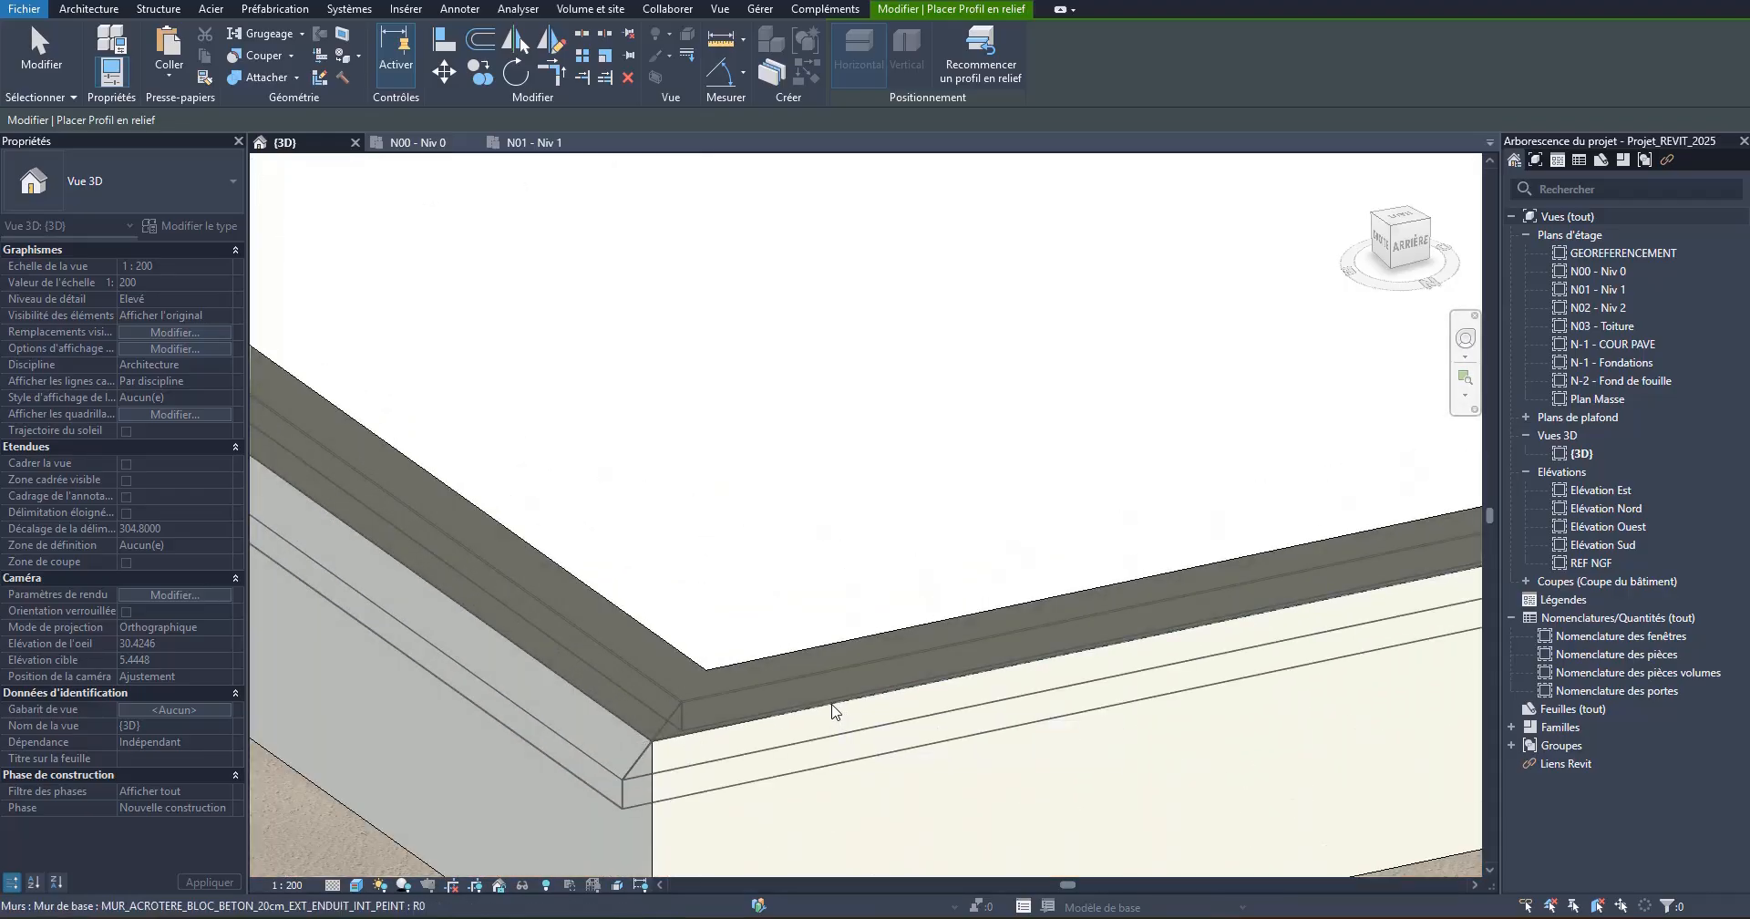
{"action": "scroll", "coordinate": [832, 712], "scroll_direction": "down", "scroll_amount": 6}
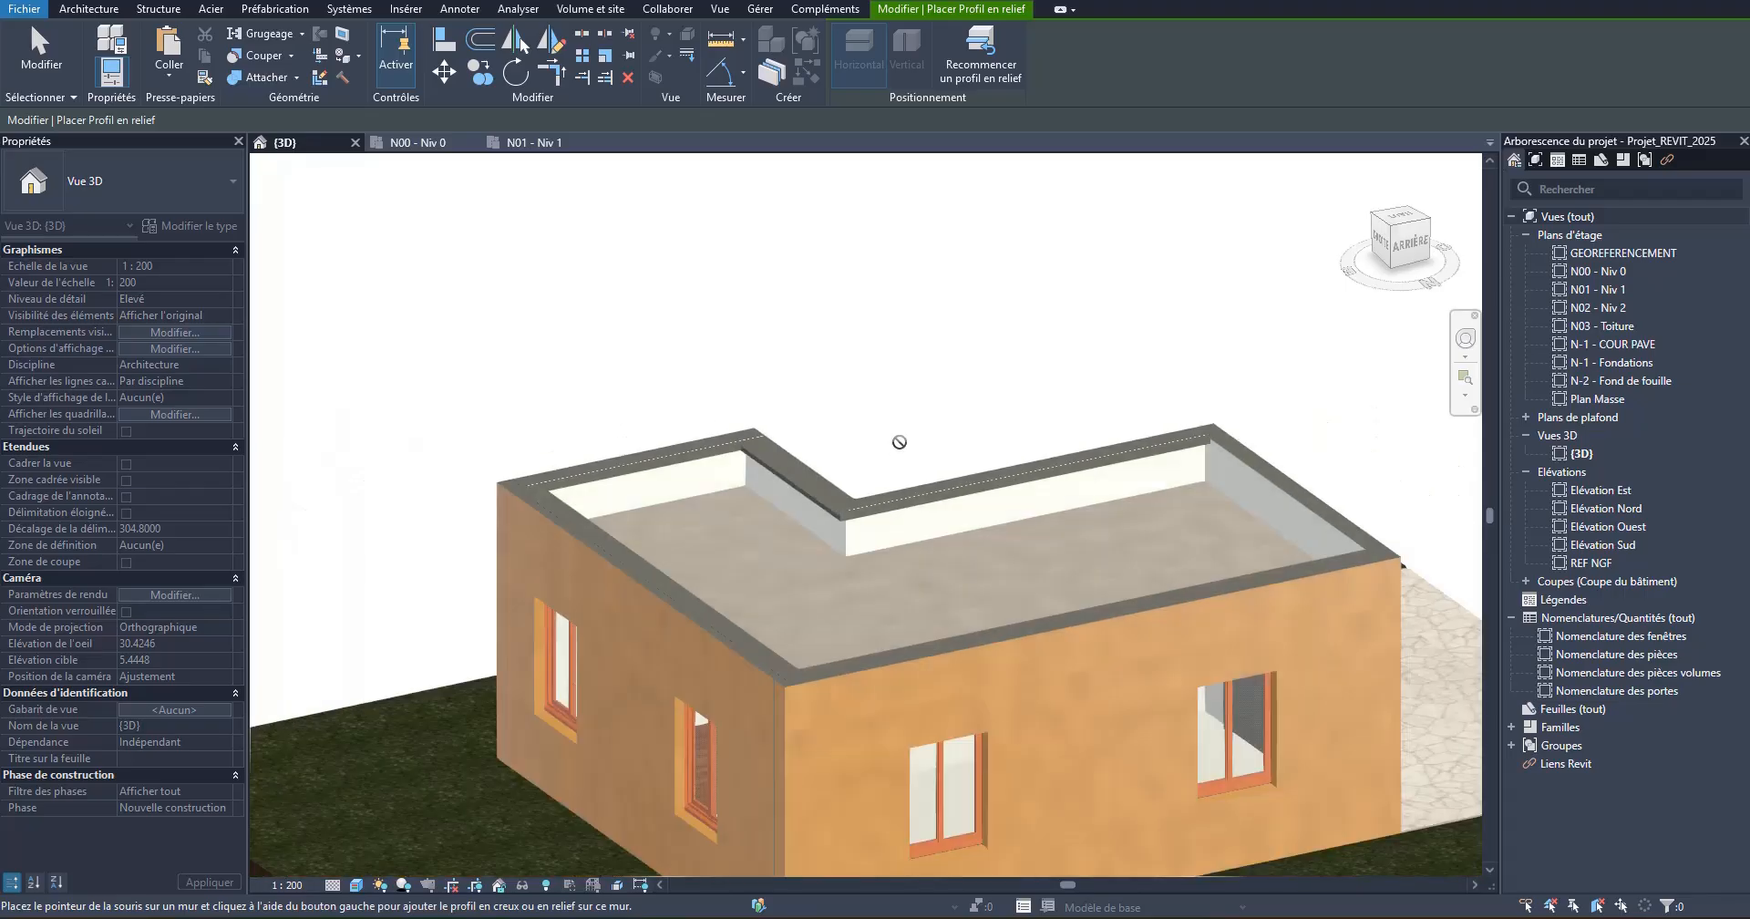
{"action": "key", "text": "Escape"}
{"action": "key", "text": "Escape"}
Step: Examine from around the building how the continuous coping sits on the parapet tops and meets at the corners
{"action": "scroll", "coordinate": [533, 498], "scroll_direction": "up", "scroll_amount": 5}
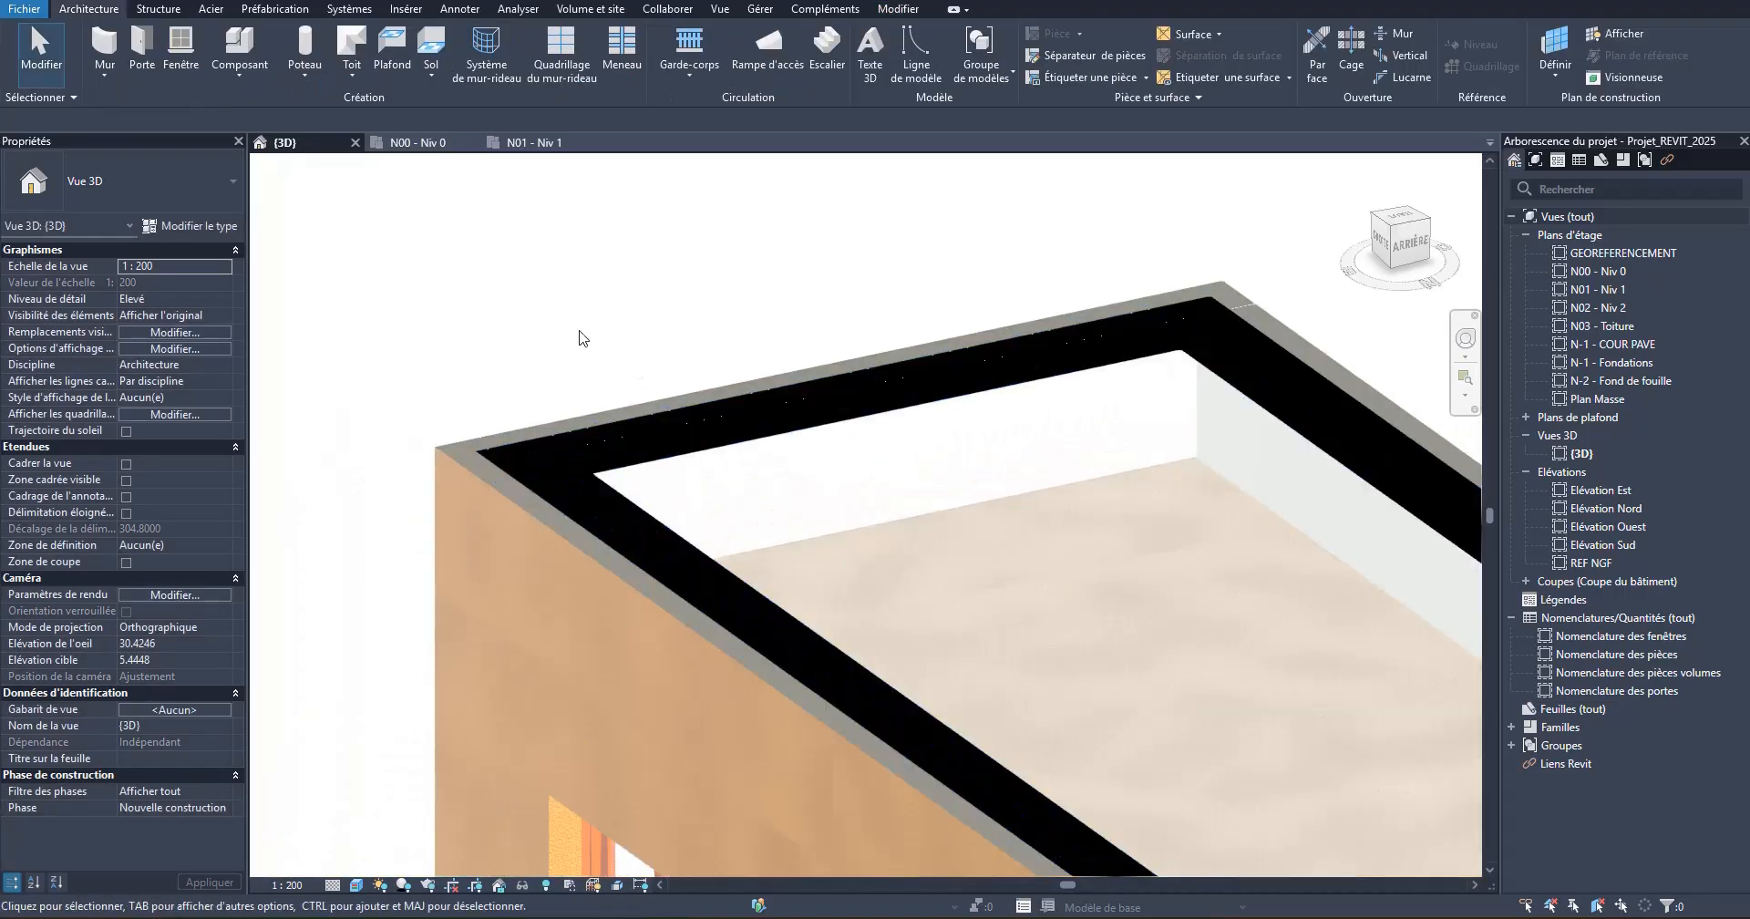
{"action": "scroll", "coordinate": [651, 346], "scroll_direction": "down", "scroll_amount": 7}
{"action": "scroll", "coordinate": [1058, 429], "scroll_direction": "down", "scroll_amount": 2}
{"action": "middle_click_drag", "start_coordinate": [1021, 465], "coordinate": [583, 456], "text": "shift"}
{"action": "scroll", "coordinate": [730, 548], "scroll_direction": "down", "scroll_amount": 3}
{"action": "scroll", "coordinate": [730, 550], "scroll_direction": "down", "scroll_amount": 2}
{"action": "middle_click_drag", "start_coordinate": [730, 549], "coordinate": [565, 519], "text": "shift"}
{"action": "scroll", "coordinate": [1118, 538], "scroll_direction": "up", "scroll_amount": 6}
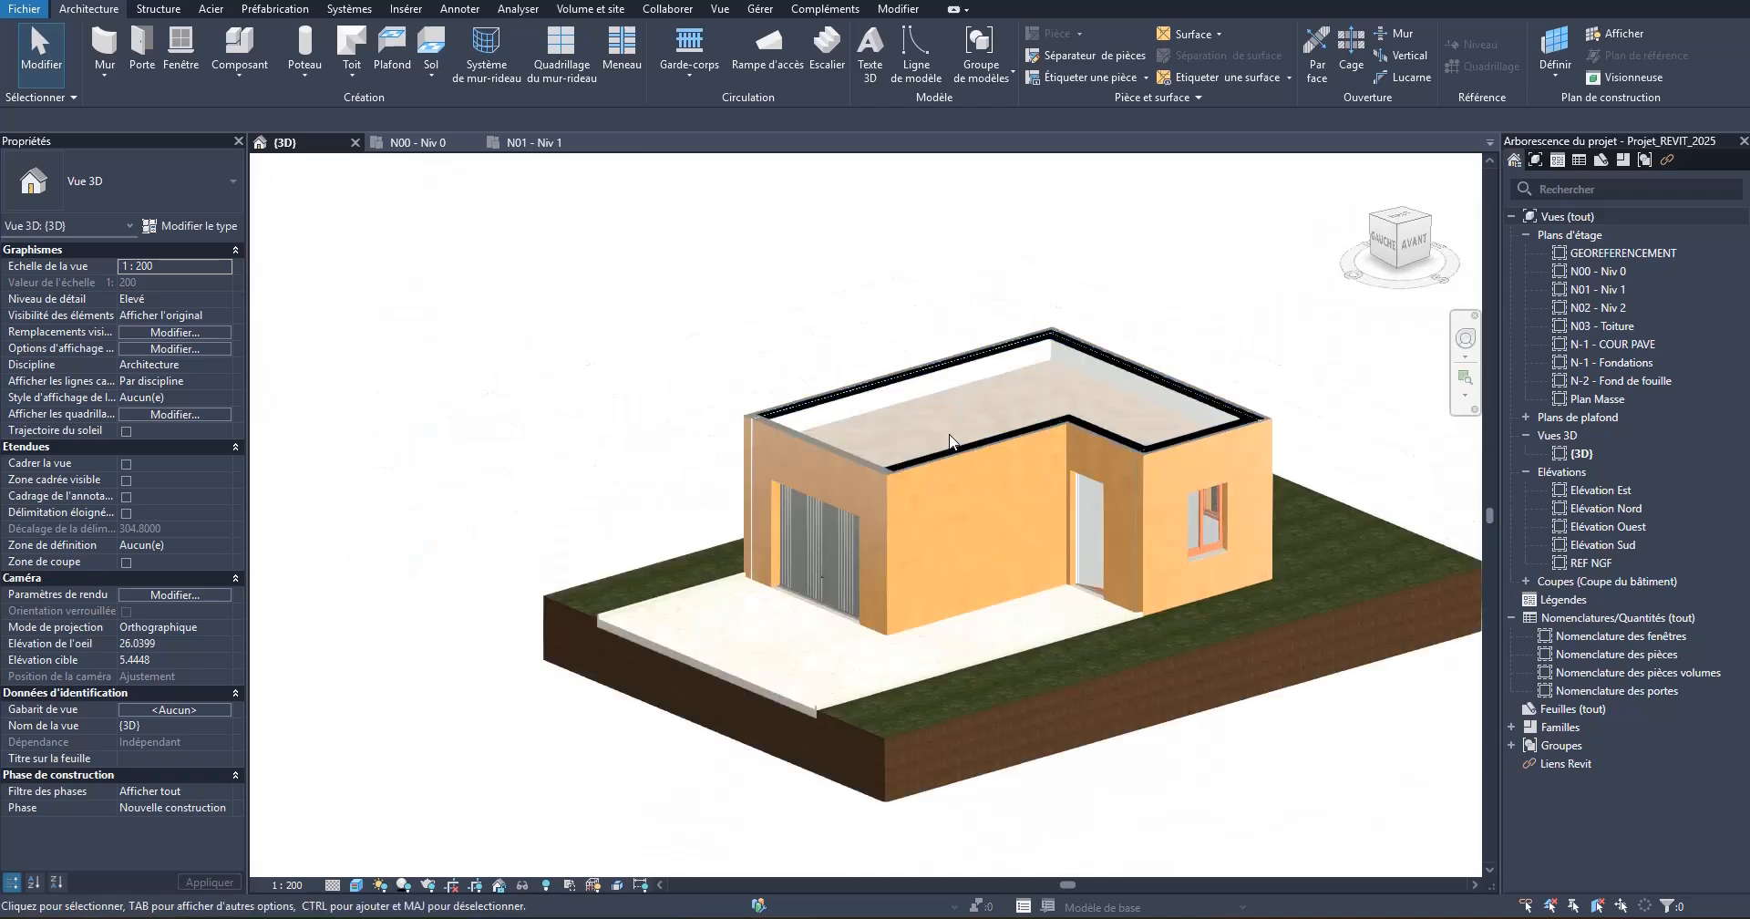
Step: Set the continuous coping's offset from the wall to -0.110
{"action": "middle_click_drag", "start_coordinate": [949, 440], "coordinate": [926, 320], "text": "shift"}
{"action": "scroll", "coordinate": [750, 281], "scroll_direction": "up", "scroll_amount": 8}
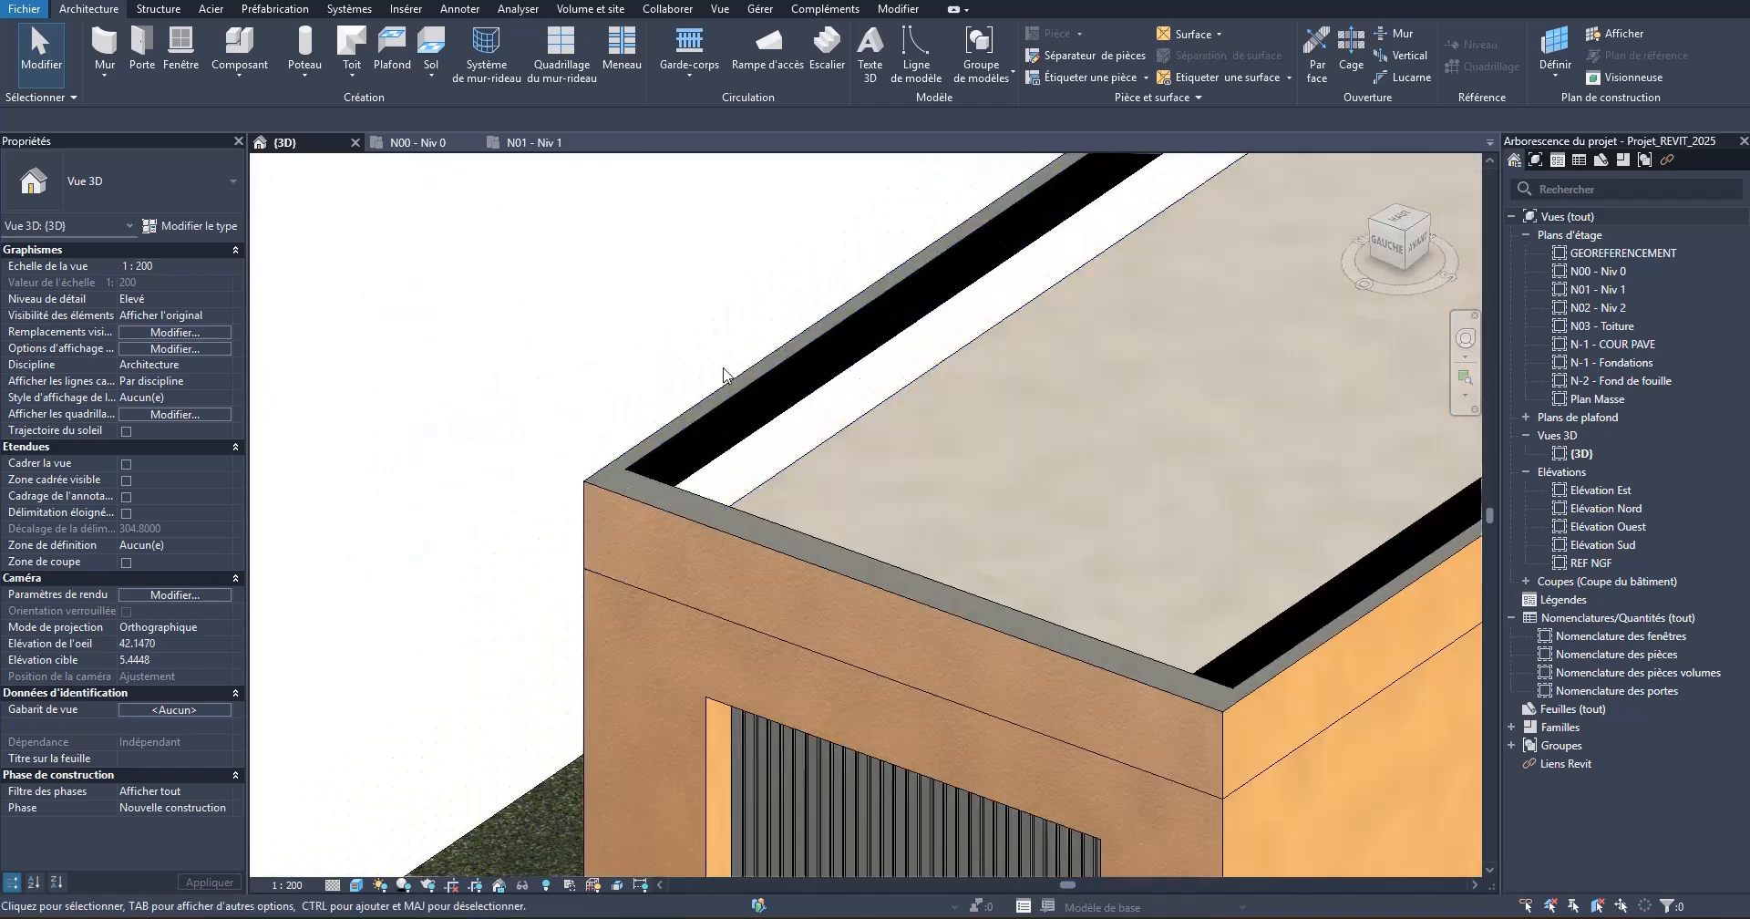
{"action": "left_click", "coordinate": [737, 430]}
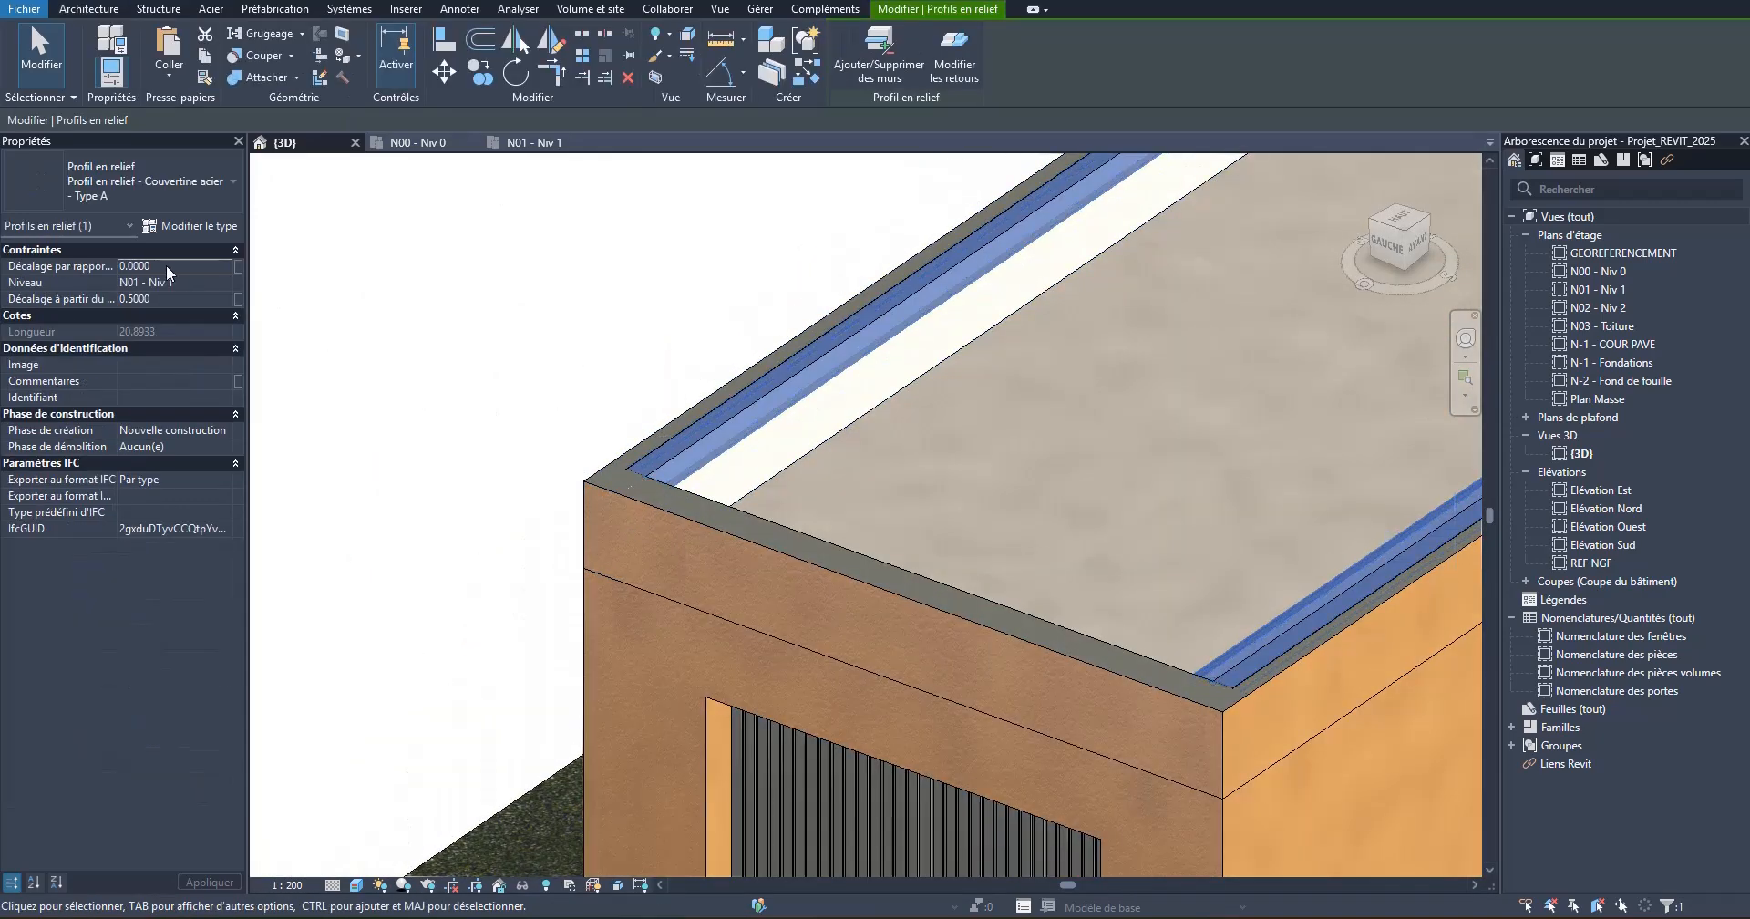
{"action": "left_click", "coordinate": [168, 265]}
{"action": "type", "text": "-0.110"}
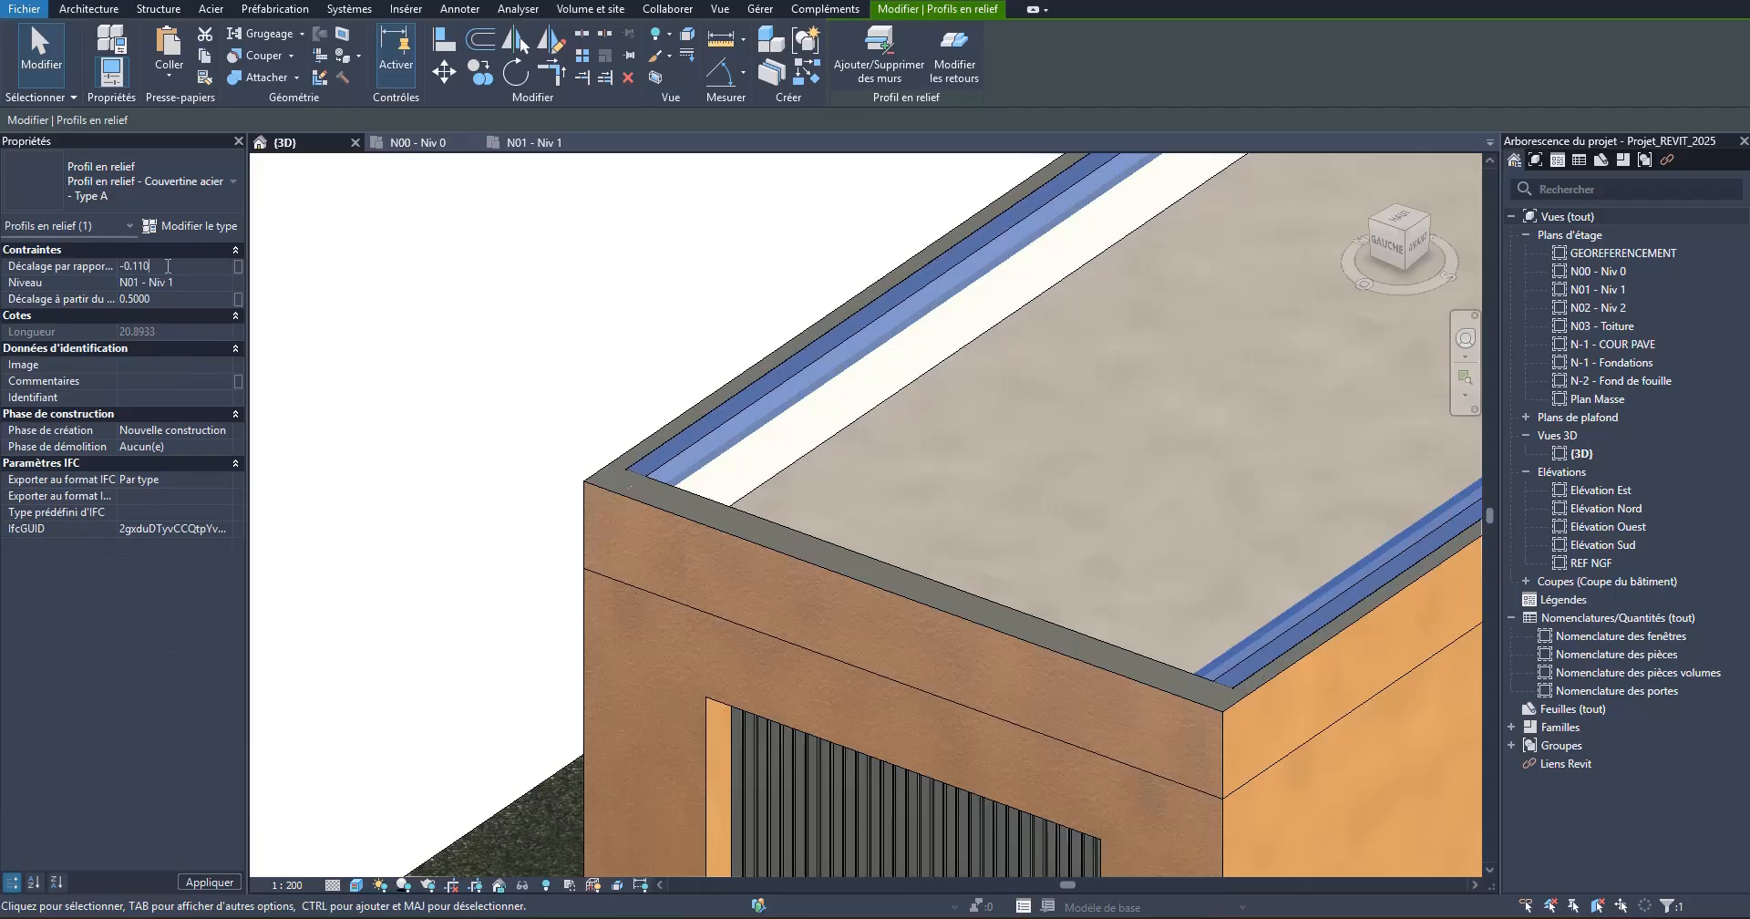
{"action": "key", "text": "Return"}
{"action": "left_click", "coordinate": [482, 337]}
Step: Examine how the re-offset coping sits on the parapet tops around the roof and towards the uncapped garage front
{"action": "scroll", "coordinate": [567, 488], "scroll_direction": "down", "scroll_amount": 5}
{"action": "scroll", "coordinate": [989, 410], "scroll_direction": "up", "scroll_amount": 3}
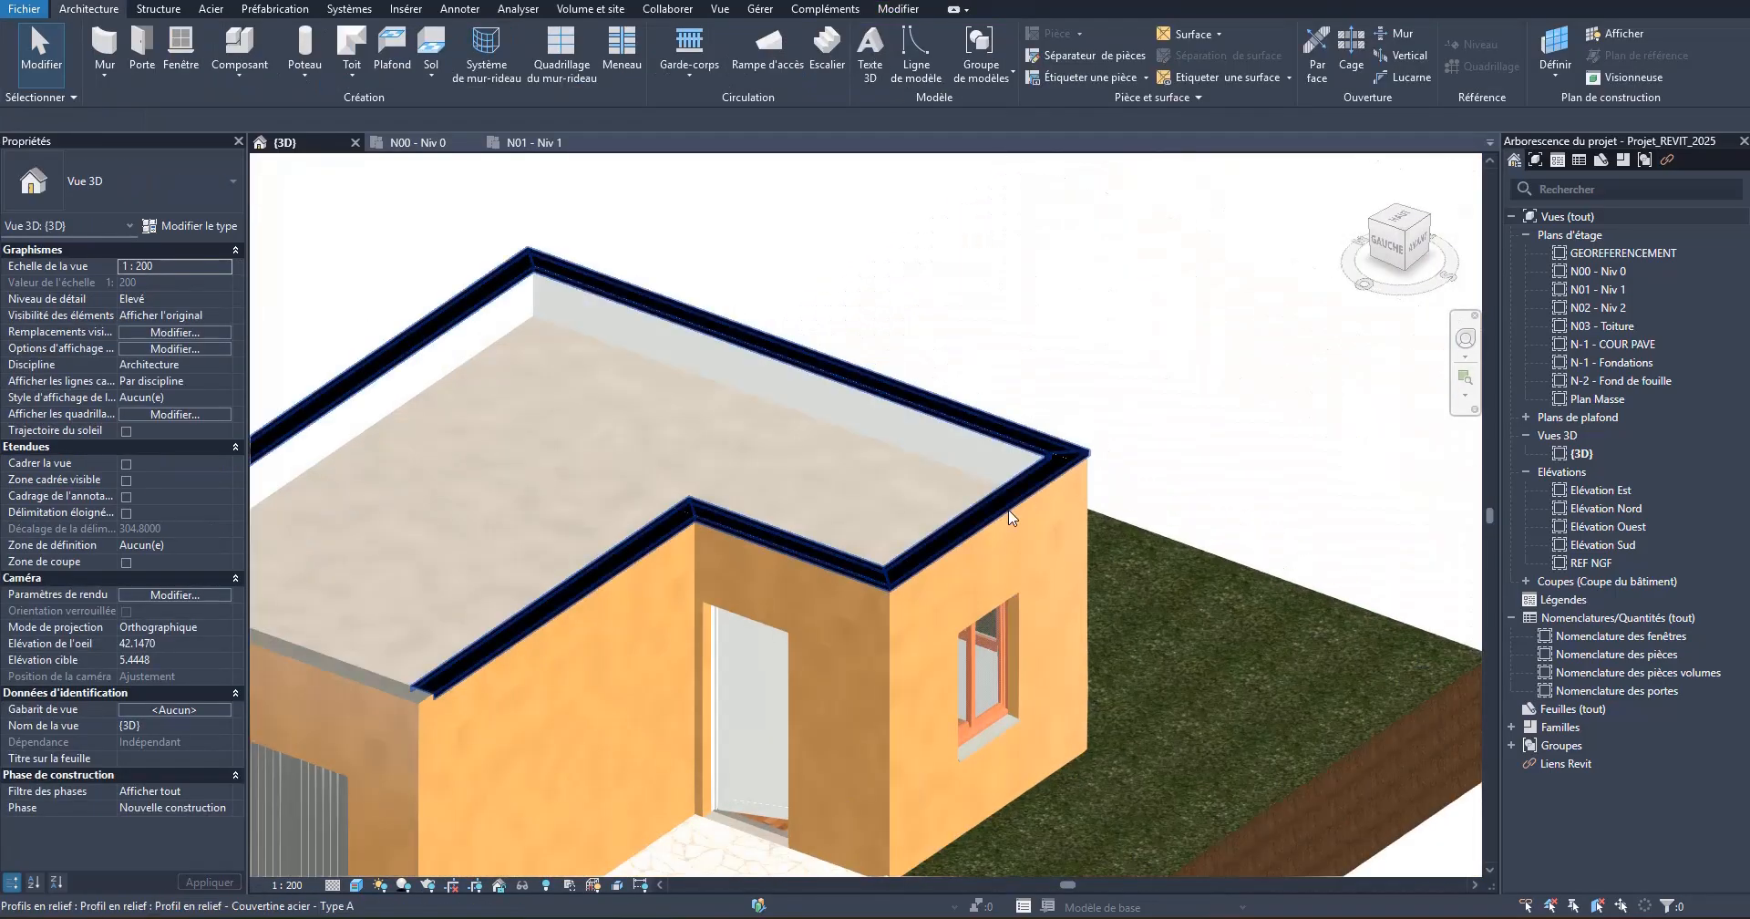
{"action": "scroll", "coordinate": [1057, 430], "scroll_direction": "up", "scroll_amount": 3}
{"action": "scroll", "coordinate": [1109, 472], "scroll_direction": "down", "scroll_amount": 4}
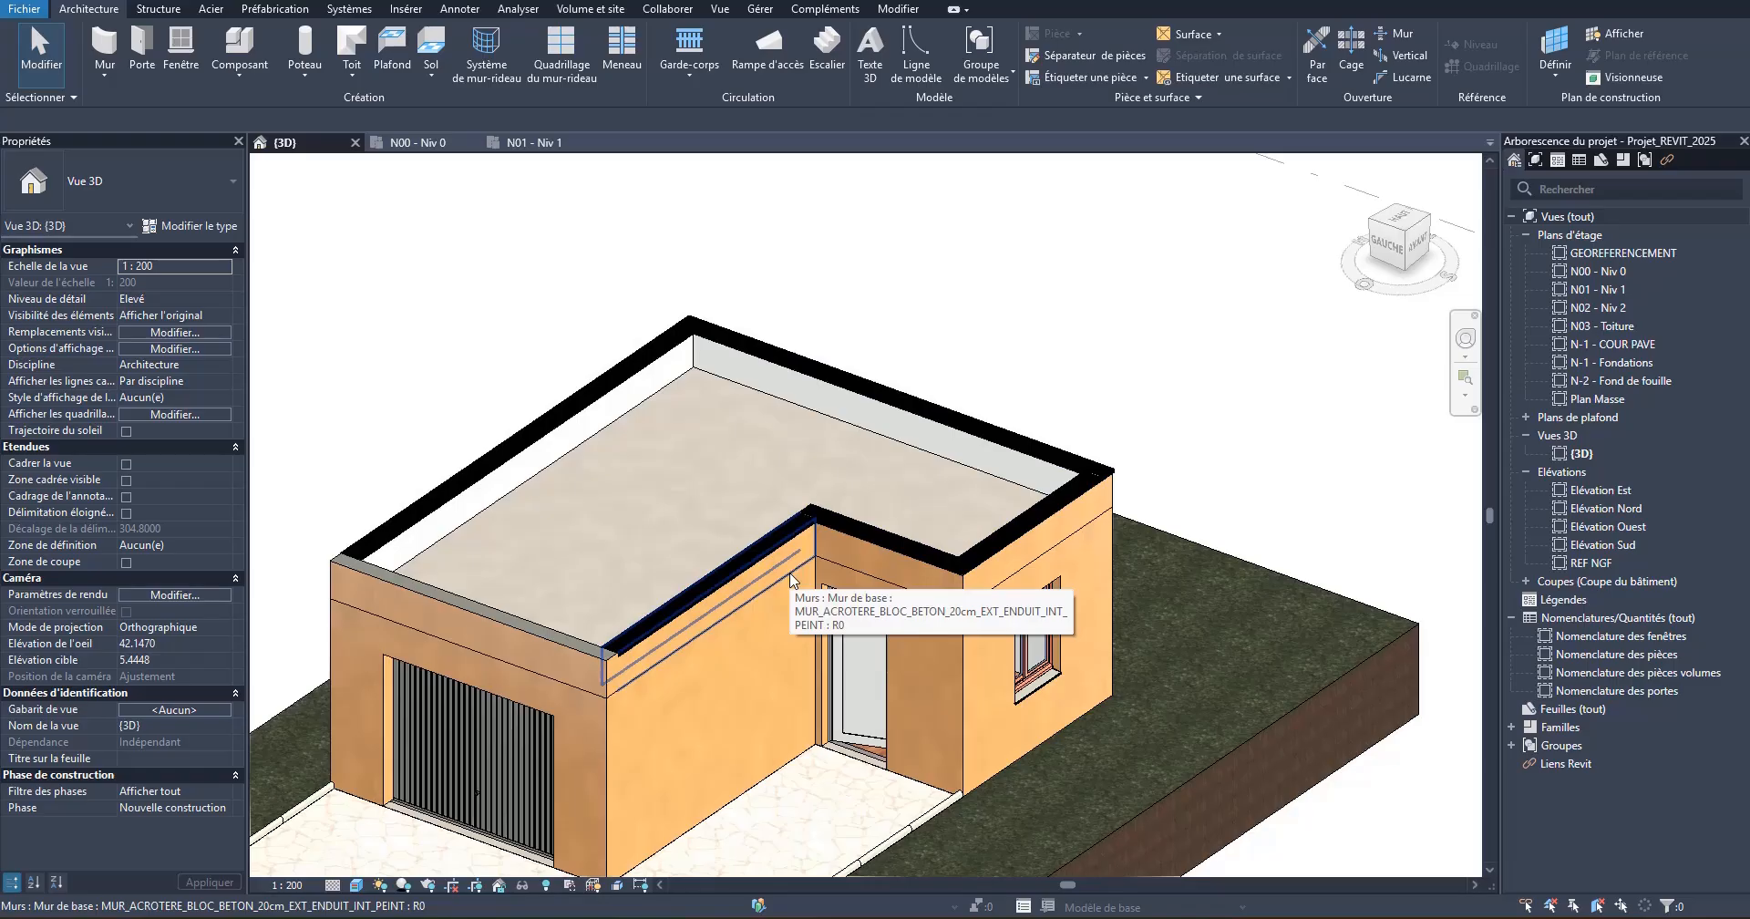
{"action": "scroll", "coordinate": [424, 511], "scroll_direction": "up", "scroll_amount": 3}
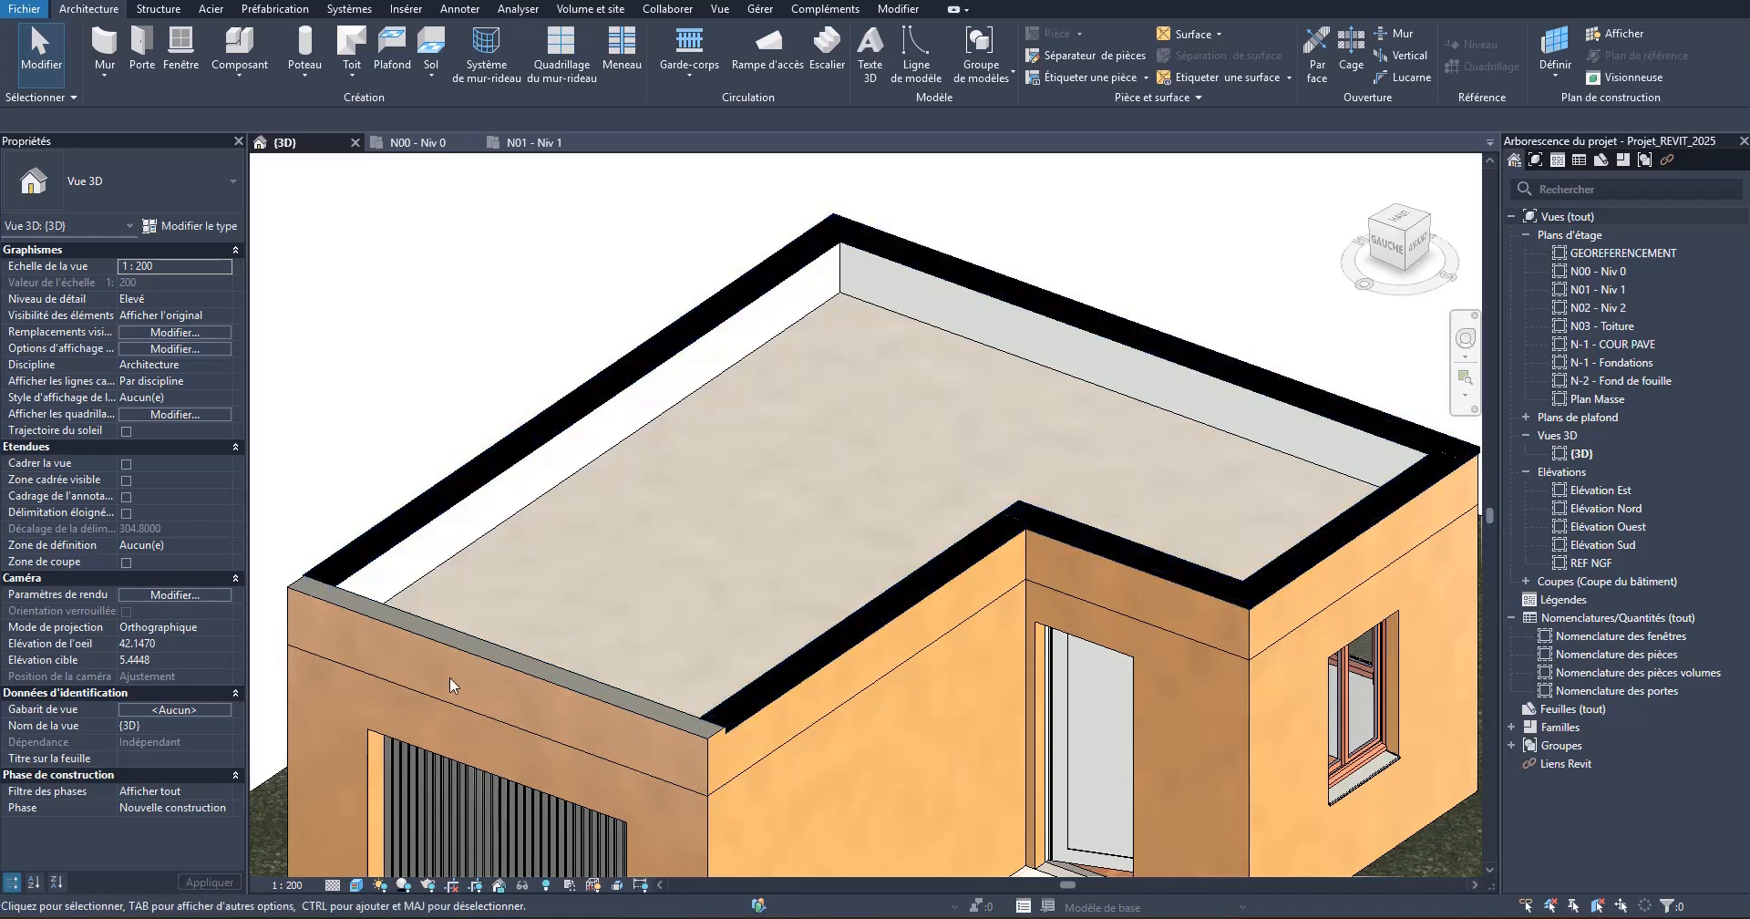
{"action": "scroll", "coordinate": [410, 606], "scroll_direction": "up", "scroll_amount": 4}
Step: Duplicate the wall type of the parapet above the garage door as MUR_ACROTERE_BLOC_BETON_20cm_EXT_ENDUIT_INT_PEINT_COUVERTINE
{"action": "left_click", "coordinate": [434, 563]}
{"action": "scroll", "coordinate": [475, 483], "scroll_direction": "down", "scroll_amount": 2}
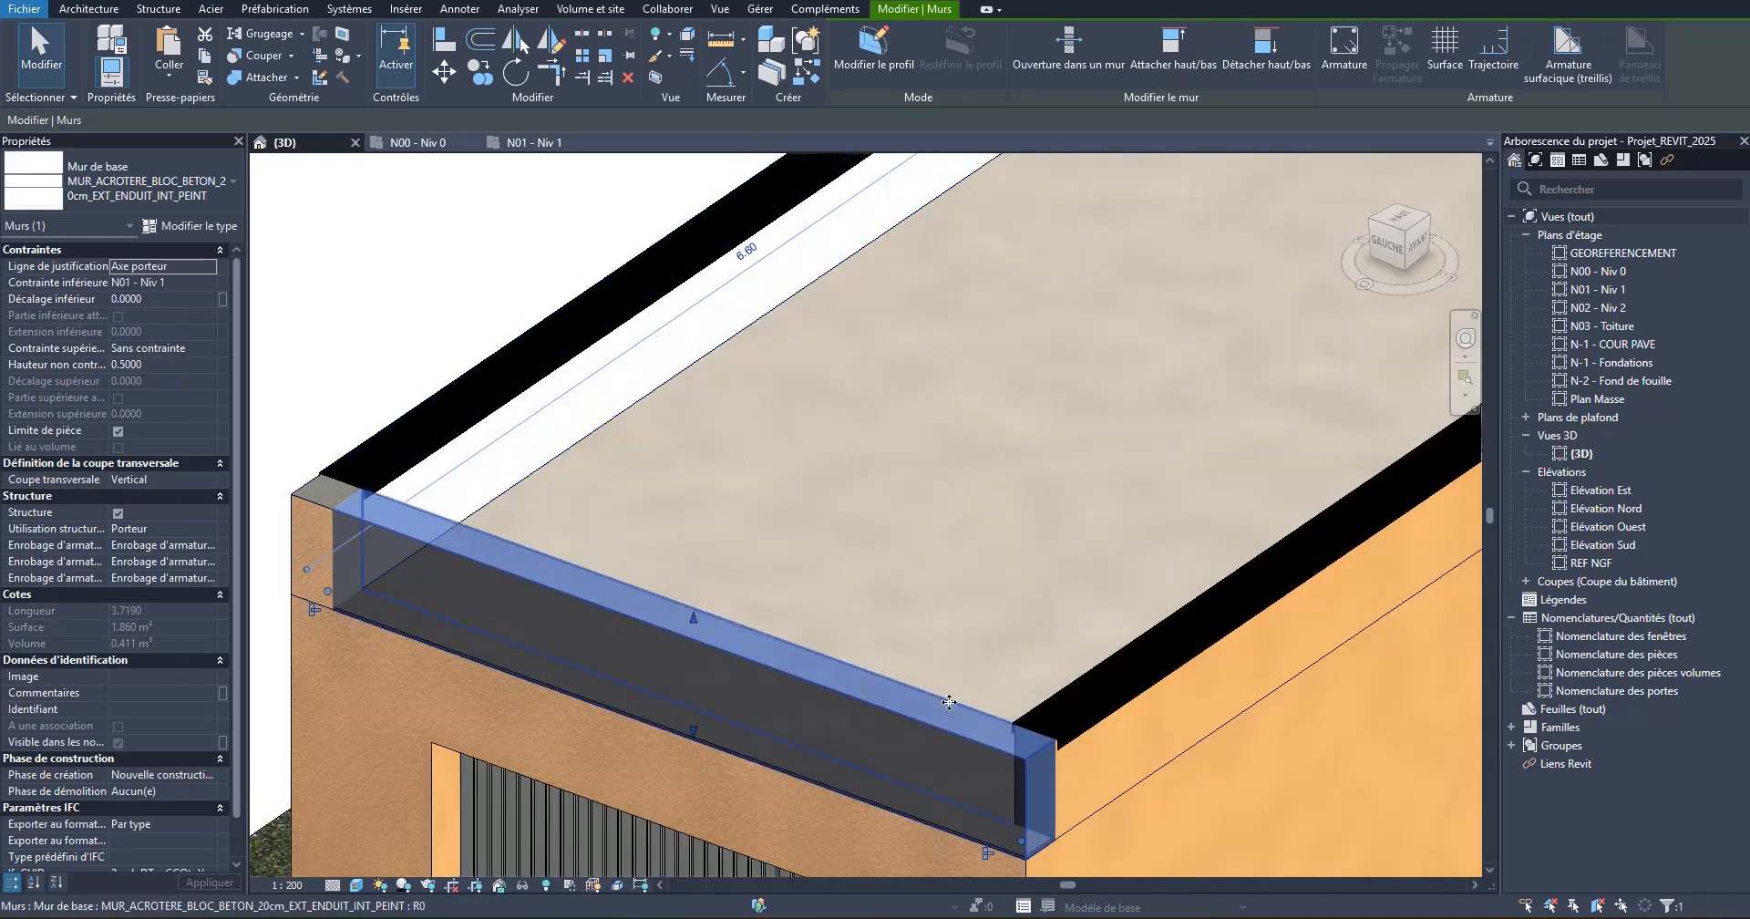
{"action": "scroll", "coordinate": [524, 618], "scroll_direction": "down", "scroll_amount": 5}
{"action": "scroll", "coordinate": [499, 572], "scroll_direction": "up", "scroll_amount": 6}
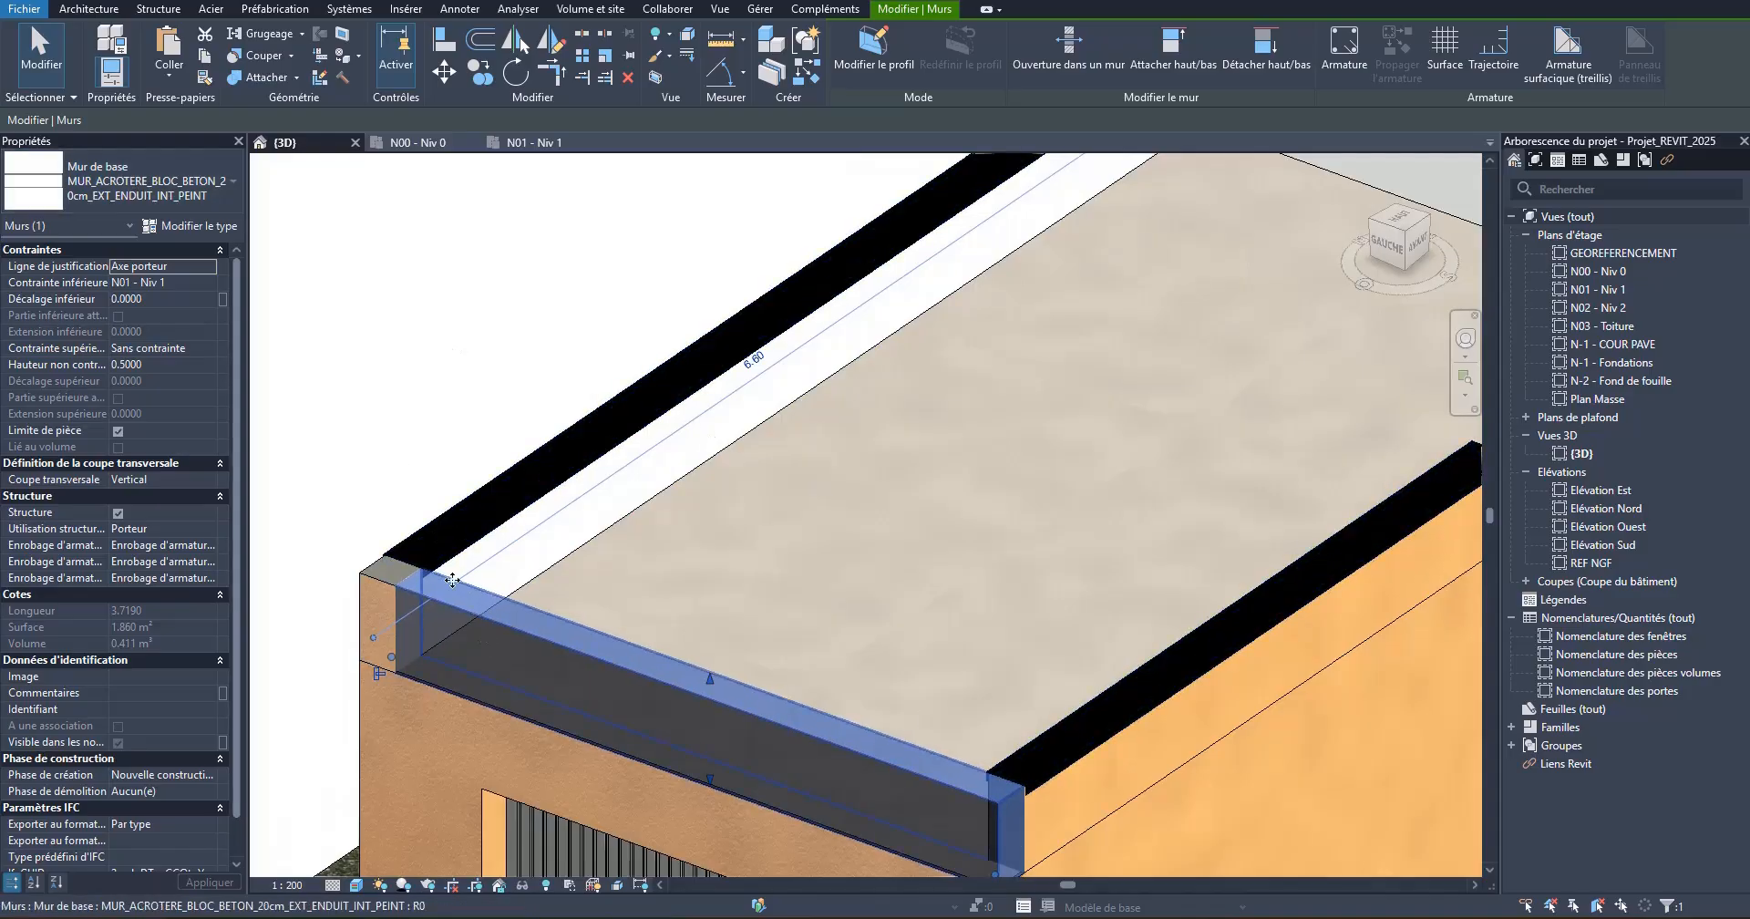
{"action": "left_click", "coordinate": [193, 226]}
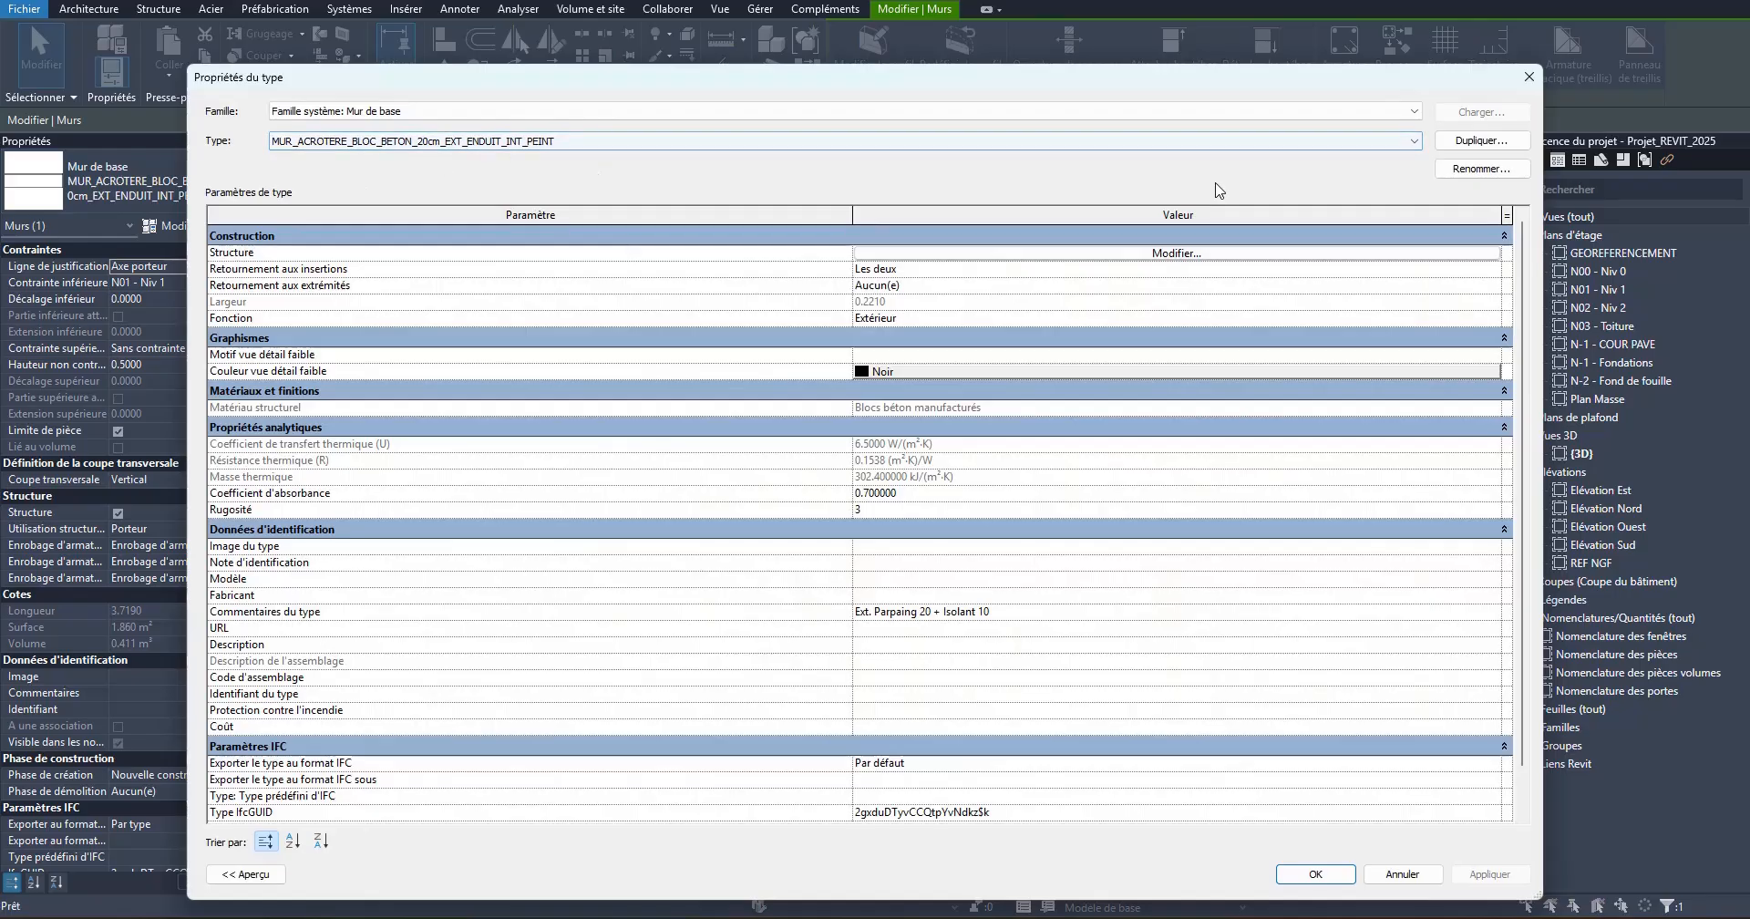
{"action": "left_click", "coordinate": [1519, 146]}
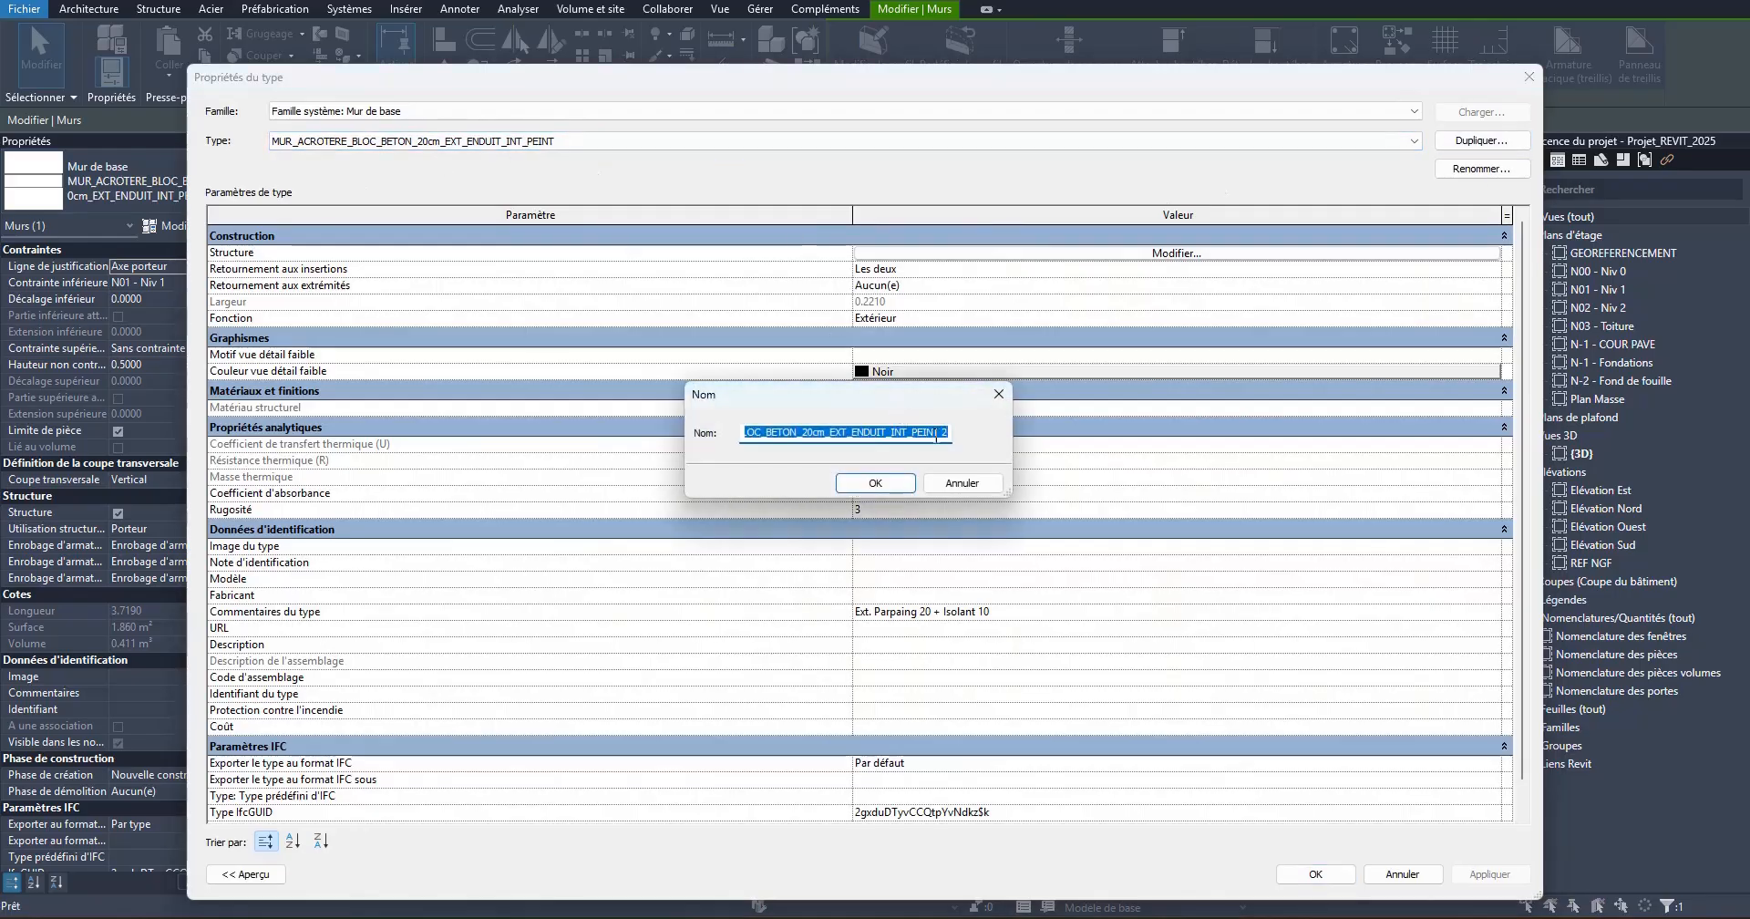
{"action": "double_click", "coordinate": [942, 432]}
{"action": "type", "text": "_"}
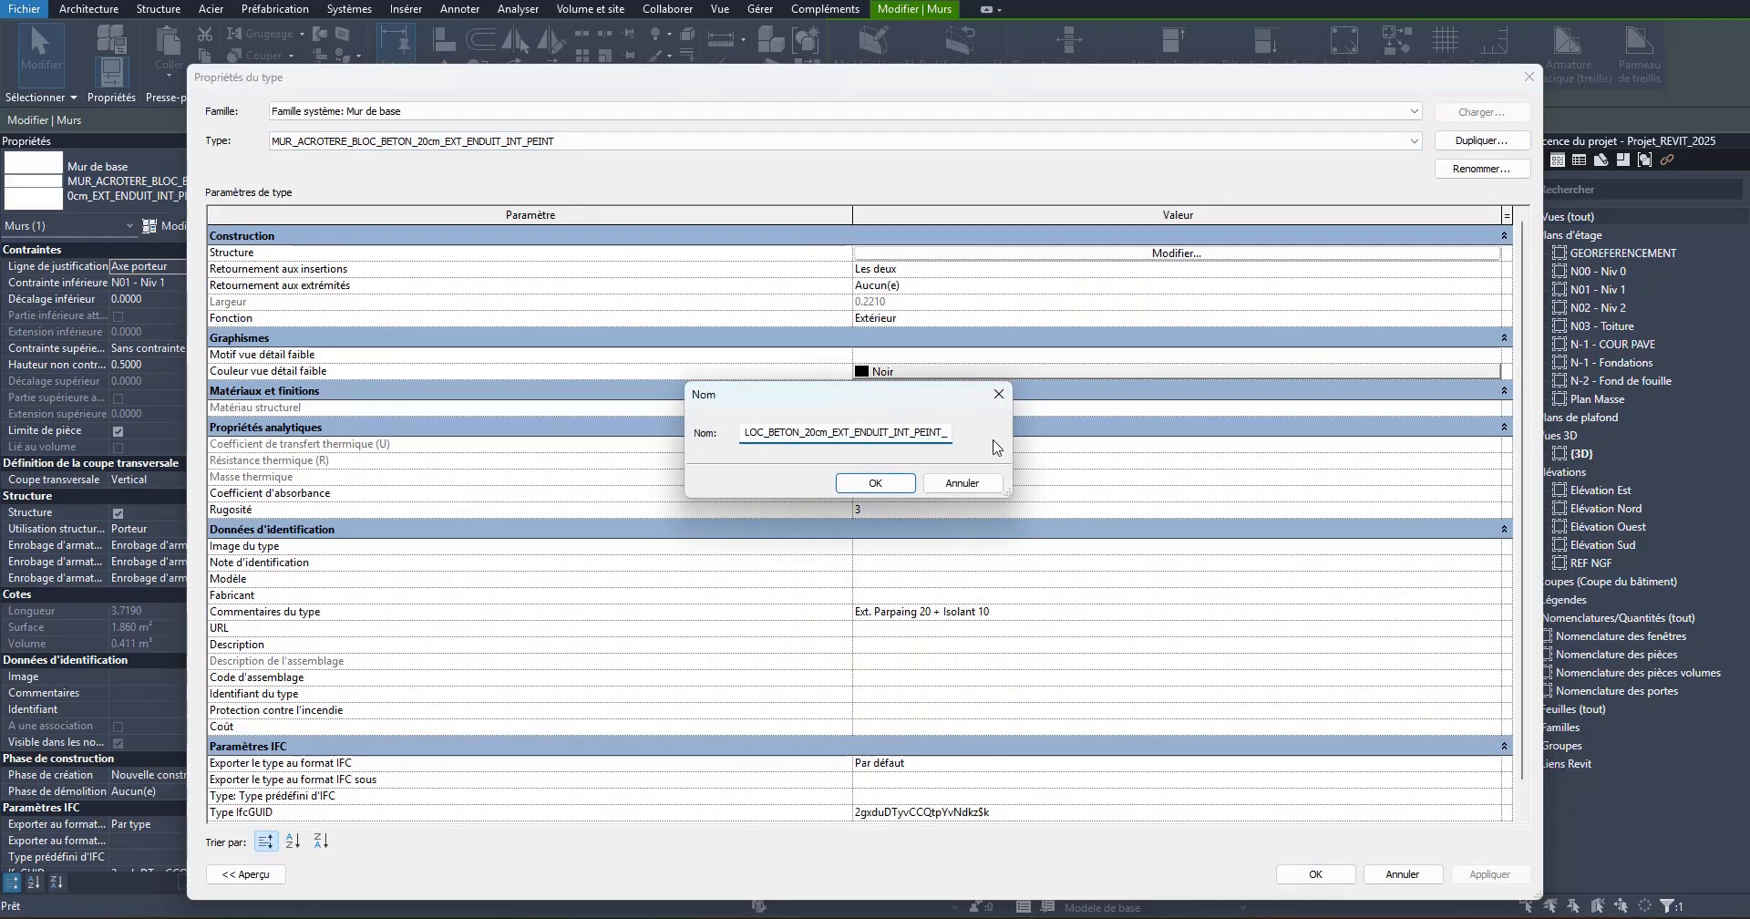
{"action": "type", "text": "COUVERTINE"}
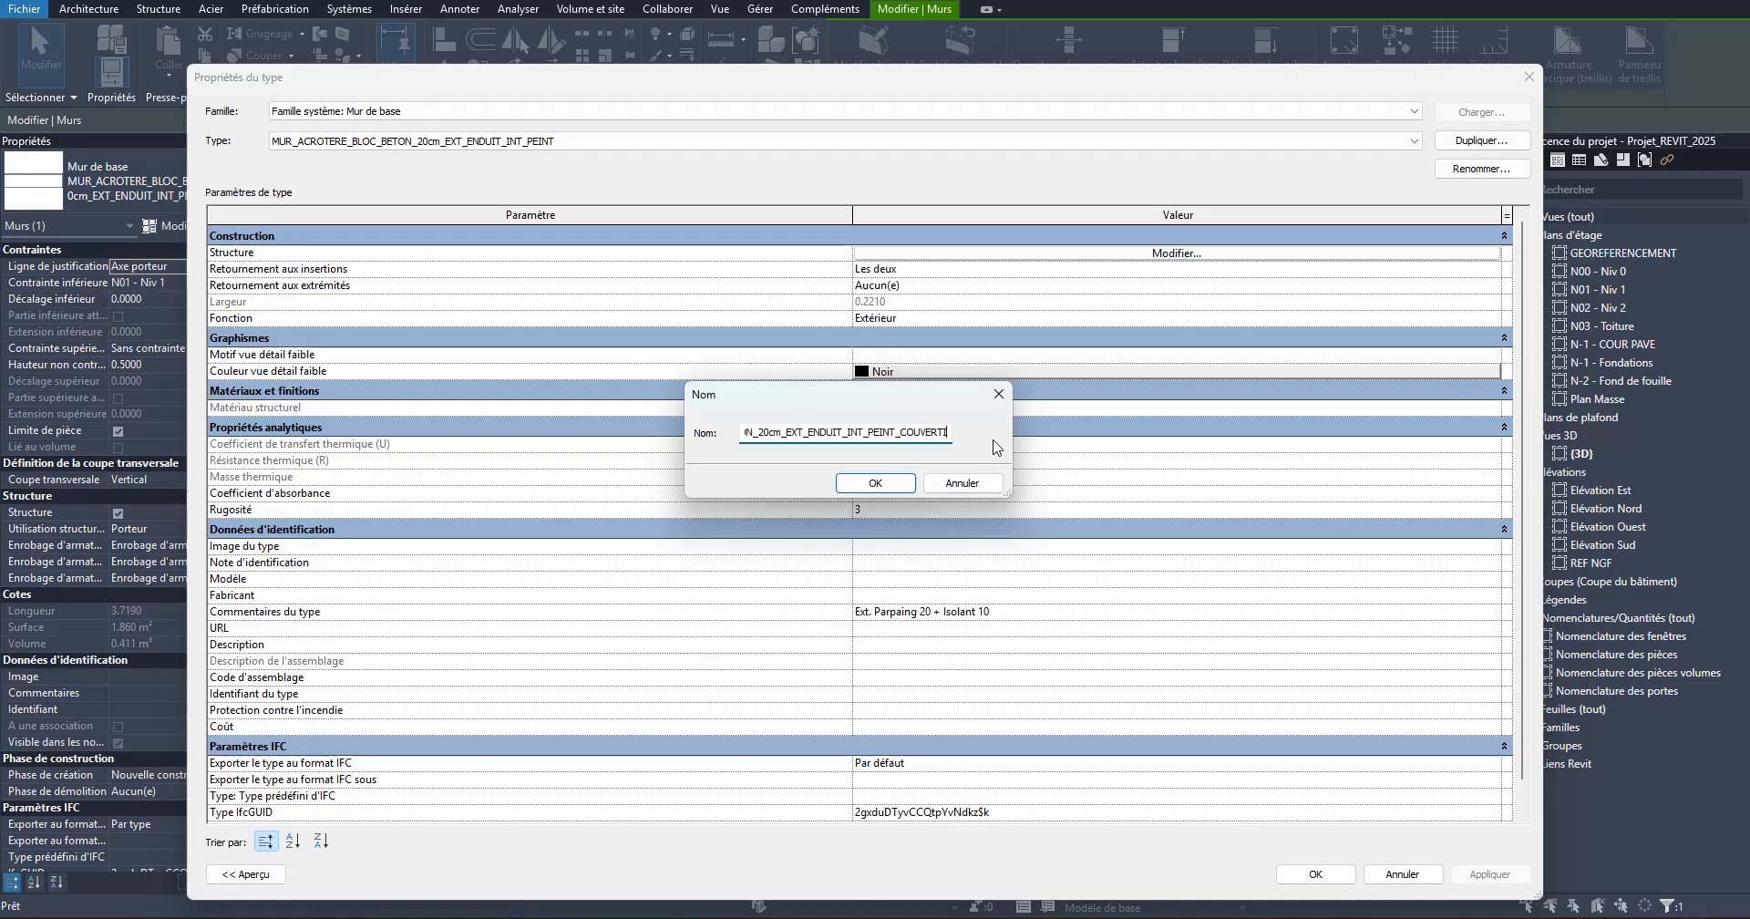
{"action": "left_click", "coordinate": [876, 484]}
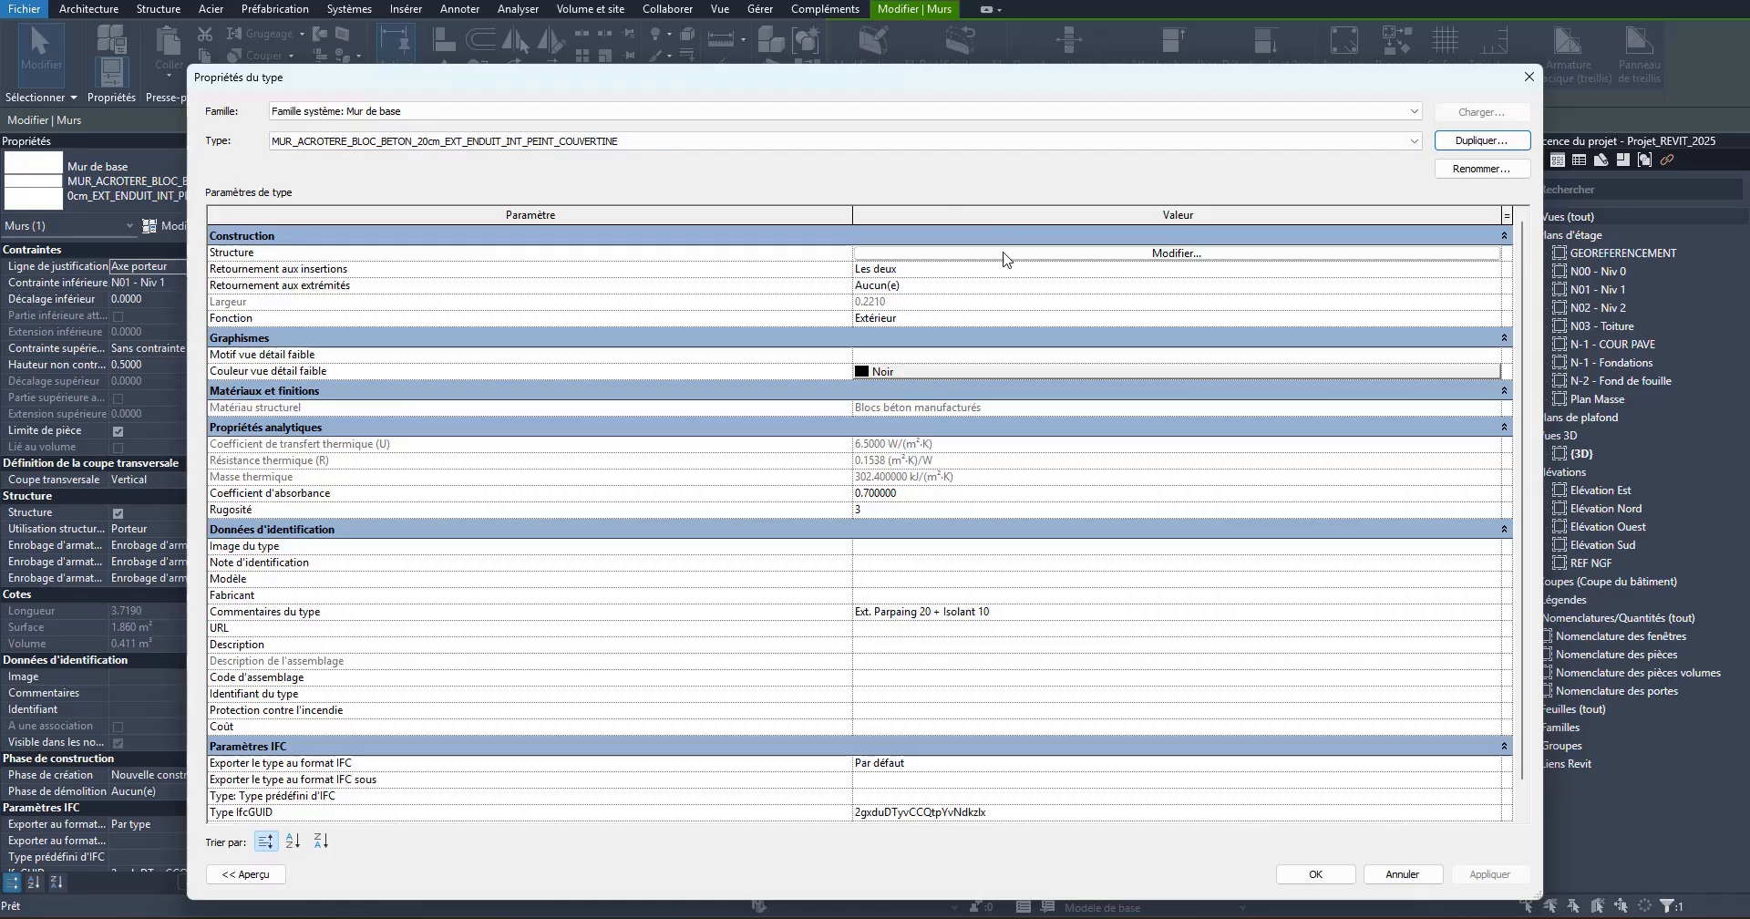
Step: Open the new wall type's layer assembly with its section preview and bring up its wall sweep settings
{"action": "left_click", "coordinate": [1005, 256]}
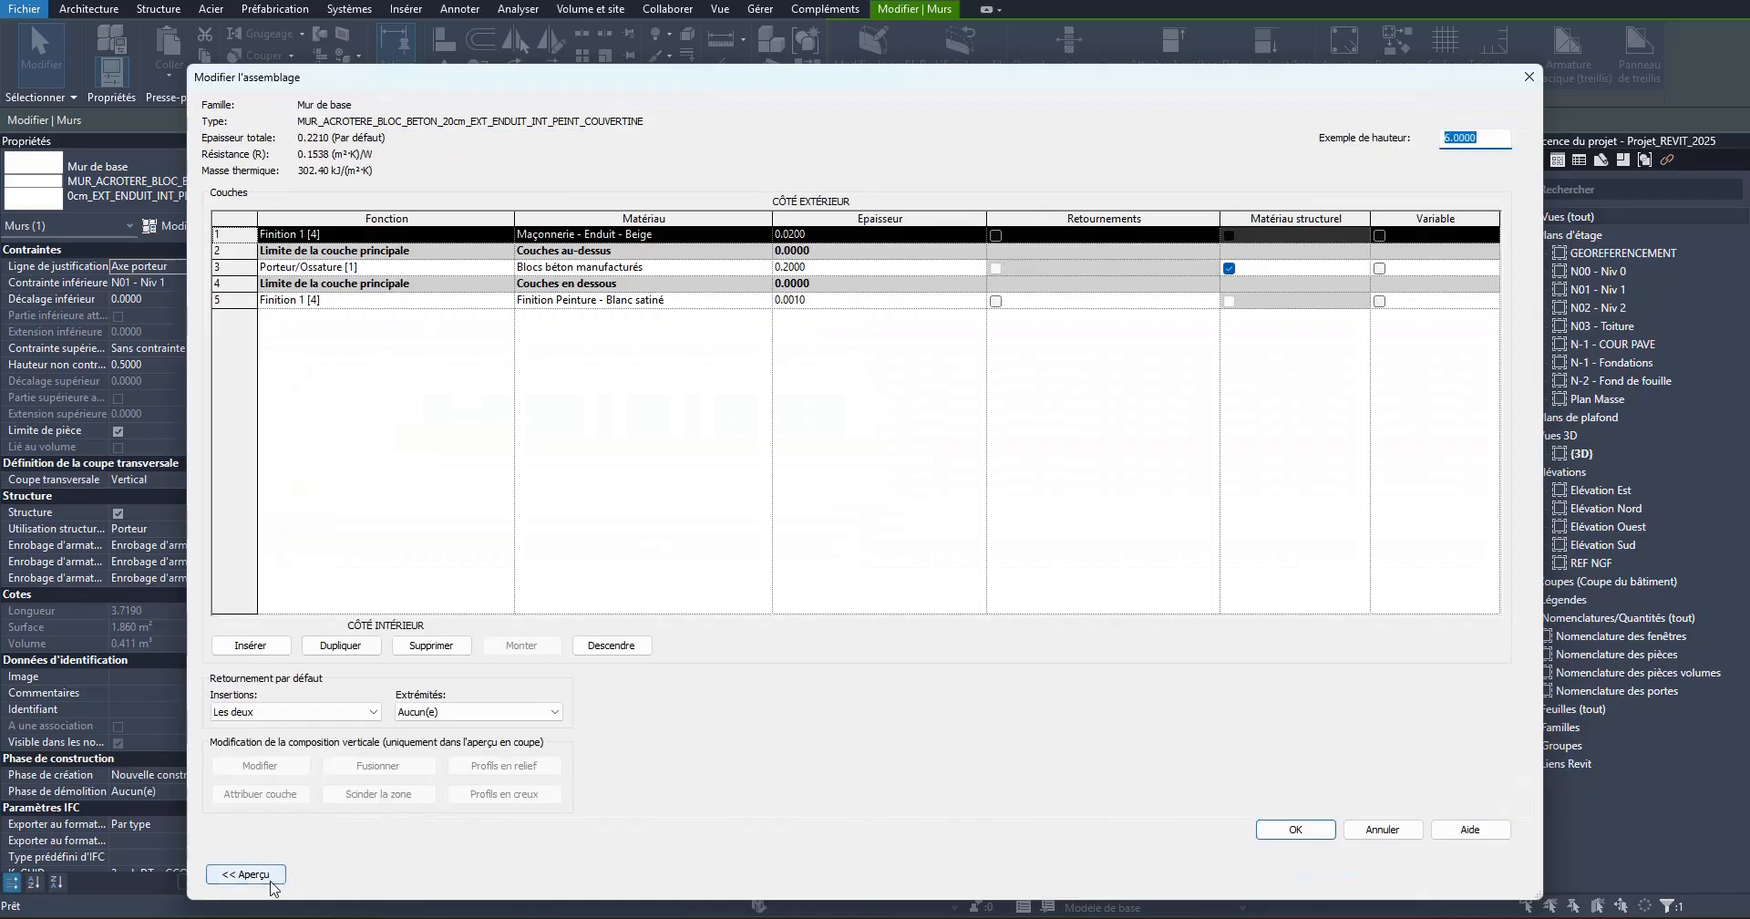
{"action": "left_click", "coordinate": [245, 873]}
{"action": "left_click_drag", "start_coordinate": [517, 70], "coordinate": [611, 64]}
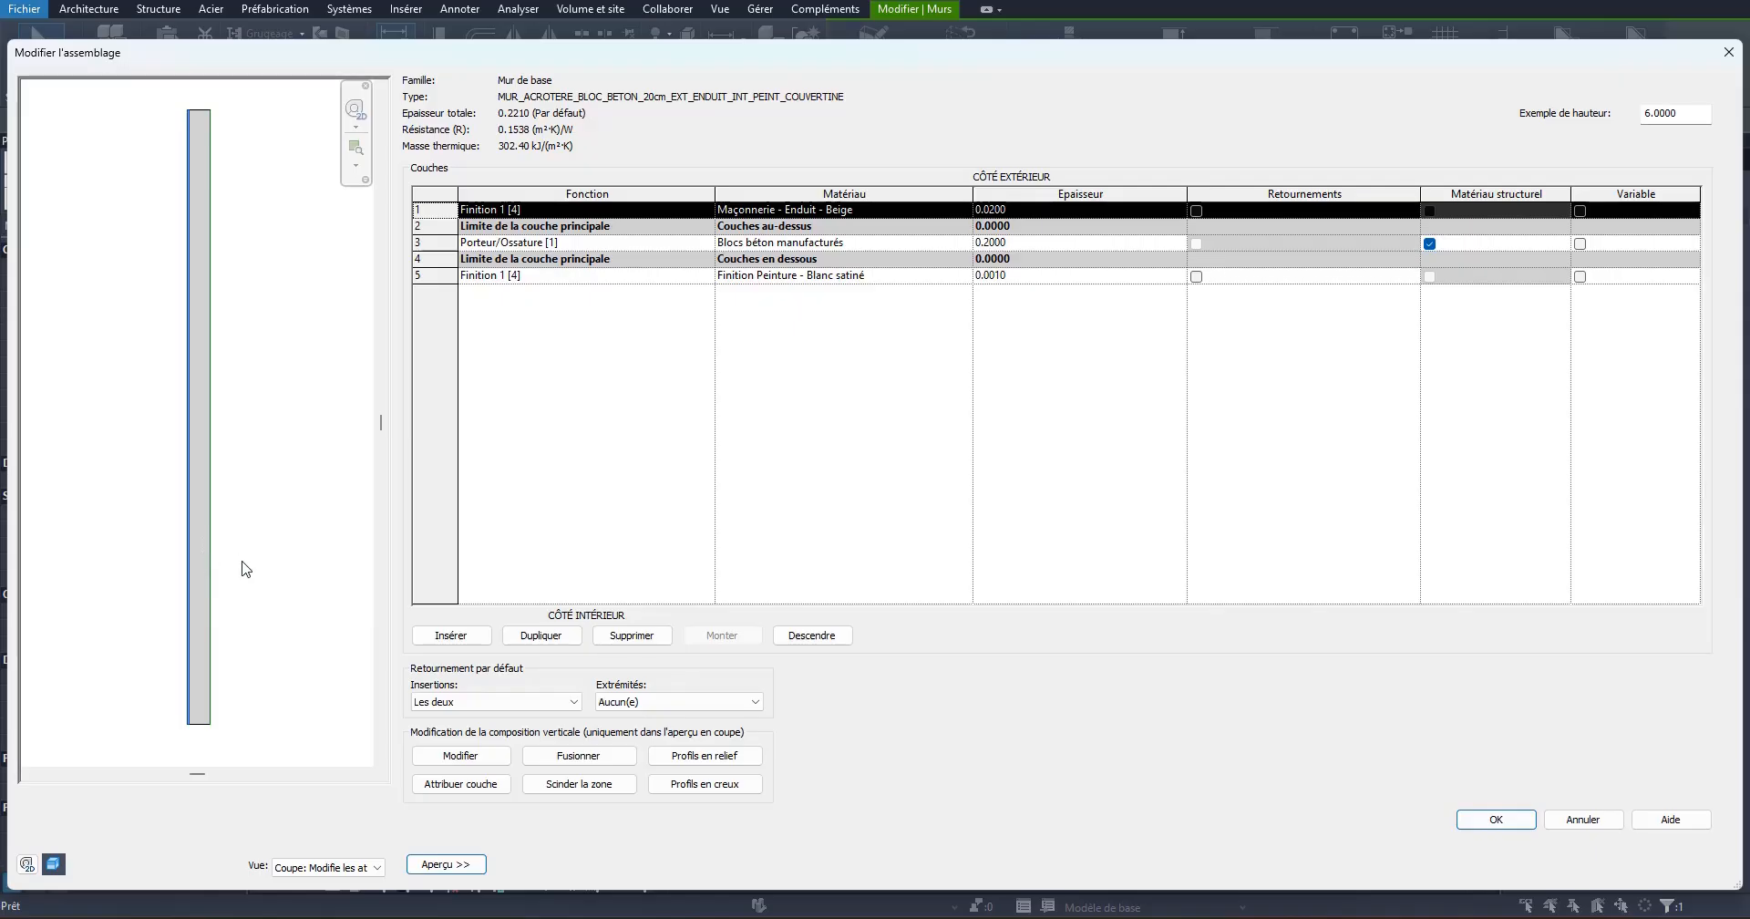
{"action": "left_click", "coordinate": [730, 756]}
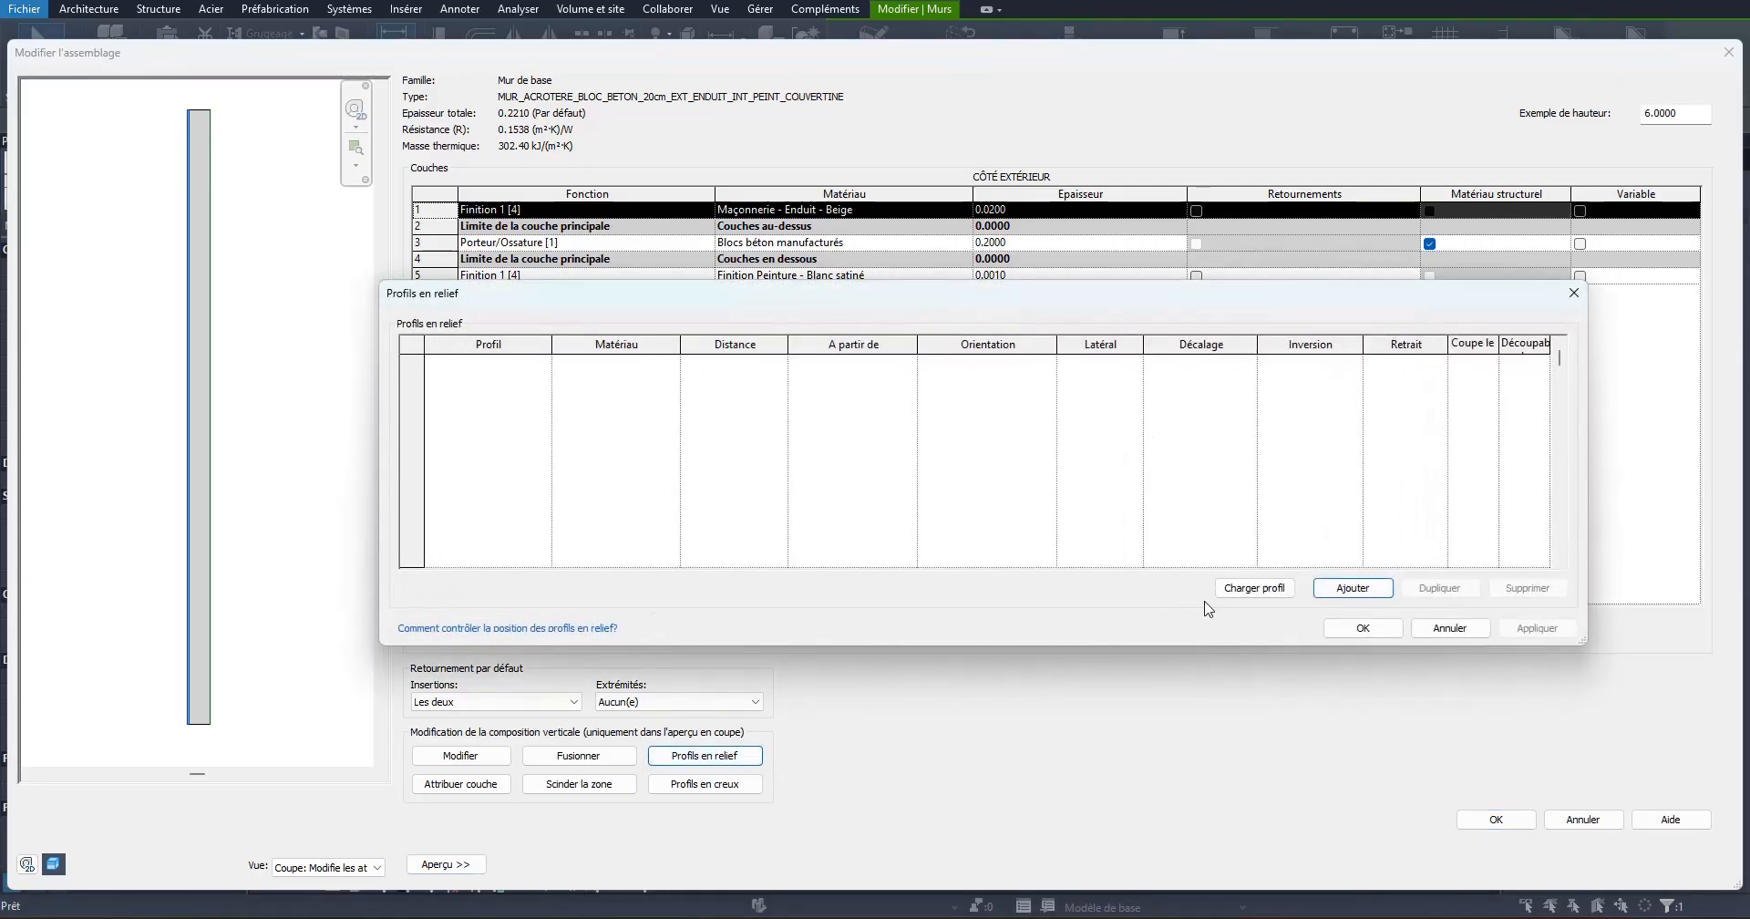
Step: Delete the duplicate profile file Couvertine acier - type A.0001 and load the Couvertine acier - type A profile
{"action": "left_click", "coordinate": [1254, 588]}
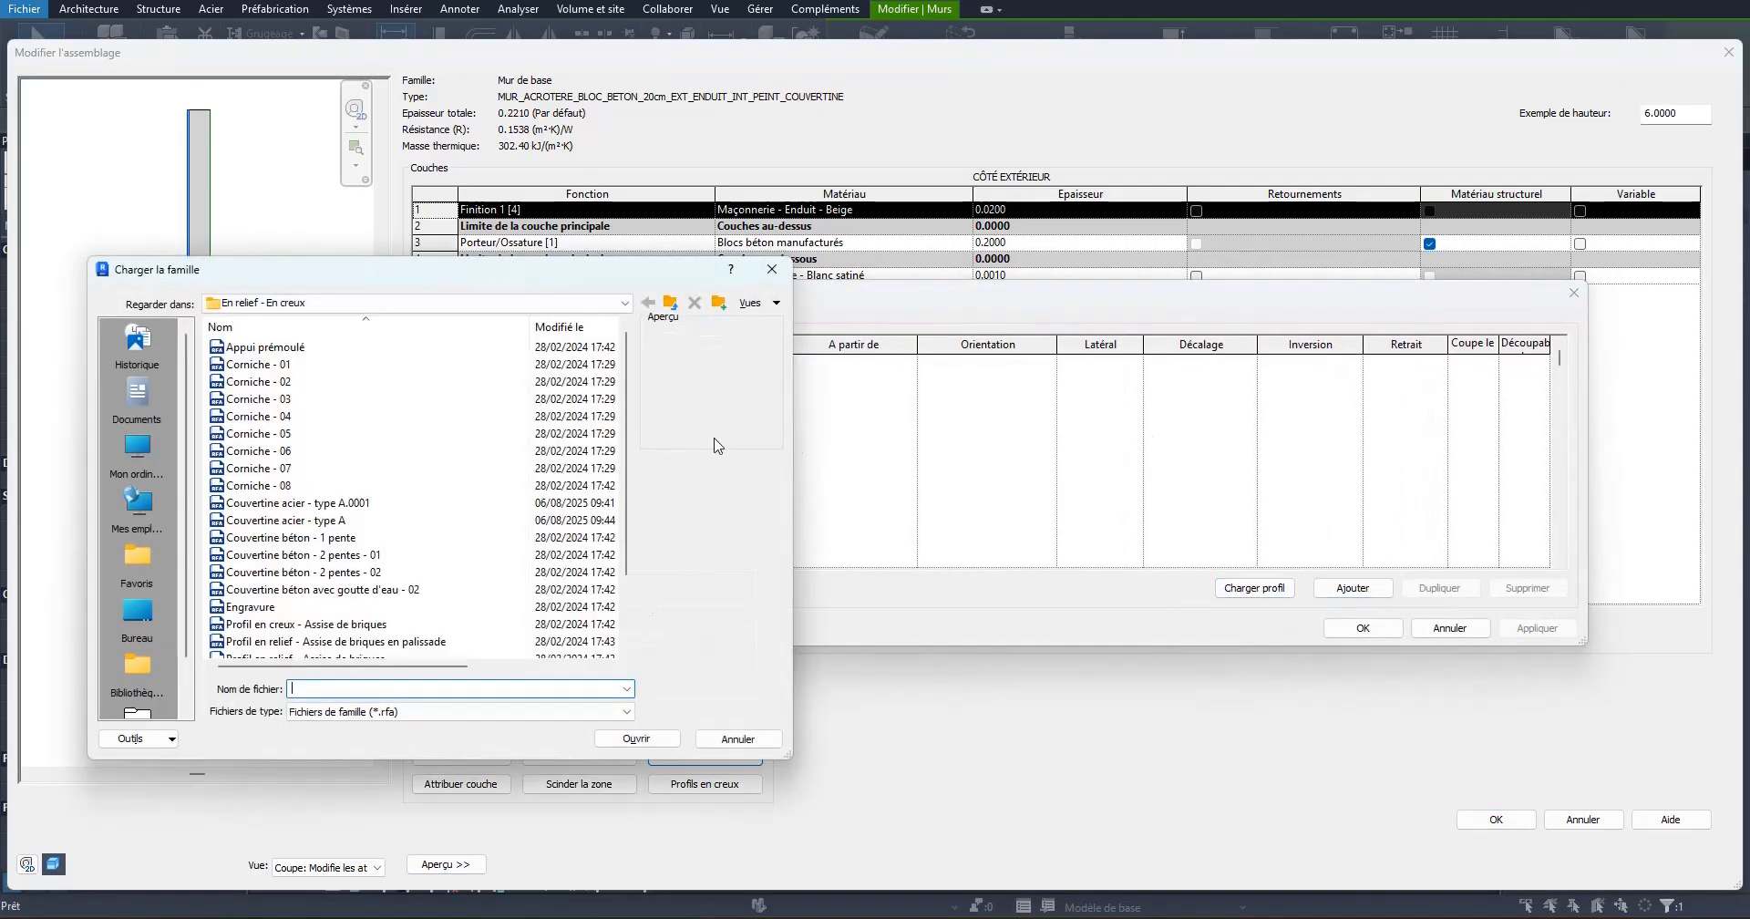
{"action": "left_click", "coordinate": [369, 504]}
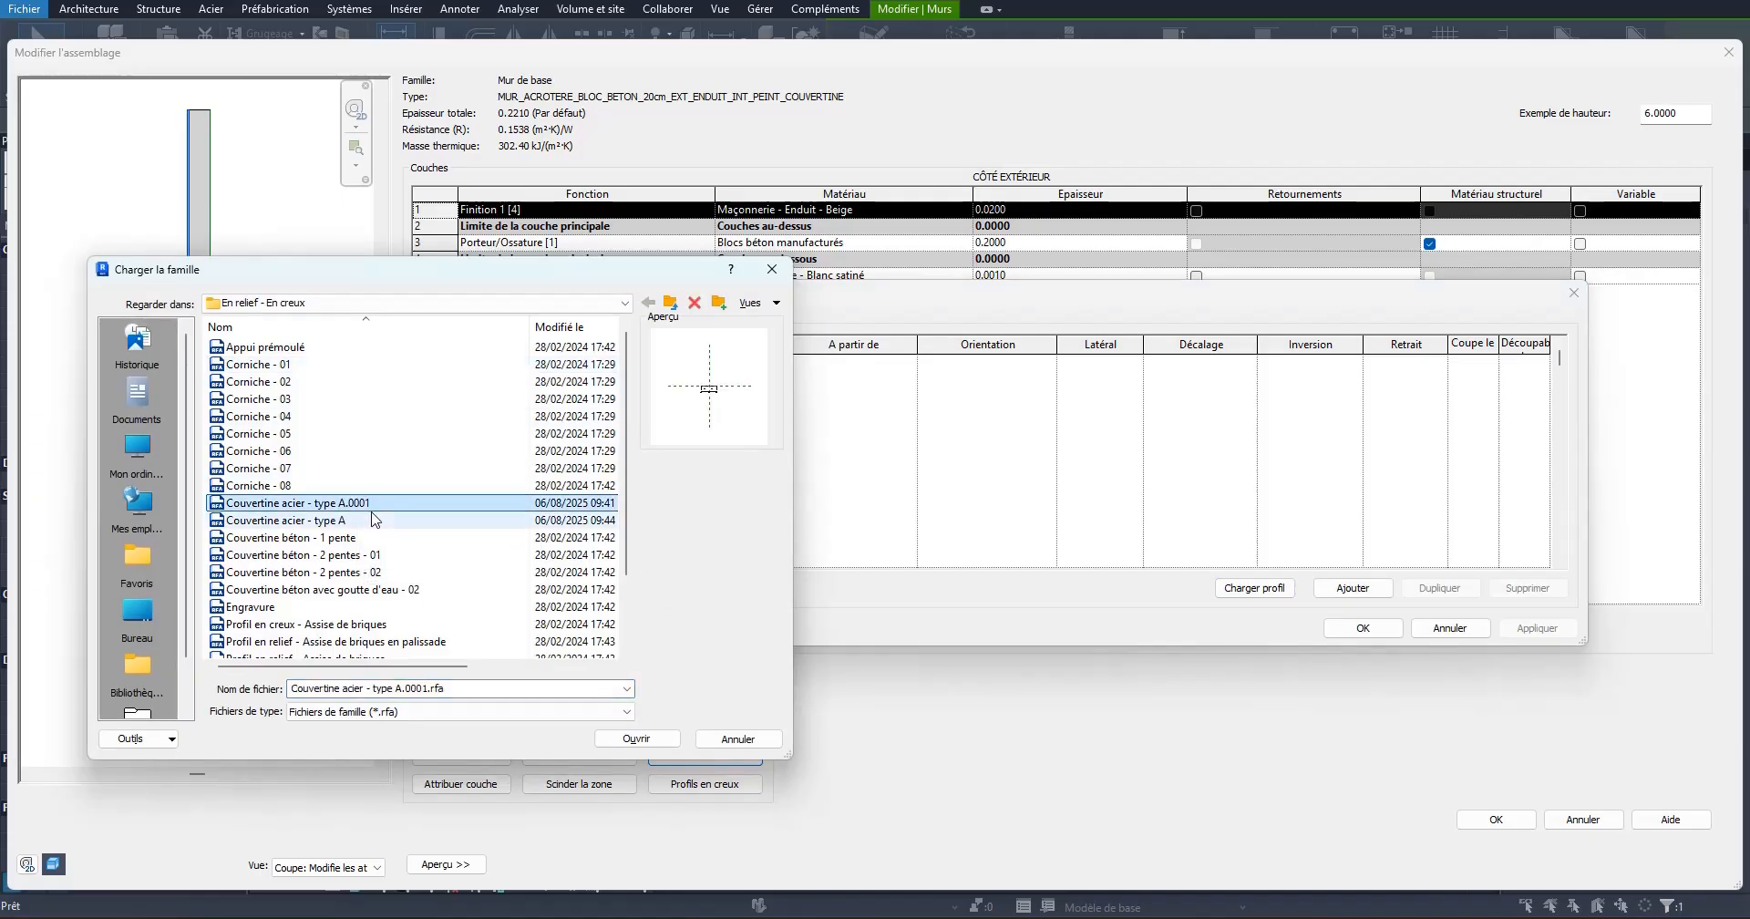
{"action": "key", "text": "Delete"}
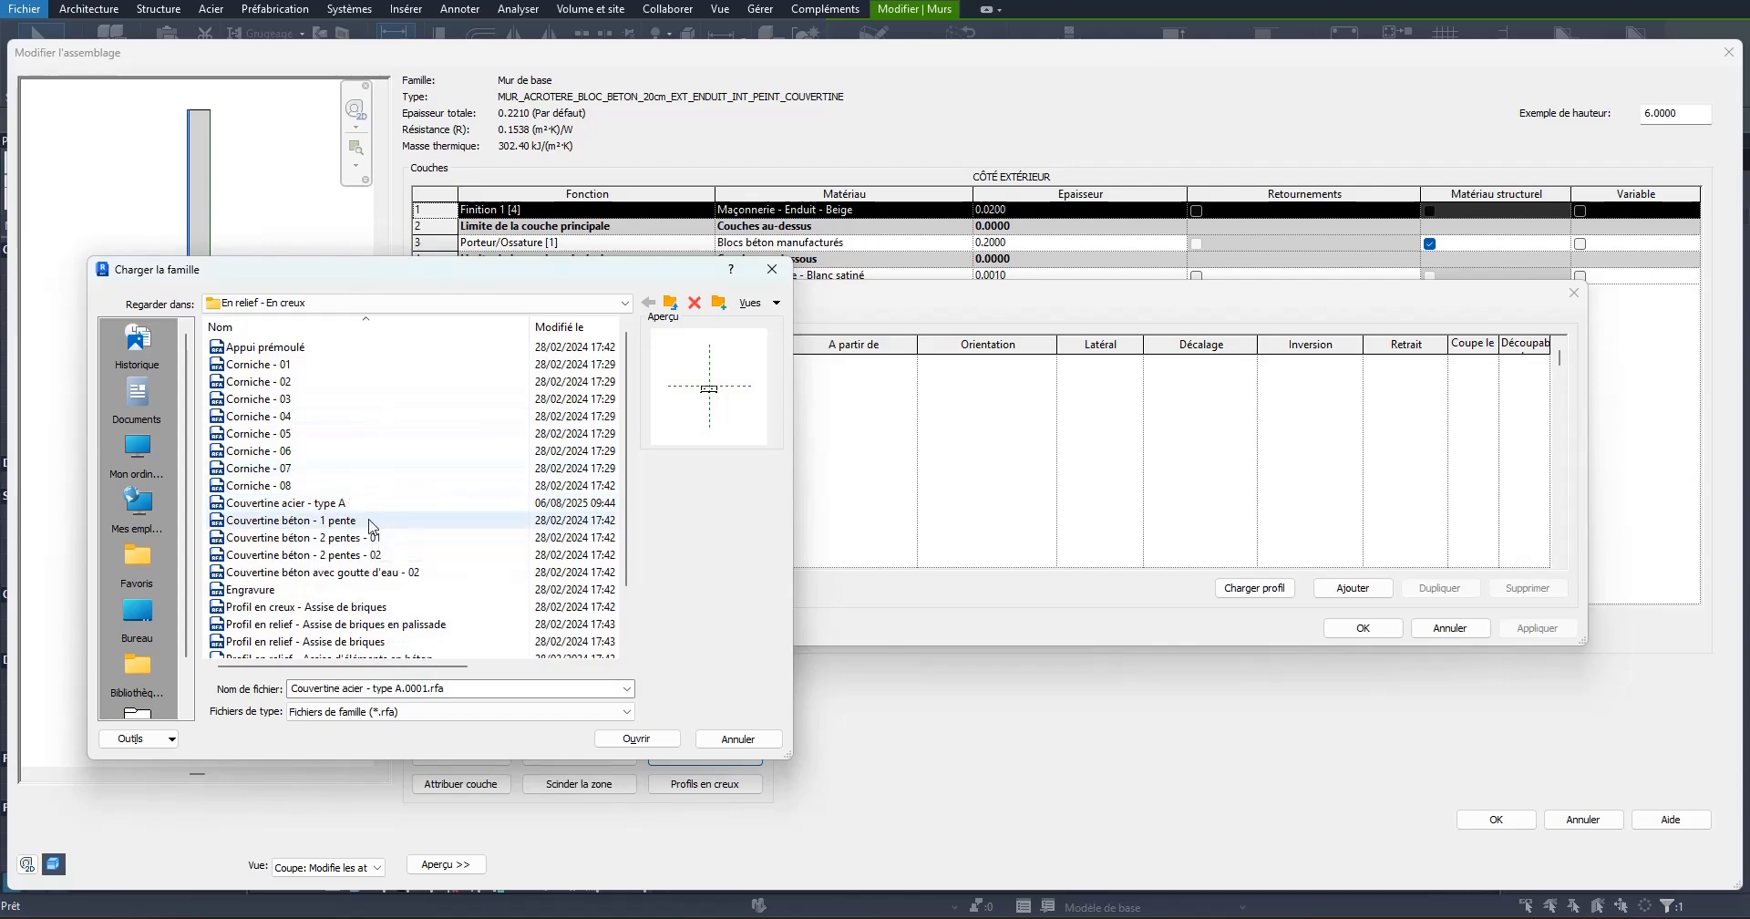
{"action": "left_click", "coordinate": [337, 508]}
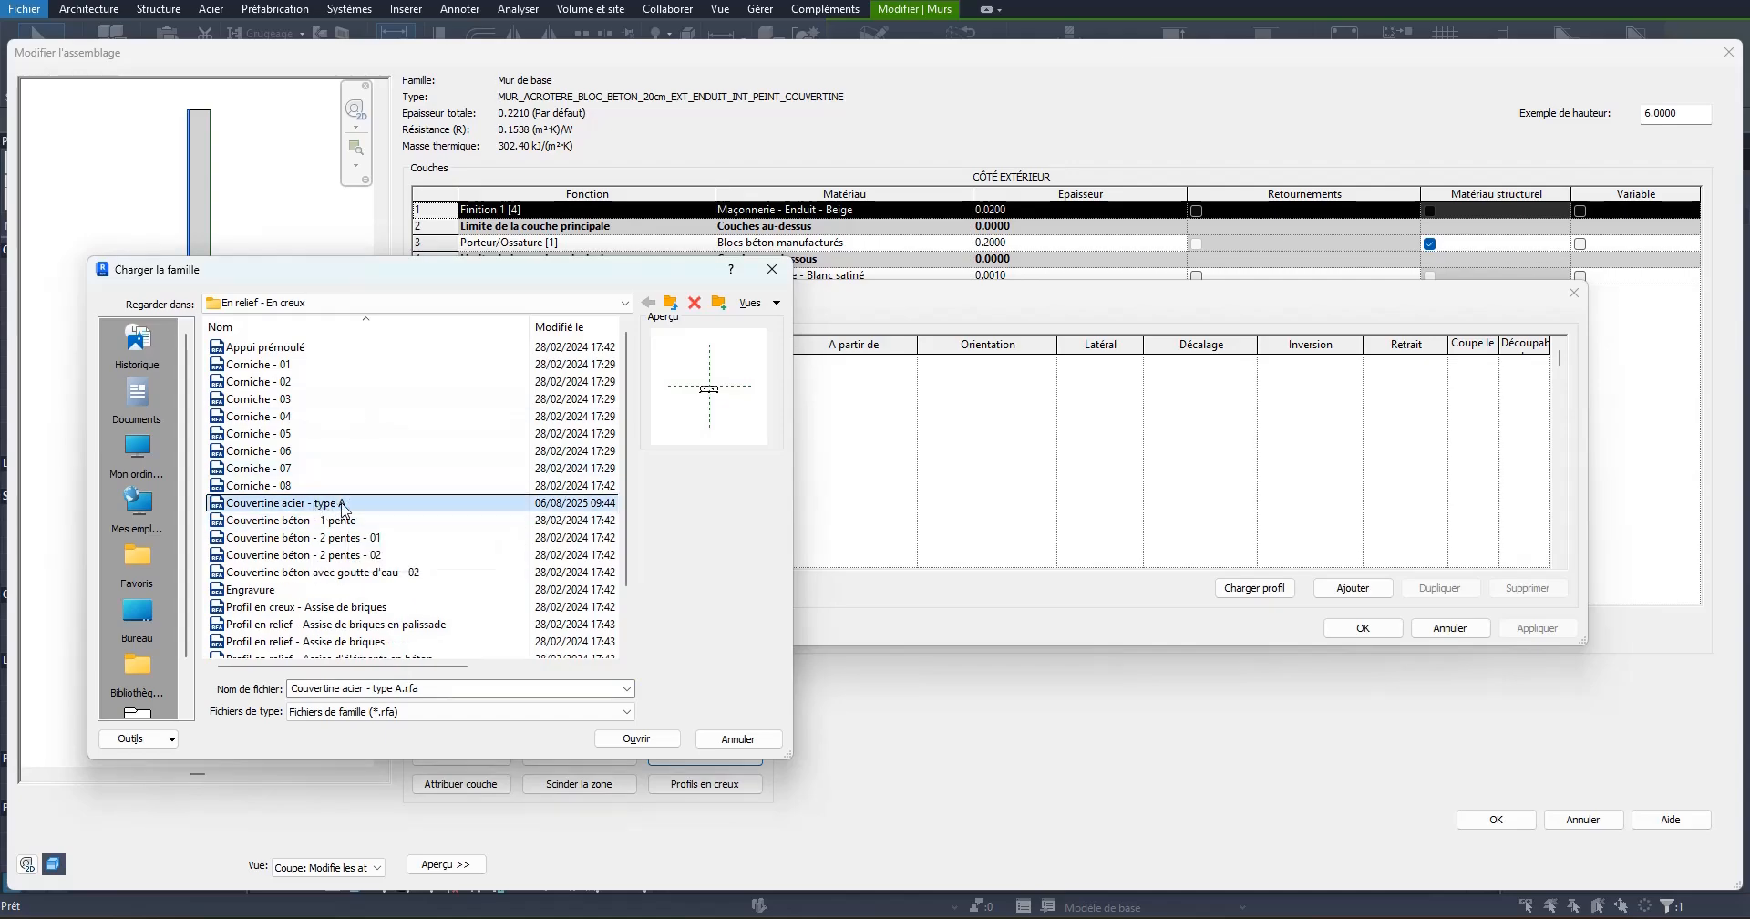
{"action": "left_click", "coordinate": [635, 739]}
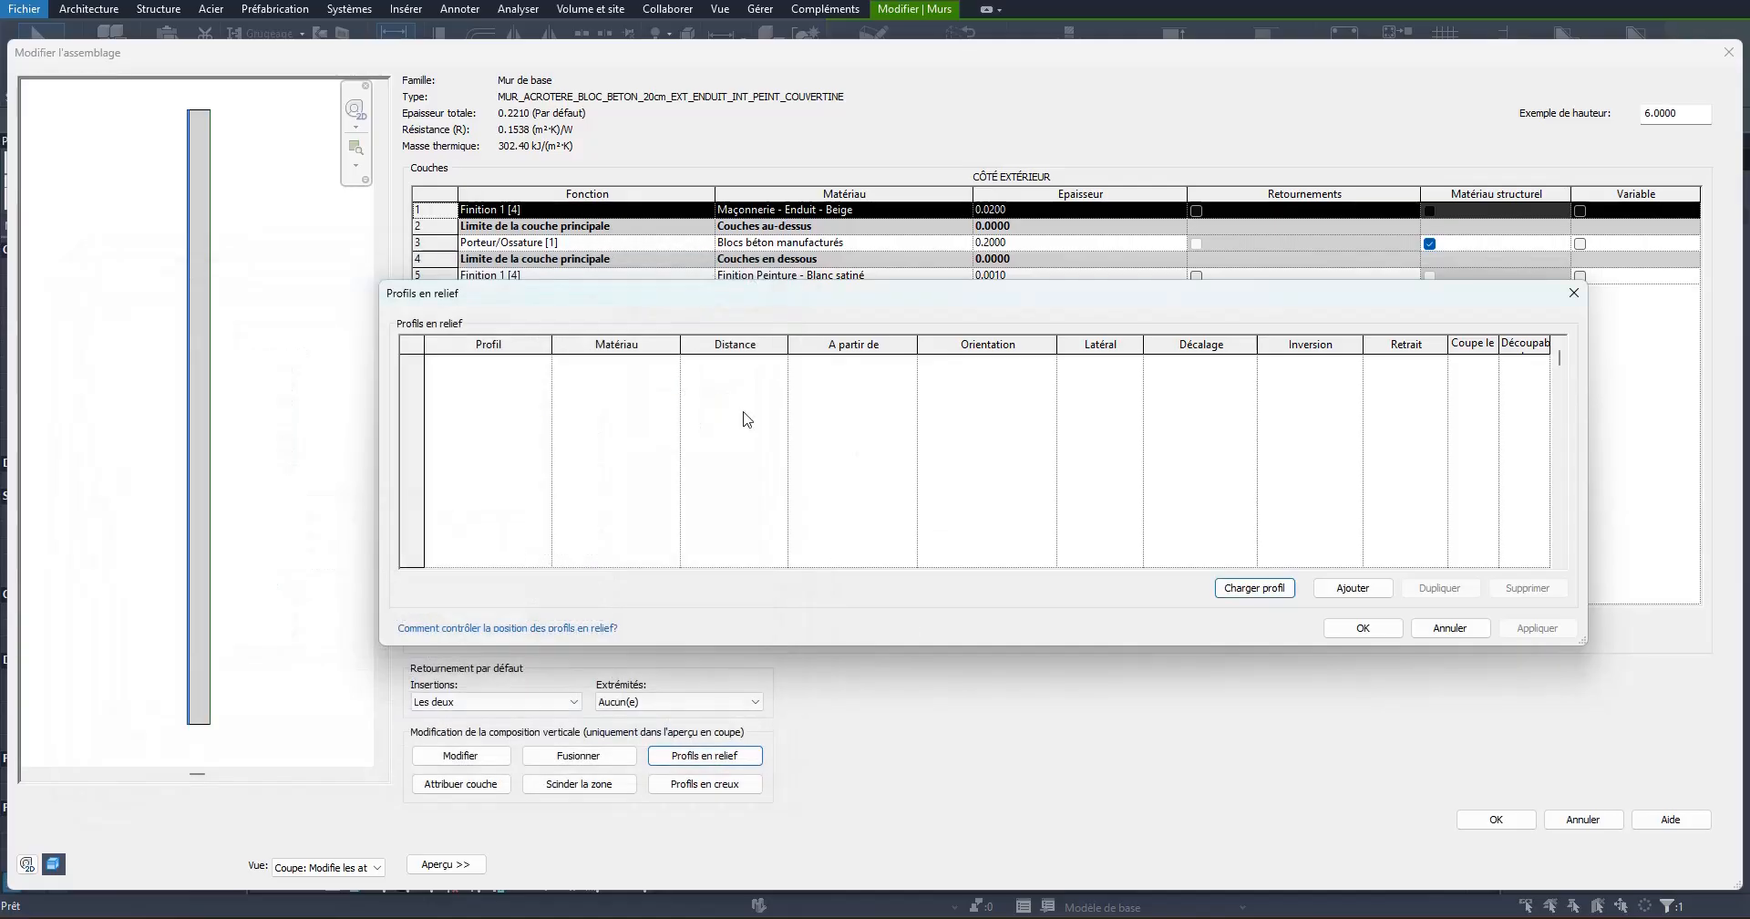
Step: Add a wall sweep using the Couvertine acier - type A profile with the material Acier structurel - S235, Noir
{"action": "left_click", "coordinate": [1341, 590]}
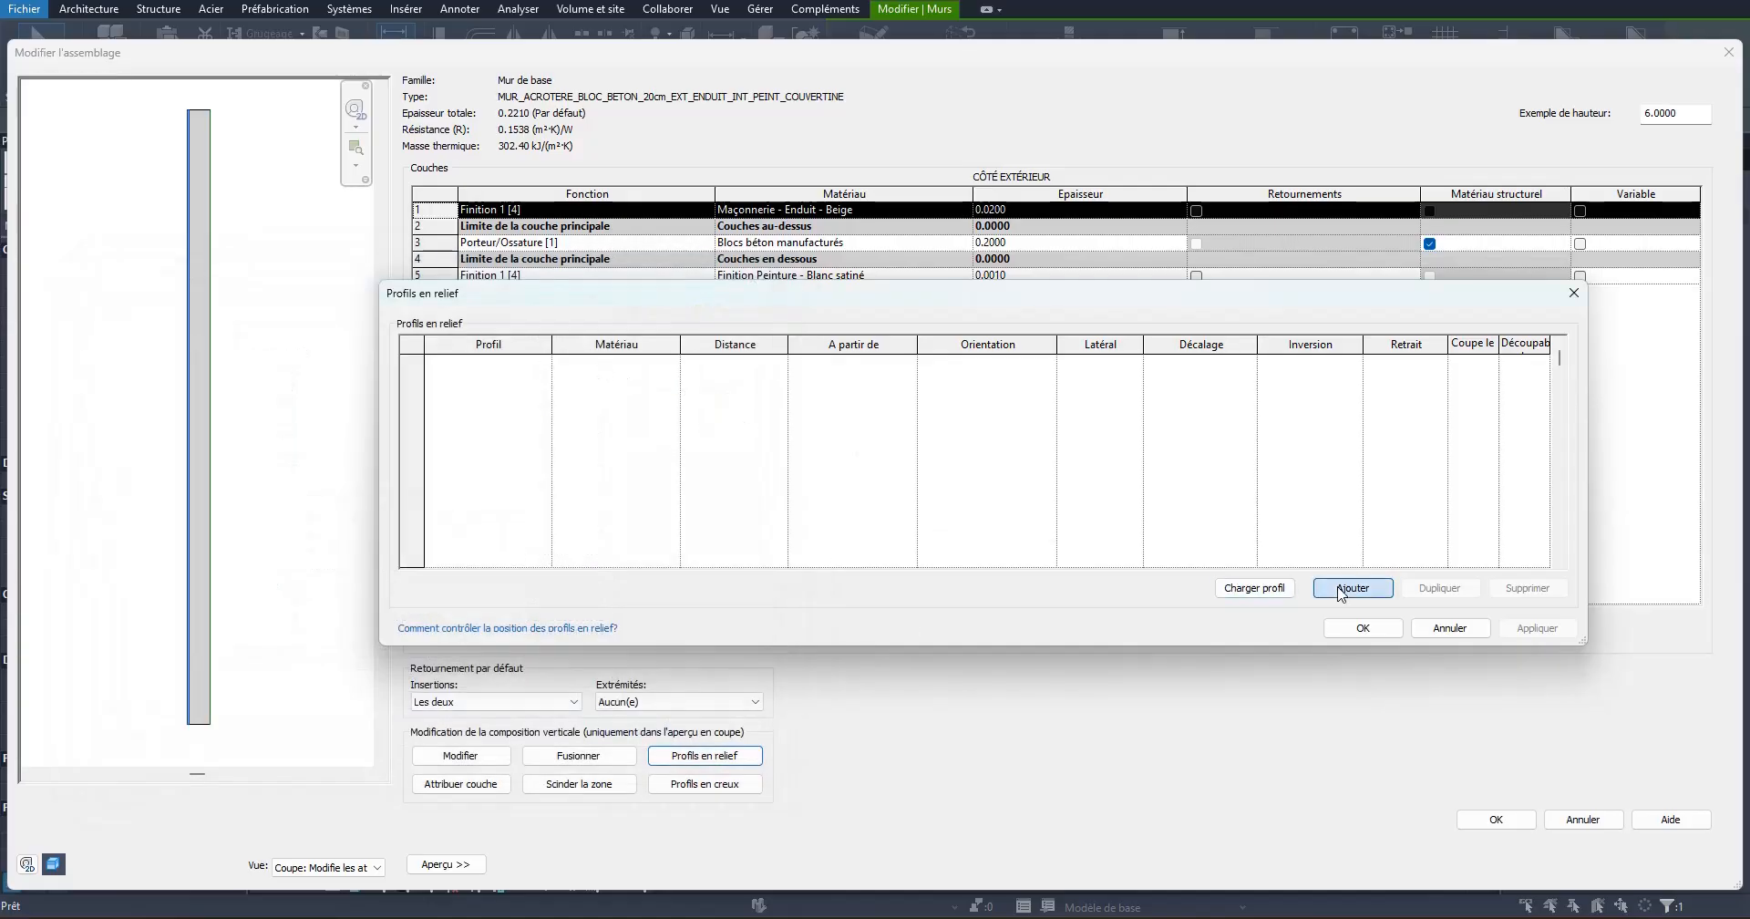
{"action": "left_click", "coordinate": [538, 363]}
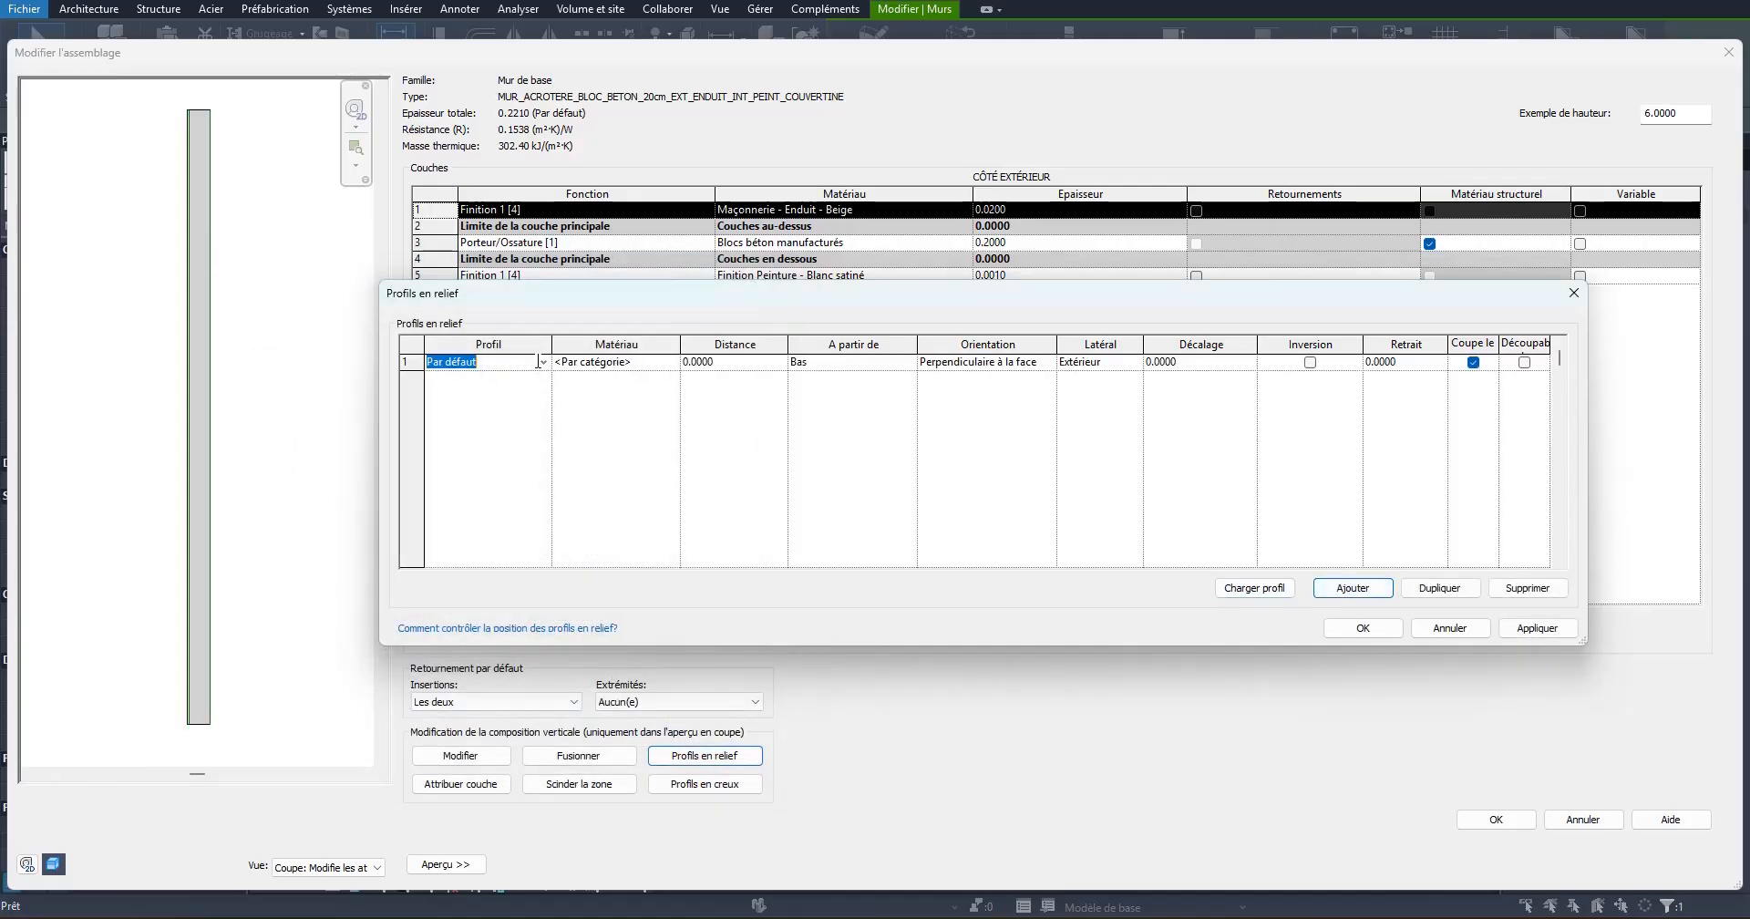
{"action": "left_click", "coordinate": [543, 364]}
{"action": "left_click", "coordinate": [514, 406]}
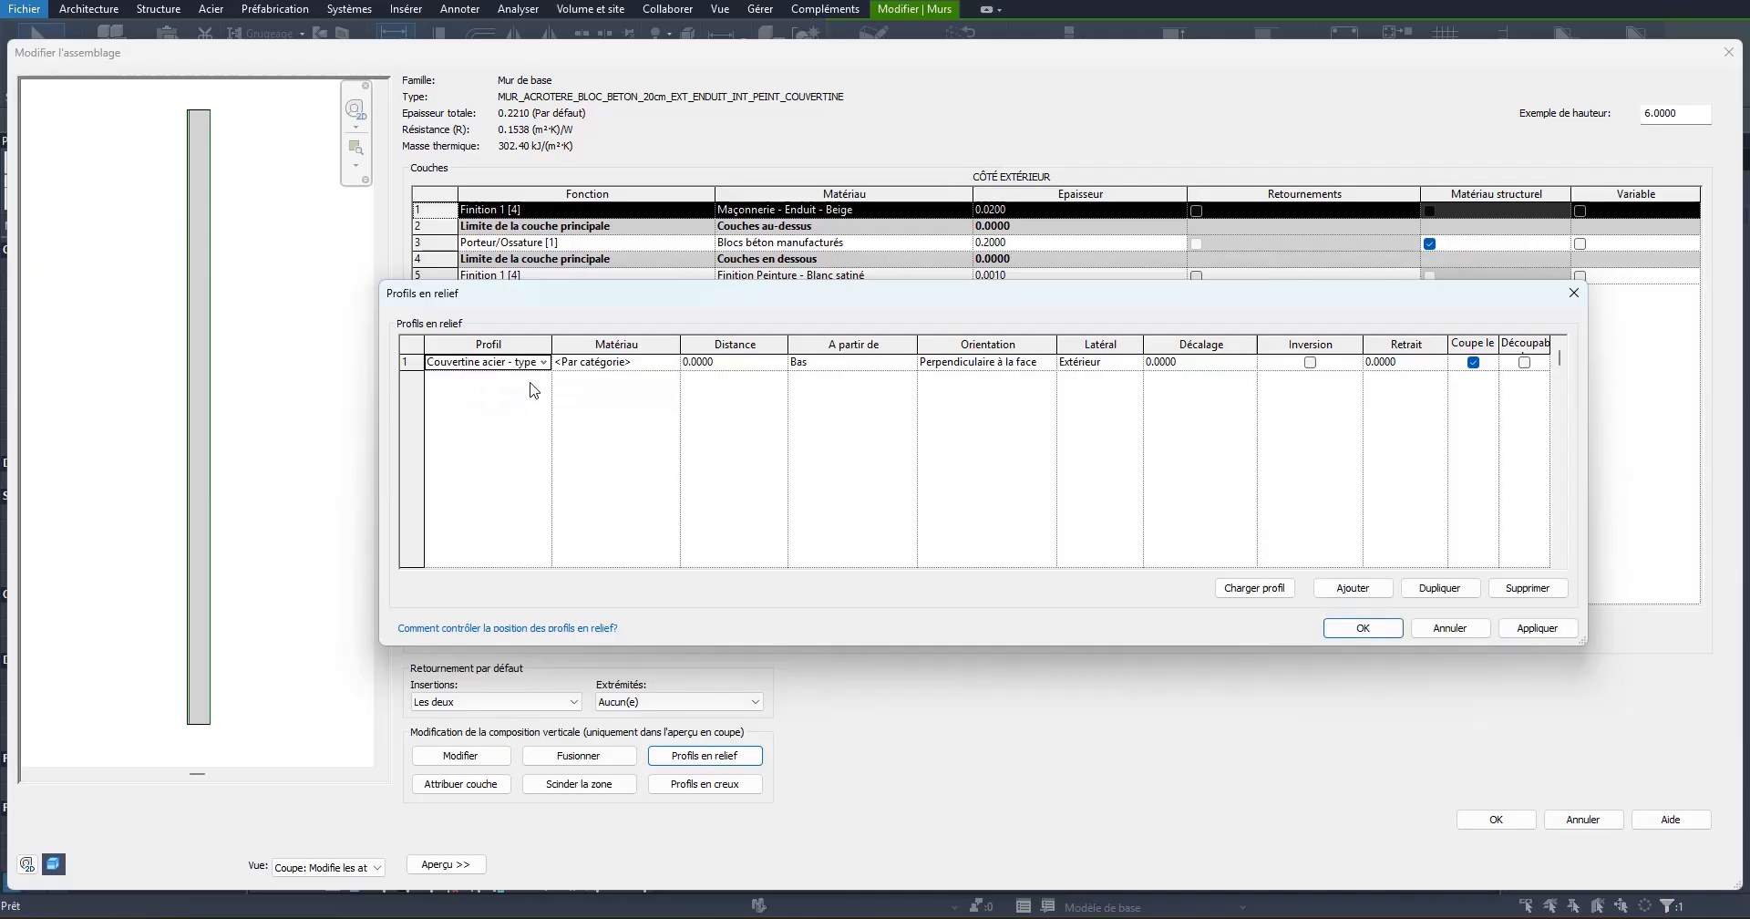
{"action": "left_click", "coordinate": [638, 362]}
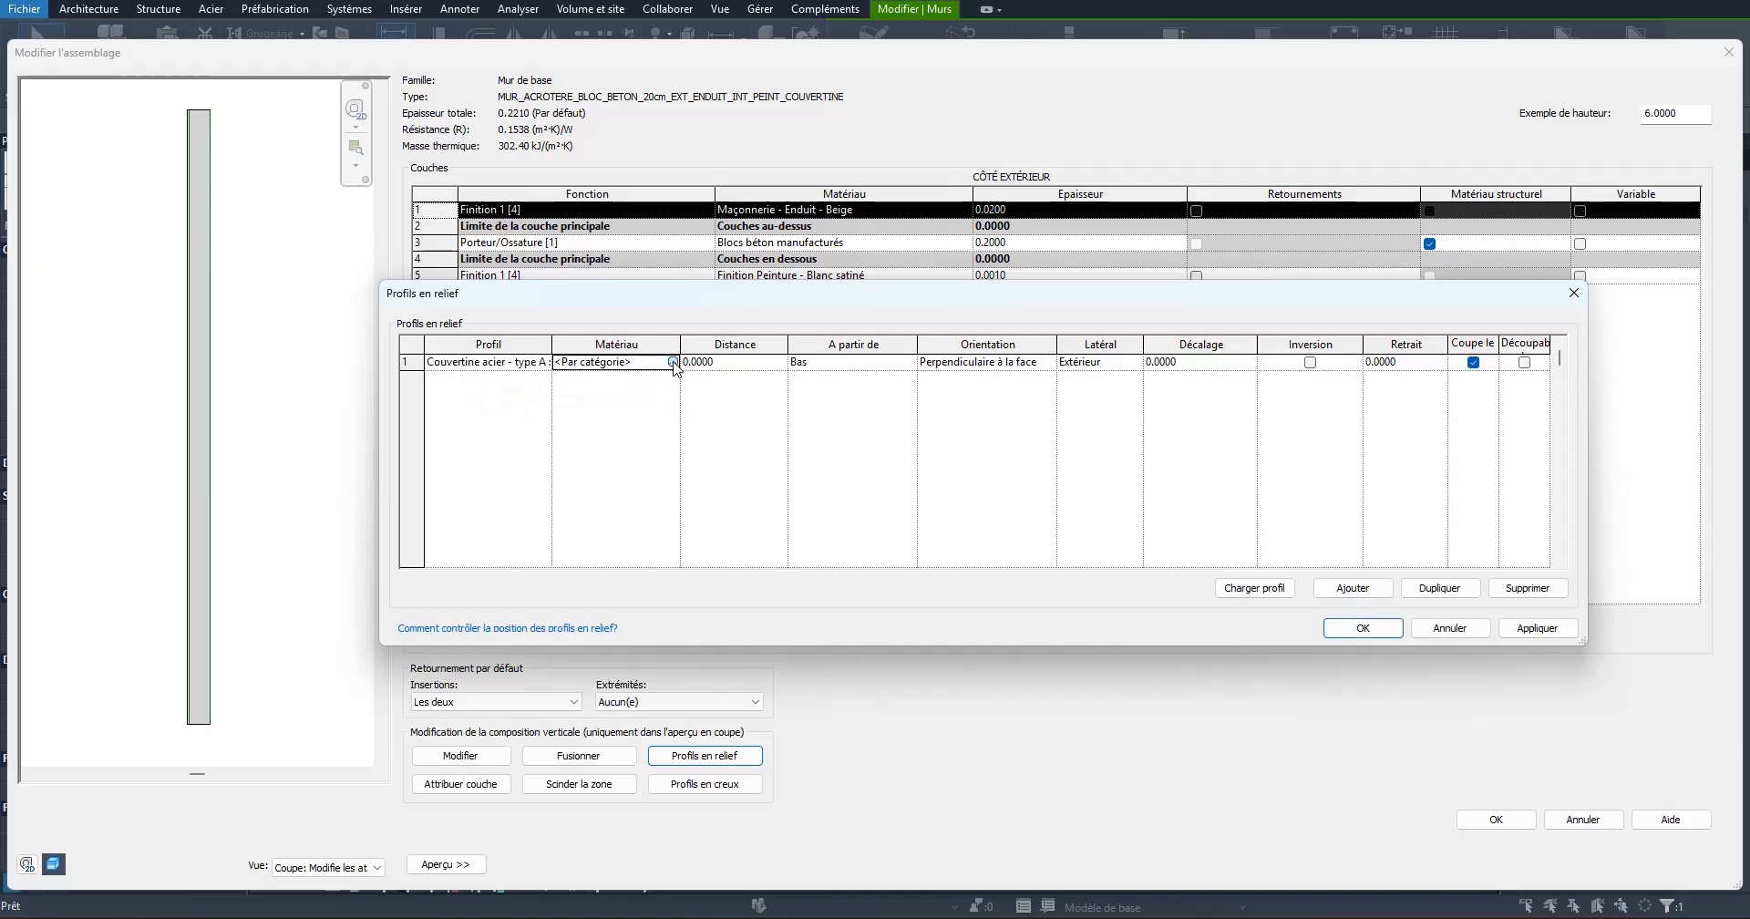
{"action": "left_click", "coordinate": [672, 362]}
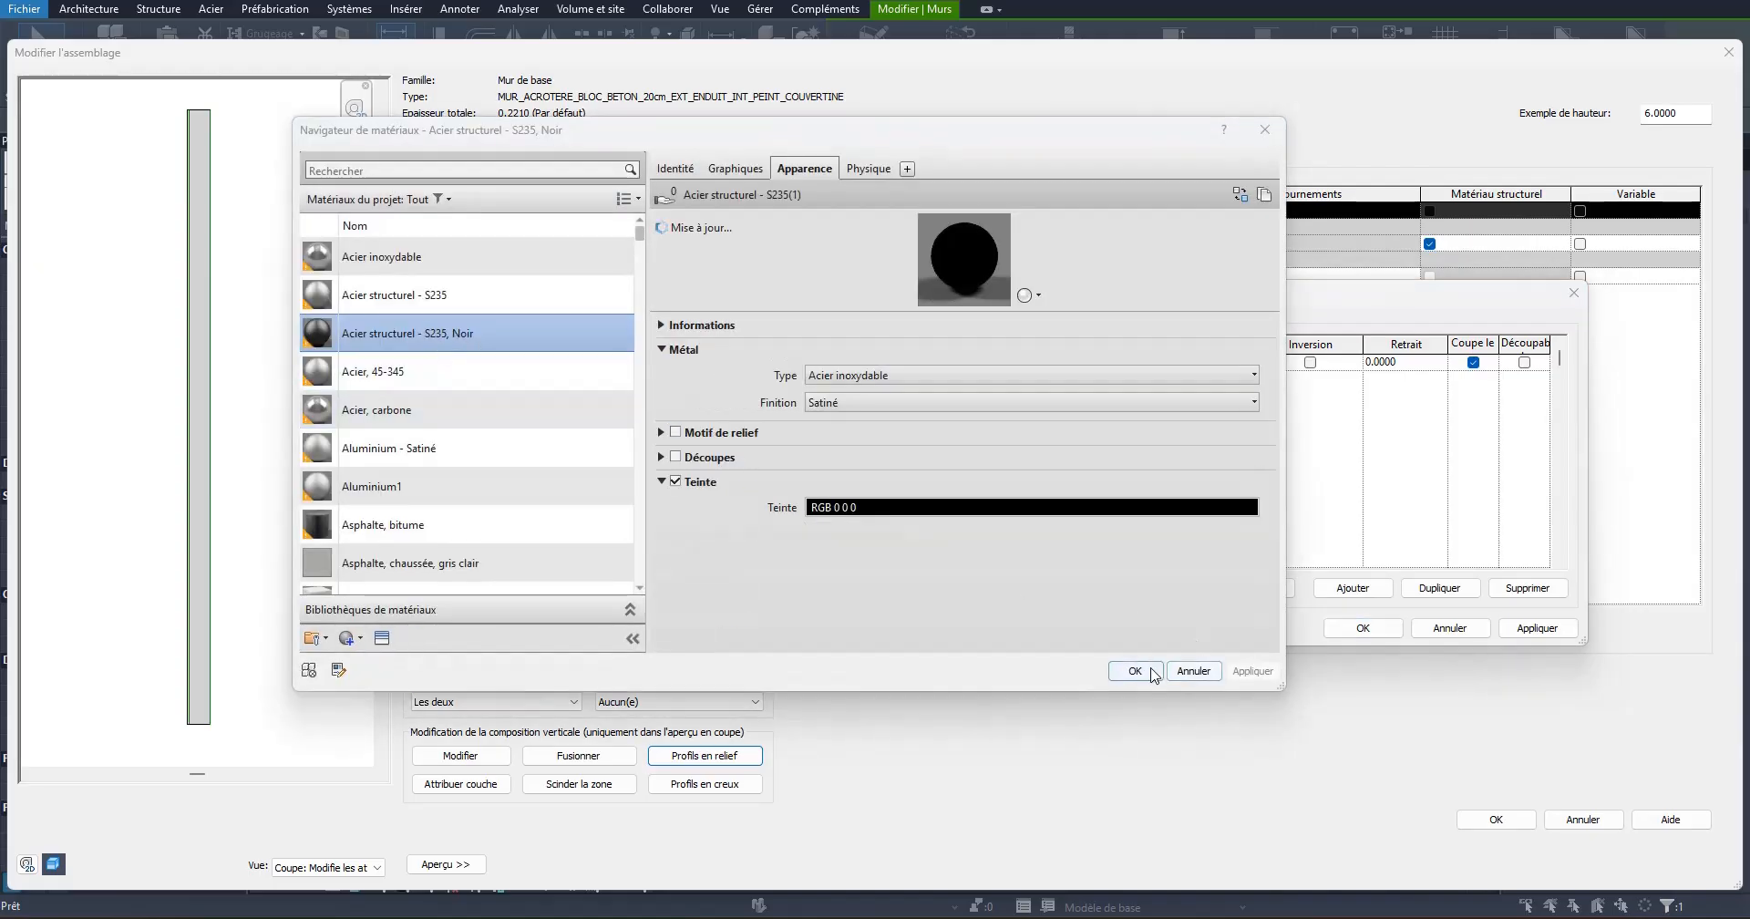
{"action": "left_click", "coordinate": [1135, 671]}
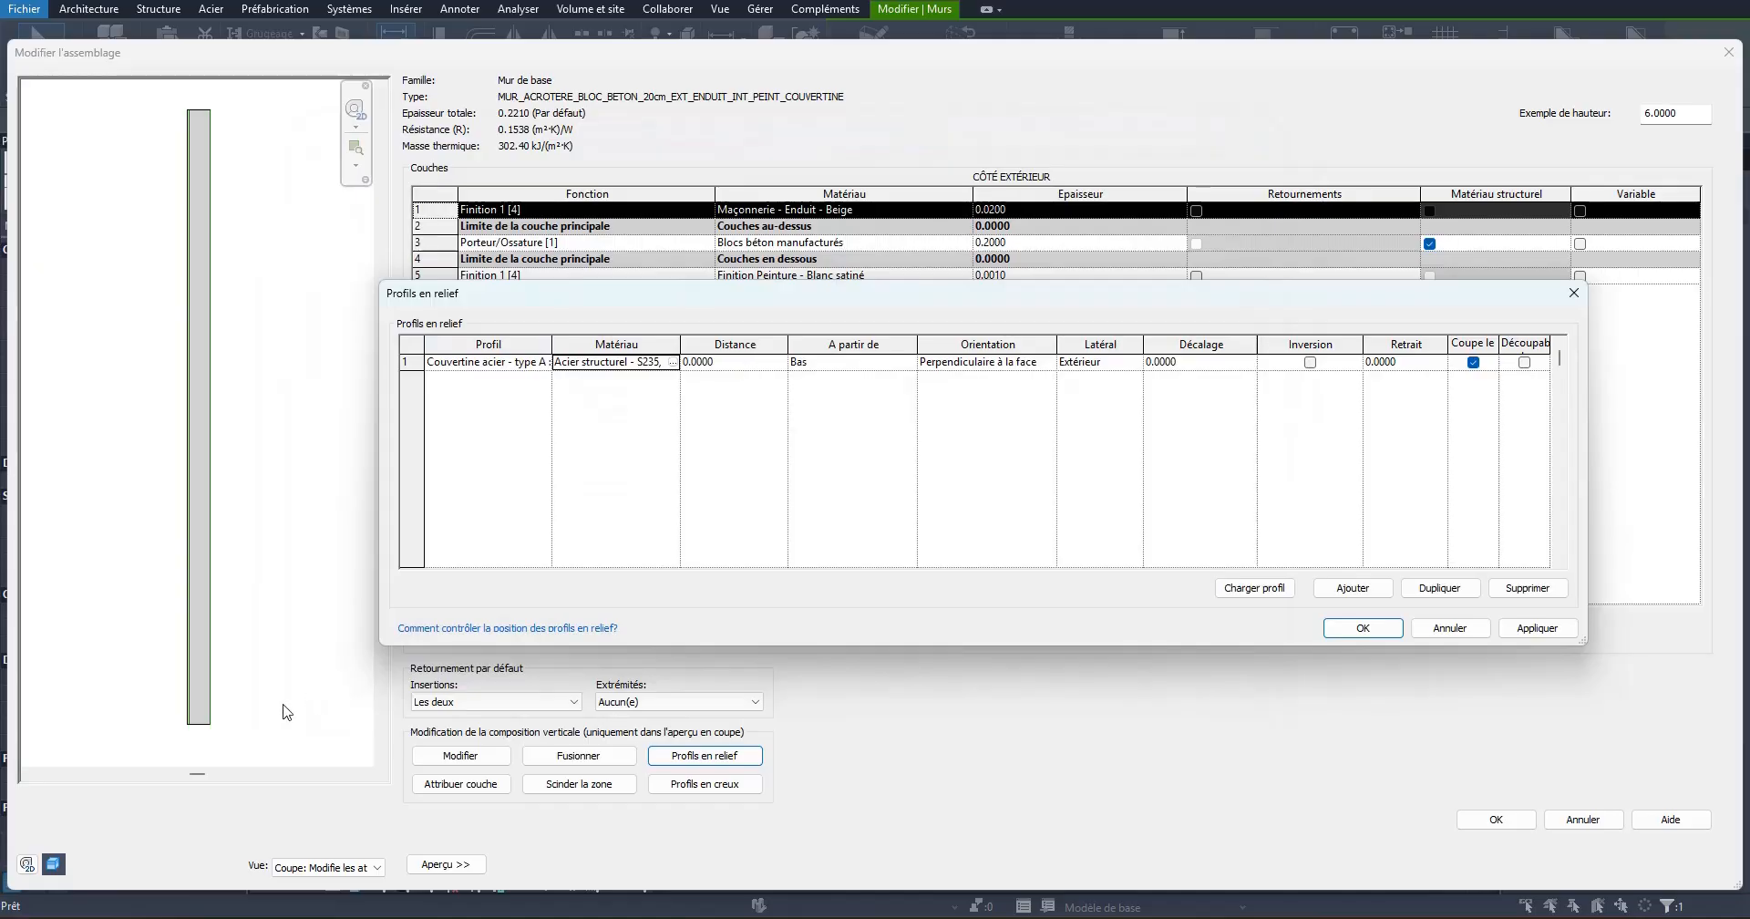
{"action": "left_click", "coordinate": [1549, 631]}
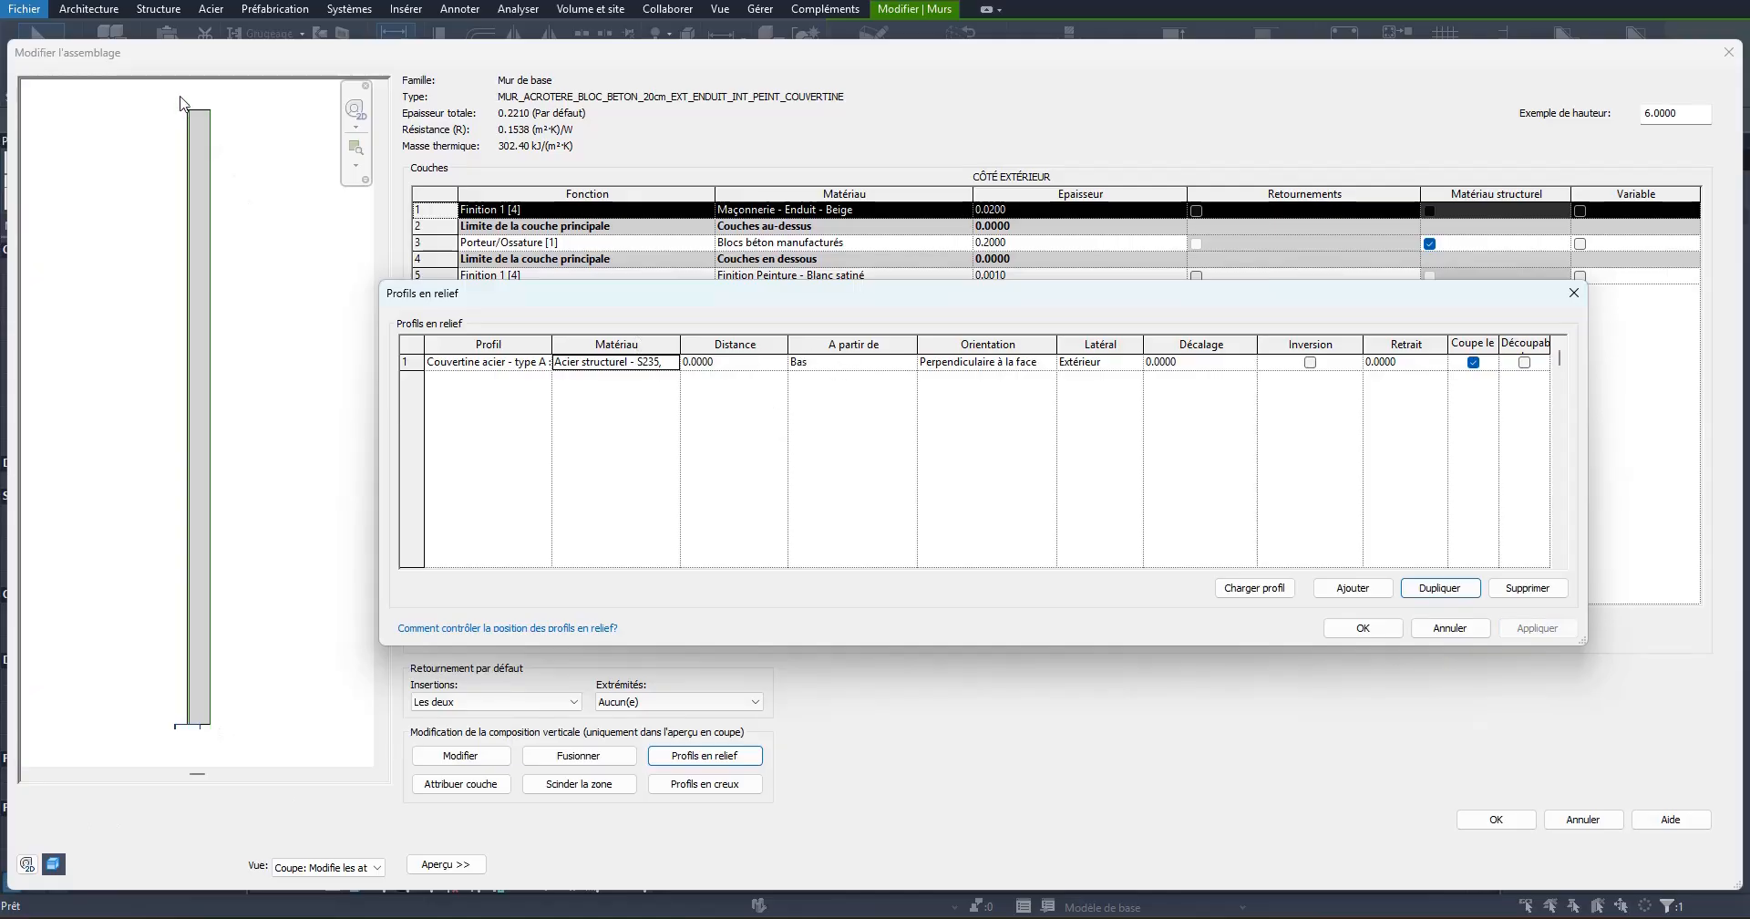
Step: Position the steel coping sweep from the top of the wall (Haut) and accept the sweep settings
{"action": "left_click", "coordinate": [895, 364]}
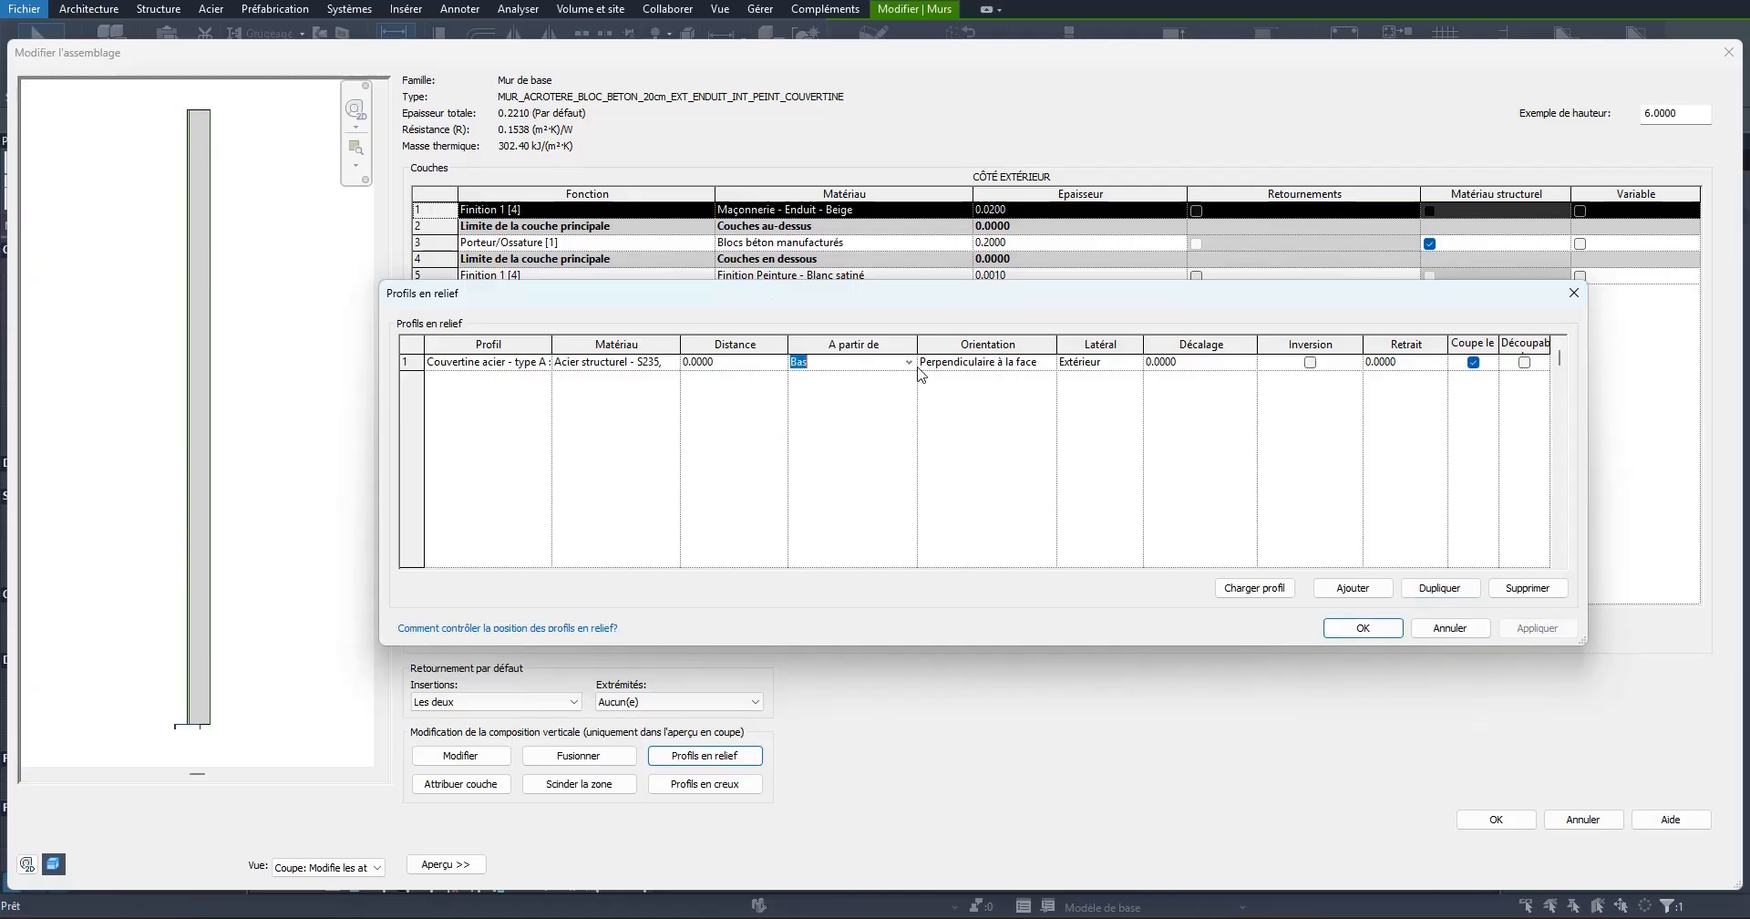
{"action": "left_click", "coordinate": [909, 363]}
{"action": "left_click", "coordinate": [830, 397]}
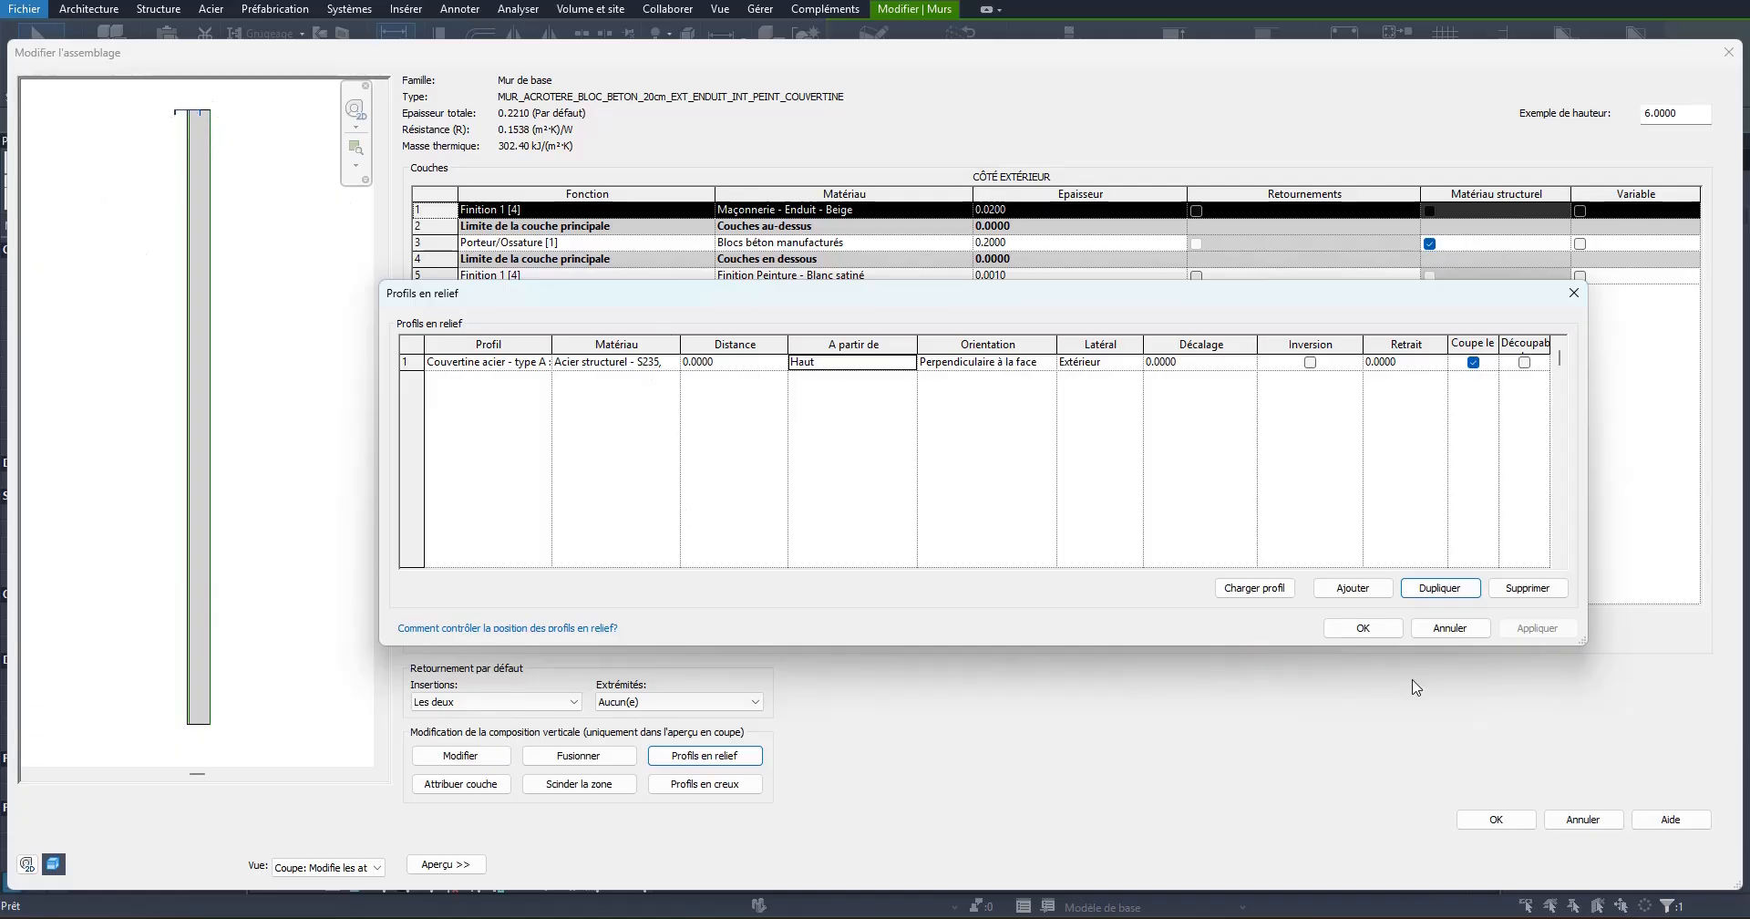
{"action": "left_click", "coordinate": [1367, 628]}
Step: Check the coping profile at the wall top in the section preview and set the sweep's offset to -0.11
{"action": "scroll", "coordinate": [210, 137], "scroll_direction": "up", "scroll_amount": 1}
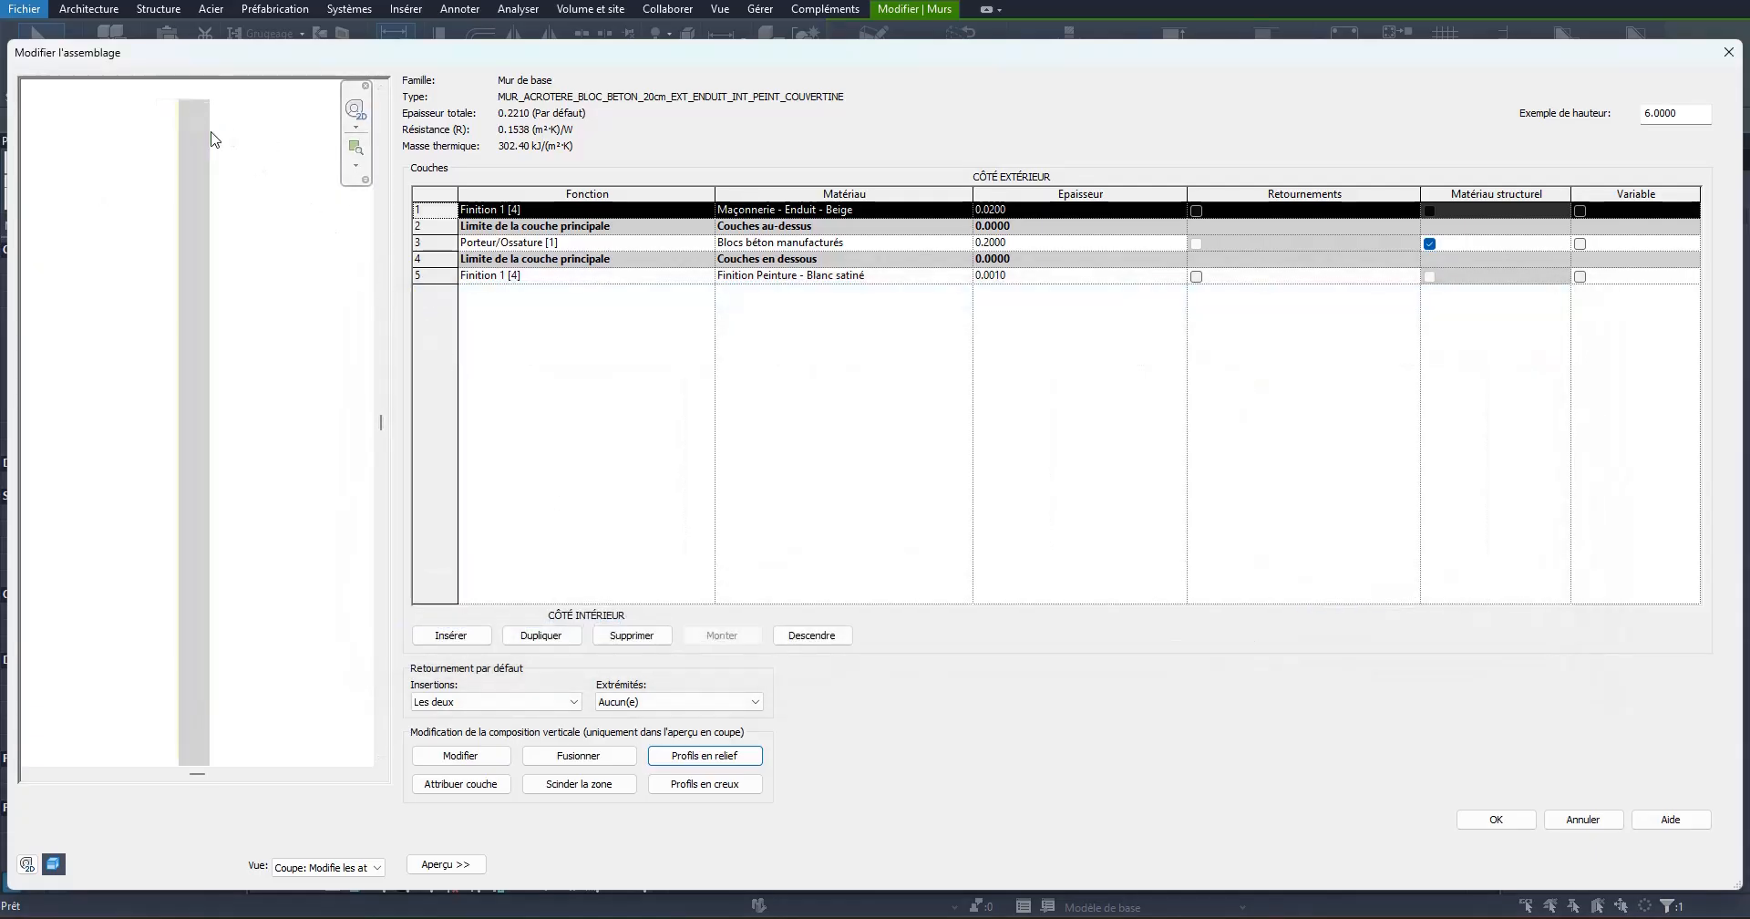
{"action": "scroll", "coordinate": [211, 138], "scroll_direction": "up", "scroll_amount": 1}
{"action": "middle_click_drag", "start_coordinate": [215, 303], "coordinate": [245, 478]}
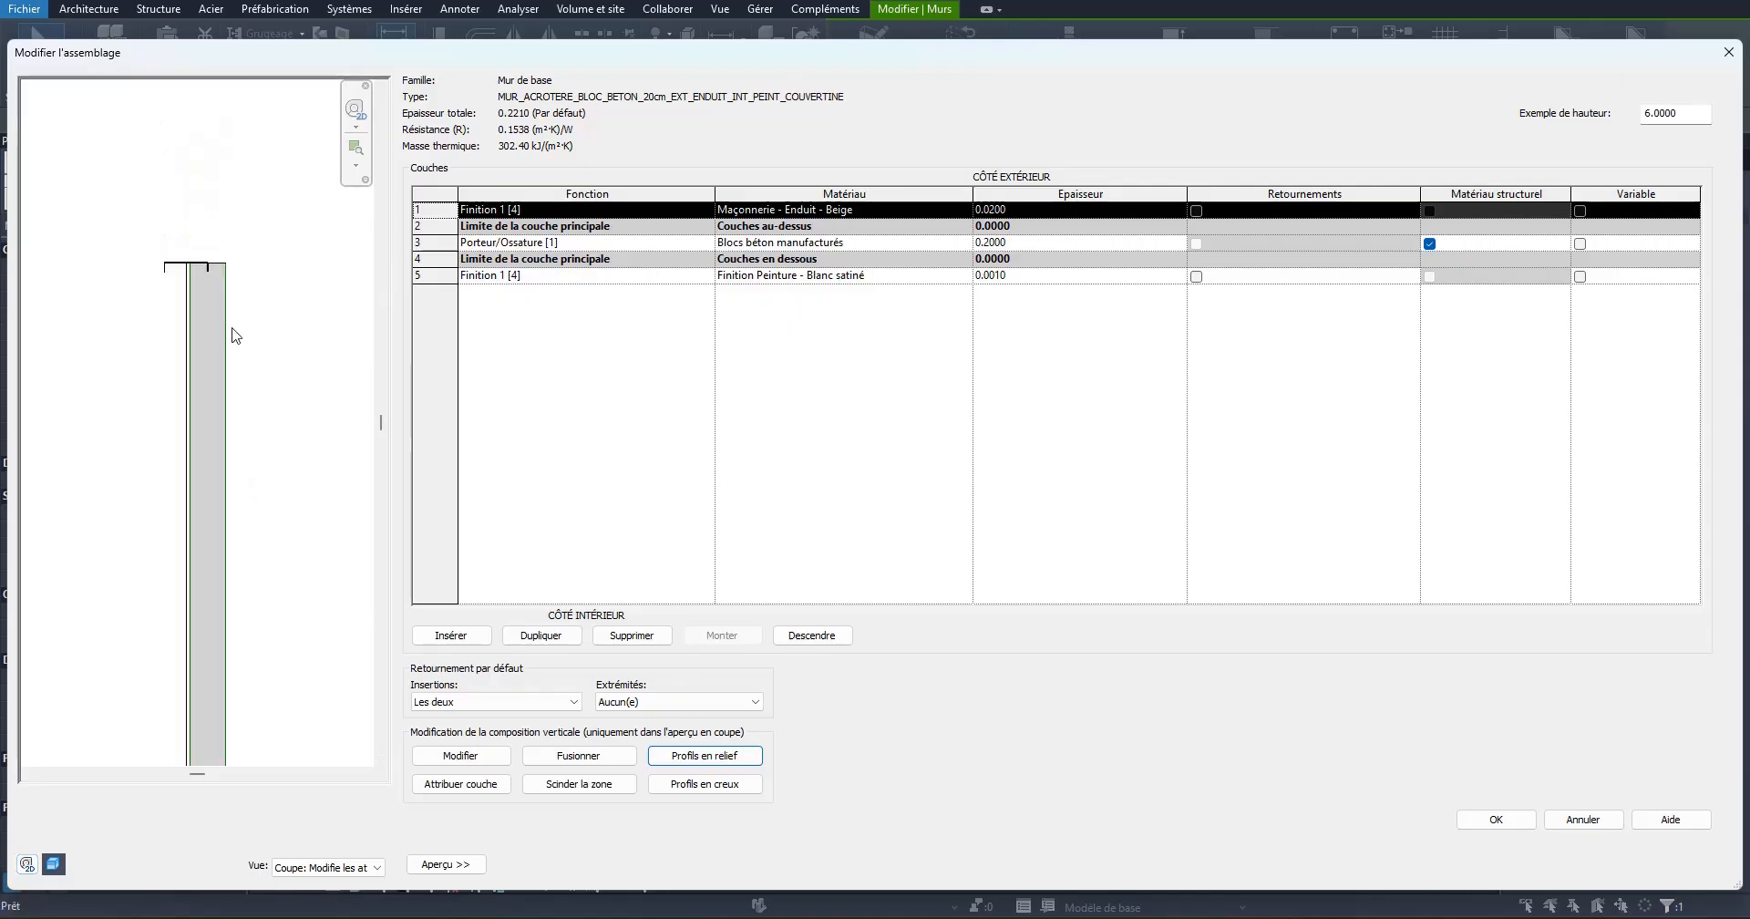
{"action": "scroll", "coordinate": [233, 335], "scroll_direction": "up", "scroll_amount": 4}
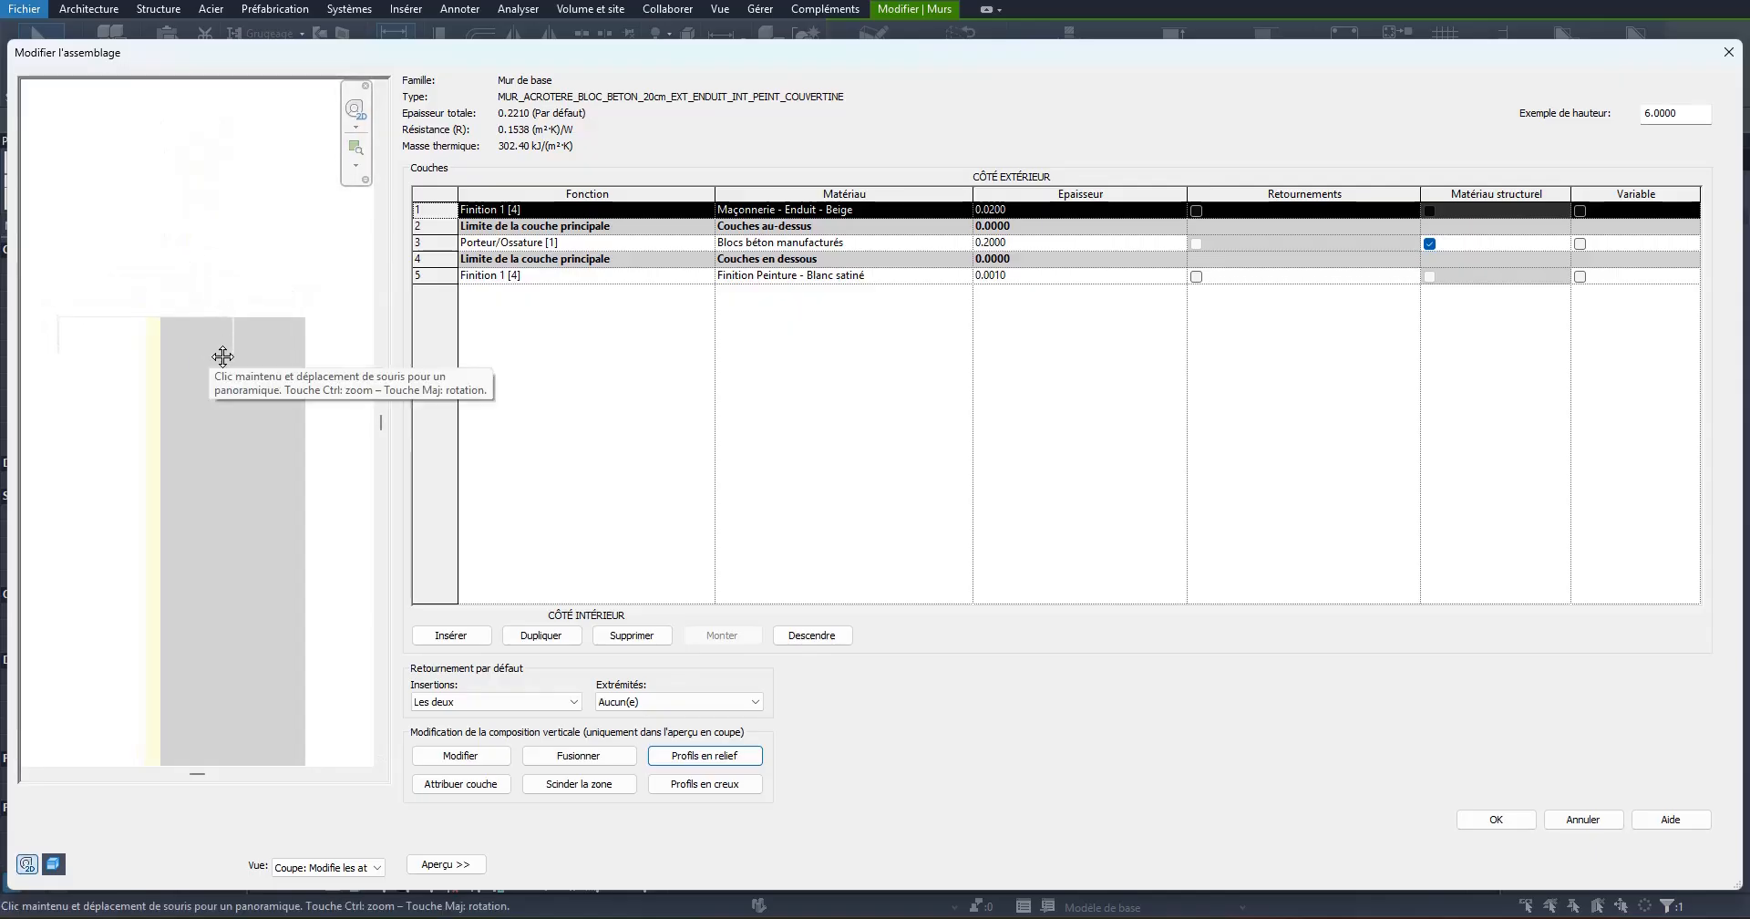
{"action": "scroll", "coordinate": [95, 325], "scroll_direction": "up", "scroll_amount": 1}
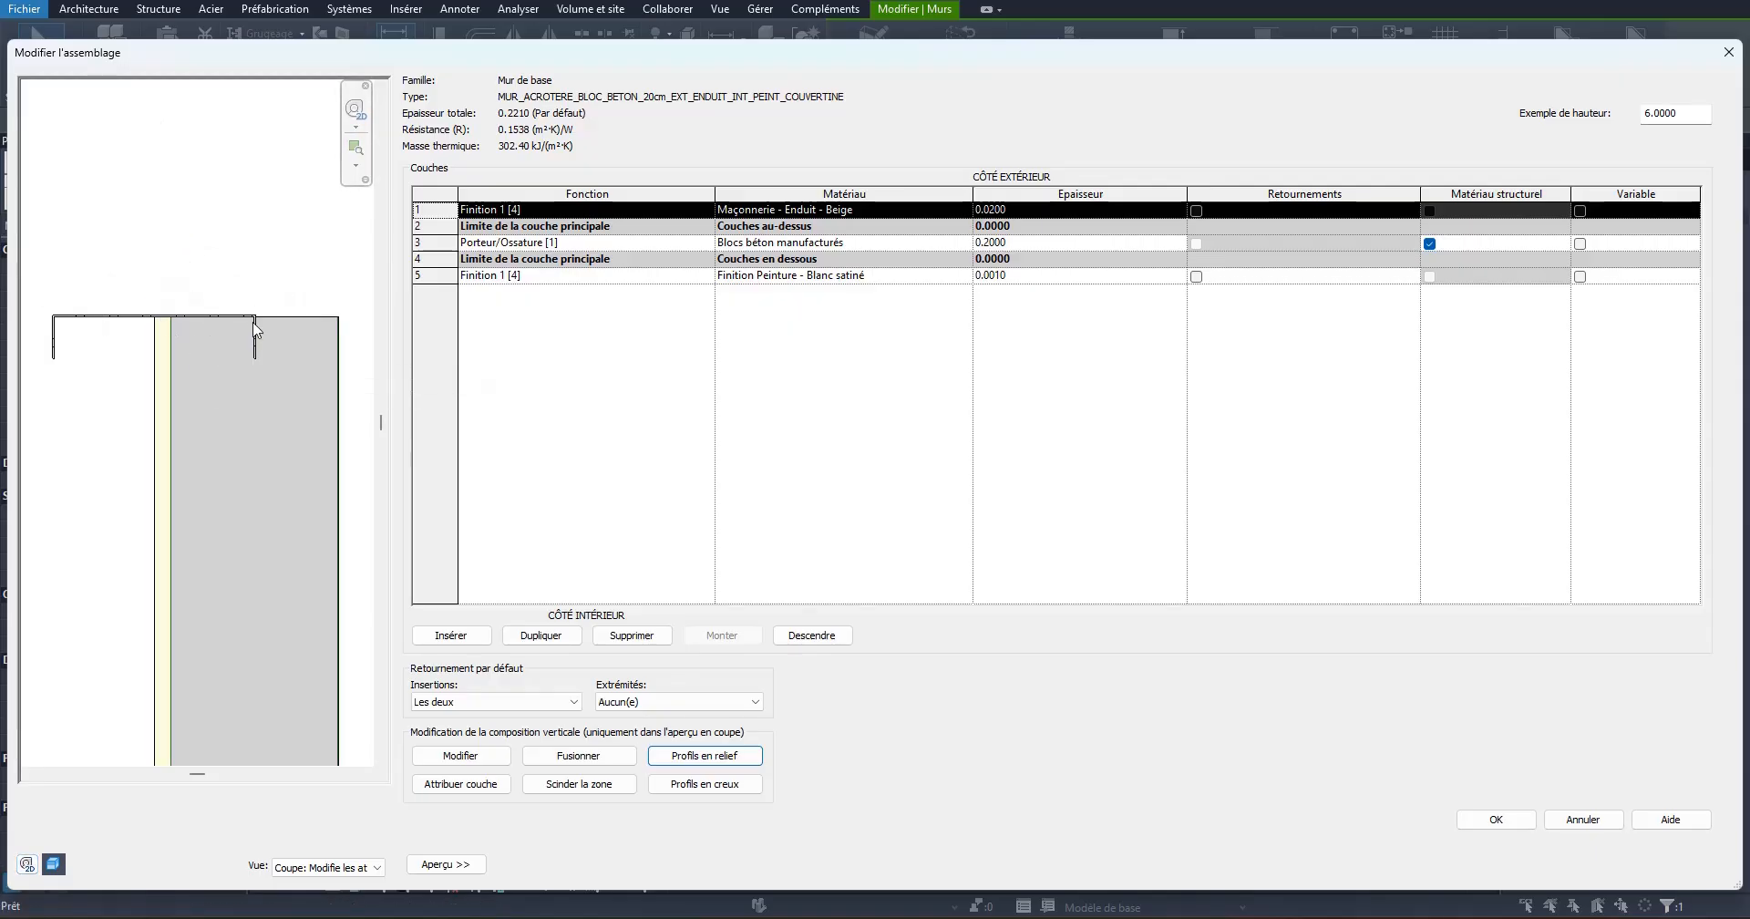
{"action": "left_click", "coordinate": [703, 756]}
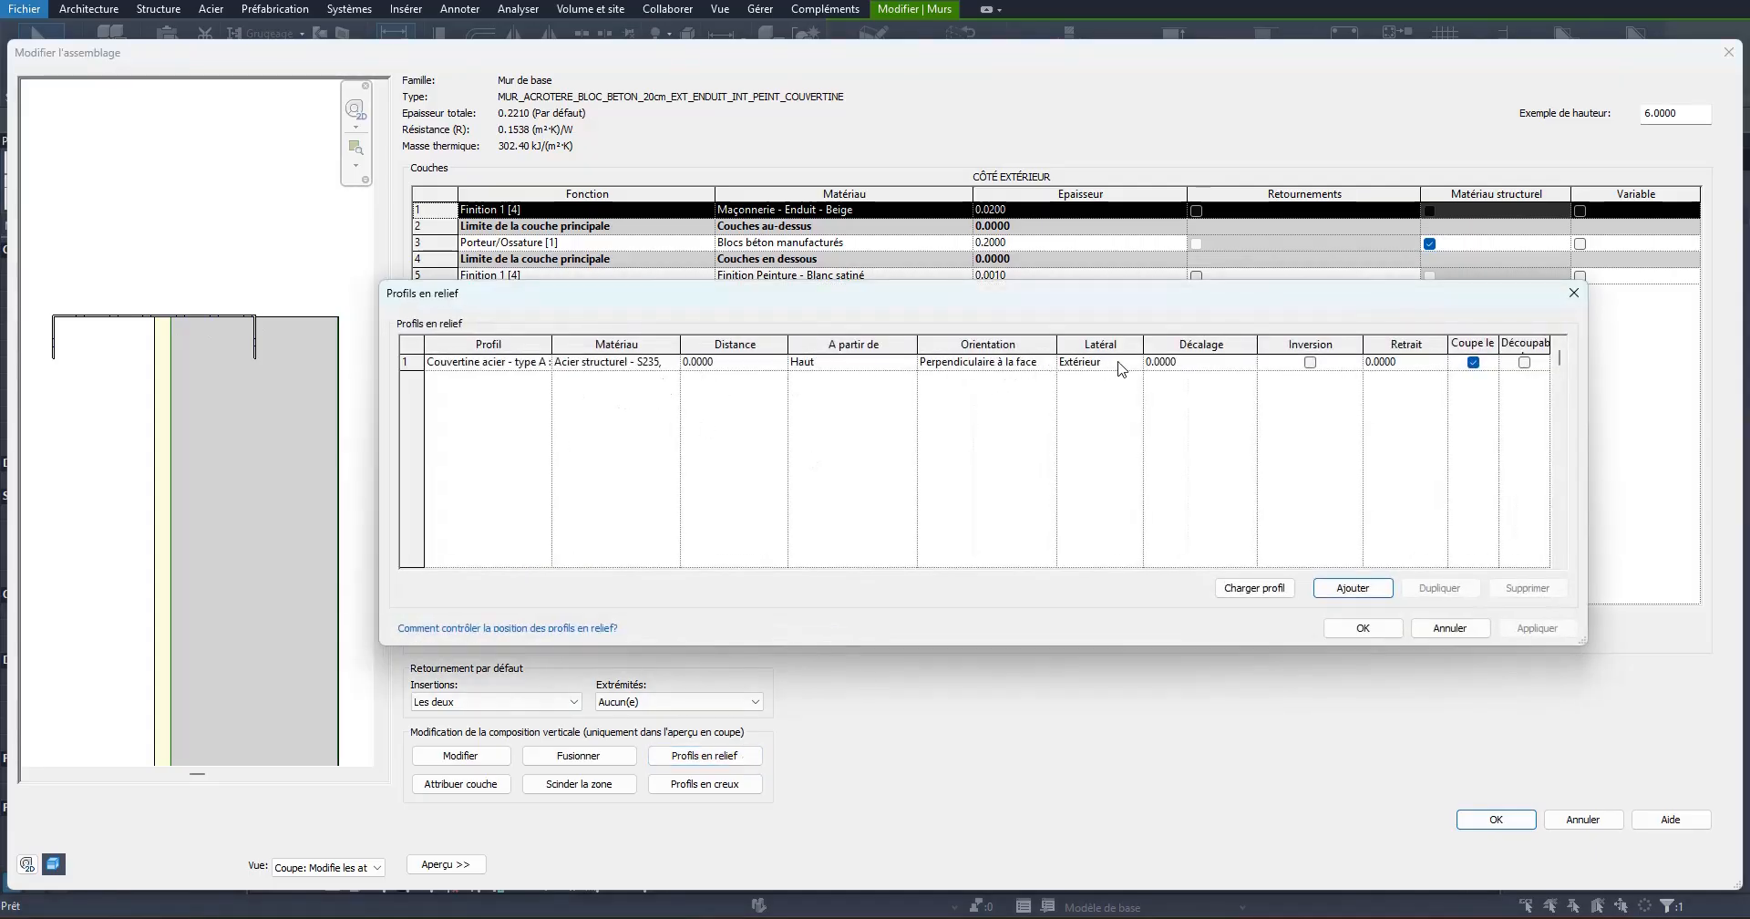
{"action": "left_click", "coordinate": [1204, 363]}
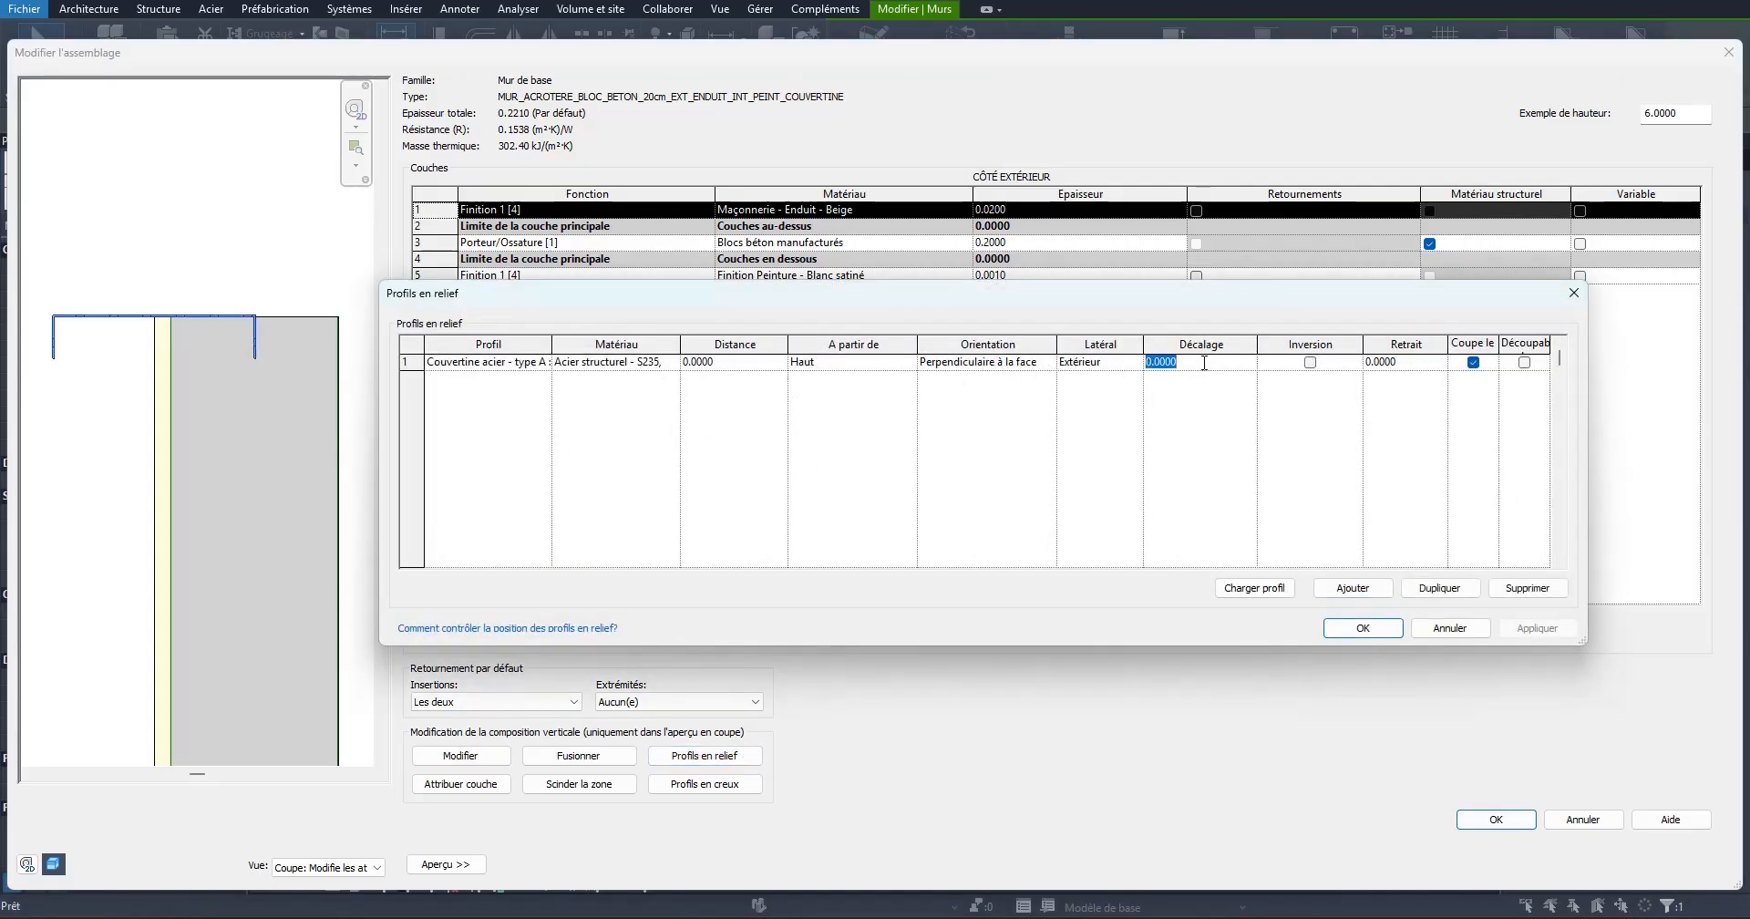
{"action": "type", "text": "-0."}
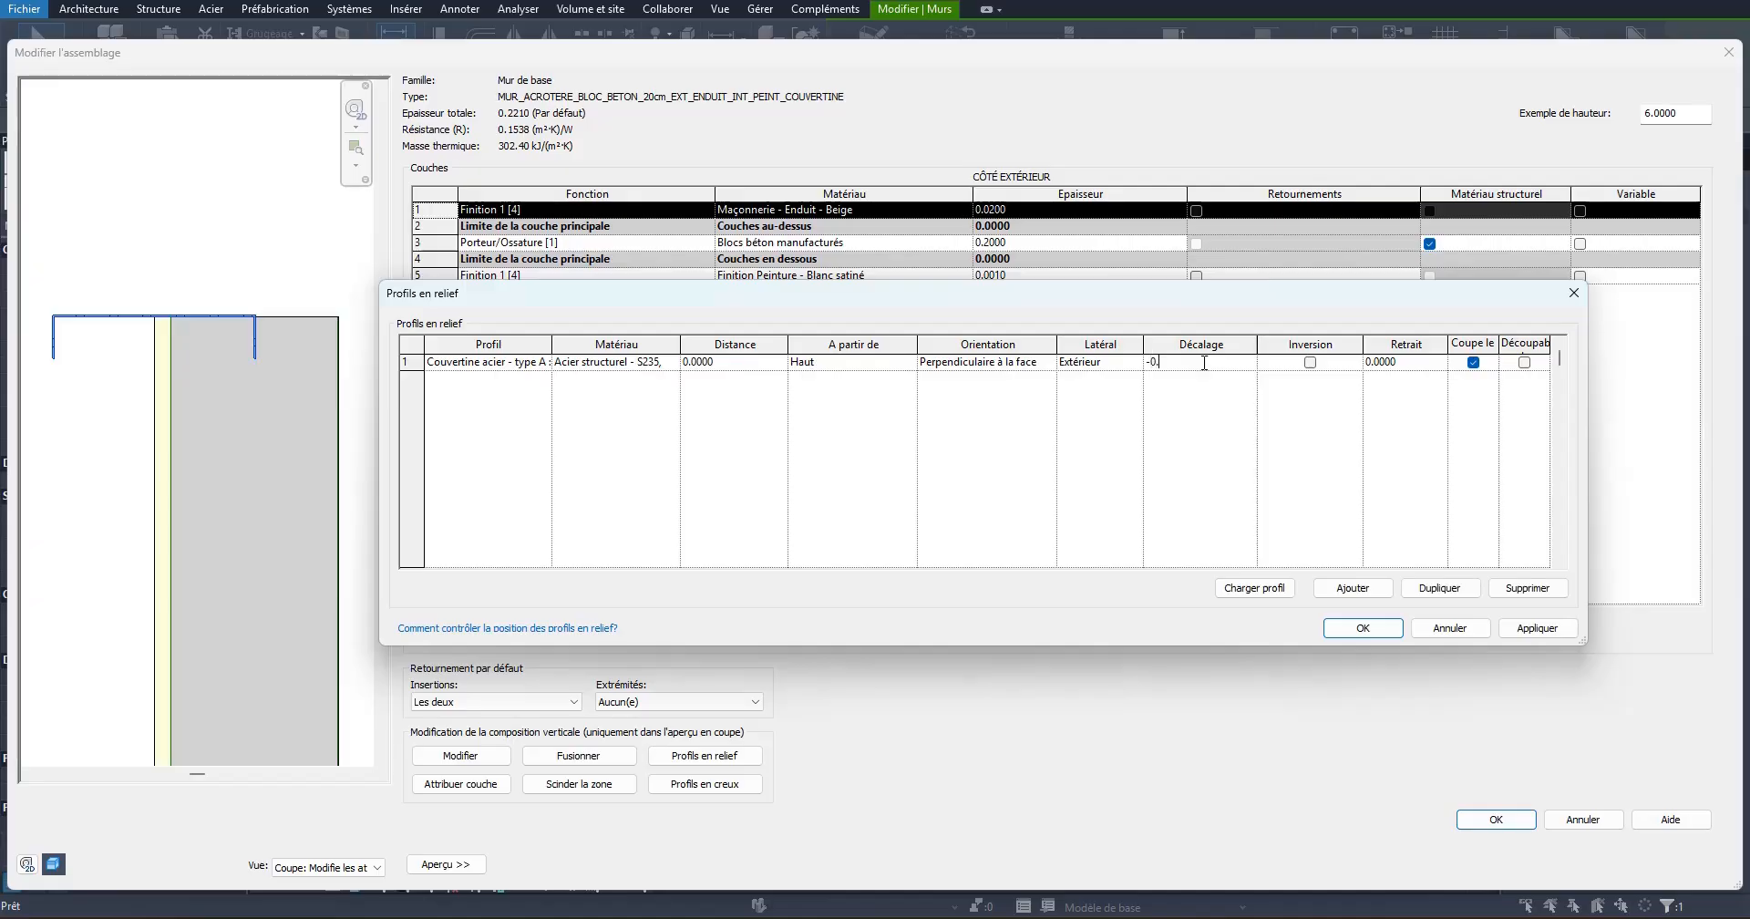
{"action": "type", "text": "11"}
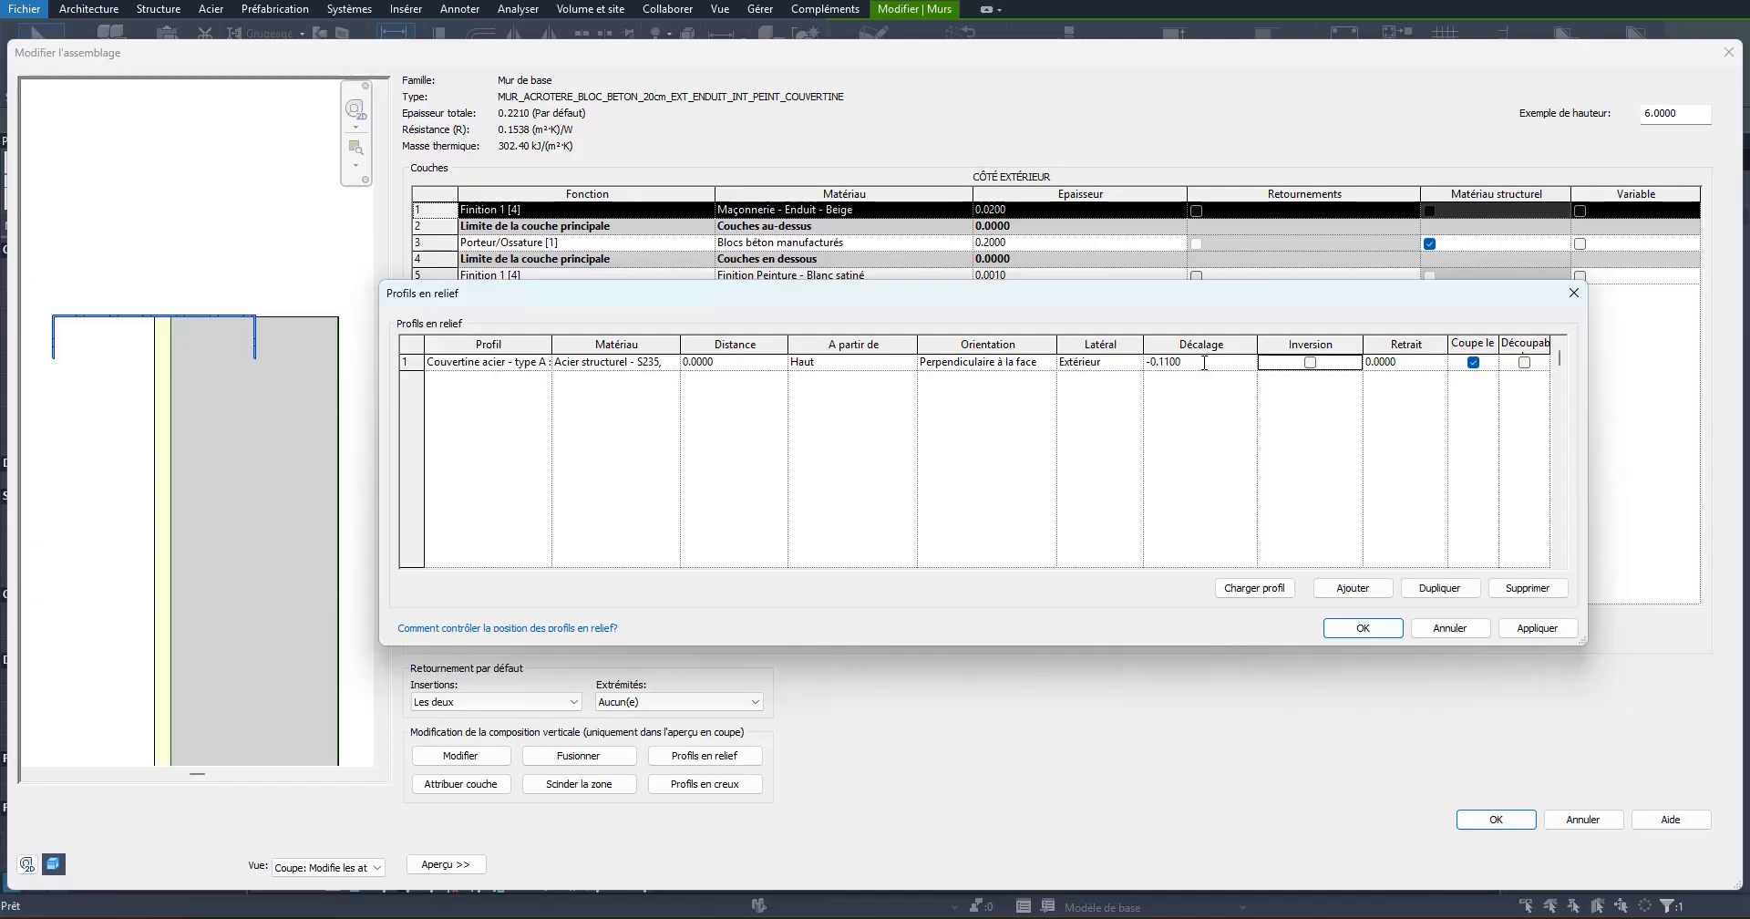
Step: Apply the coping sweep settings and accept the section assembly and type properties of the COUVERTINE parapet wall
{"action": "left_click", "coordinate": [1516, 630]}
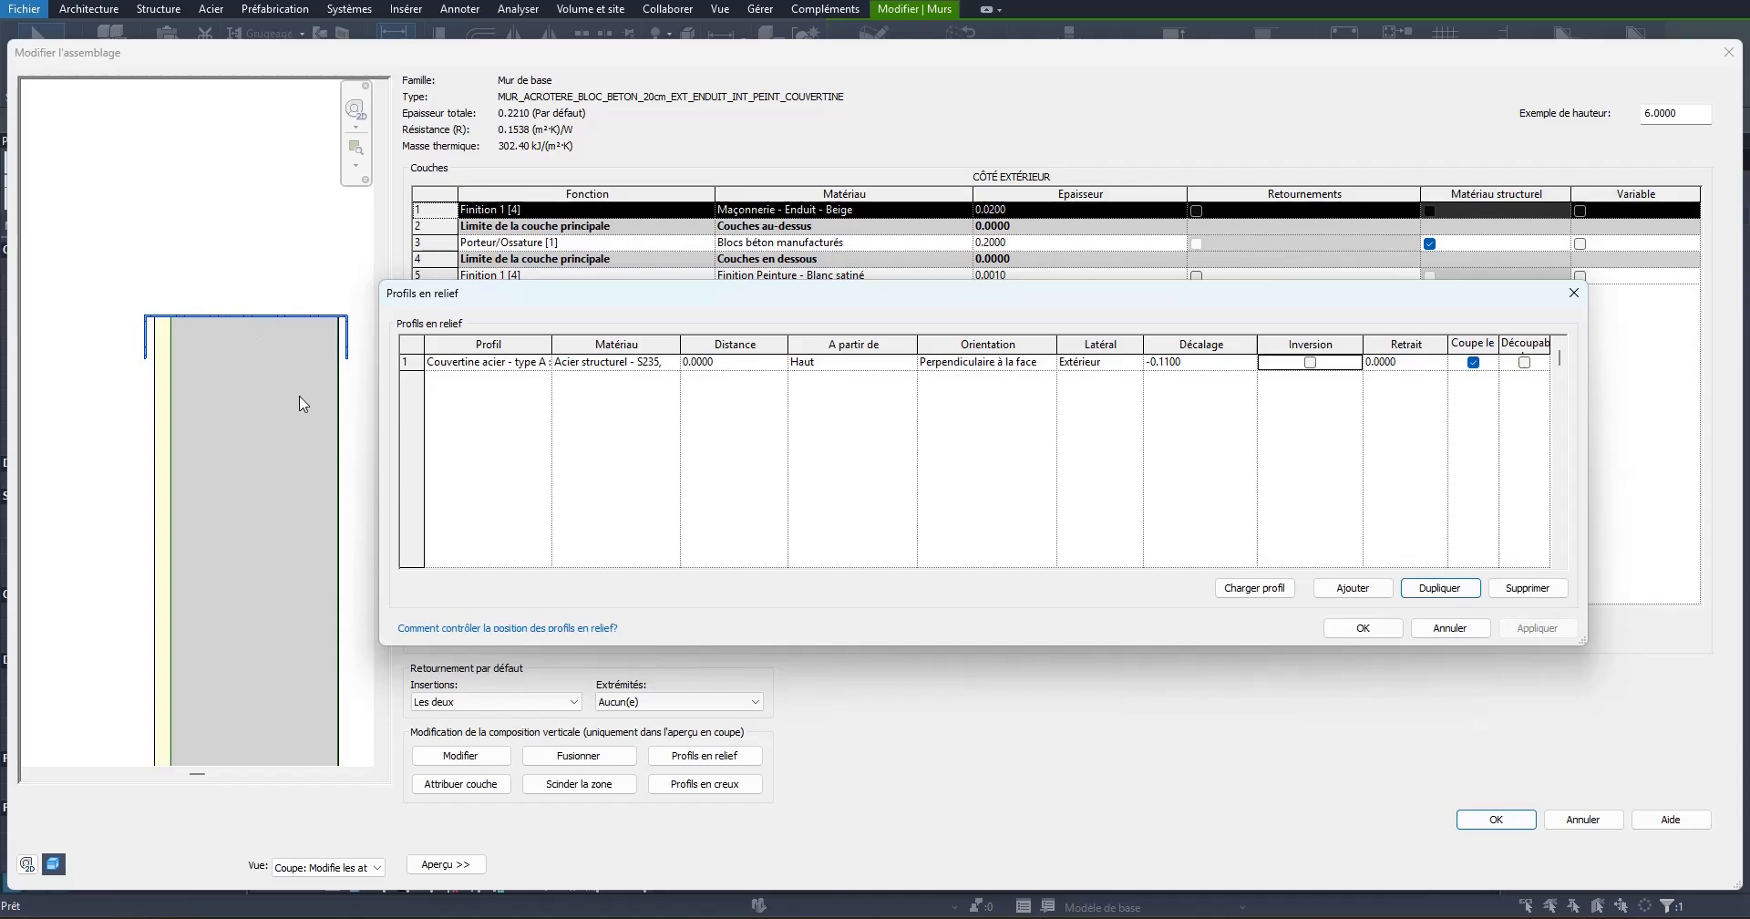
{"action": "left_click", "coordinate": [1361, 628]}
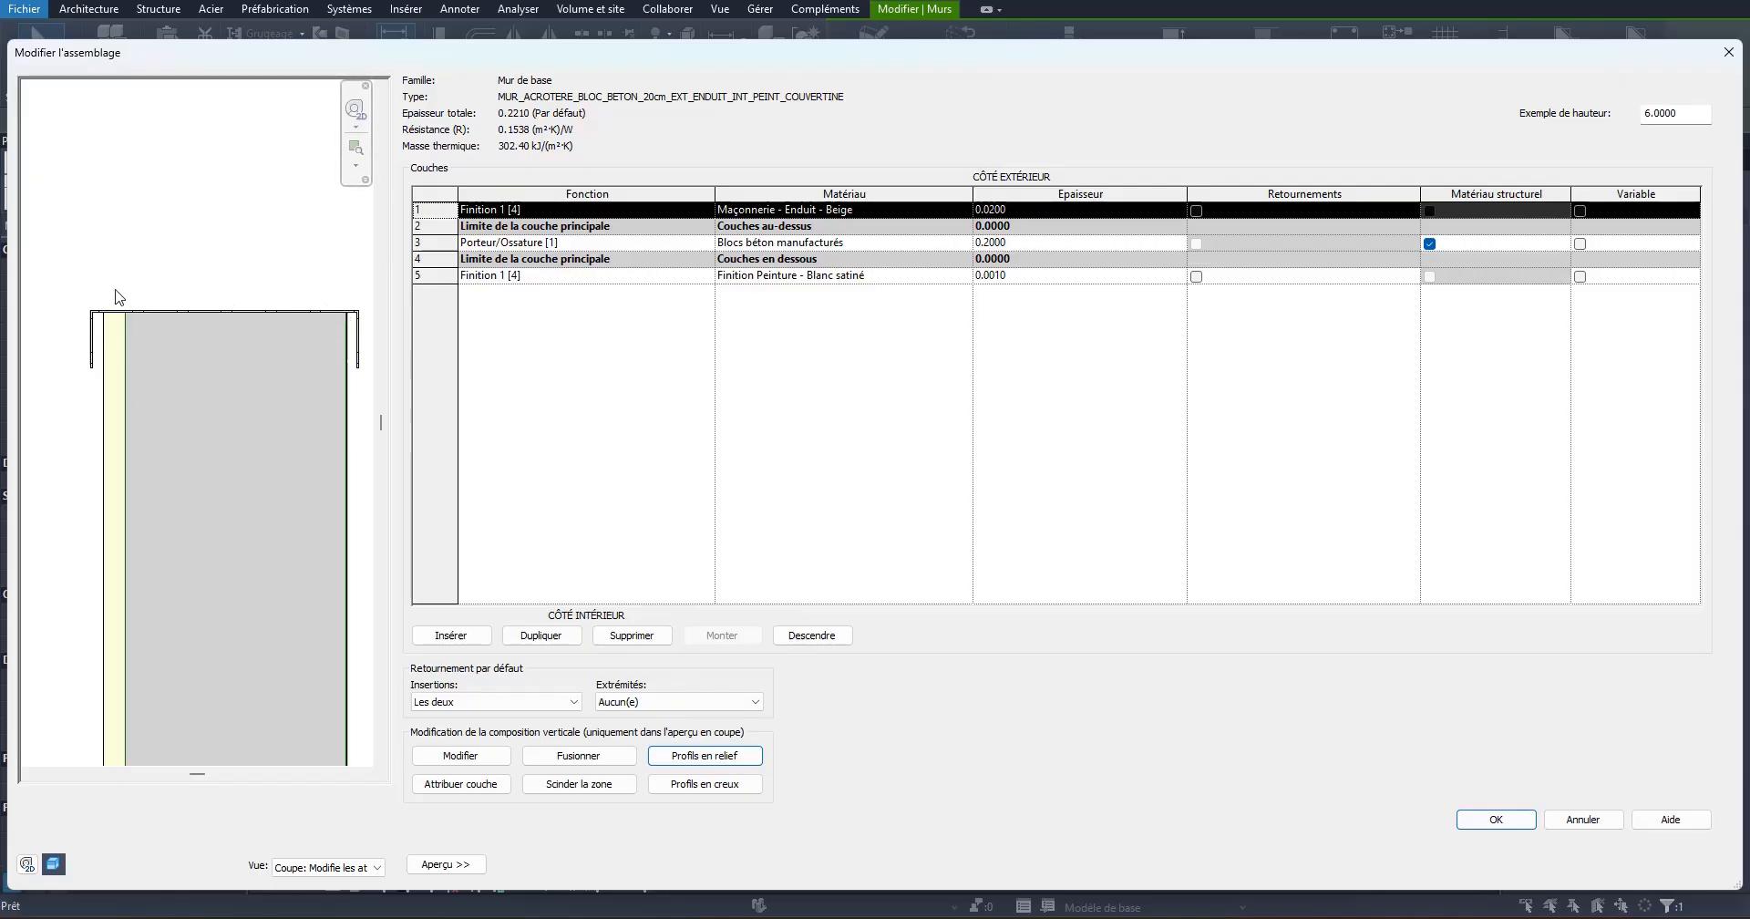
{"action": "scroll", "coordinate": [318, 347], "scroll_direction": "down", "scroll_amount": 4}
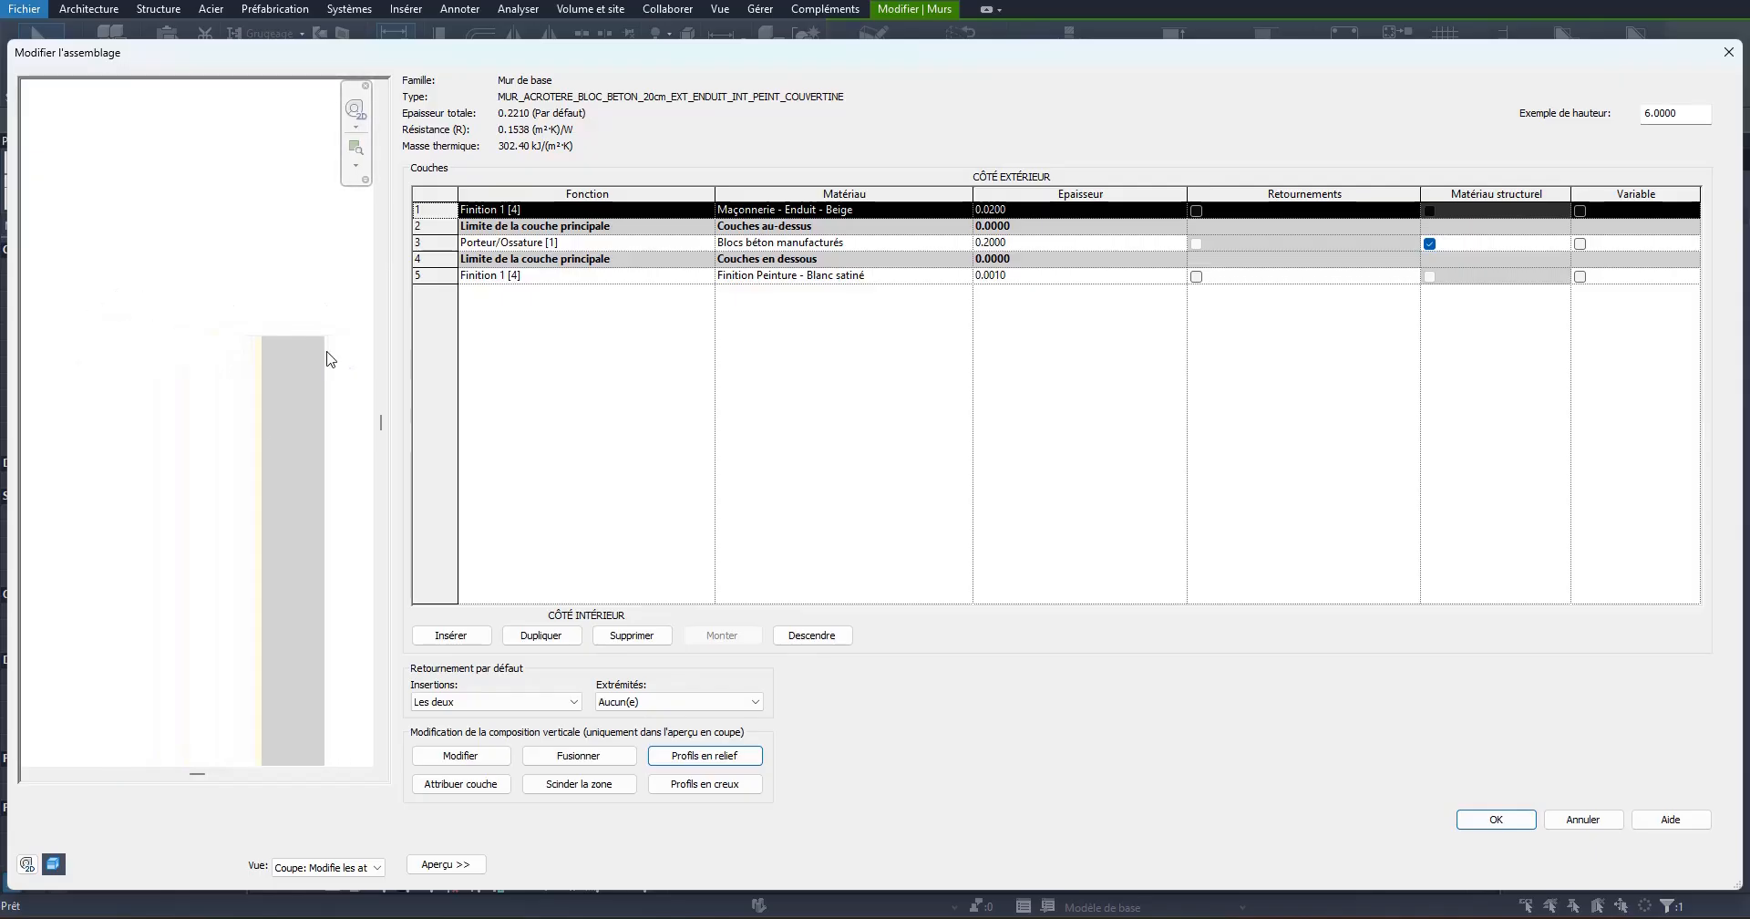
{"action": "left_click", "coordinate": [1496, 820]}
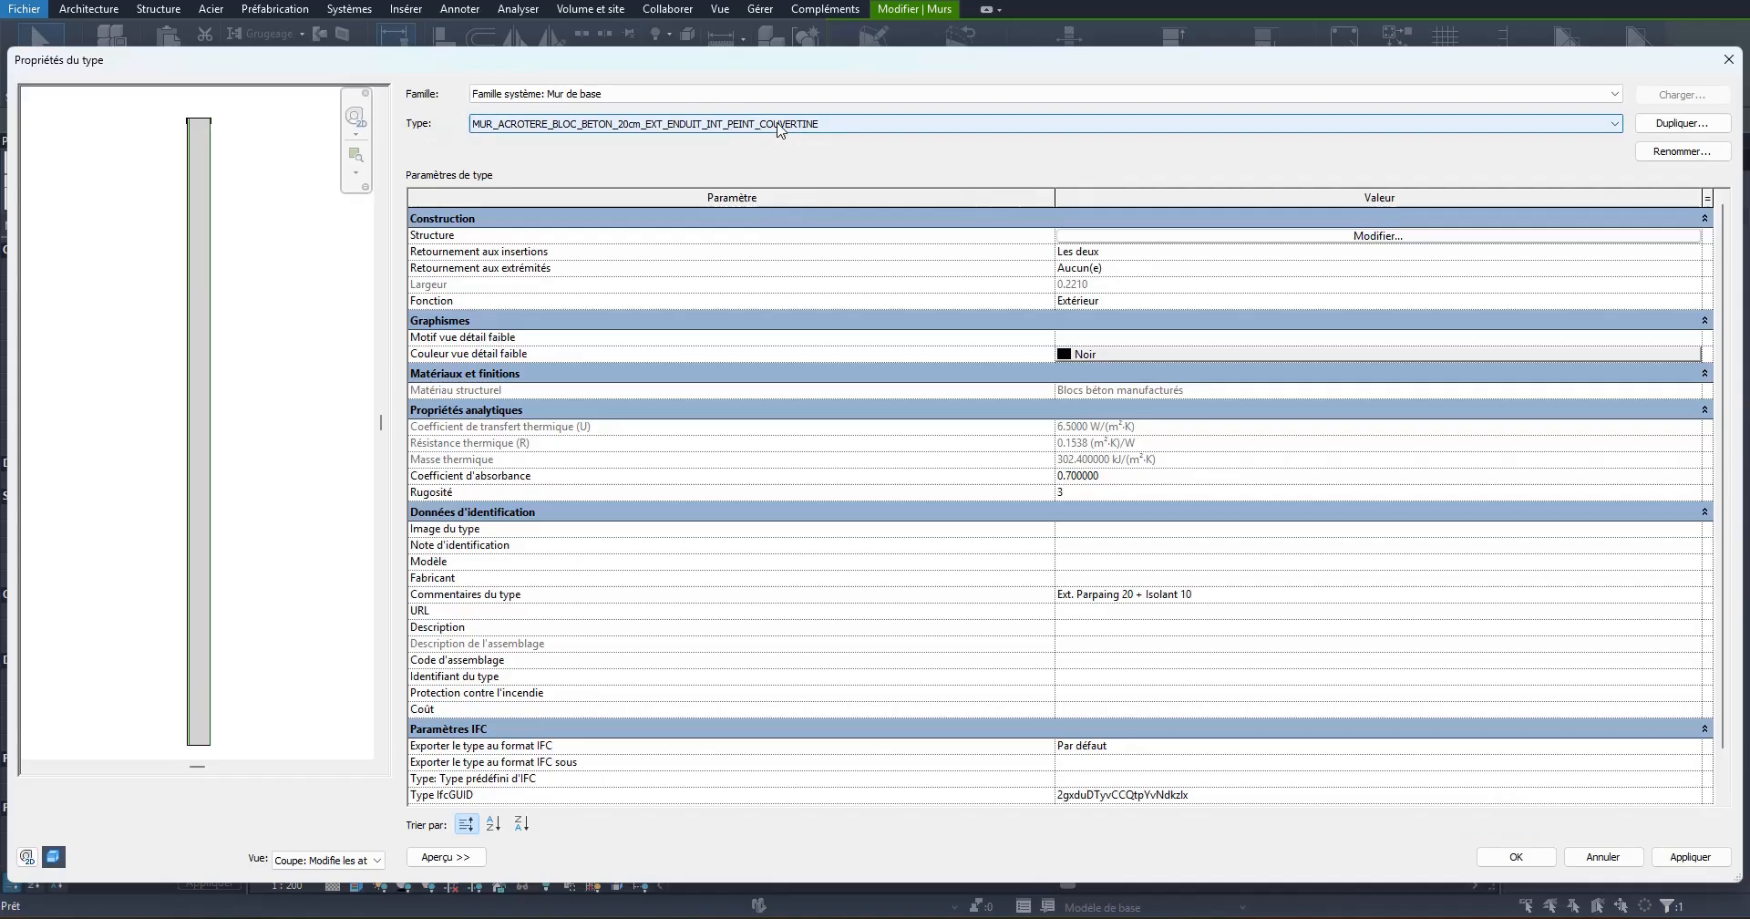
{"action": "left_click", "coordinate": [1675, 854]}
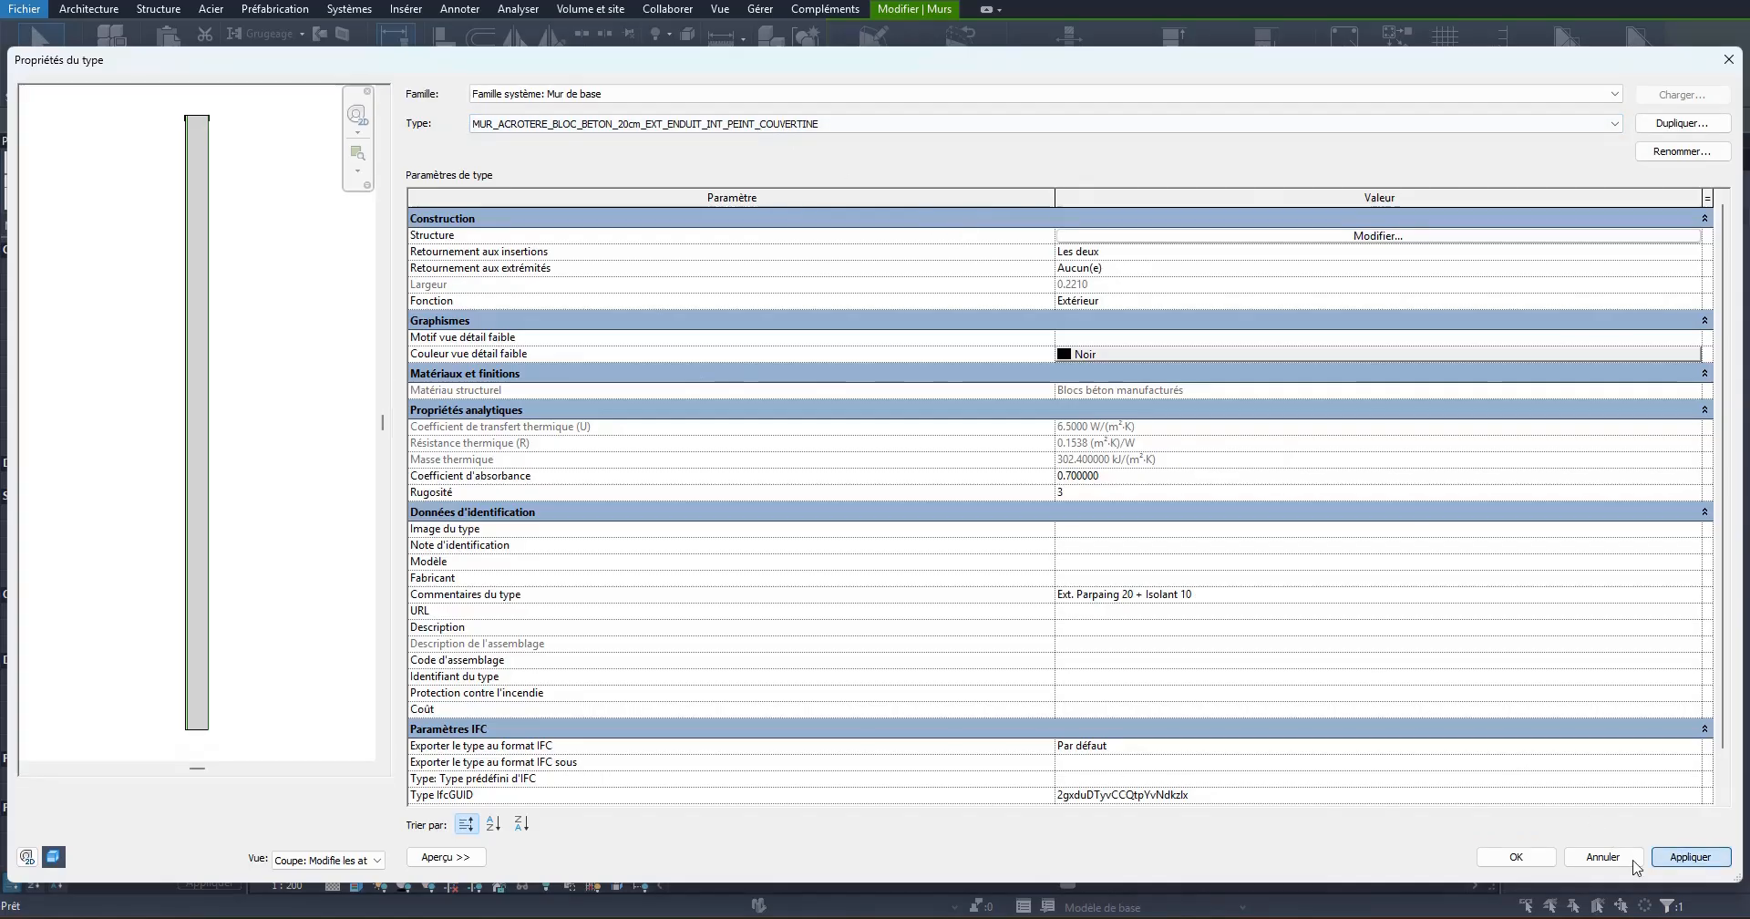
{"action": "left_click", "coordinate": [1538, 861]}
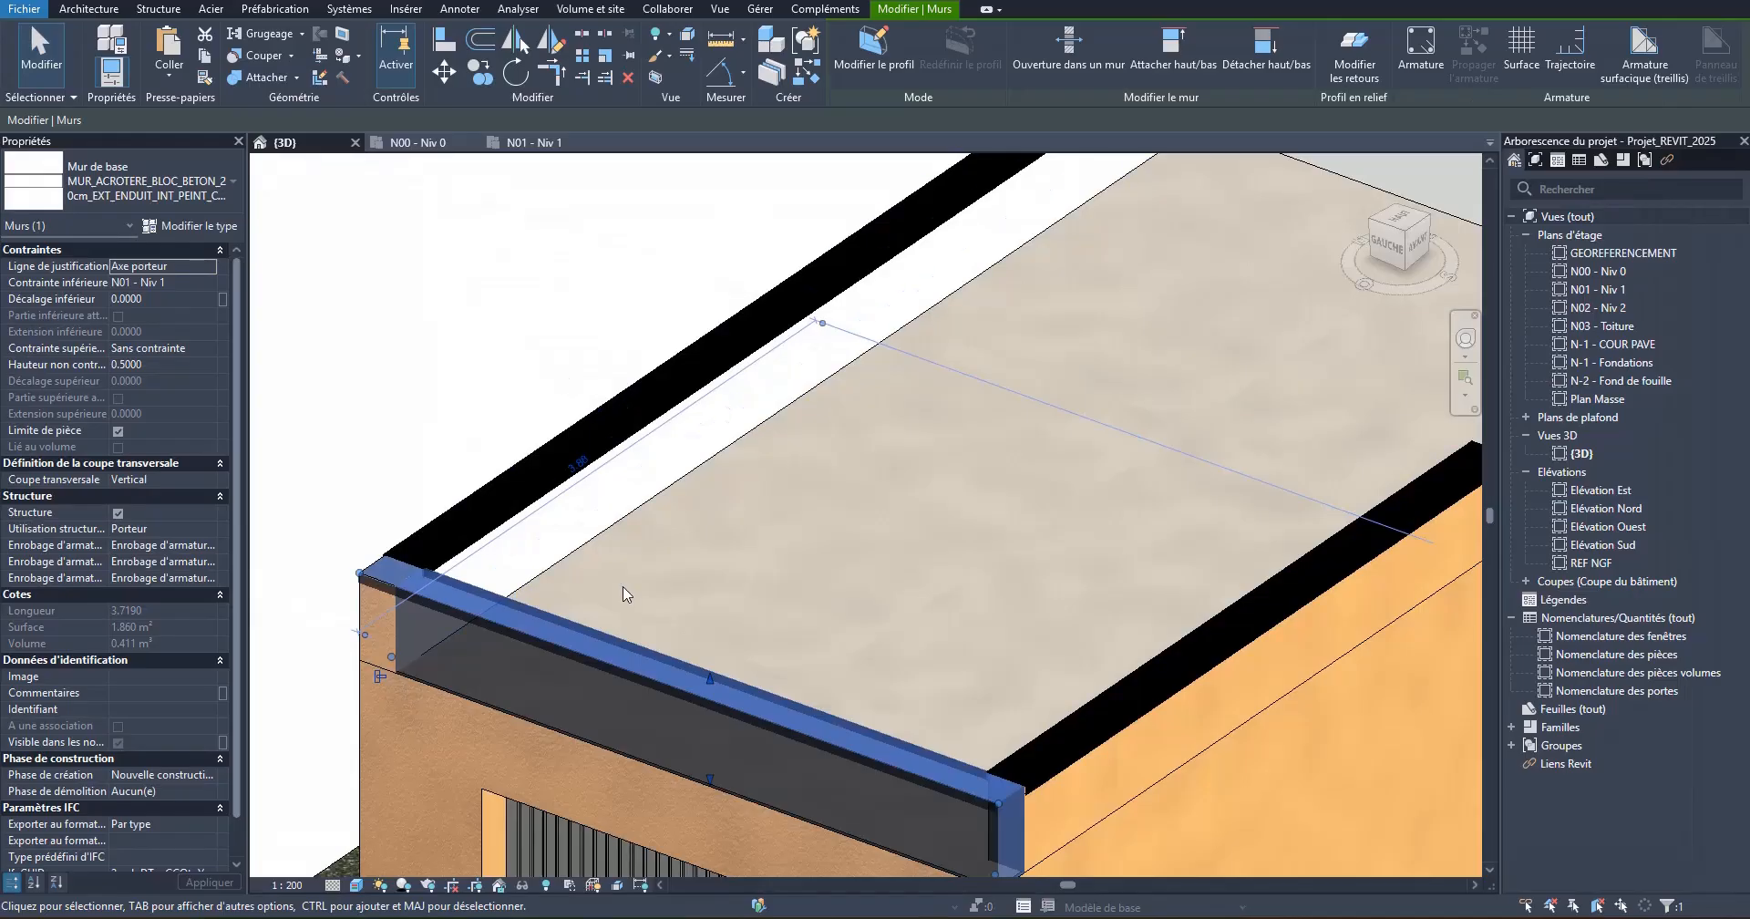
{"action": "key", "text": "Escape"}
Step: Delete the separately placed Couvertine acier - Type A wall sweep that runs along the other garage parapets
{"action": "scroll", "coordinate": [422, 613], "scroll_direction": "up", "scroll_amount": 4}
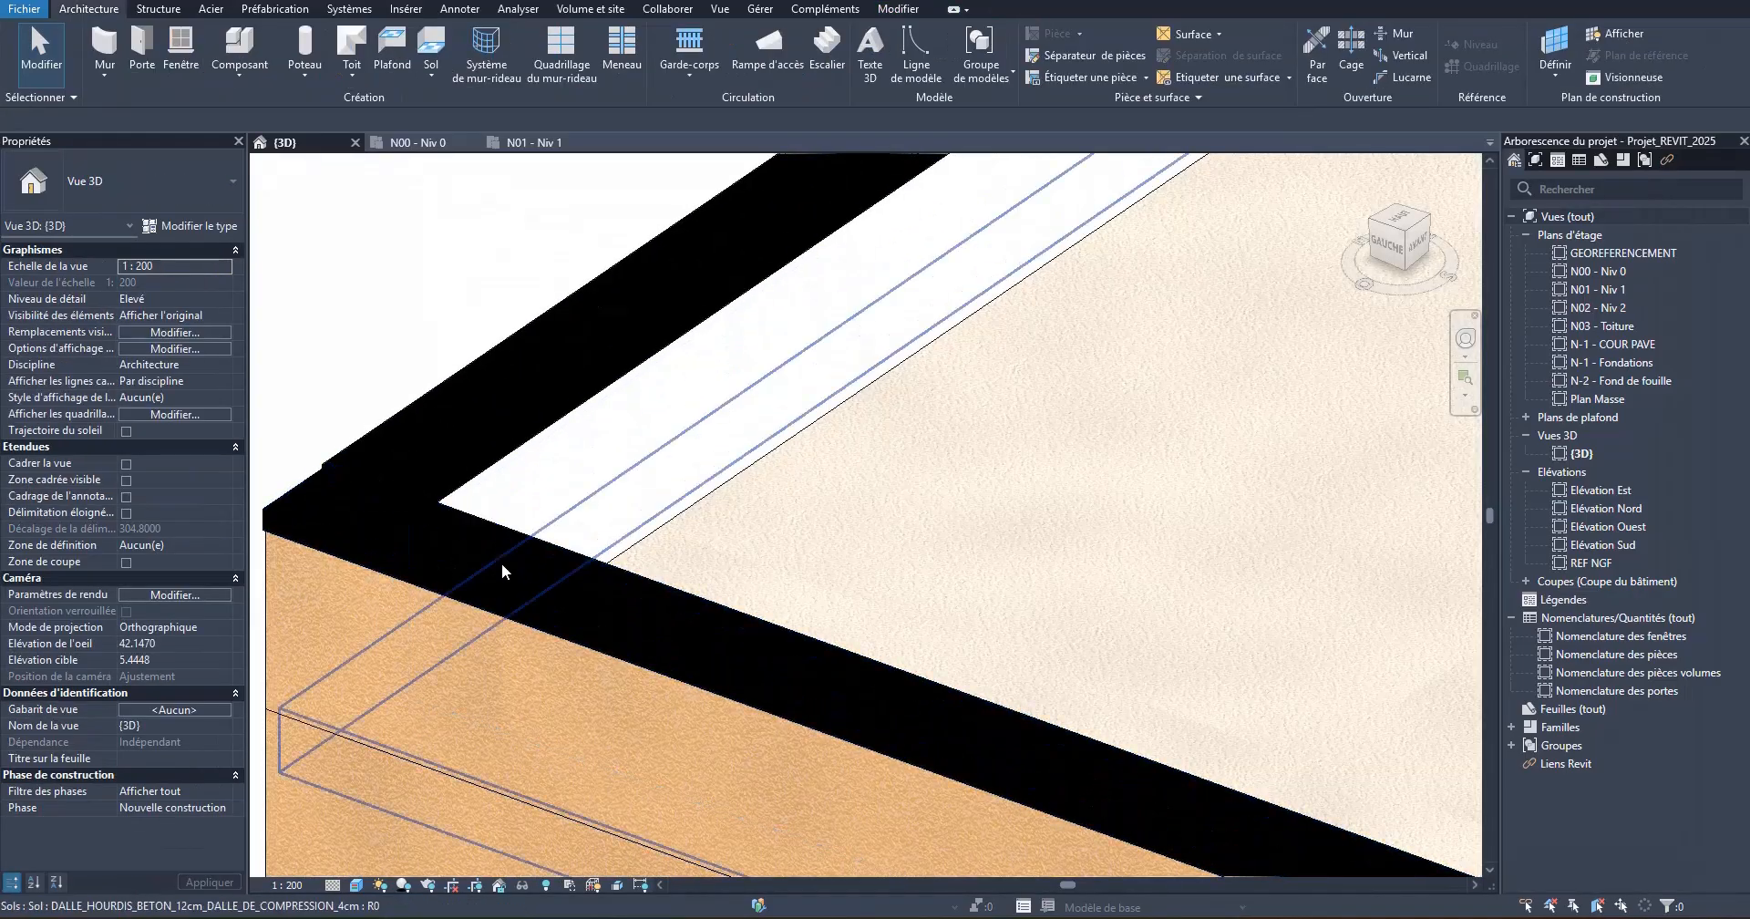
{"action": "scroll", "coordinate": [503, 572], "scroll_direction": "down", "scroll_amount": 5}
{"action": "scroll", "coordinate": [1044, 738], "scroll_direction": "up", "scroll_amount": 3}
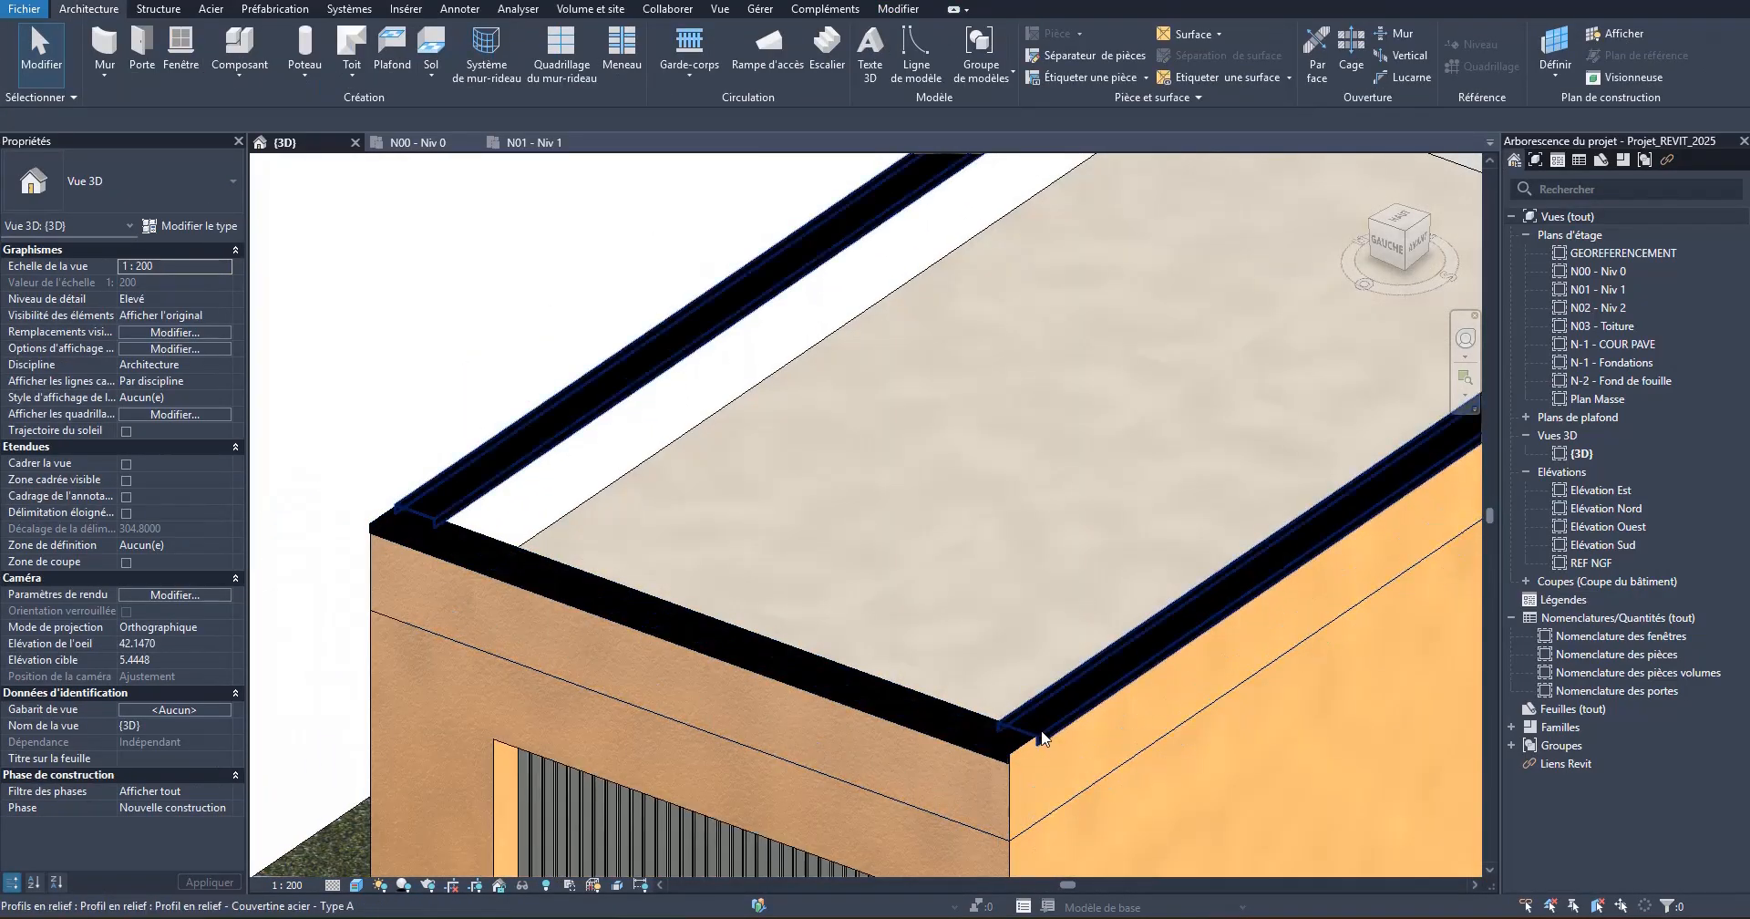
{"action": "left_click", "coordinate": [1044, 736]}
{"action": "scroll", "coordinate": [948, 606], "scroll_direction": "down", "scroll_amount": 5}
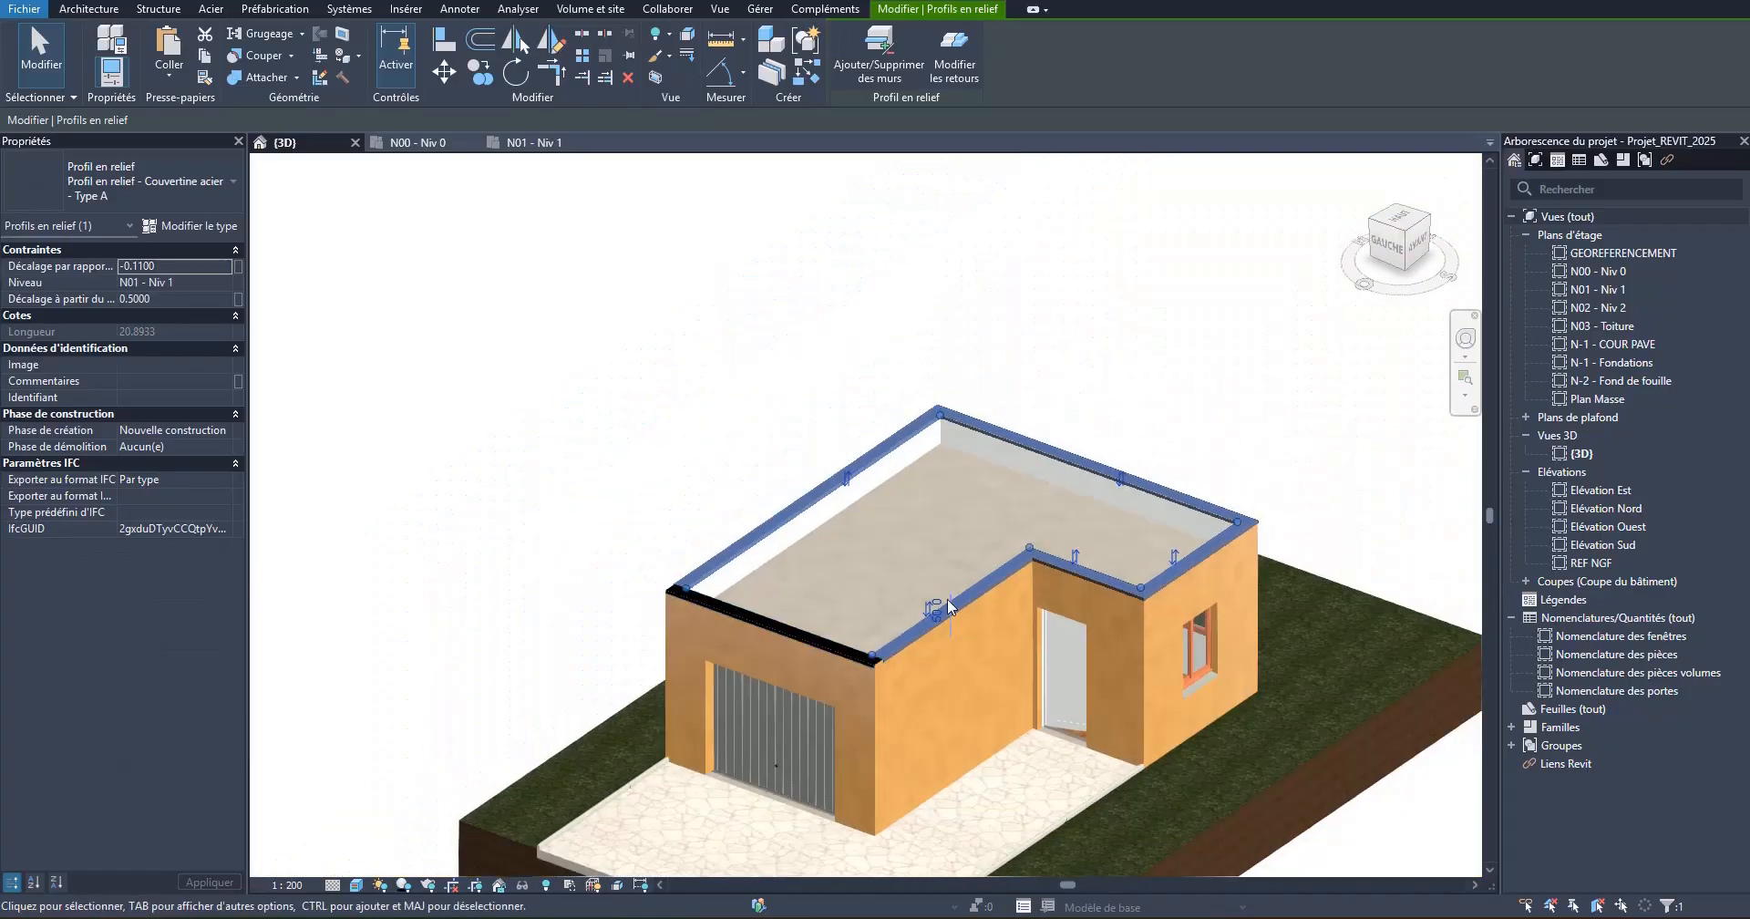
{"action": "scroll", "coordinate": [1106, 598], "scroll_direction": "up", "scroll_amount": 2}
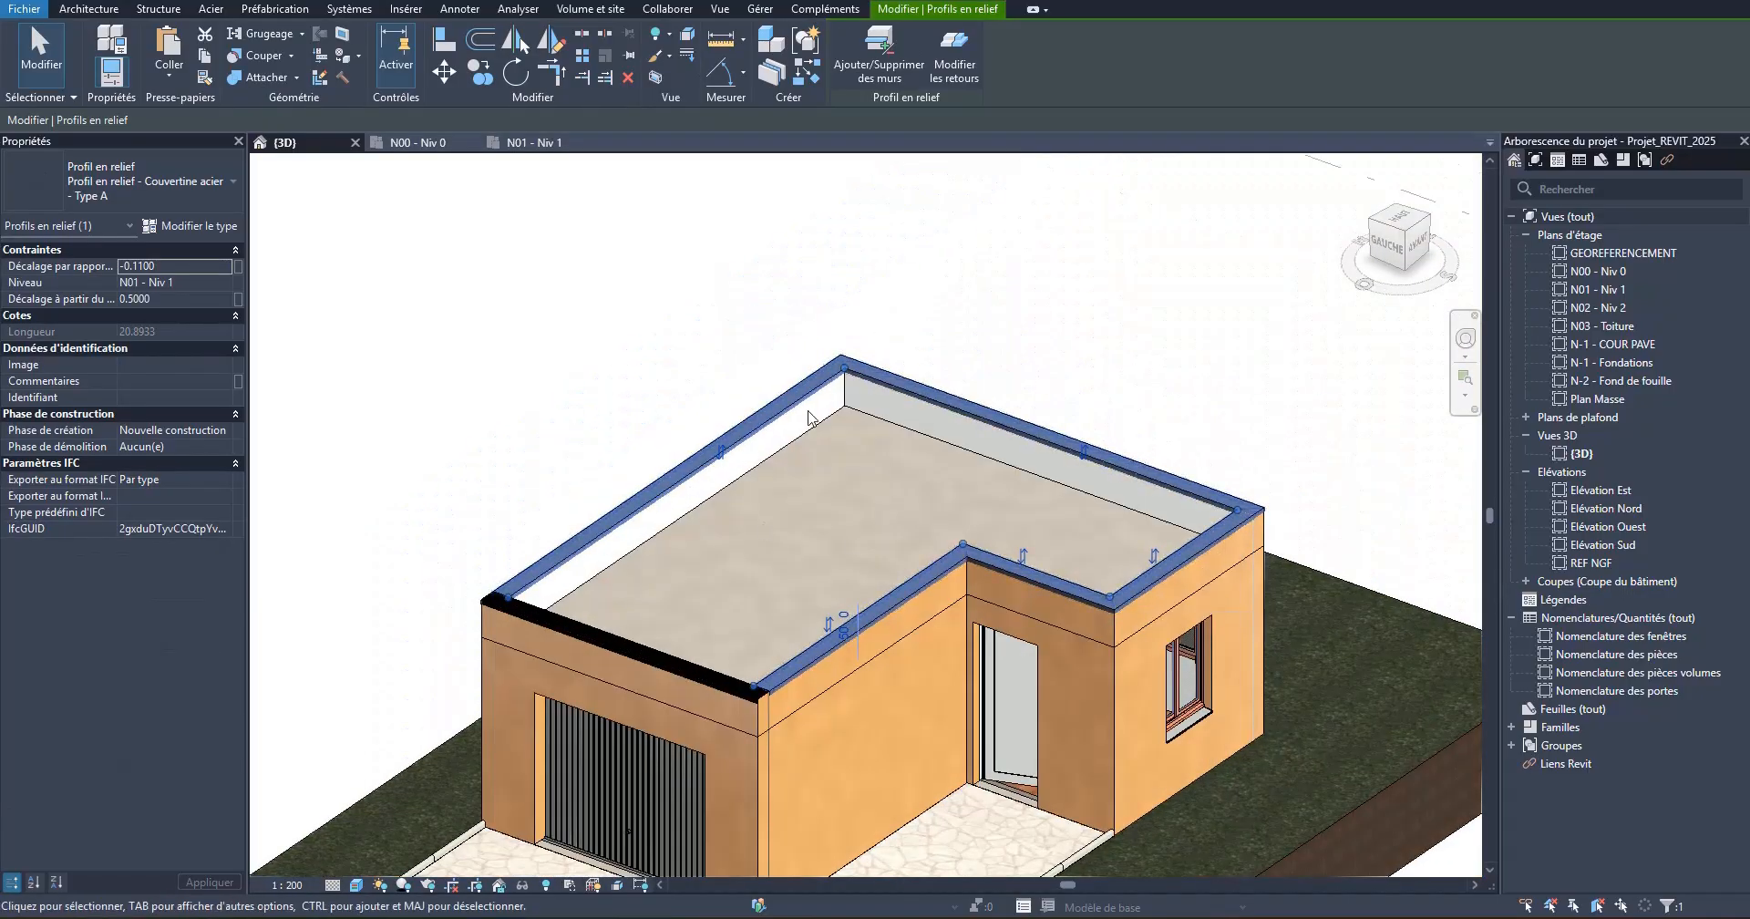
{"action": "key", "text": "Escape"}
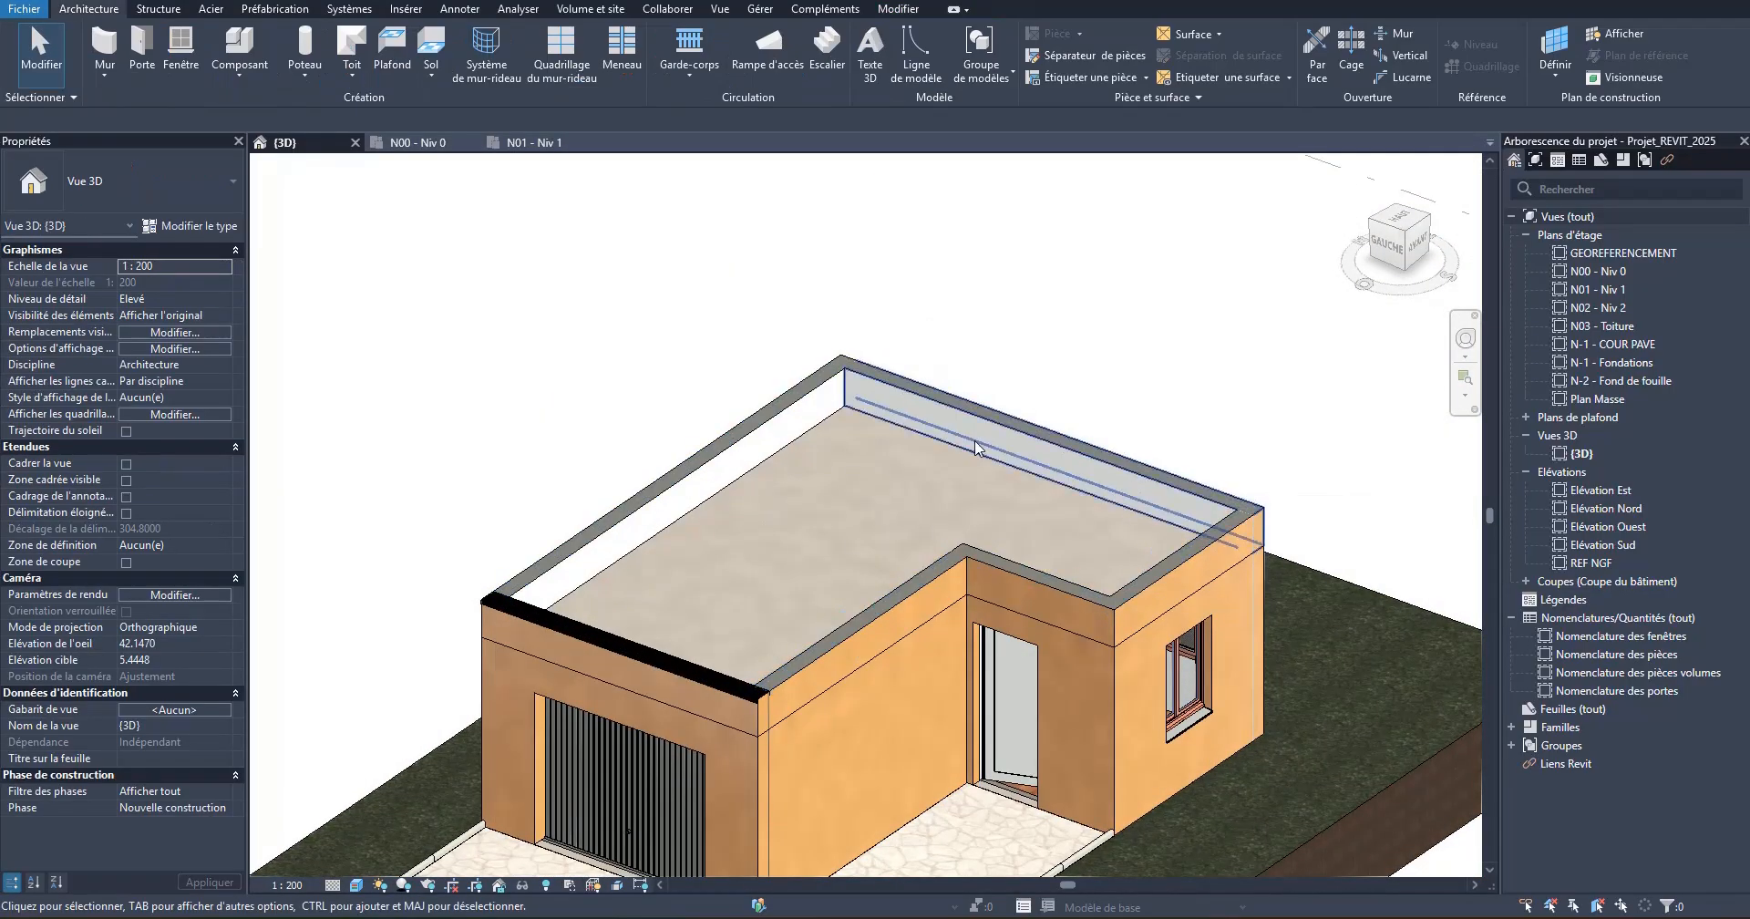
Step: Change the five remaining parapet walls to the type MUR_ACROTERE_BLOC_BETON_20cm_EXT_ENDUIT_INT_PEINT_COUVERTINE
{"action": "left_click", "coordinate": [599, 527]}
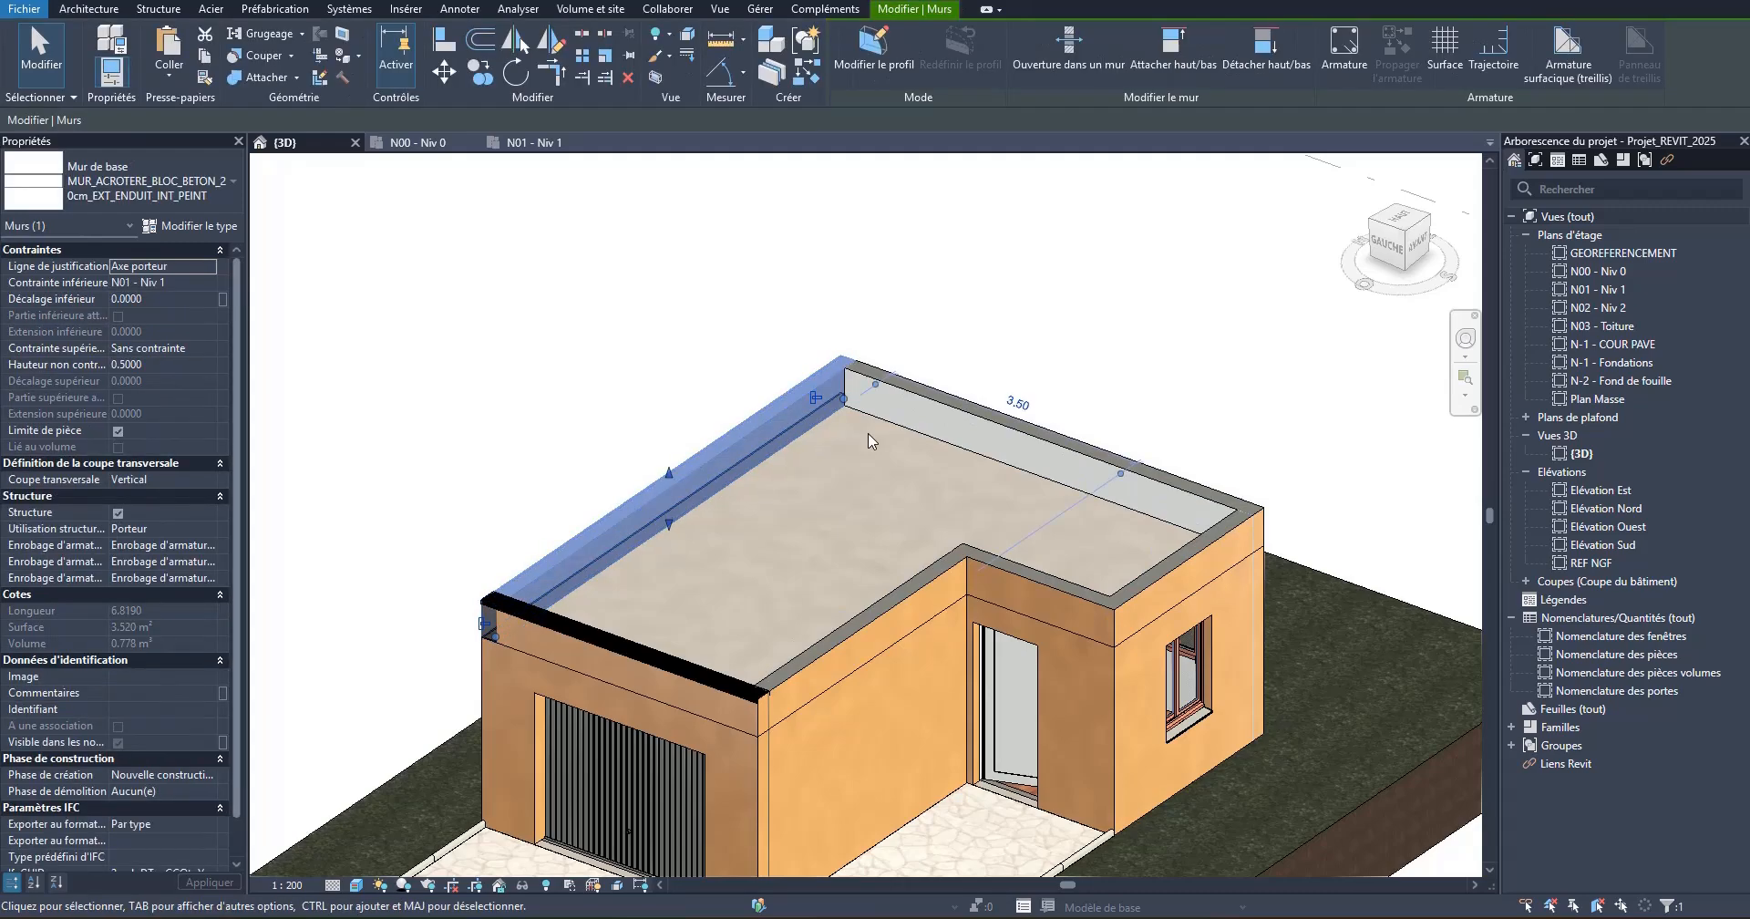
{"action": "left_click", "coordinate": [940, 399], "text": "ctrl"}
{"action": "left_click", "coordinate": [1223, 597], "text": "ctrl"}
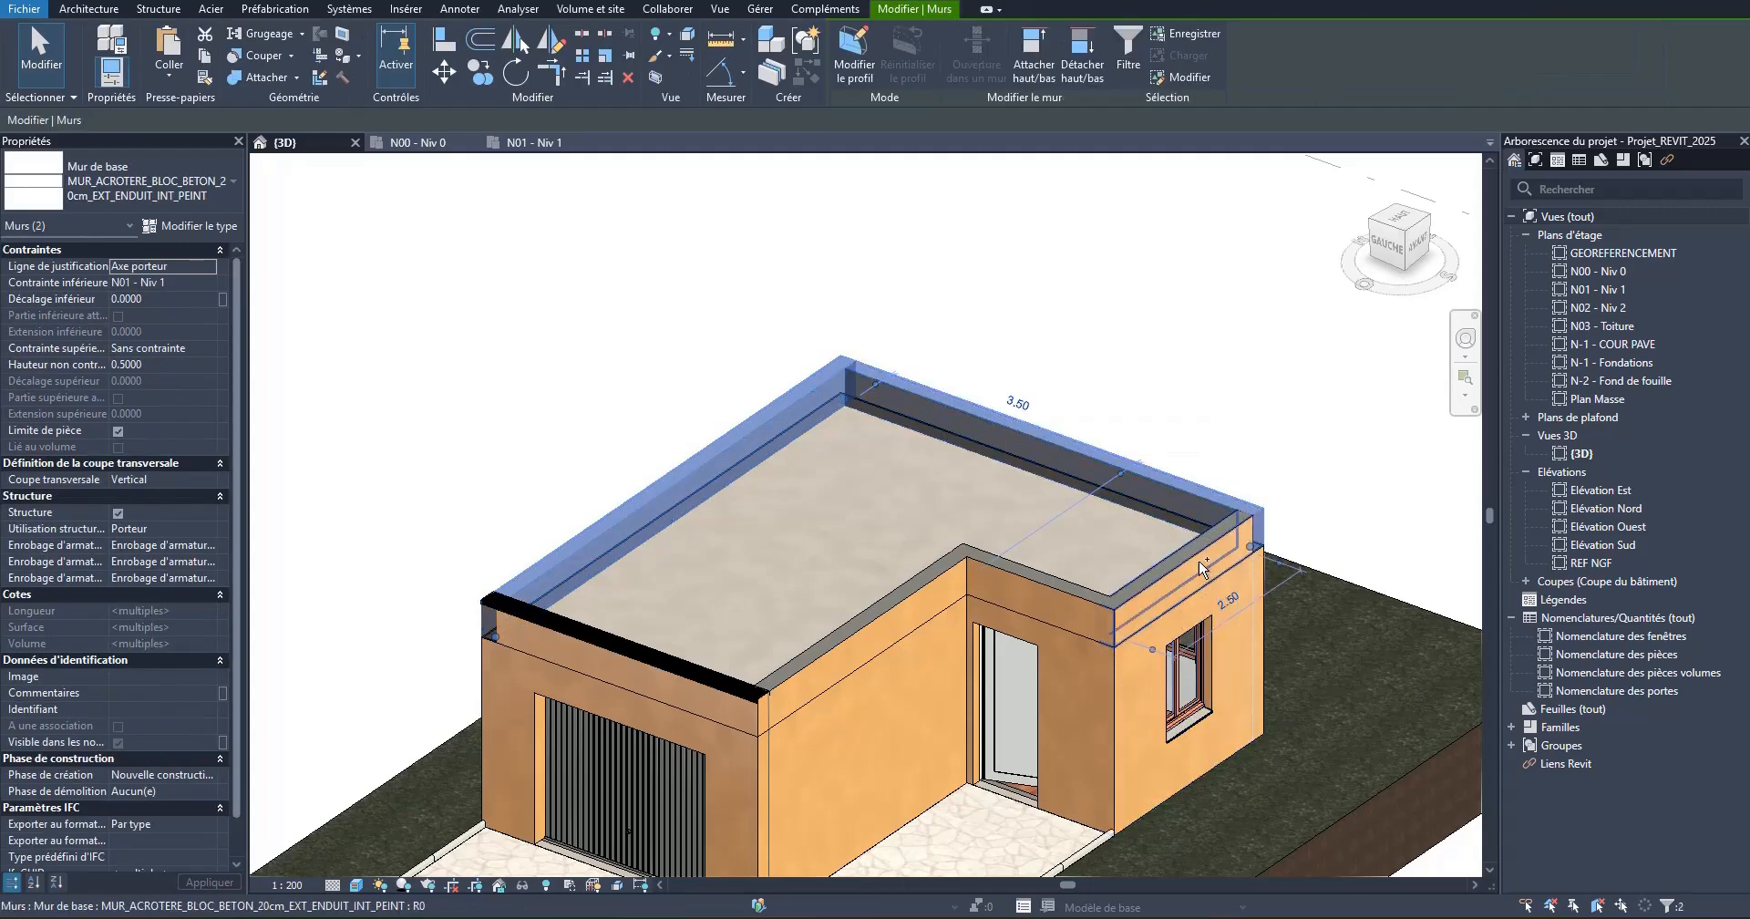
{"action": "left_click", "coordinate": [1031, 582], "text": "ctrl"}
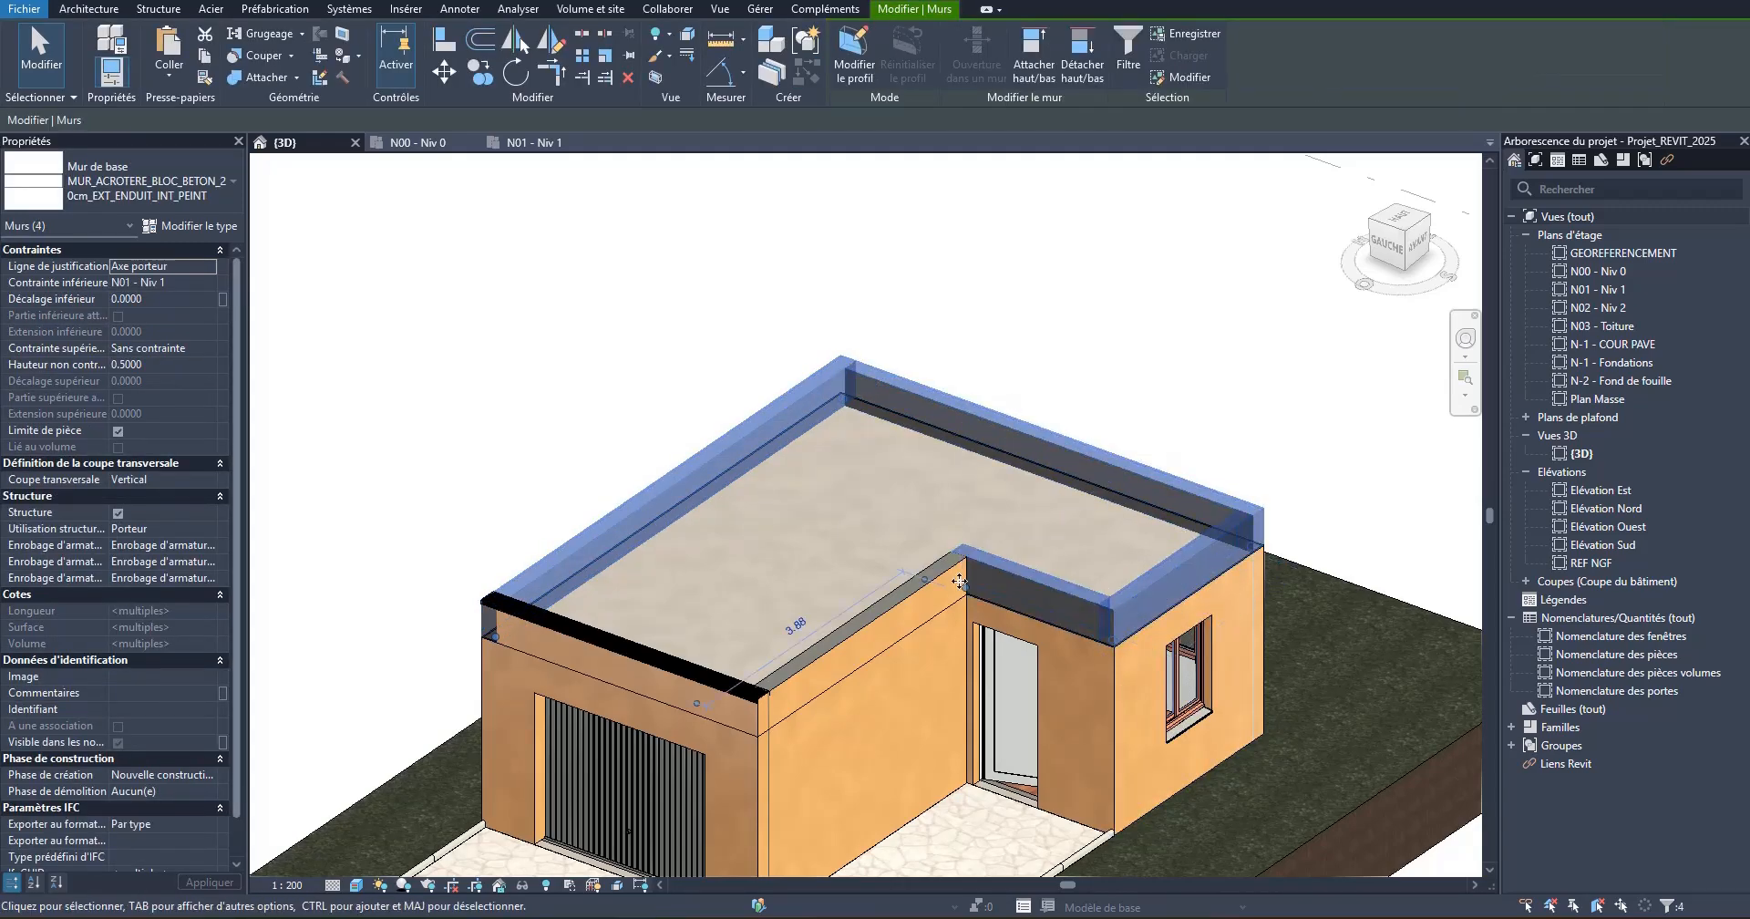
{"action": "left_click", "coordinate": [909, 591], "text": "ctrl"}
{"action": "left_click", "coordinate": [196, 180]}
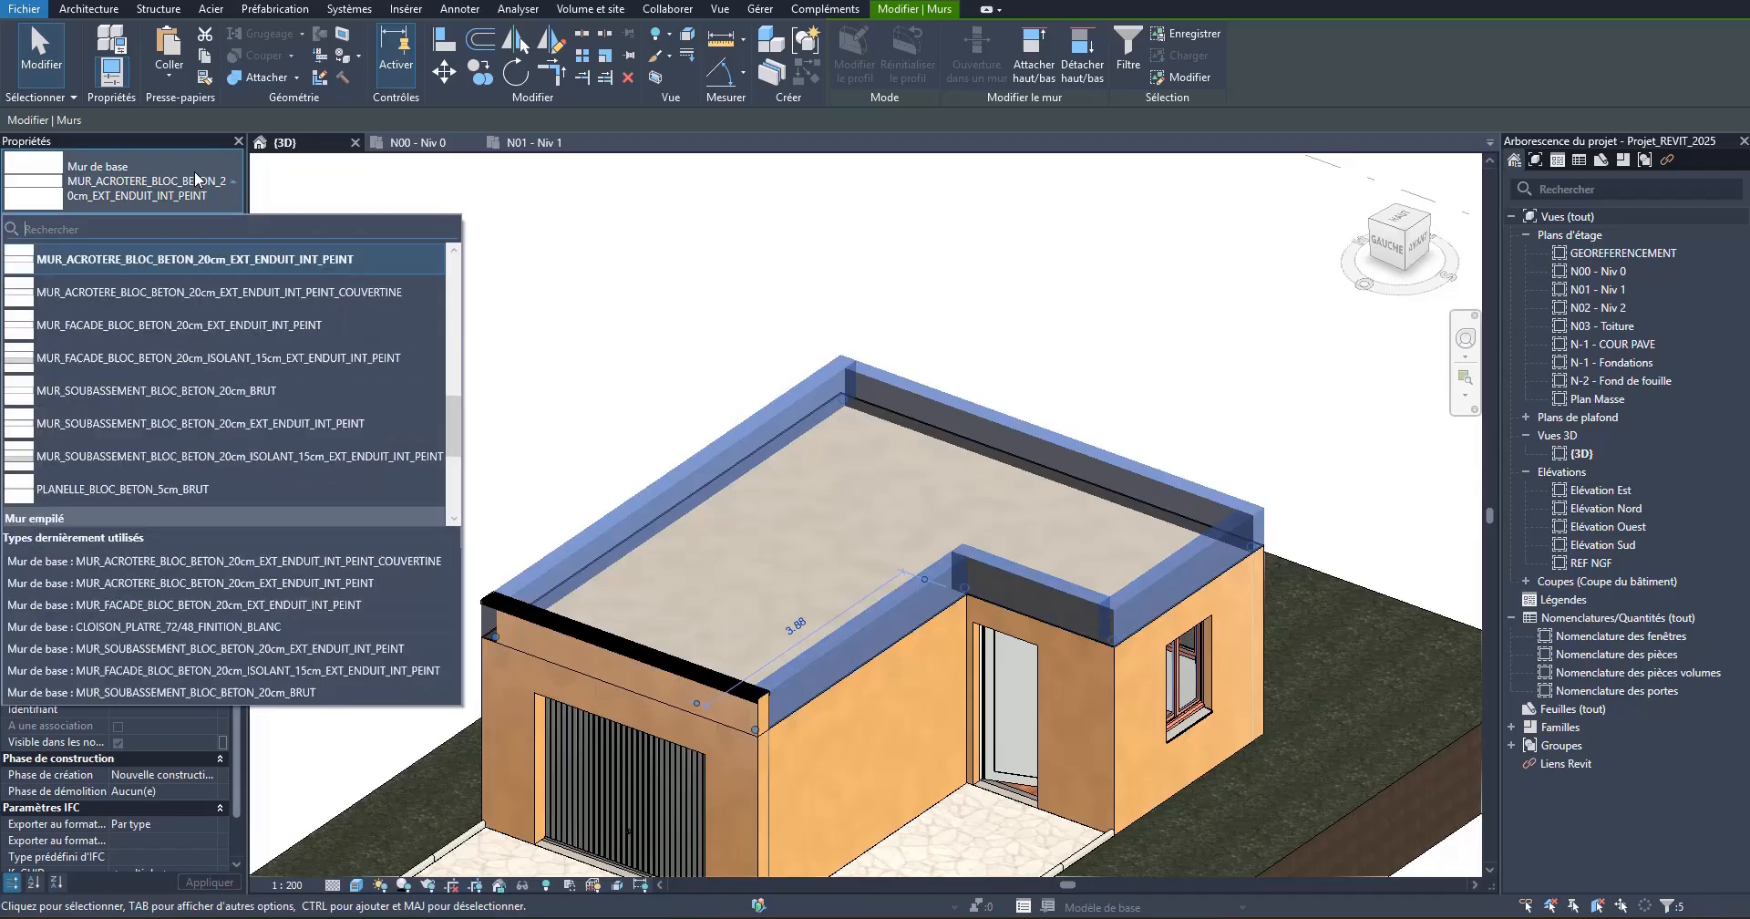
{"action": "left_click", "coordinate": [377, 292]}
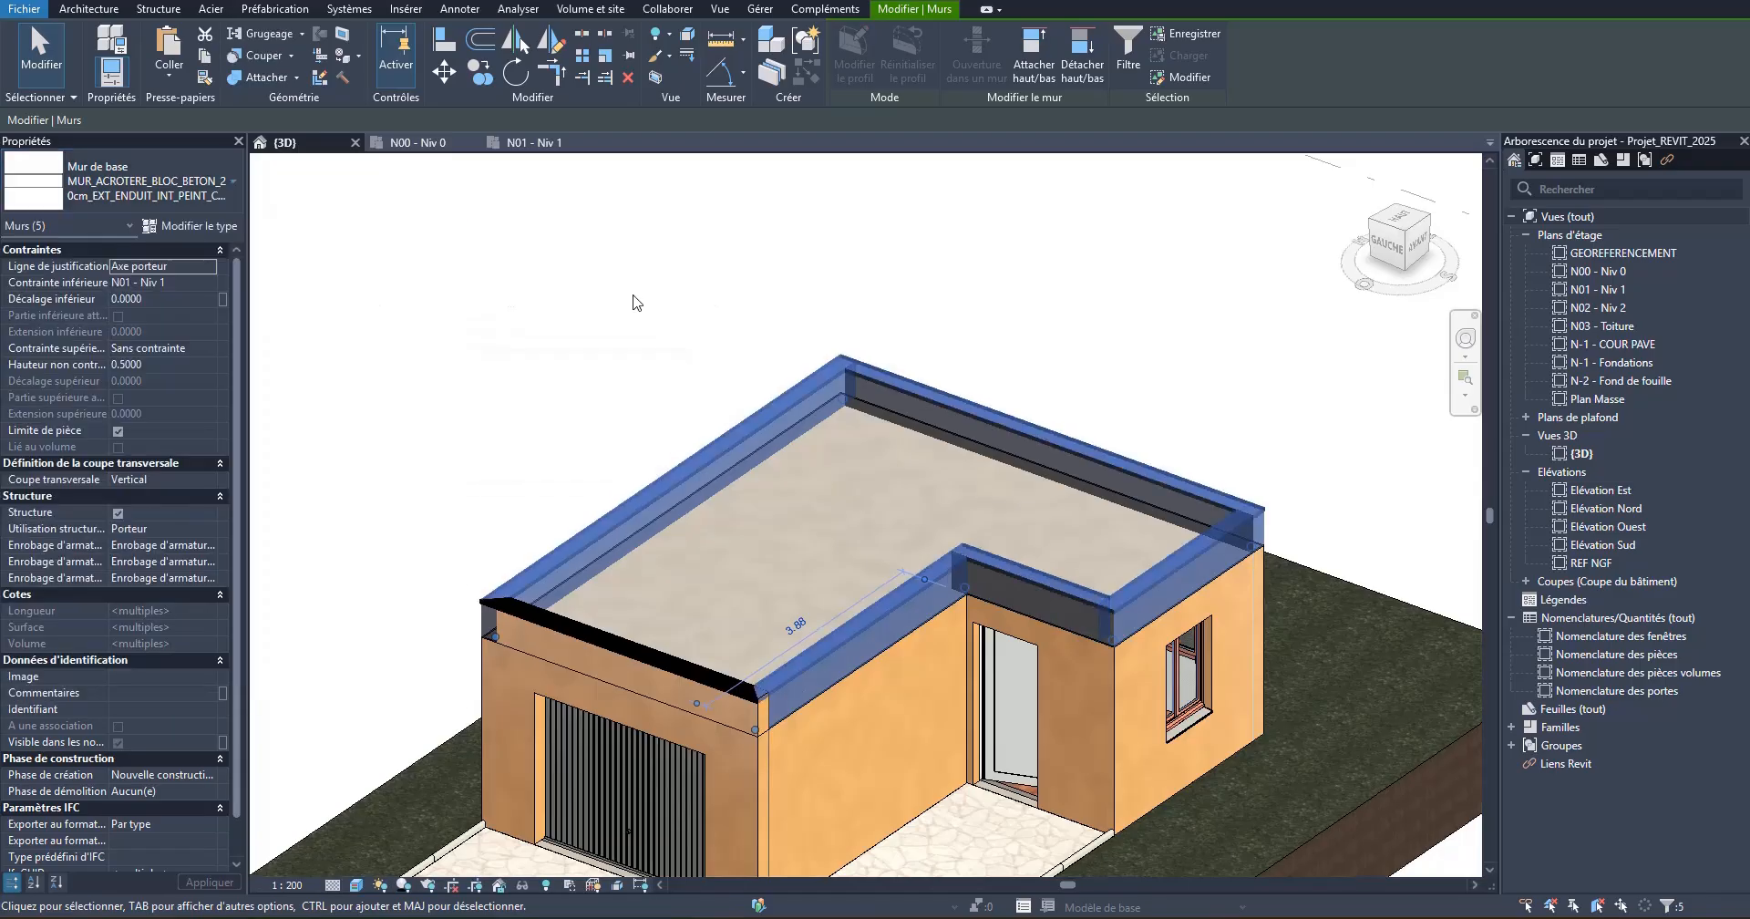
{"action": "left_click", "coordinate": [620, 301]}
Step: Examine the built-in coping along the garage parapets and at their corner joints in the 3D view
{"action": "scroll", "coordinate": [467, 618], "scroll_direction": "up", "scroll_amount": 5}
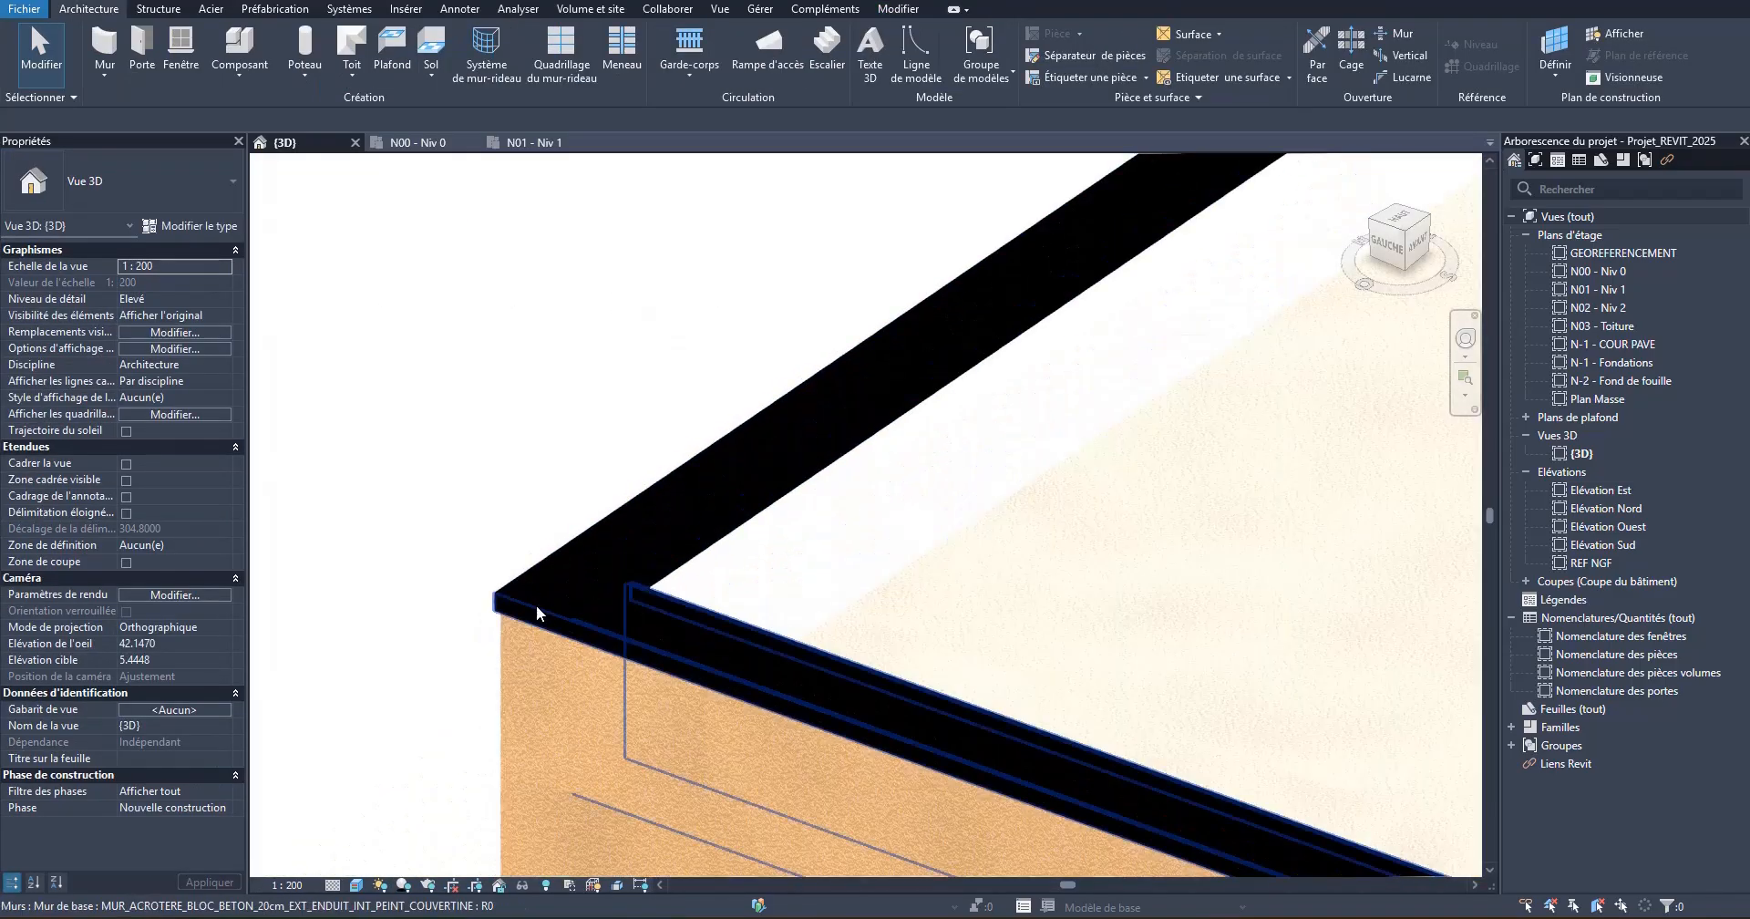
{"action": "scroll", "coordinate": [383, 438], "scroll_direction": "down", "scroll_amount": 5}
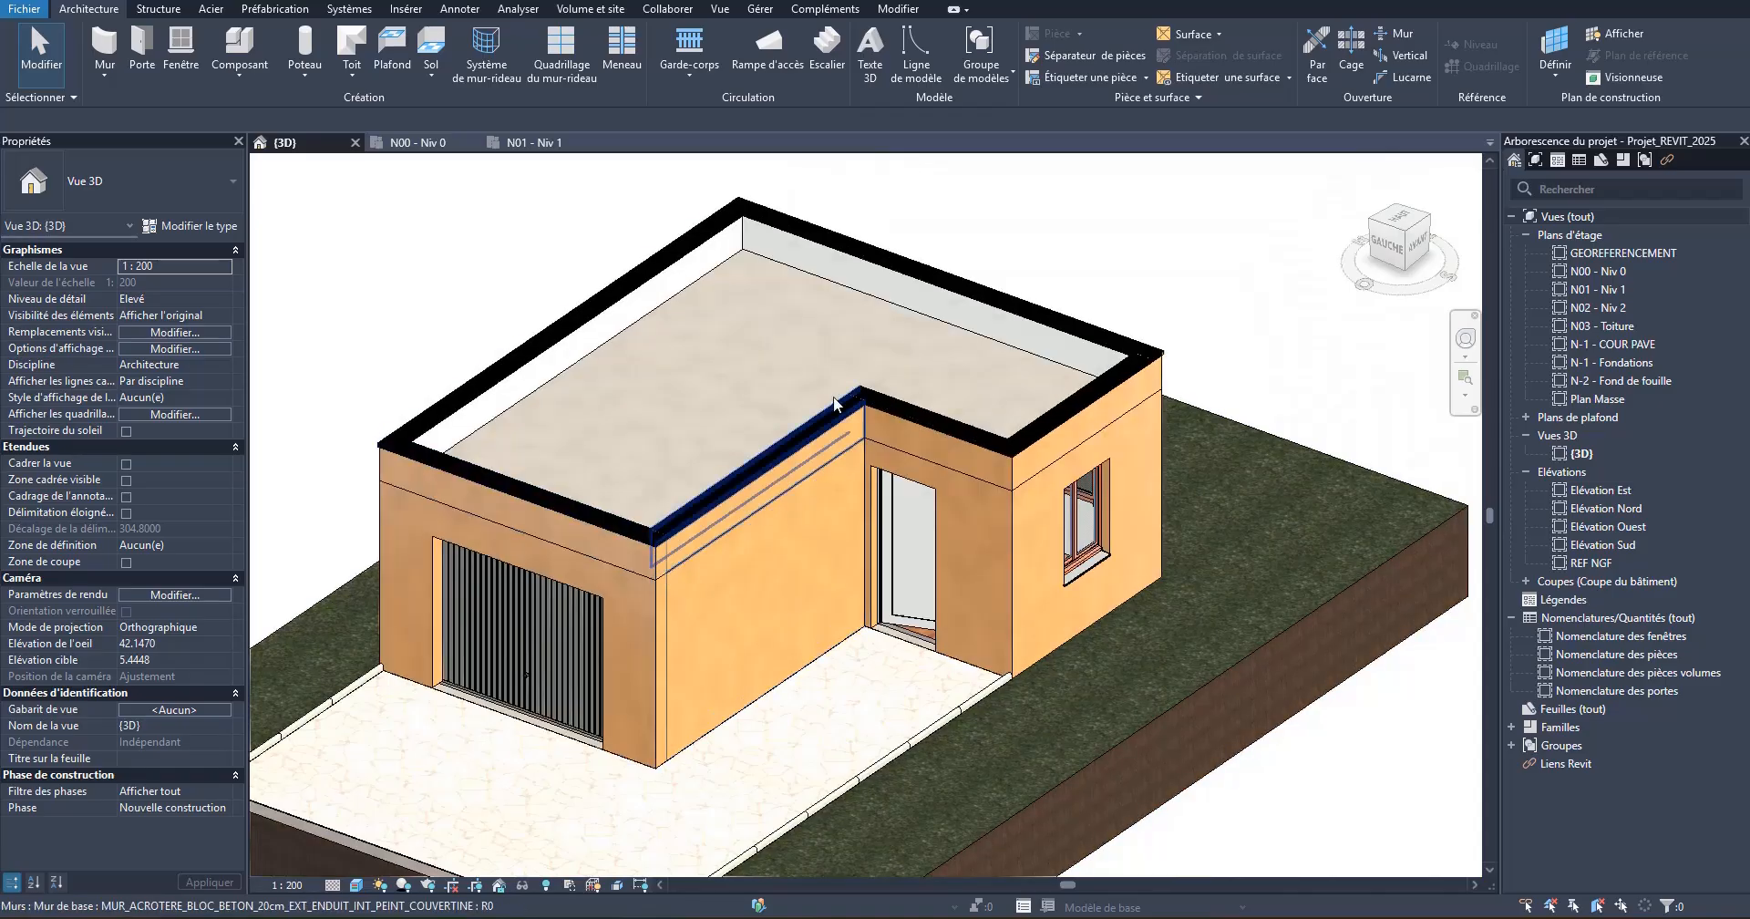
{"action": "scroll", "coordinate": [454, 374], "scroll_direction": "up", "scroll_amount": 2}
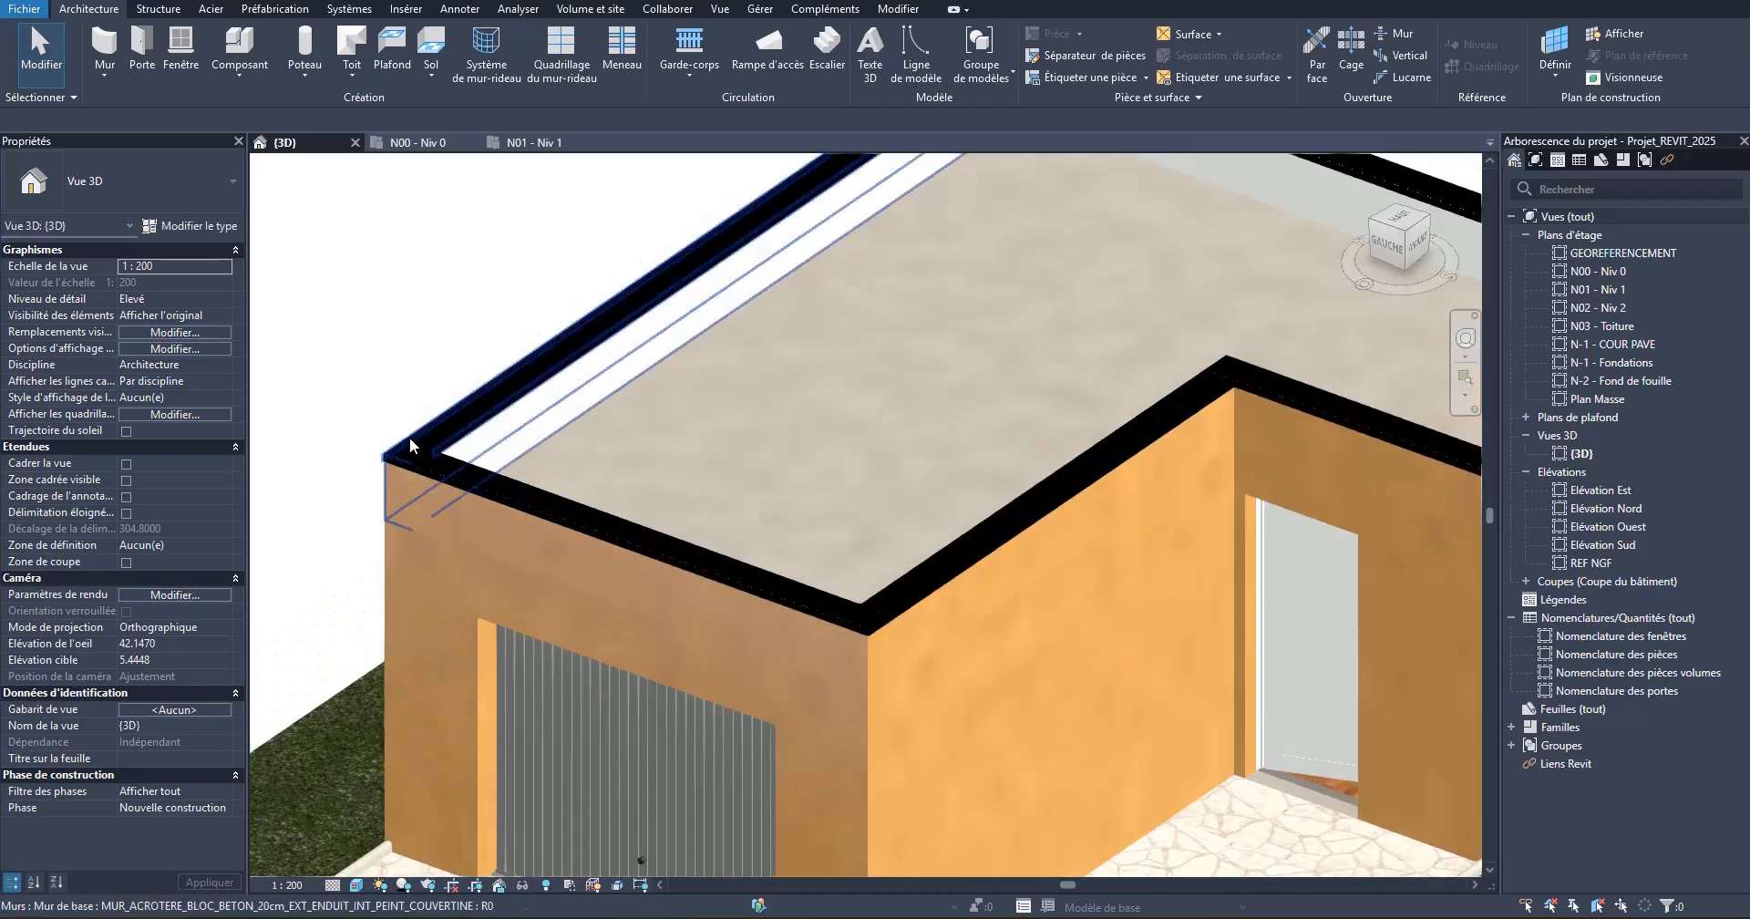
{"action": "scroll", "coordinate": [716, 523], "scroll_direction": "down", "scroll_amount": 5}
{"action": "scroll", "coordinate": [730, 365], "scroll_direction": "up", "scroll_amount": 2}
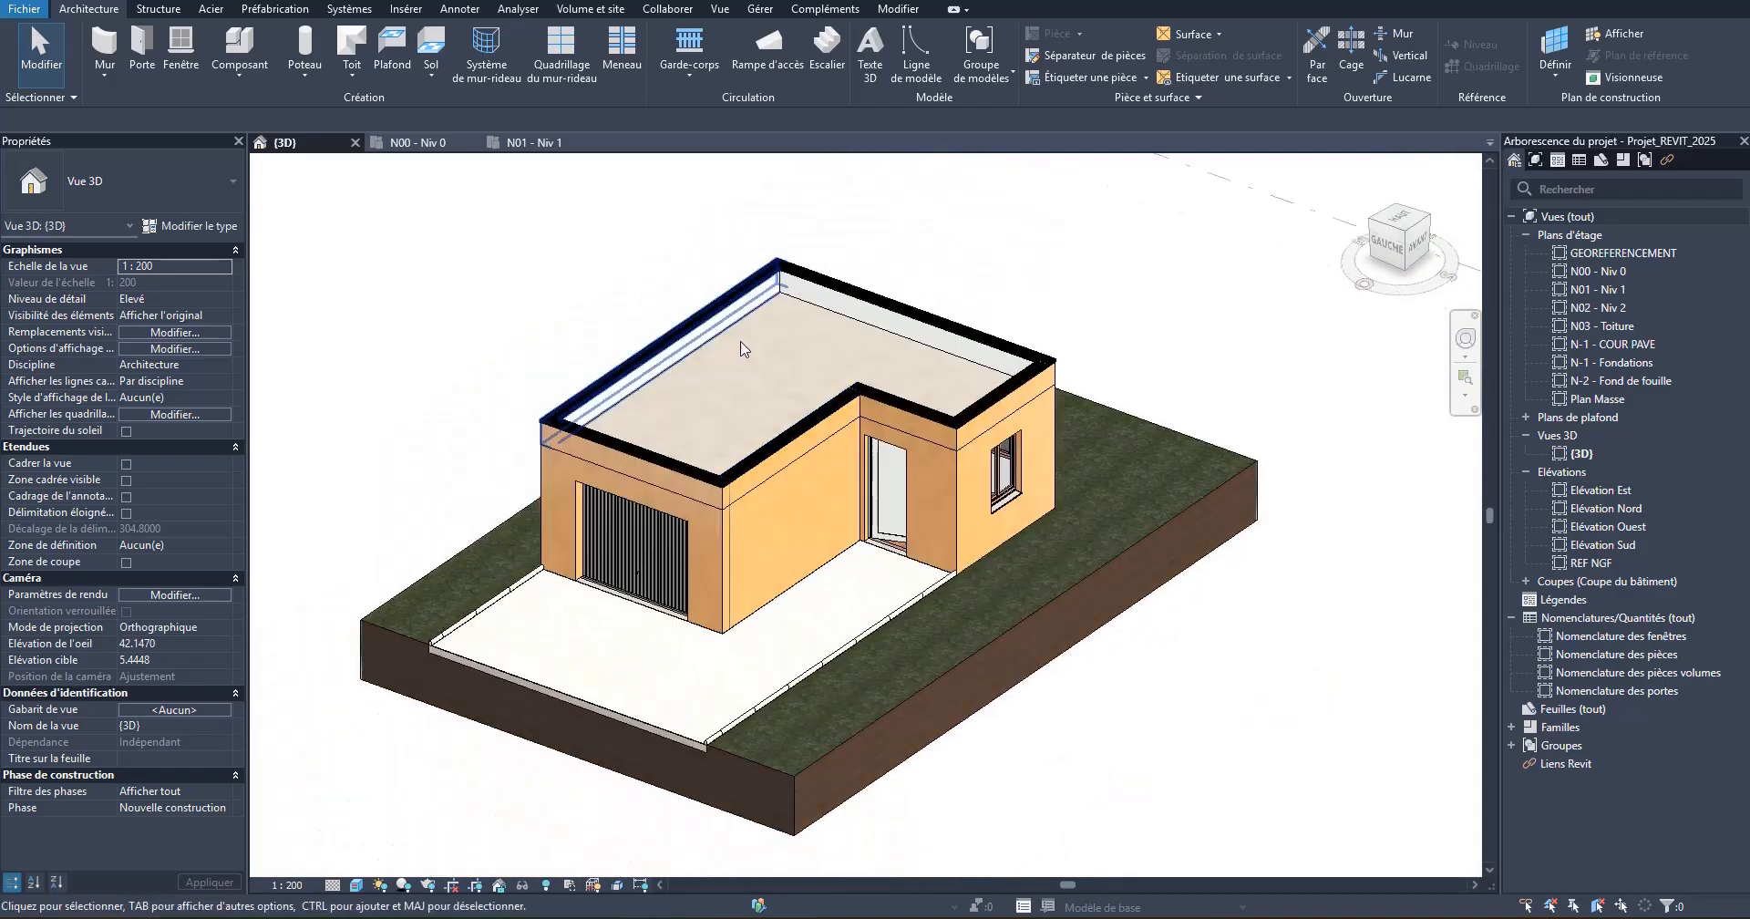
{"action": "scroll", "coordinate": [662, 453], "scroll_direction": "up", "scroll_amount": 2}
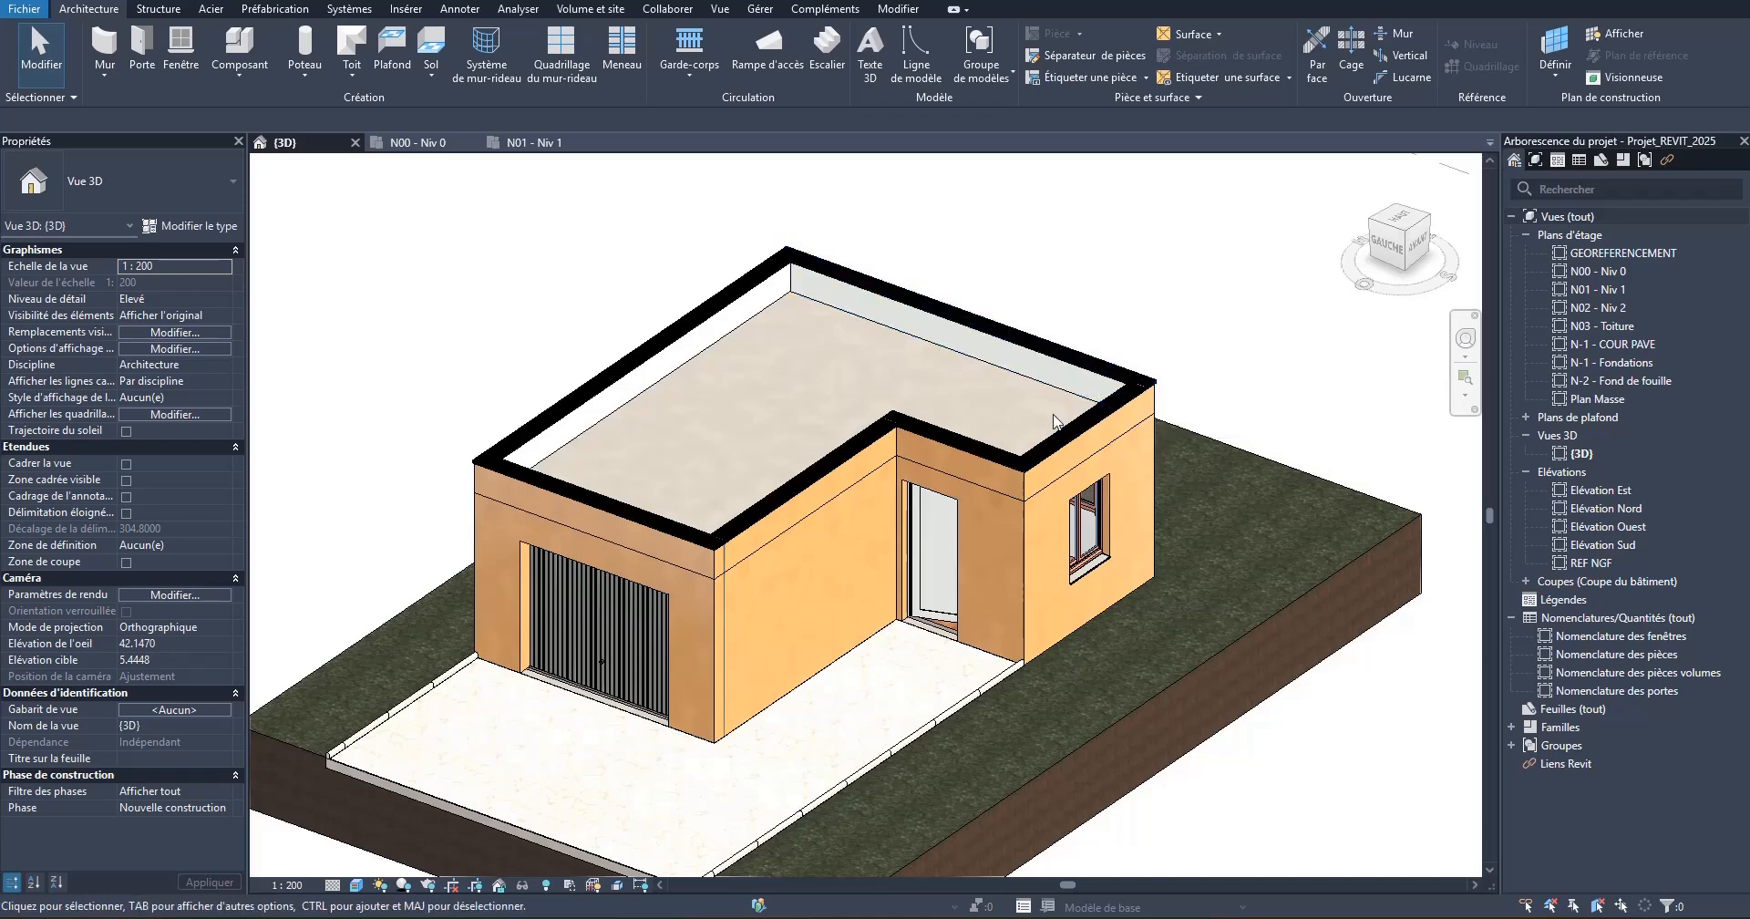
{"action": "scroll", "coordinate": [1003, 268], "scroll_direction": "down", "scroll_amount": 1}
{"action": "scroll", "coordinate": [1003, 269], "scroll_direction": "up", "scroll_amount": 1}
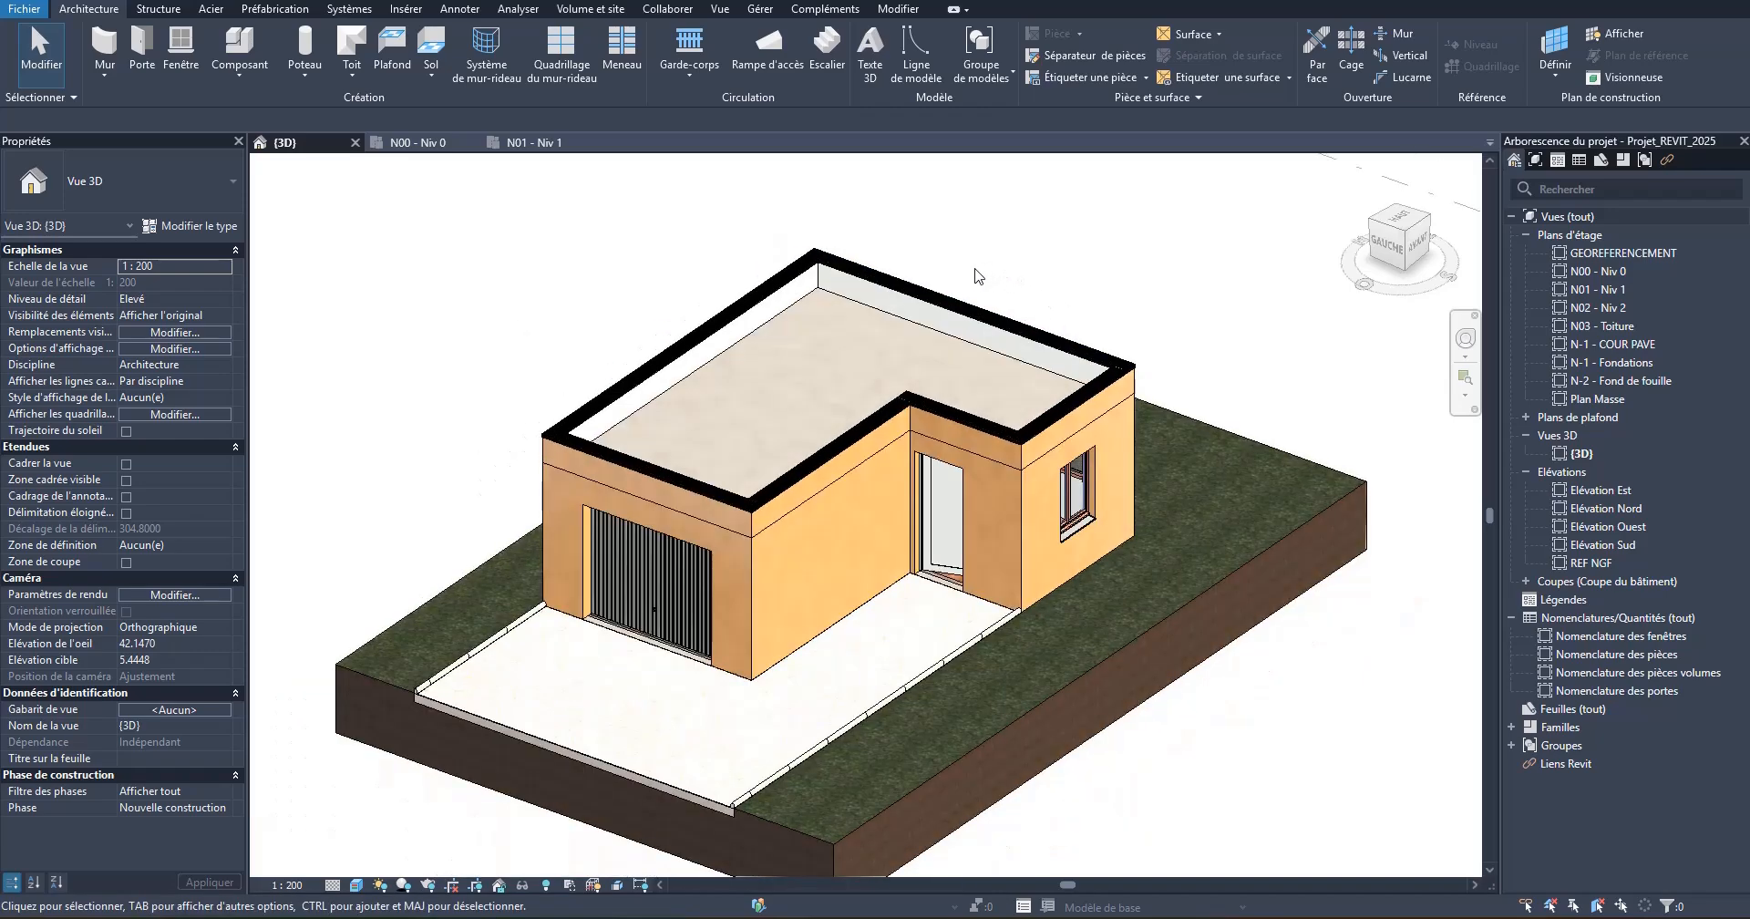